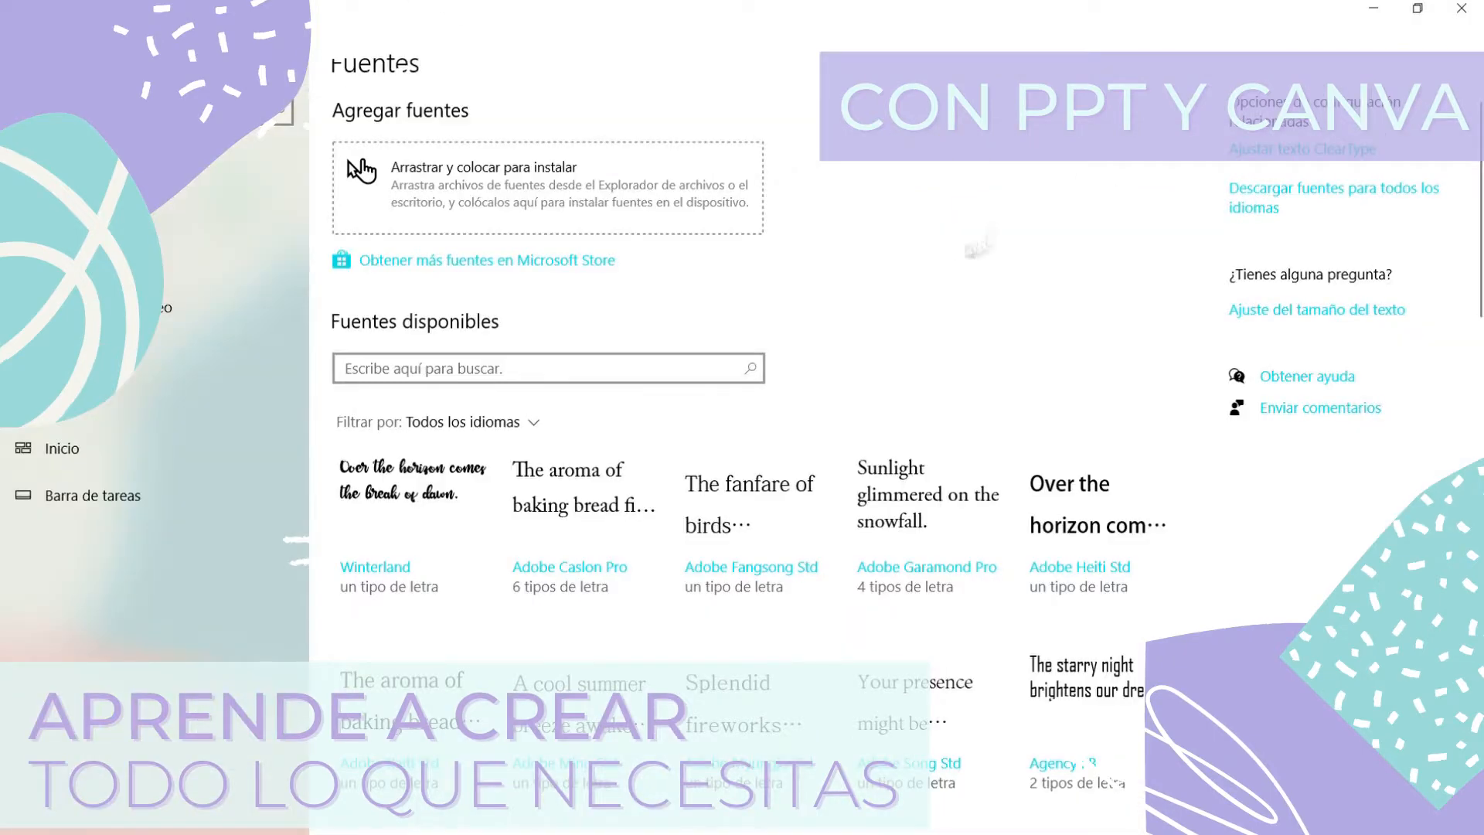
scroll(361, 170, "down", 10)
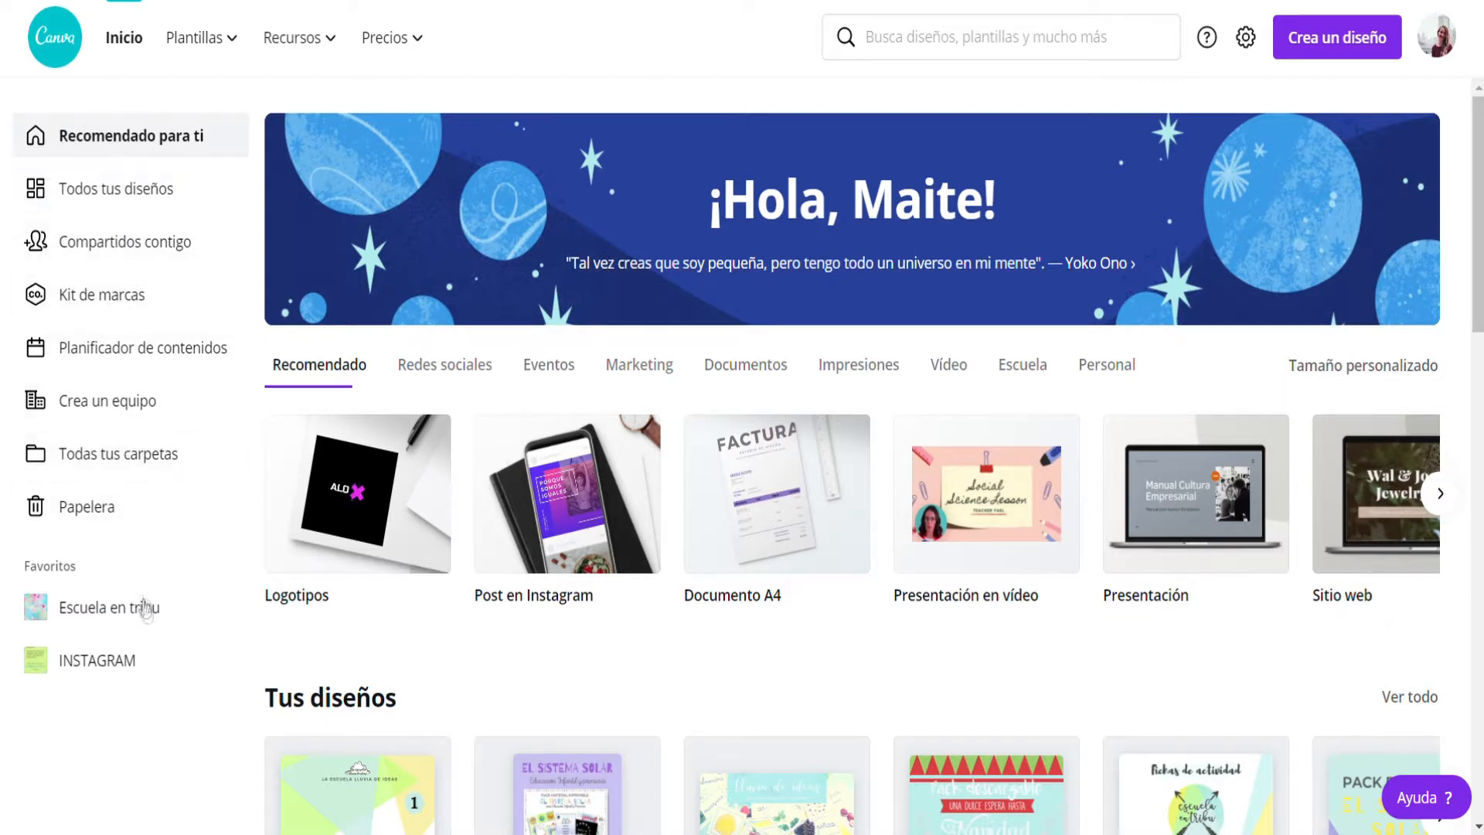
Open the school poster templates from the education category.
mouse_move(207, 45)
mouse_move(222, 69)
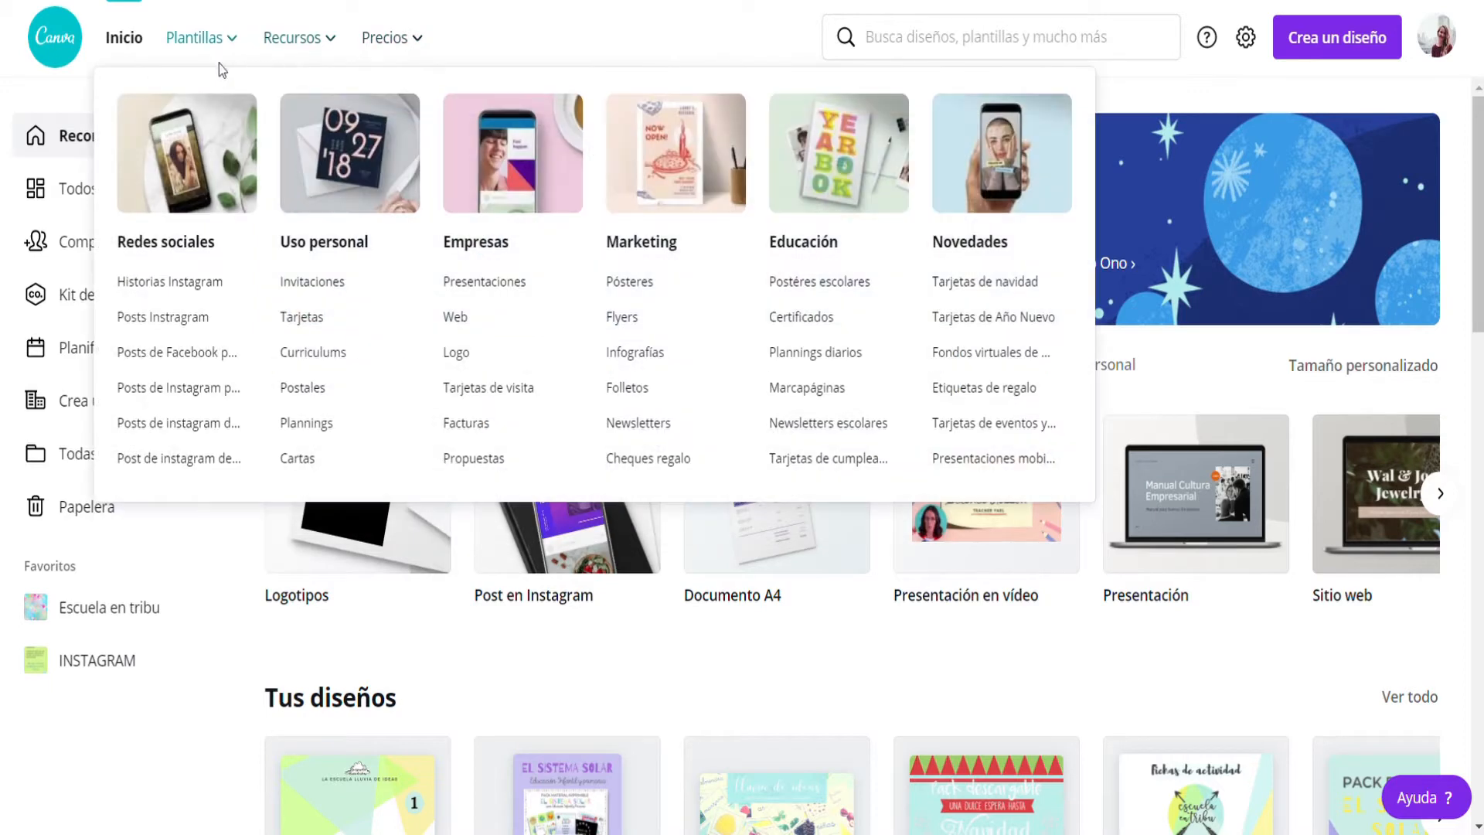
left_click(829, 285)
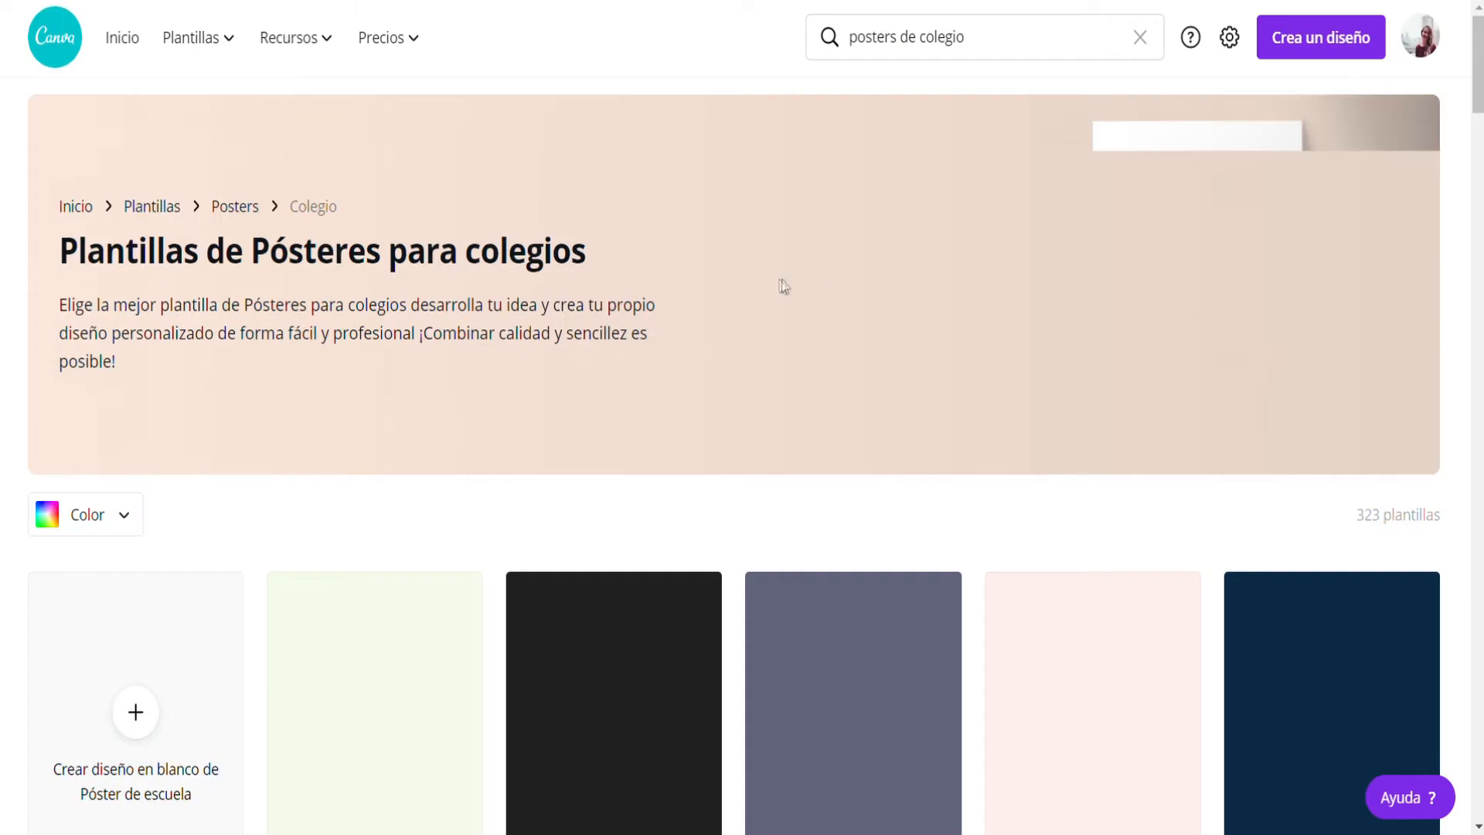
Browse the school poster template gallery to examine the available designs.
scroll(686, 257, "down", 4)
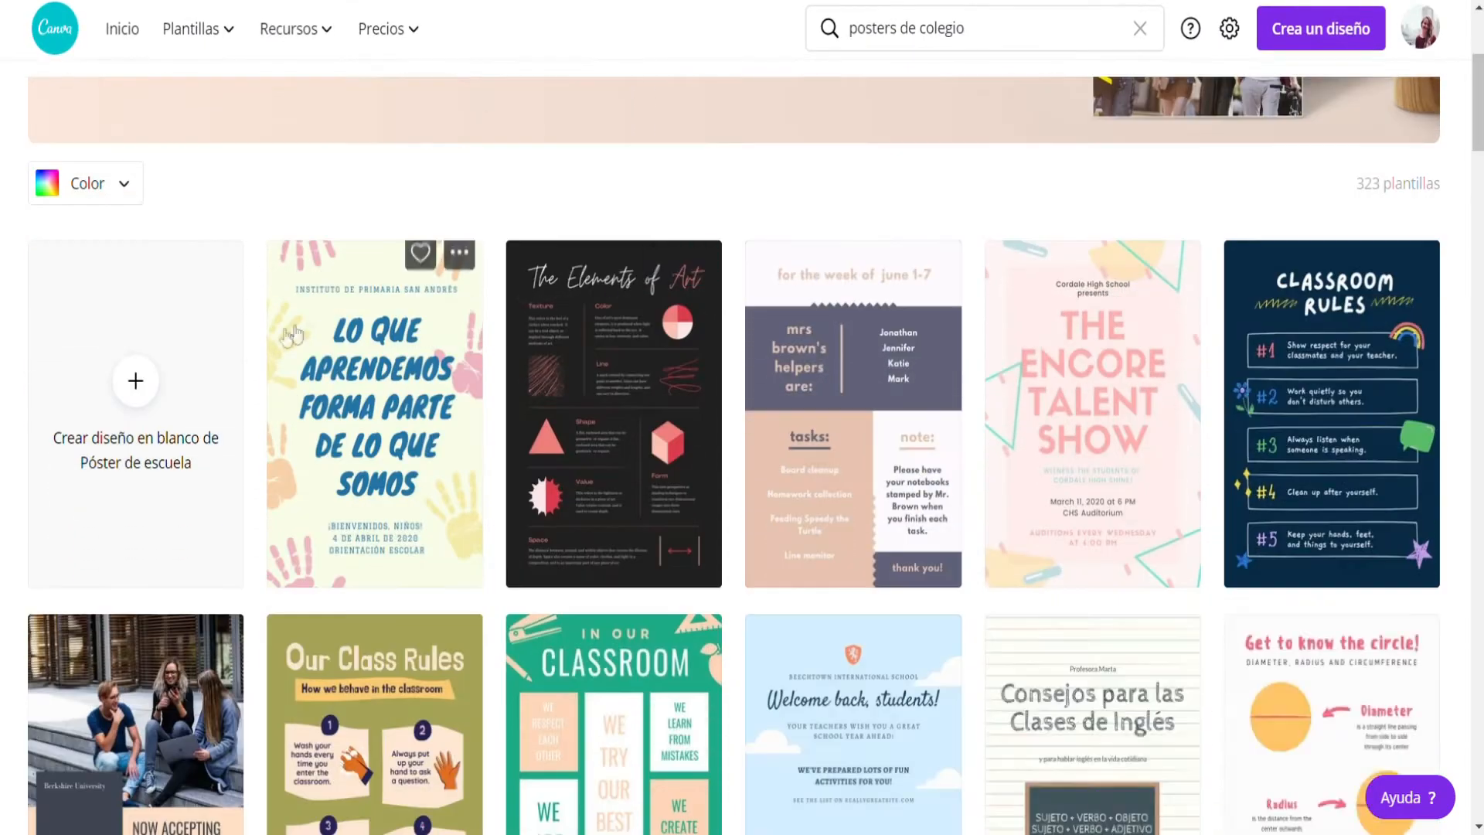
scroll(1157, 564, "down", 7)
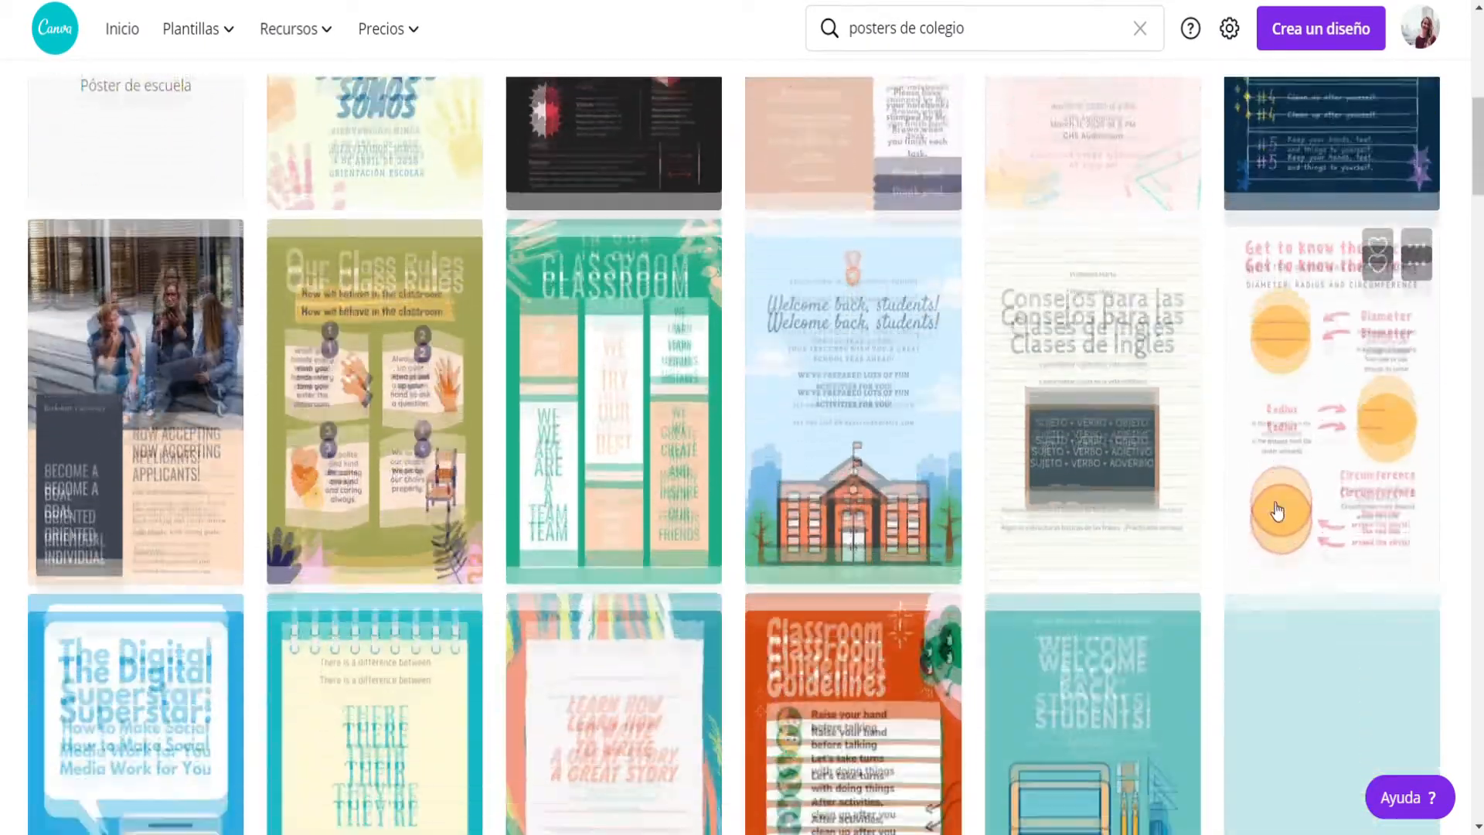
scroll(968, 470, "down", 9)
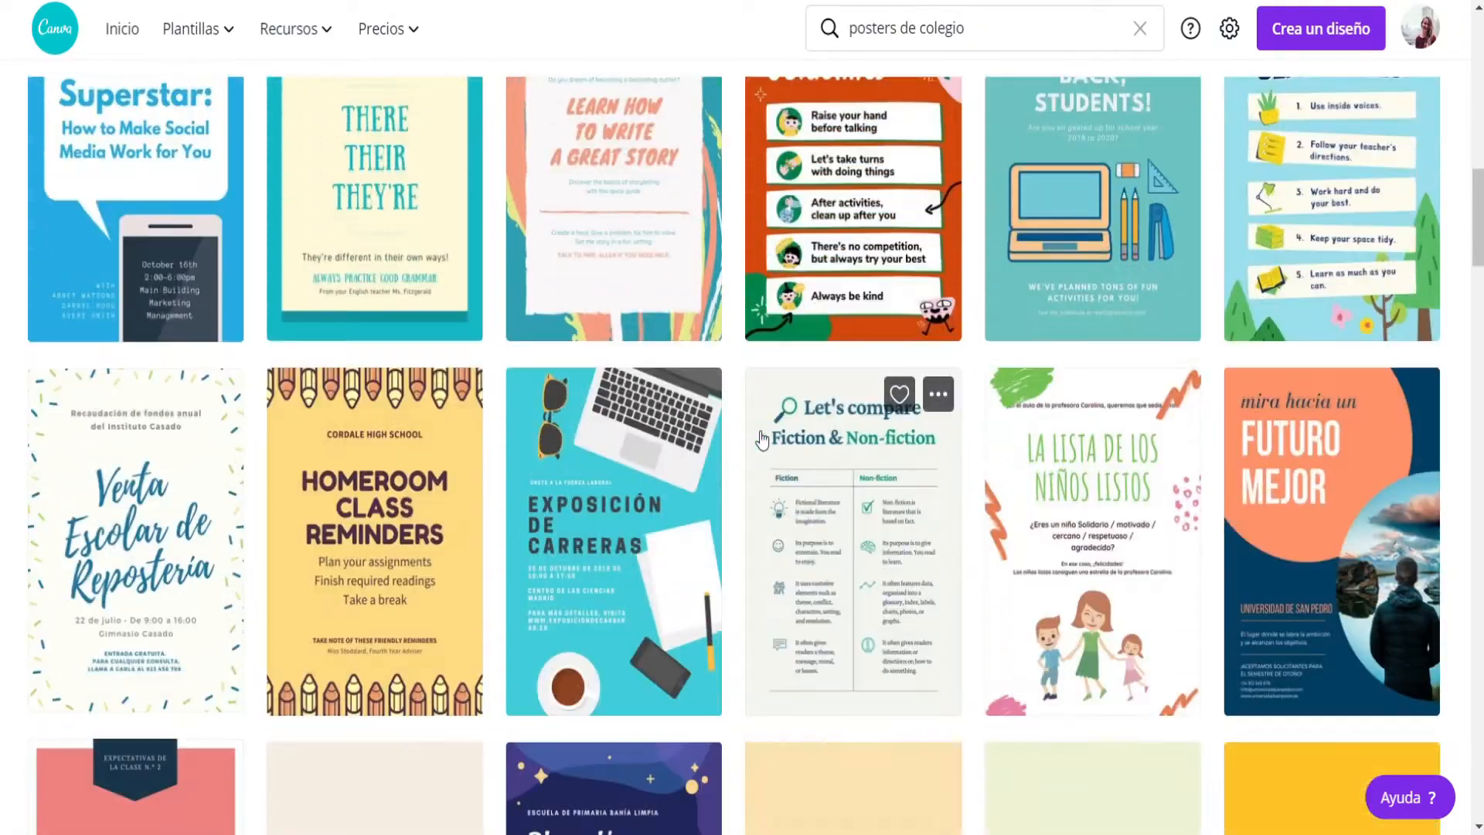
scroll(761, 439, "down", 3)
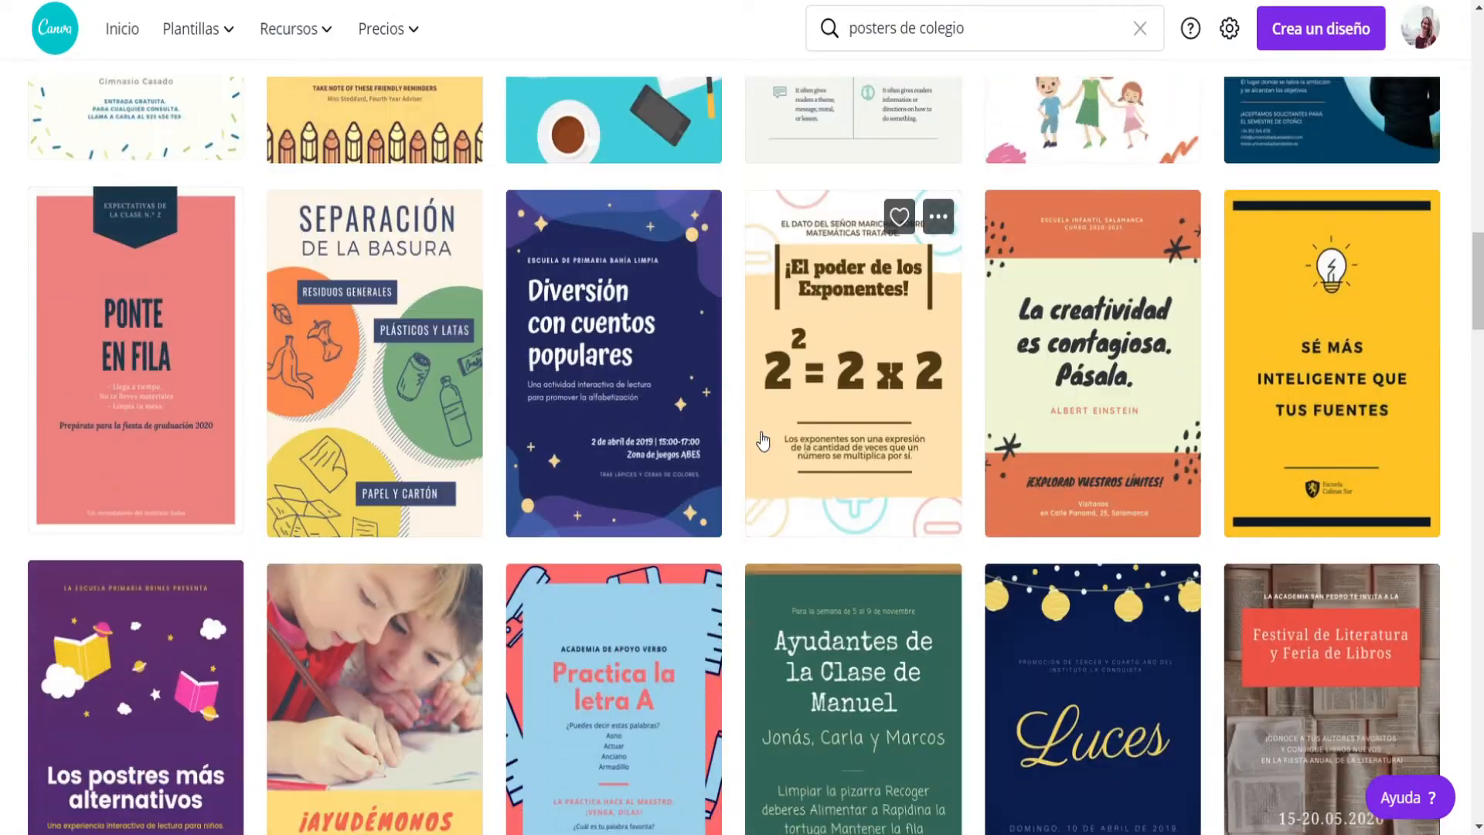
scroll(763, 436, "down", 6)
scroll(491, 377, "up", 18)
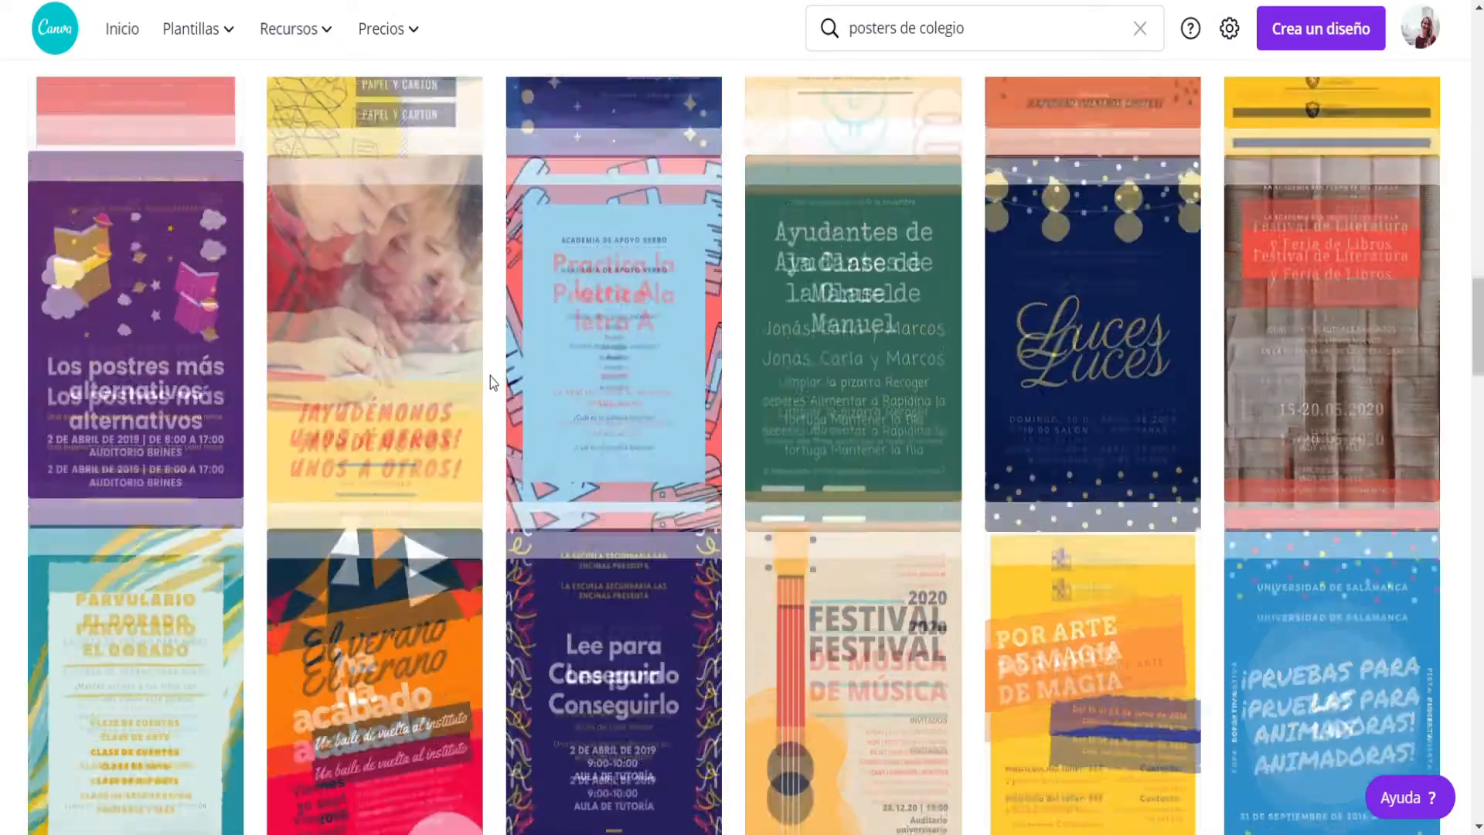
scroll(409, 377, "up", 7)
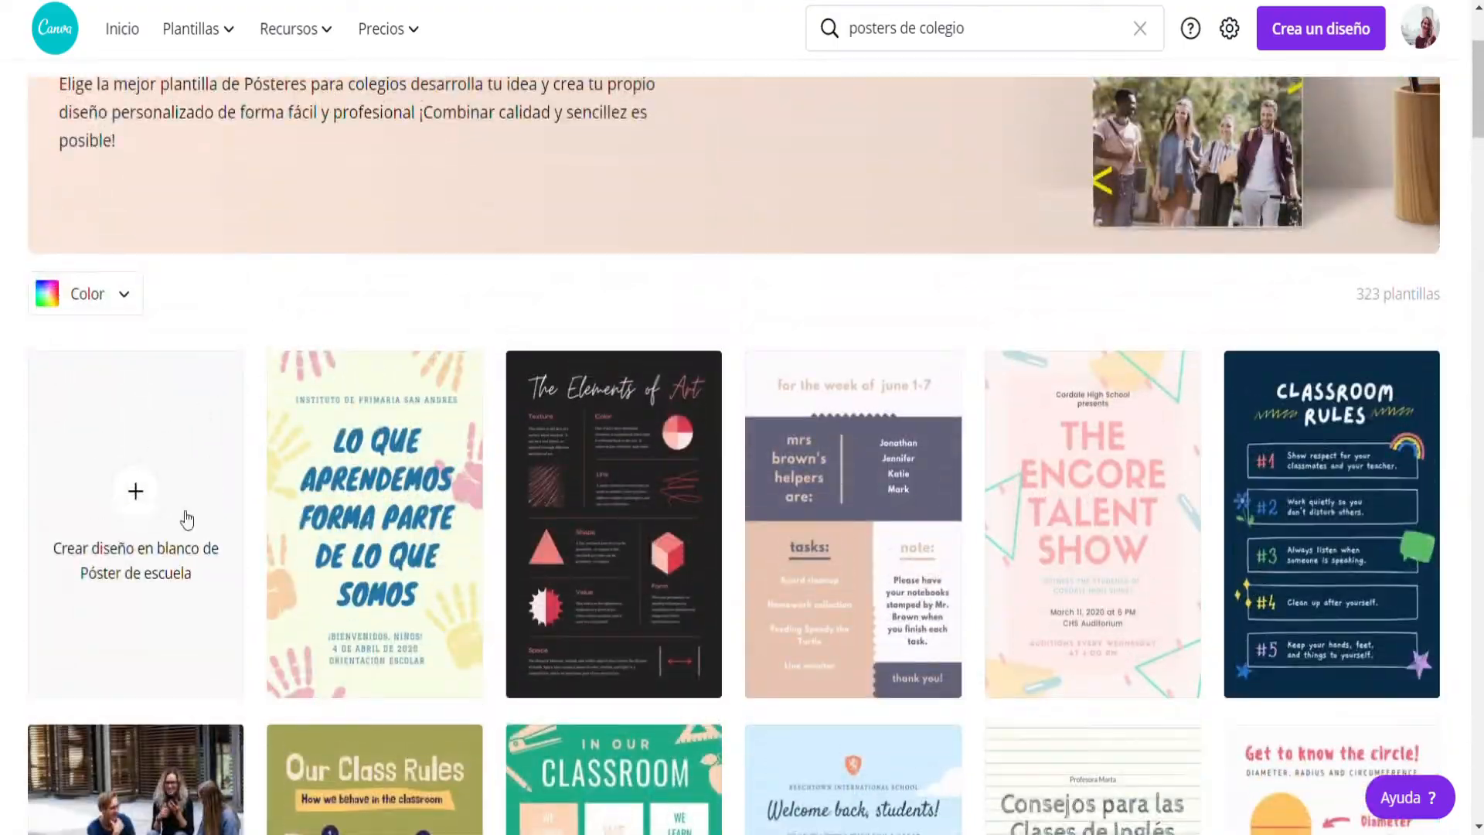
Create a blank school poster design and make a resized copy of it at 29.7 x 21 cm.
left_click(124, 501)
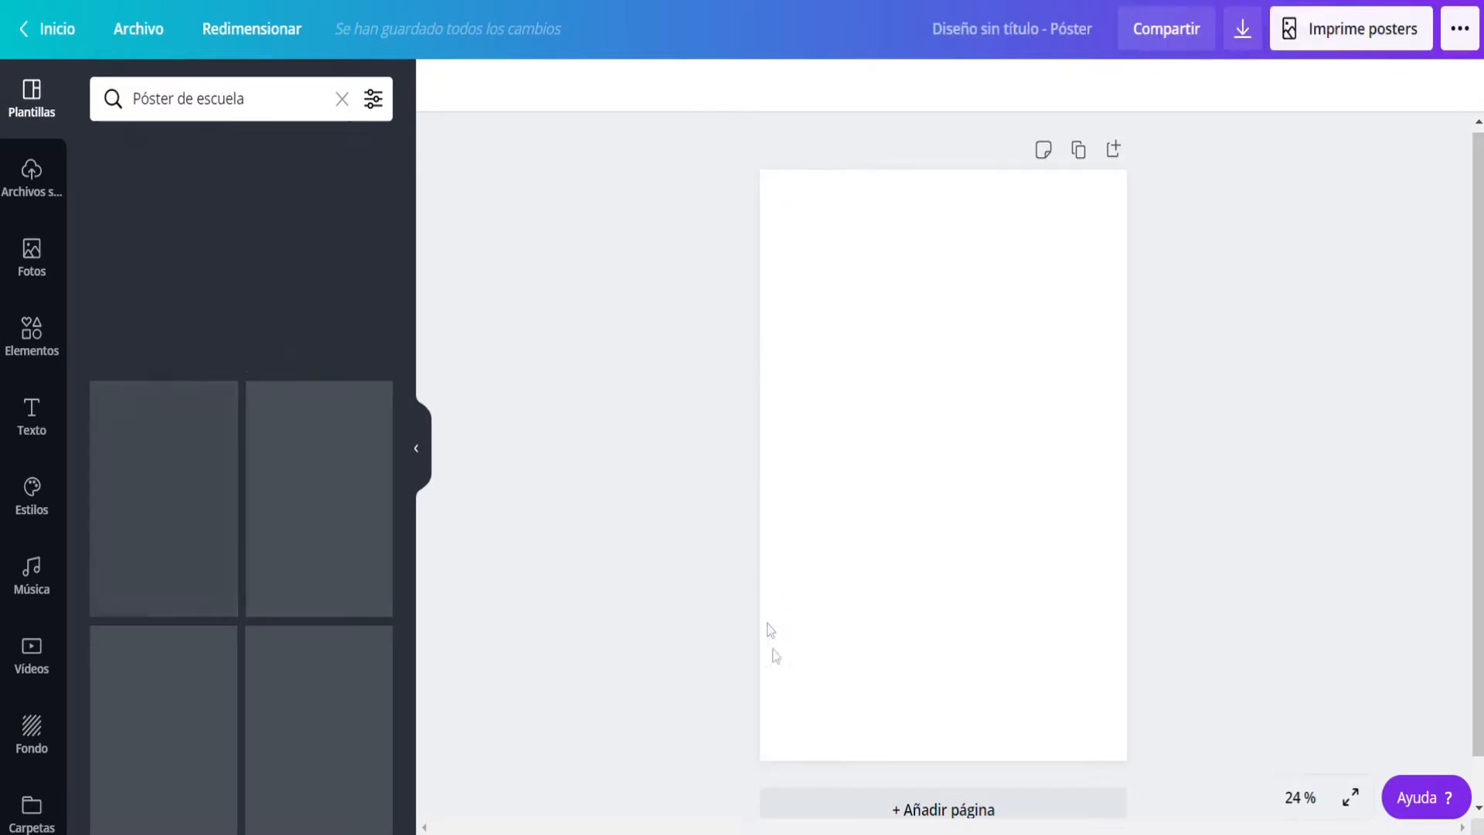
left_click(262, 32)
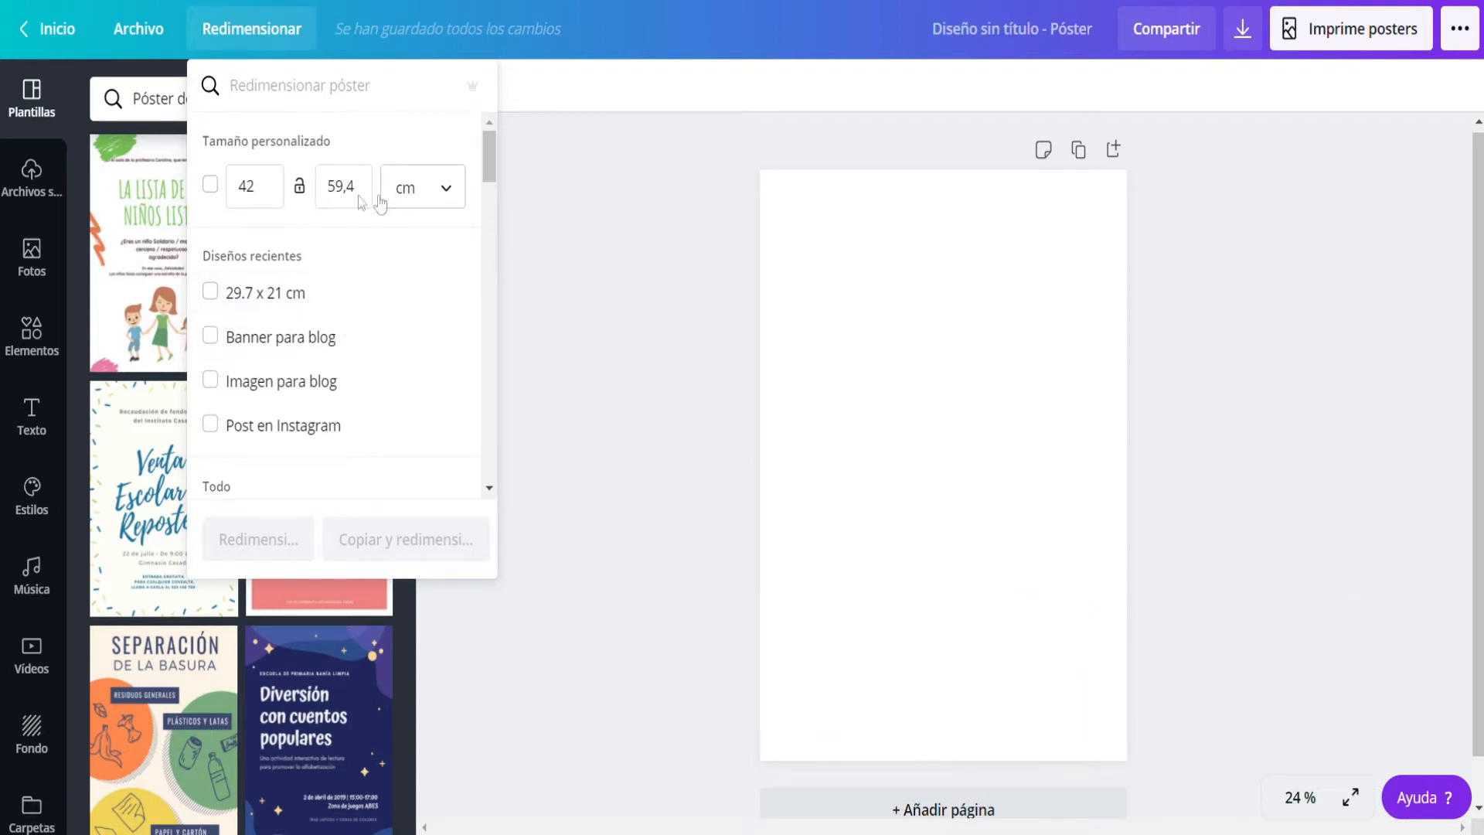
left_click(213, 292)
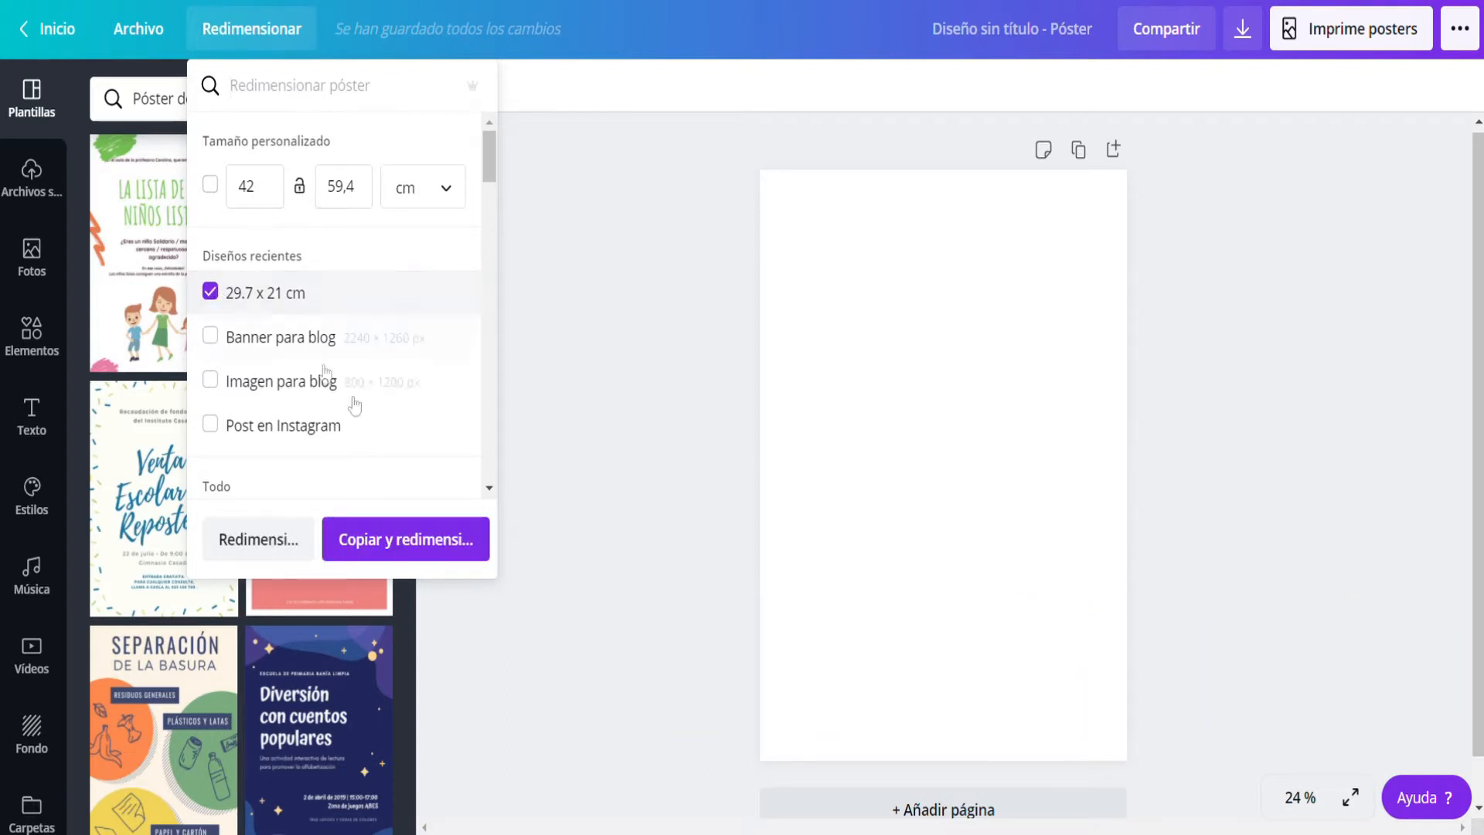
left_click(427, 557)
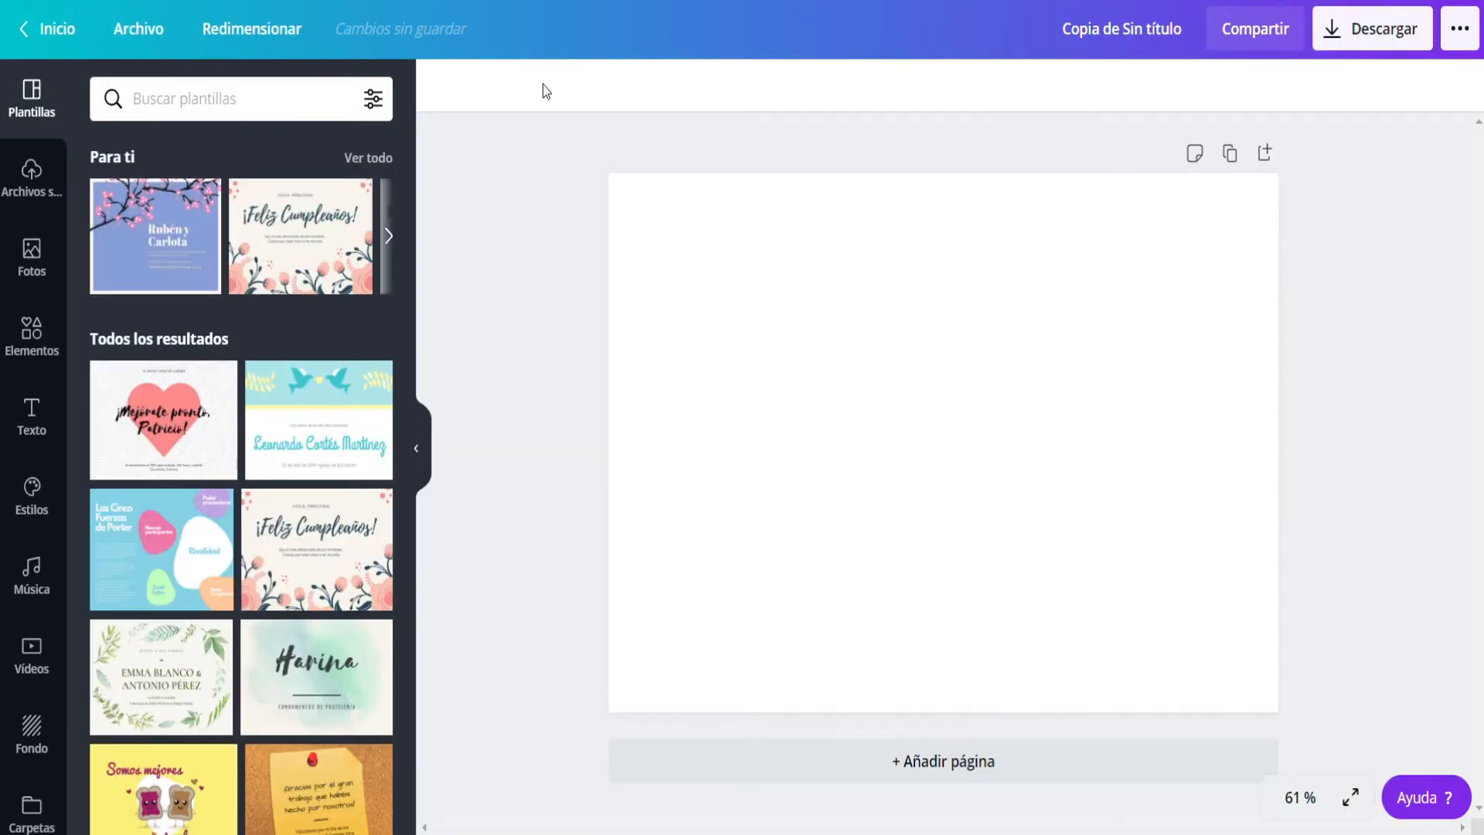
Upload the "Números" cover image and place it on the blank page so that it fills the page.
scroll(189, 441, "down", 15)
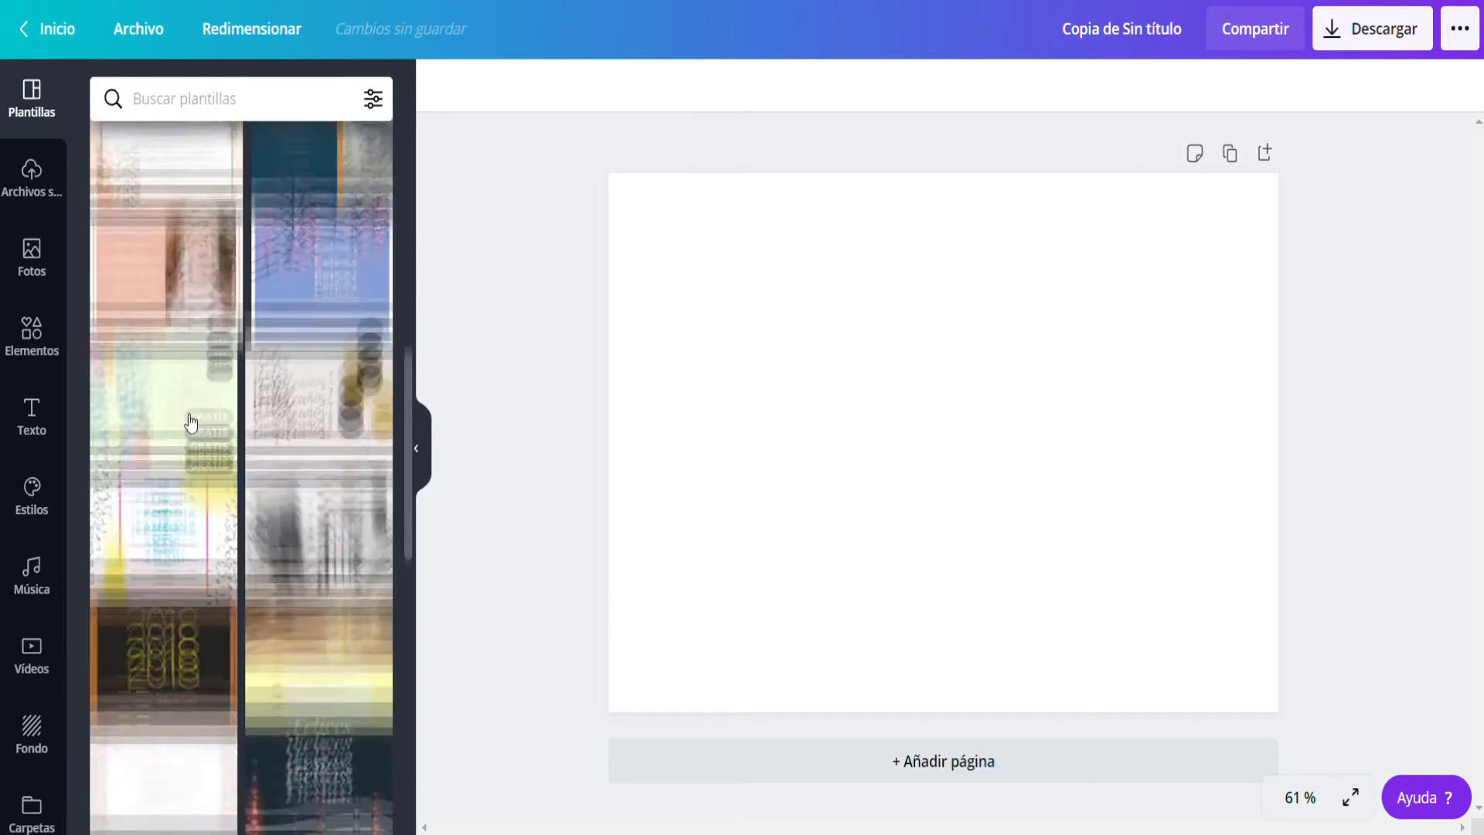
left_click(32, 178)
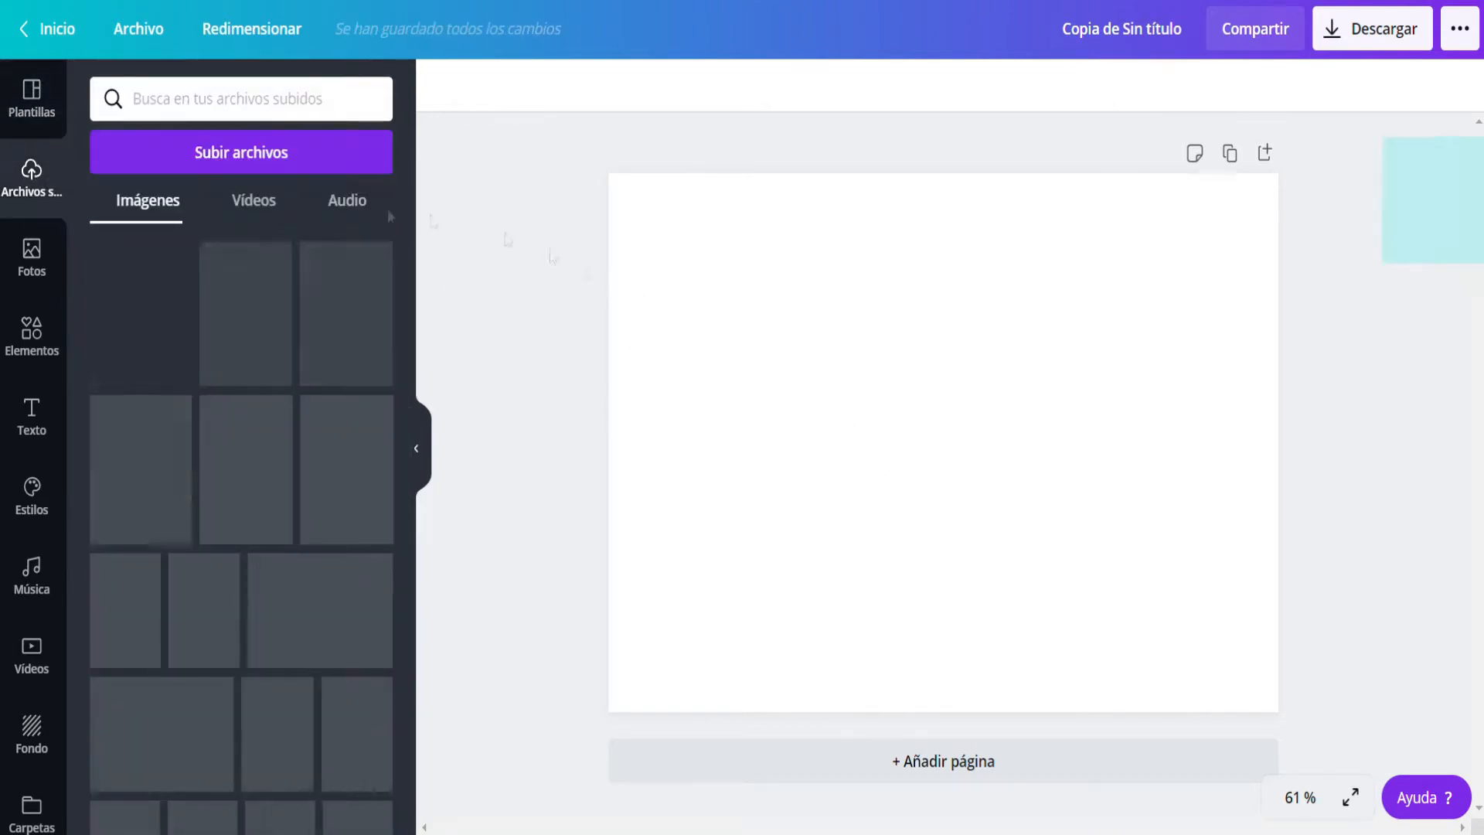
left_click(261, 153)
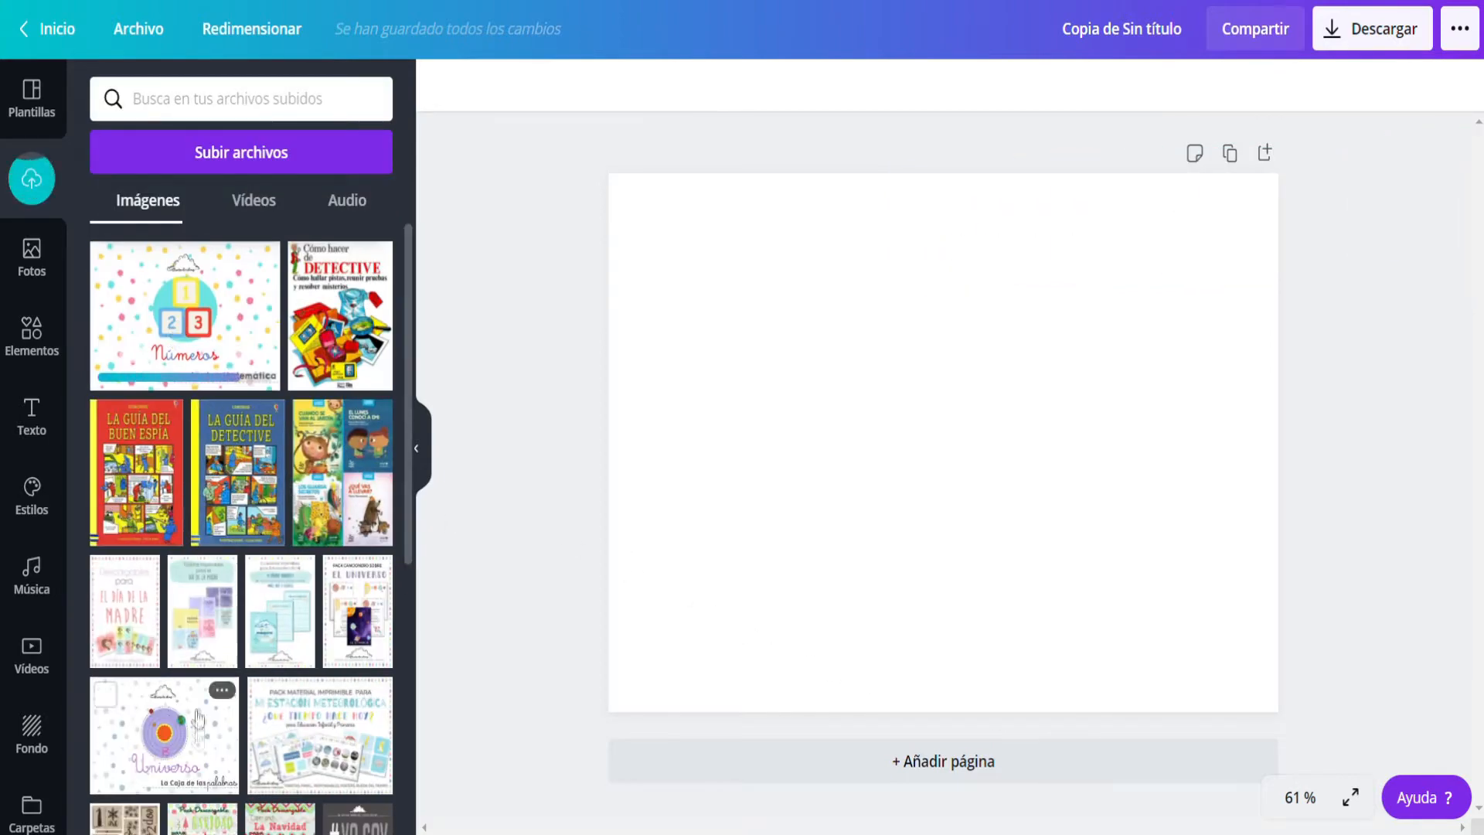
left_click_drag(202, 330, 914, 448)
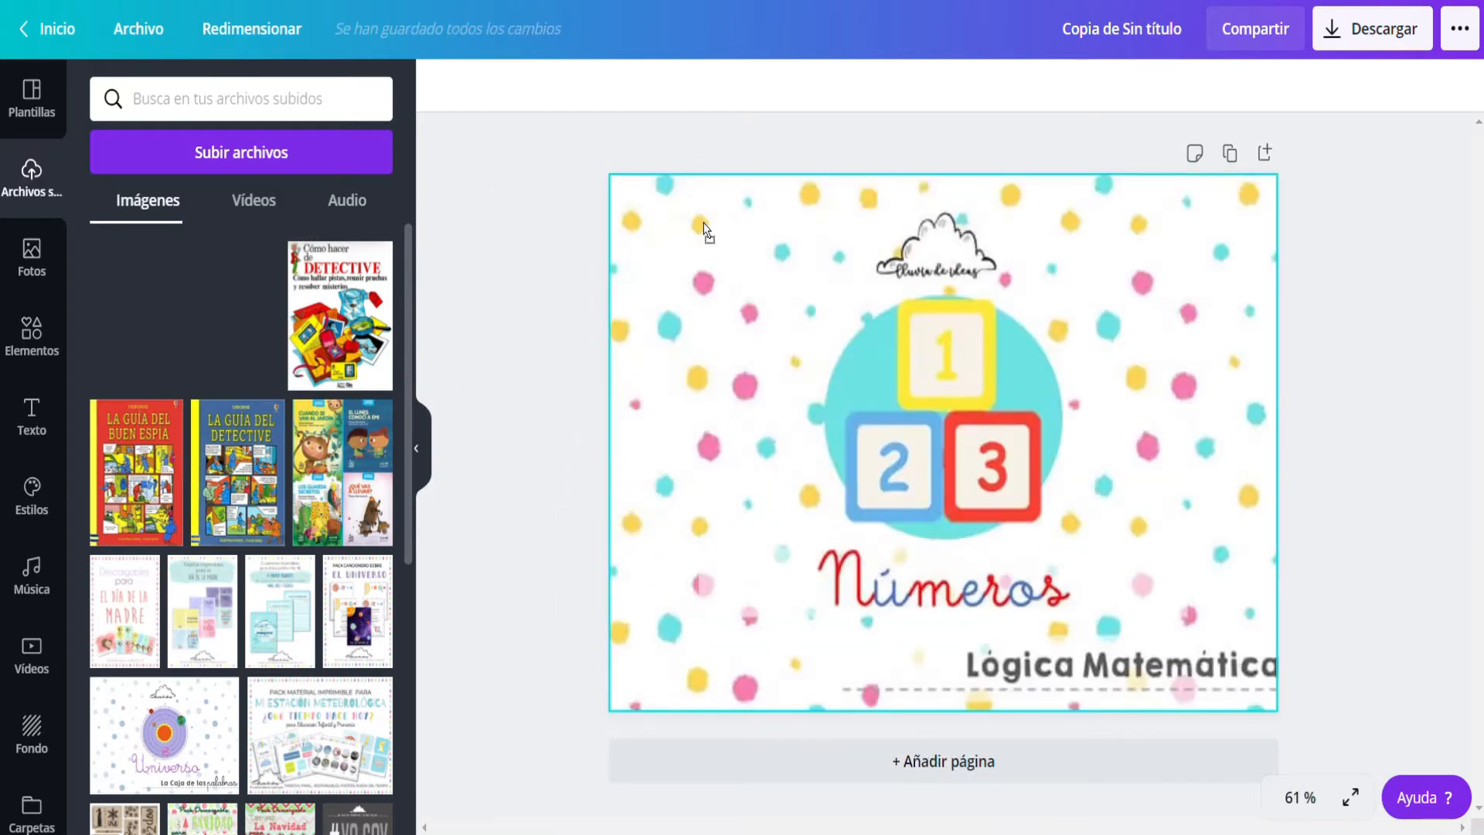
Adjust the crop of the "Números" cover image so that its whole content fits within the page.
double_click(913, 449)
left_click_drag(602, 172, 626, 184)
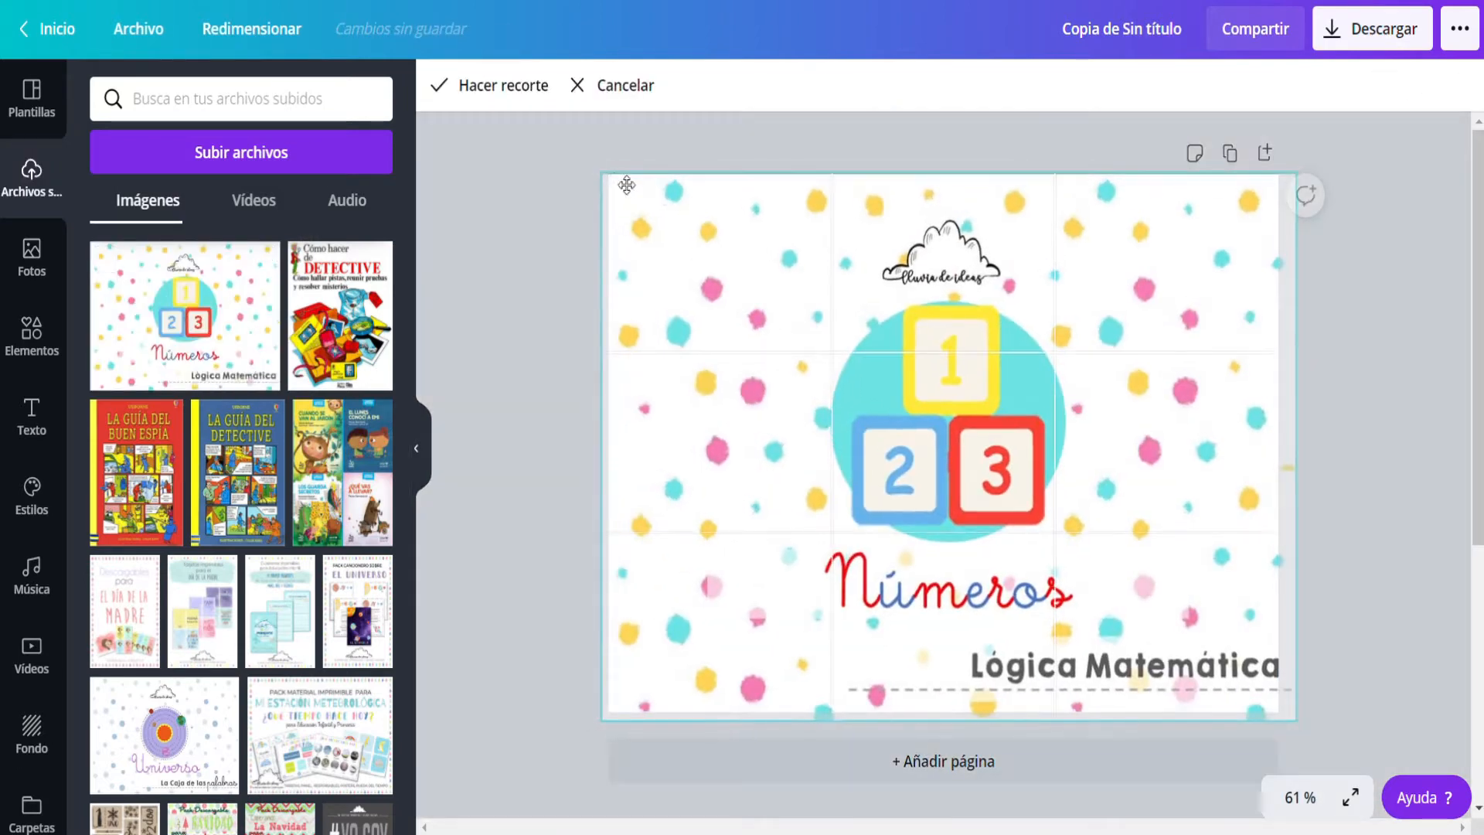
left_click_drag(1307, 730, 1274, 703)
left_click(479, 396)
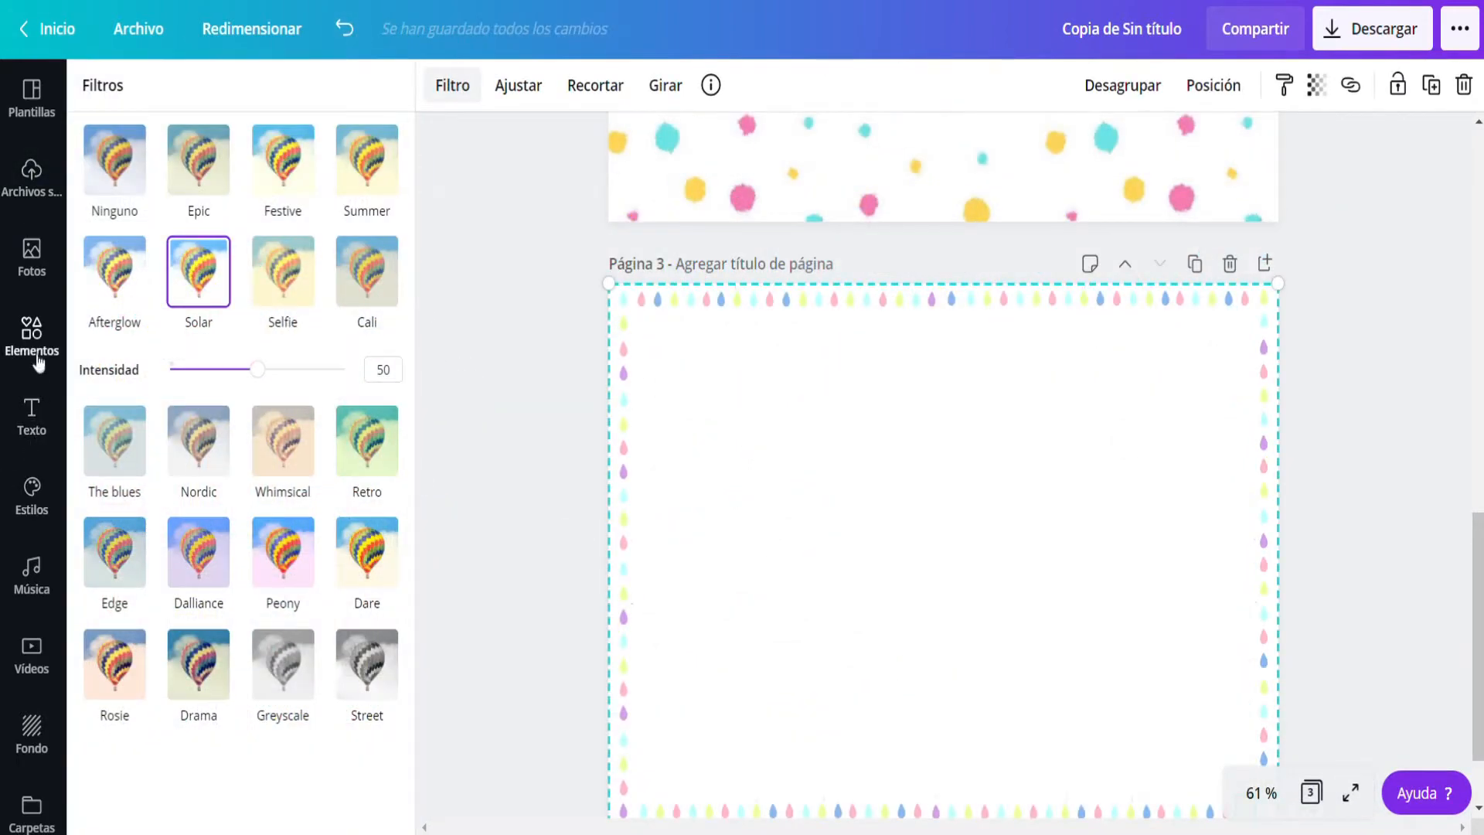
Add a square shape to page 3 and position it in the upper-left corner inside the drop border.
left_click(36, 357)
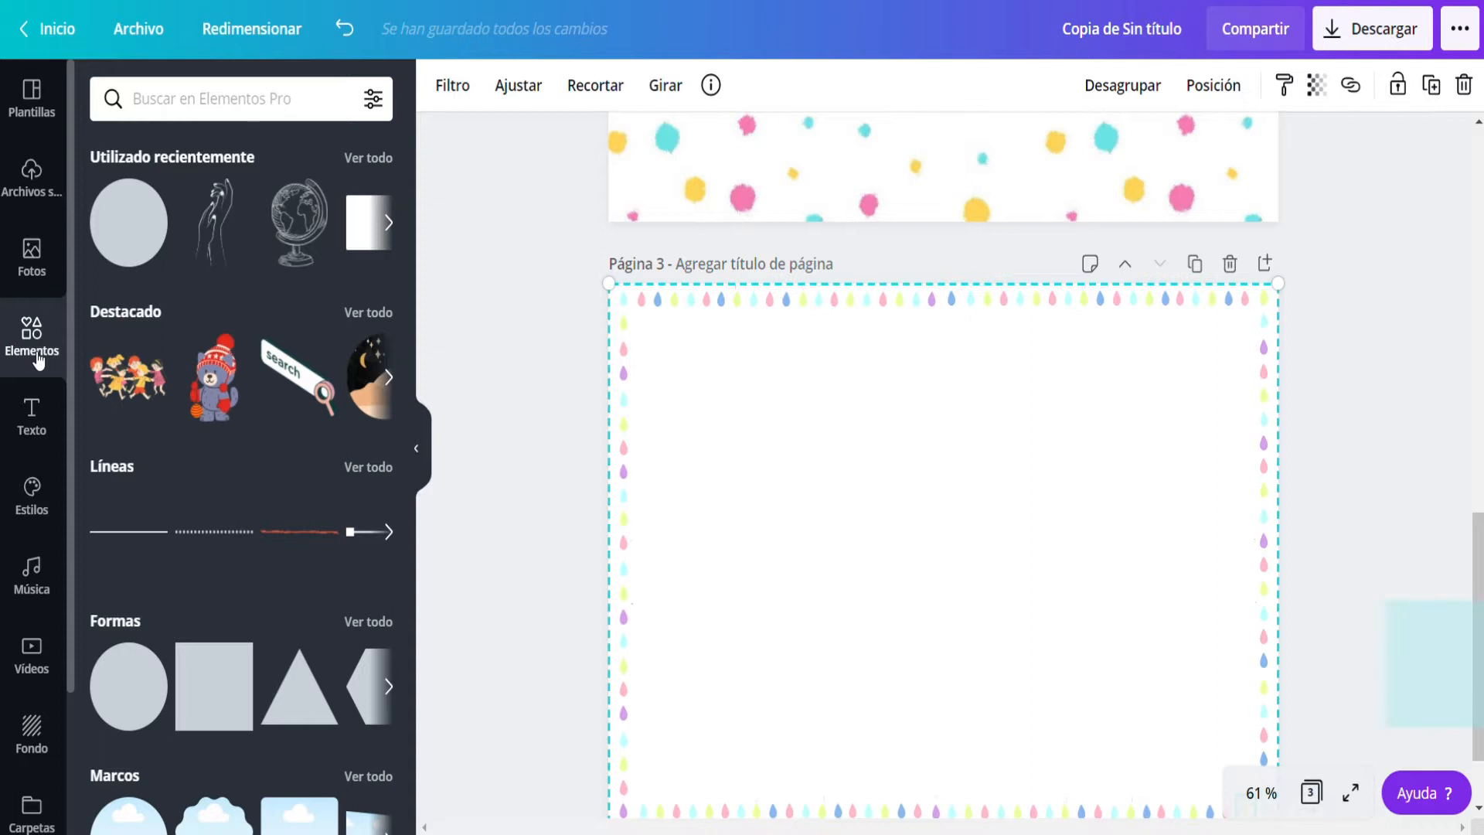
left_click(207, 694)
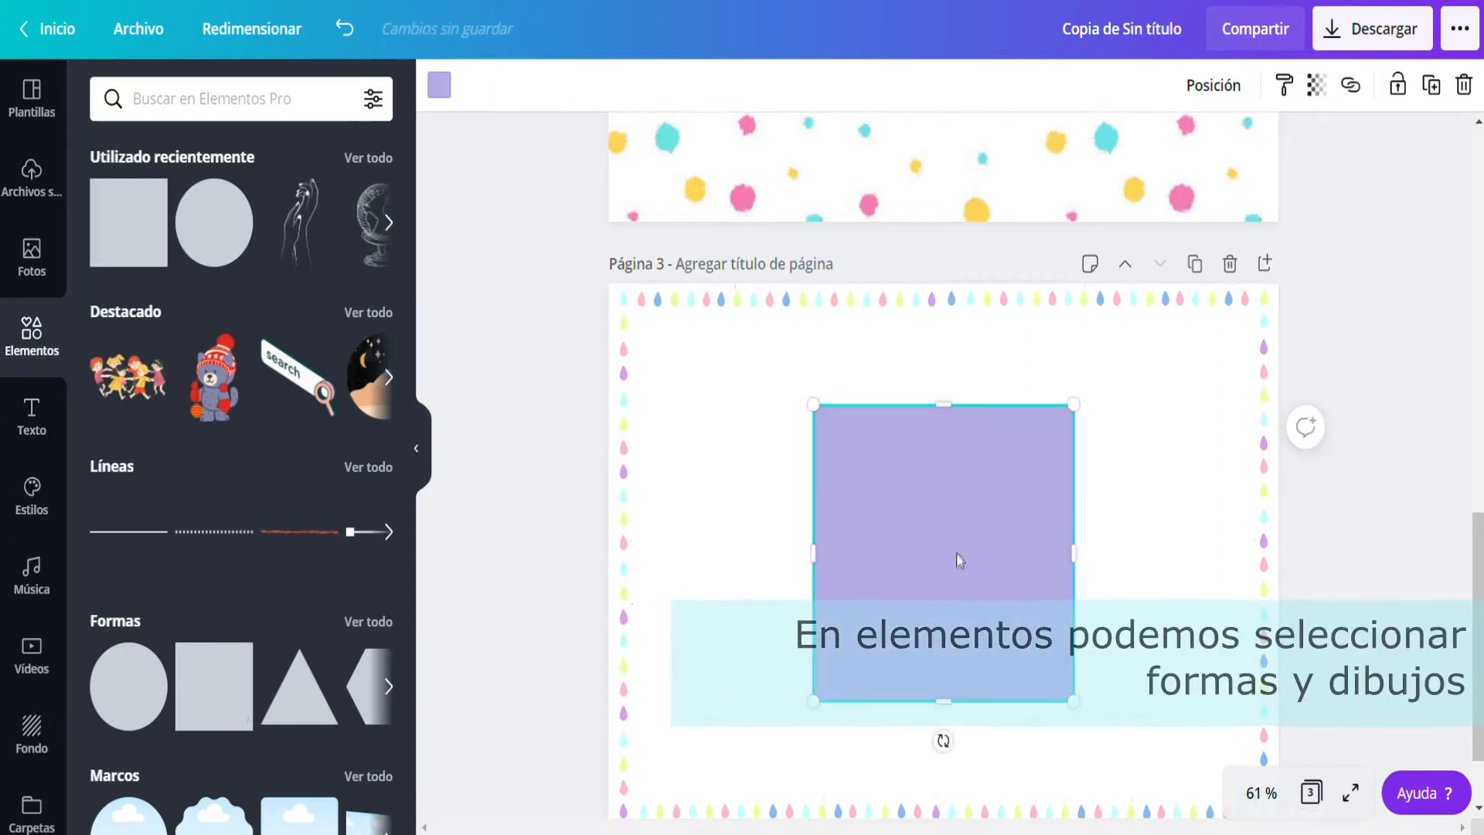
left_click_drag(957, 554, 789, 469)
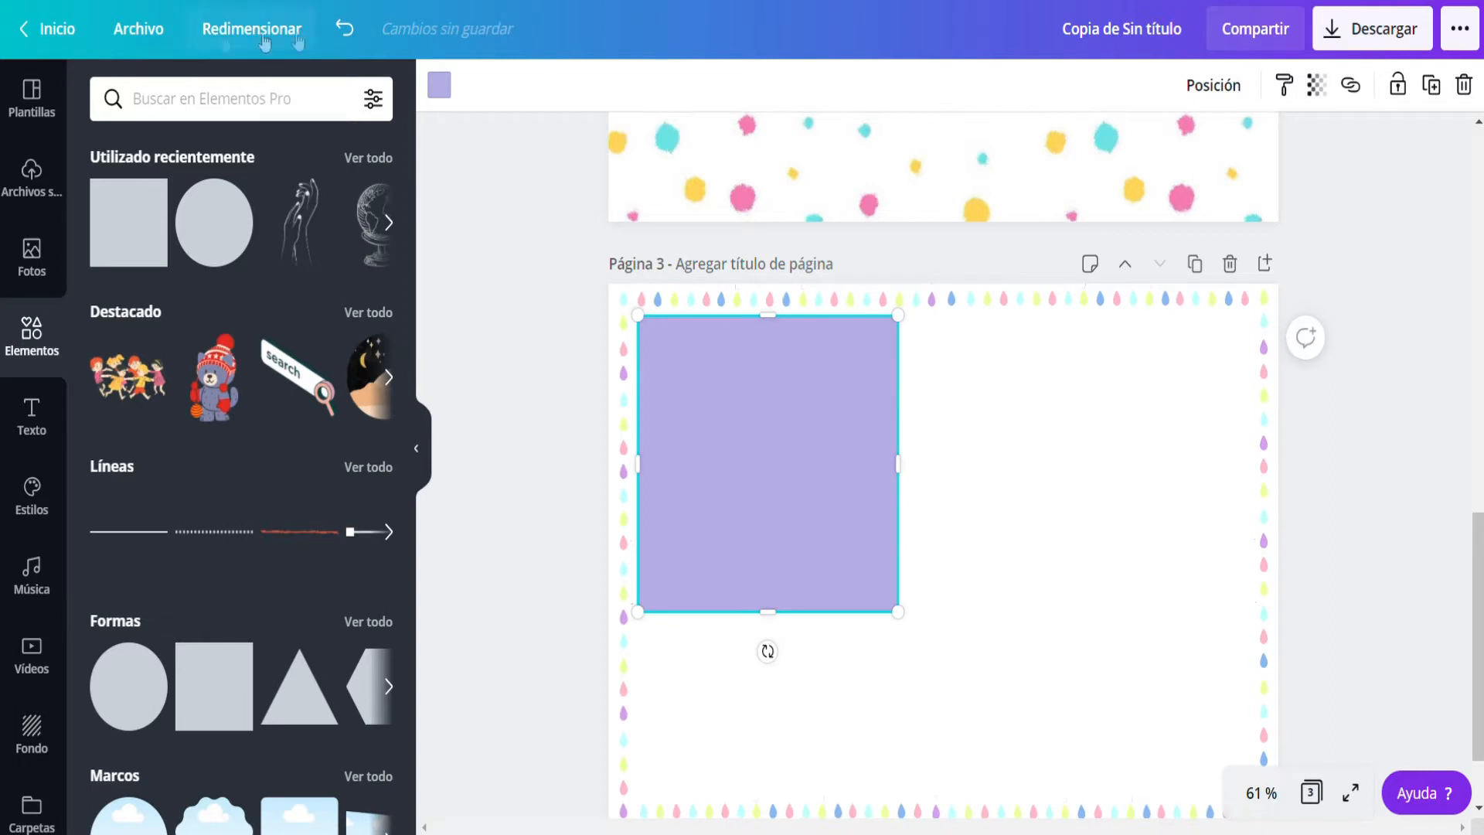
left_click(549, 246)
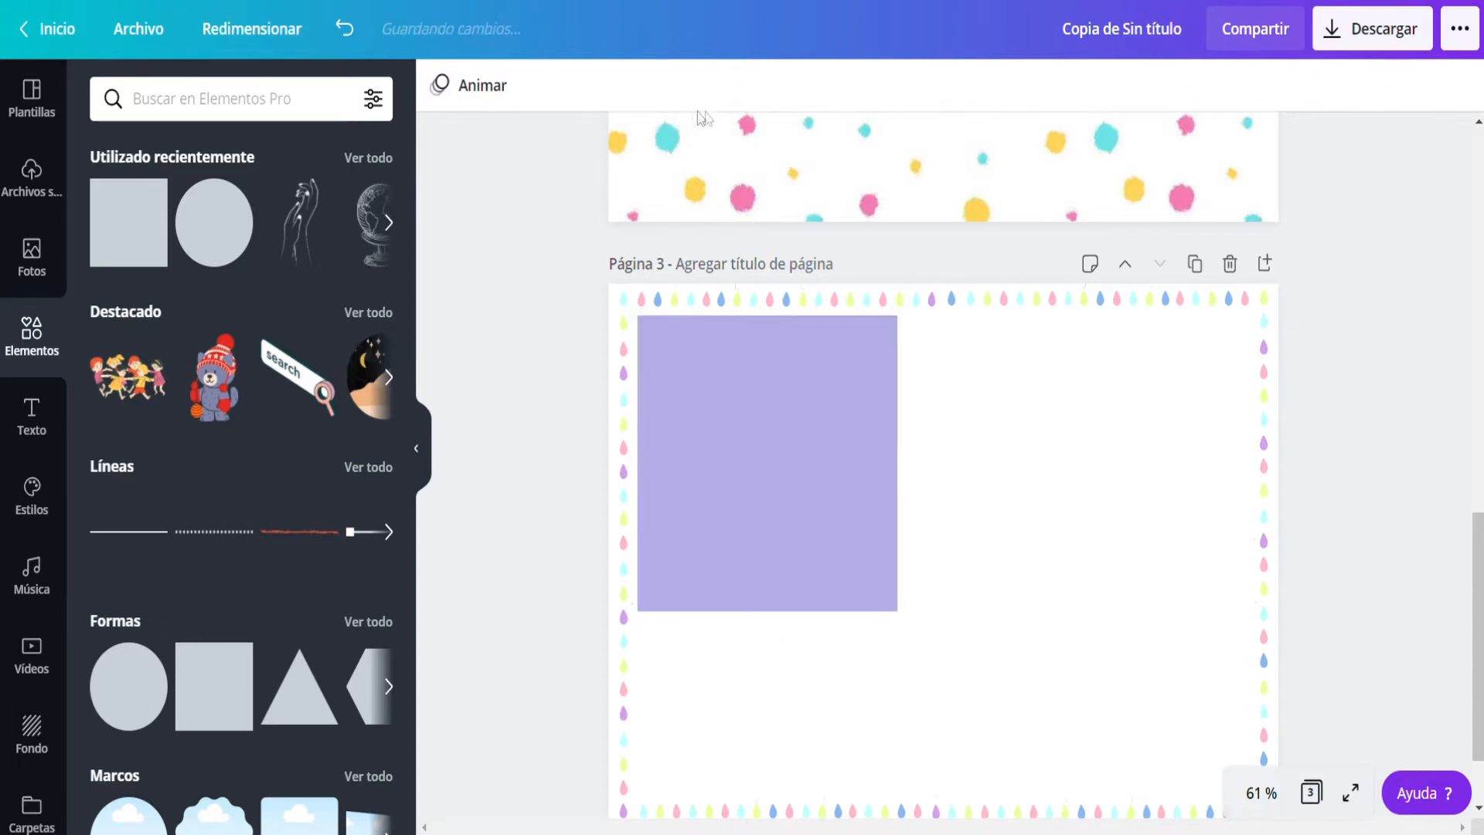
Turn on the ruler and the guides for the design.
scroll(920, 169, "up", 5)
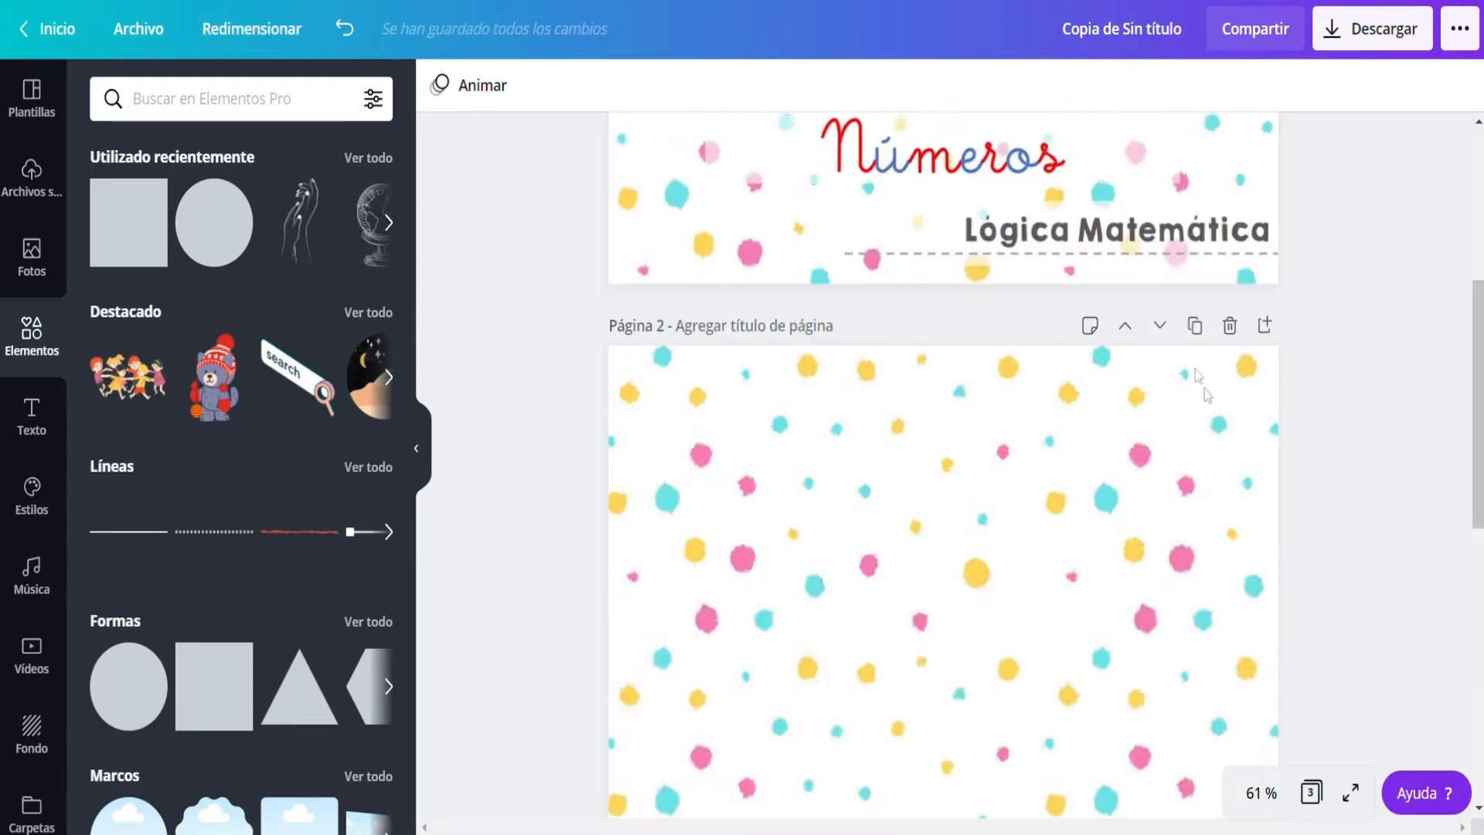
scroll(1160, 332, "up", 3)
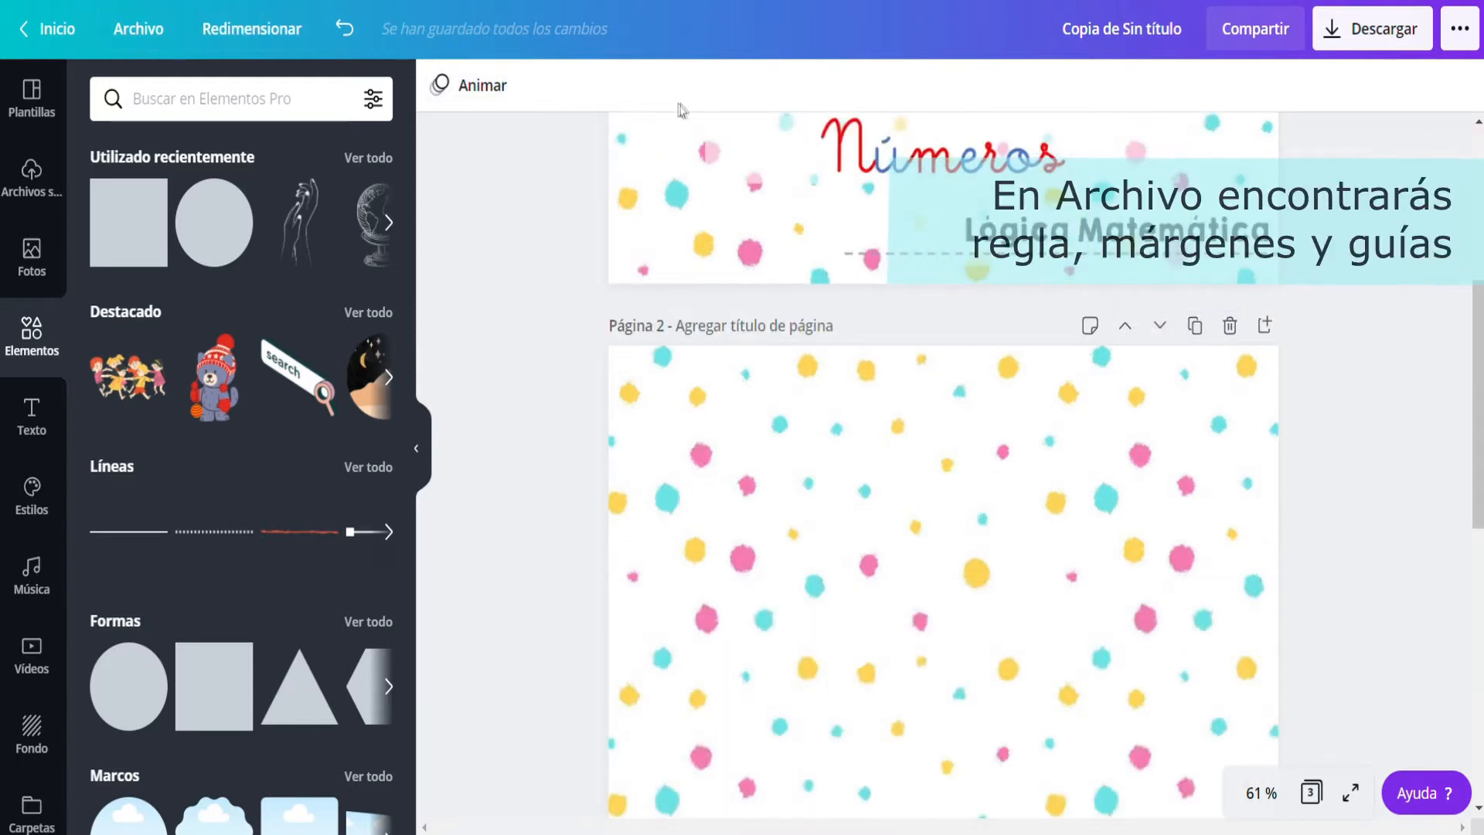
left_click(131, 35)
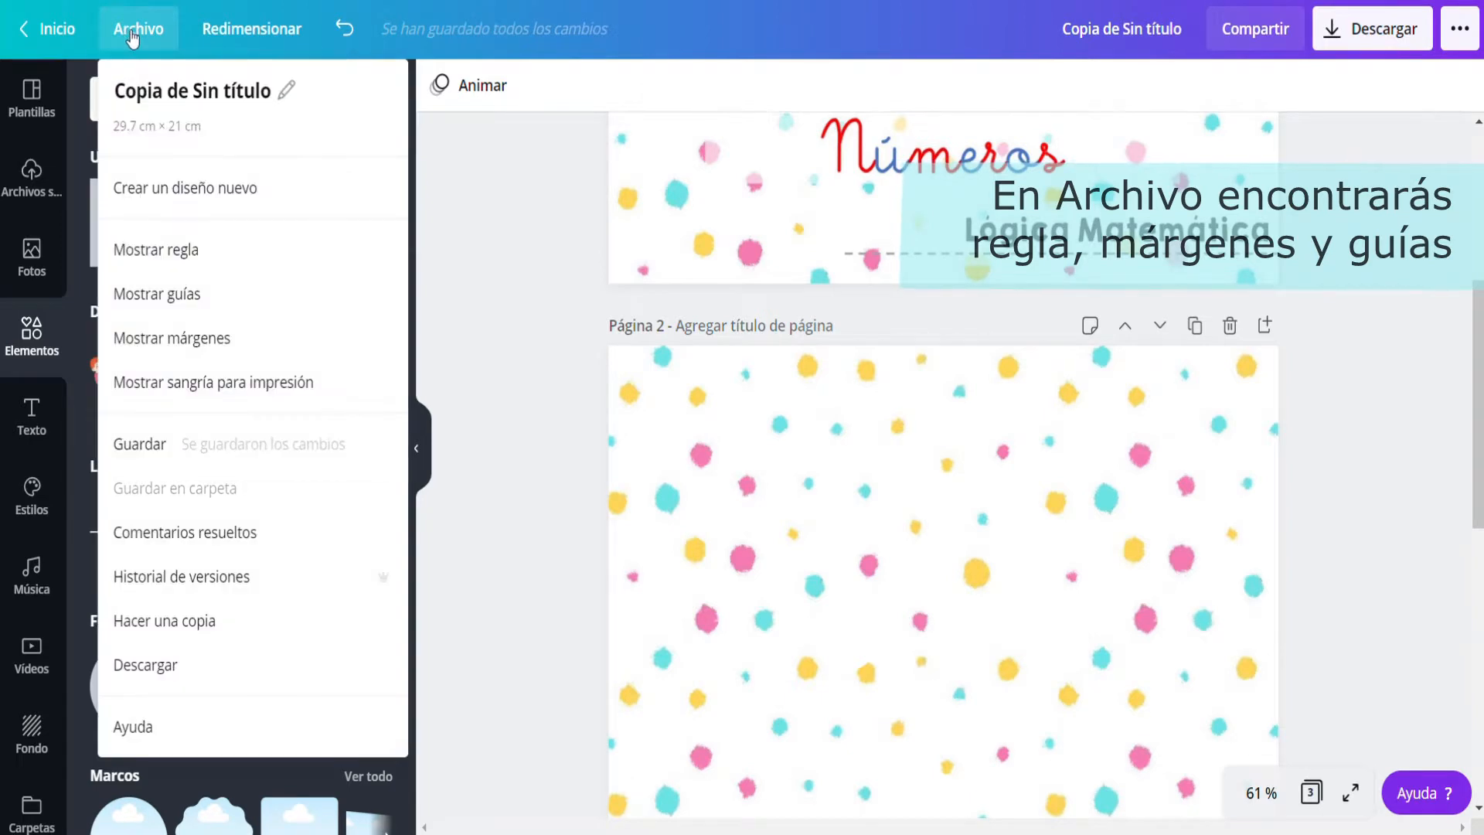
left_click(224, 277)
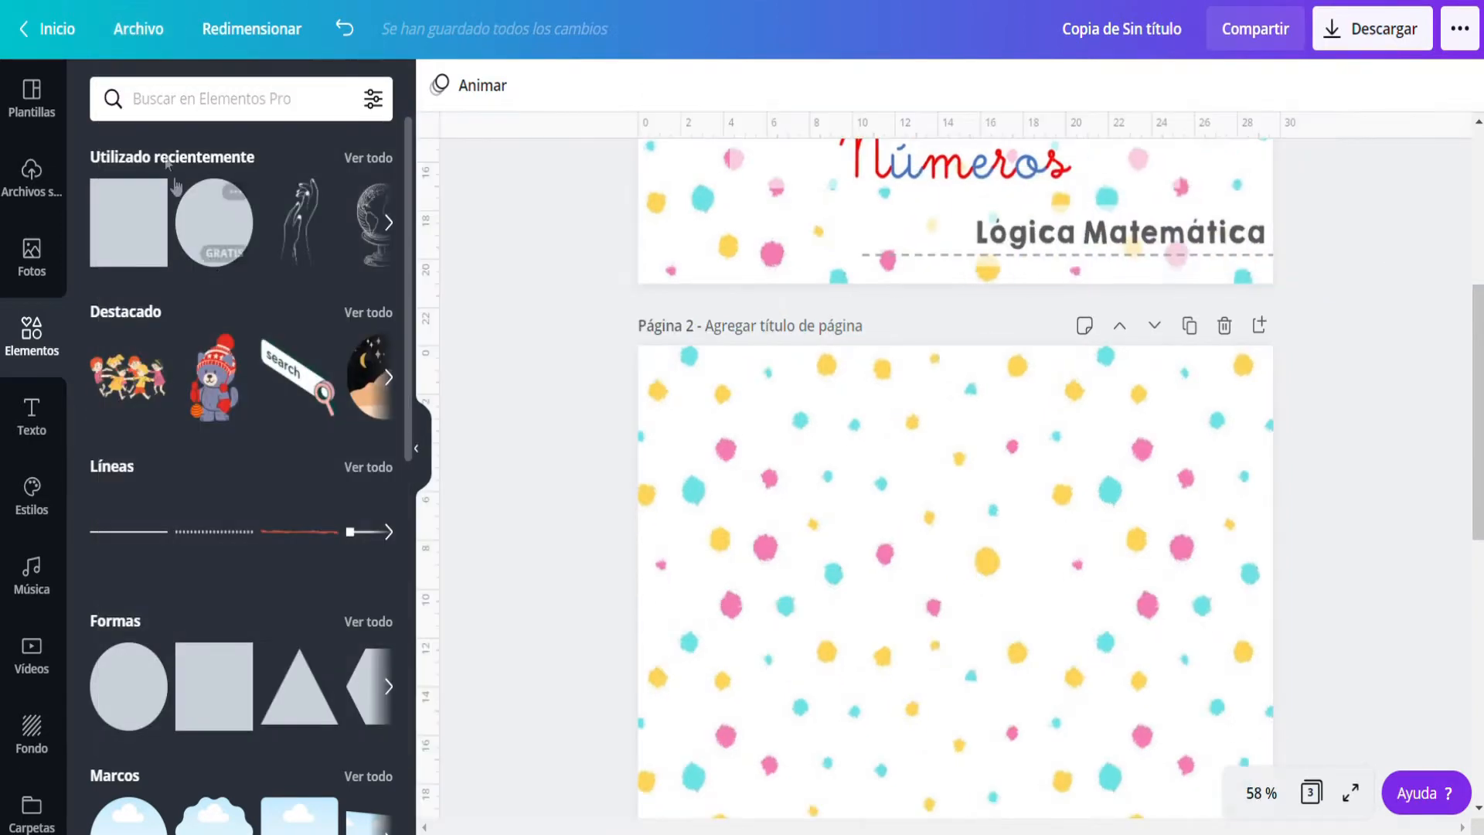
left_click(139, 28)
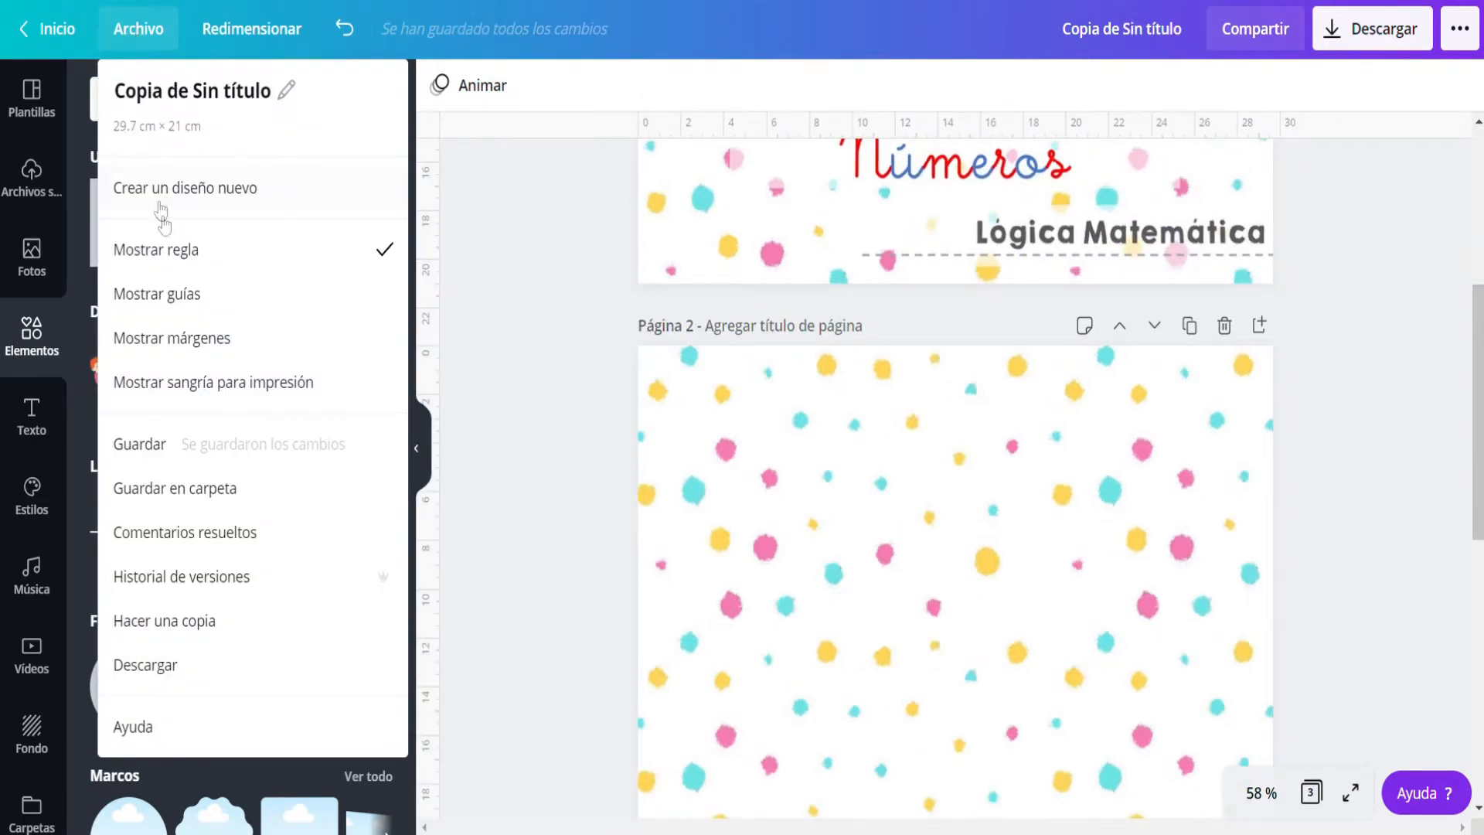
left_click(174, 302)
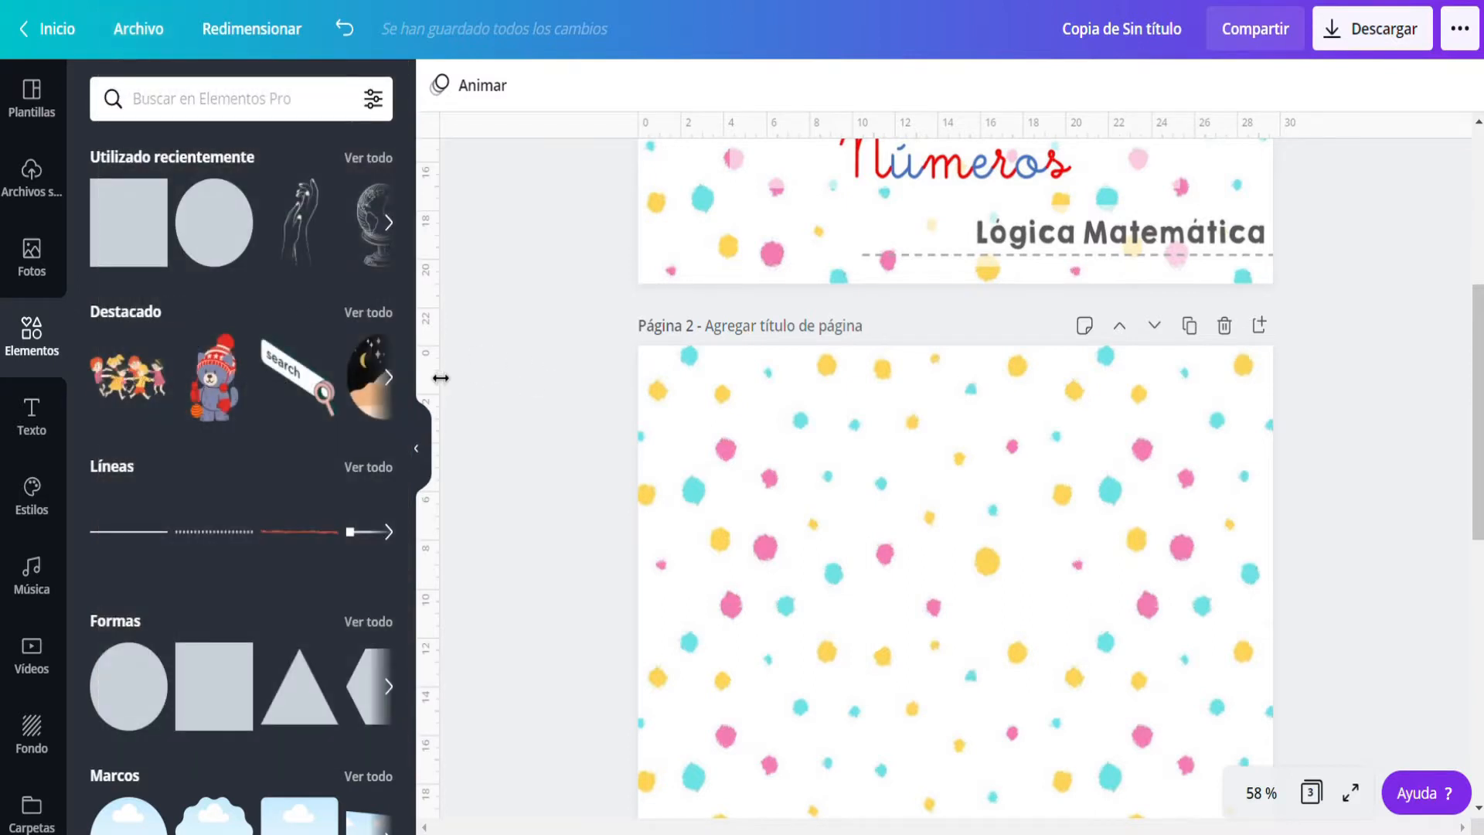
Place a vertical and a horizontal guide through the centre of page 3, dividing it into four quarters.
left_click_drag(449, 380, 878, 374)
scroll(762, 596, "down", 8)
left_click_drag(885, 686, 967, 686)
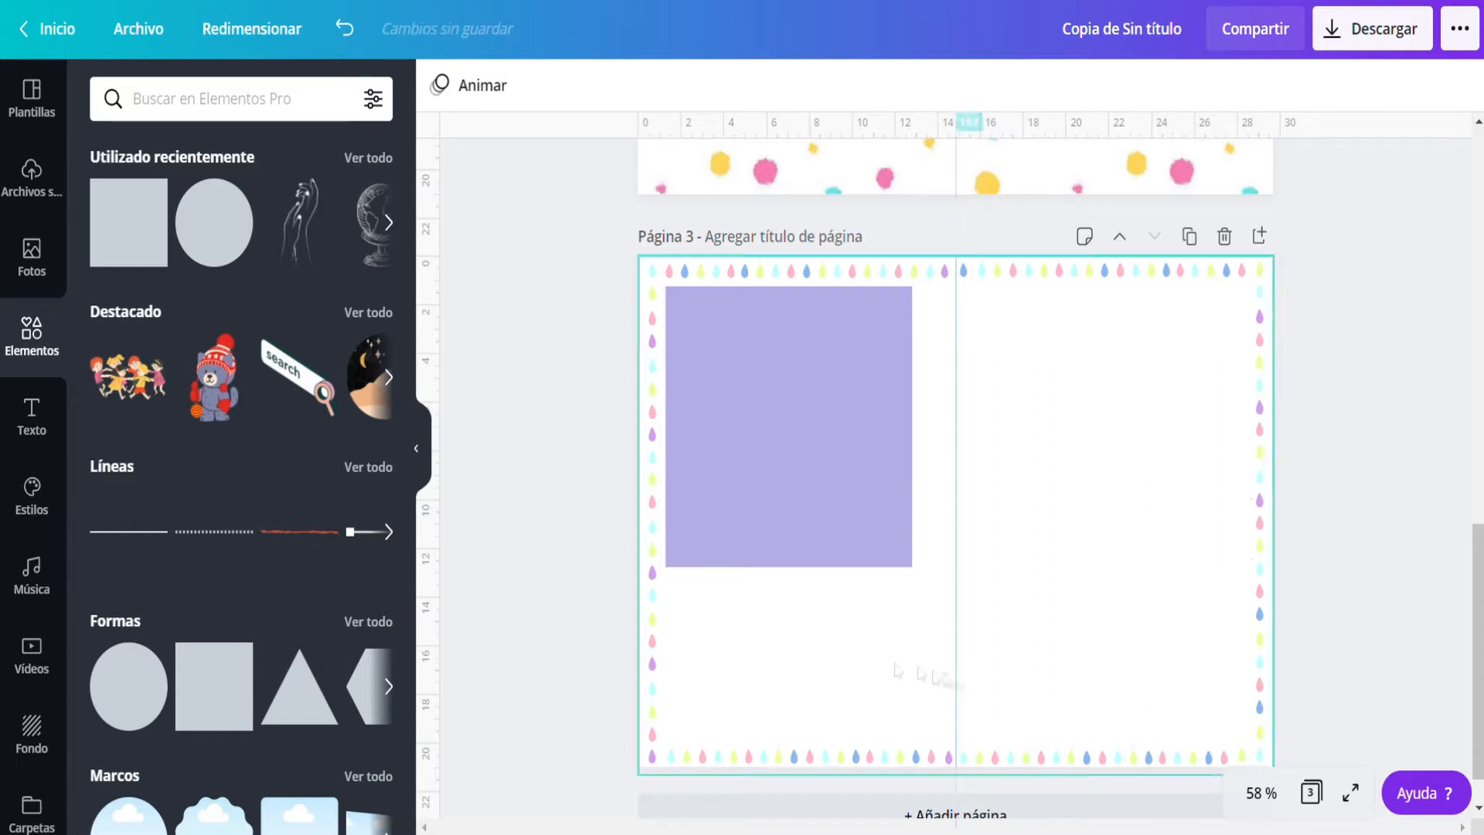
left_click(833, 460)
left_click_drag(824, 113, 843, 530)
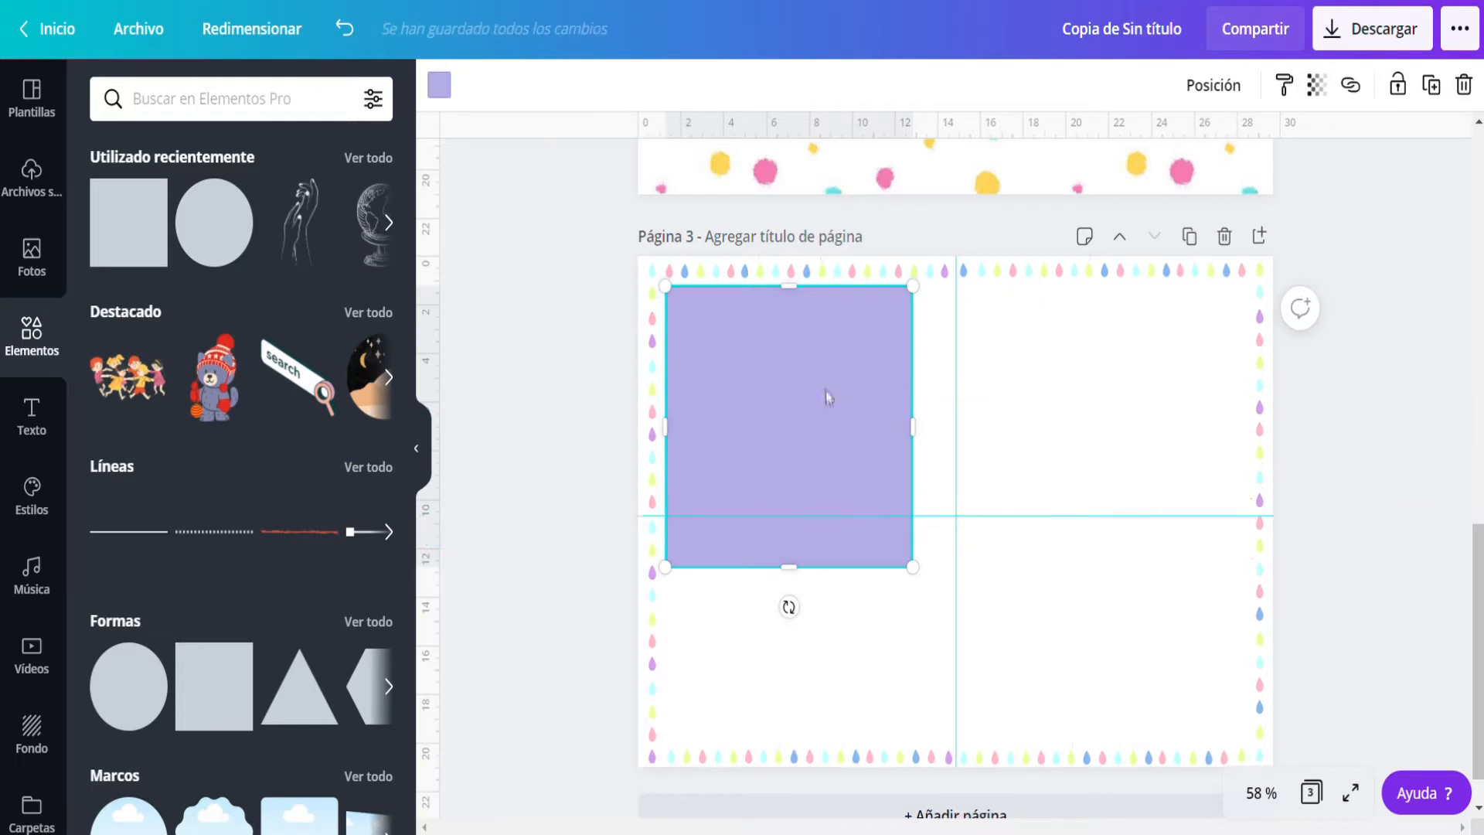
Resize the purple shape to fill the upper-left quarter of page 3, from the drop border to both guides.
left_click_drag(804, 582, 805, 529)
left_click_drag(915, 414, 957, 422)
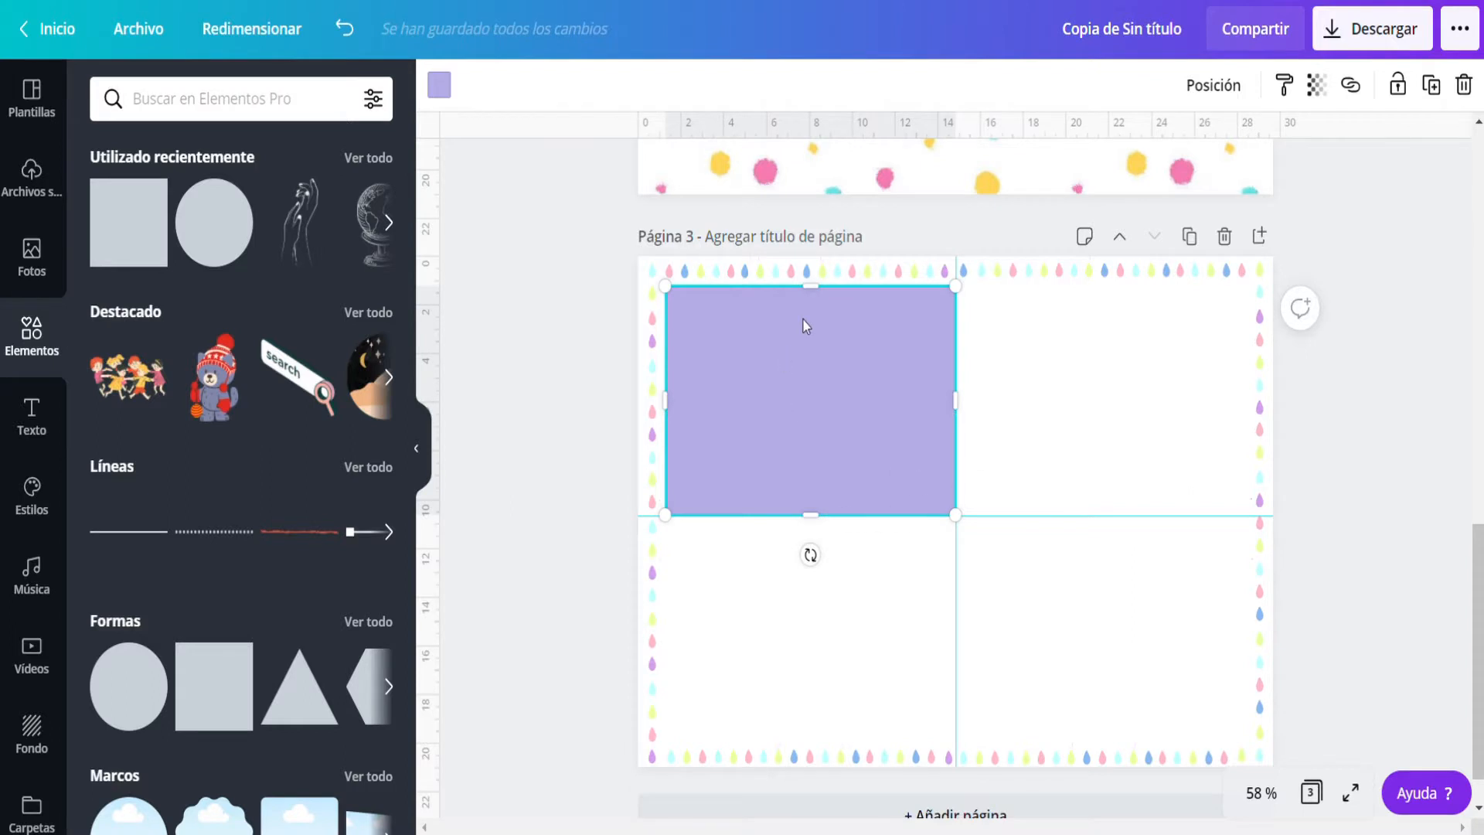
left_click_drag(964, 413, 955, 412)
mouse_move(817, 522)
left_mouse_down()
mouse_move(818, 510)
mouse_move(818, 523)
left_mouse_up()
left_click_drag(957, 416, 957, 416)
left_click_drag(673, 415, 674, 416)
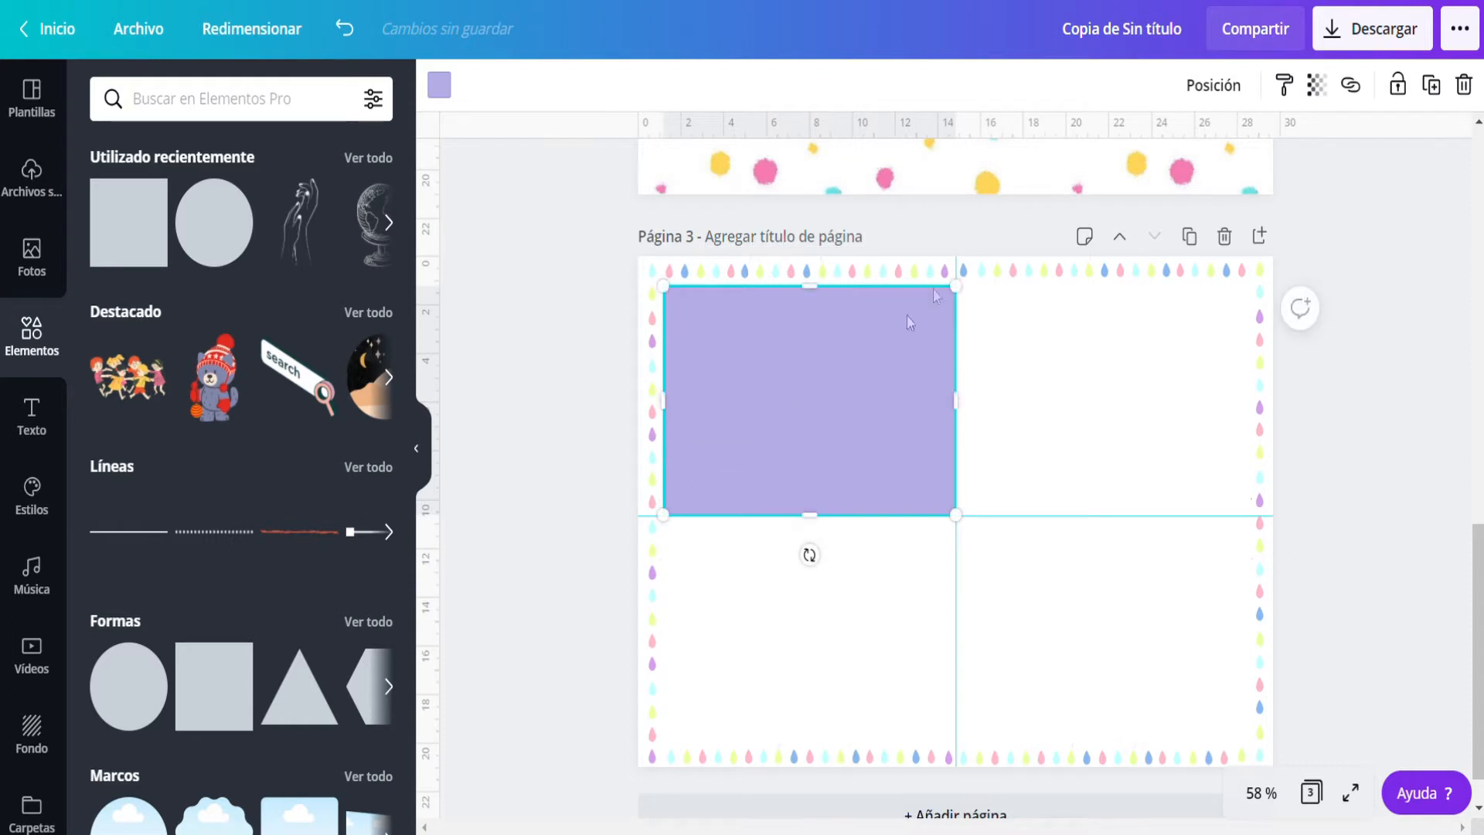
Duplicate the purple rectangle twice, placing one copy in the lower-left quarter of page 3 and the other in the upper-right quarter.
left_click(1431, 85)
left_click_drag(884, 461, 883, 627)
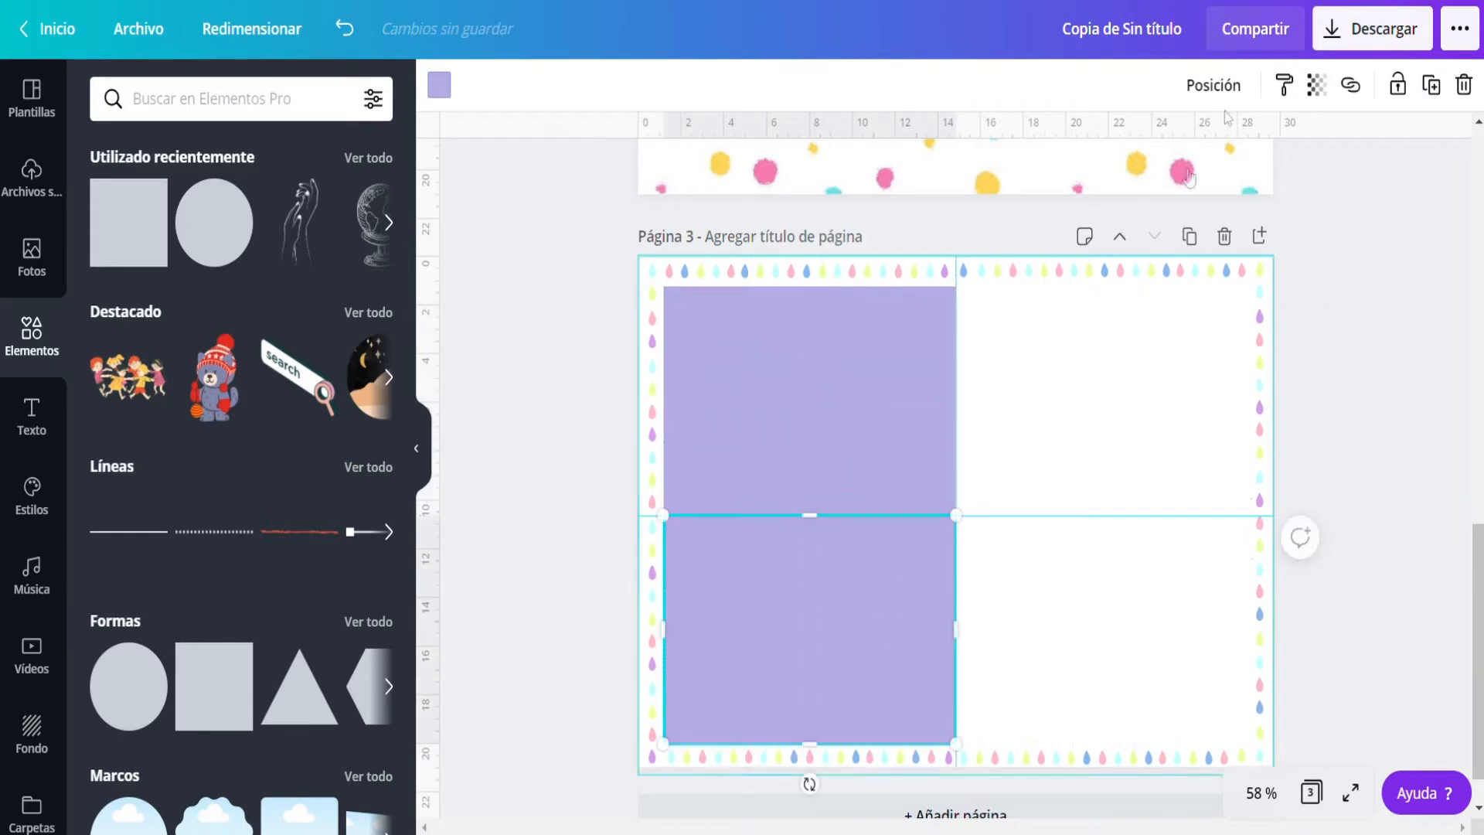
left_click(1431, 85)
left_click_drag(892, 687, 1158, 453)
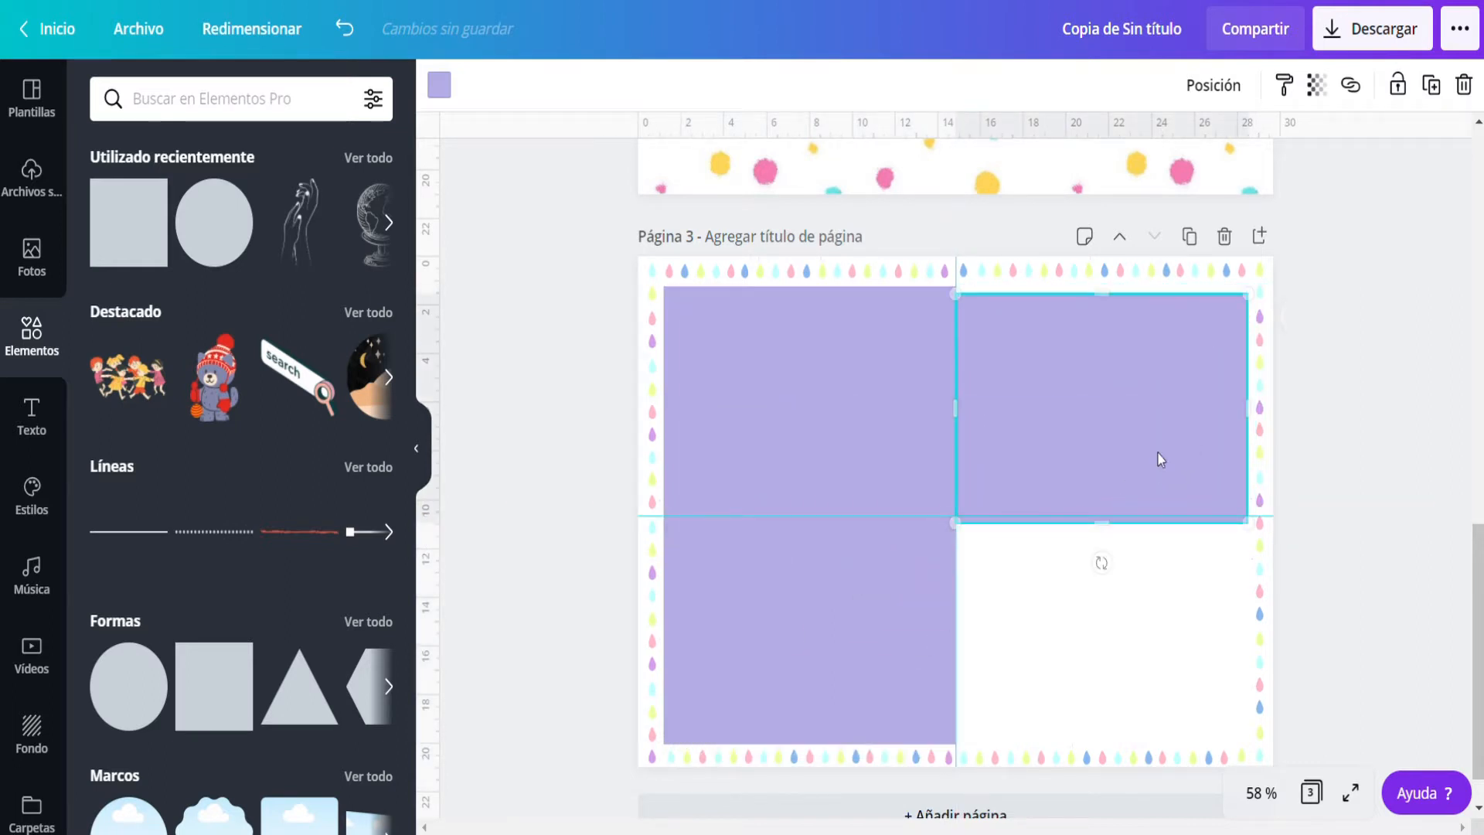
Nudge the upper-right rectangle up until its lower edge meets the horizontal centre guide.
key("Up")
key("Up")
key("Up")
key("Up")
key("Up")
key("Up")
key("Up")
key("Up")
key("Up")
key("Up")
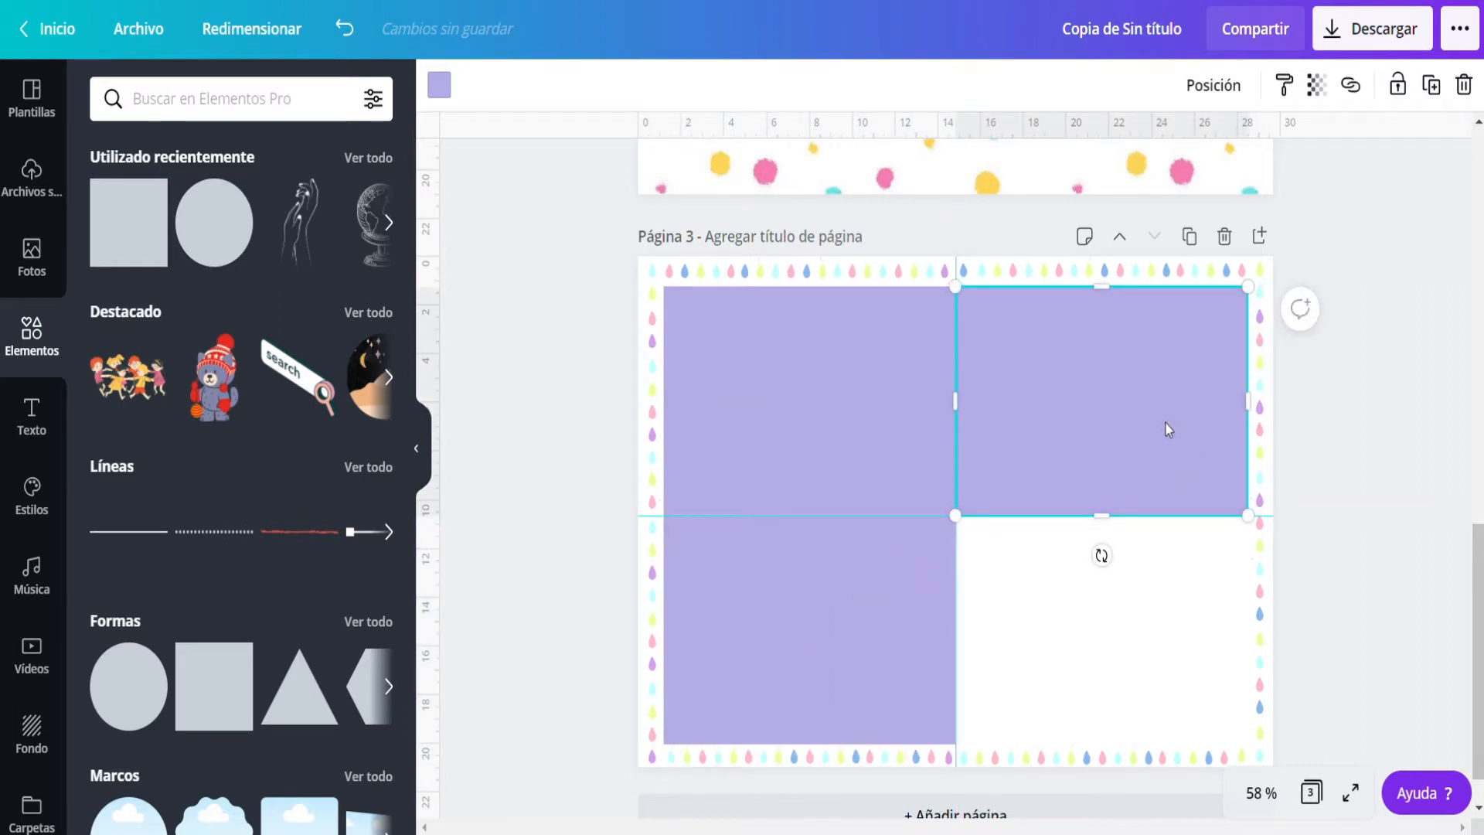
Fine-tune the vertical position of the upper-right rectangle against its upper-left neighbour in small nudges up and down.
left_click(1163, 616)
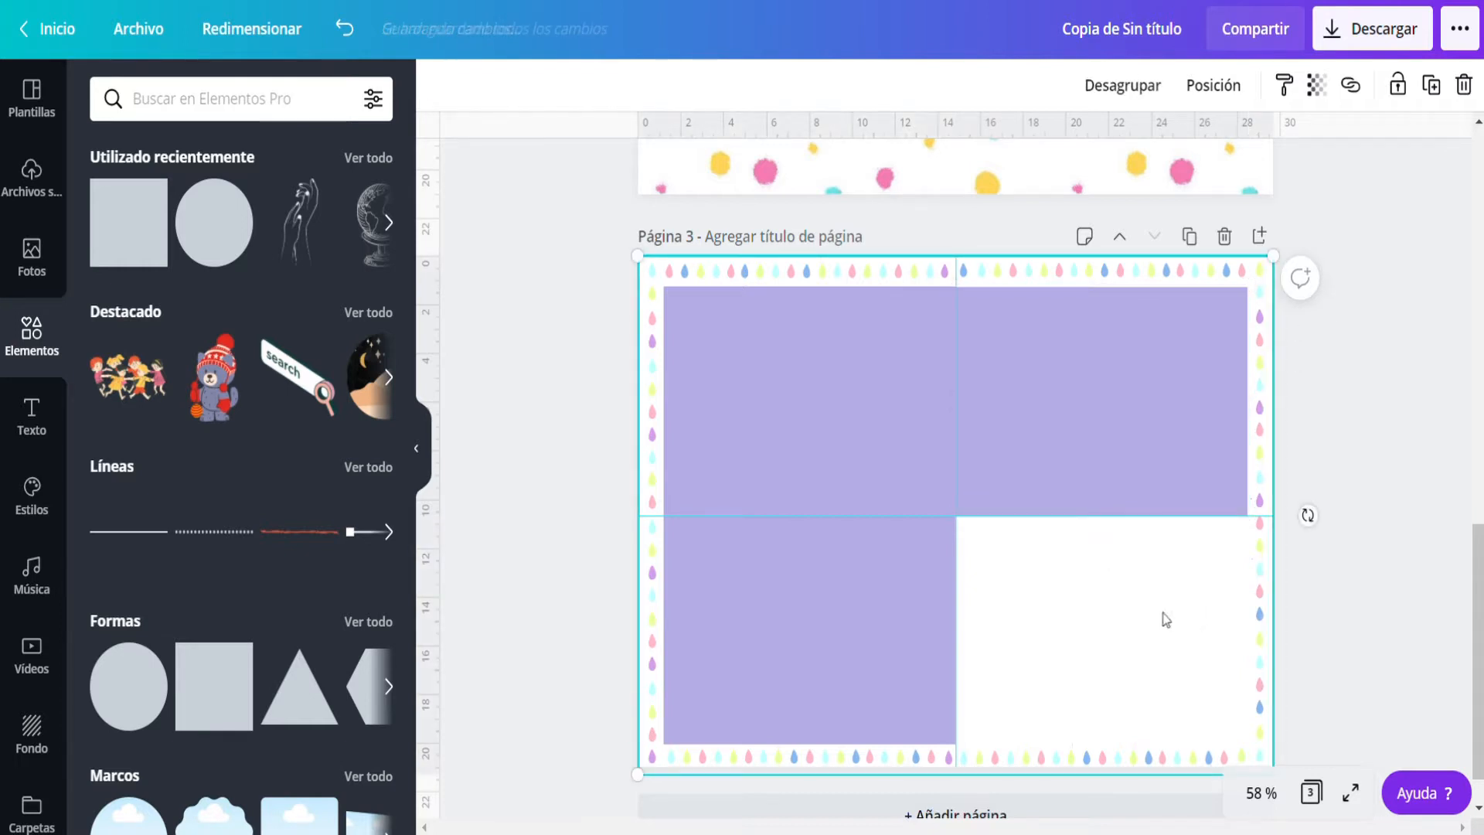
left_click(1123, 440)
key("Up")
key("Up")
key("Up")
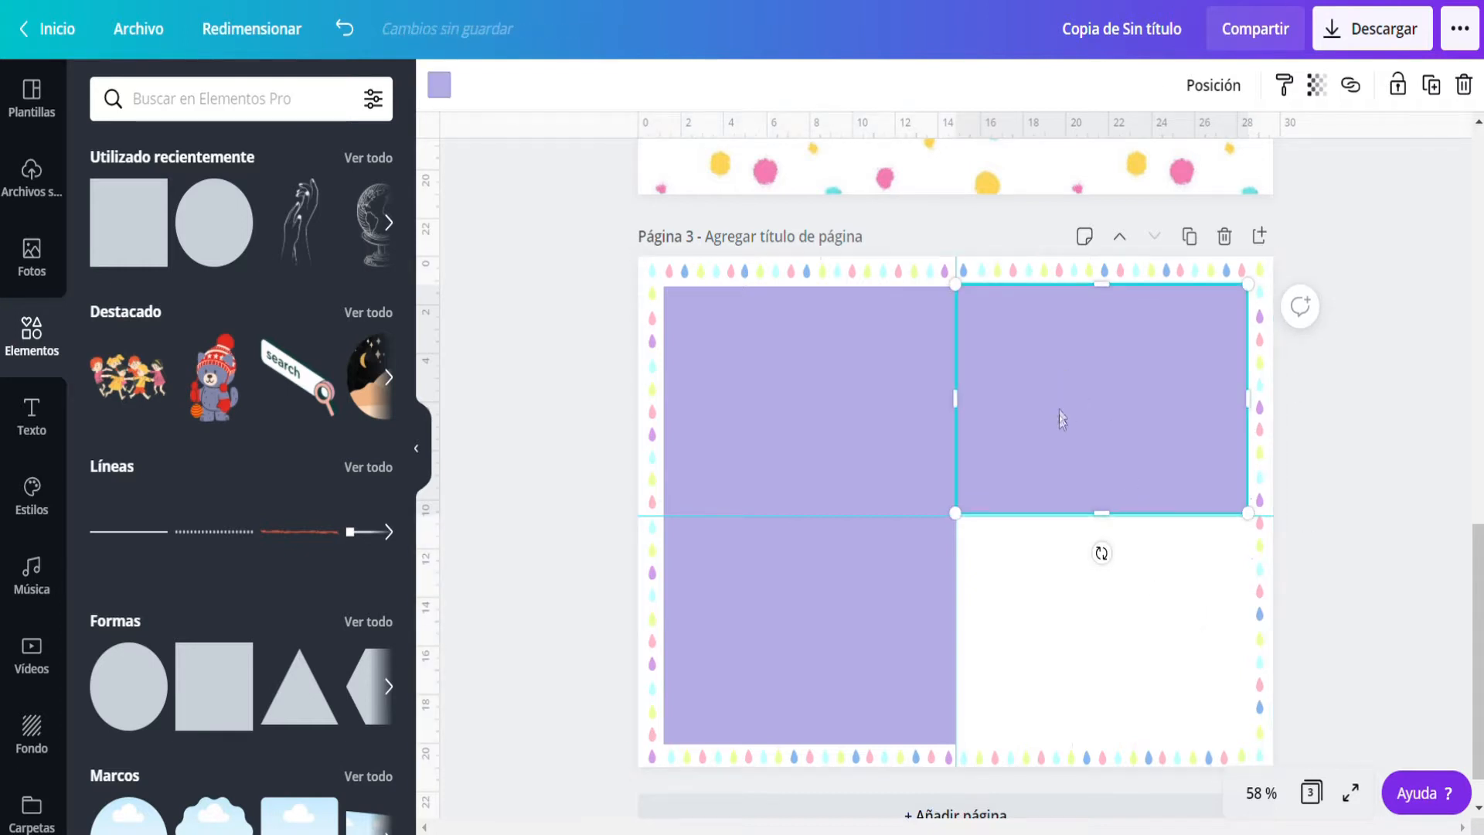
left_click(1061, 633)
left_click(1111, 448)
key("Down")
key("Down")
key("Down")
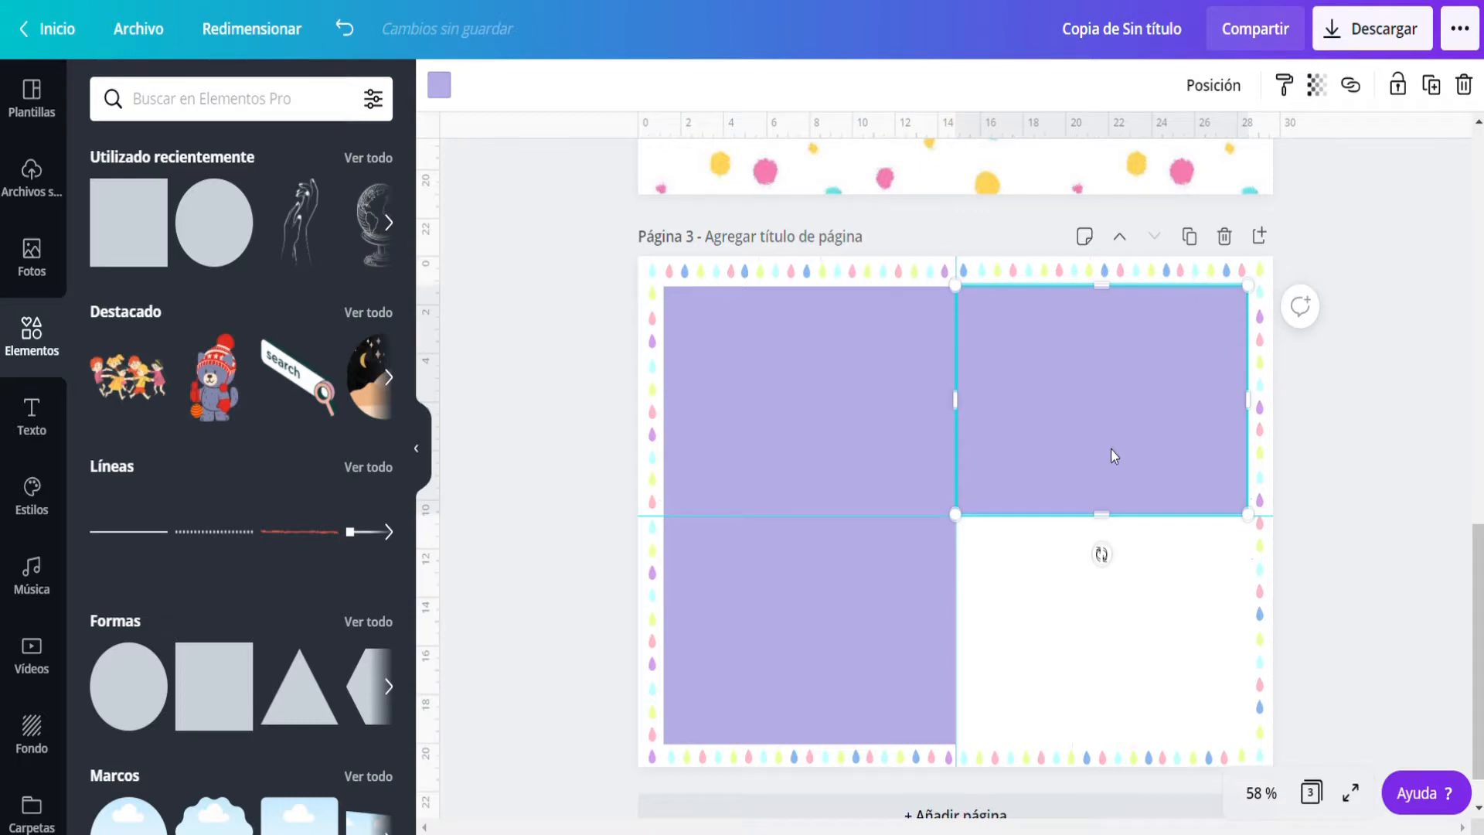
Enlarge the view to 200% and nudge the upper-right rectangle down to line up its top edge with the upper-left one.
left_click(1042, 673)
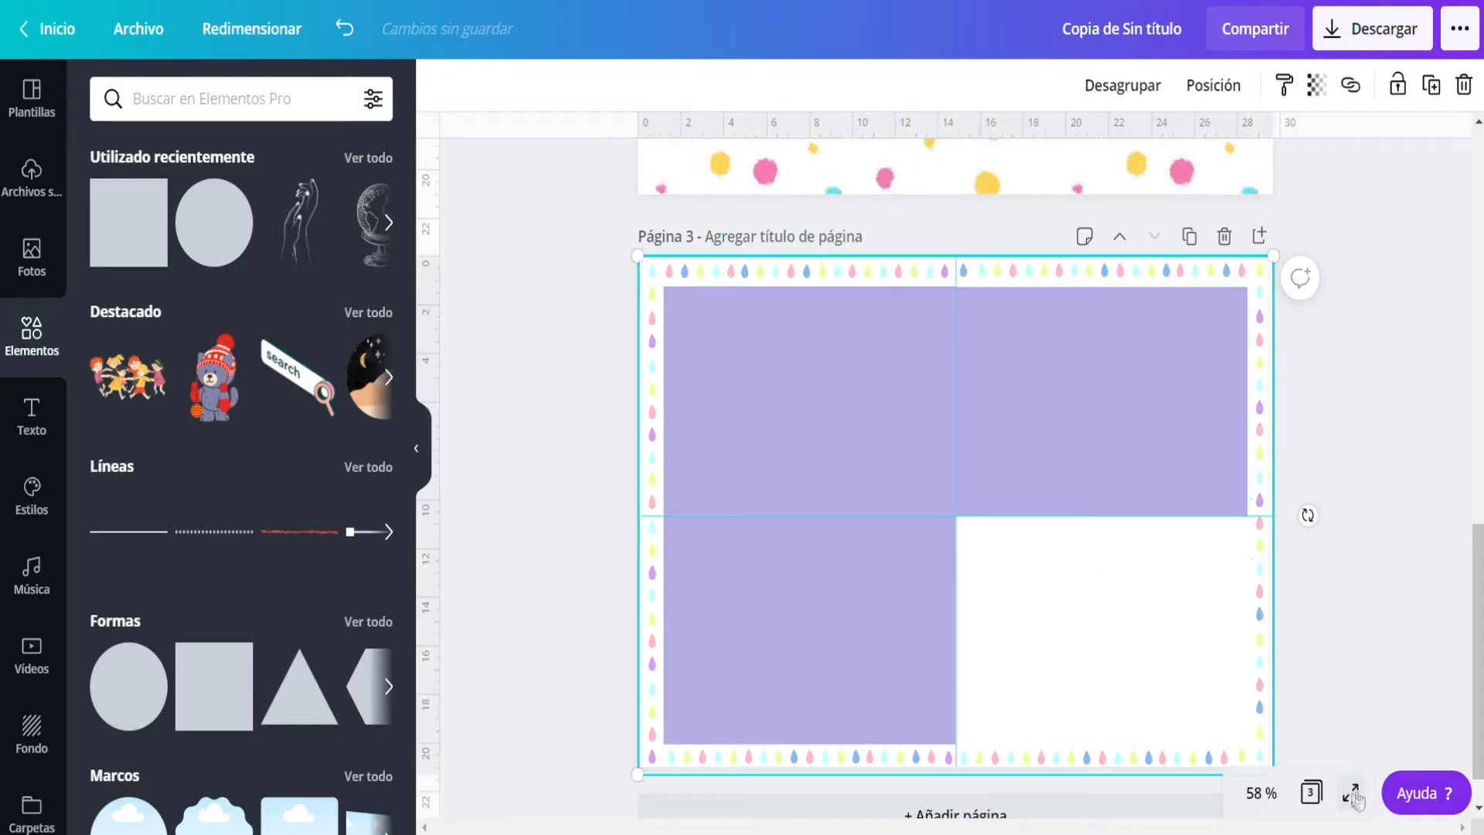
left_click(1277, 794)
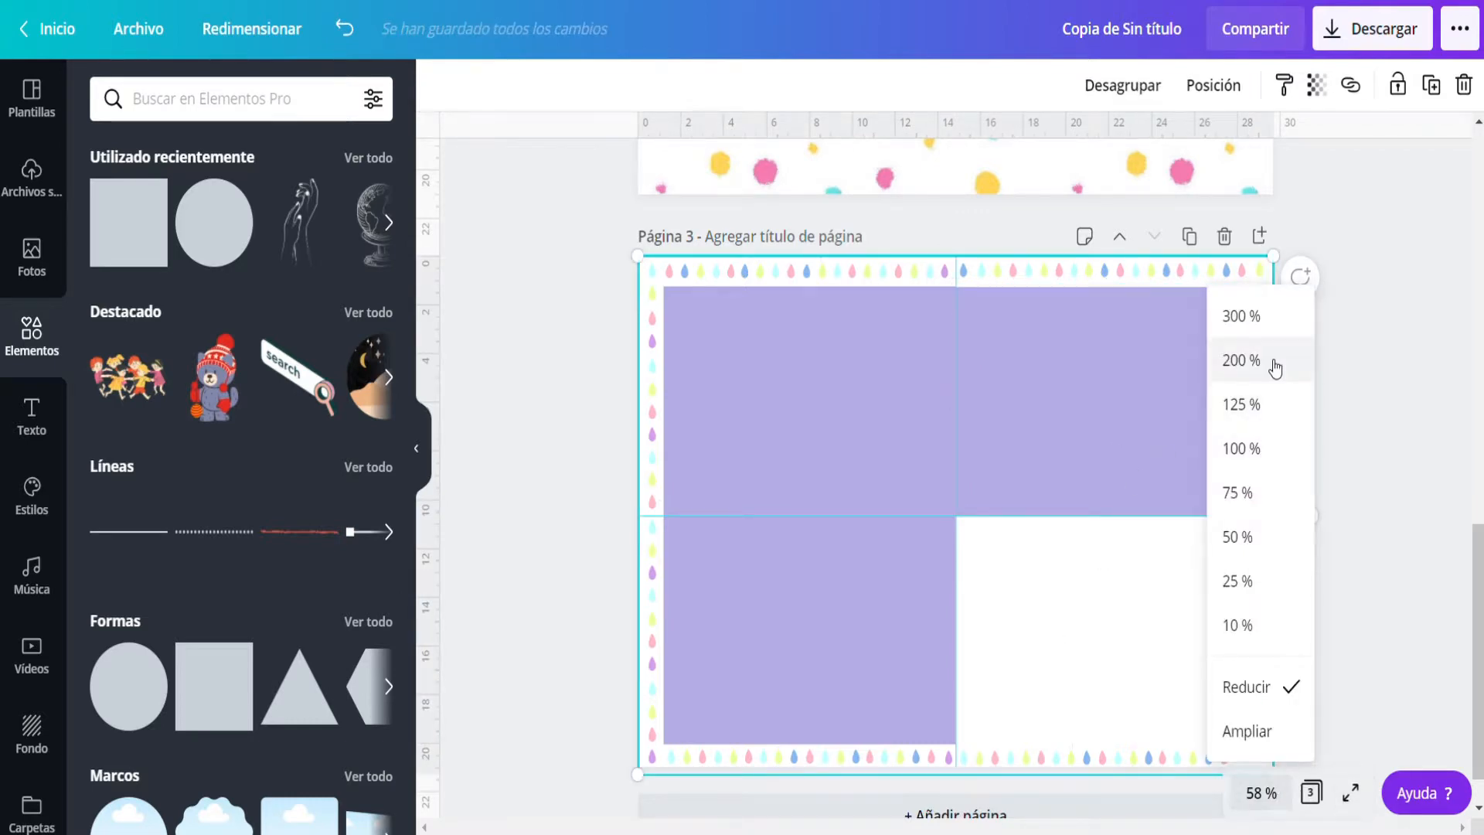
left_click(1270, 361)
scroll(1111, 401, "up", 5)
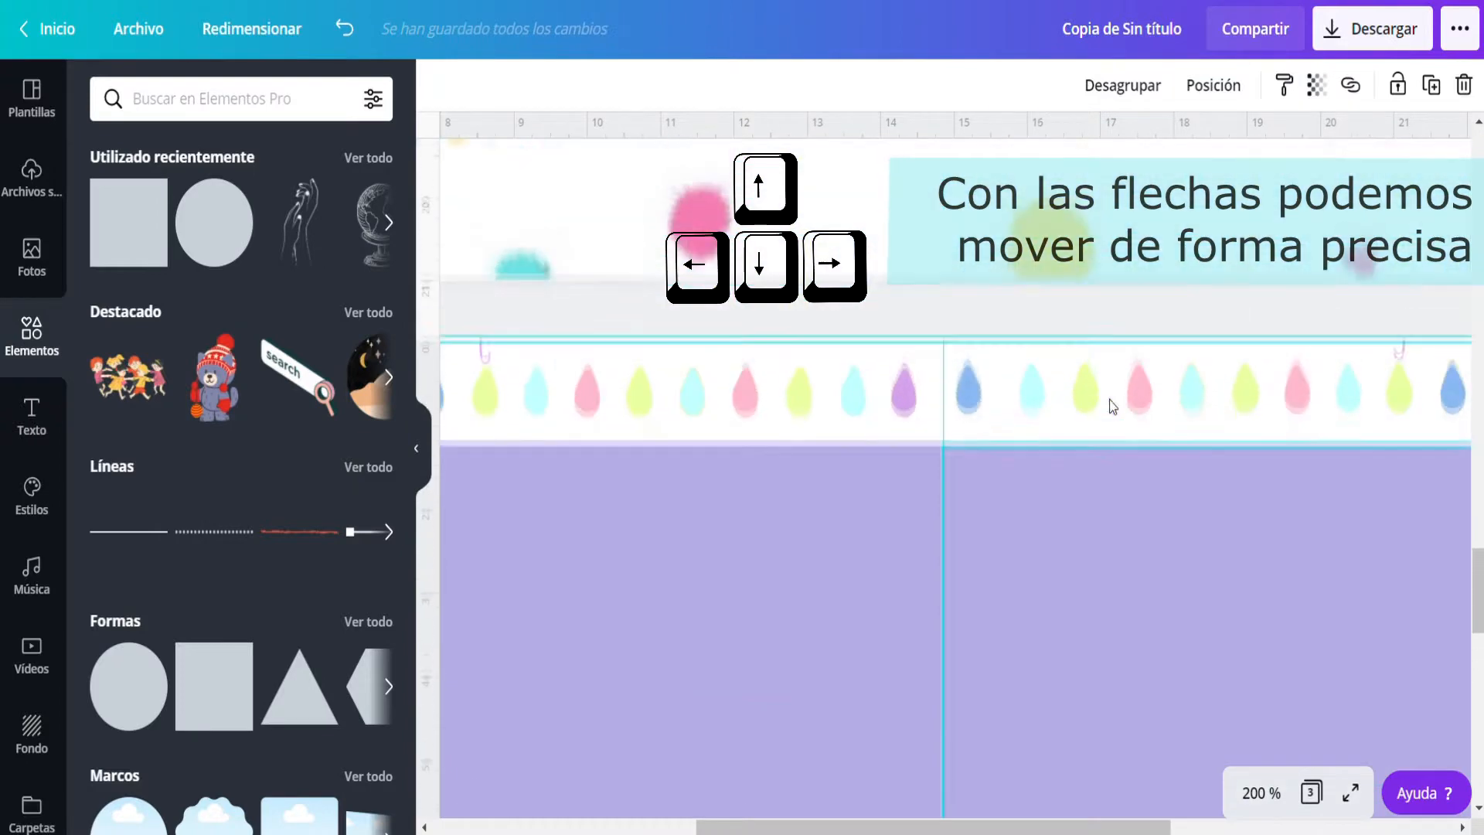
left_click(1051, 610)
key("Down")
key("Down")
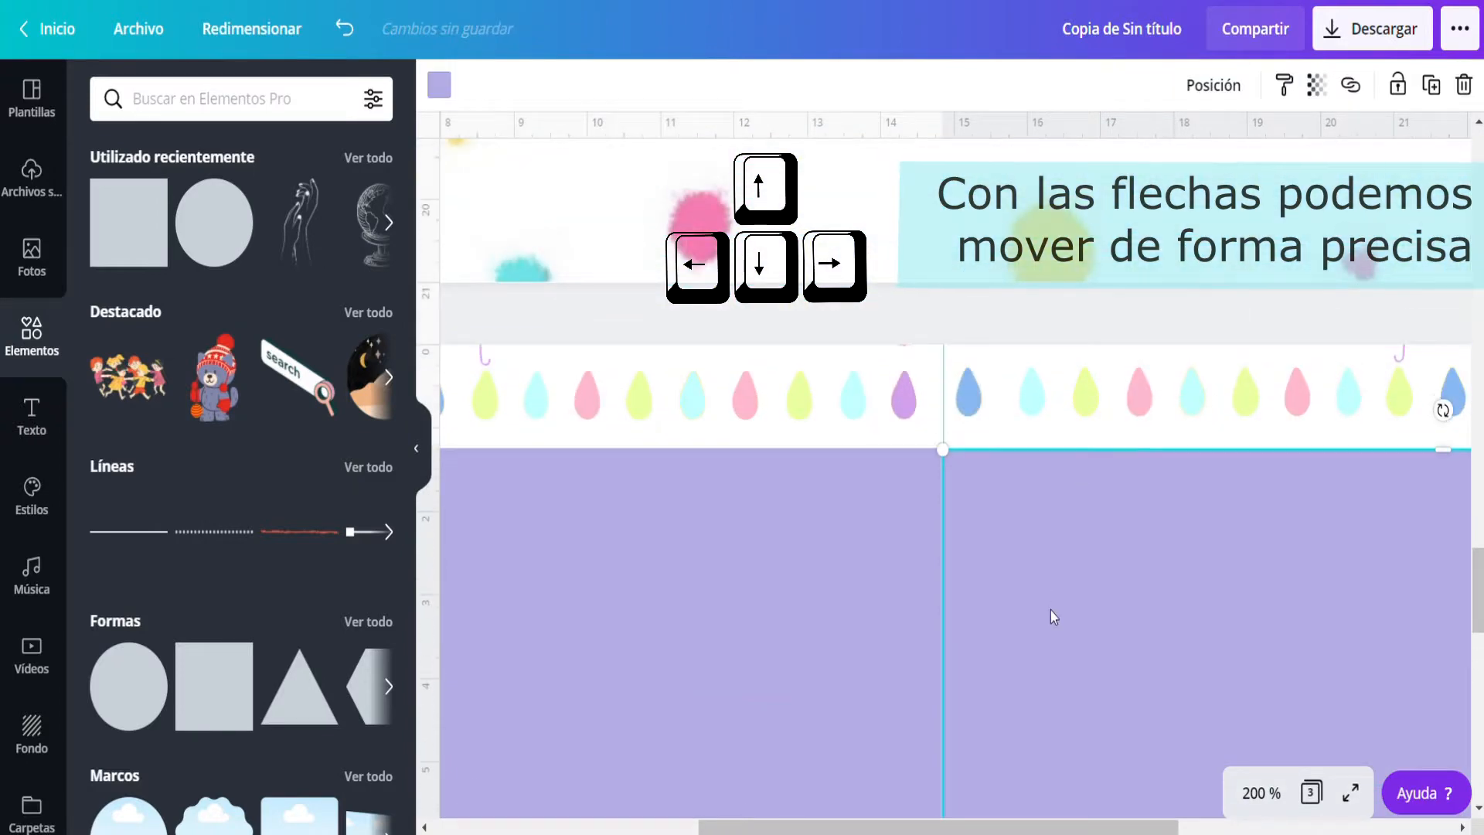
Fill the upper-left rectangle of page 3 with the aqua brand colour and the upper-right one with light green #D0F691.
scroll(1051, 610, "down", 5)
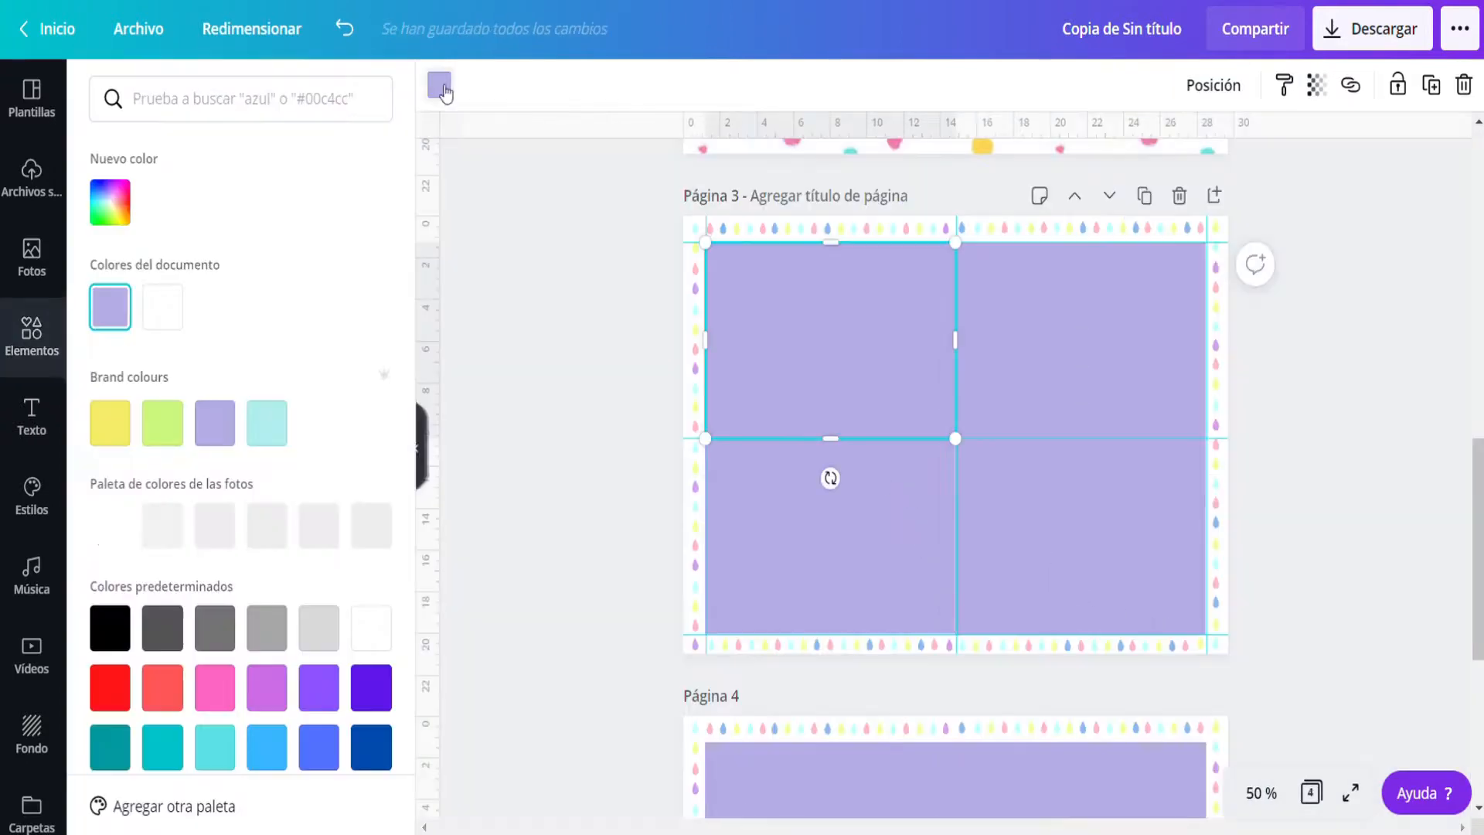
left_click(280, 433)
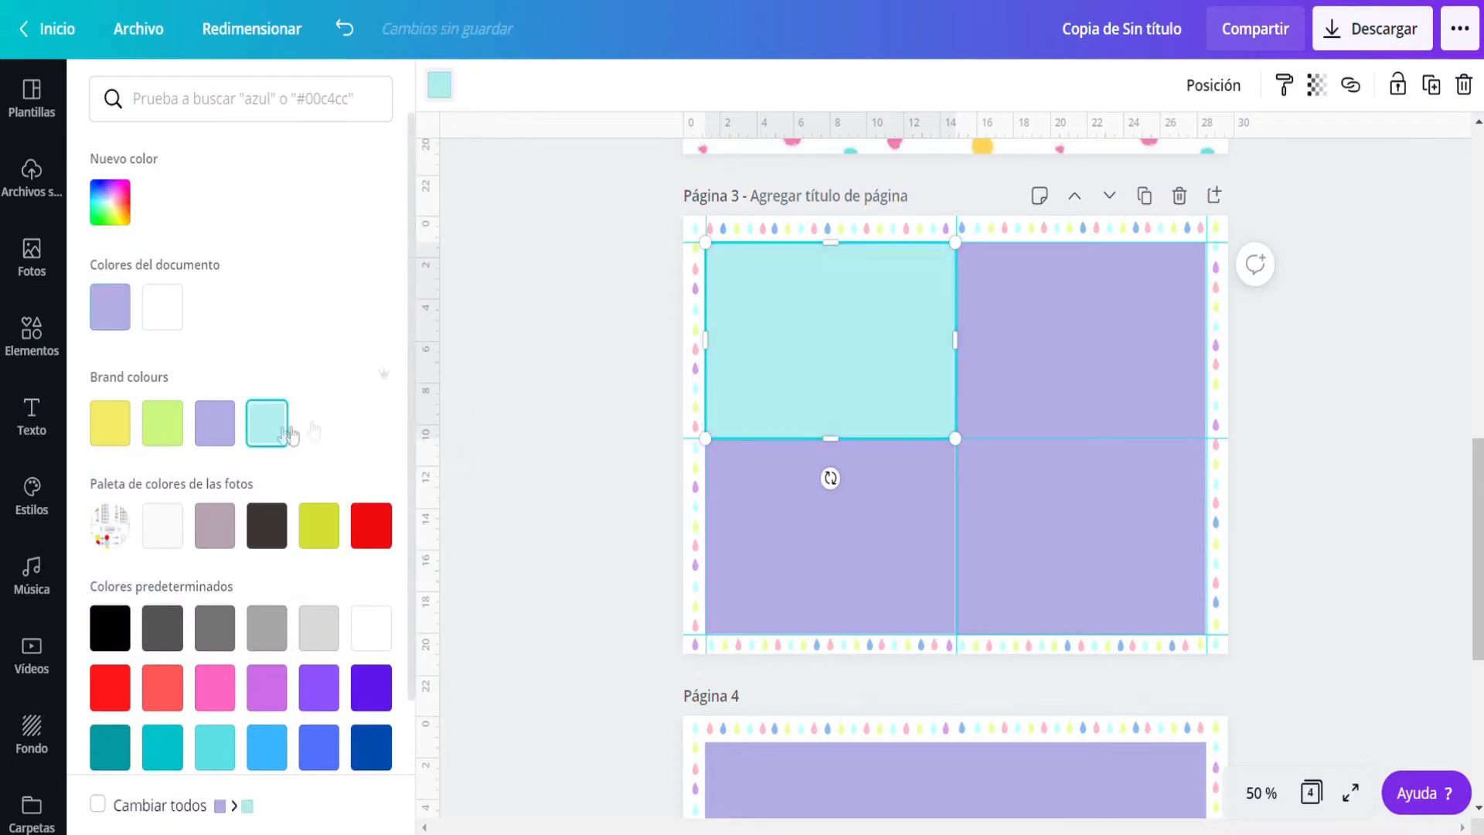
left_click(1061, 352)
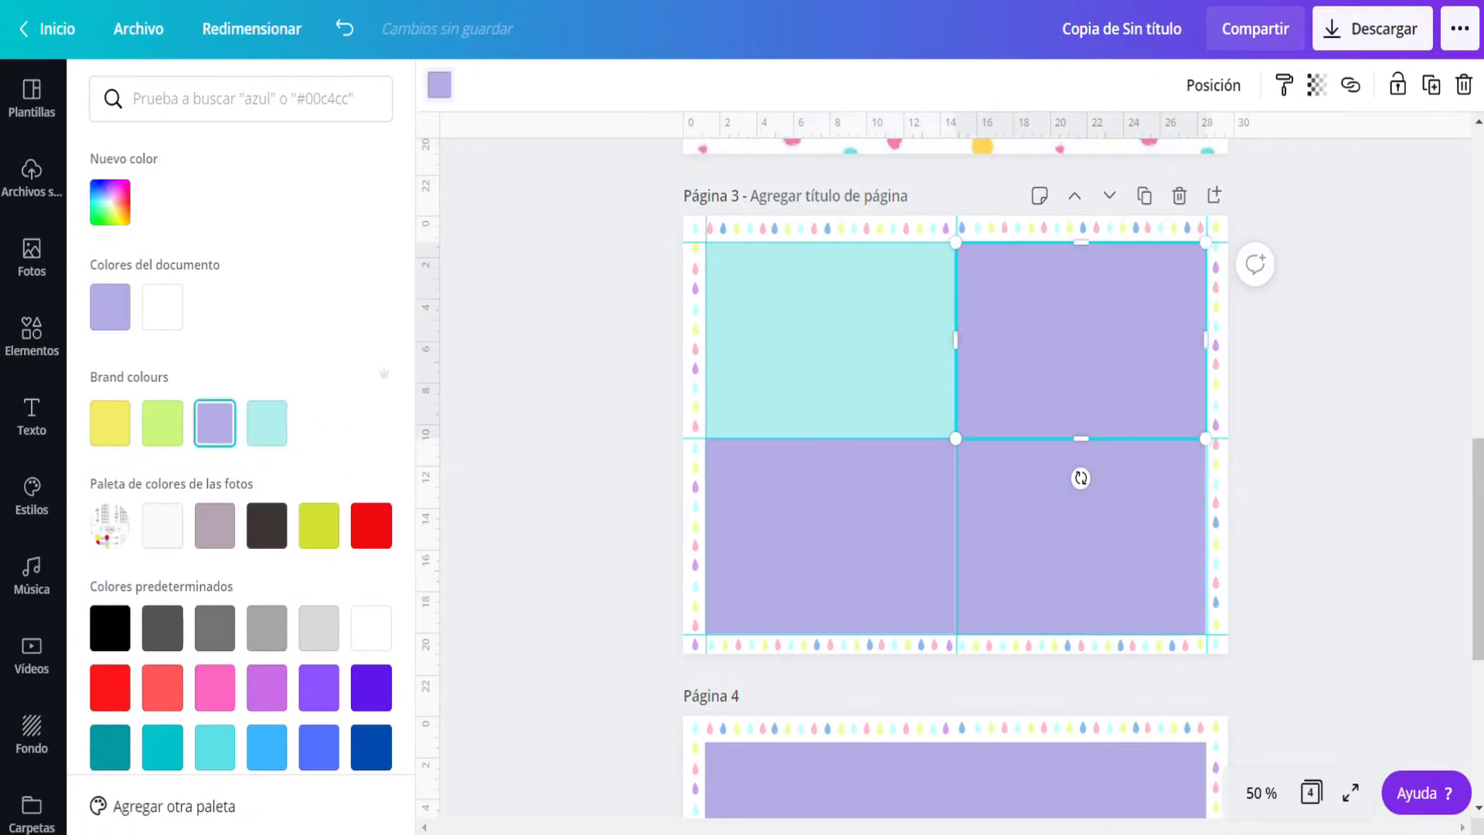
left_click(165, 433)
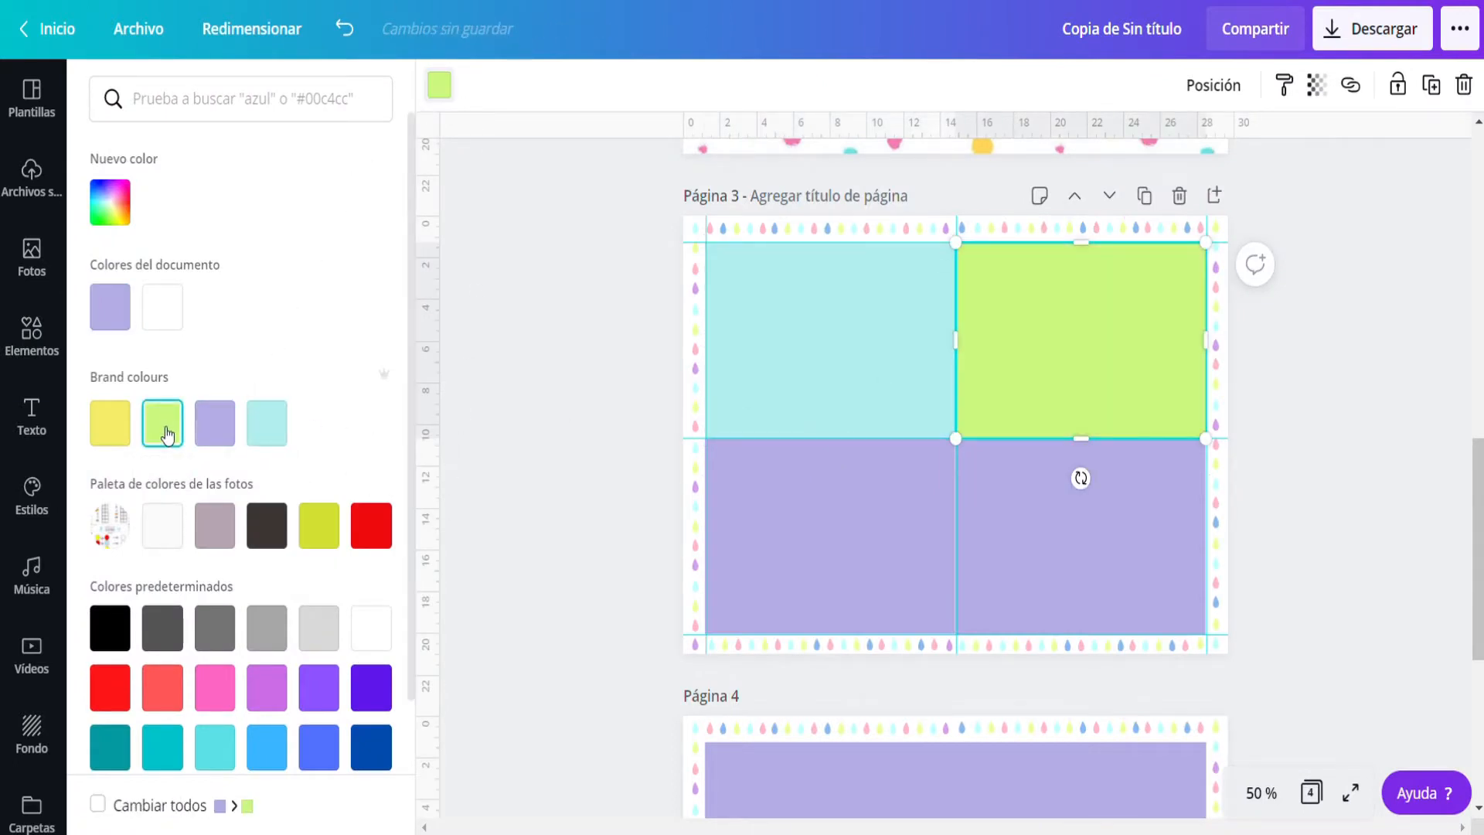
left_click(122, 223)
left_click(213, 263)
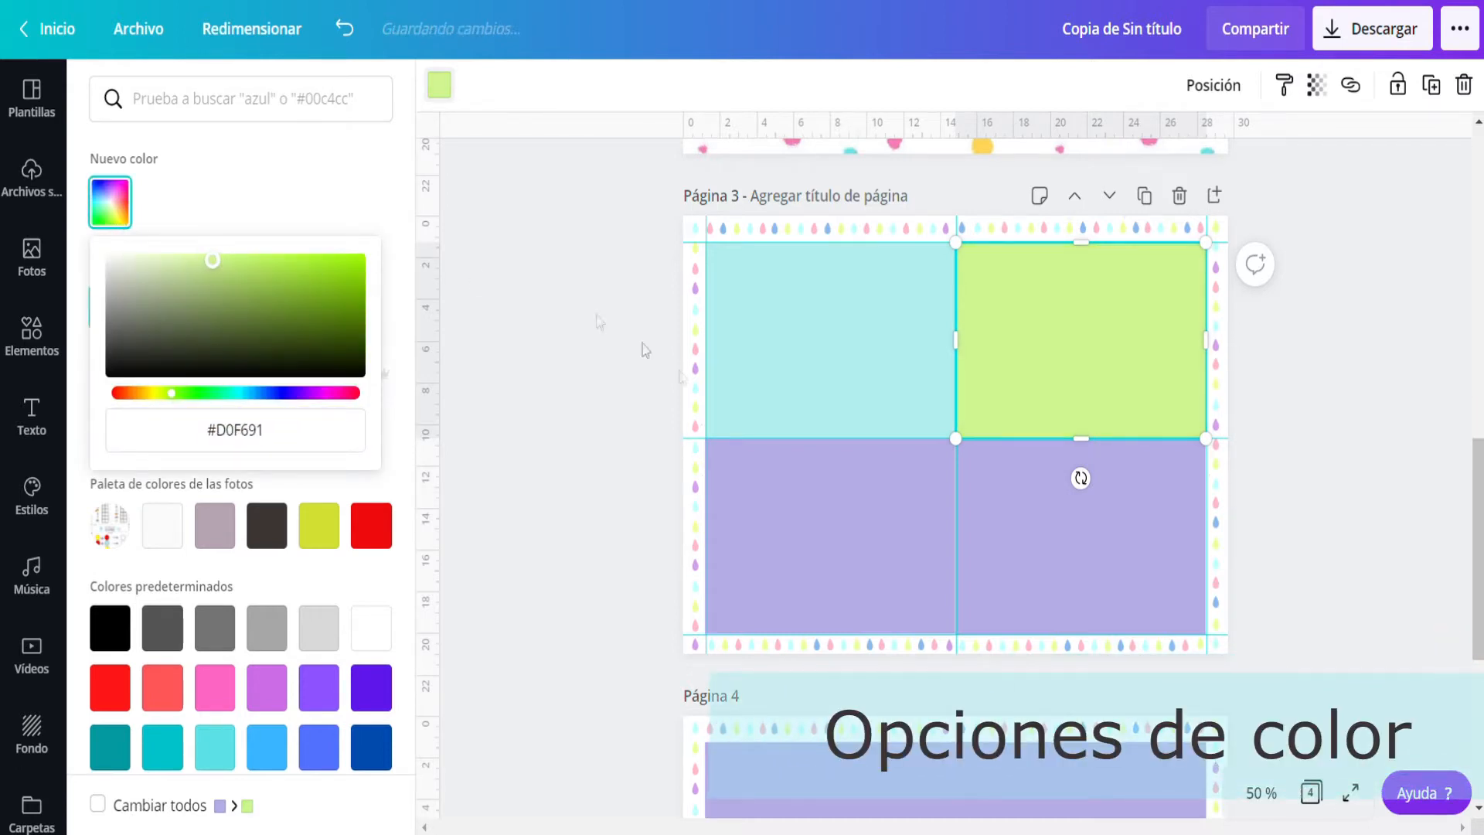
Fill the lower-left rectangle with the yellow brand colour and lighten it to #FFF77B.
left_click(756, 537)
left_click(212, 421)
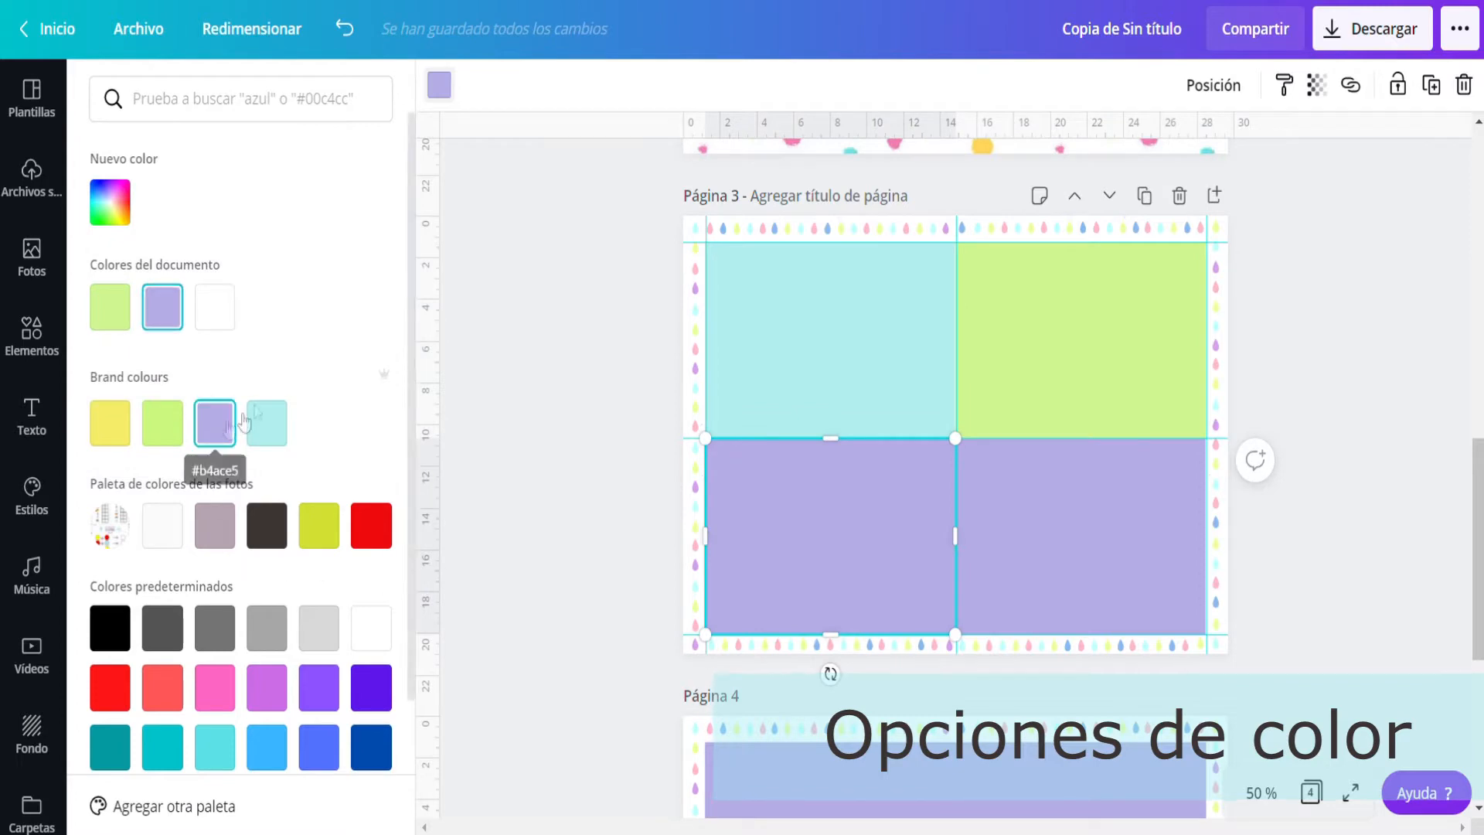
left_click(110, 423)
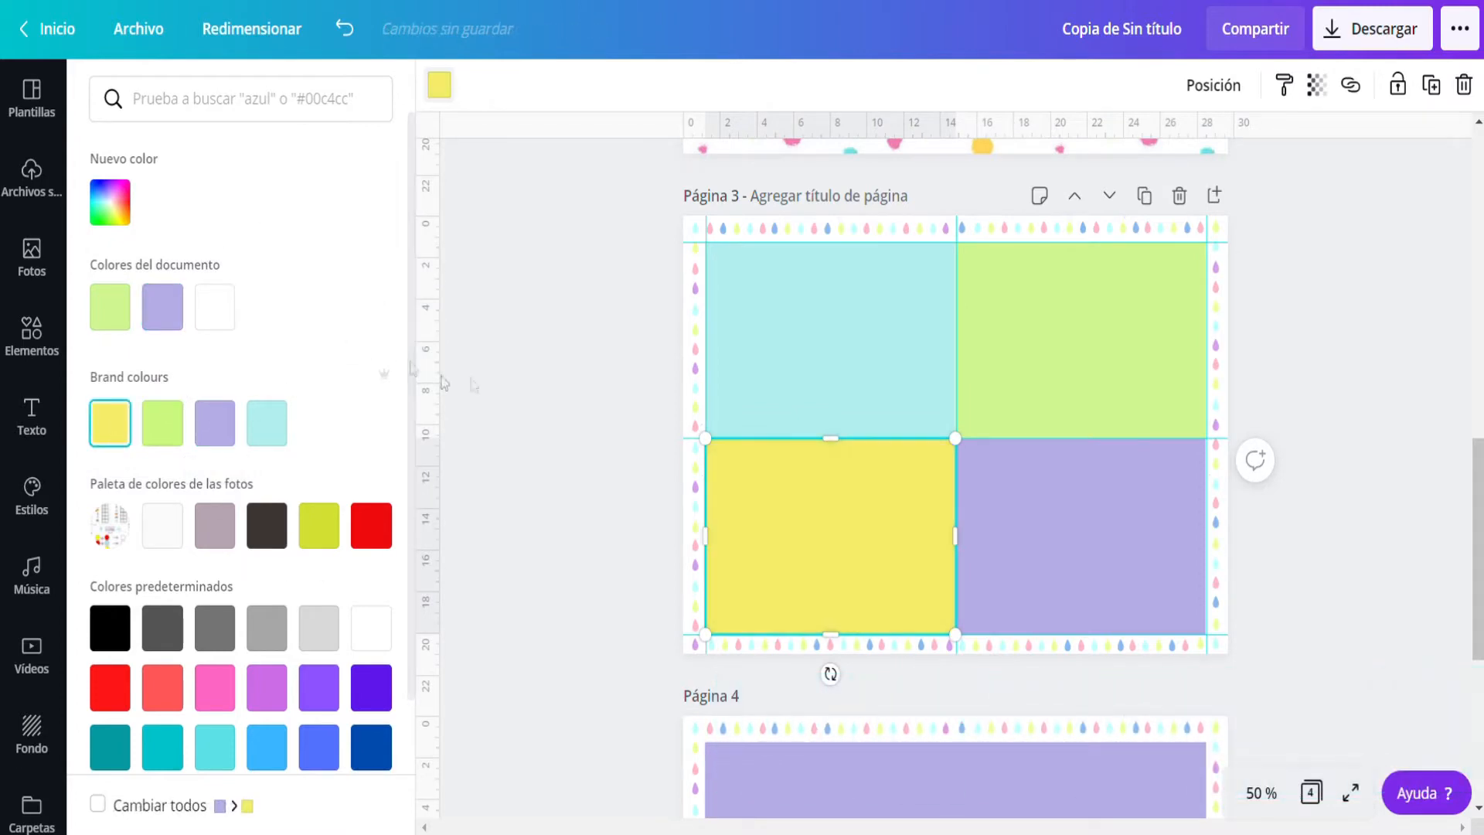
left_click(440, 85)
left_click(439, 84)
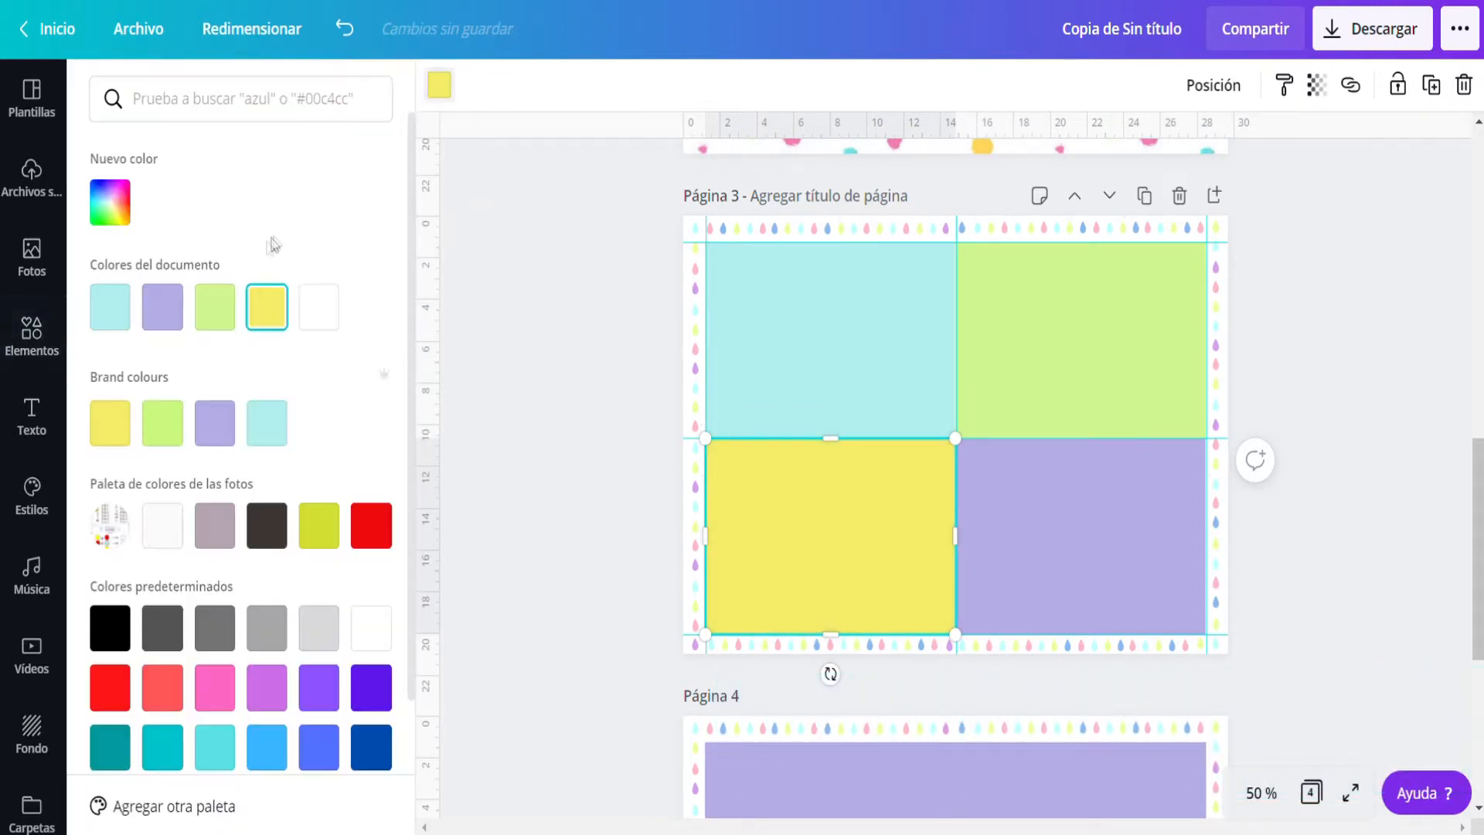
left_click(97, 210)
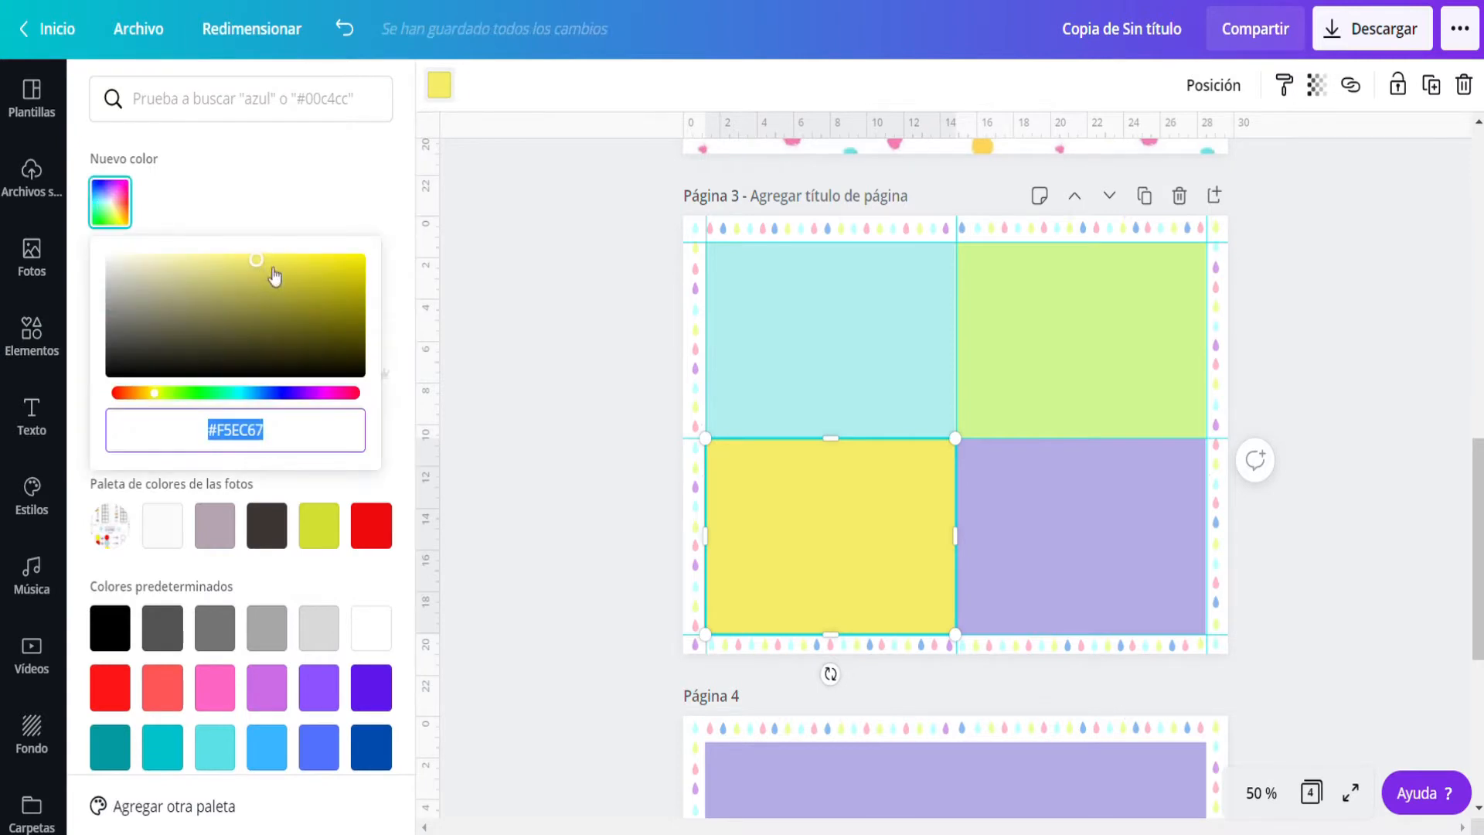
left_click(257, 260)
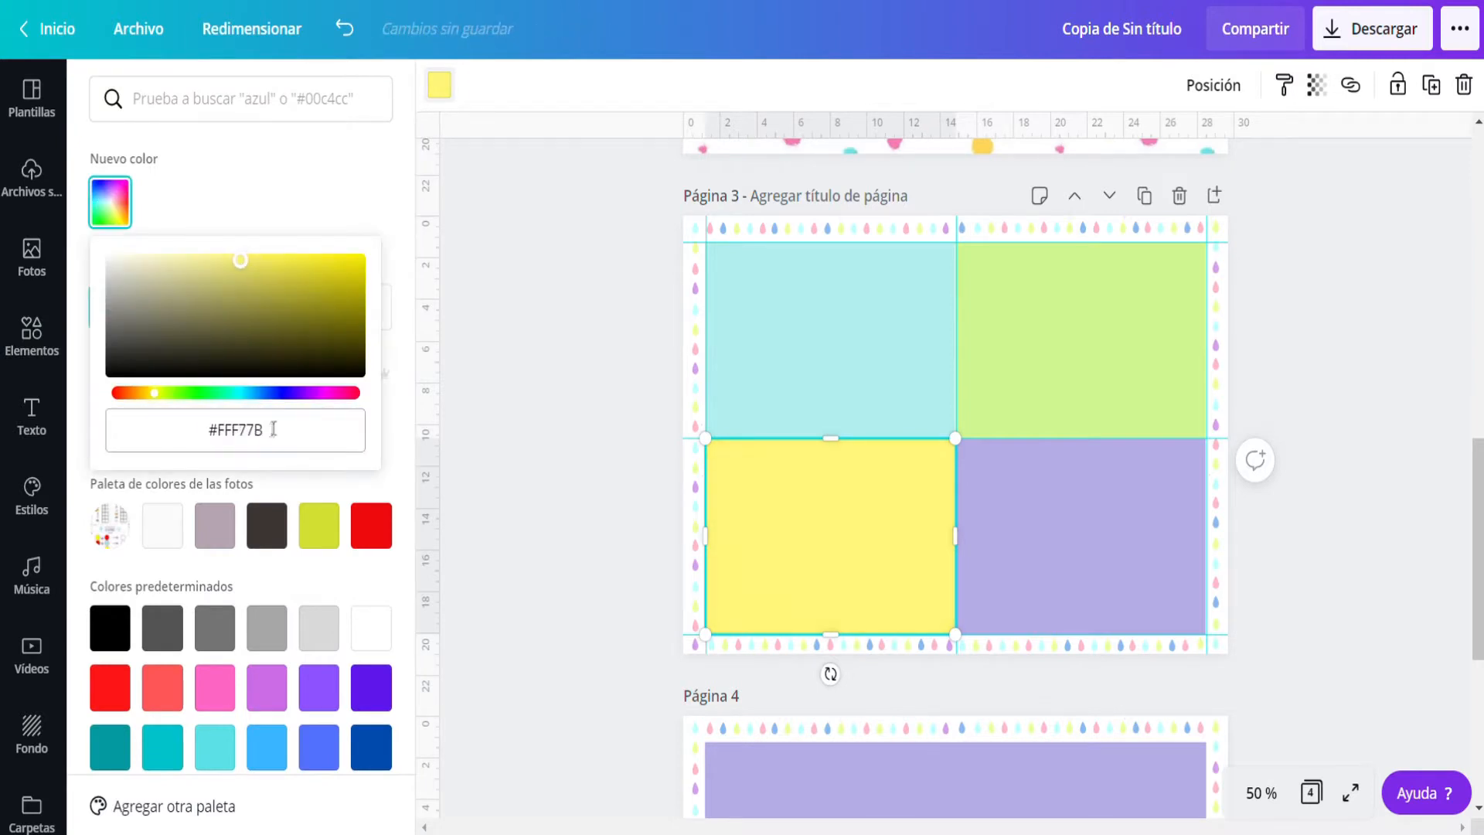
Change the lower-right rectangle of page 3 to a greyer purple with a custom colour.
left_click(1033, 533)
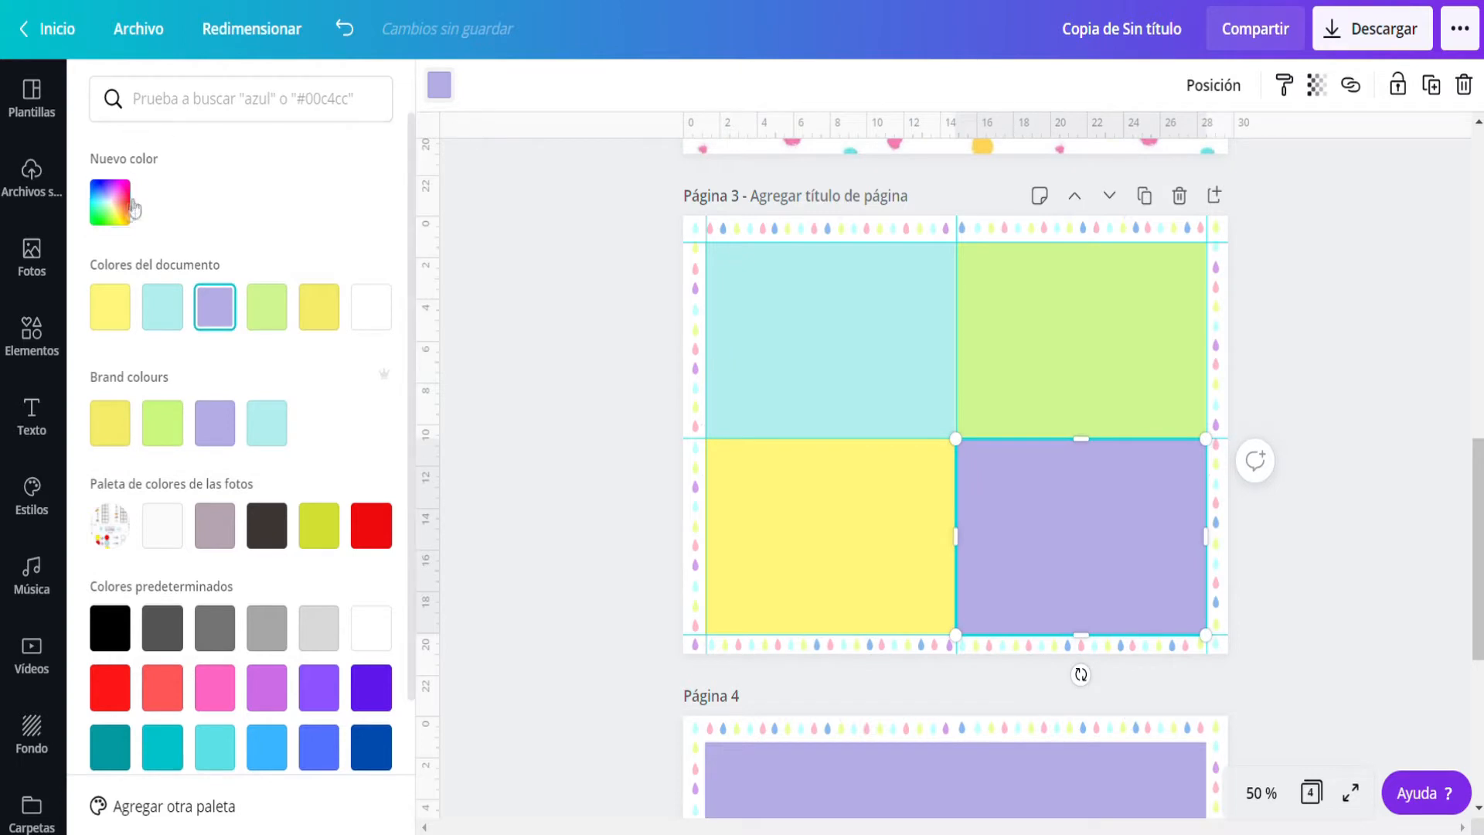
left_click(108, 207)
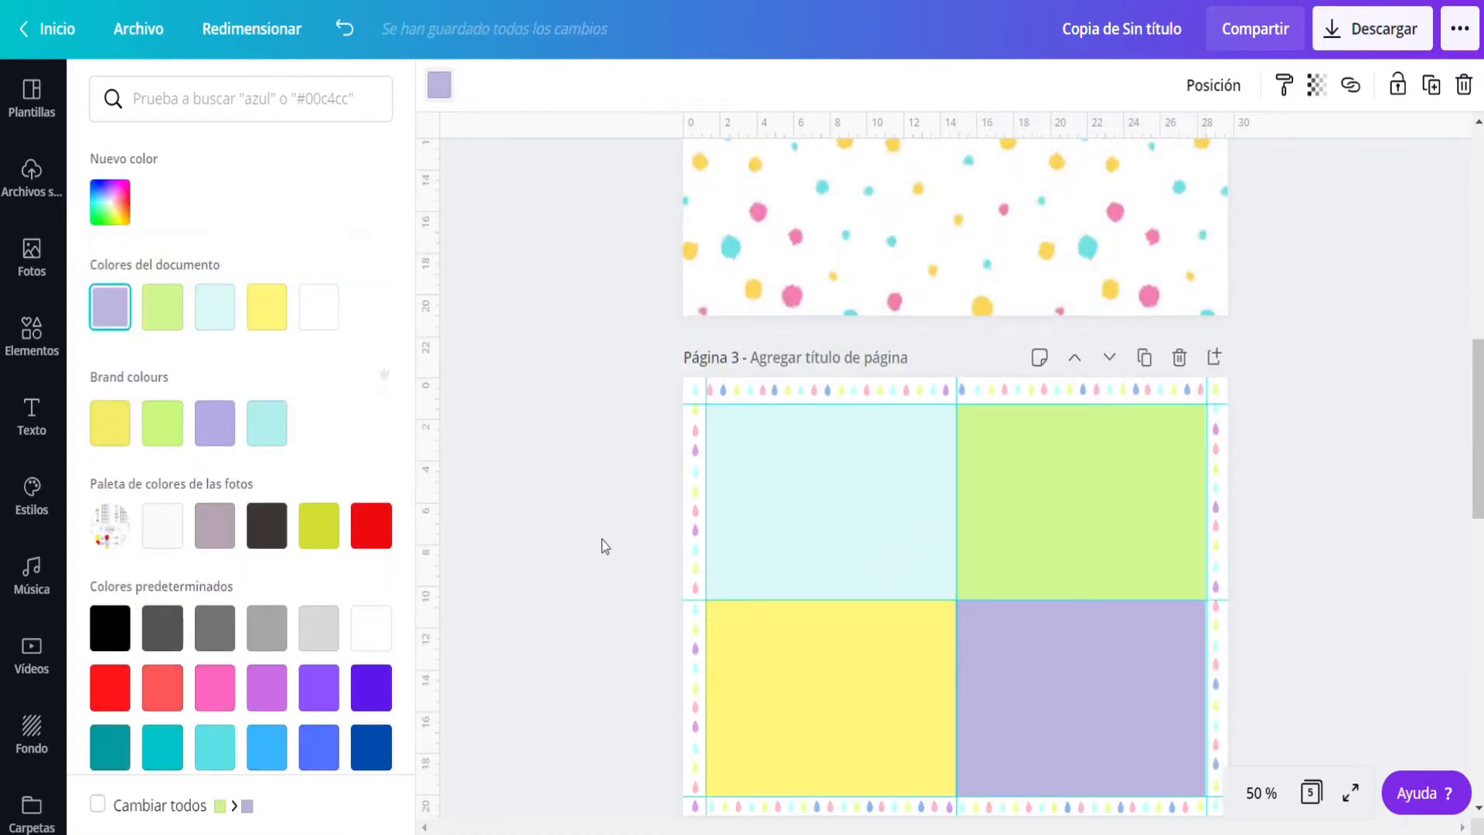
left_click(605, 547)
Duplicate page 3 with its border and four coloured rectangles, and return to page 3.
left_click(1145, 358)
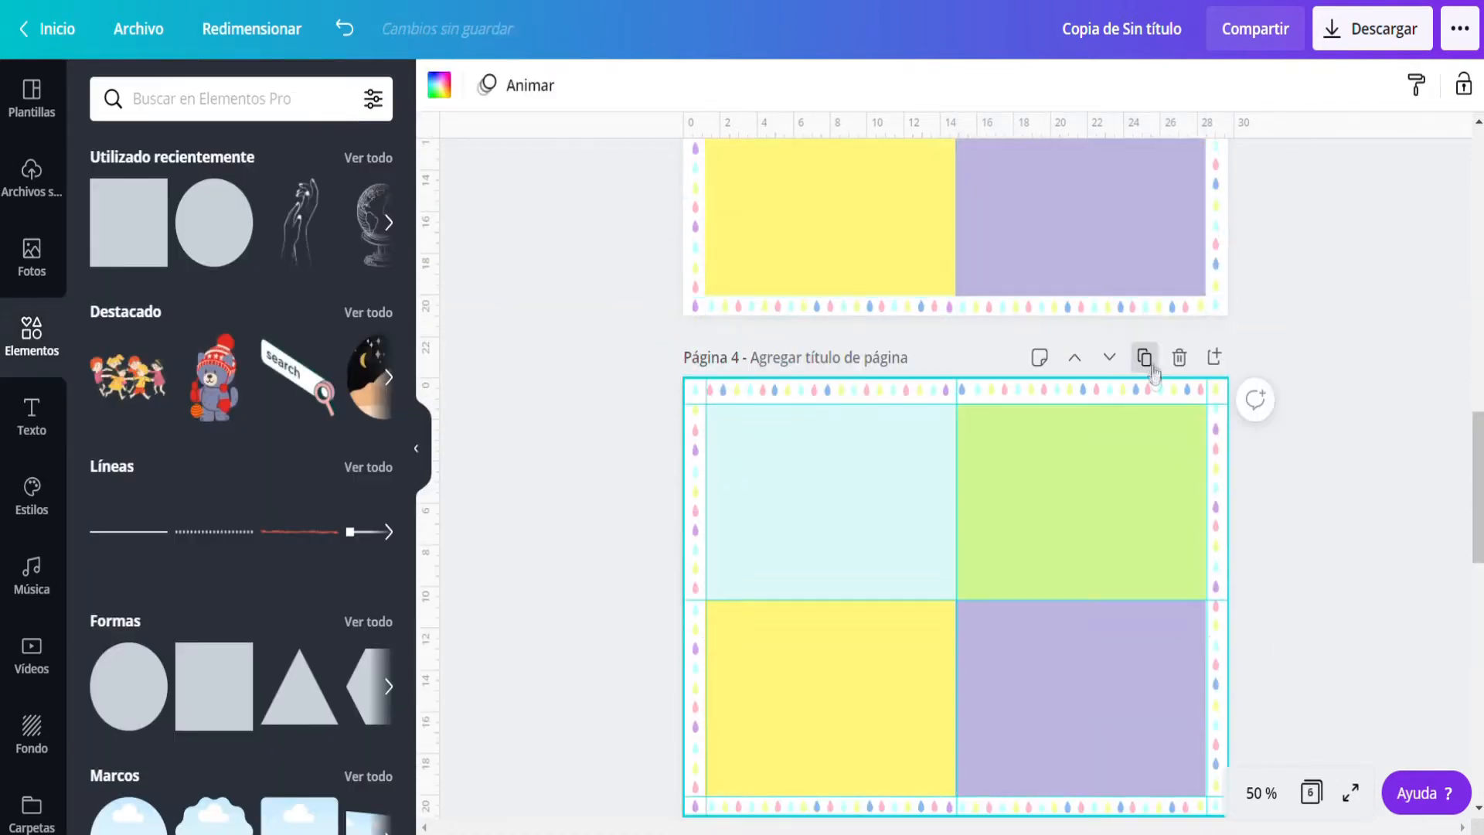
scroll(1110, 450, "up", 4)
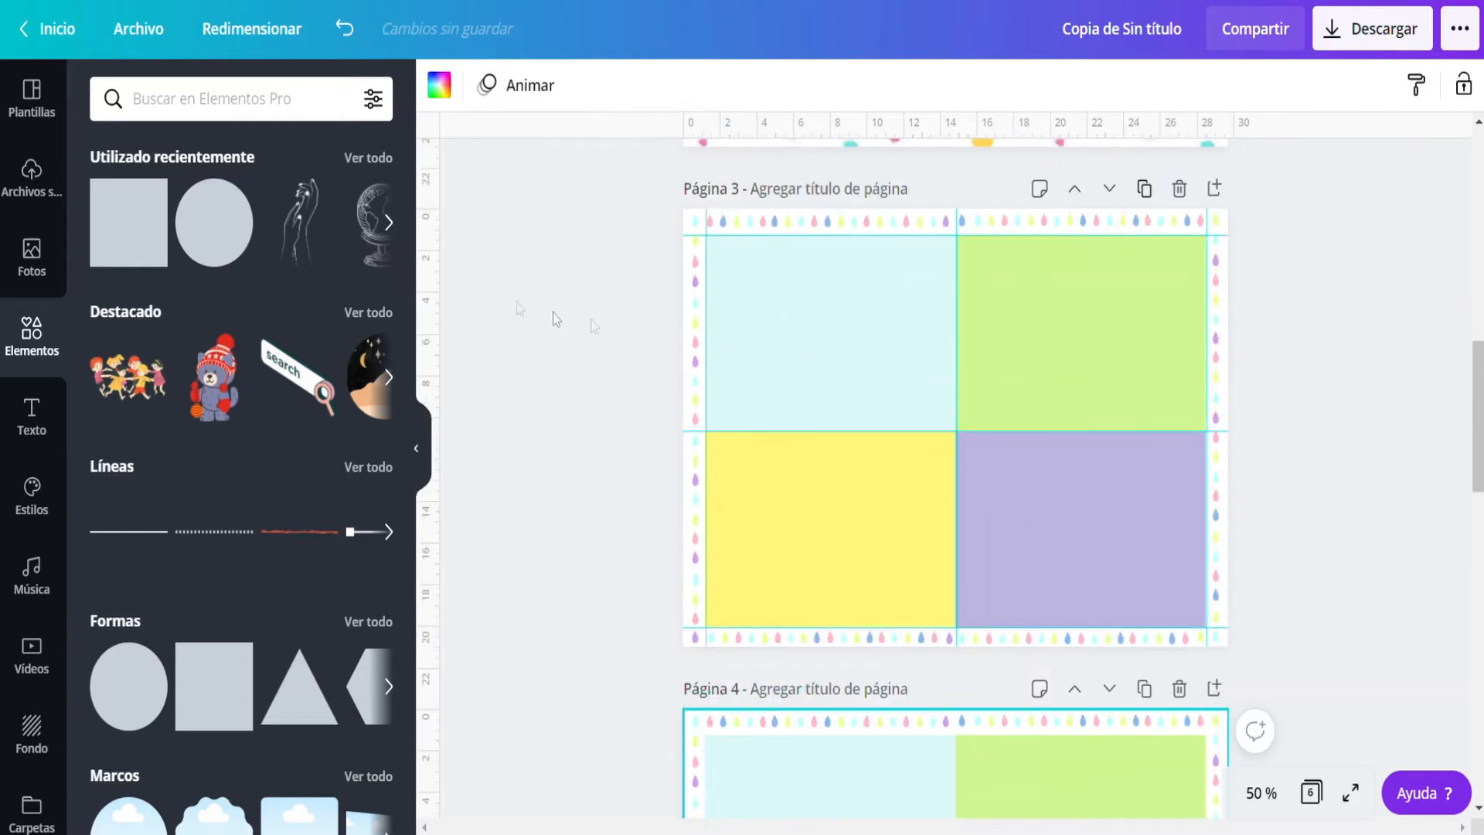
Search the elements for "números" and browse the number graphics.
left_click(263, 116)
type("n")
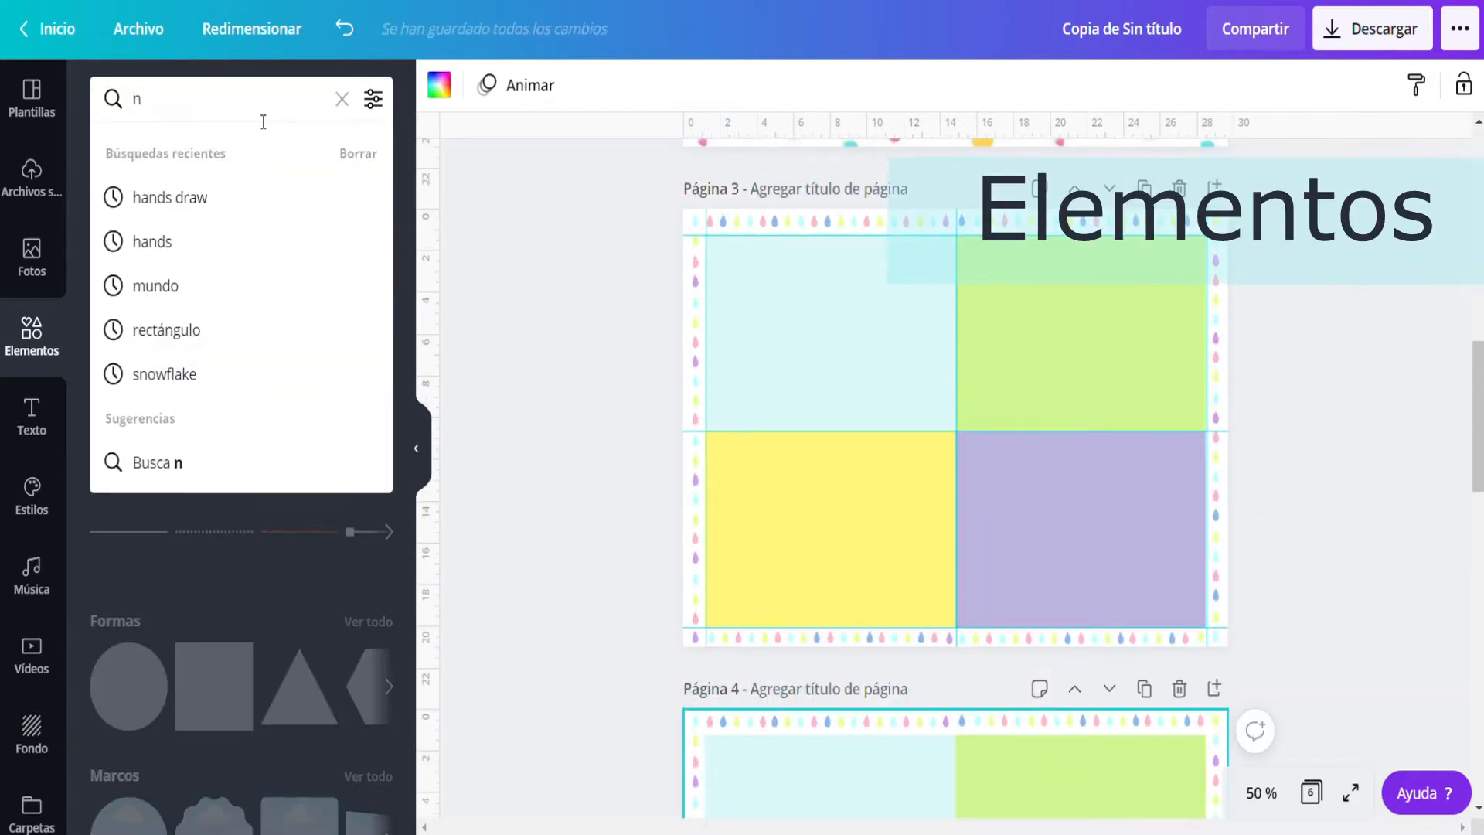
type("úmeros")
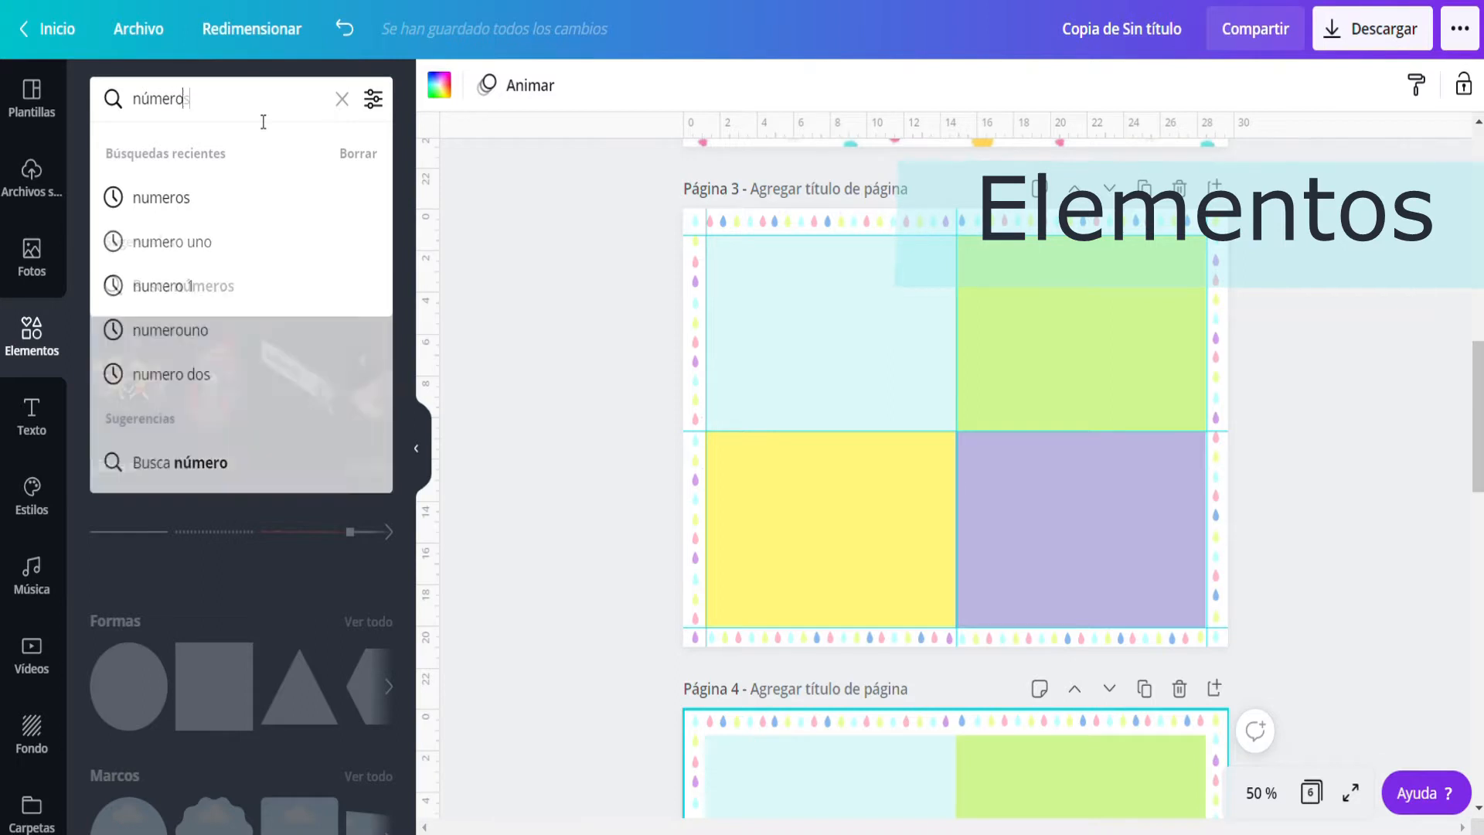
key("Return")
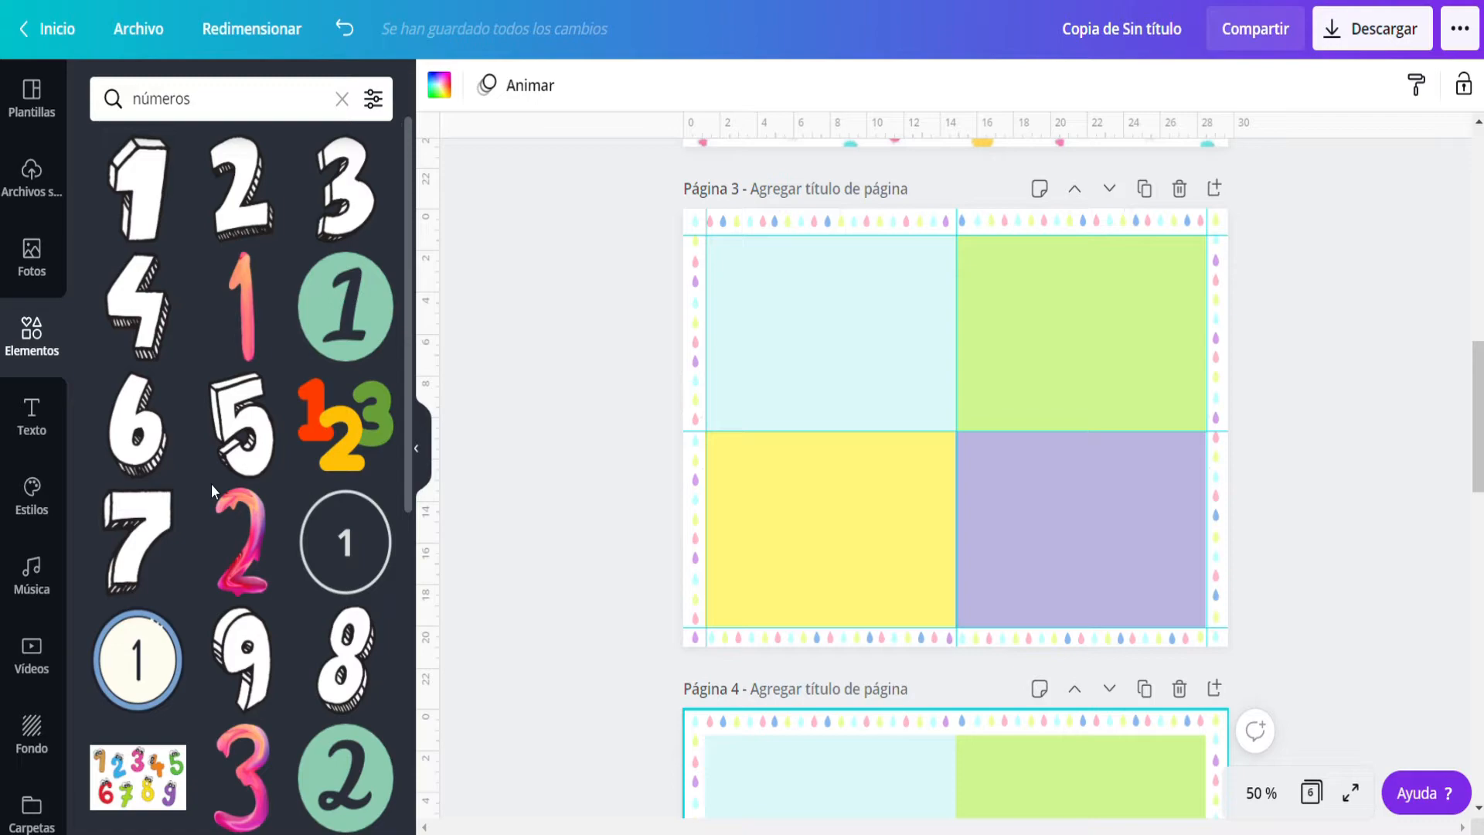
scroll(211, 484, "down", 10)
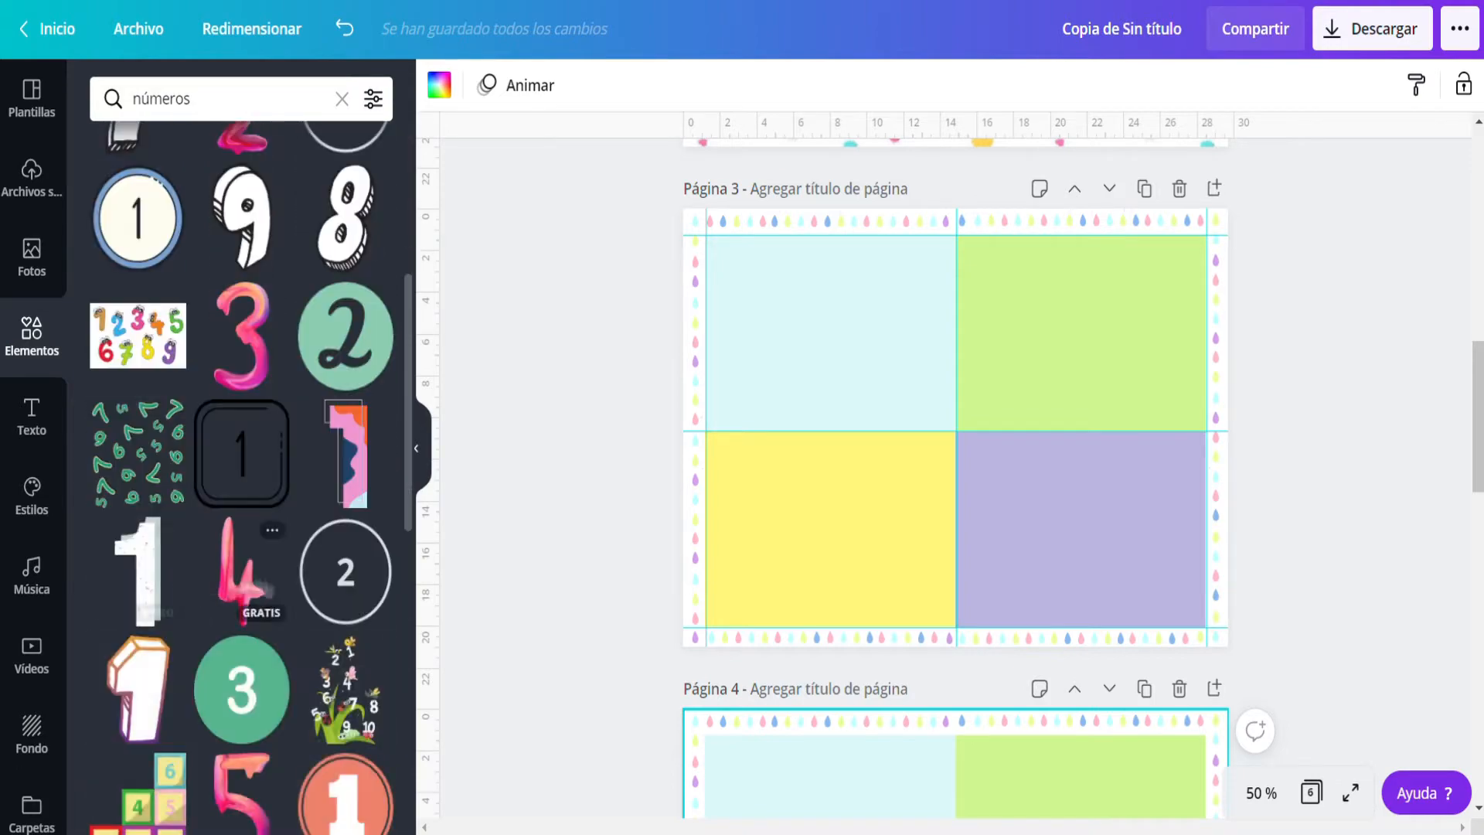
scroll(205, 599, "down", 10)
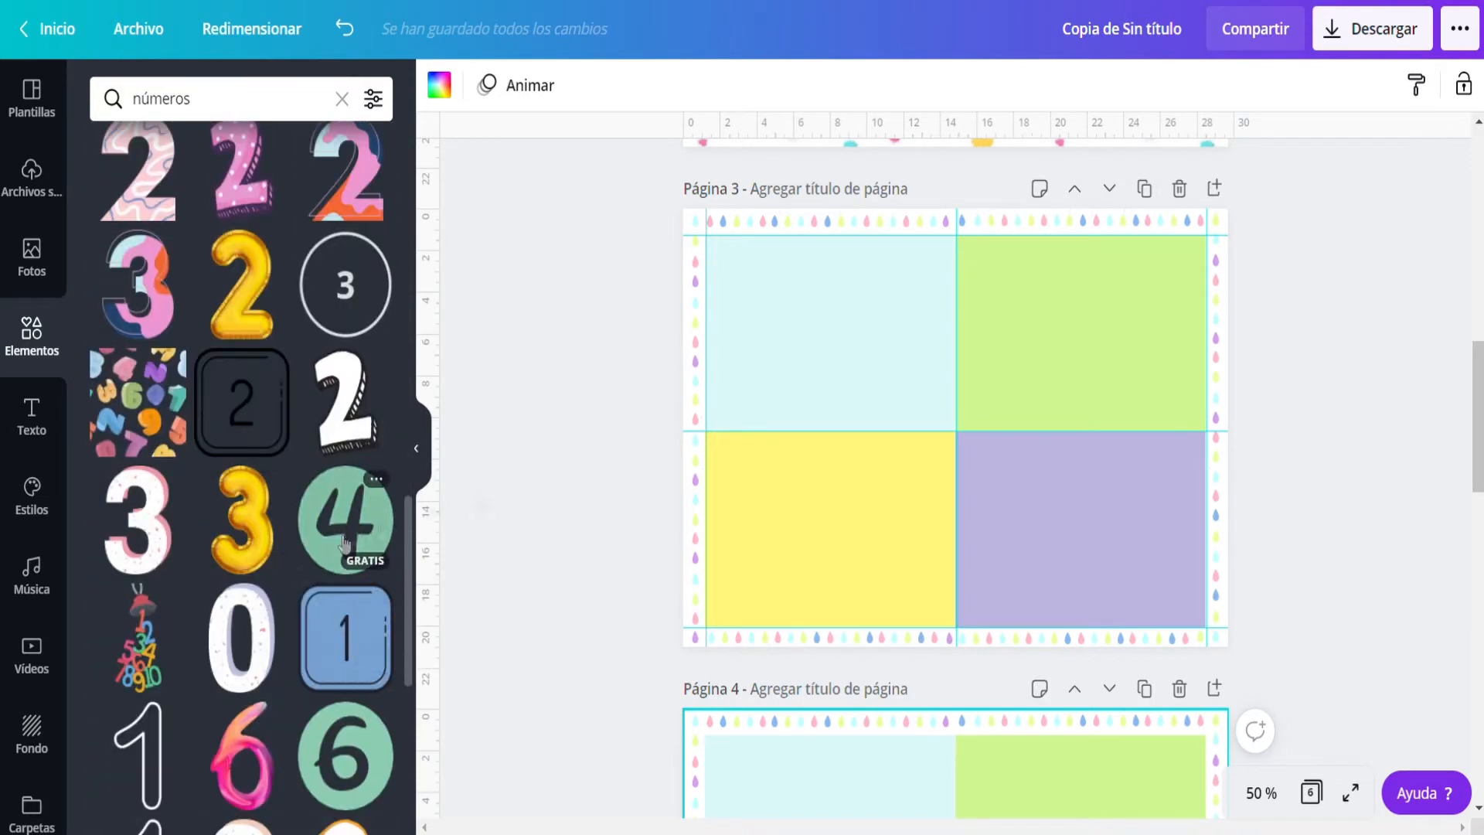
left_click(346, 520)
left_click(439, 85)
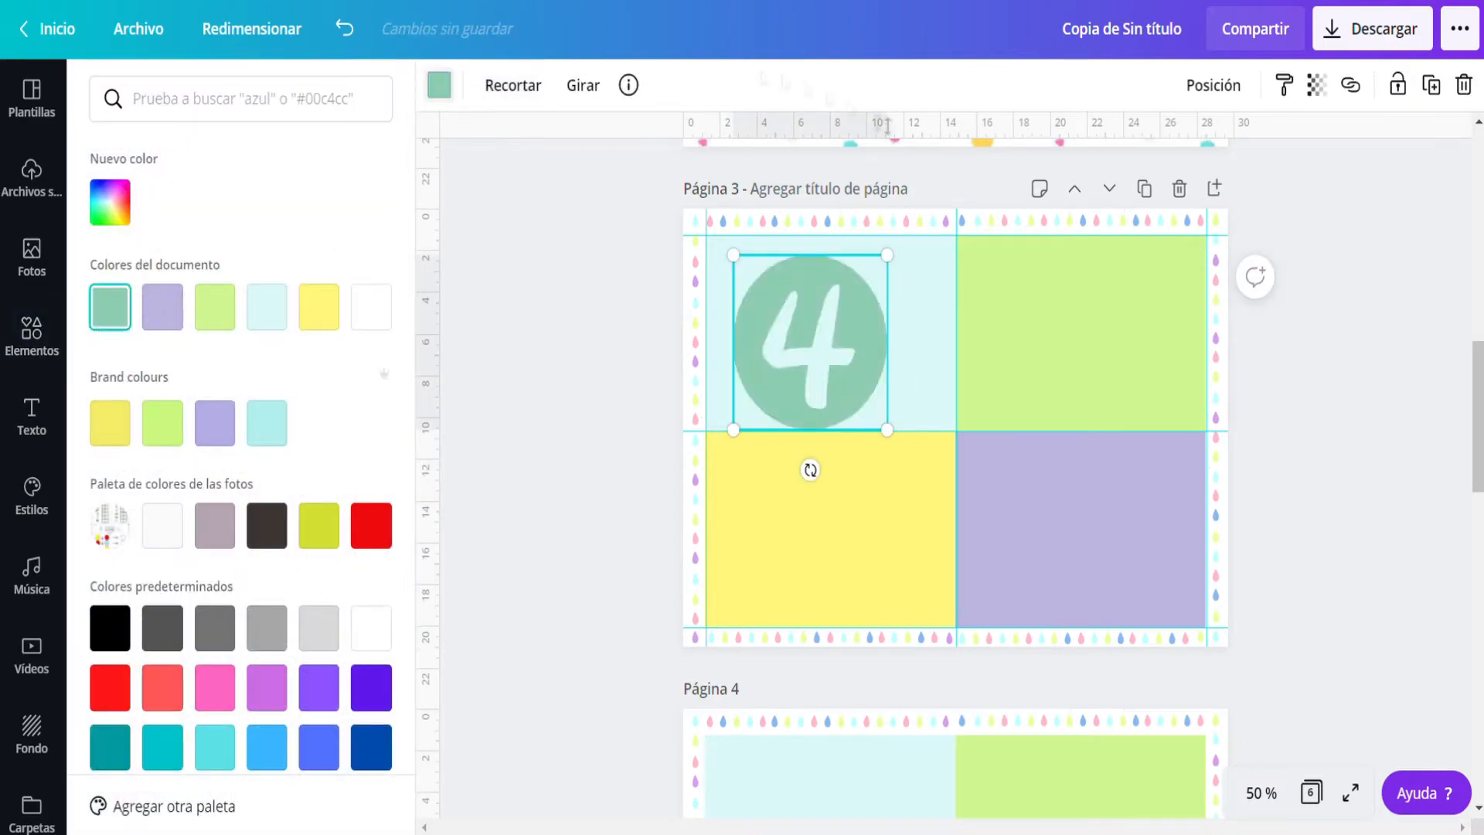
key("Delete")
Add the white speckled number graphics 4, 1, 2 and 3 from the same matching set to page 3.
scroll(173, 462, "down", 5)
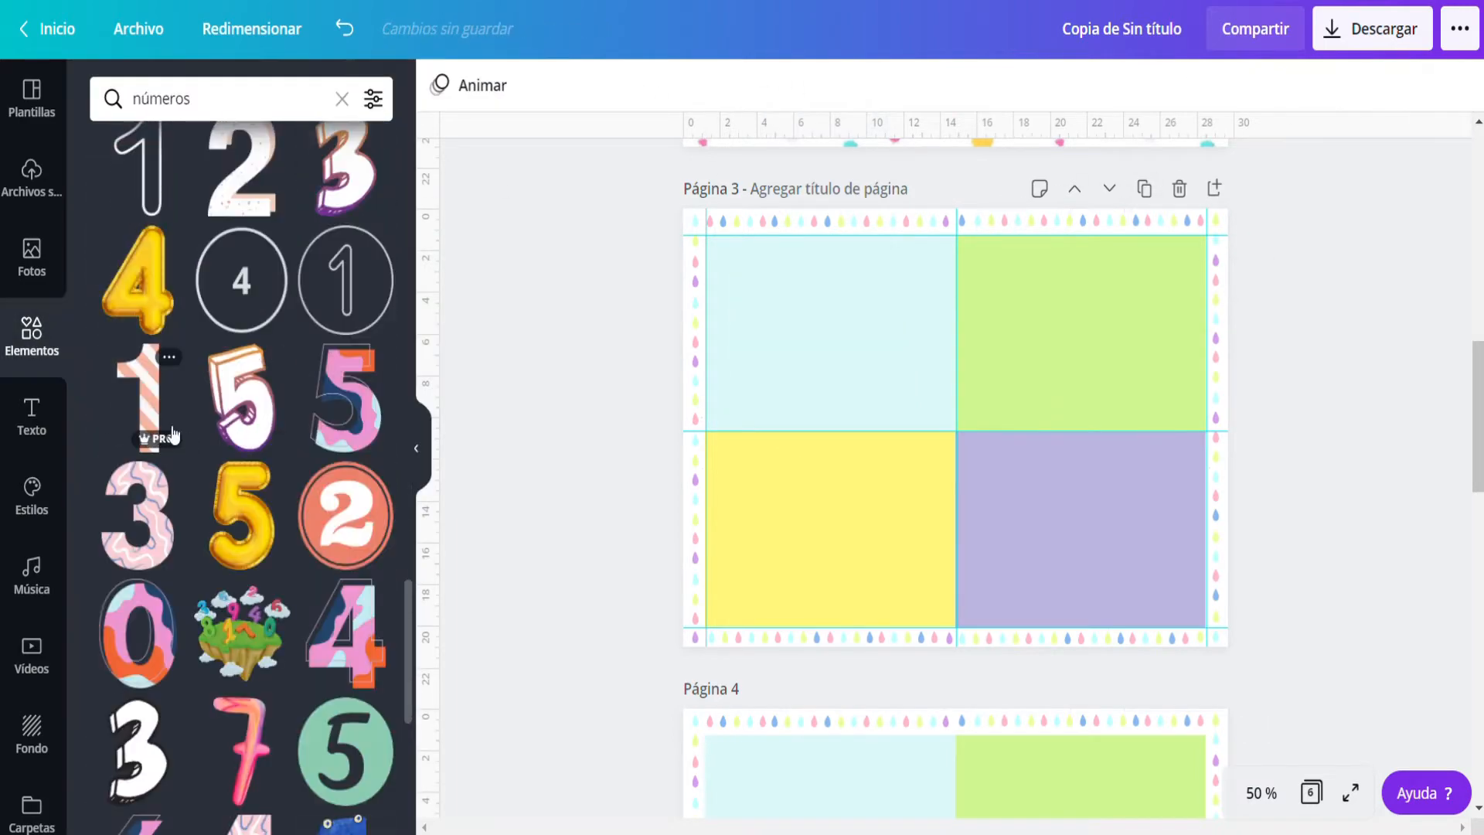
scroll(173, 462, "down", 10)
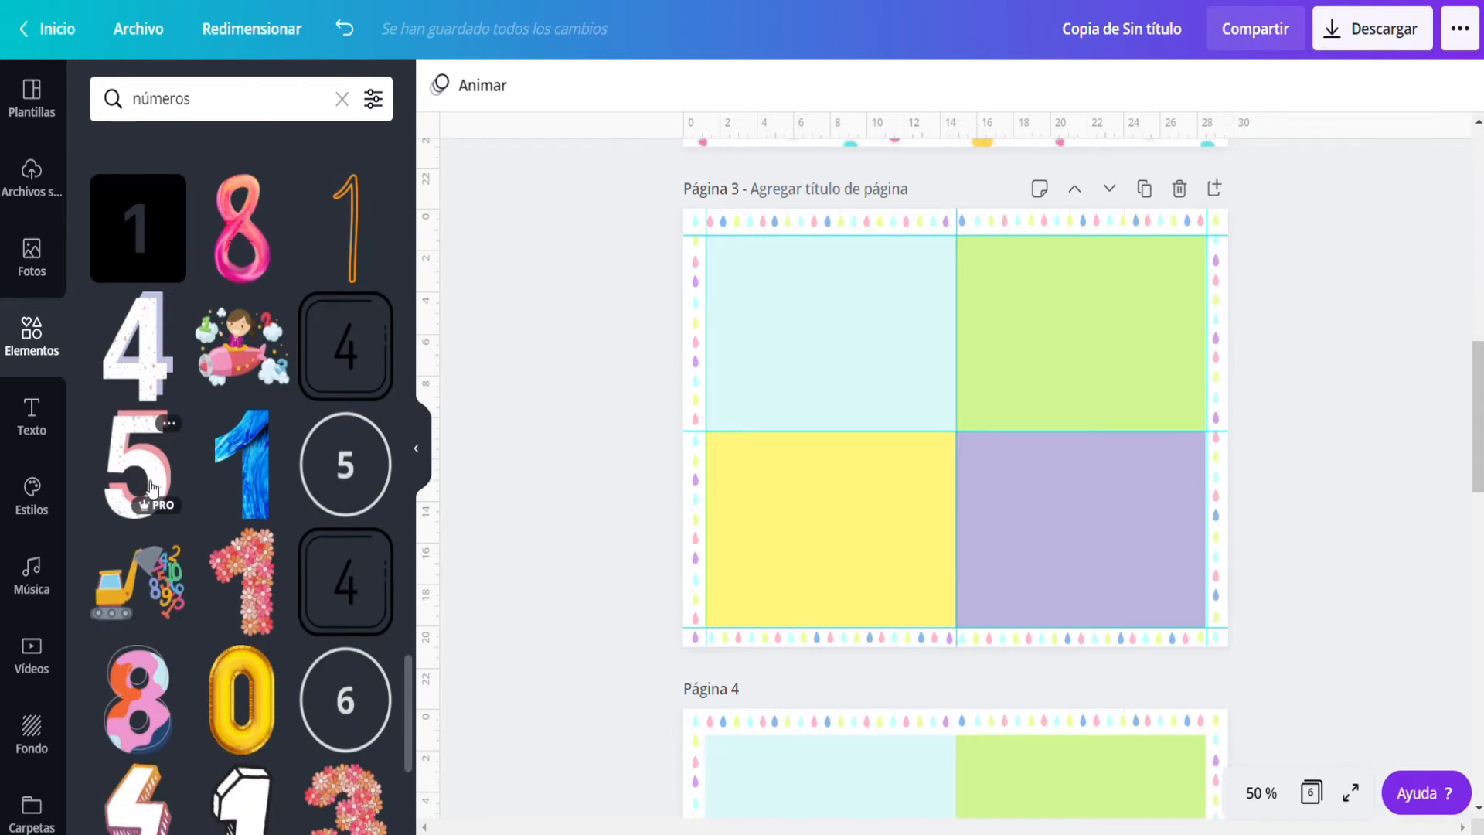
left_click(137, 340)
left_click(147, 518)
left_click(276, 526)
left_click(207, 528)
Lock the drop border of page 3 in place and clear the selection.
scroll(678, 561, "down", 6)
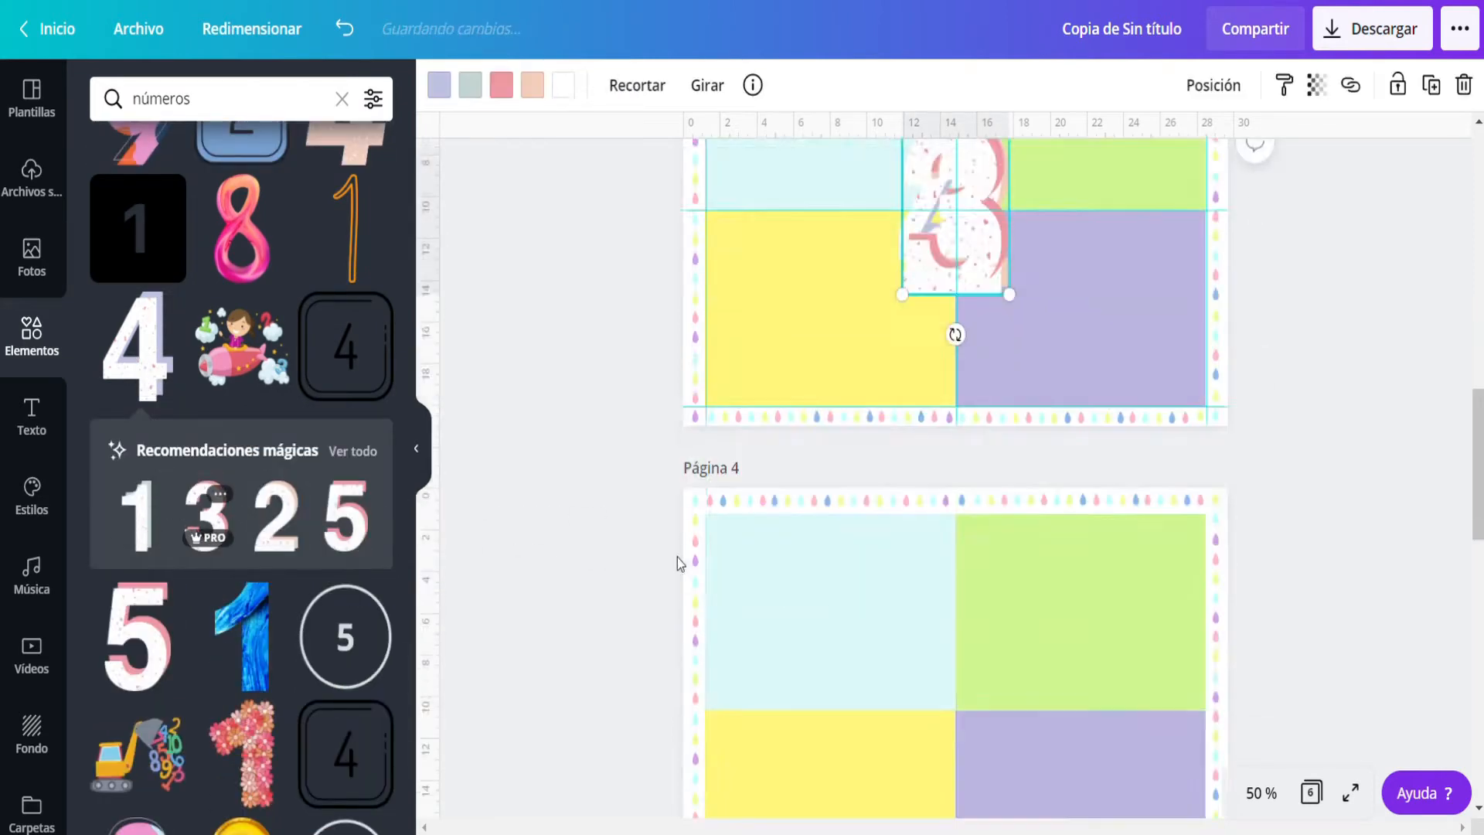
scroll(882, 540, "up", 5)
left_click(1080, 338)
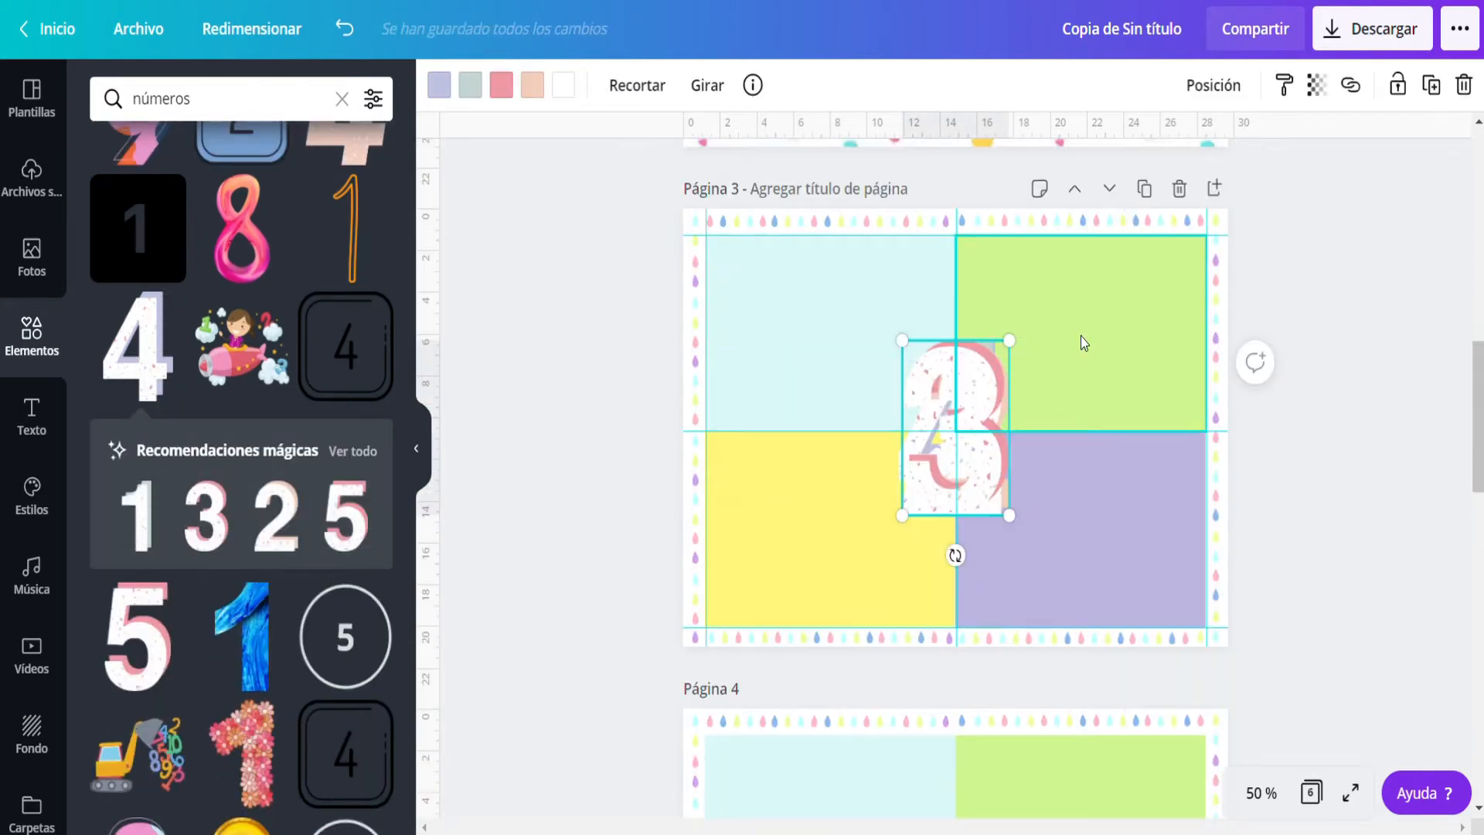
left_click(1396, 249)
left_click(1216, 310)
left_click(1398, 85)
left_click(1360, 255)
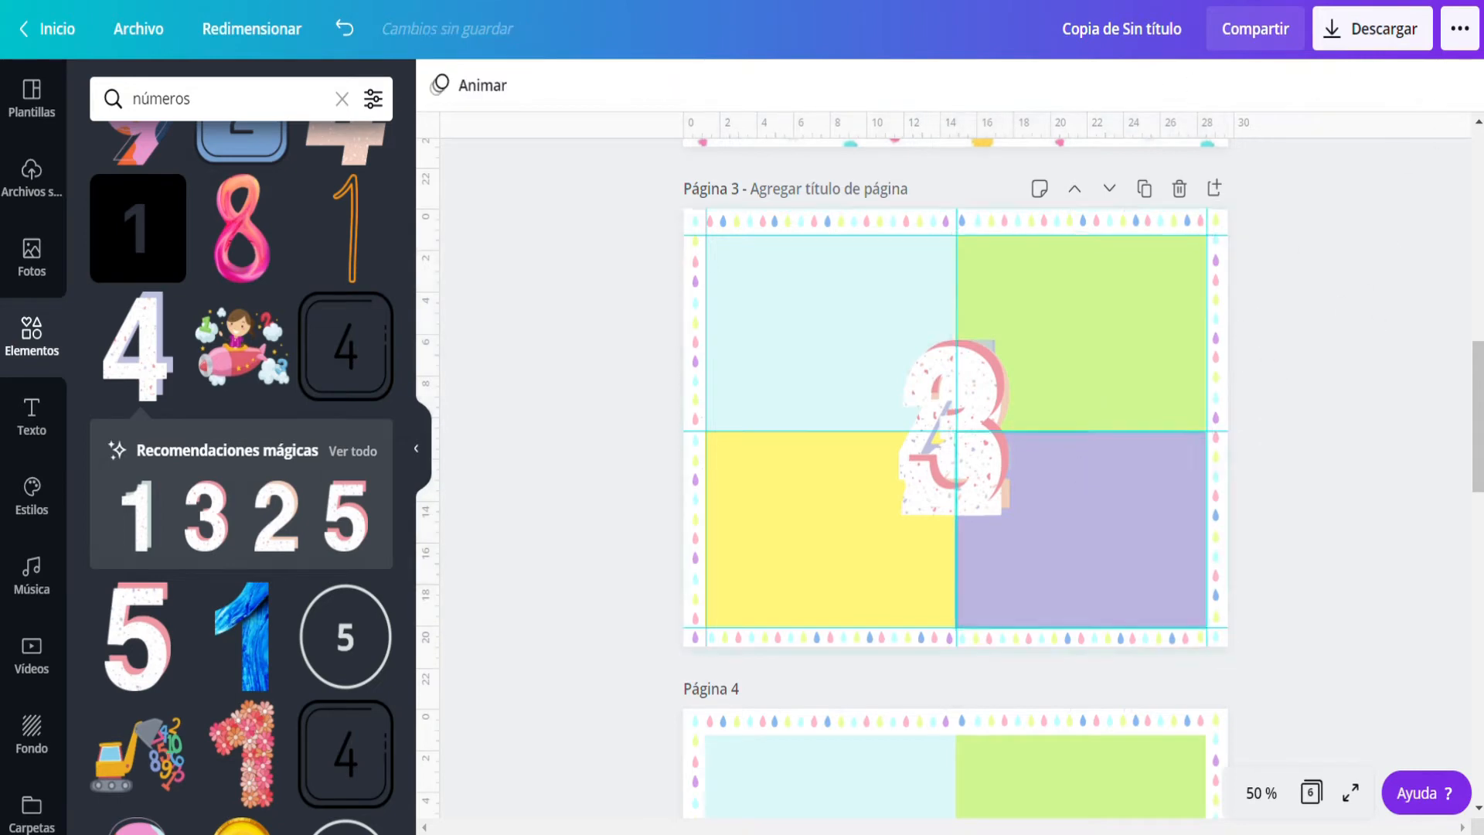
Move the stacked number graphics on page 3 away from the centre, onto the green and purple rectangles.
left_click_drag(957, 437, 1132, 335)
left_click_drag(965, 410, 1127, 414)
left_click_drag(965, 410, 1127, 416)
Group the four coloured rectangles on page 3, lock the group and clear the selection.
left_click_drag(619, 247, 990, 585)
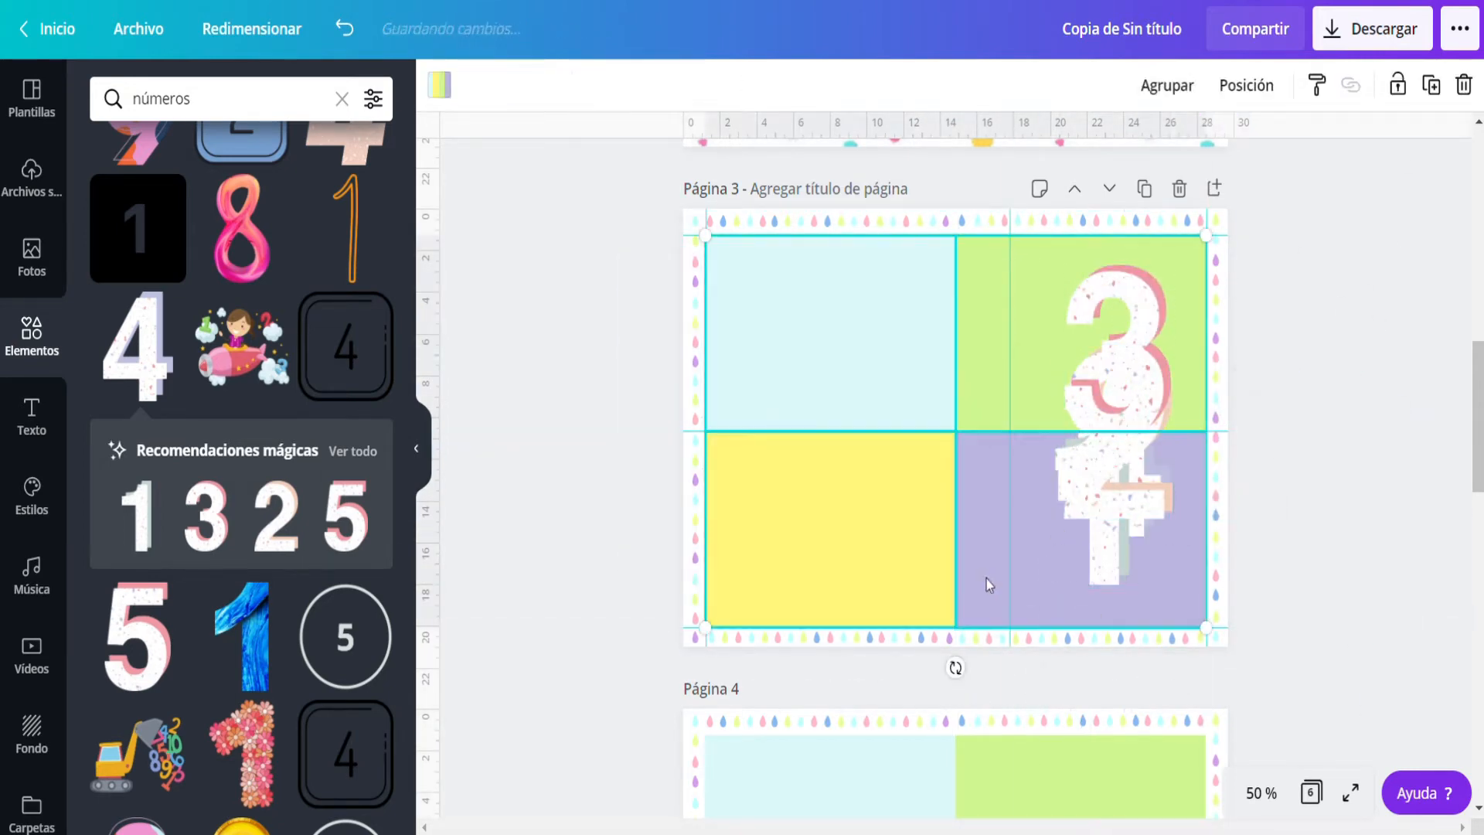
left_click(1168, 86)
left_click(1400, 89)
left_click(1367, 340)
Lock the drop border of page 4 in place.
scroll(1369, 351, "down", 7)
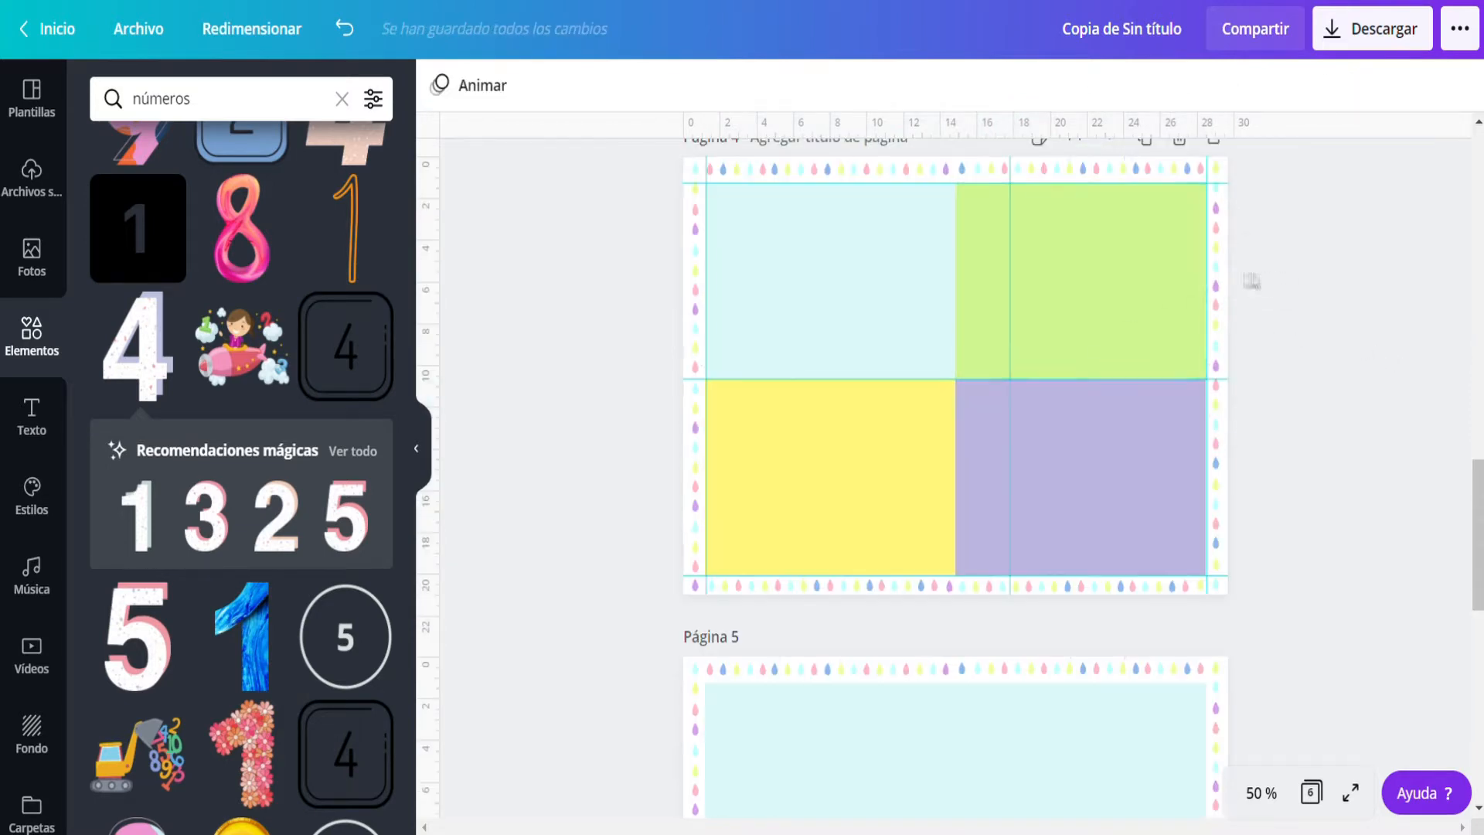
left_click(1216, 289)
left_click(1398, 87)
Group the four coloured rectangles on page 4 and undo the accidental shift of the group.
left_click(621, 268)
left_click_drag(623, 303, 1087, 504)
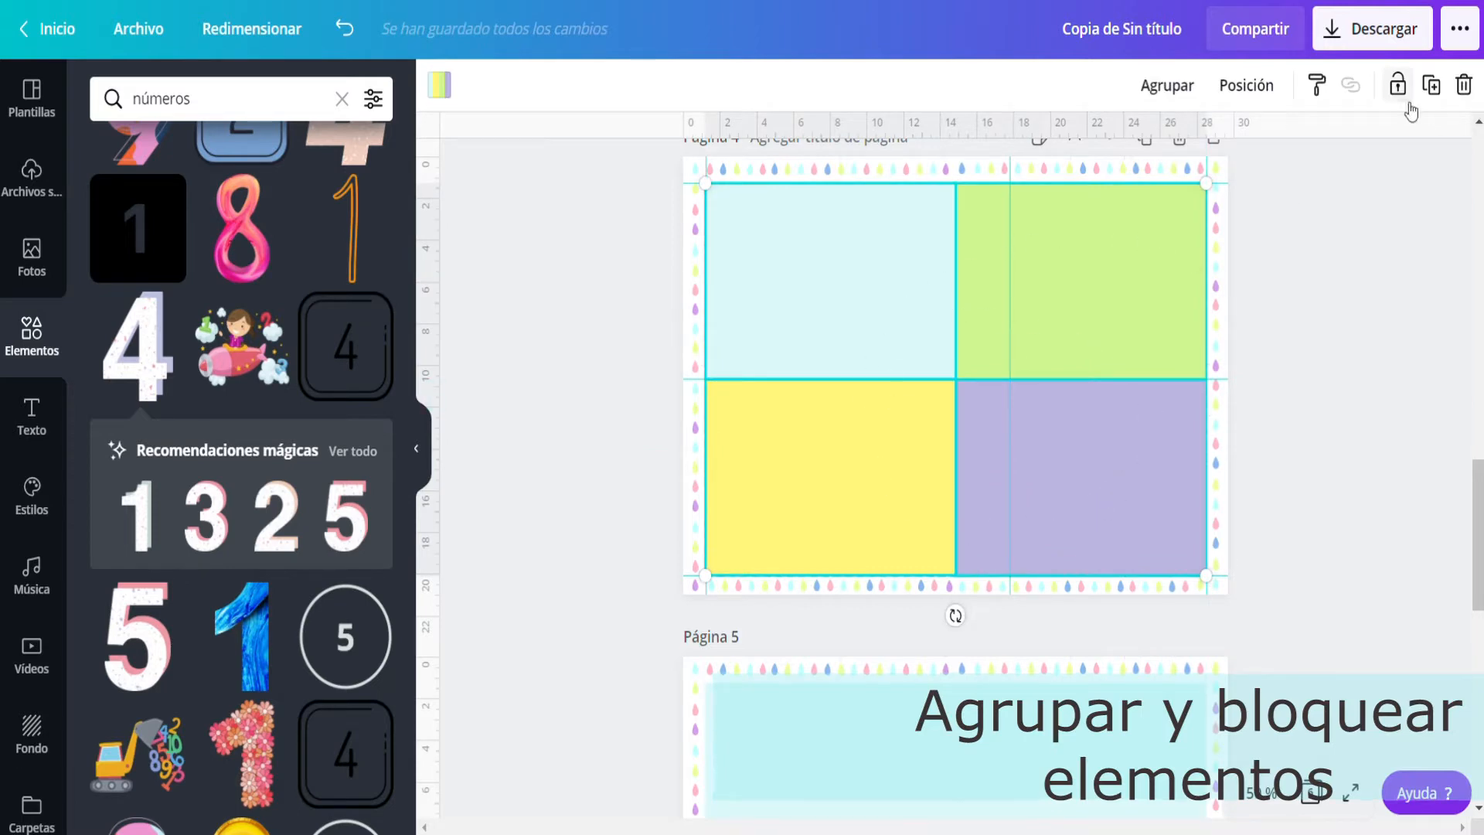
left_click(1171, 86)
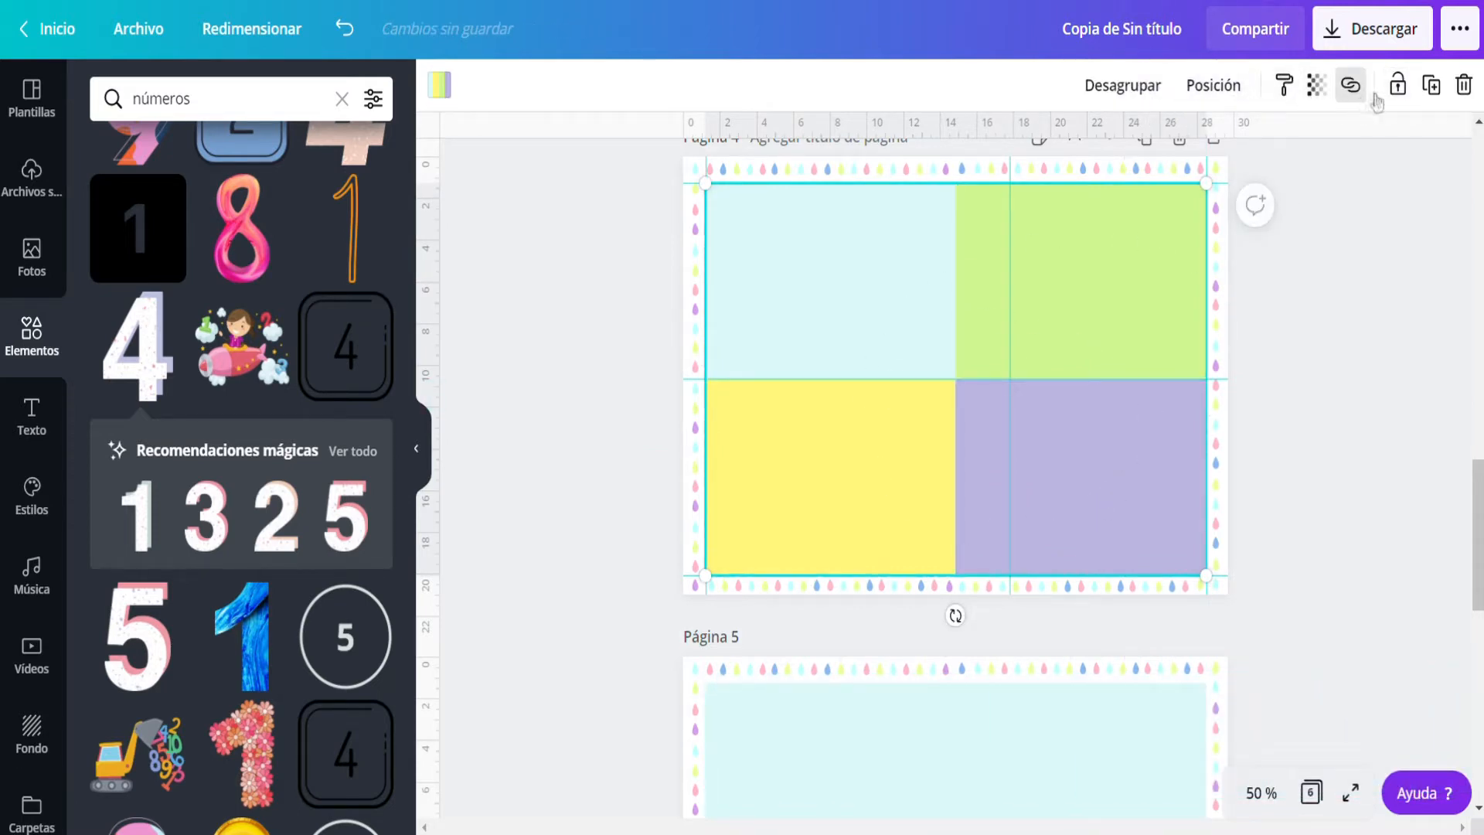
left_click_drag(989, 383, 774, 175)
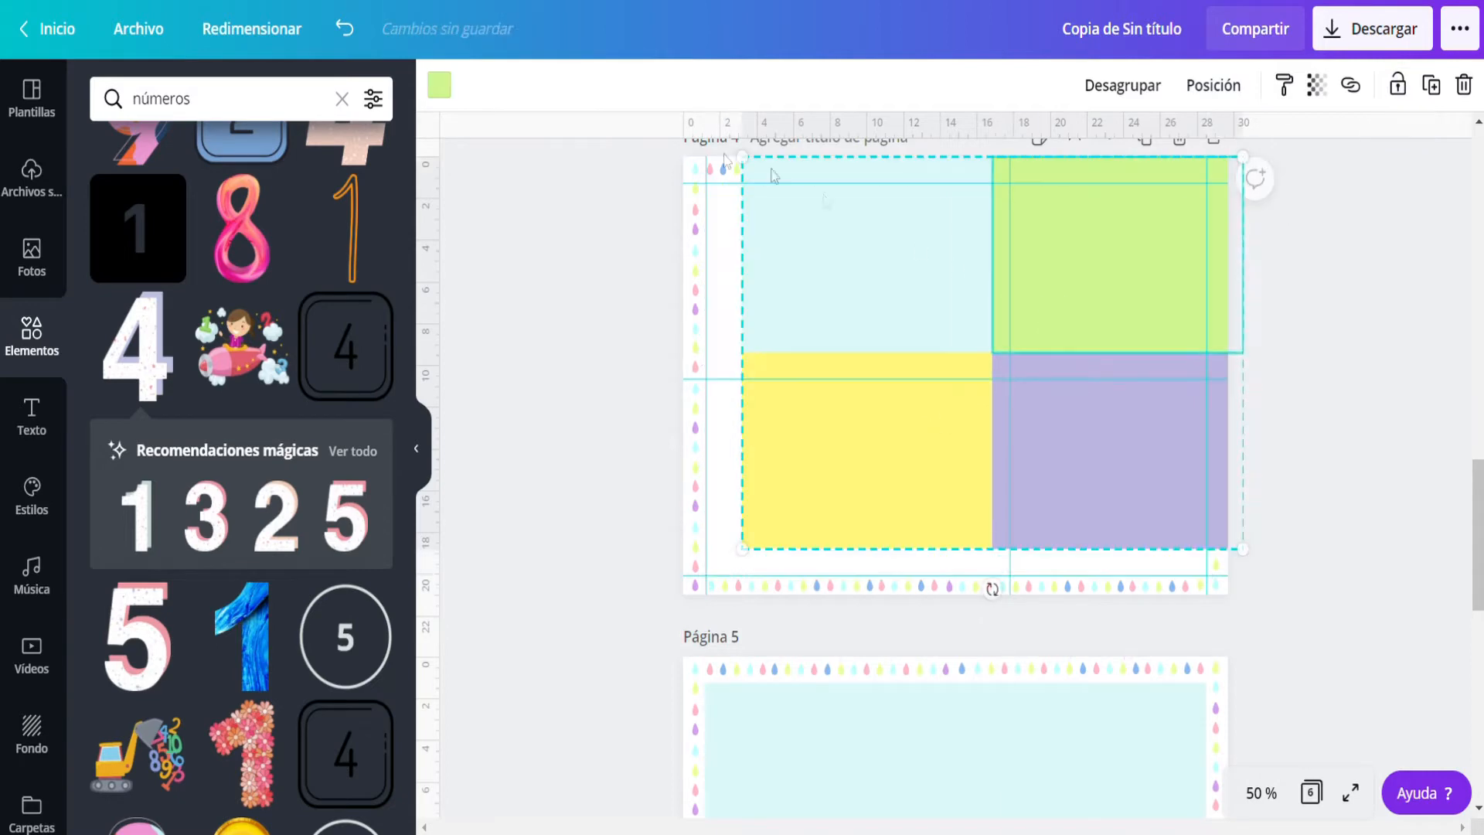
left_click(358, 43)
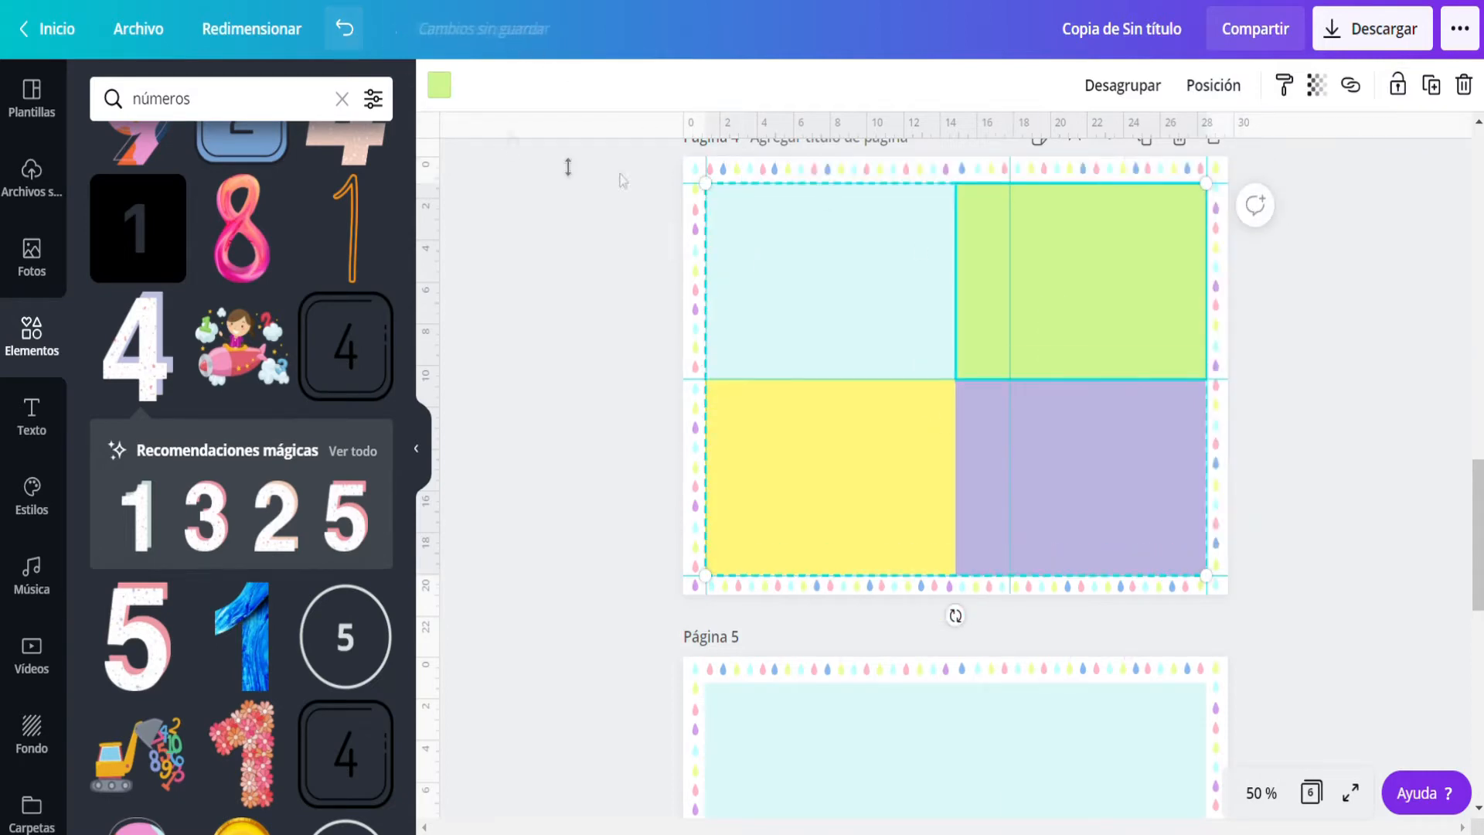
Lock the grouped rectangles on page 4 and move the 17.8 vertical guide to the line between the left and right rectangles.
left_click(1398, 85)
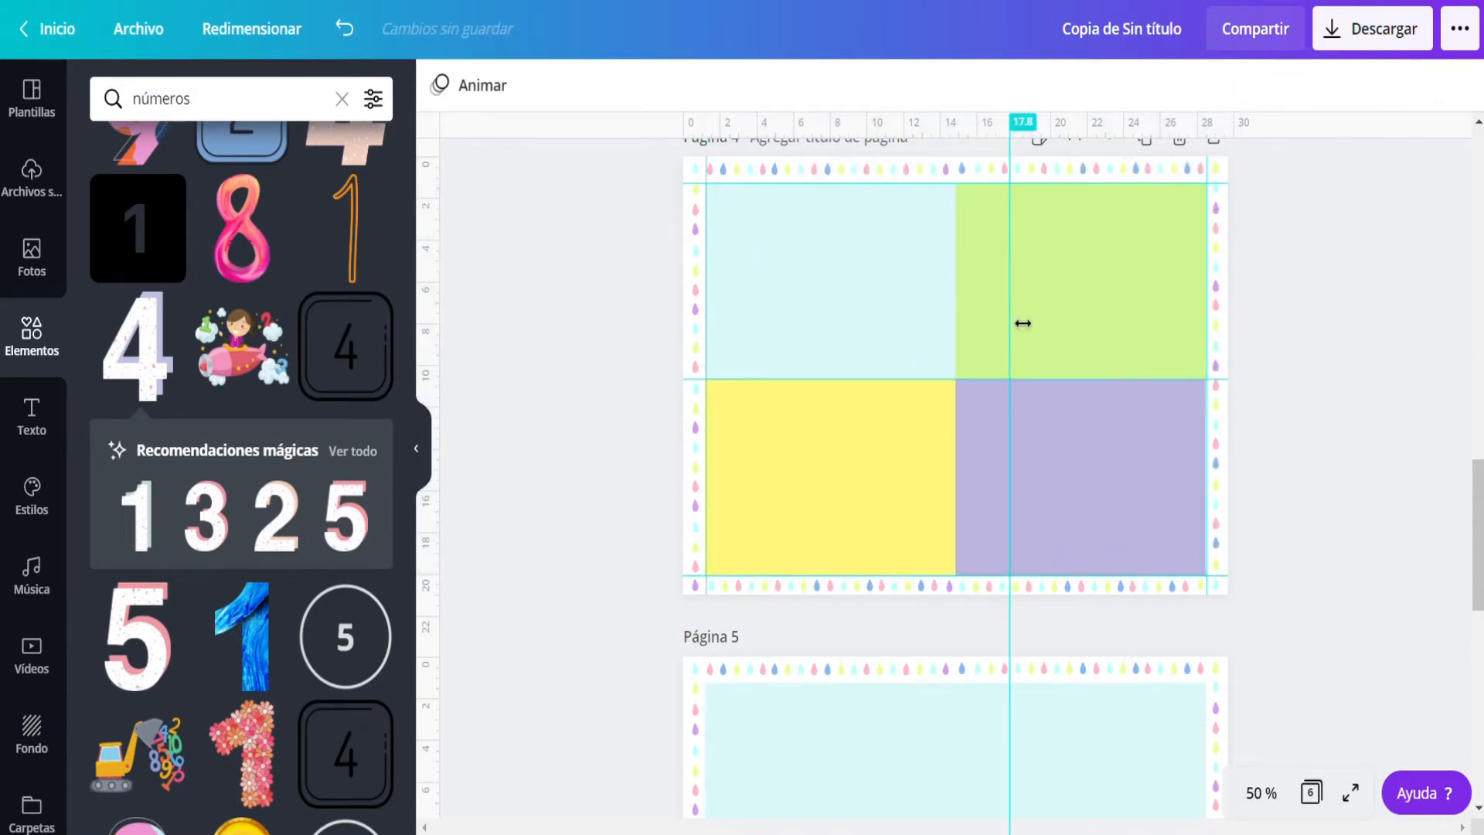
left_click_drag(1021, 321, 970, 321)
Select the four number graphics on page 3 together and scale them down proportionally to about 6.7 cm tall each.
scroll(969, 322, "up", 9)
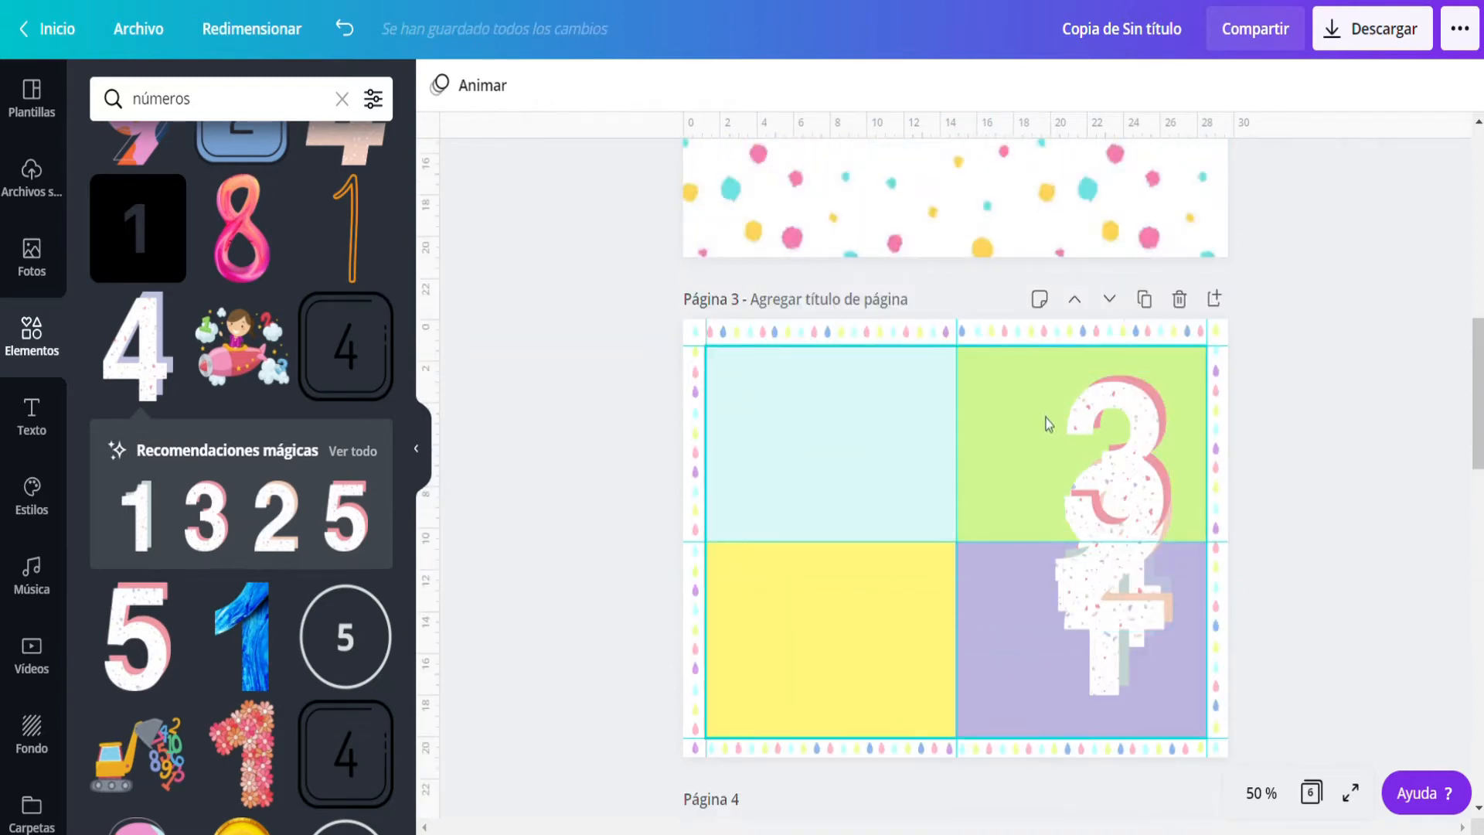
left_click_drag(1028, 371, 1163, 706)
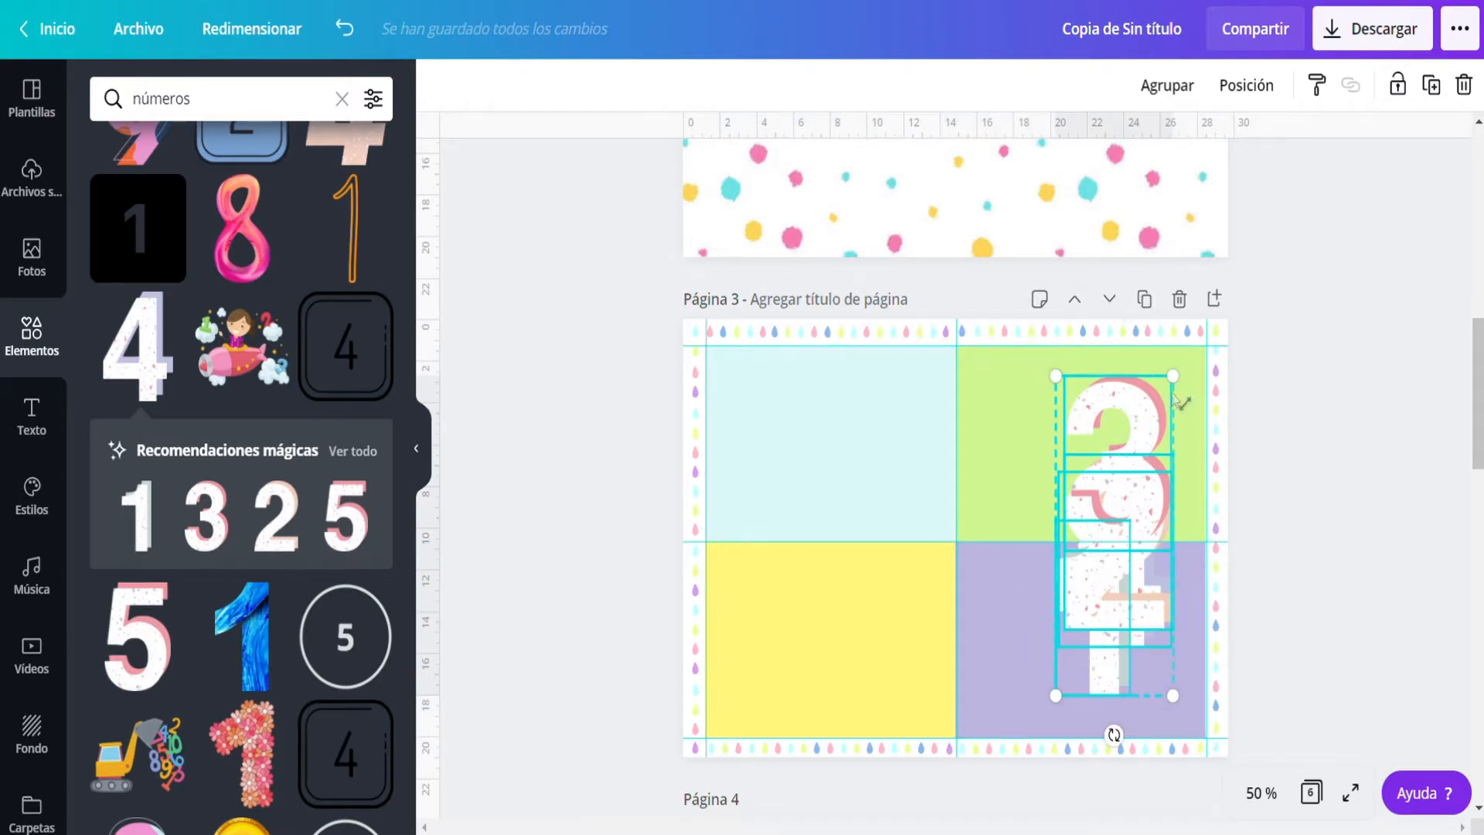
left_click_drag(1188, 390, 1162, 471)
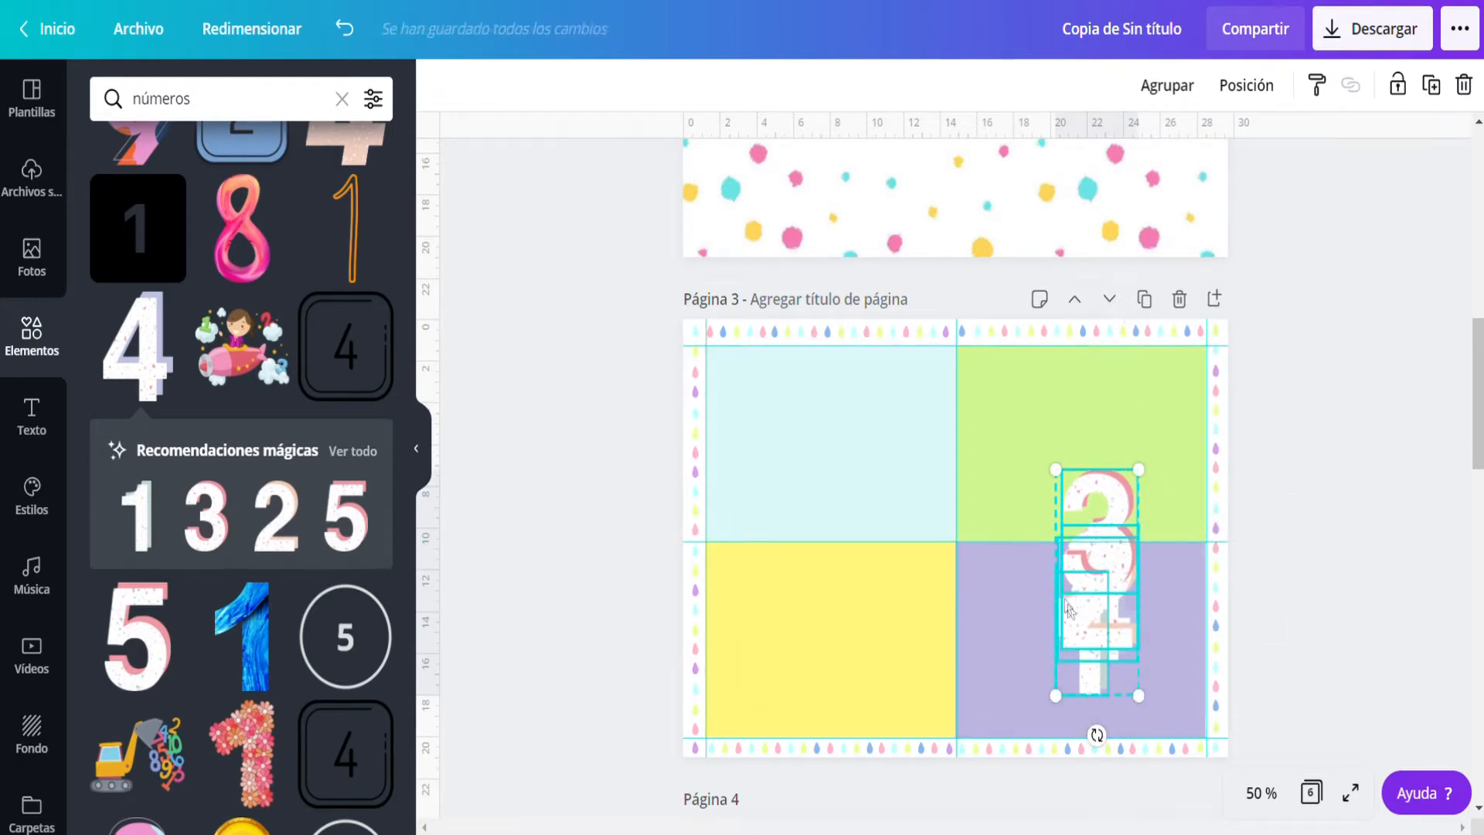
left_click(1319, 559)
Place number 1 on the light blue rectangle, 2 on the yellow, 3 on the green and 4 on the purple.
left_click(1096, 680)
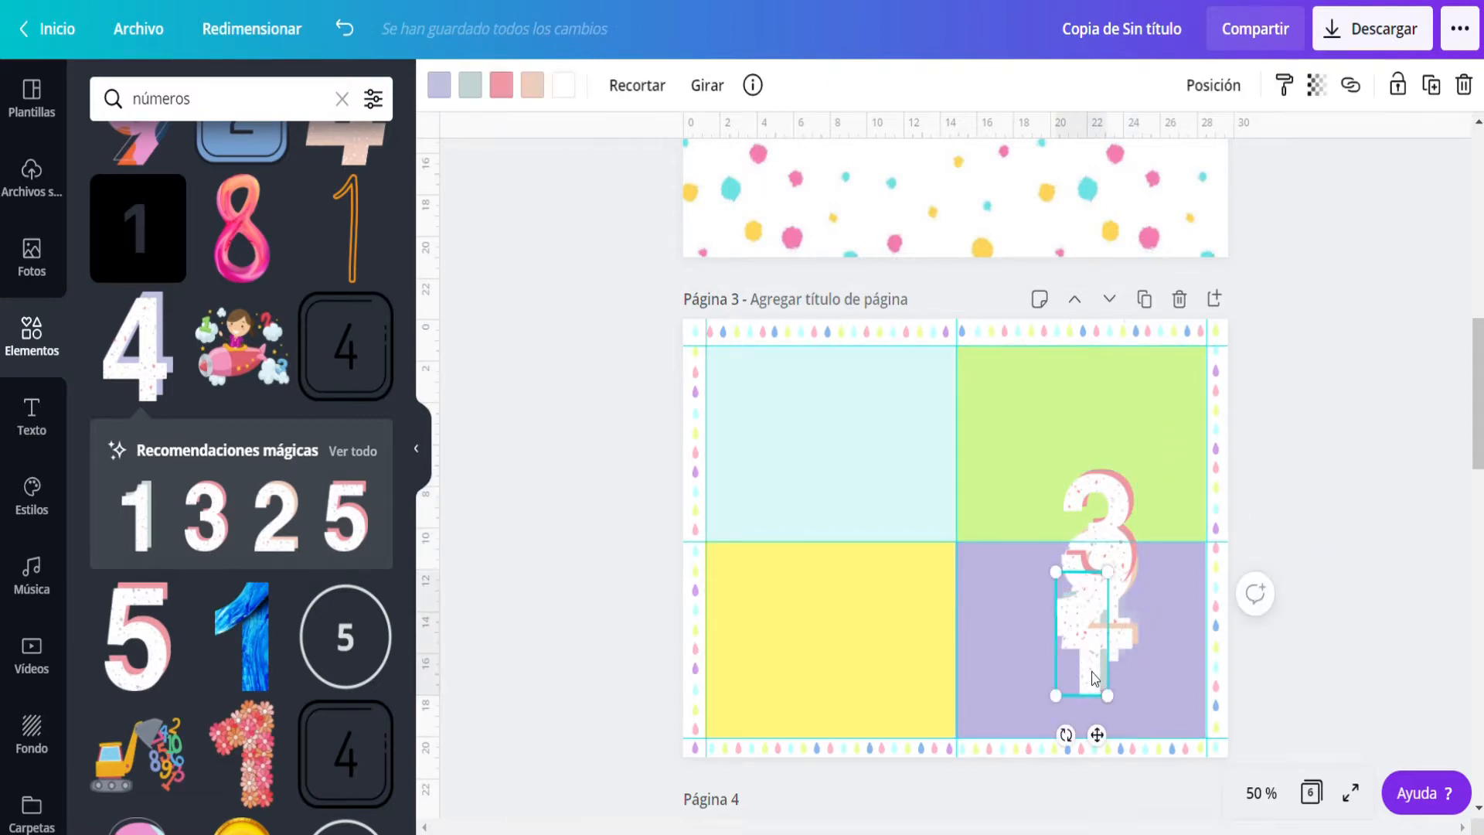
left_click_drag(1096, 681, 754, 468)
left_click_drag(1111, 640, 769, 687)
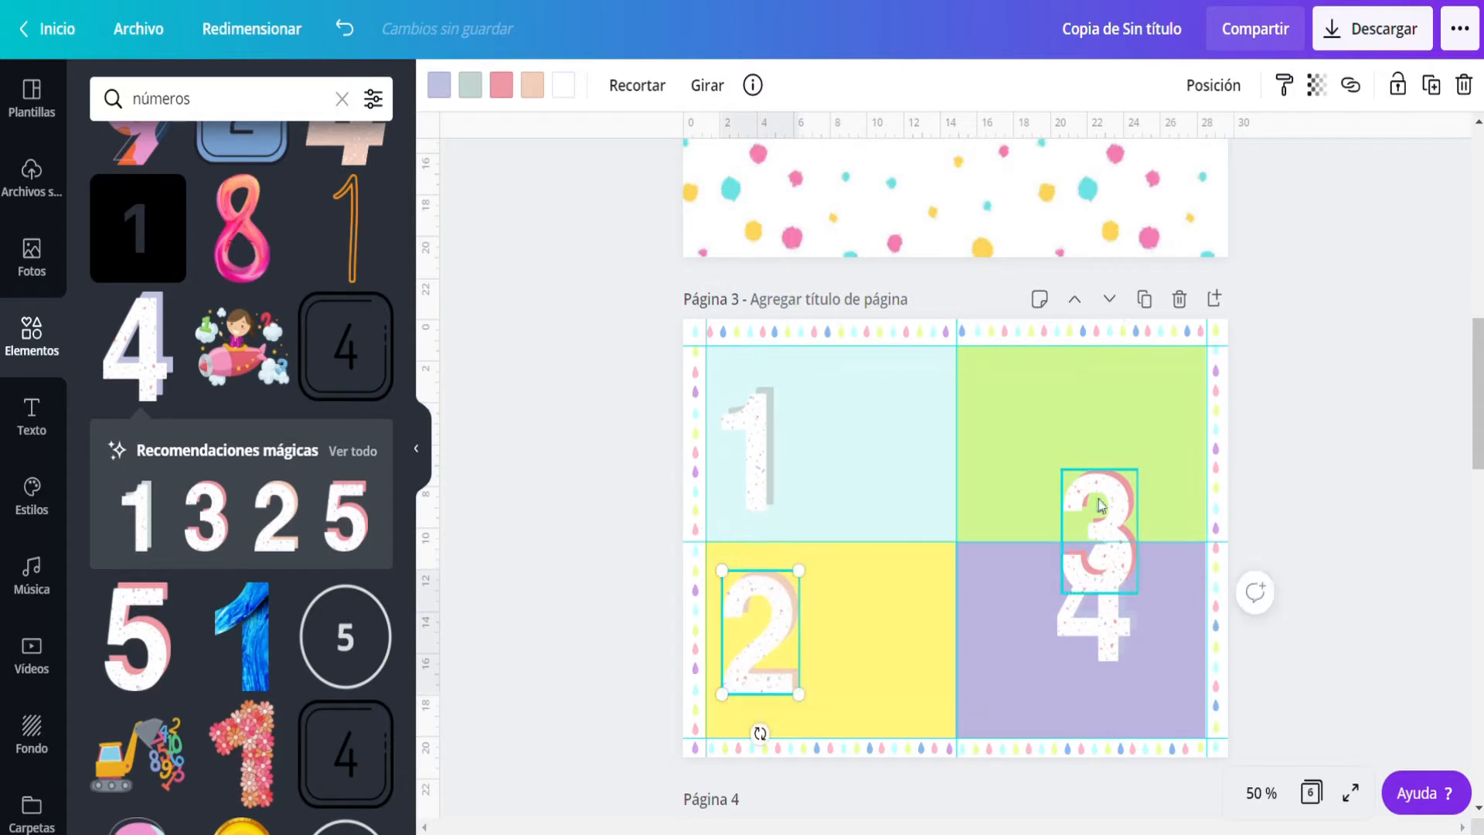
left_click_drag(1108, 504, 1038, 422)
left_click_drag(1093, 601, 1029, 634)
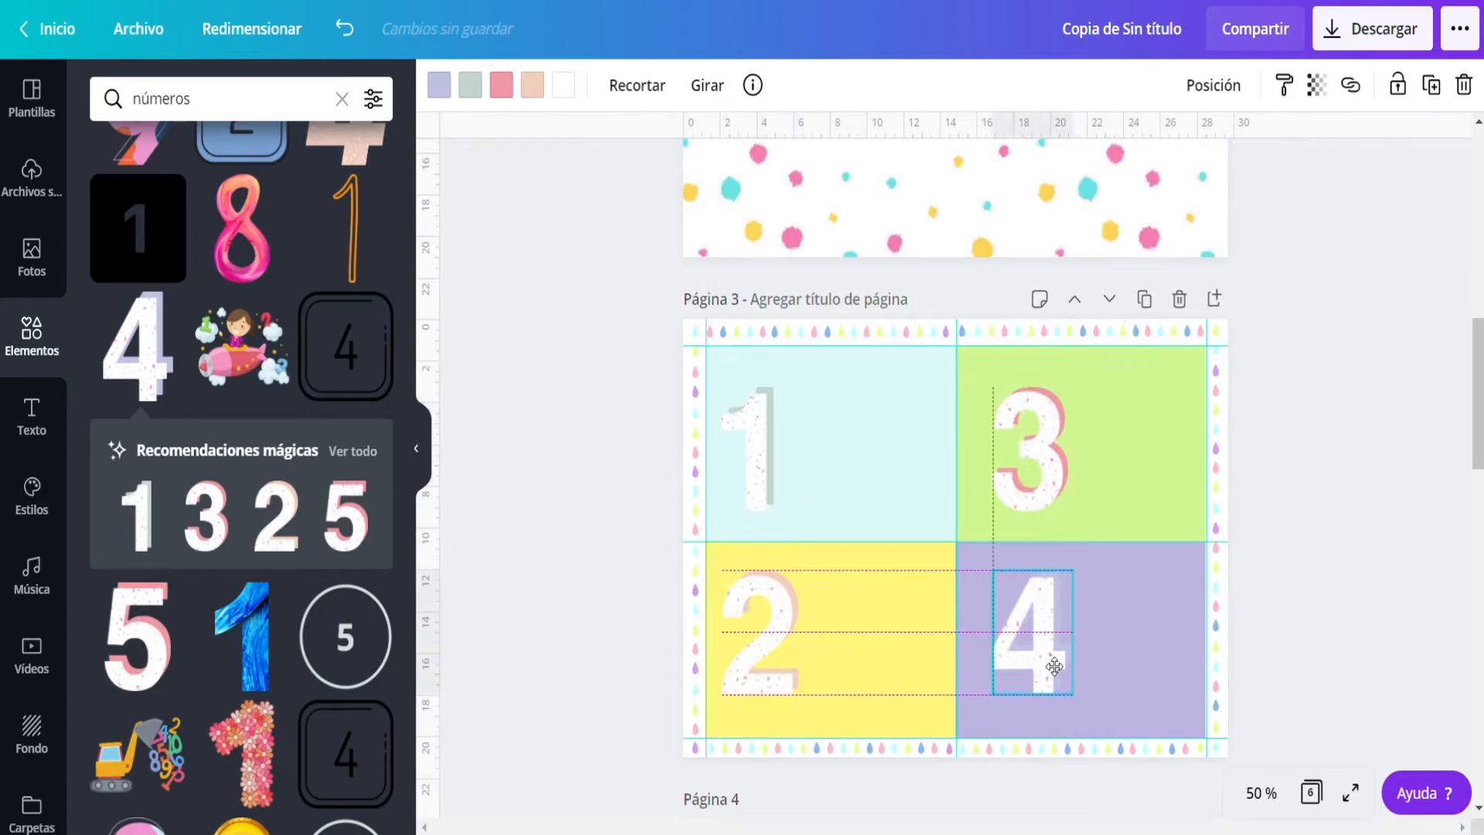
Try the document's pink as the fill of the white number 4 on page 3 and undo it.
left_click(748, 452)
left_click(1281, 796)
left_click(1237, 448)
left_click(1260, 793)
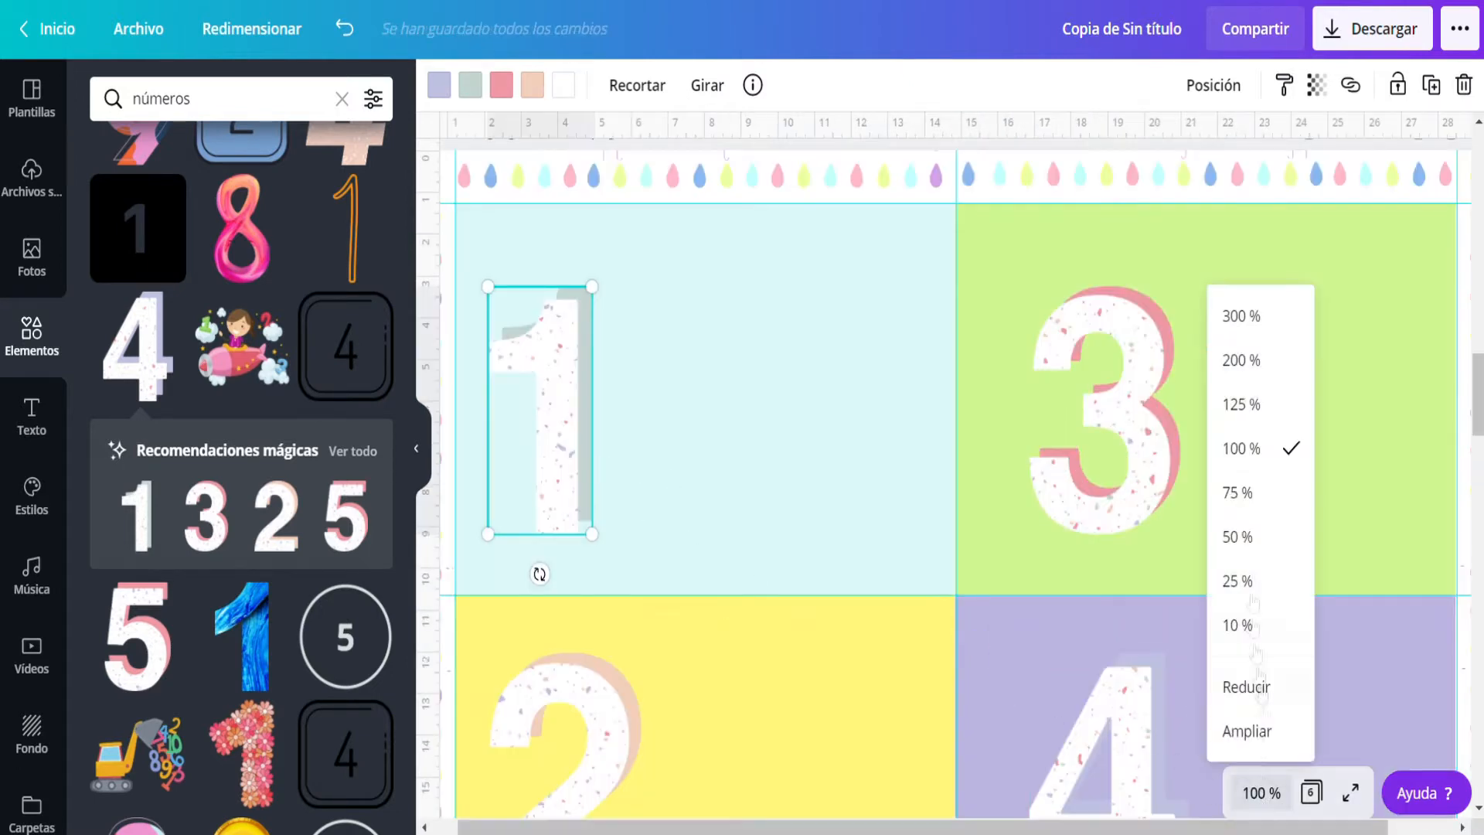
left_click(1241, 403)
left_click(1322, 742)
left_click(564, 85)
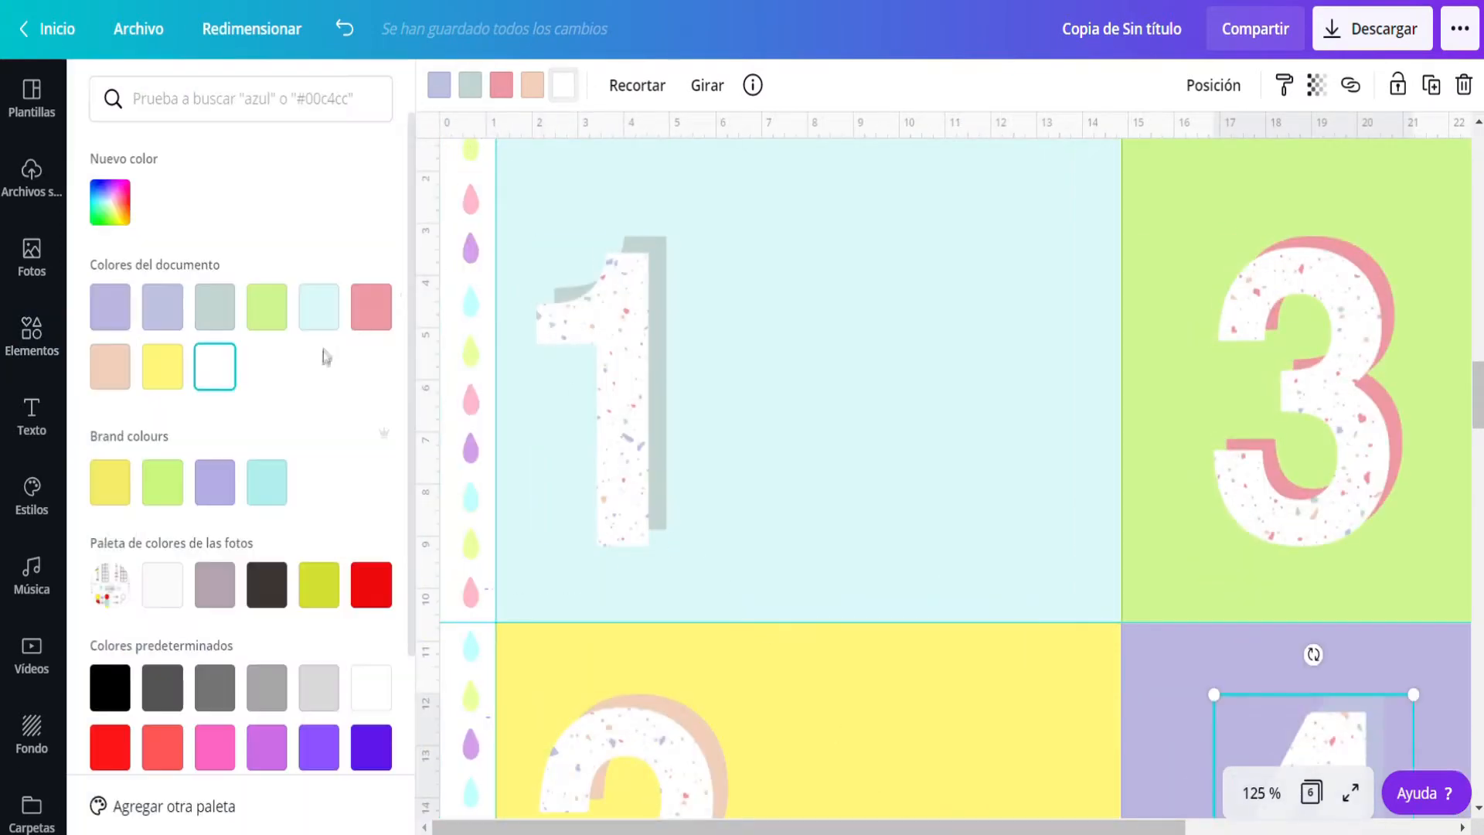
left_click(371, 307)
left_click(345, 28)
left_click(371, 307)
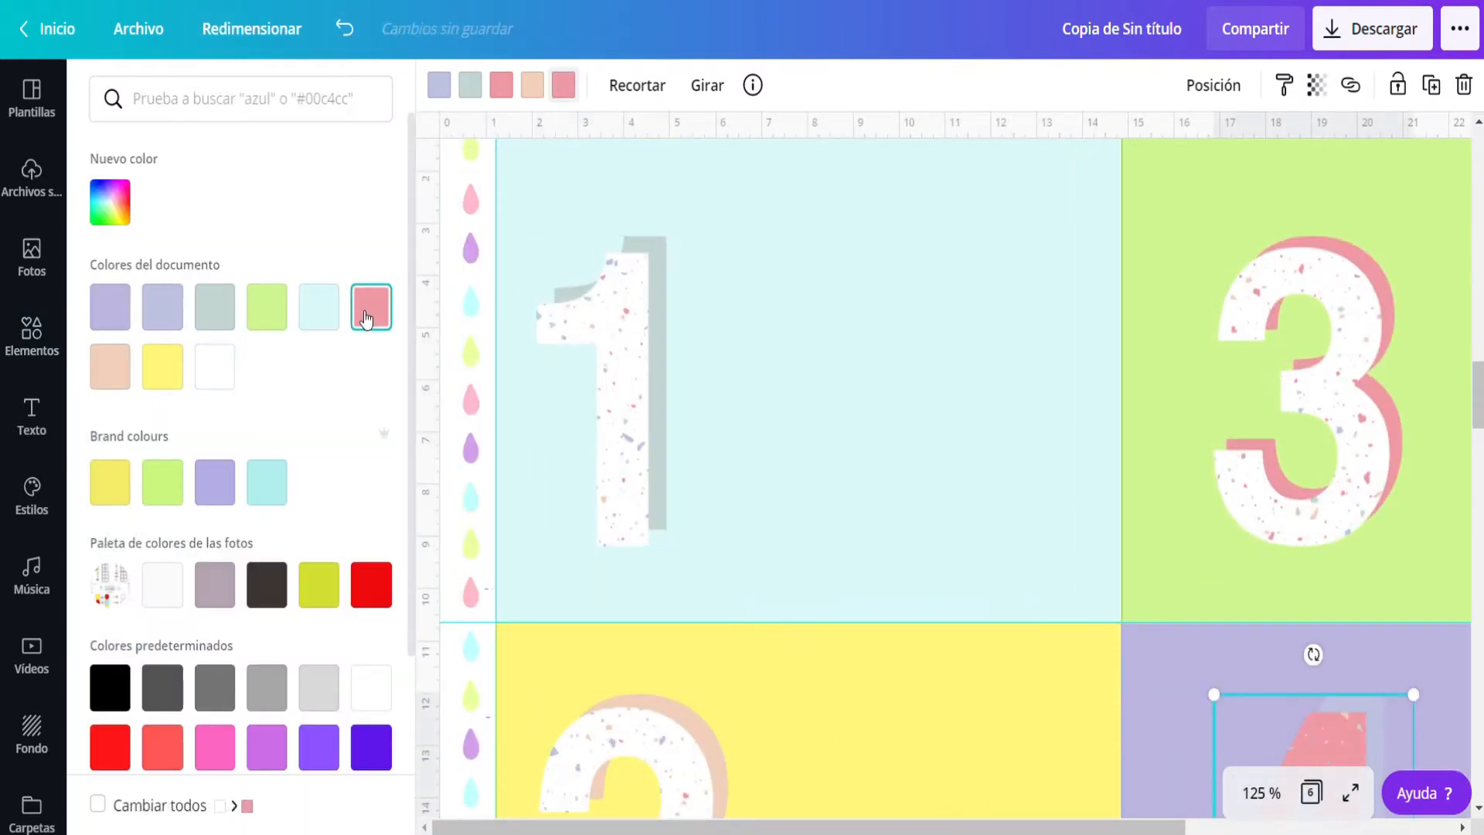
left_click(354, 48)
Recolour the white fill of number 1, trying bright pink and settling on the document's yellow.
left_click(610, 350)
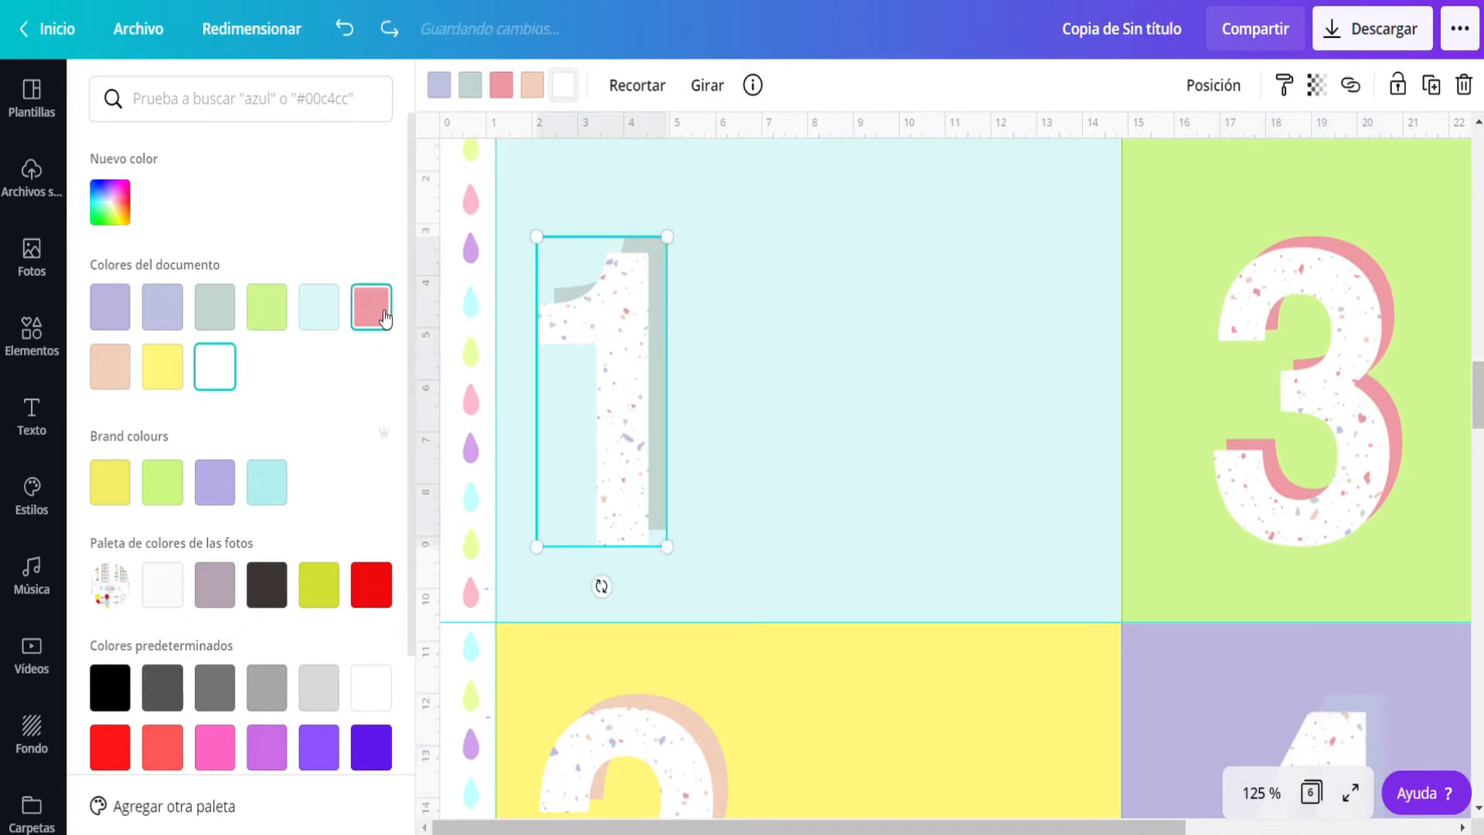
left_click(214, 748)
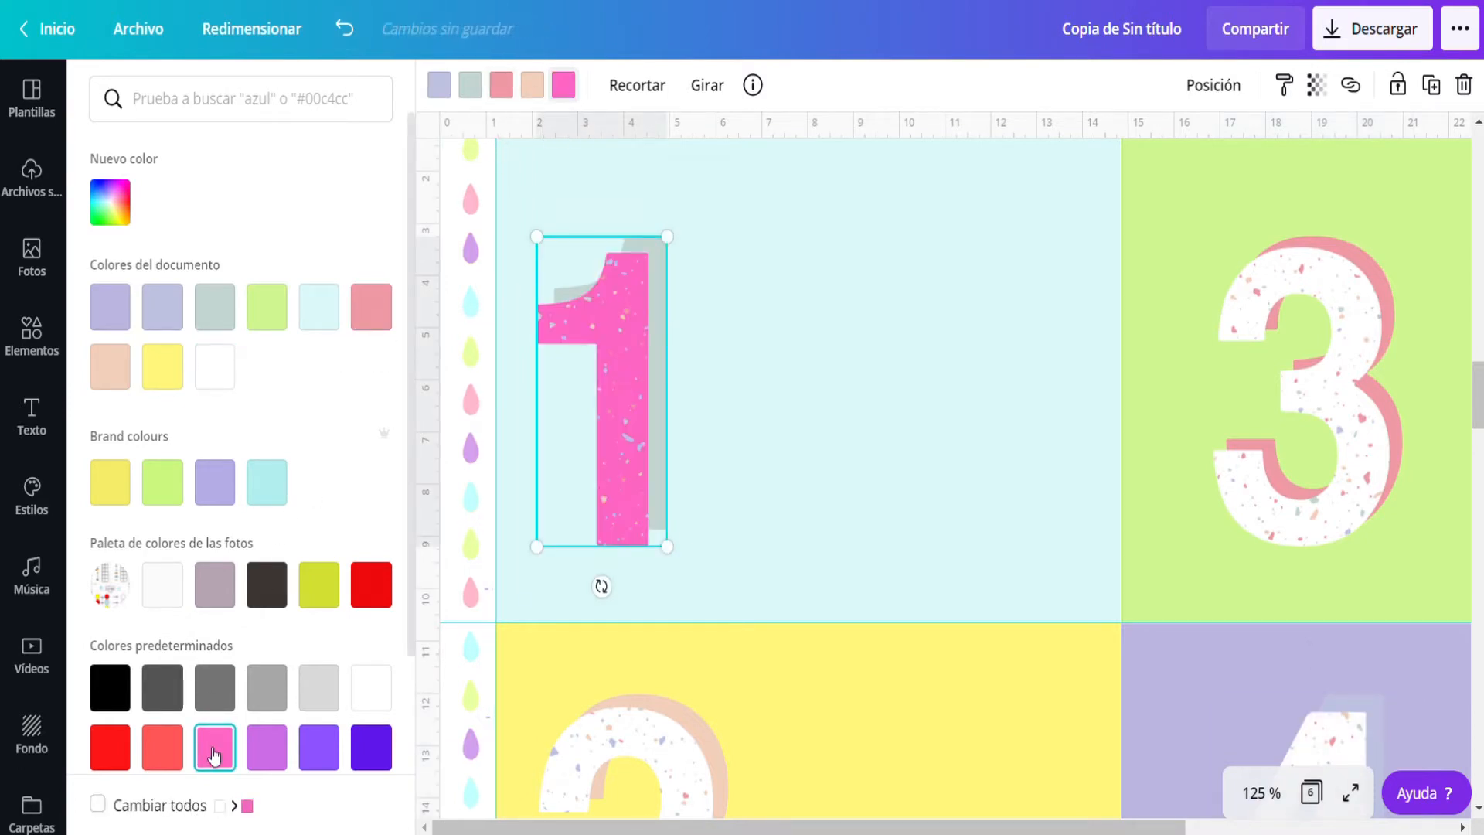
left_click(176, 367)
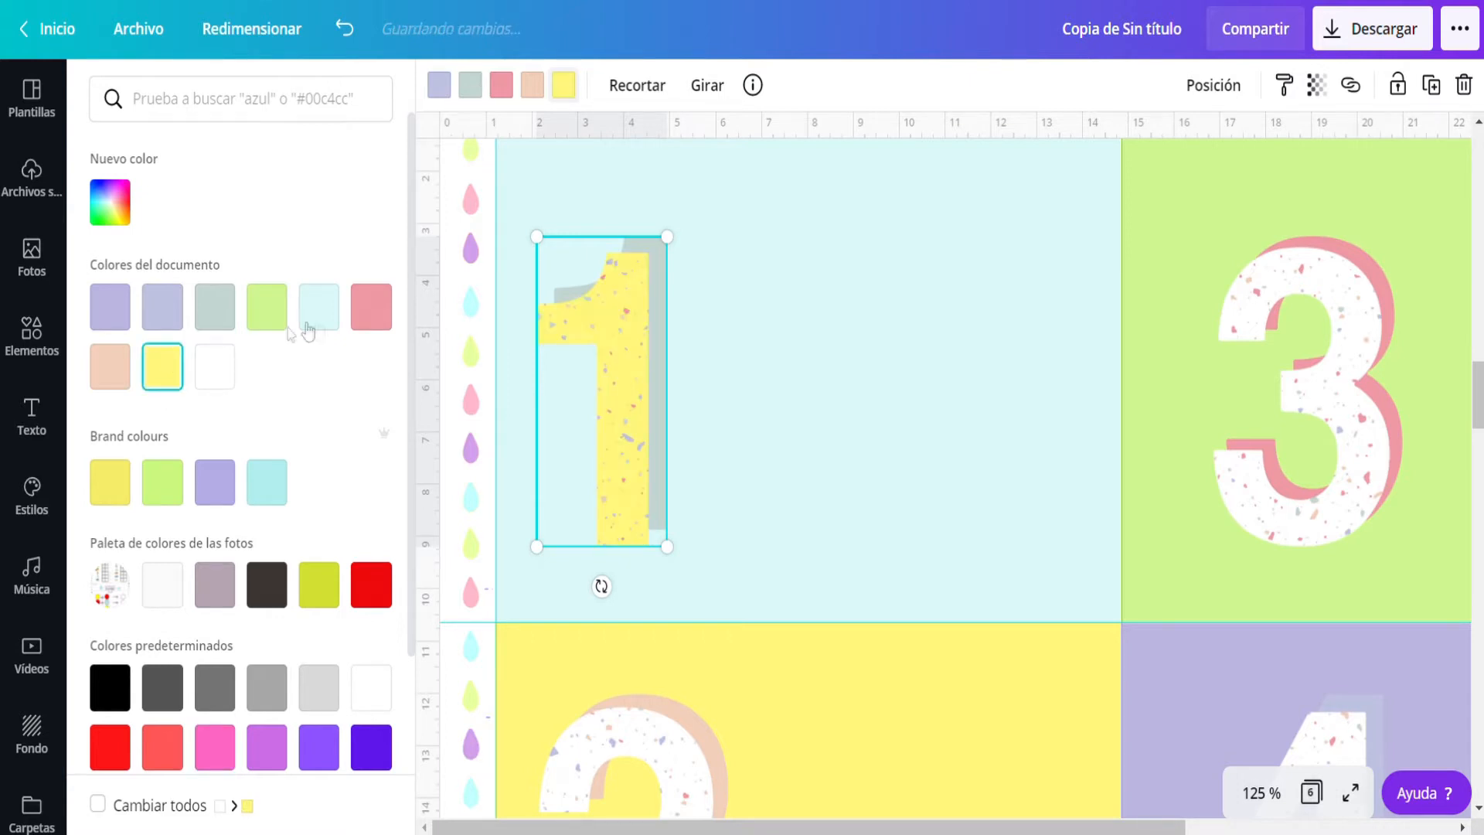
Recolour the white fill of number 2, trying two light blue swatches and settling on the custom colour #B9FFFF.
scroll(882, 398, "down", 3)
left_click(696, 558)
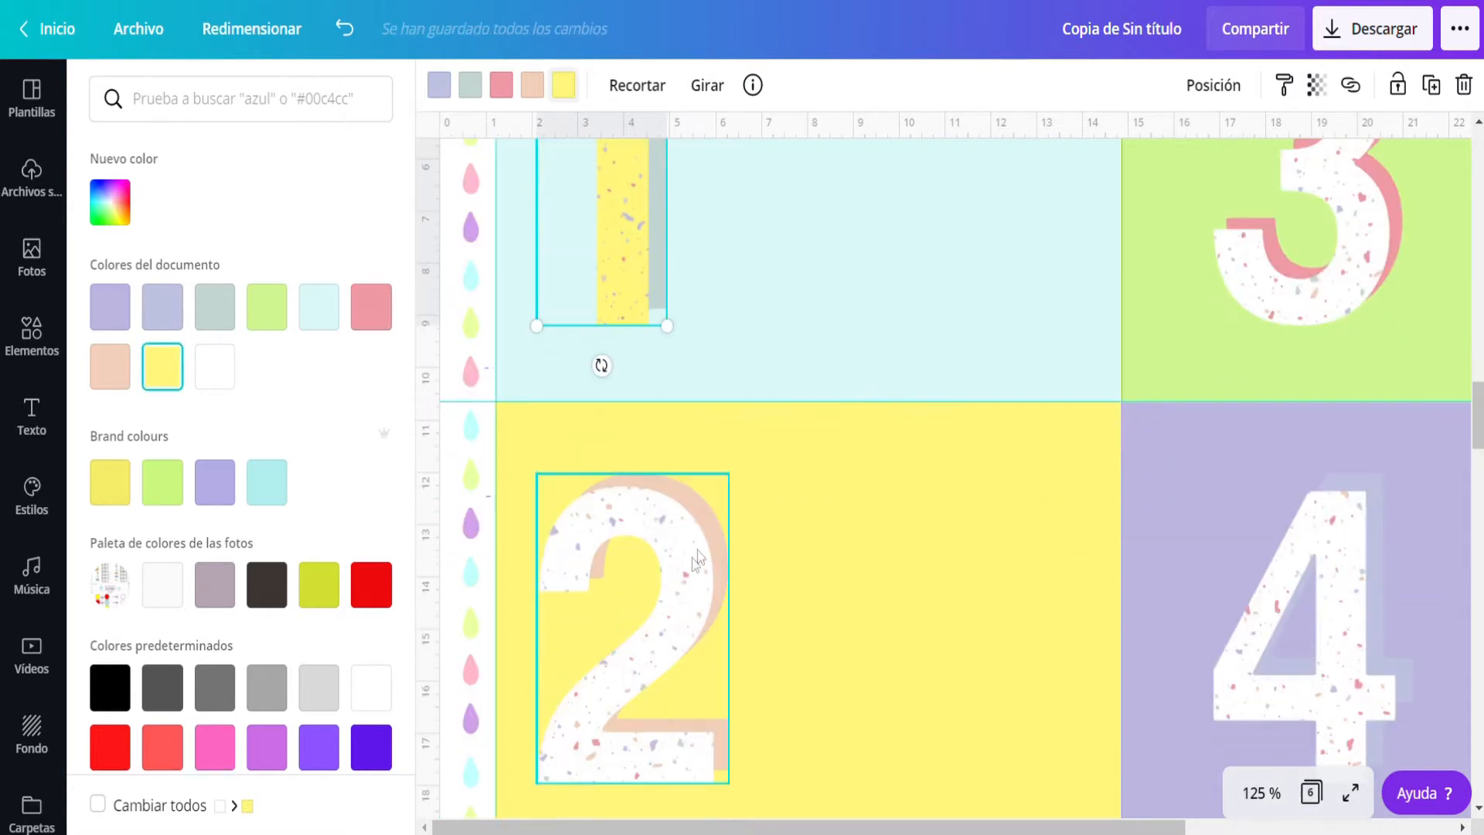
left_click(340, 329)
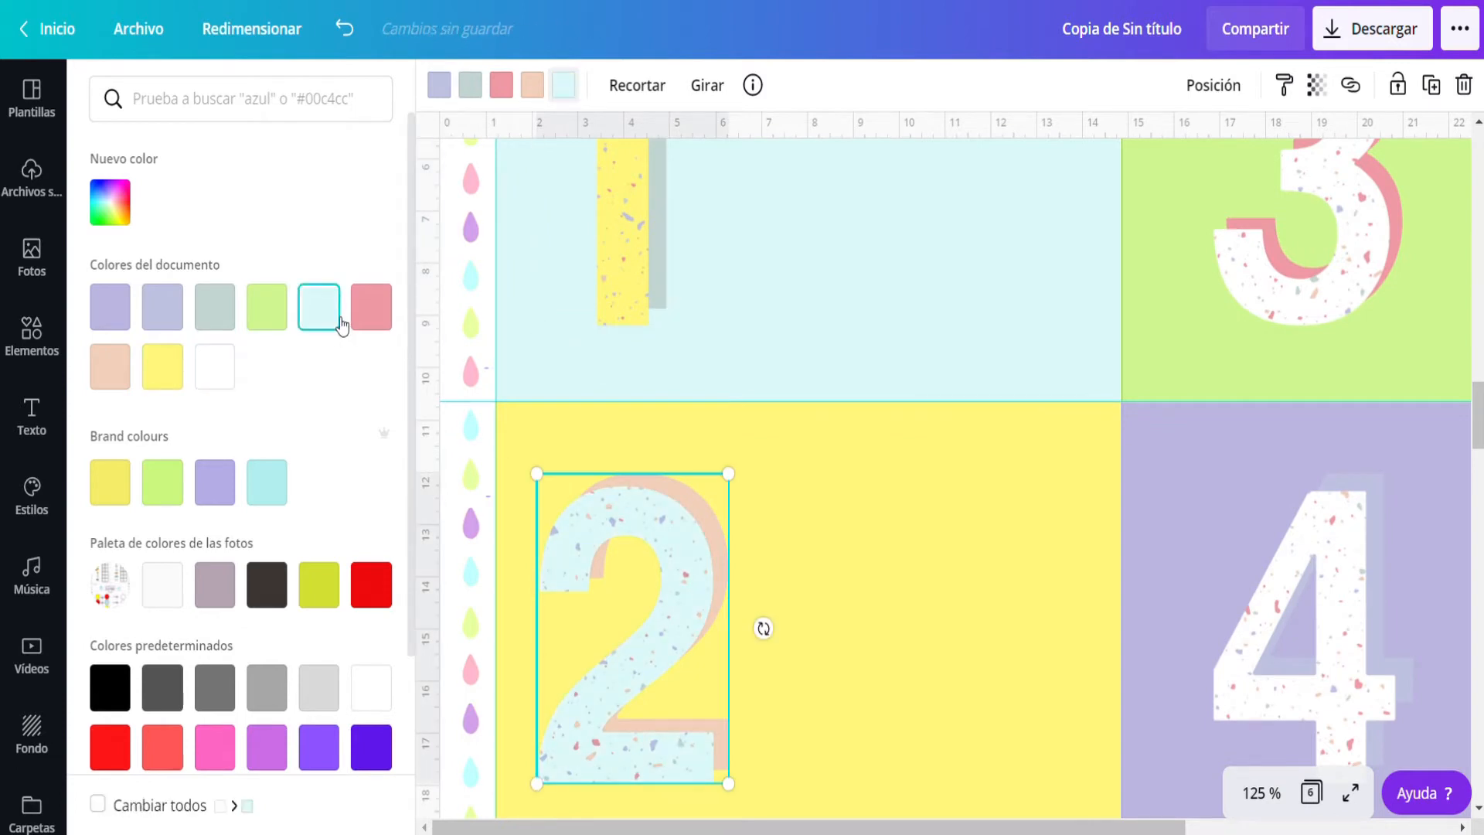
left_click(272, 490)
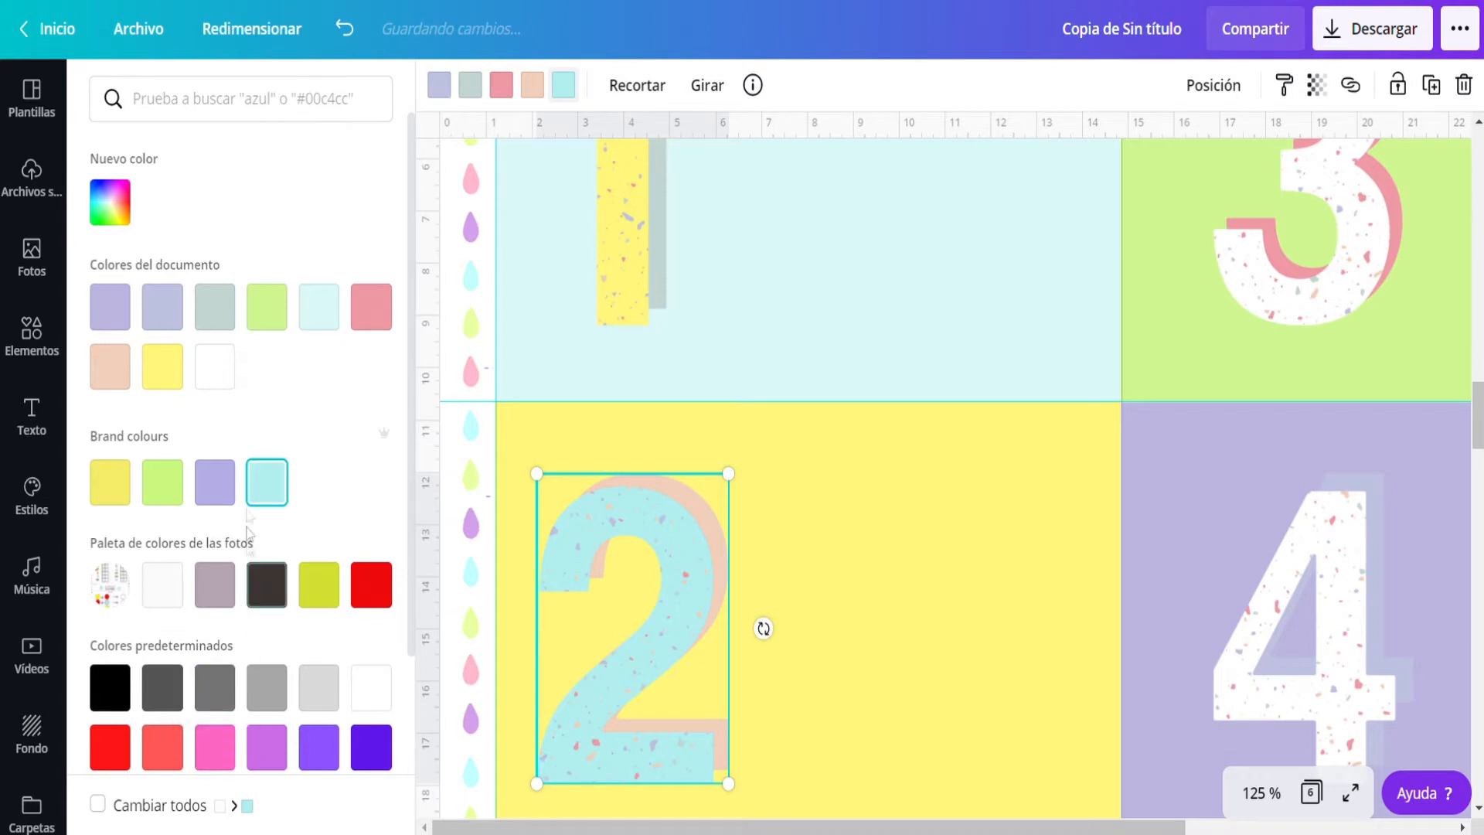
left_click(129, 217)
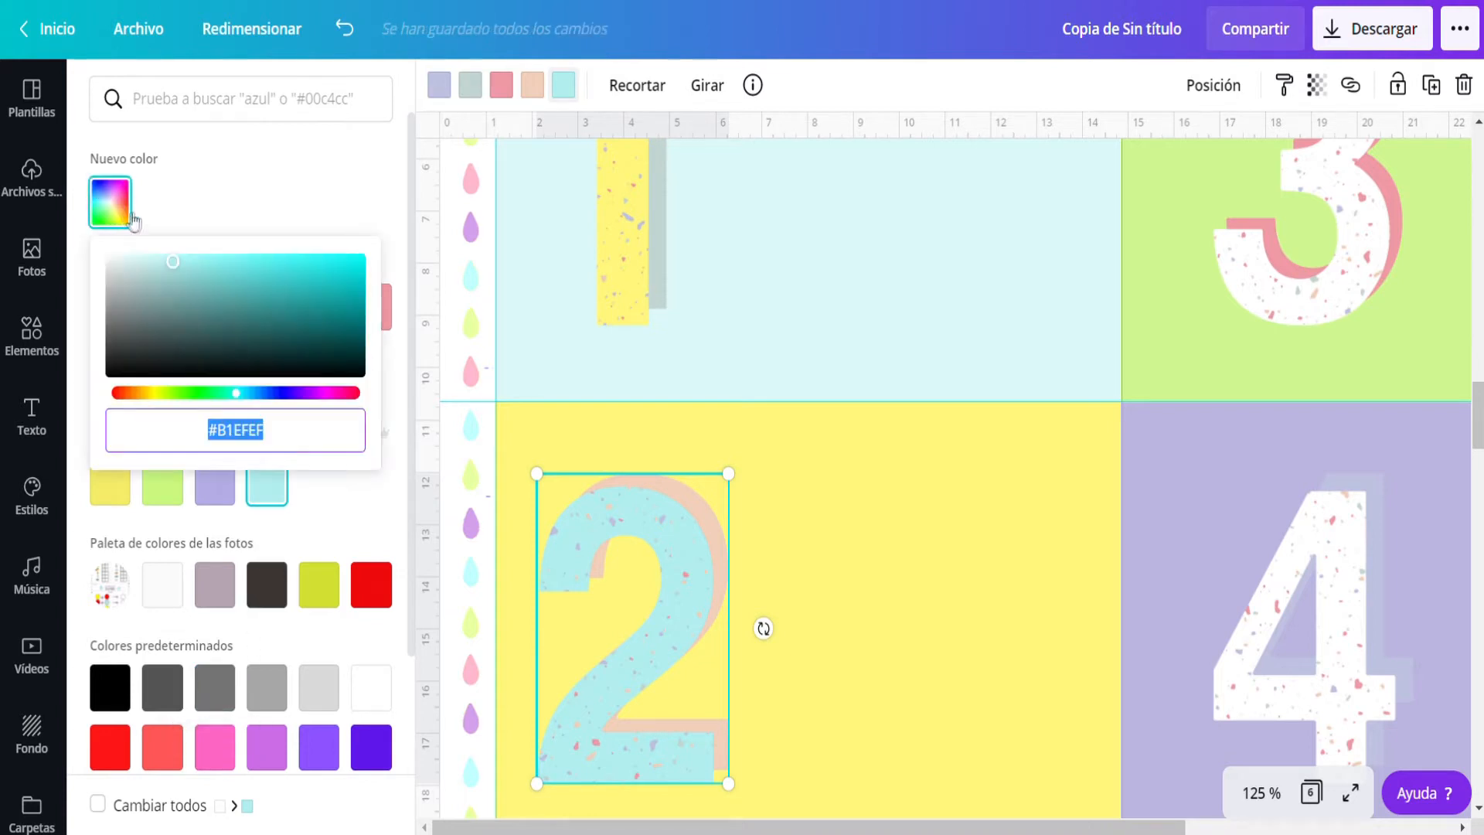
left_click(194, 262)
left_click(188, 256)
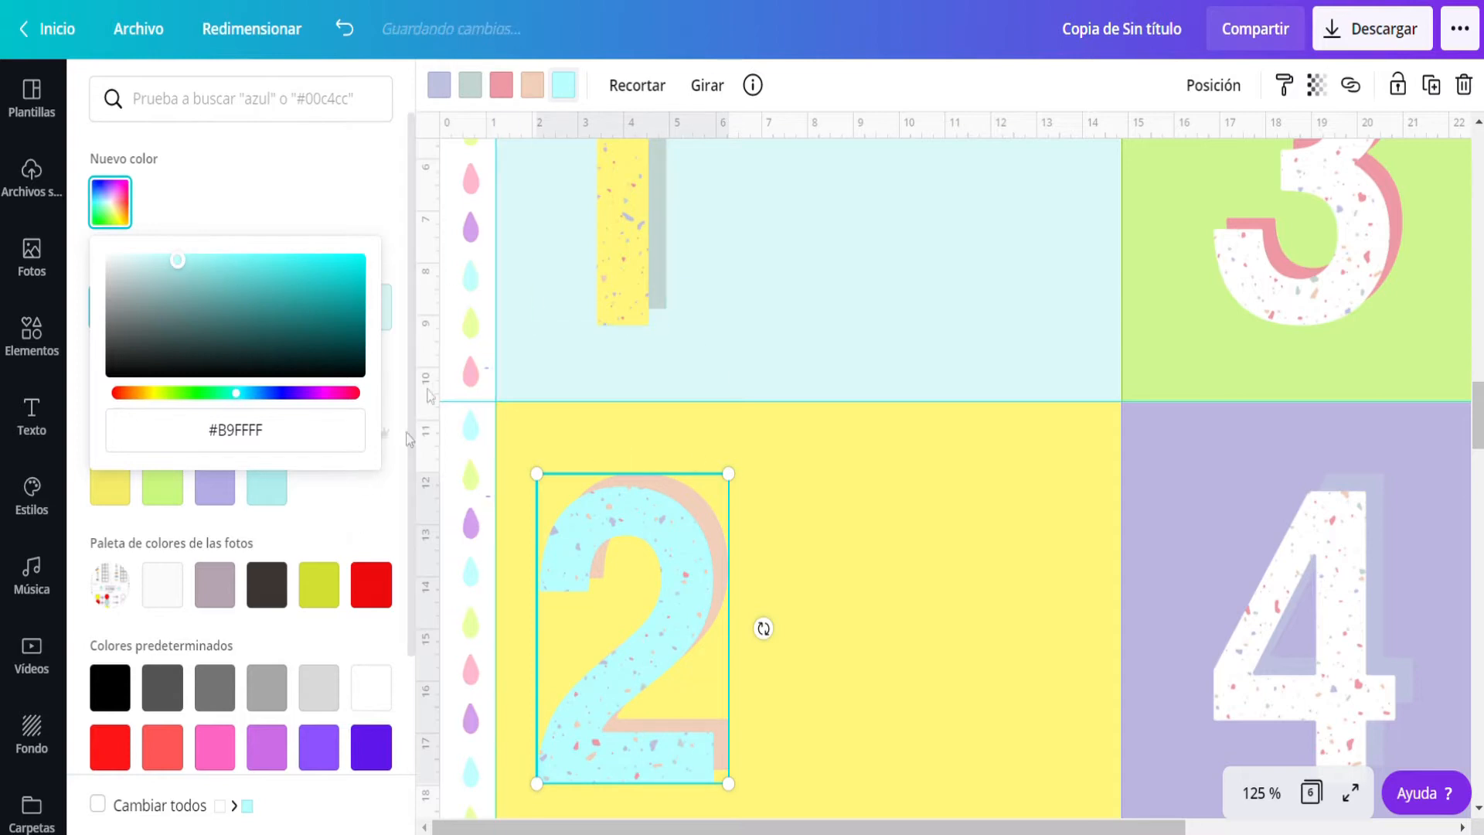
Change number 2's peach shadow to the document's grey-green and its grey-green speckles to light green.
left_click(536, 87)
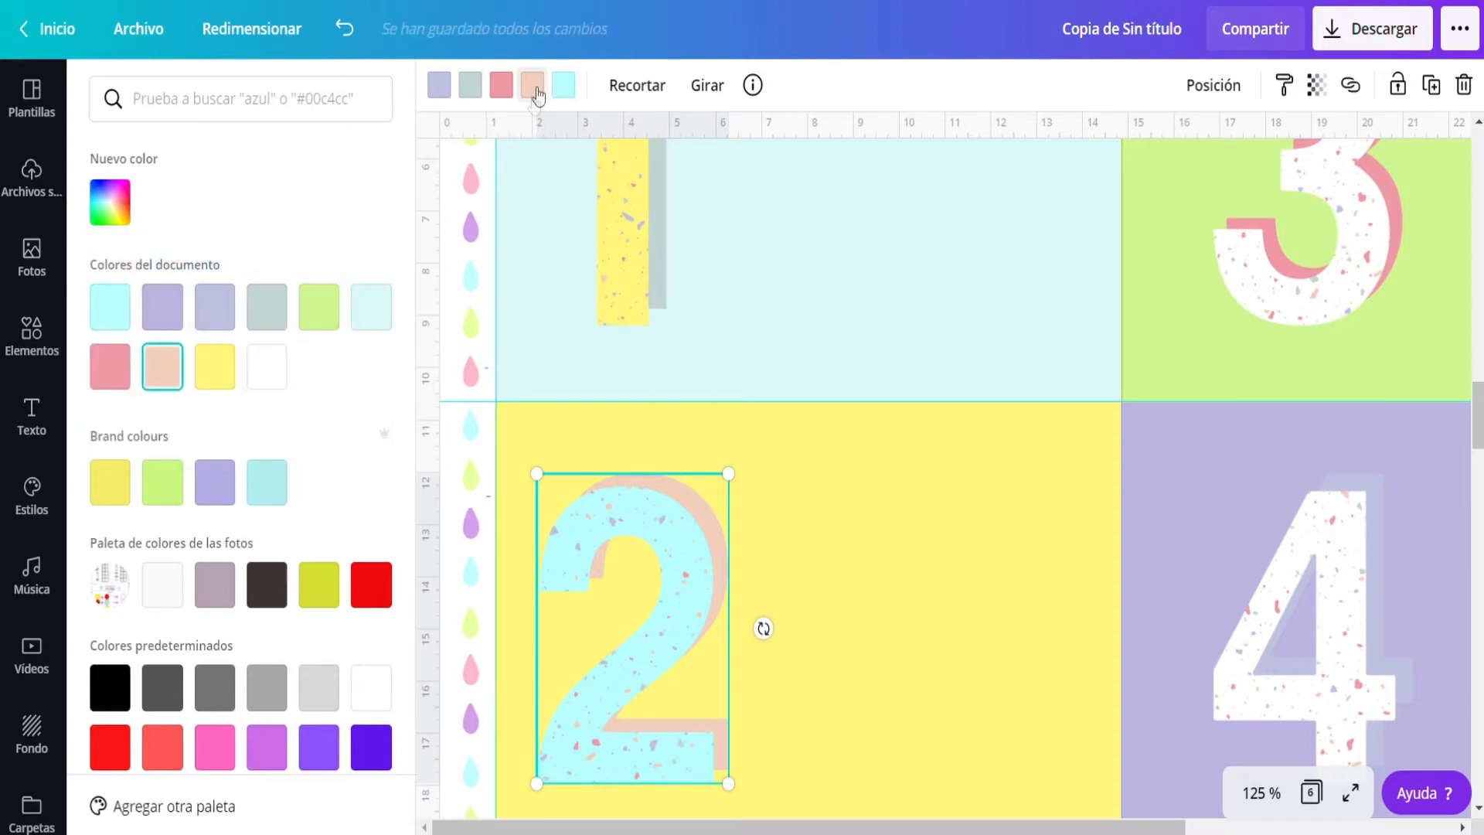
left_click(284, 322)
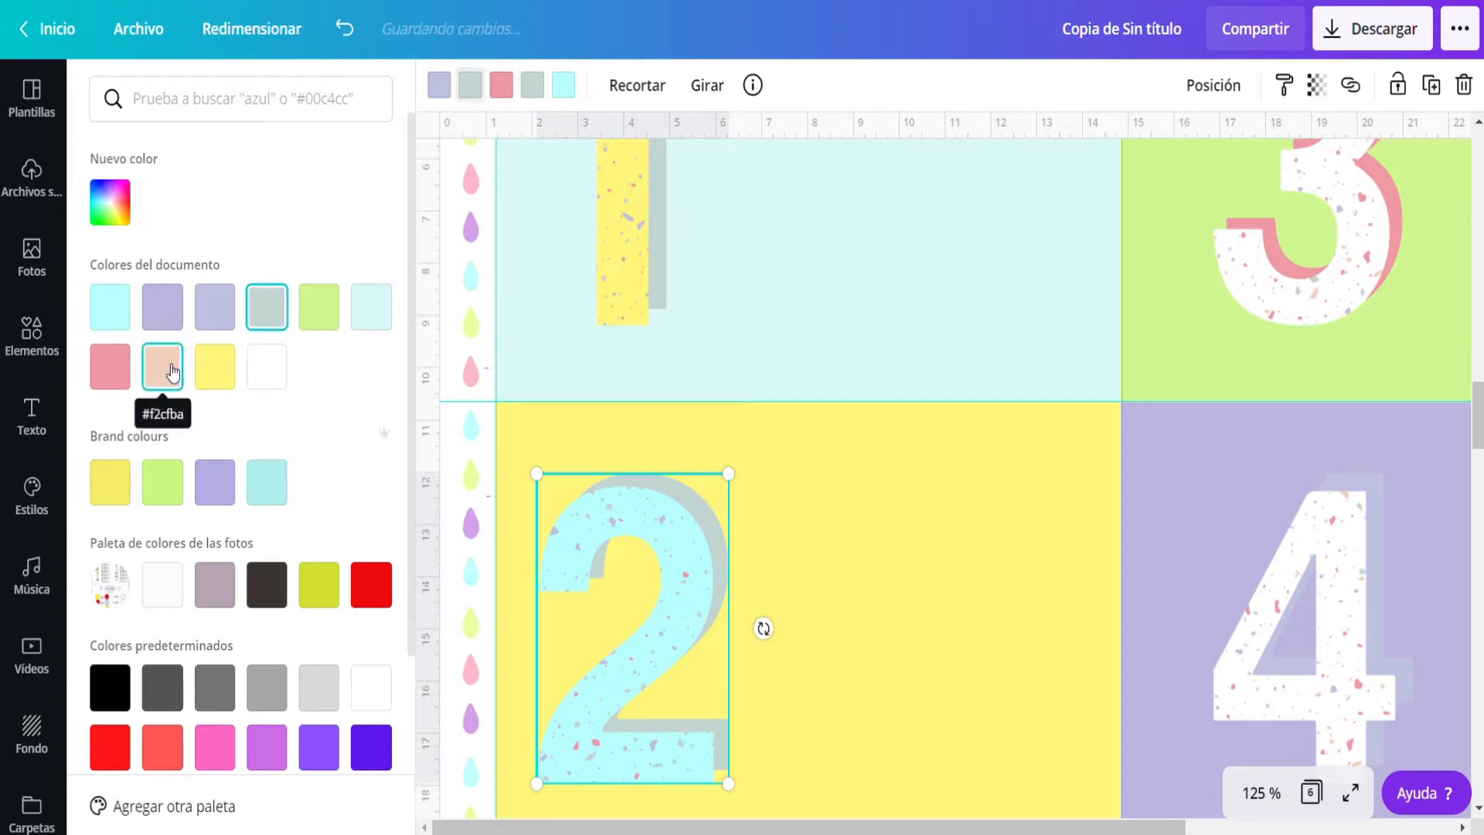
left_click(323, 319)
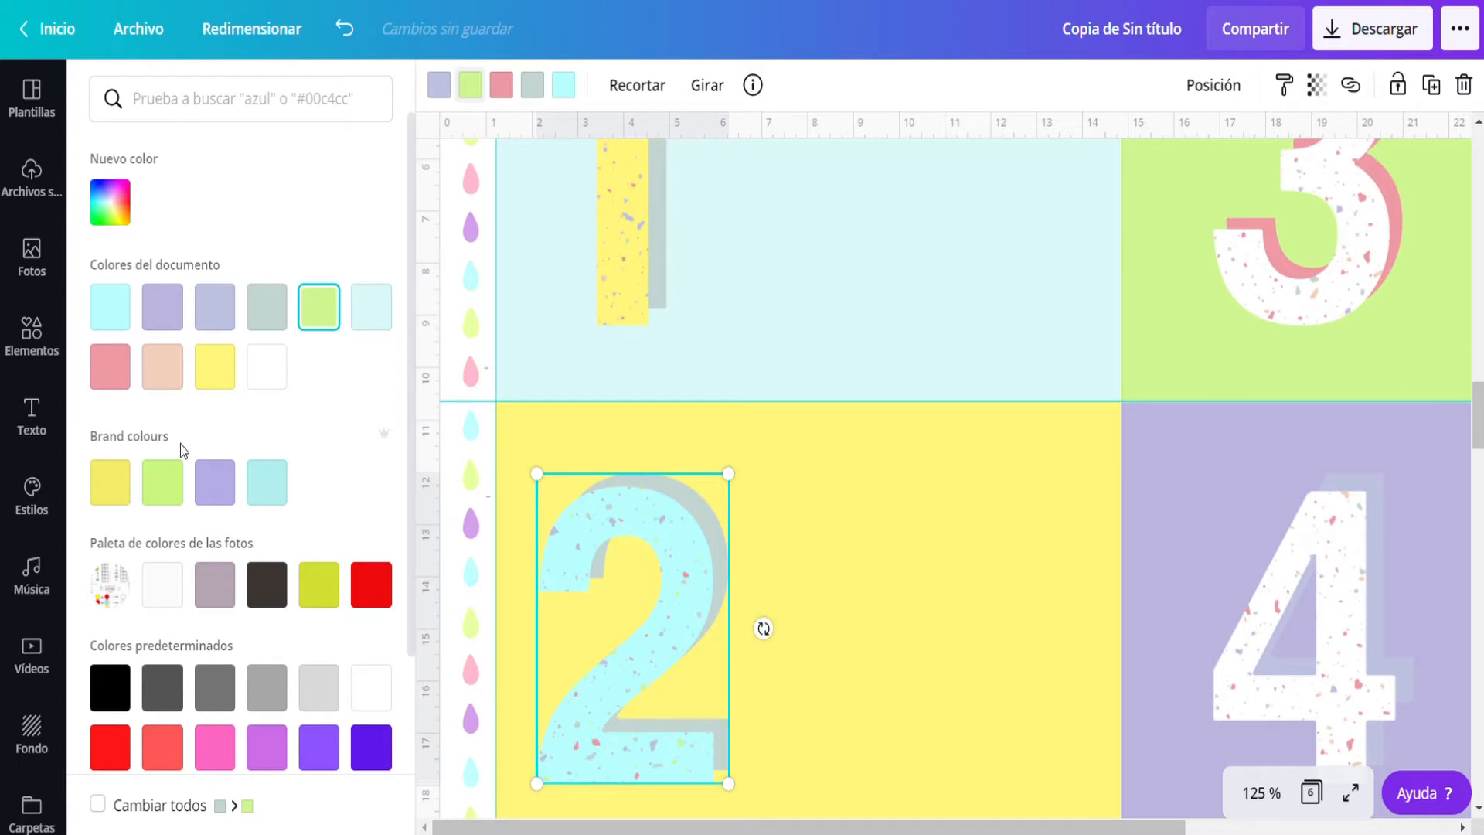
Change the peach speckles of number 1 to the document's light green.
scroll(673, 249, "up", 3)
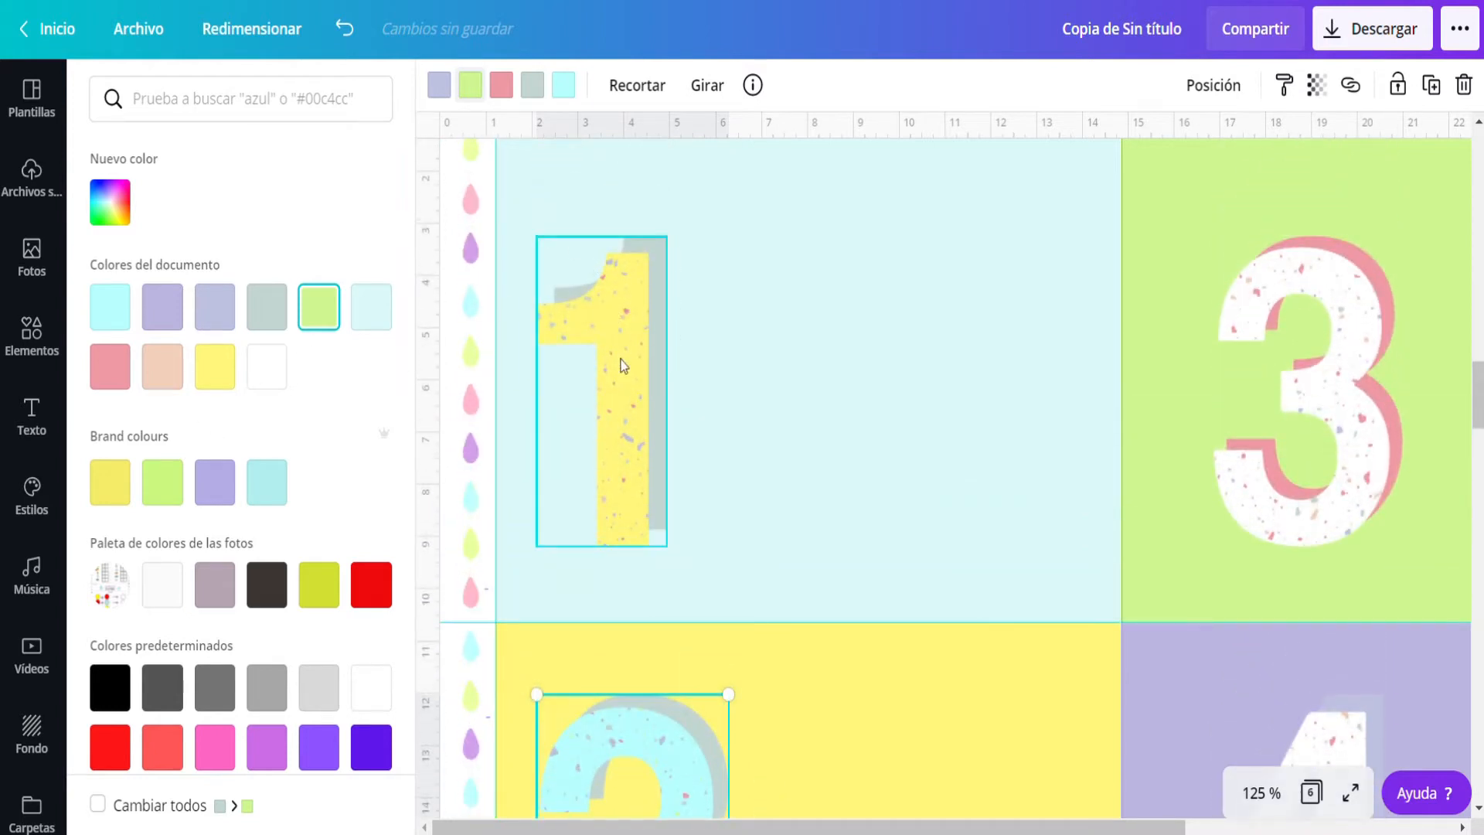
left_click(623, 365)
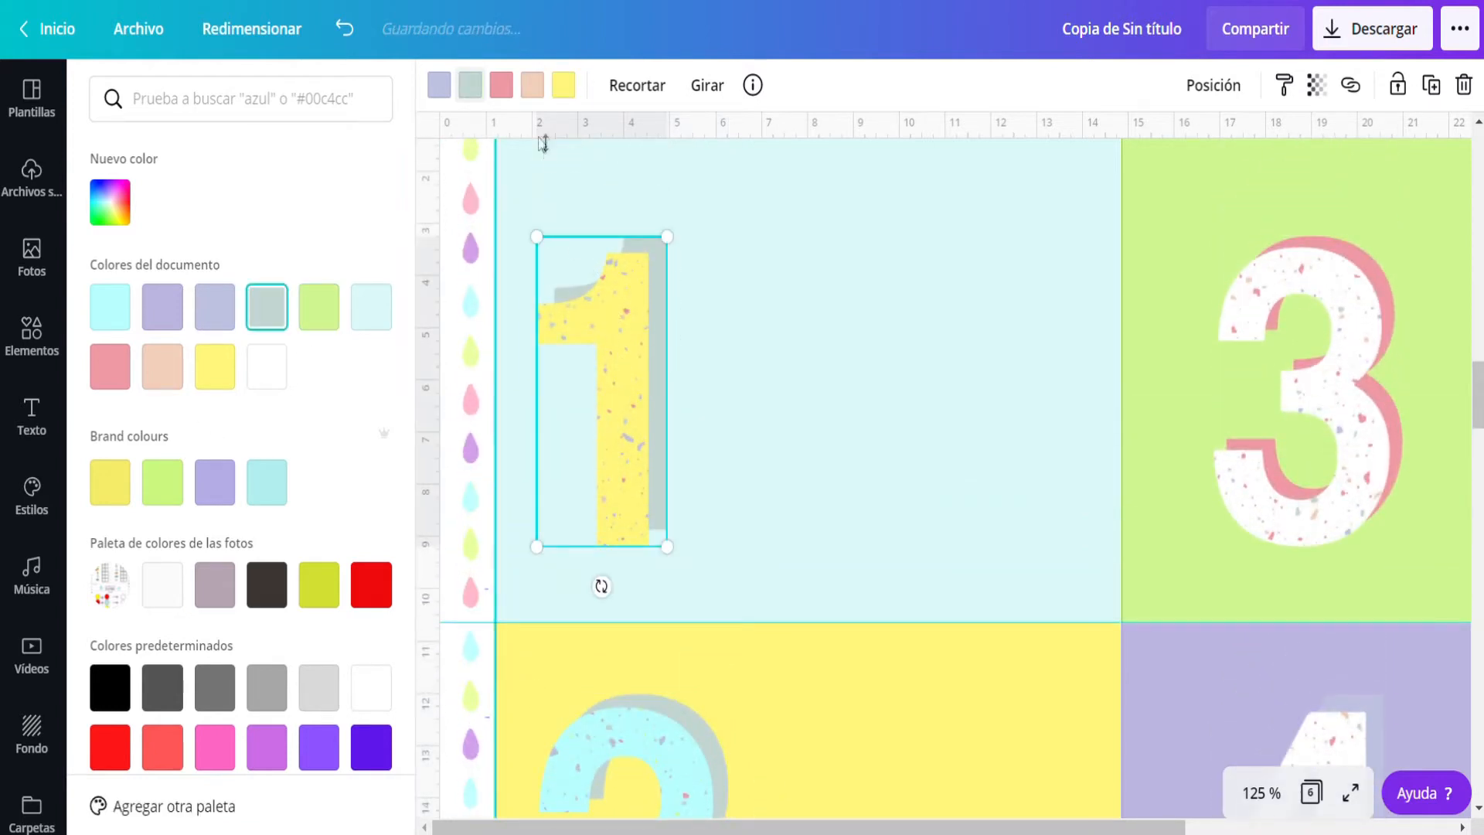
left_click(331, 313)
Recolour number 3 with the document's lilac for its white fill and grey-green for its pink shadow.
scroll(778, 394, "down", 1)
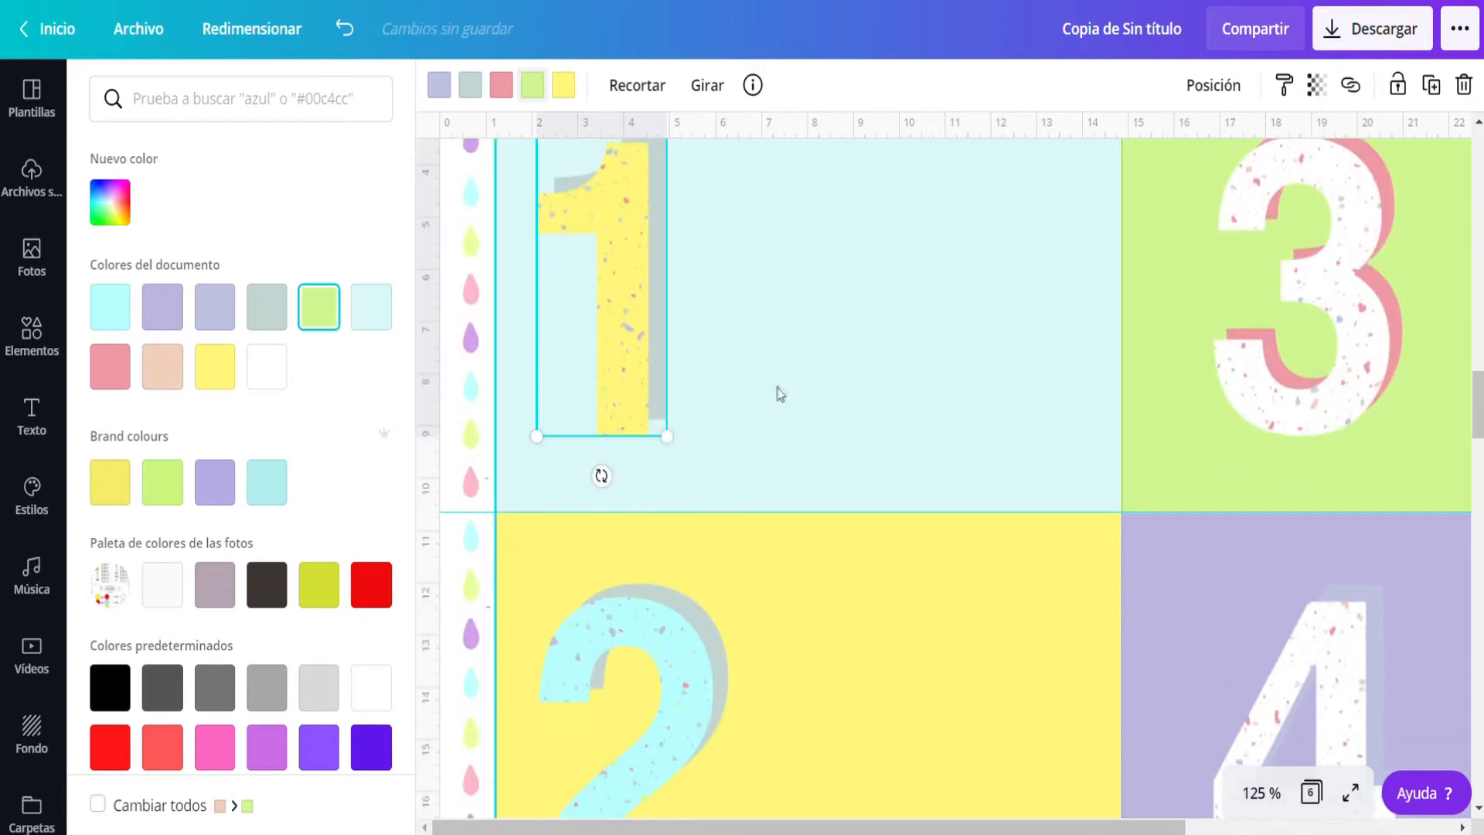
left_click(1342, 384)
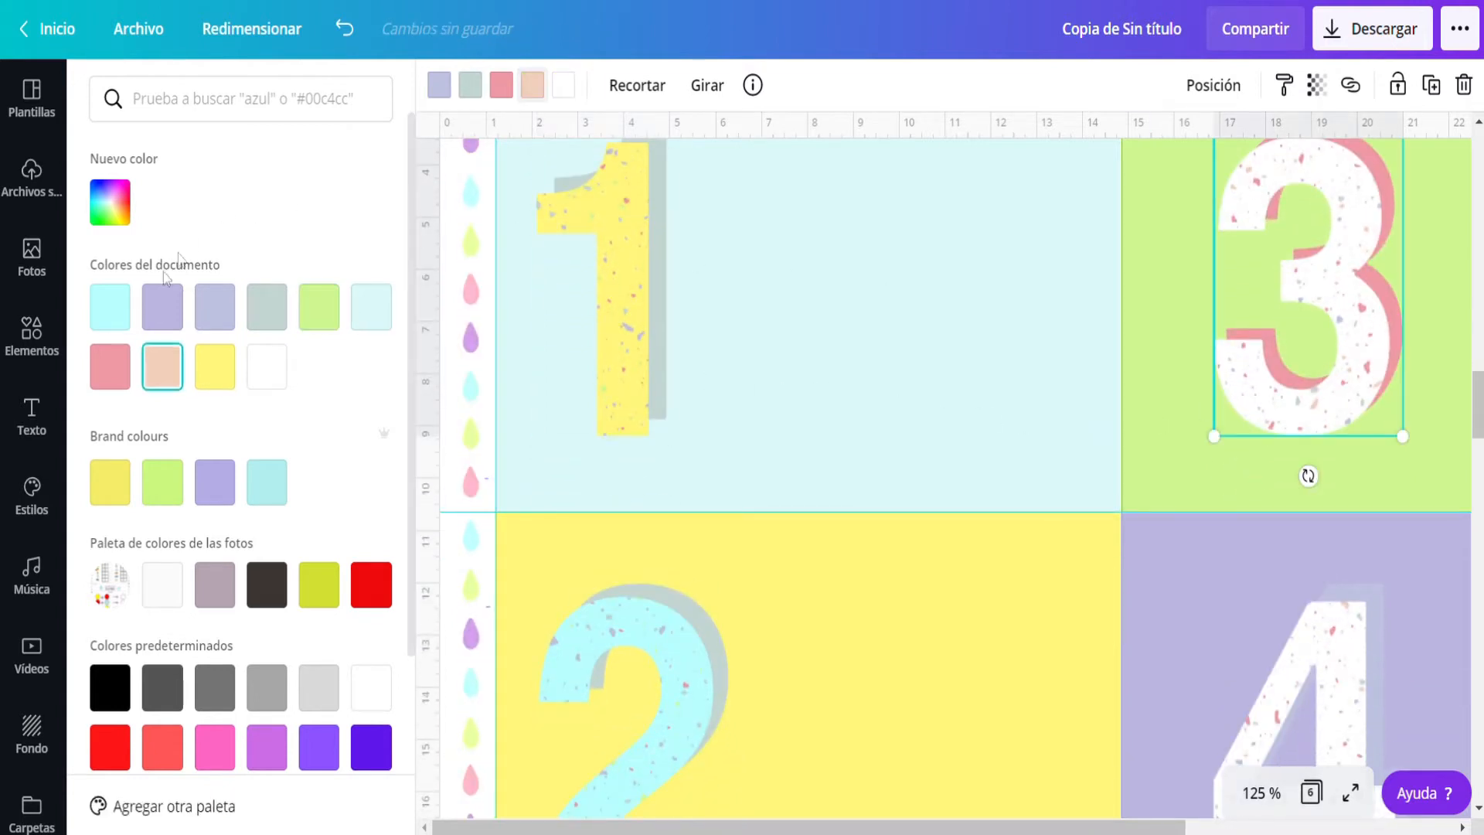
left_click(562, 87)
left_click(162, 306)
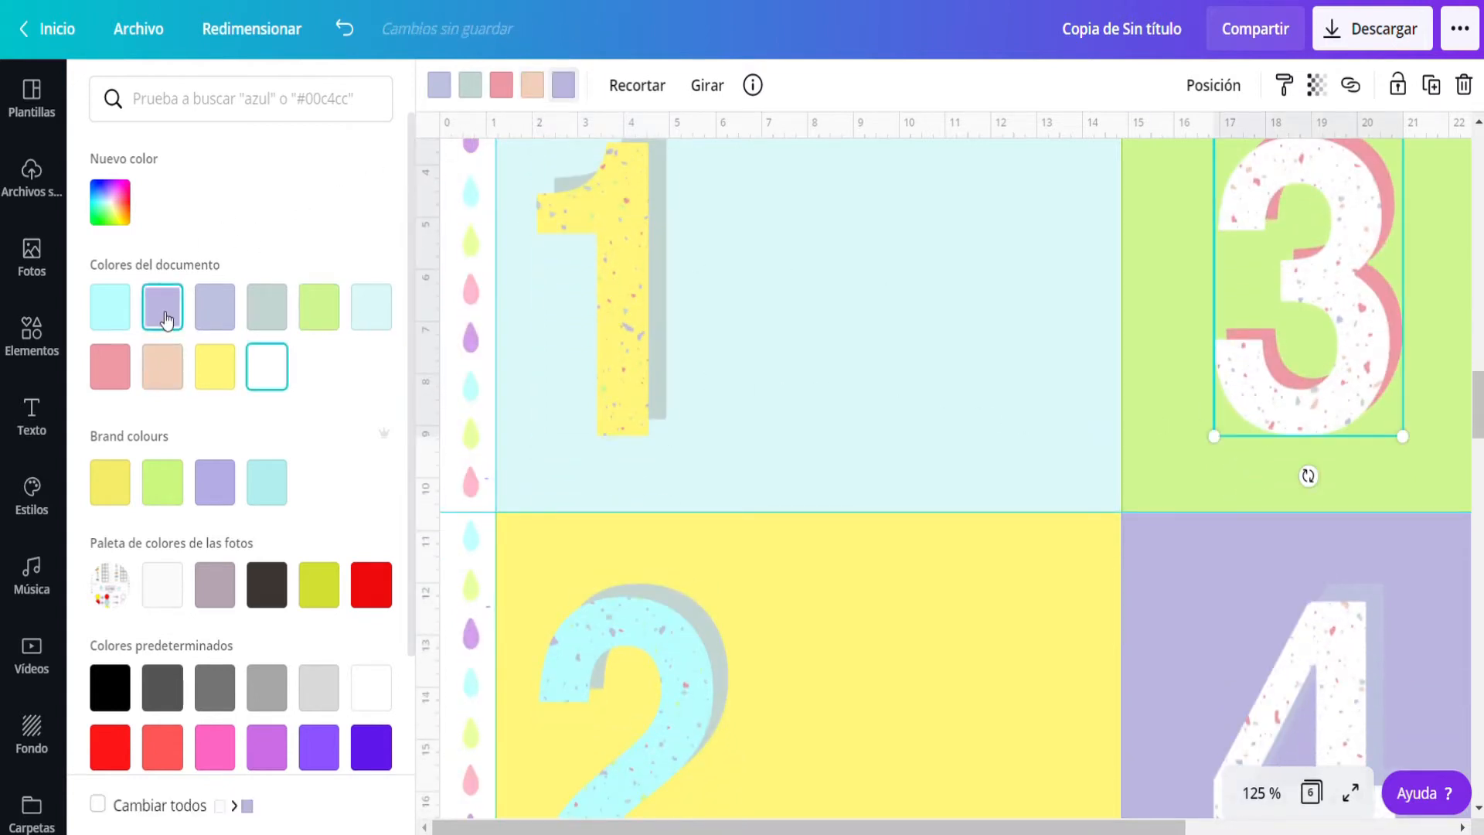
left_click(502, 94)
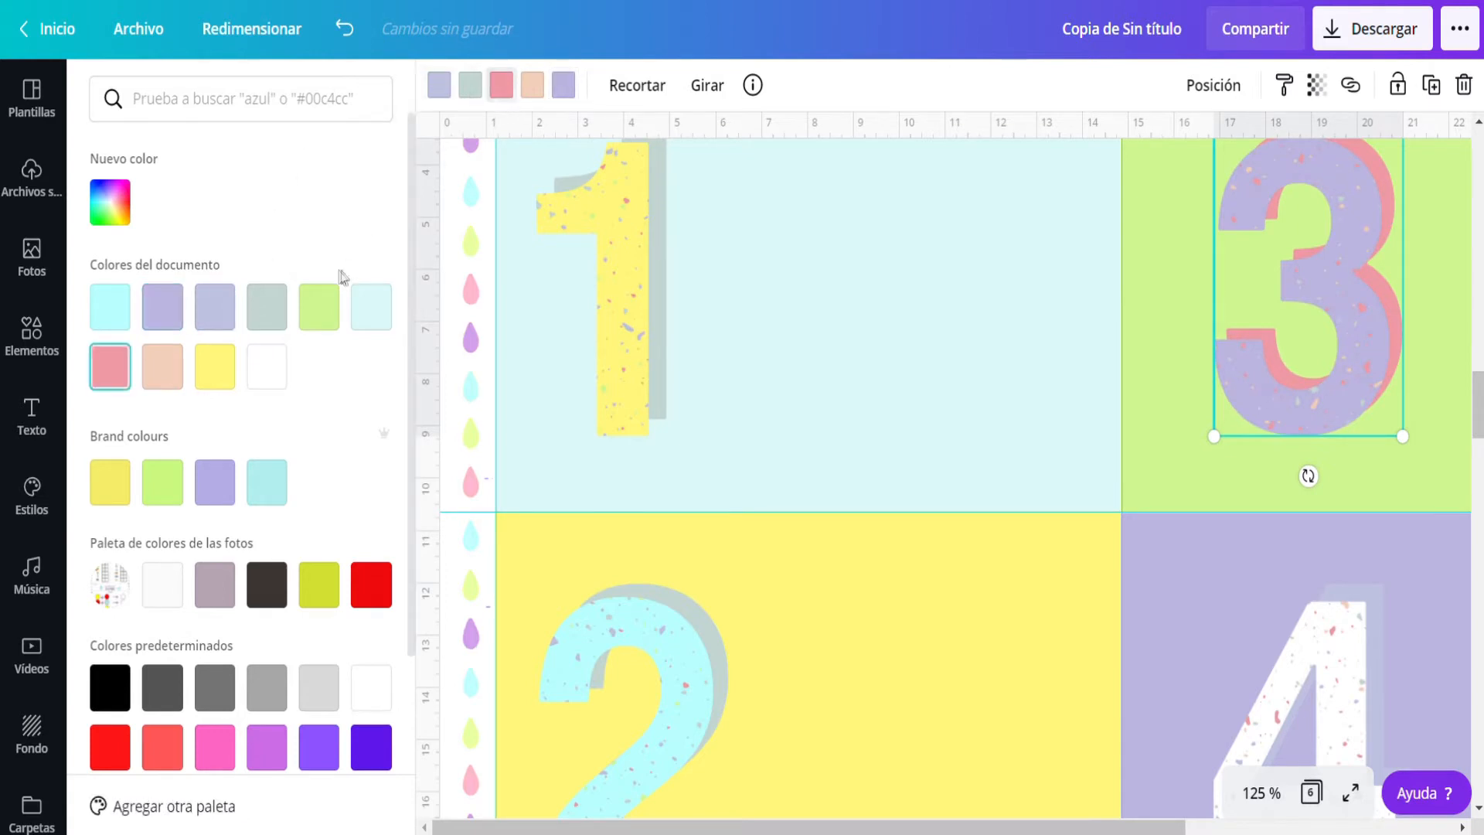
left_click(288, 305)
Change number 3's grey-green speckles to the document's light green and its peach speckles to pink.
left_click(473, 91)
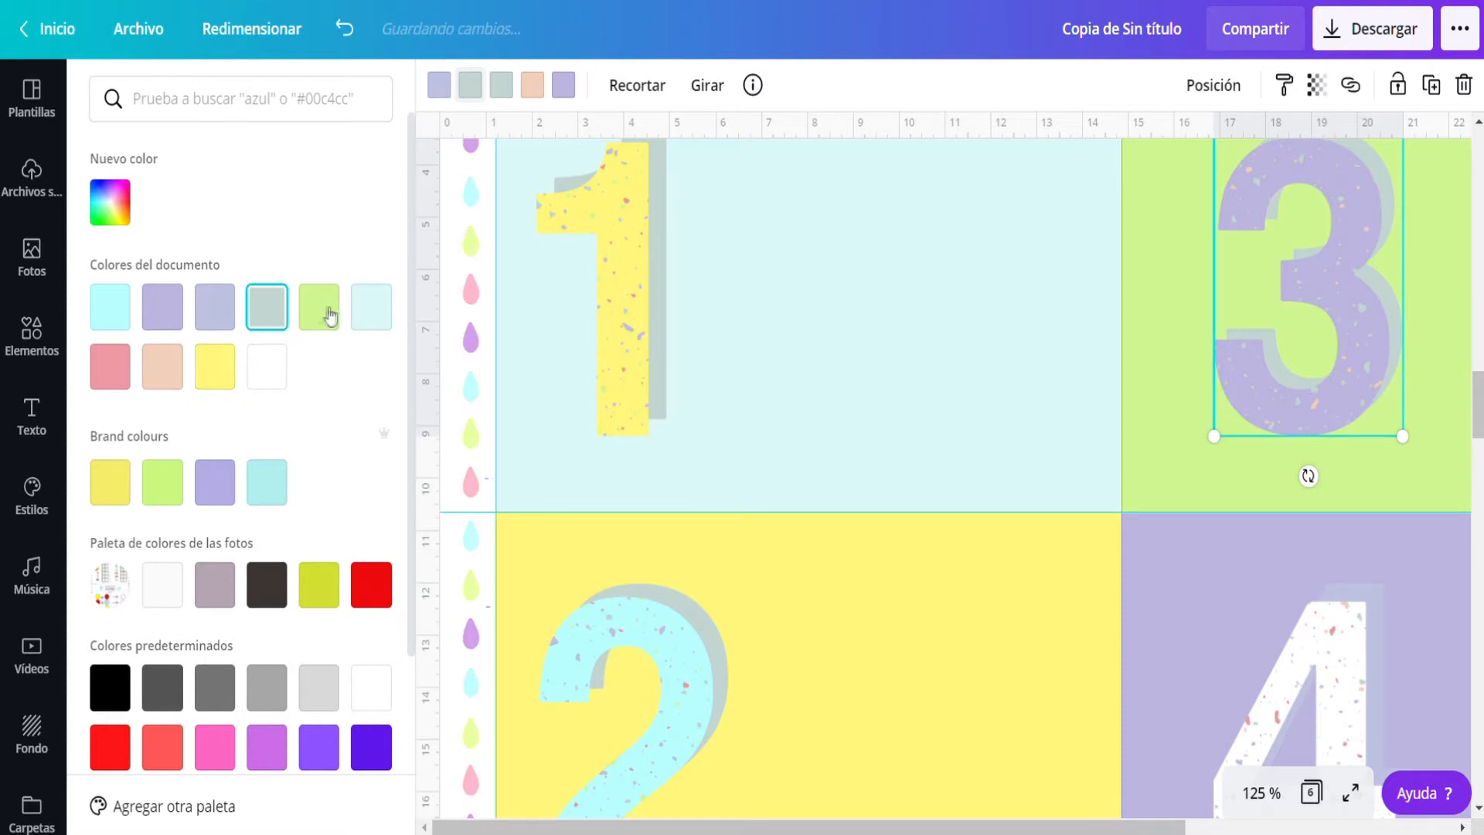
left_click(318, 307)
left_click(545, 90)
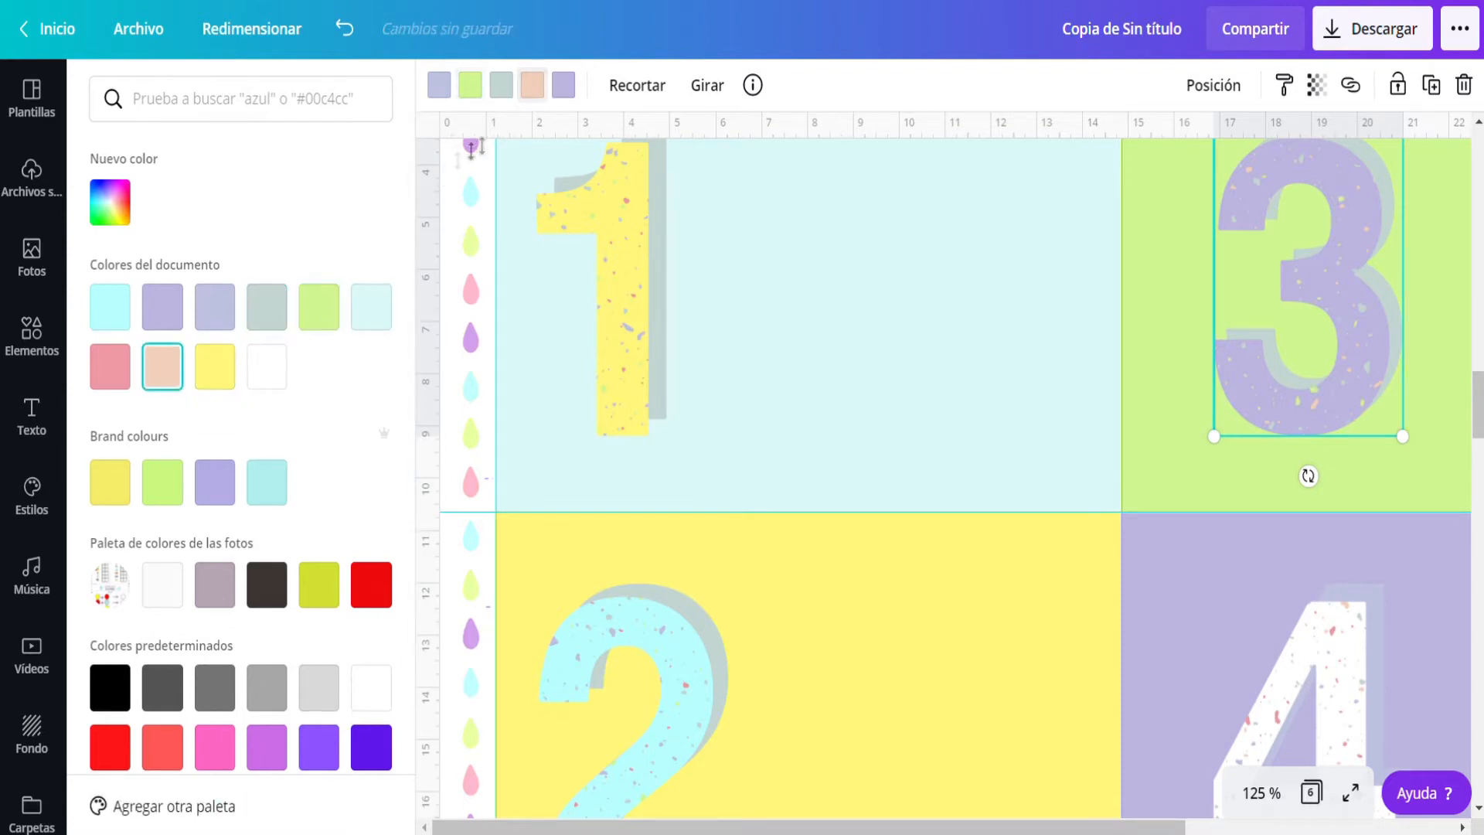
left_click(128, 375)
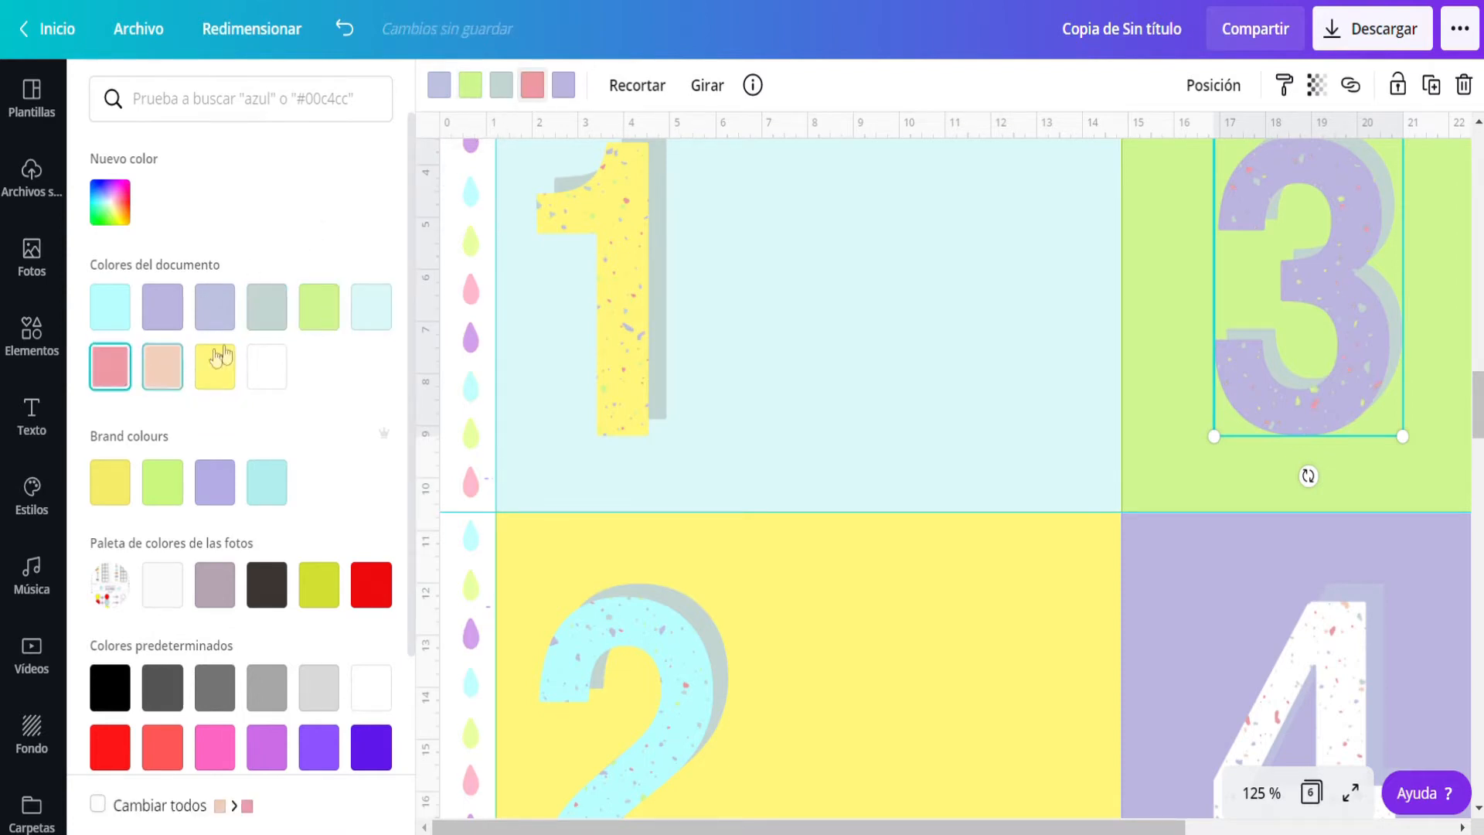
scroll(1160, 460, "down", 2)
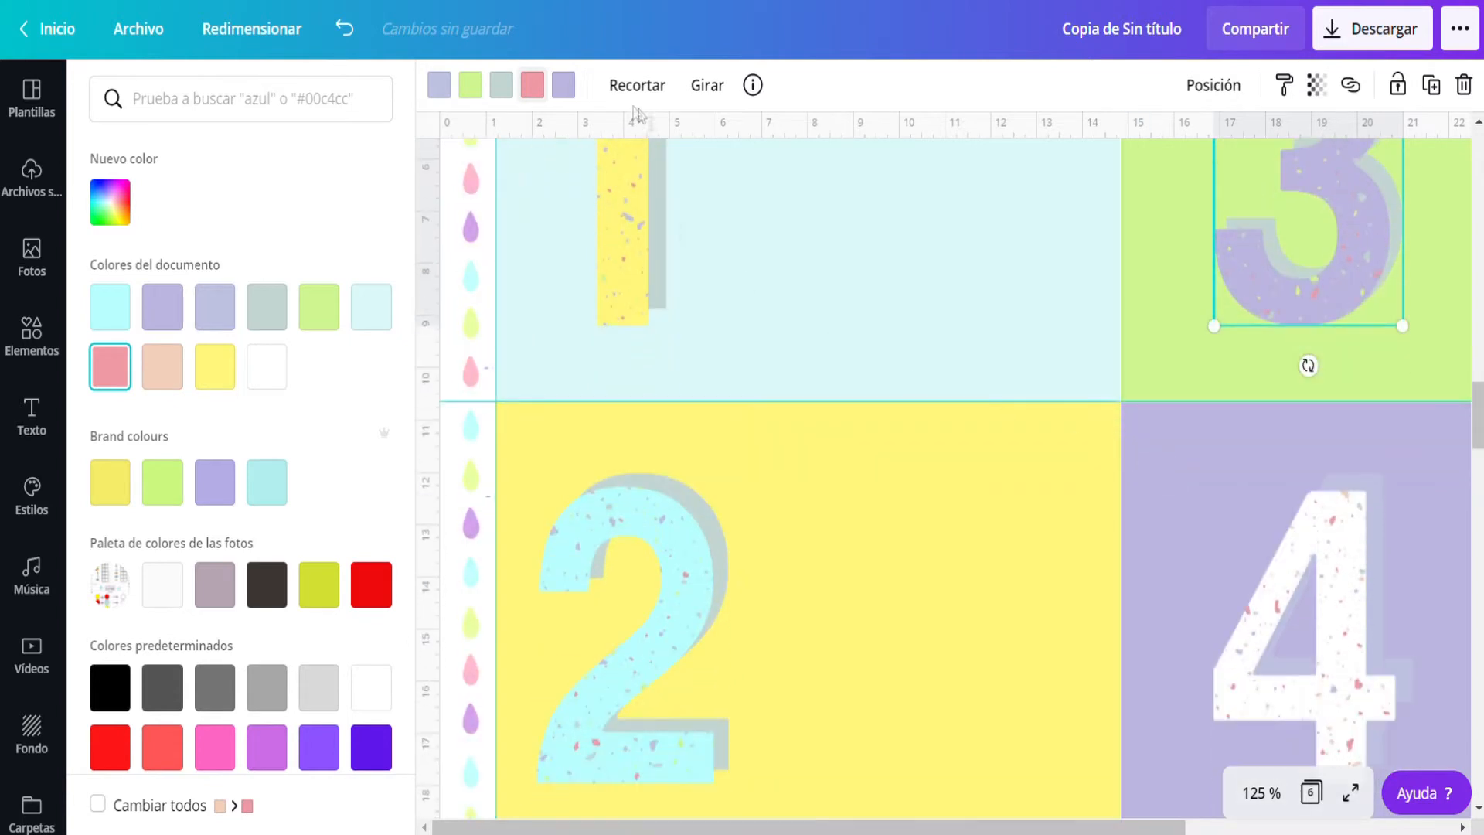
Try the document's light blue as number 3's main fill, then restore the lilac fill.
left_click(569, 86)
left_click(122, 323)
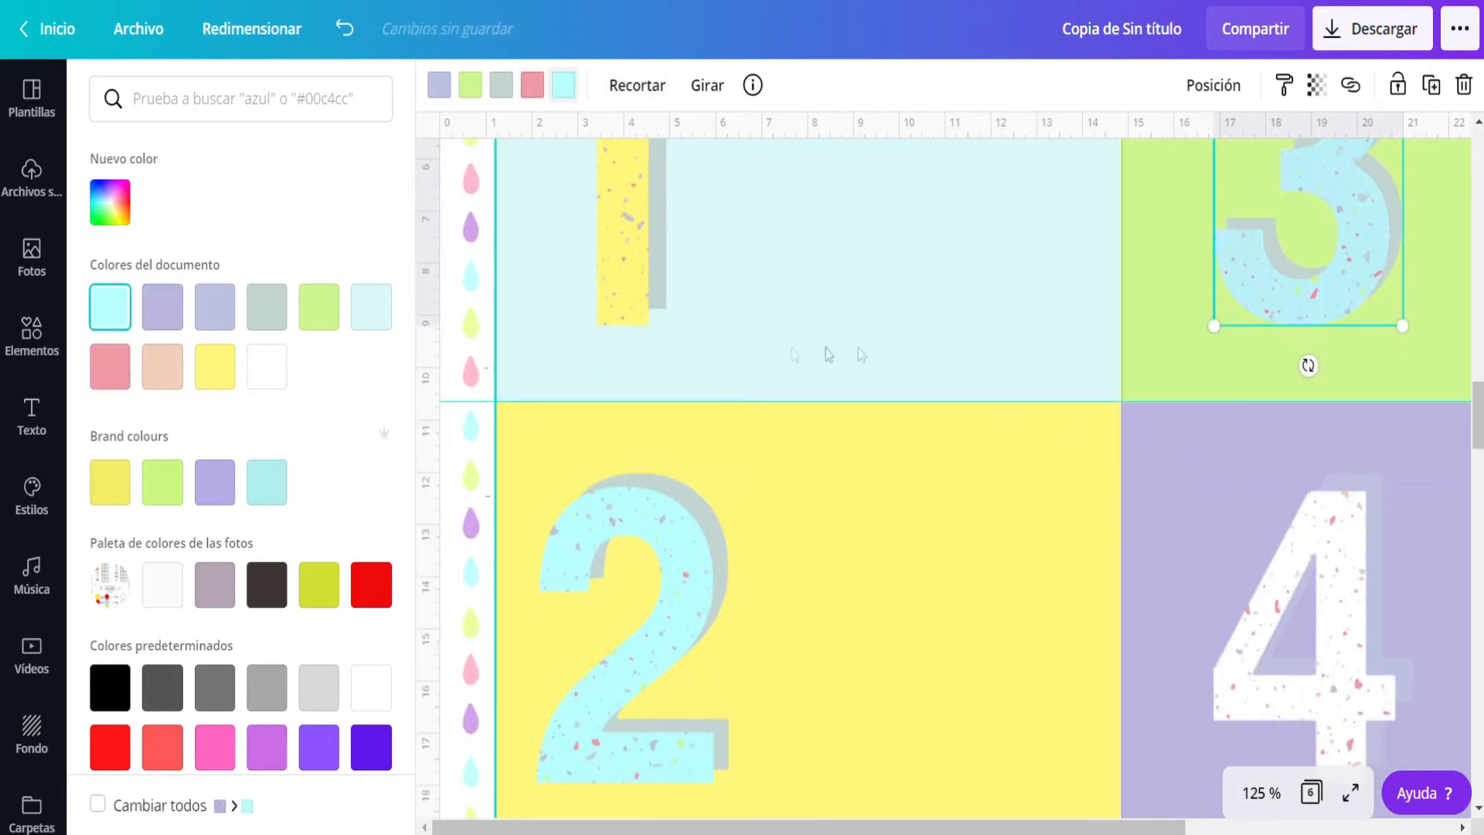
scroll(935, 348, "down", 2)
left_click(164, 308)
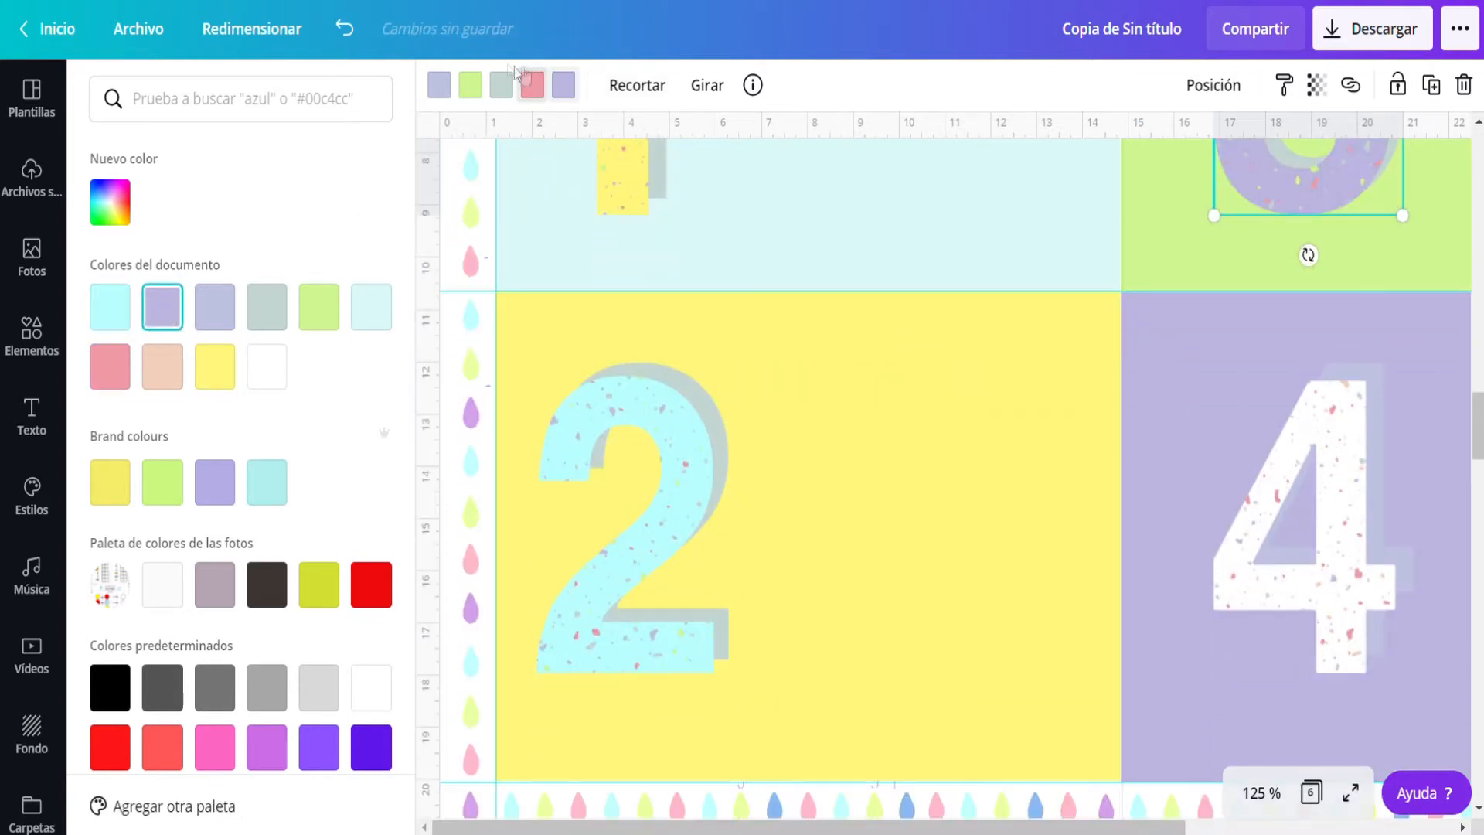
Change number 3's bluish-lilac speckles to the document's light blue.
left_click(109, 307)
scroll(1175, 308, "up", 5)
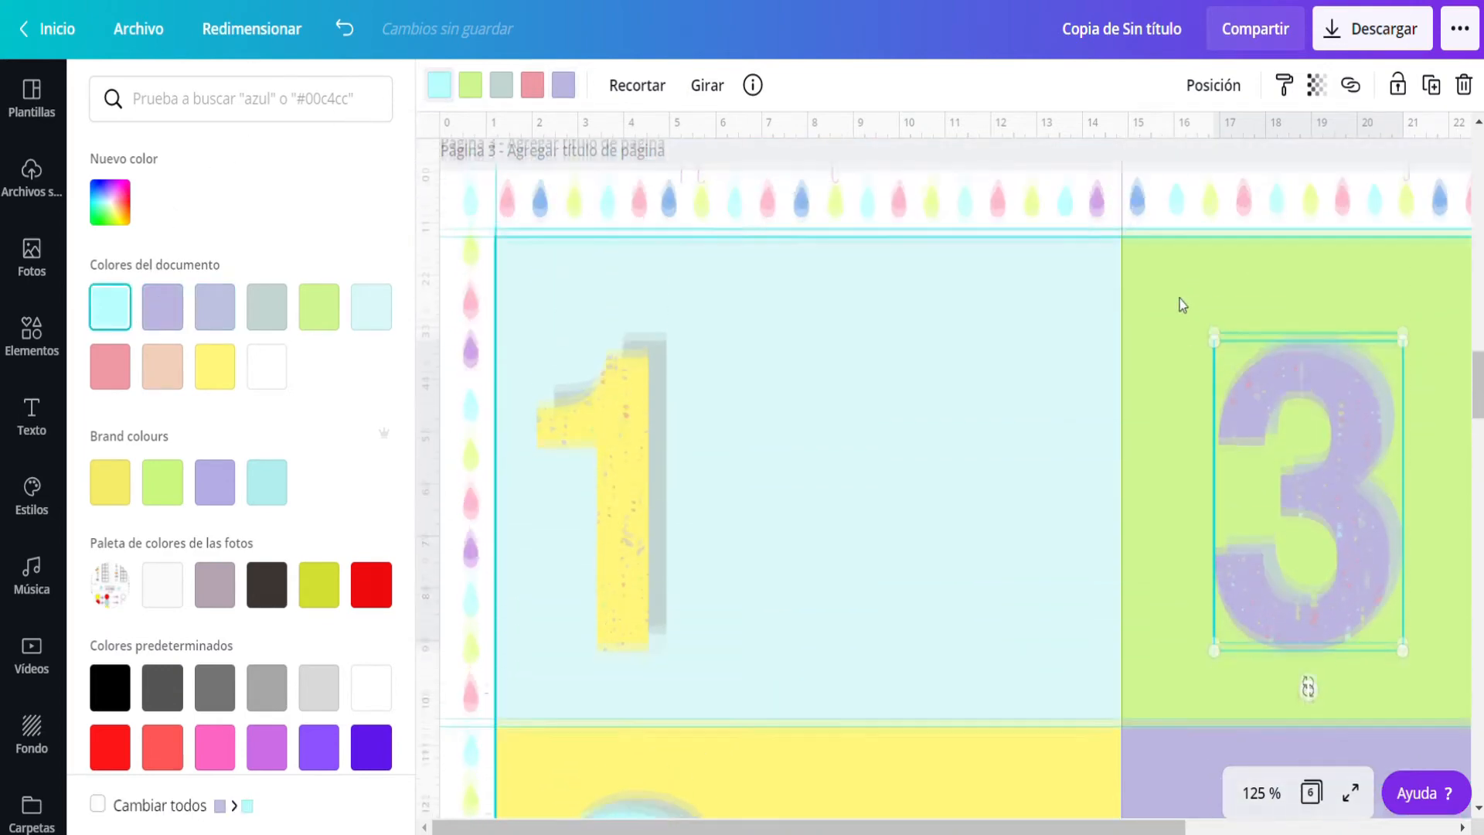
scroll(1229, 402, "down", 5)
Recolour number 4 with the document's light green for its white fill and grey-green for its shadow.
left_click(1336, 585)
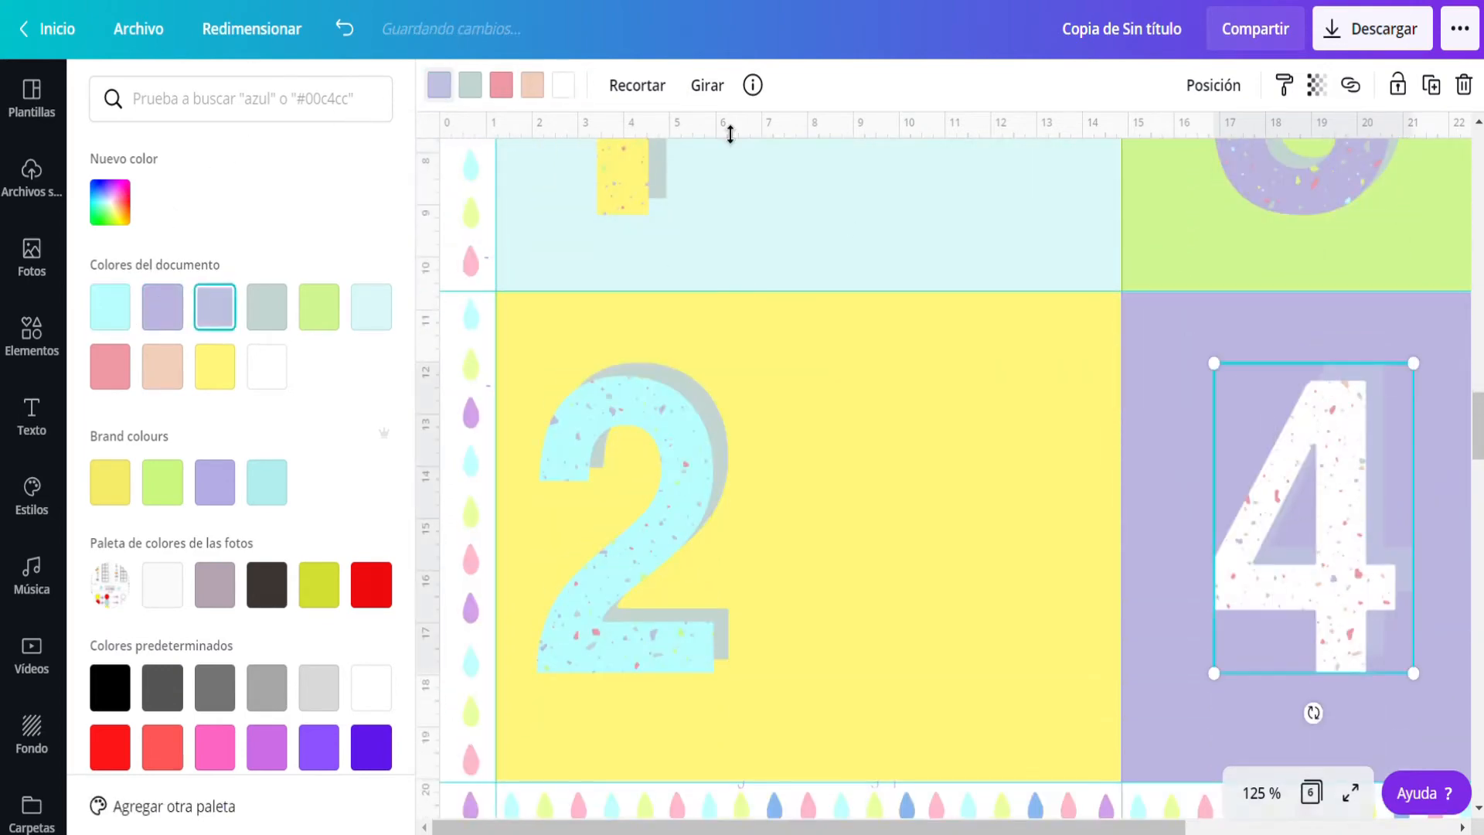
left_click(572, 89)
left_click(318, 307)
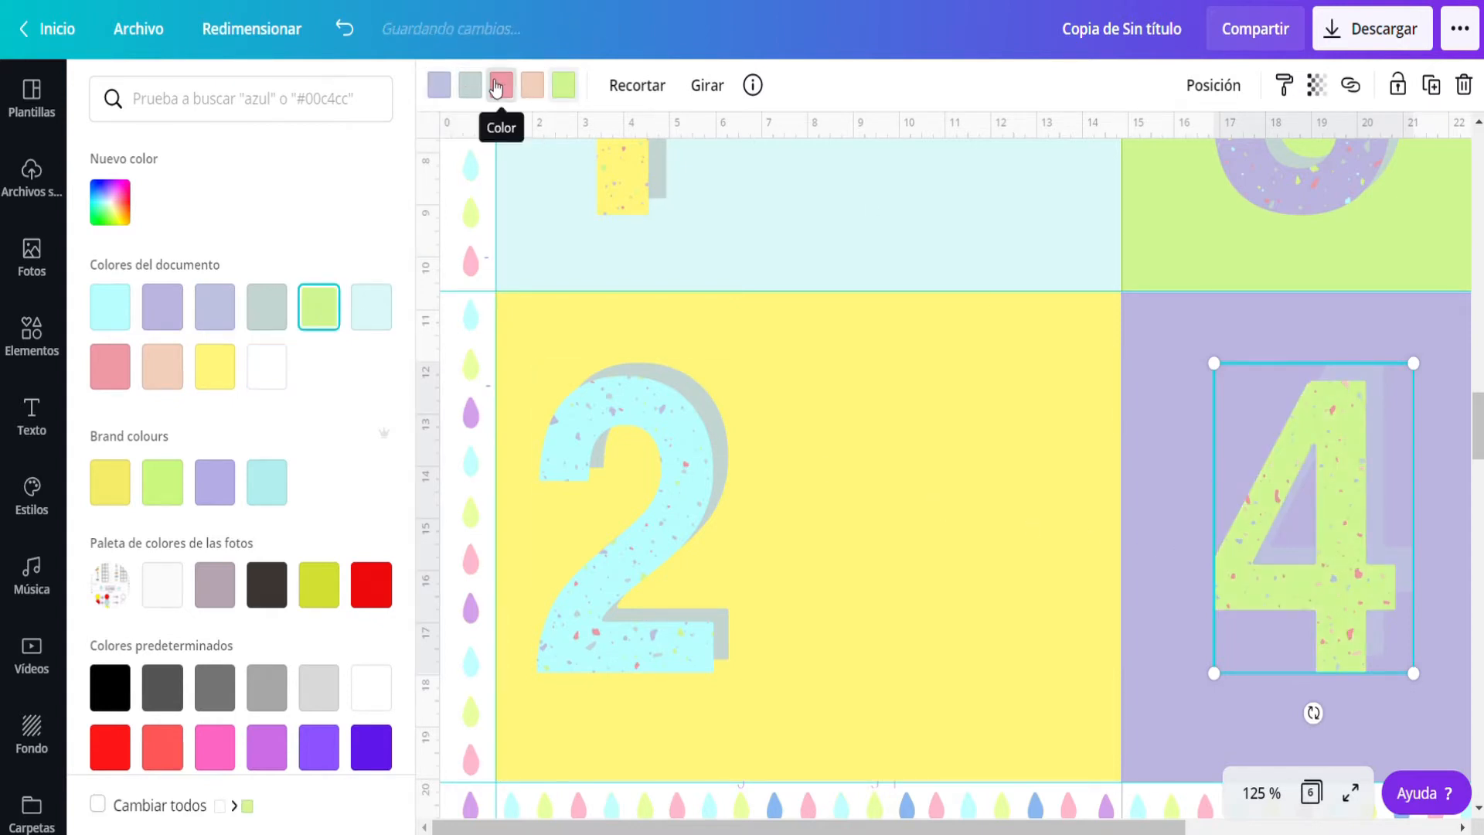
left_click(472, 91)
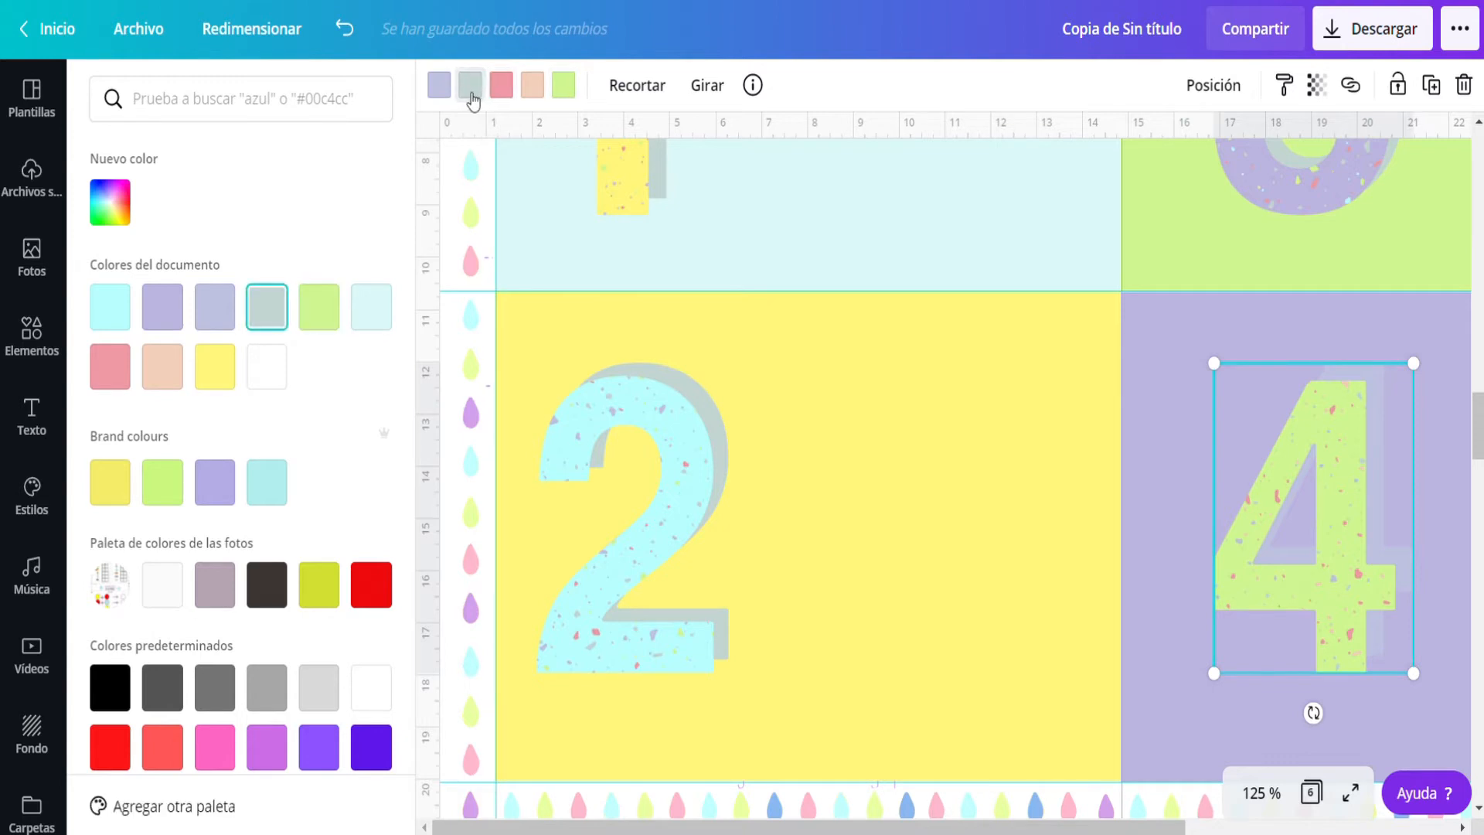
left_click(438, 93)
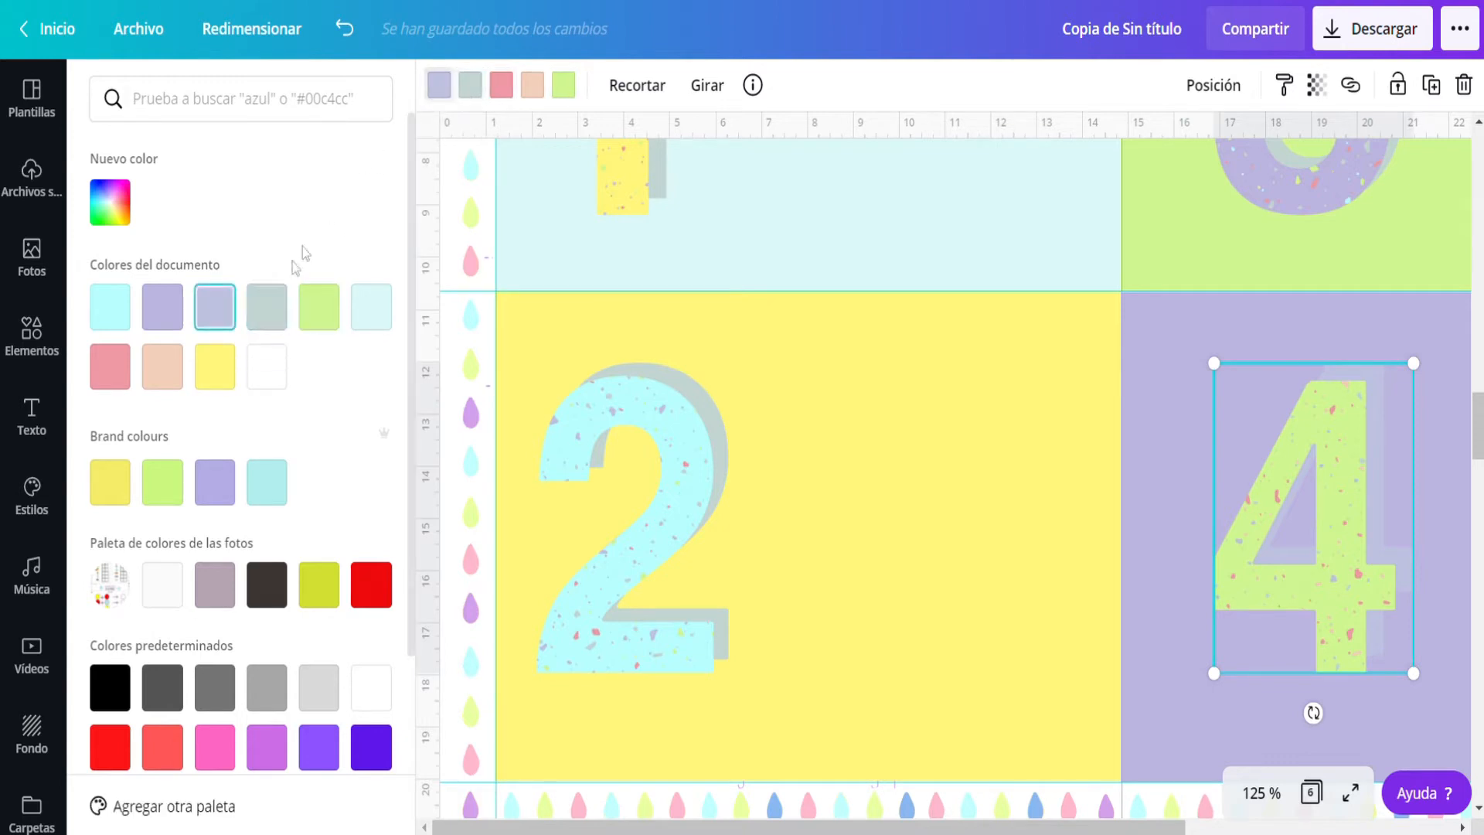
left_click(283, 309)
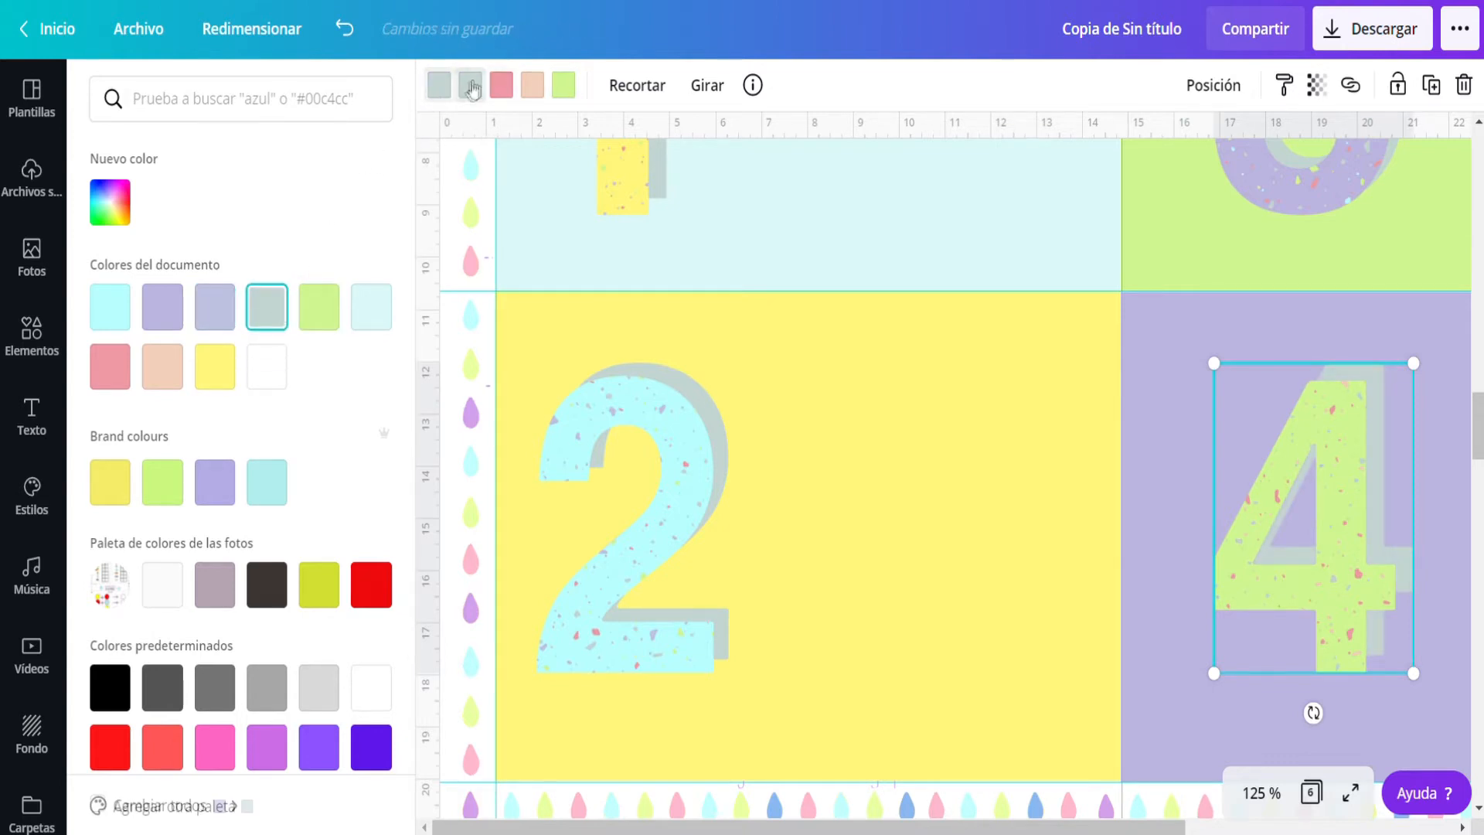
Change number 4's grey-green speckles to the document's lilac and its peach speckles to light blue.
left_click(161, 306)
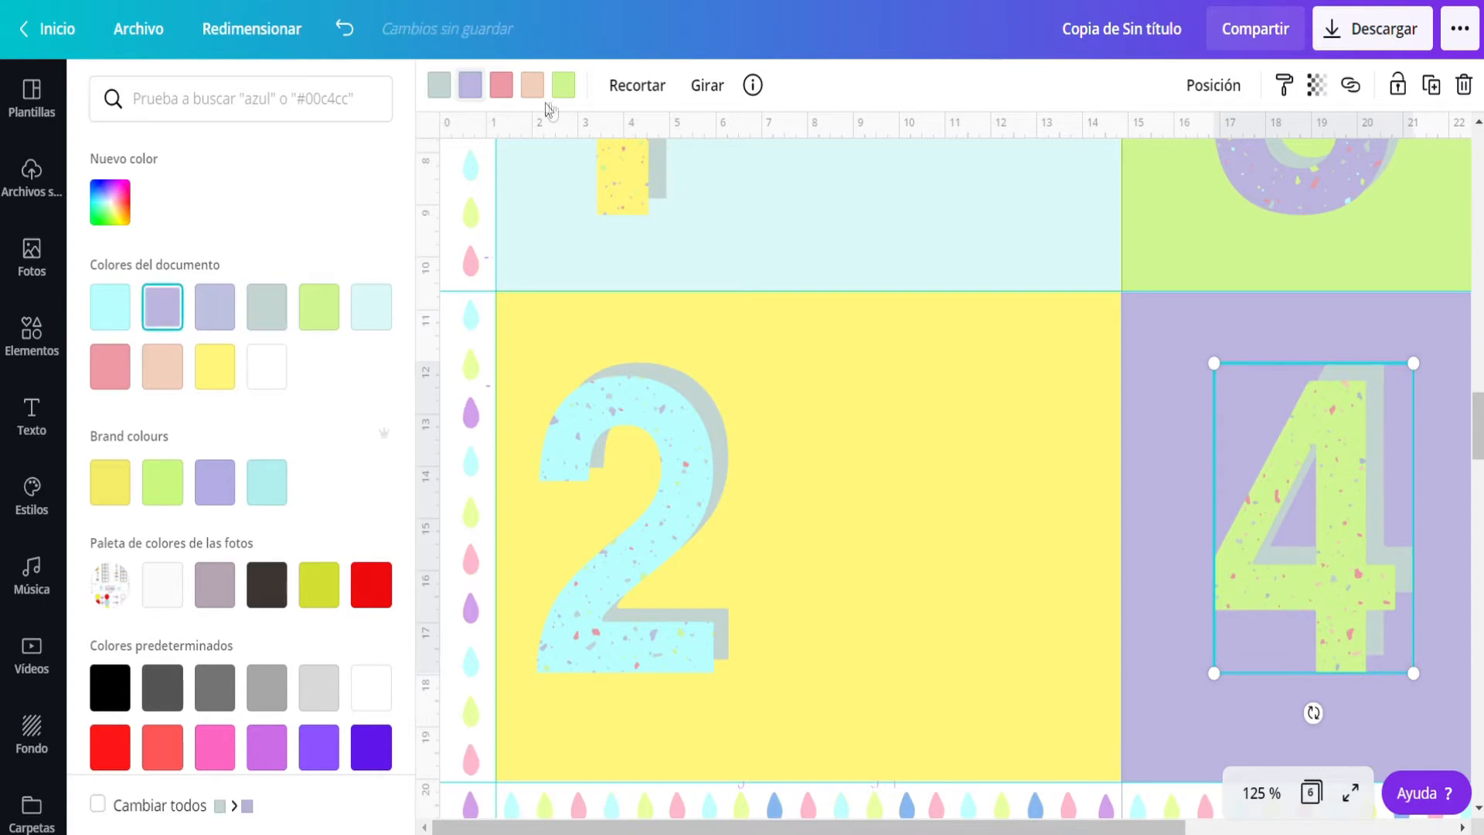
left_click(538, 97)
left_click(221, 376)
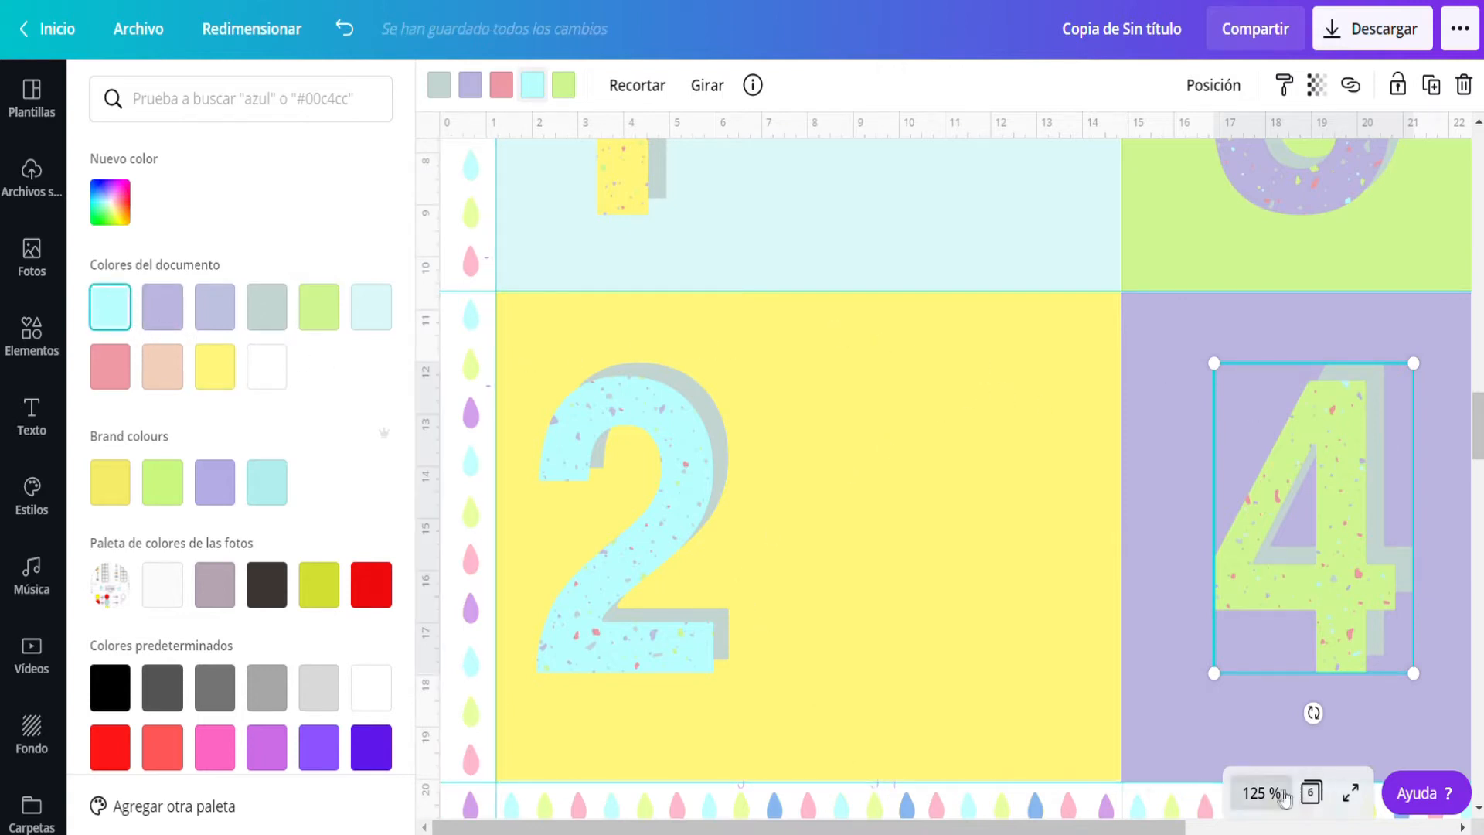
Search the elements library for "gota" and look through the graphics.
left_click(1261, 792)
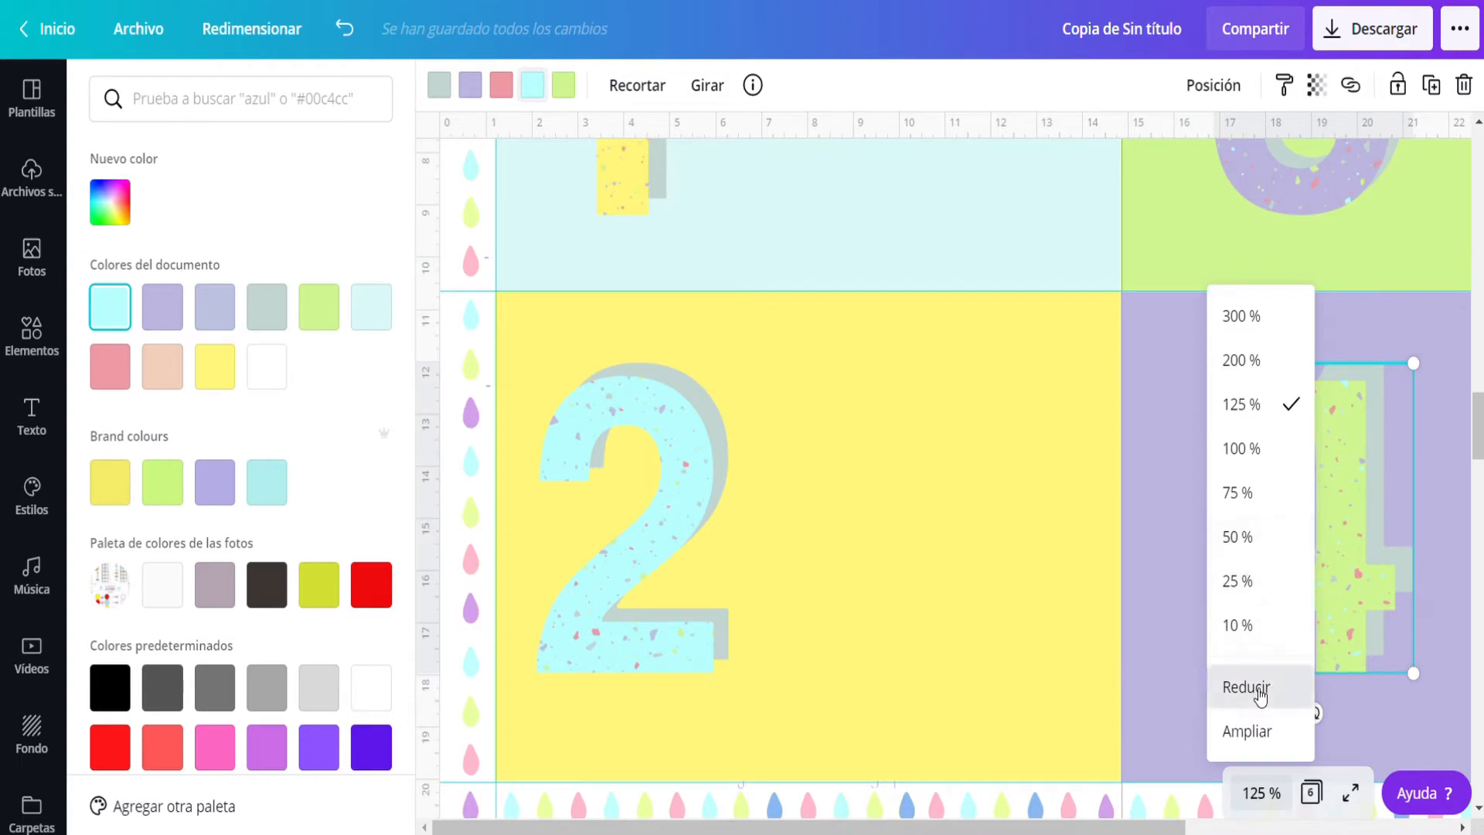
left_click(1268, 688)
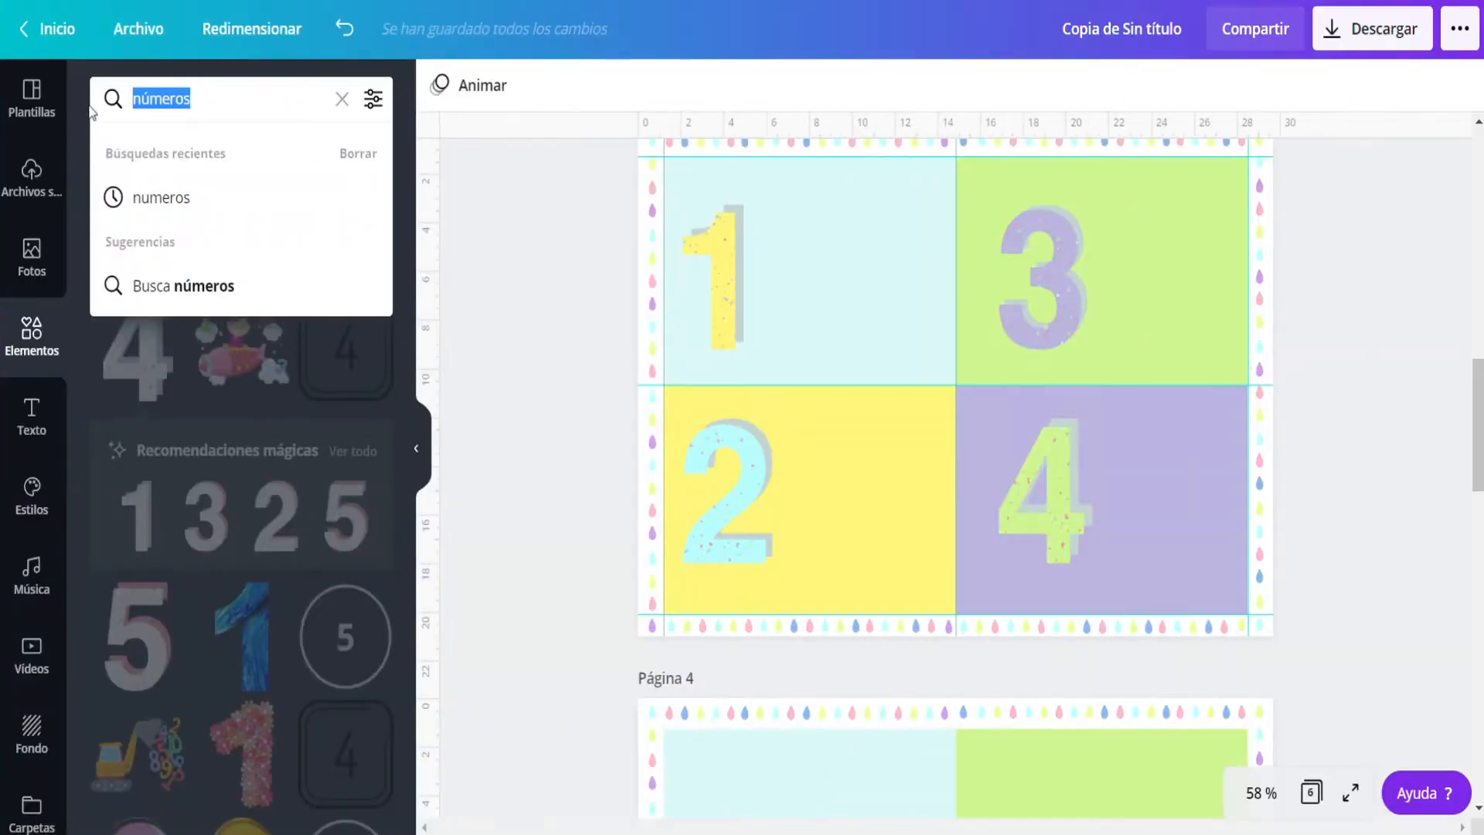
type("go")
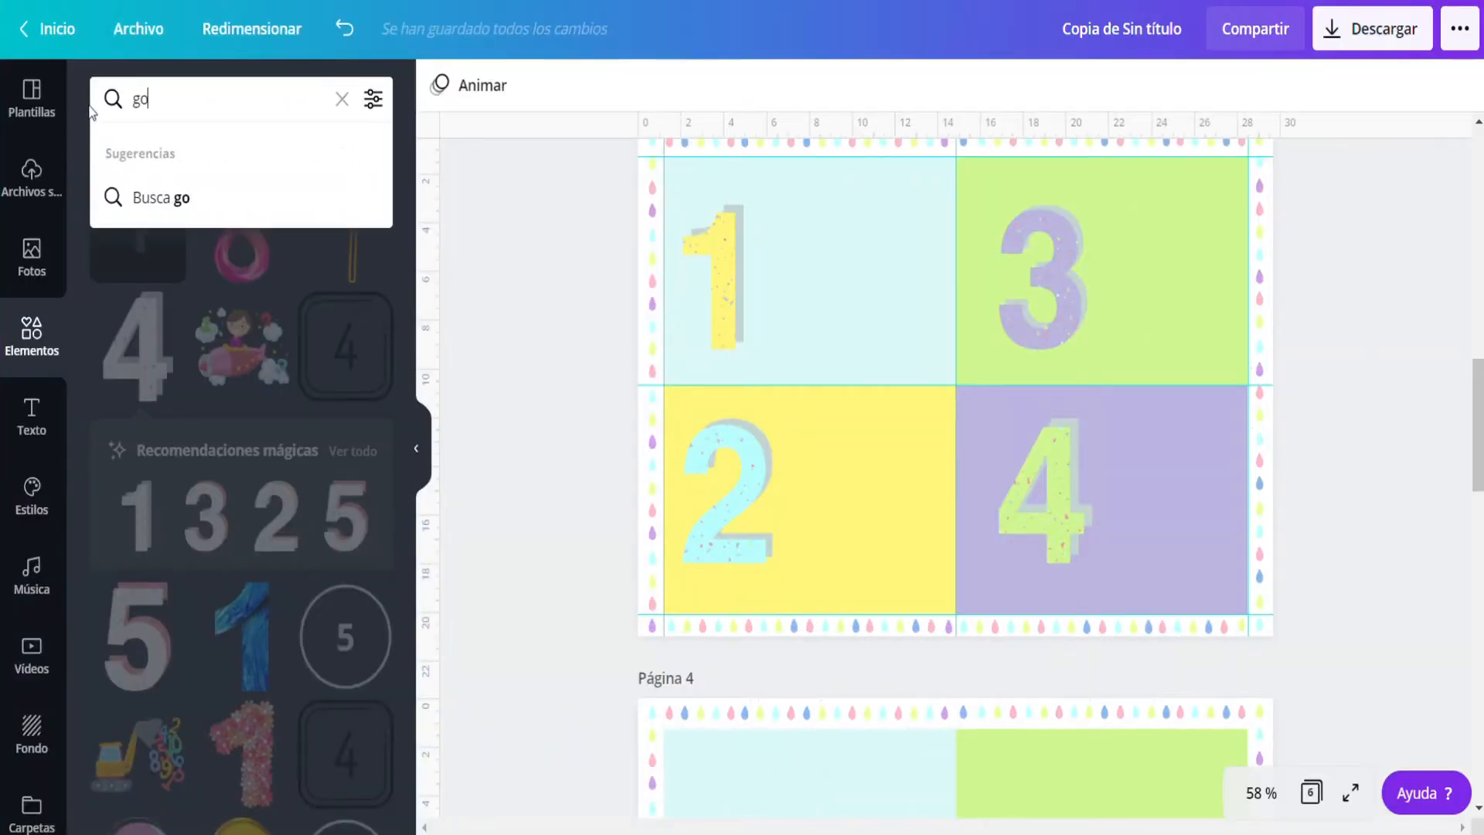
type("ta")
key("Return")
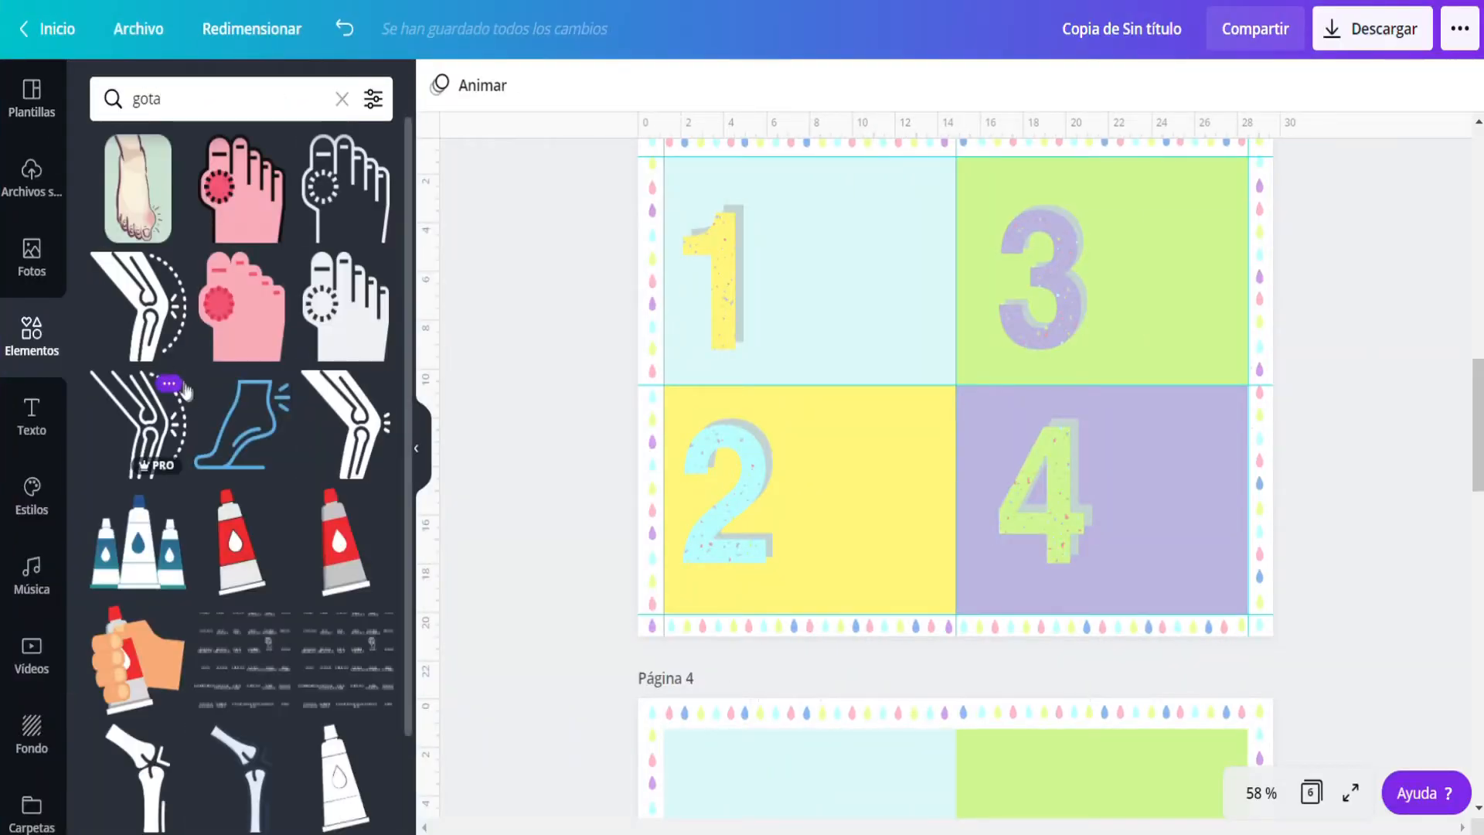
scroll(230, 450, "down", 2)
scroll(231, 450, "up", 2)
Search the elements library for "rain drop" instead.
left_click(133, 99)
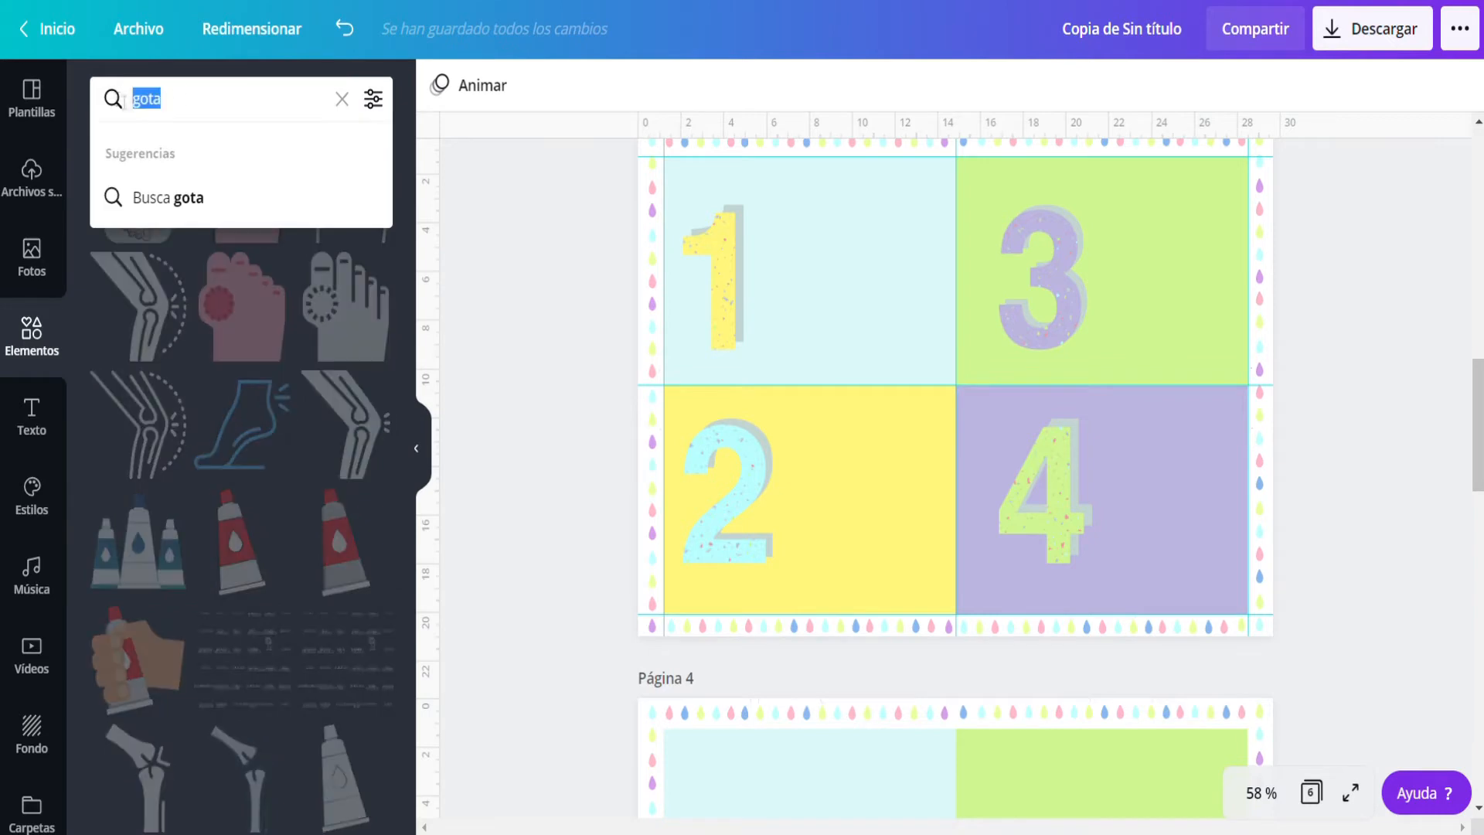
type("rain dr")
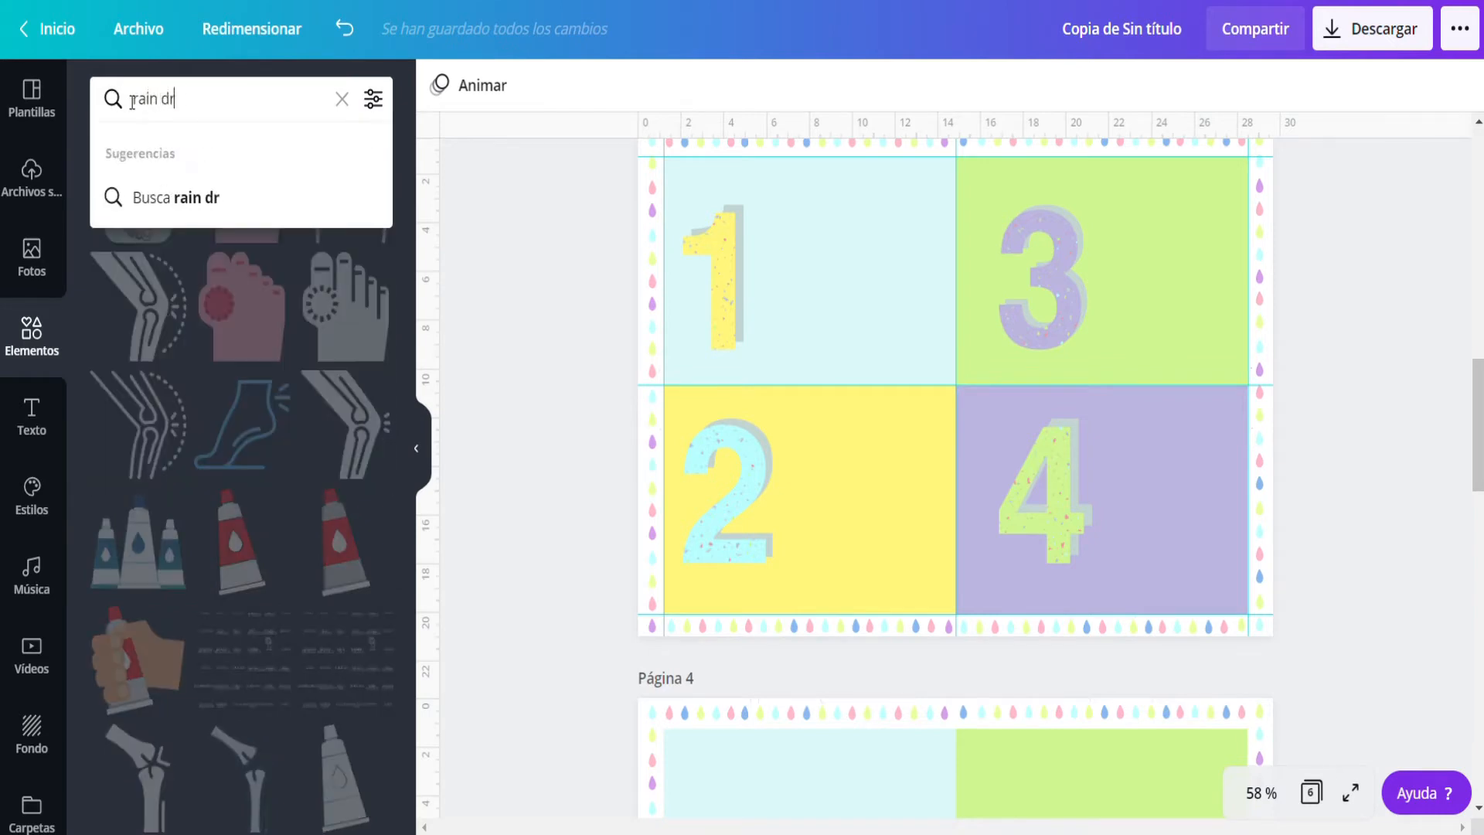
type("op")
key("Return")
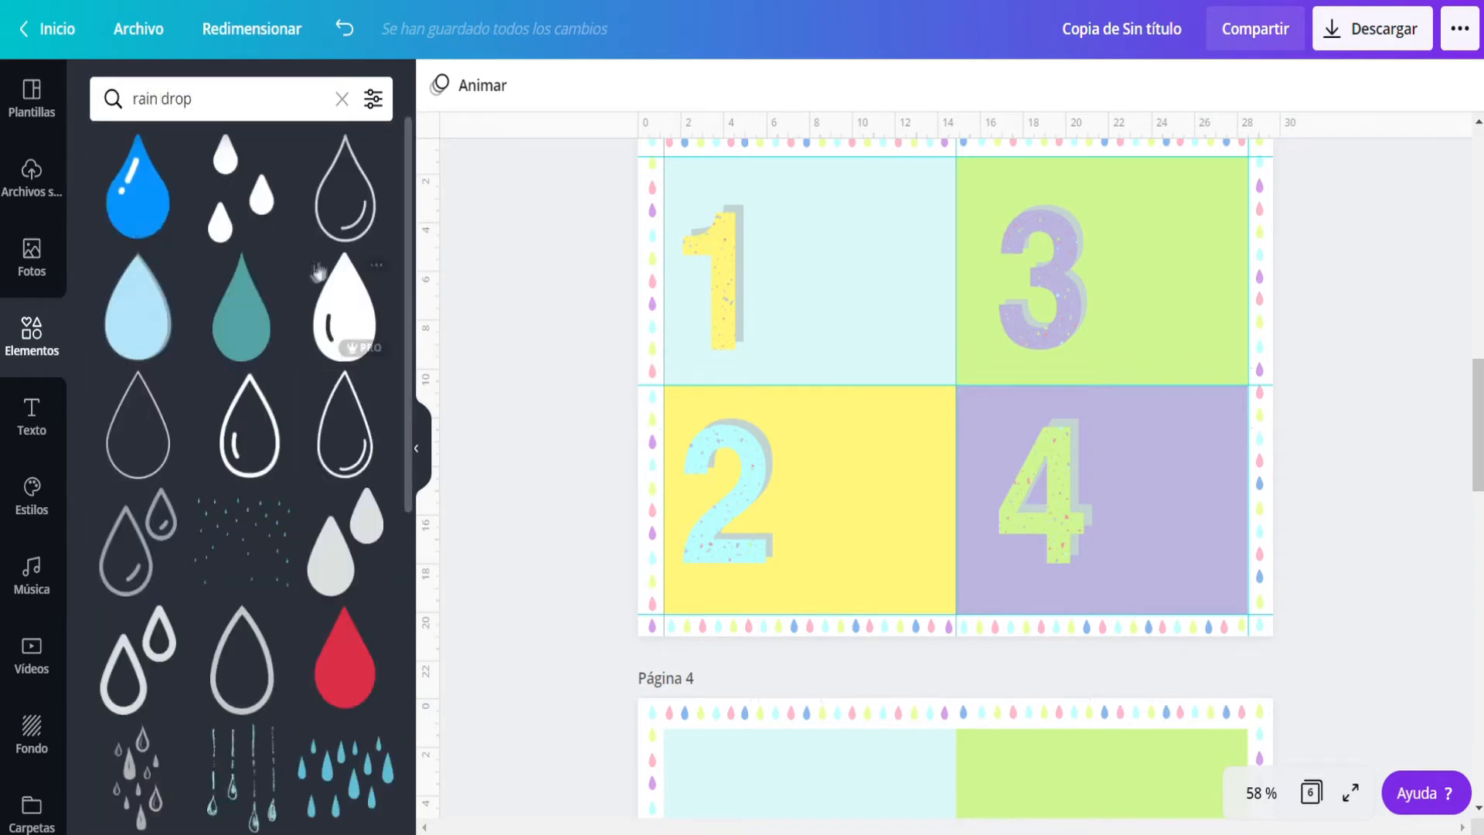
Try the dark-outlined light blue drop beside number 1 on page 3, and delete it.
left_click(137, 313)
scroll(958, 627, "up", 4)
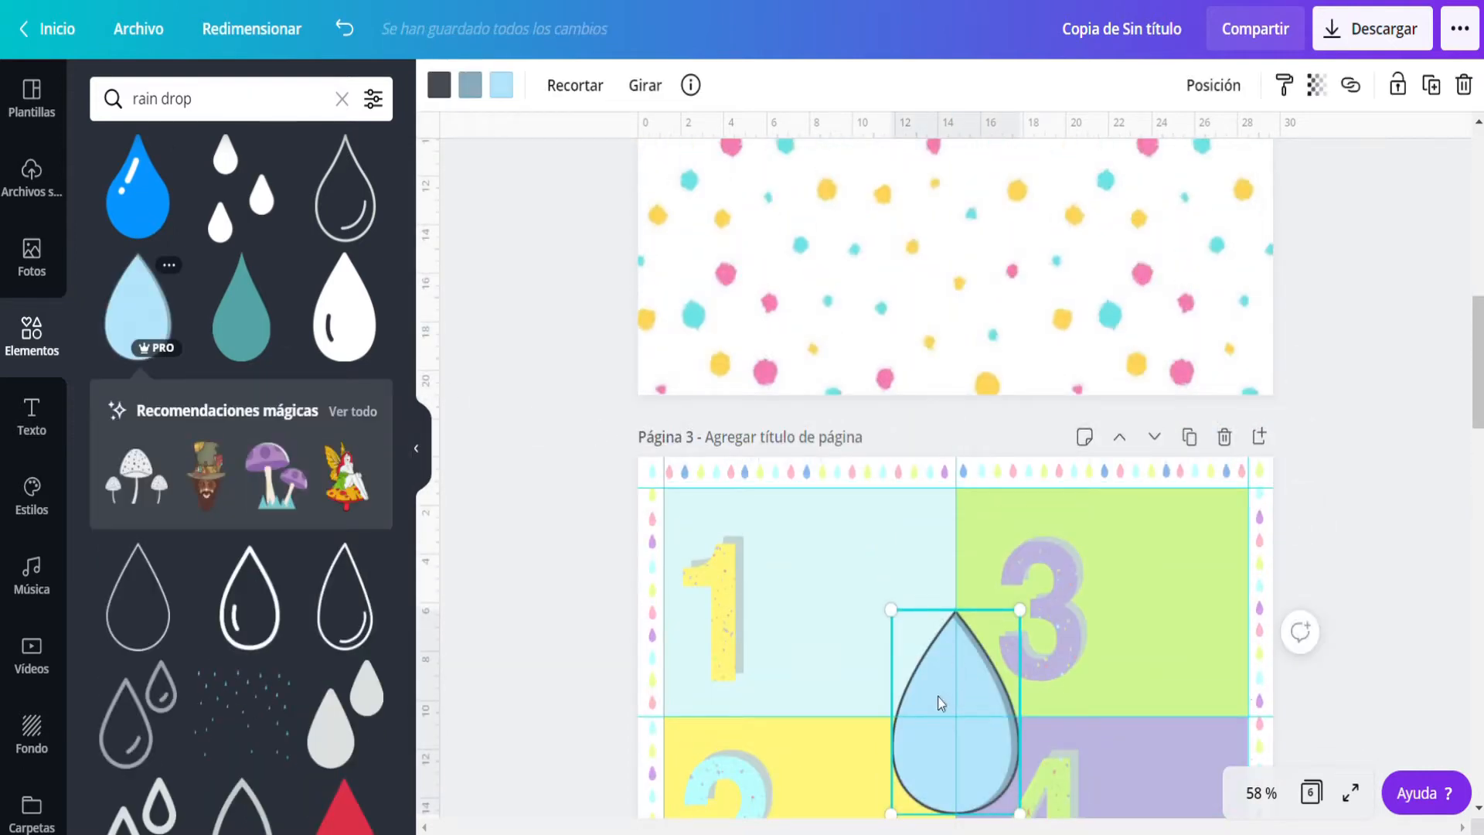
left_click_drag(941, 702, 843, 607)
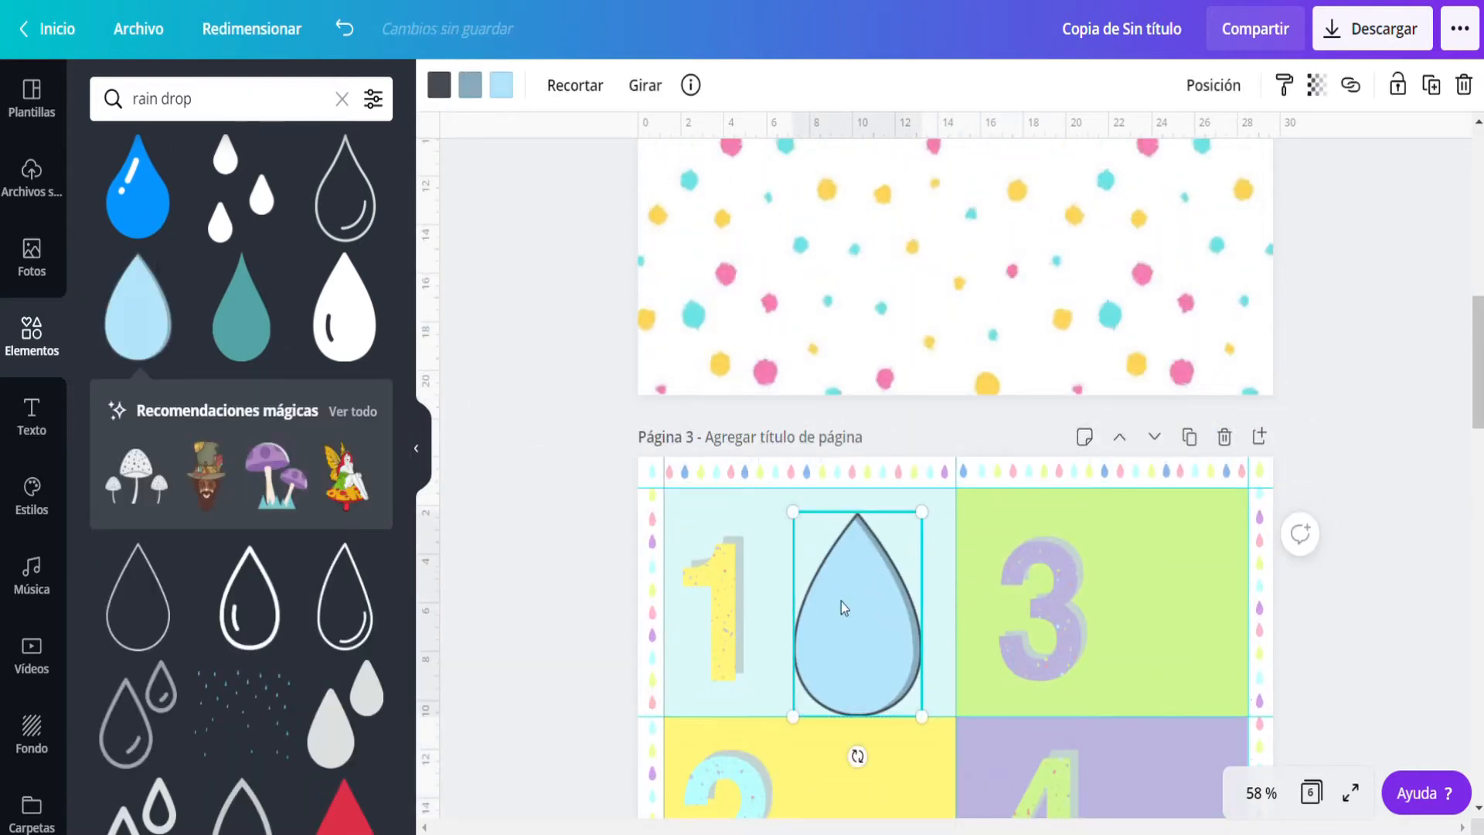
key("Delete")
Insert the two-tone blue drop, shrink it to about 4 x 5.6 cm, and place it beside number 1, vertically centred with it.
scroll(340, 603, "down", 5)
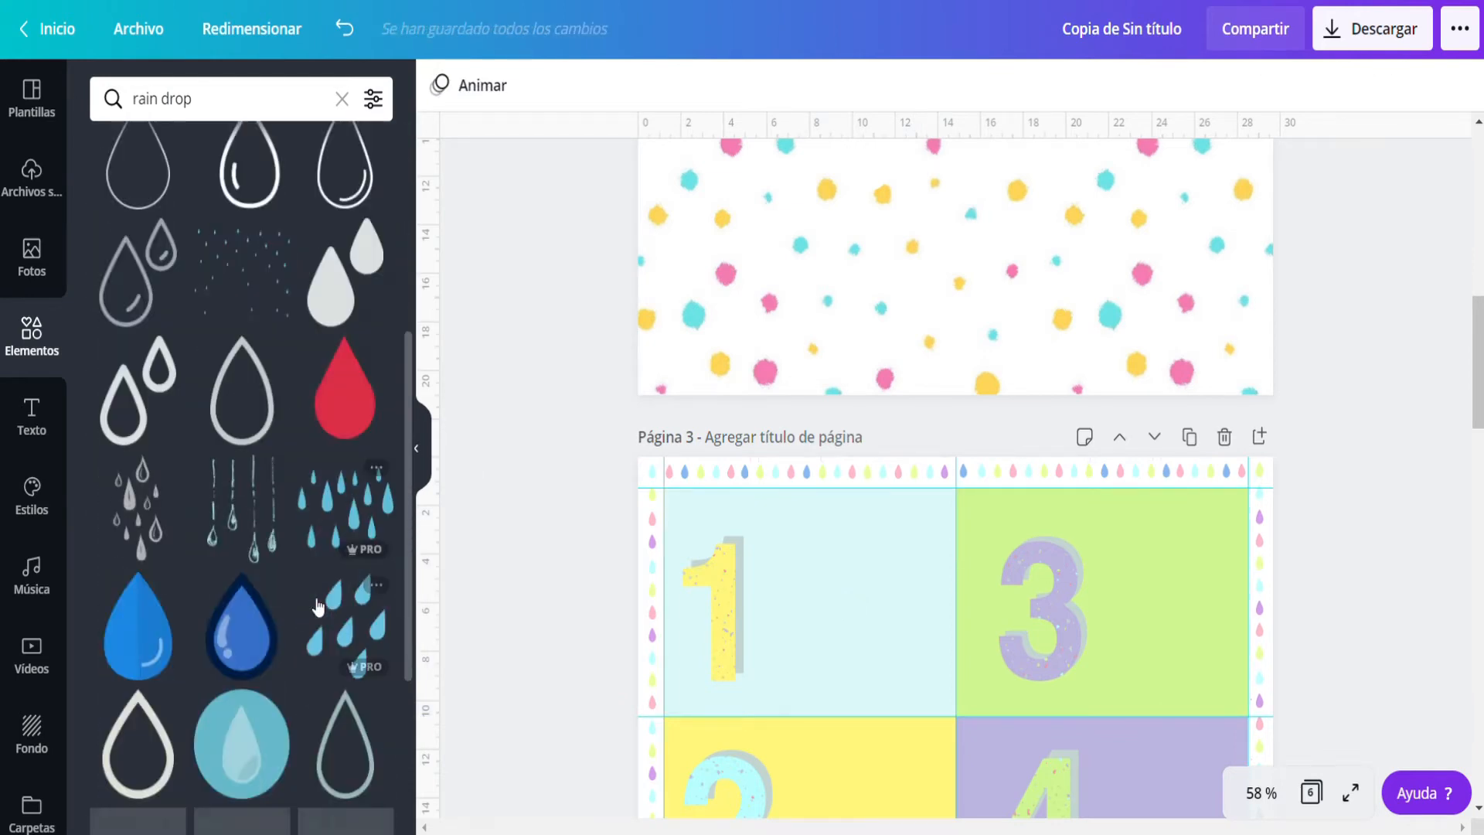
scroll(317, 607, "down", 2)
left_click(139, 518)
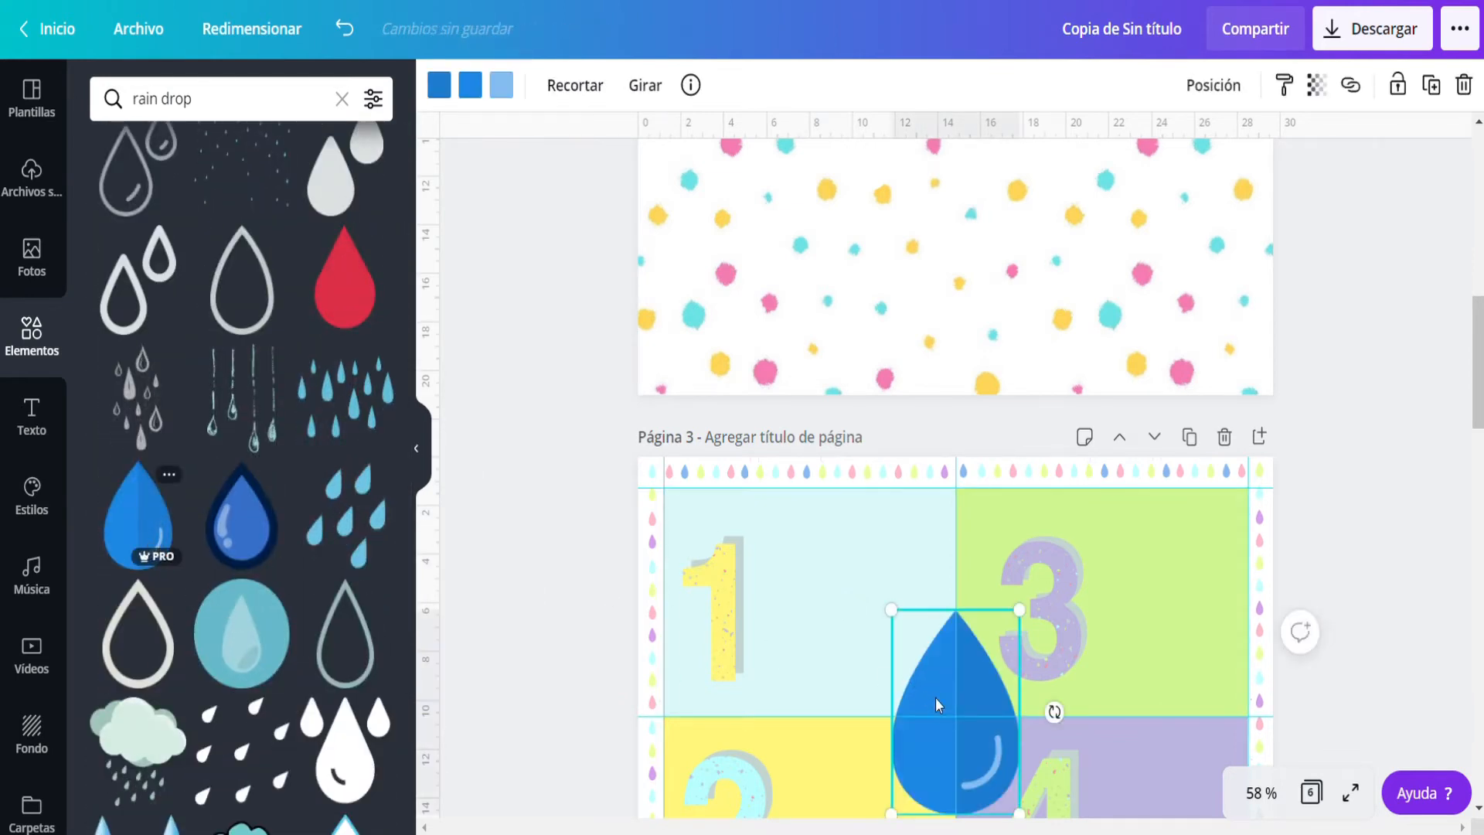
left_click_drag(937, 704, 837, 601)
left_click_drag(924, 525, 883, 580)
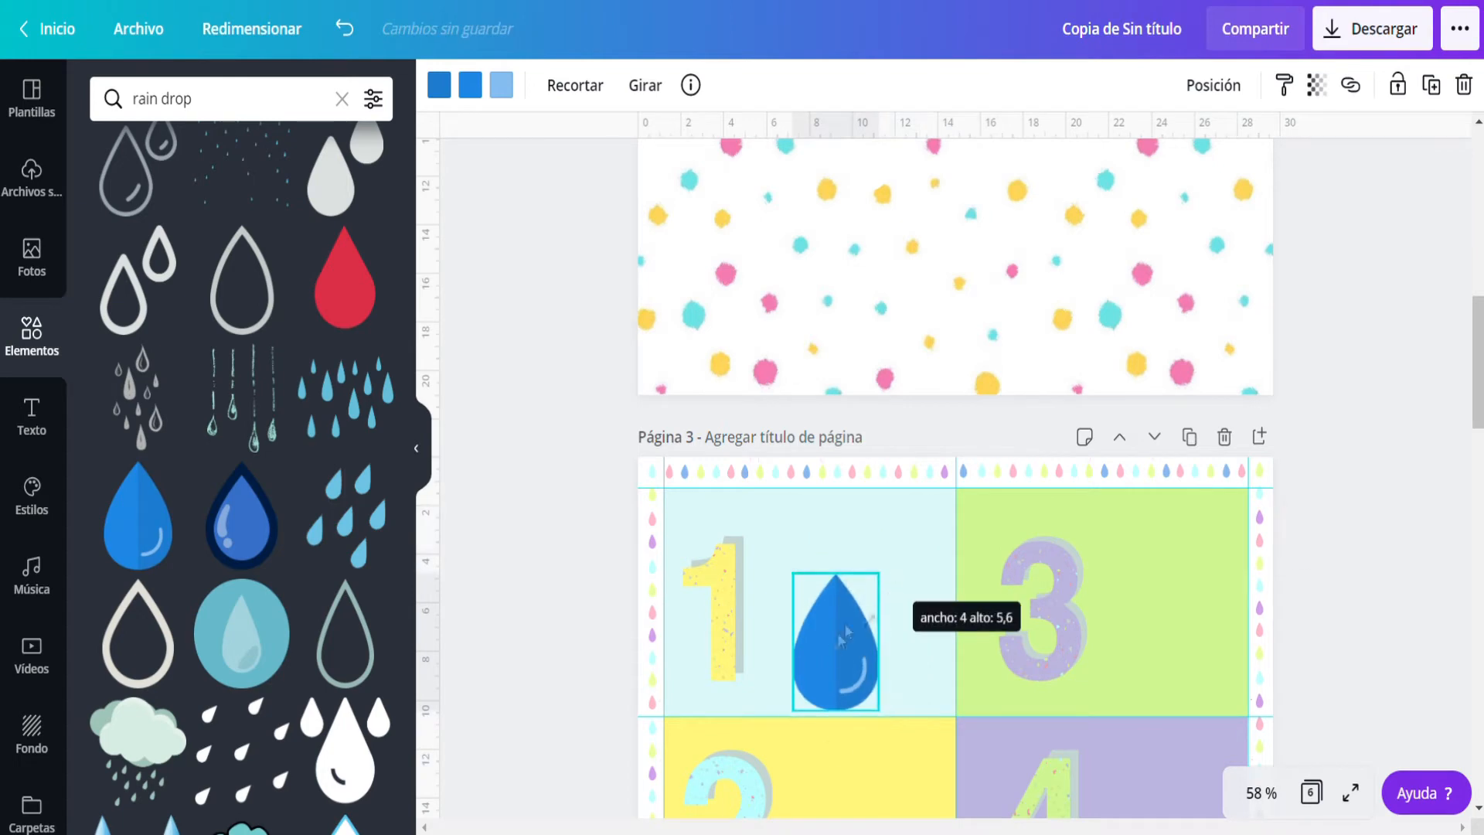
left_click_drag(835, 672, 851, 649)
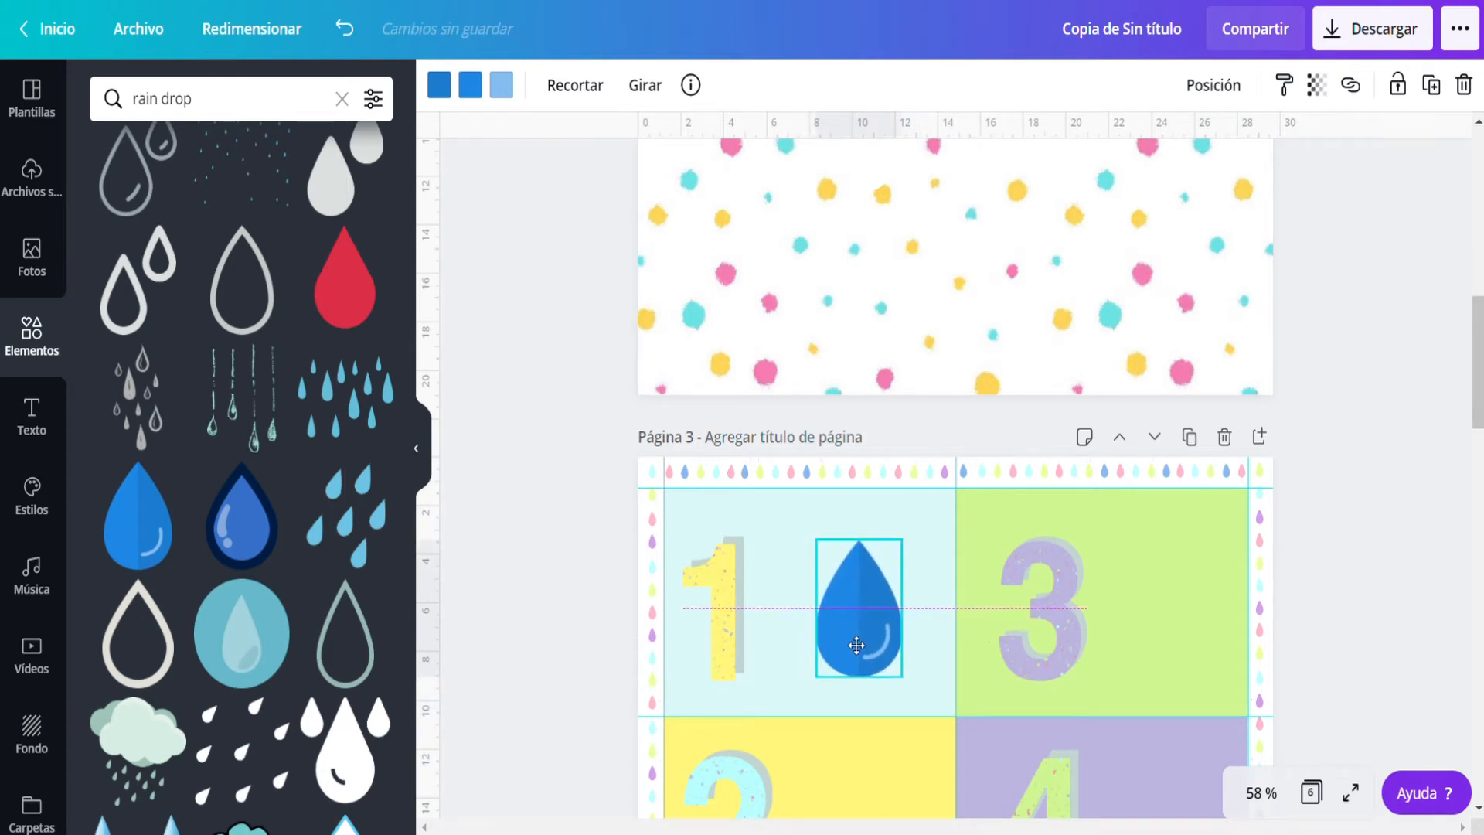
Recolour the drop's darker half with the custom turquoise #1DB0D0 and its lighter half with #1ED3E5.
left_click(439, 85)
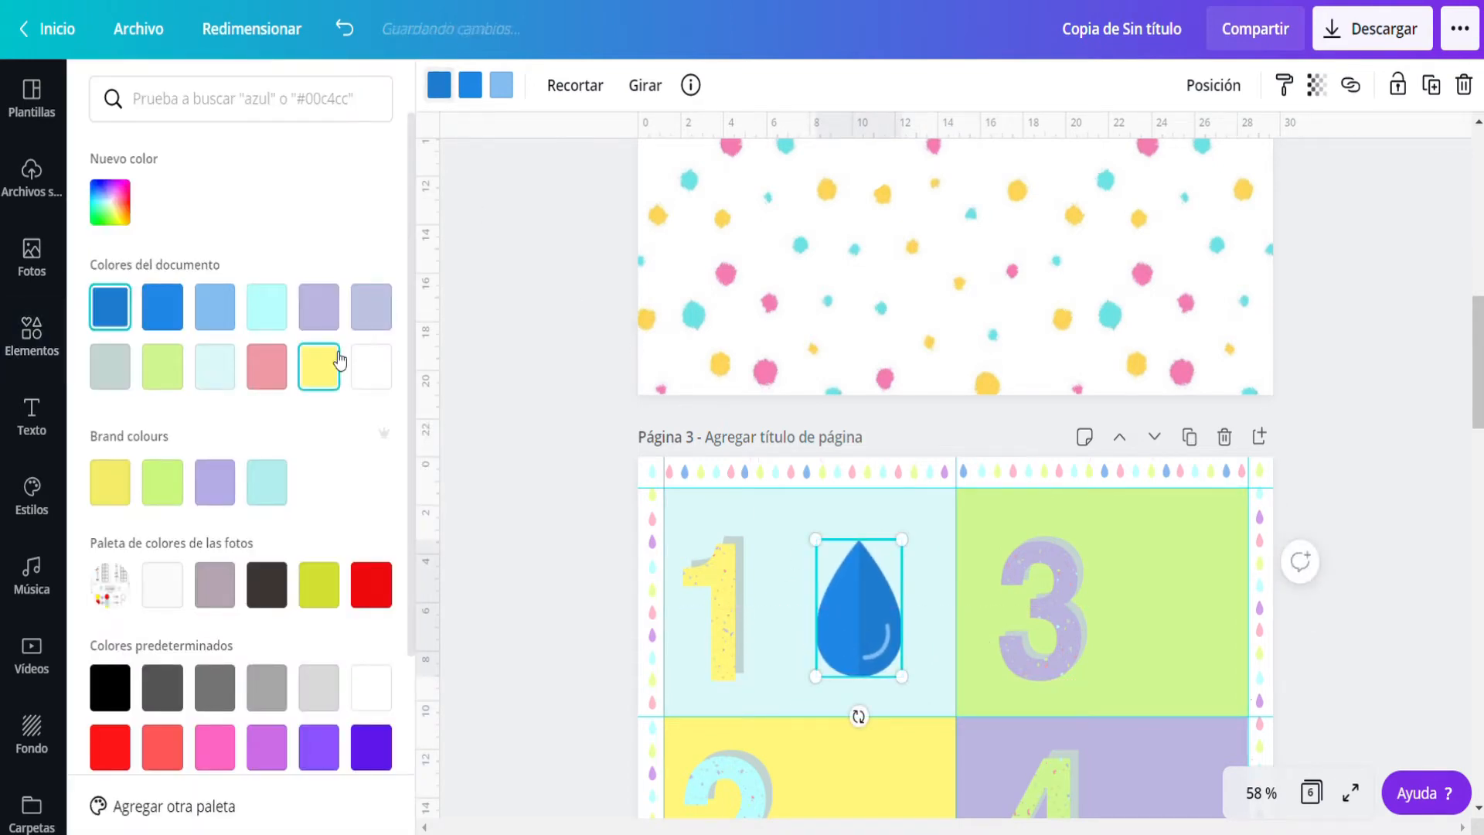
left_click(130, 210)
left_click_drag(250, 396, 249, 400)
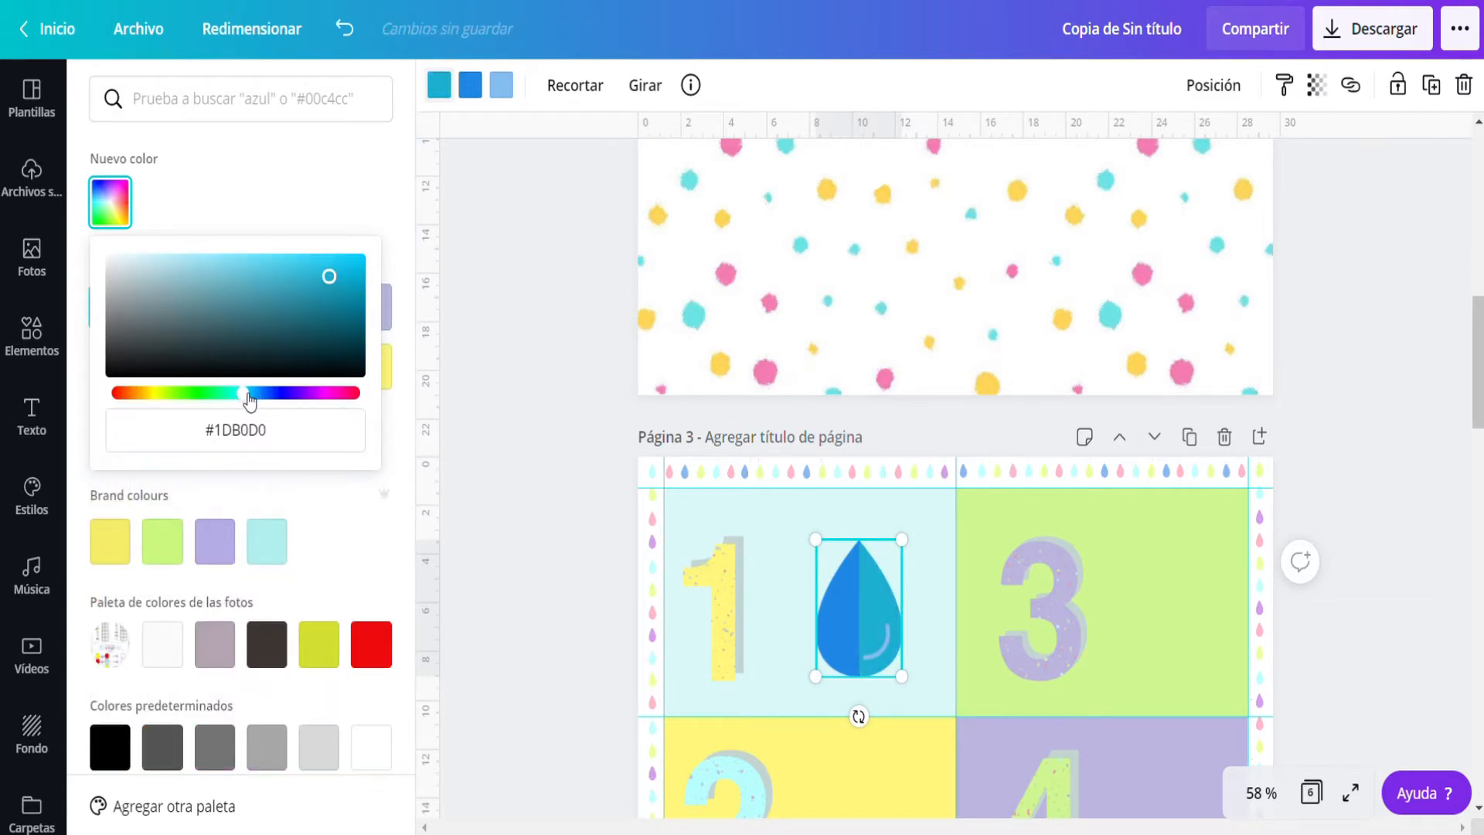
left_click(478, 89)
left_click(113, 206)
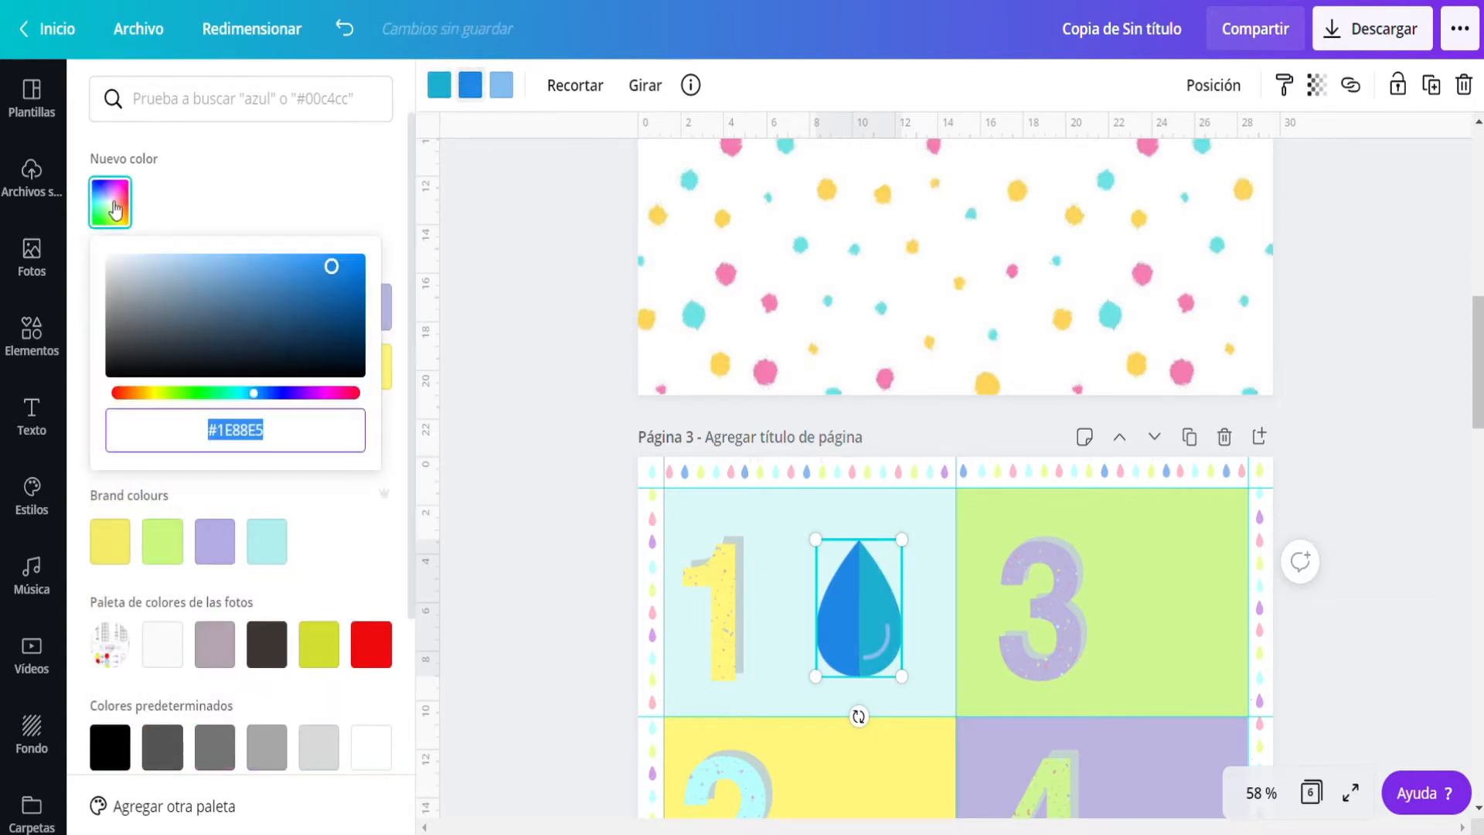
left_click_drag(254, 394, 248, 398)
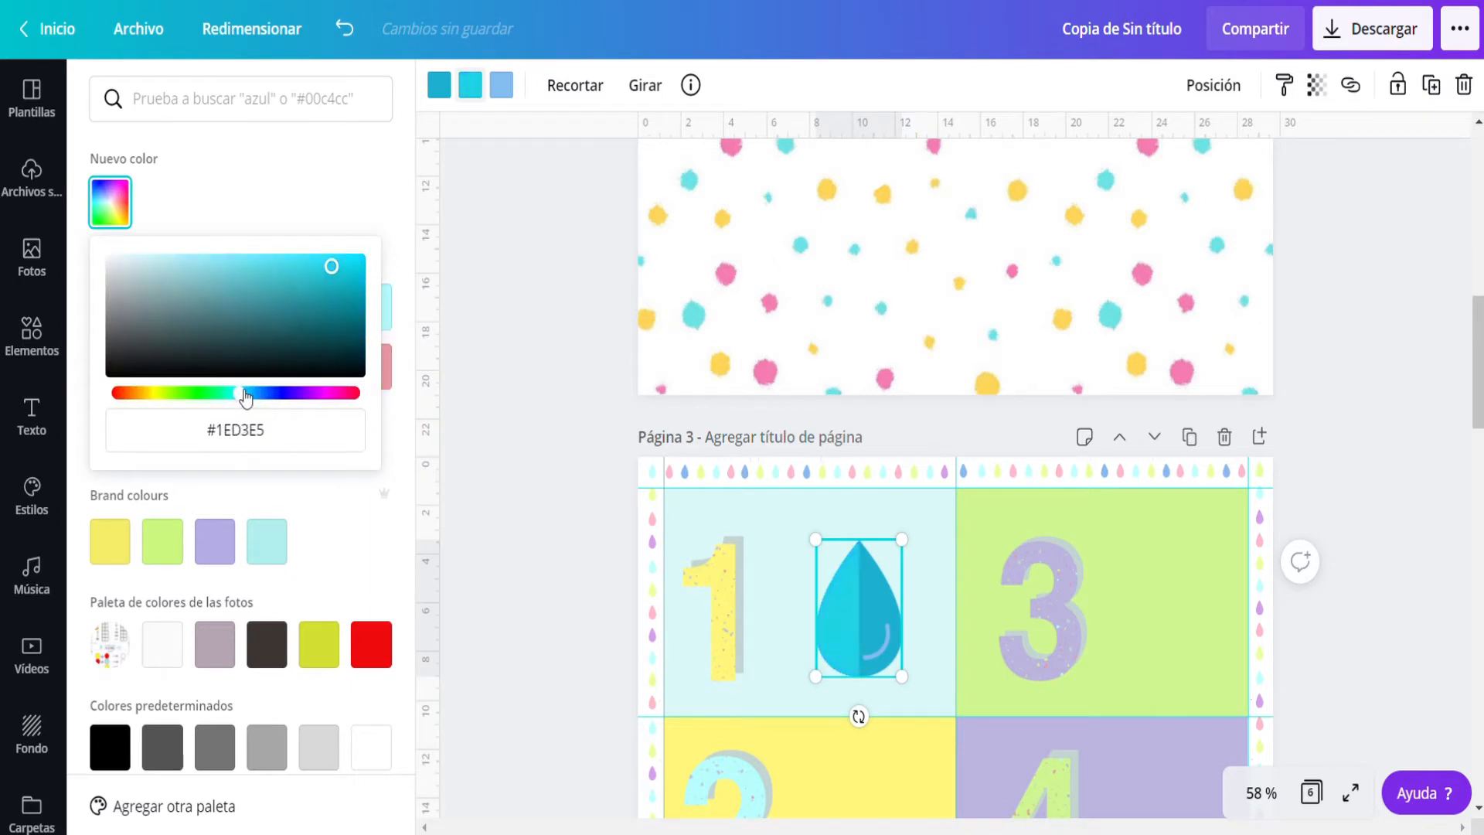
Change the drop's highlight to the custom colour #85E2EF.
left_click(501, 85)
left_click(109, 206)
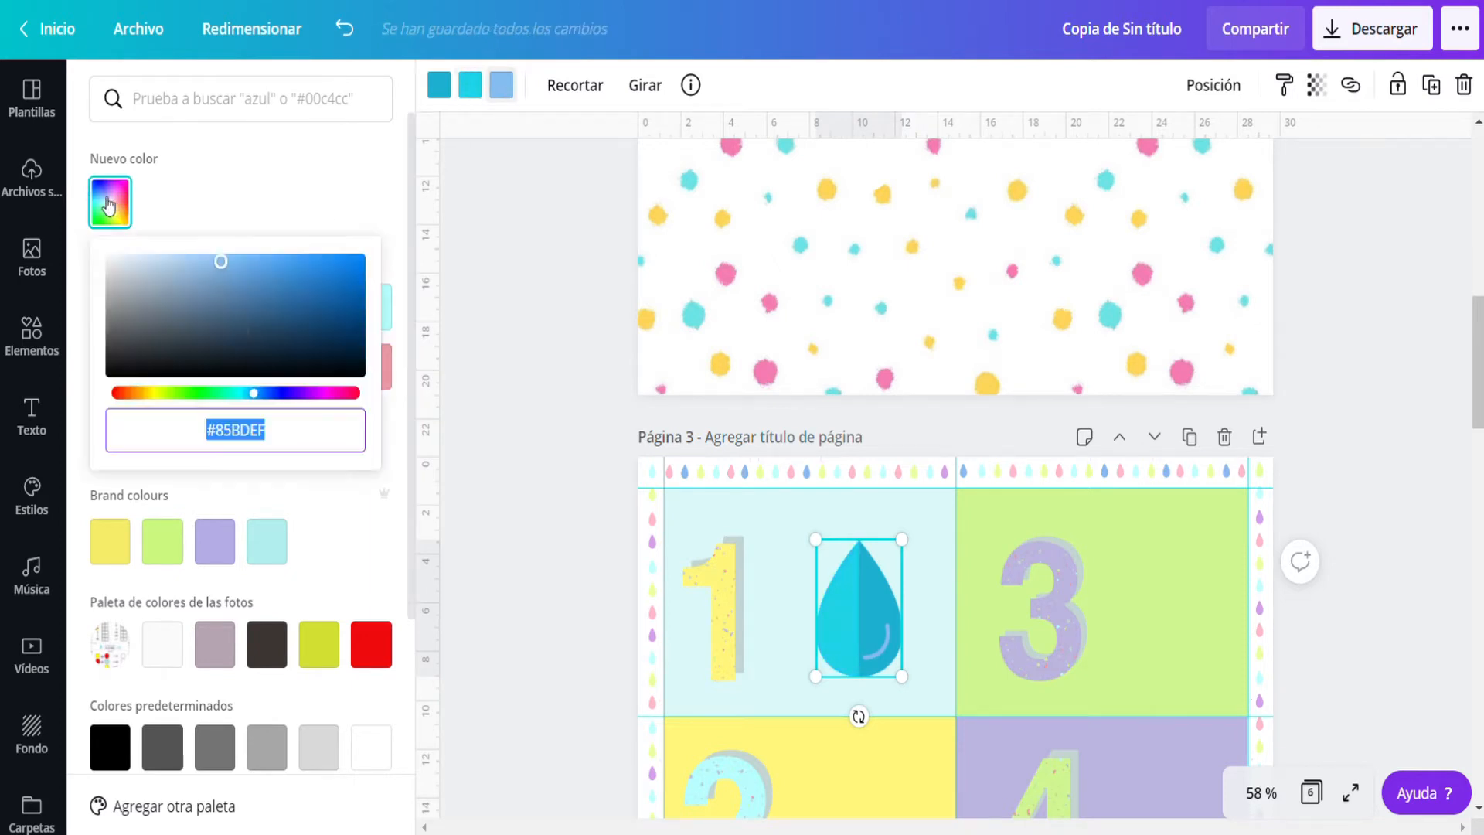
left_click_drag(254, 399, 250, 396)
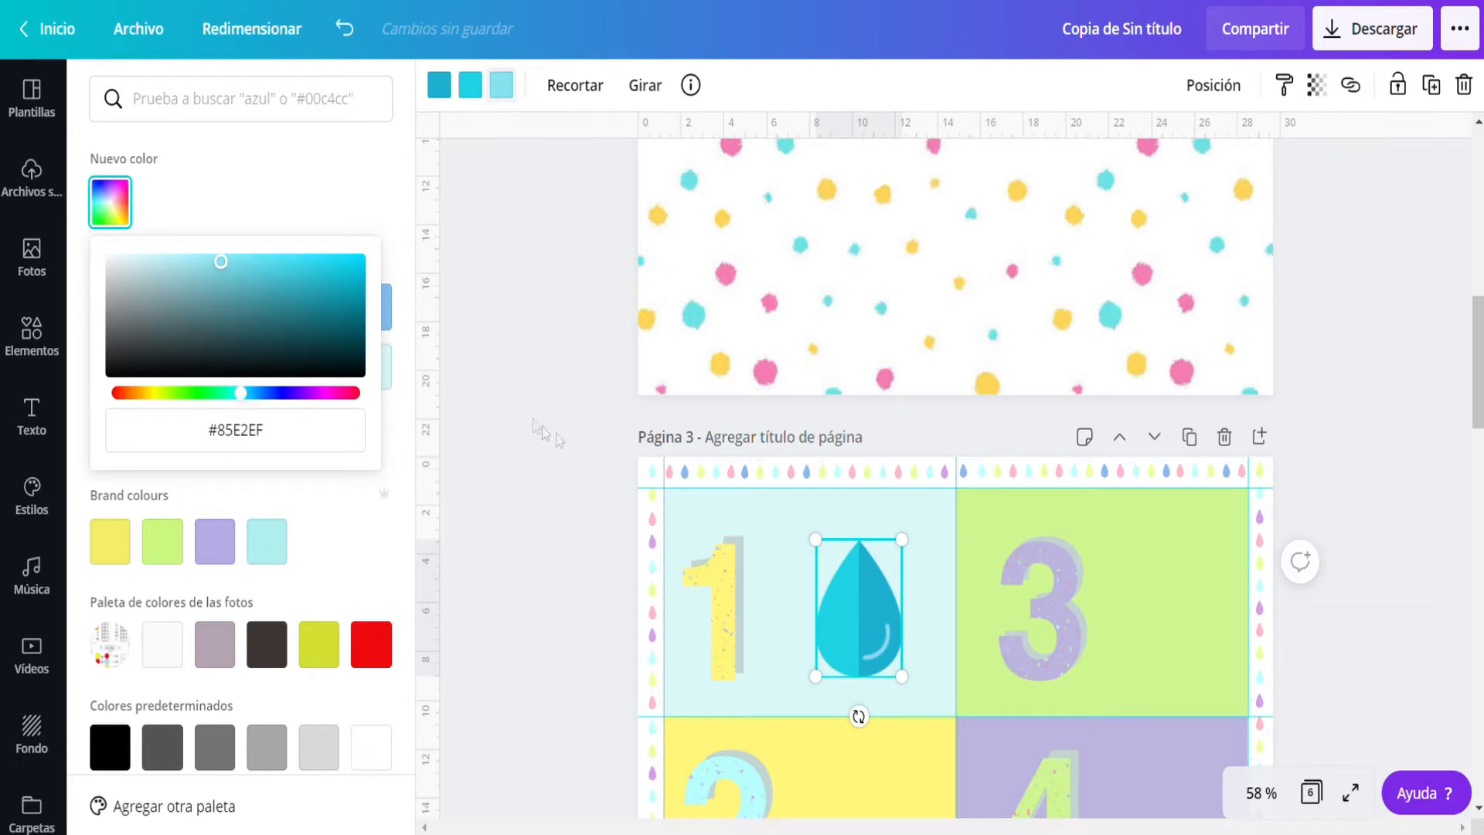
left_click(587, 510)
Duplicate the turquoise drop beside number 1.
scroll(734, 433, "down", 4)
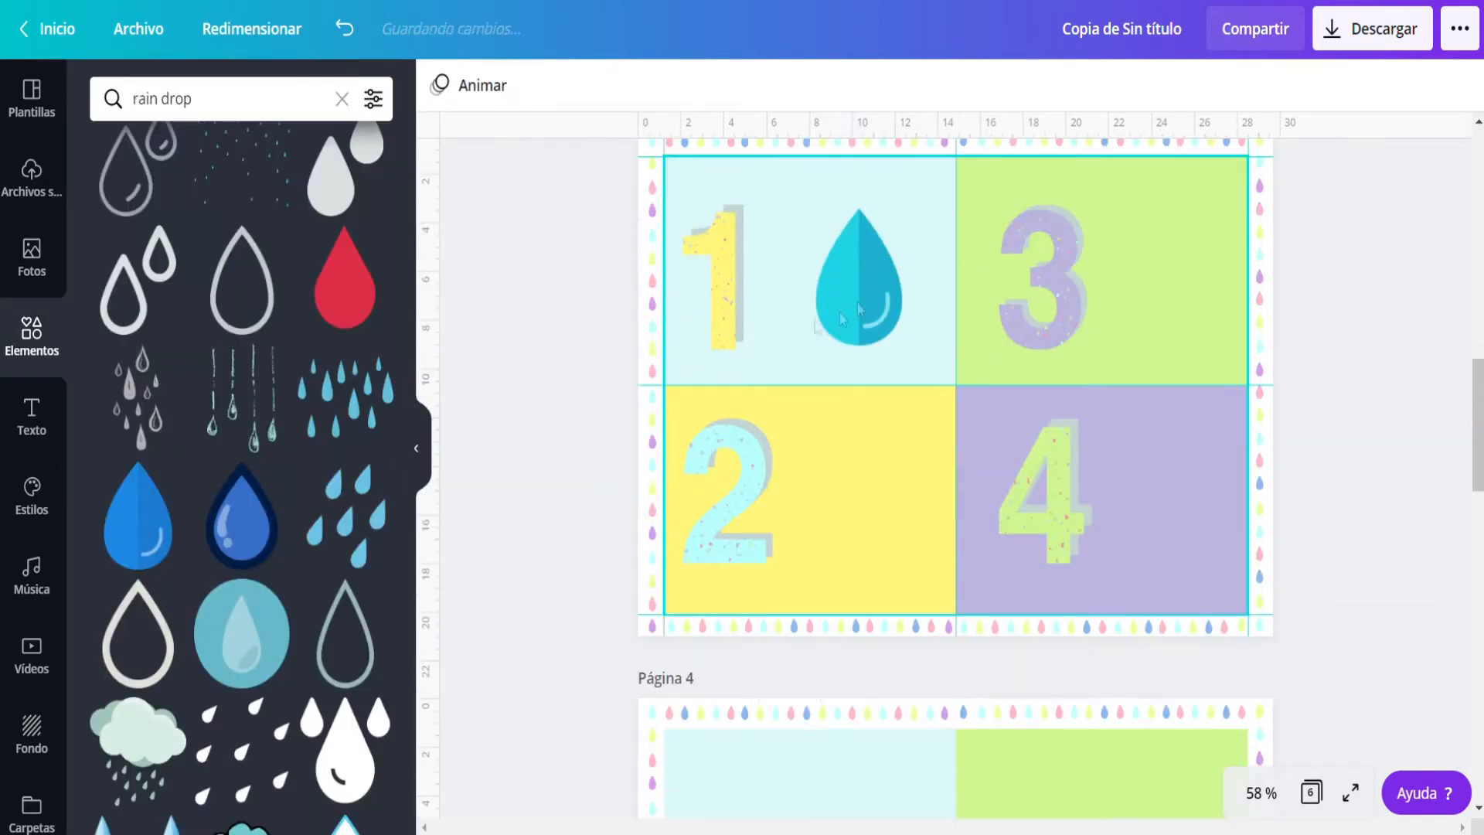
left_click(862, 304)
left_click(1432, 87)
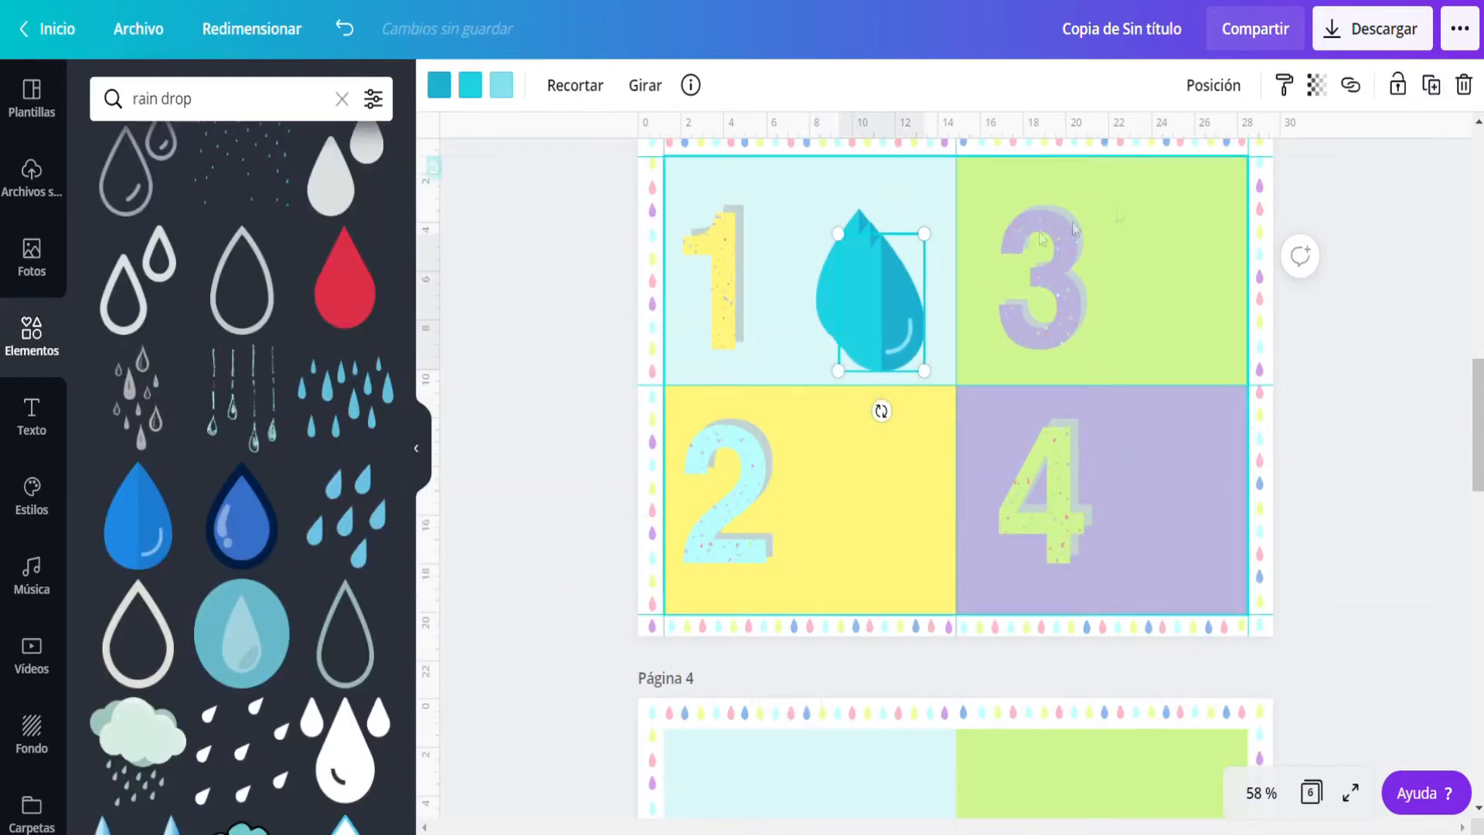
Move the duplicated drop into number 2's yellow square, shrink it, duplicate it, and stagger the two drops diagonally beside the number.
left_click_drag(874, 363, 873, 559)
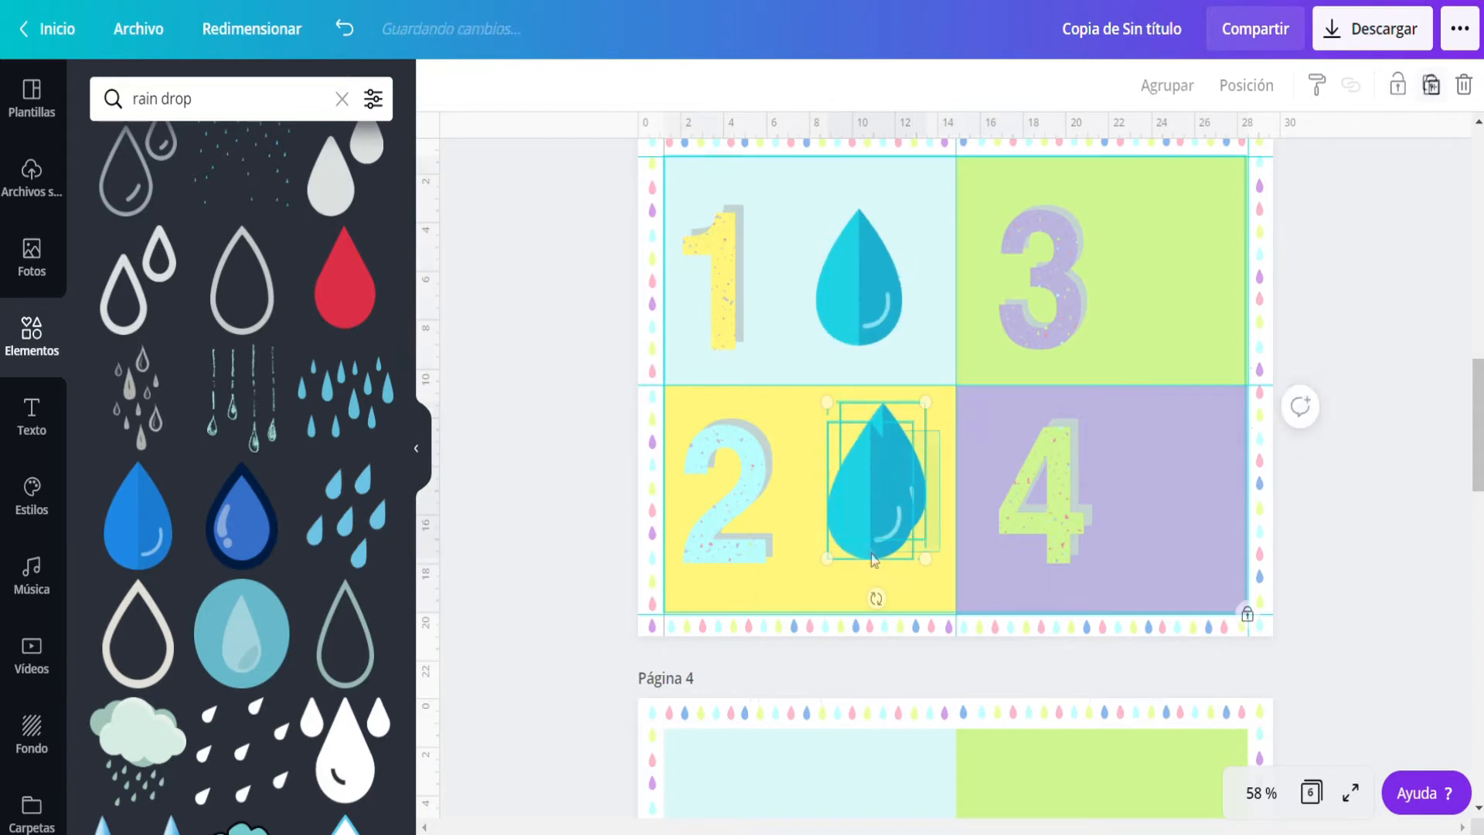
left_click_drag(926, 403, 928, 457)
left_click(937, 510)
left_click_drag(870, 507, 824, 554)
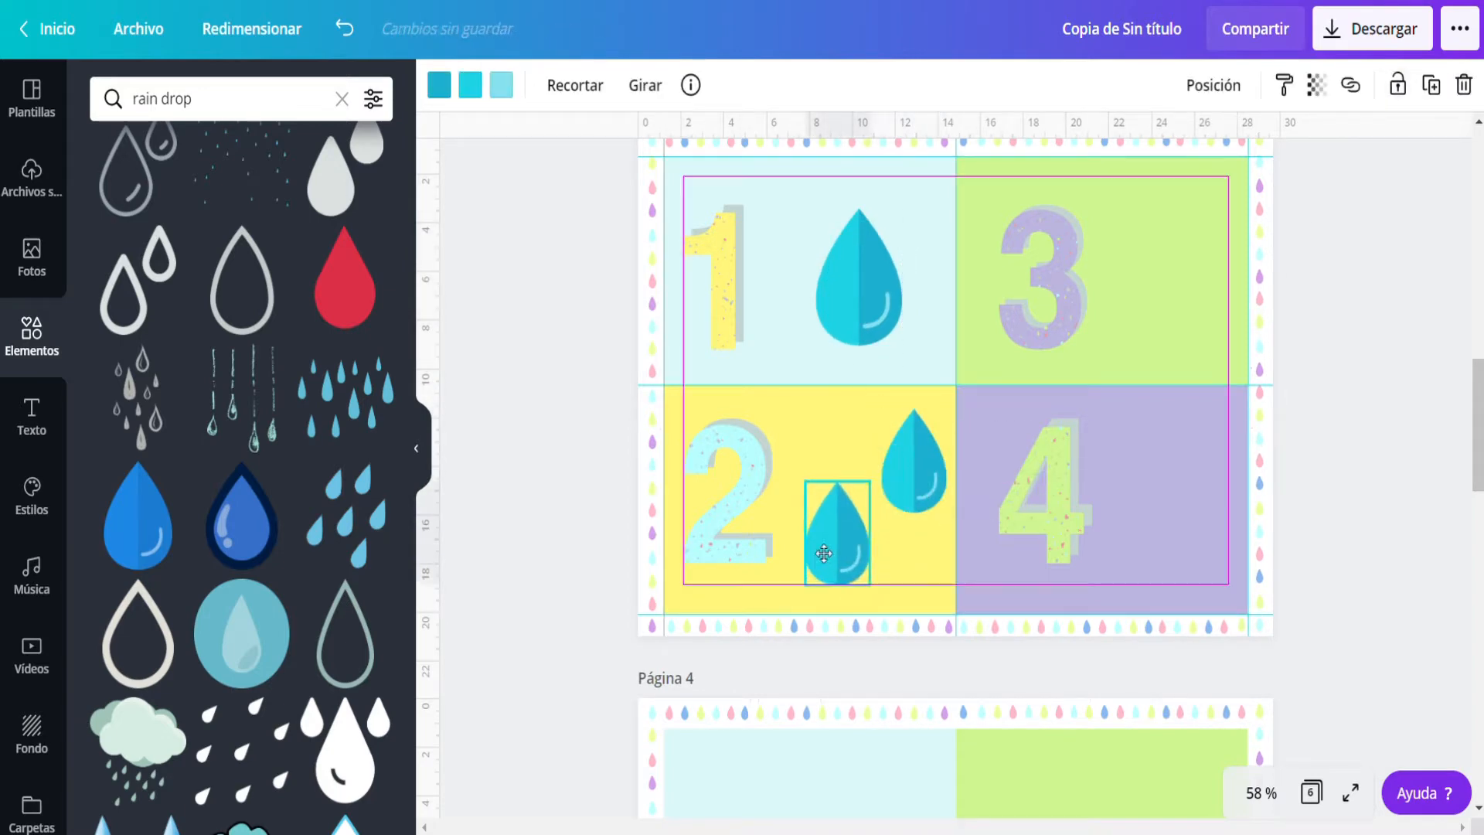
left_click_drag(912, 479, 889, 488)
Duplicate the small turquoise drop until three copies sit beside number 3, two above and one below.
scroll(719, 563, "up", 3)
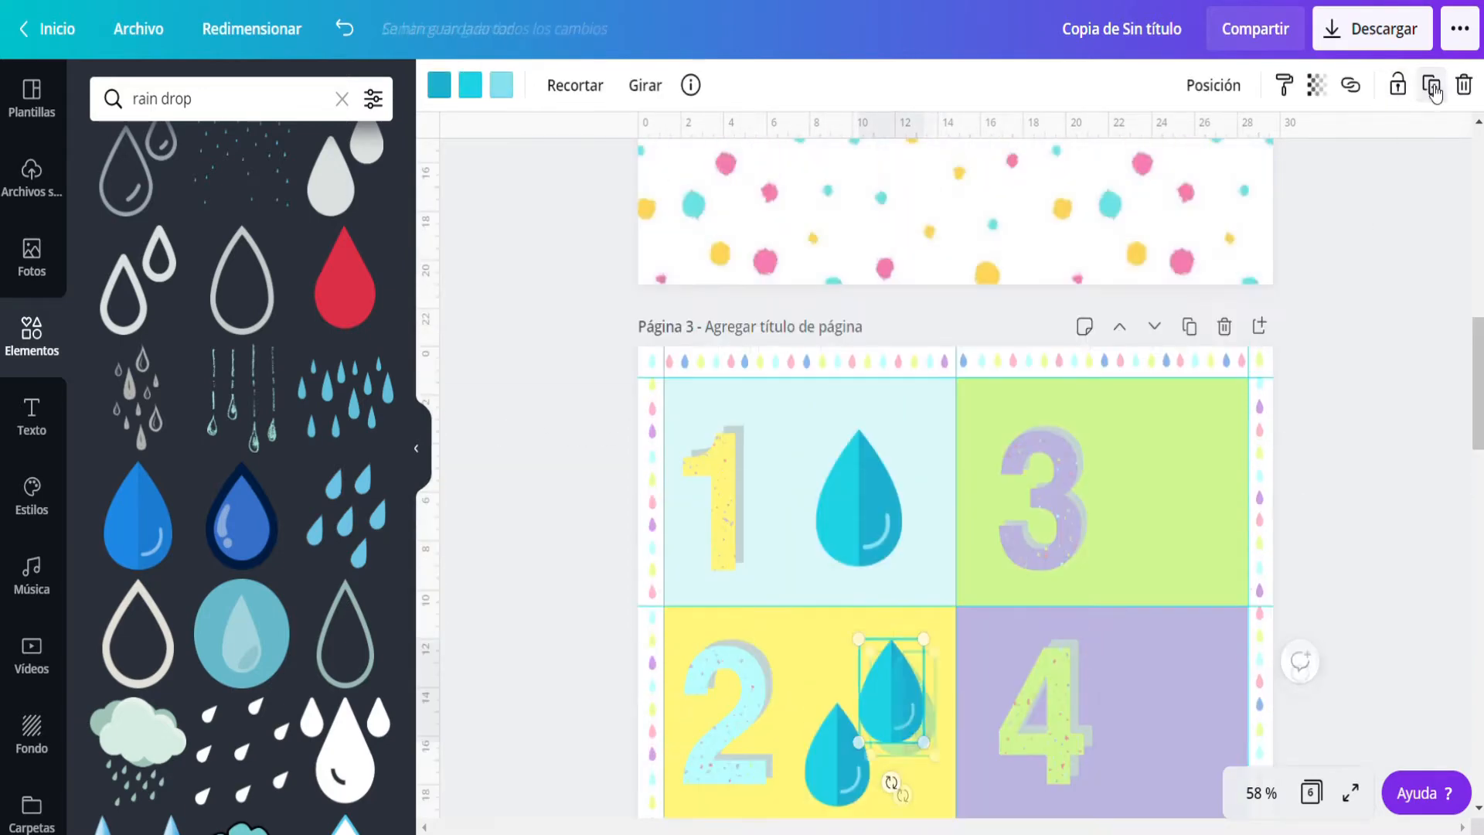
left_click_drag(901, 723, 1177, 568)
left_click_drag(914, 737, 1215, 472)
Recolour the upper drop beside number 2 with a dark purple half, a lighter purple half and a lavender highlight.
left_click(897, 707)
left_click(439, 85)
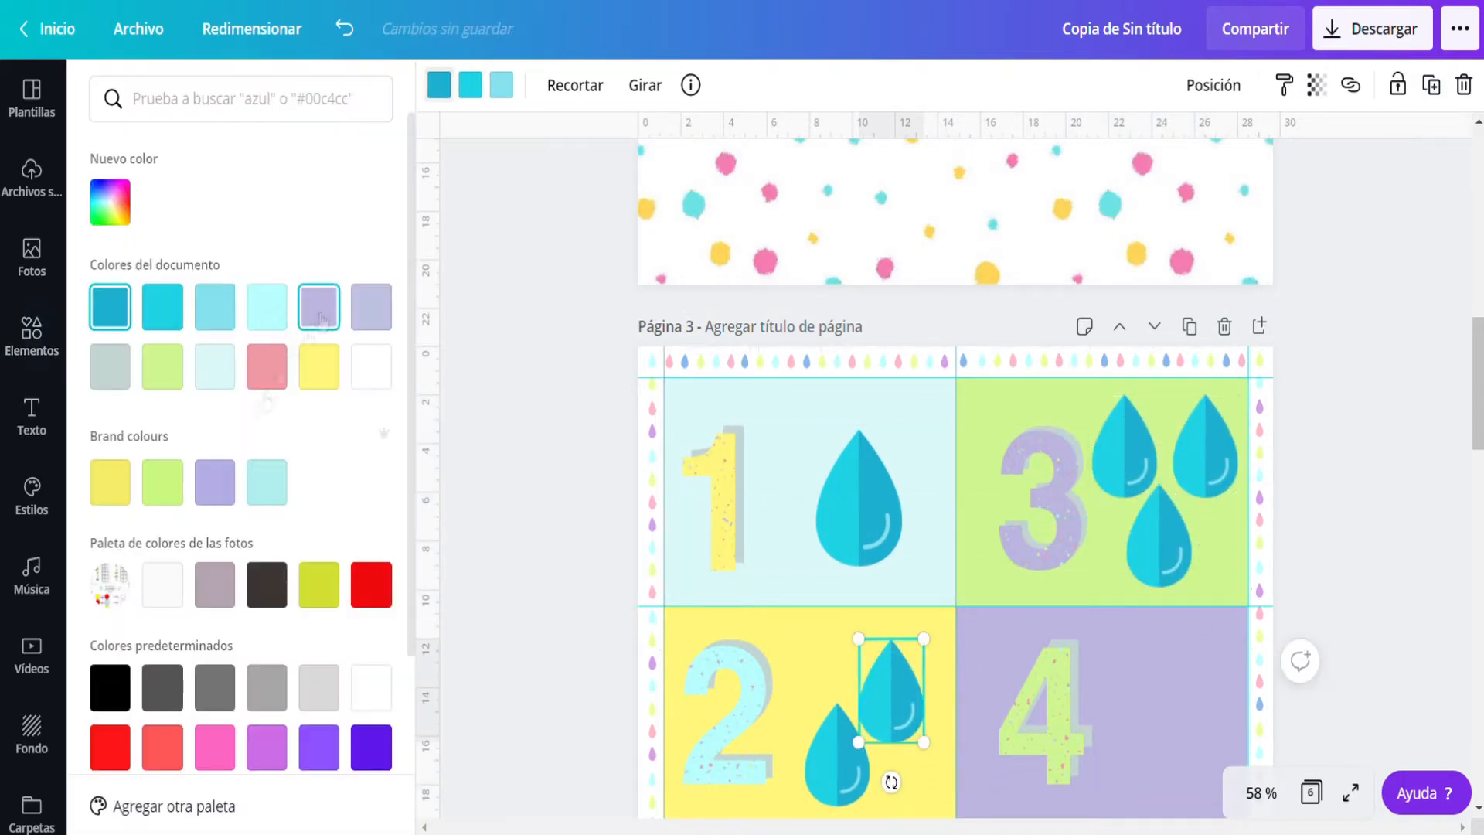
left_click(215, 483)
left_click(110, 202)
left_click_drag(287, 398, 276, 395)
left_click(470, 86)
left_click(109, 202)
left_click(179, 289)
left_click(502, 85)
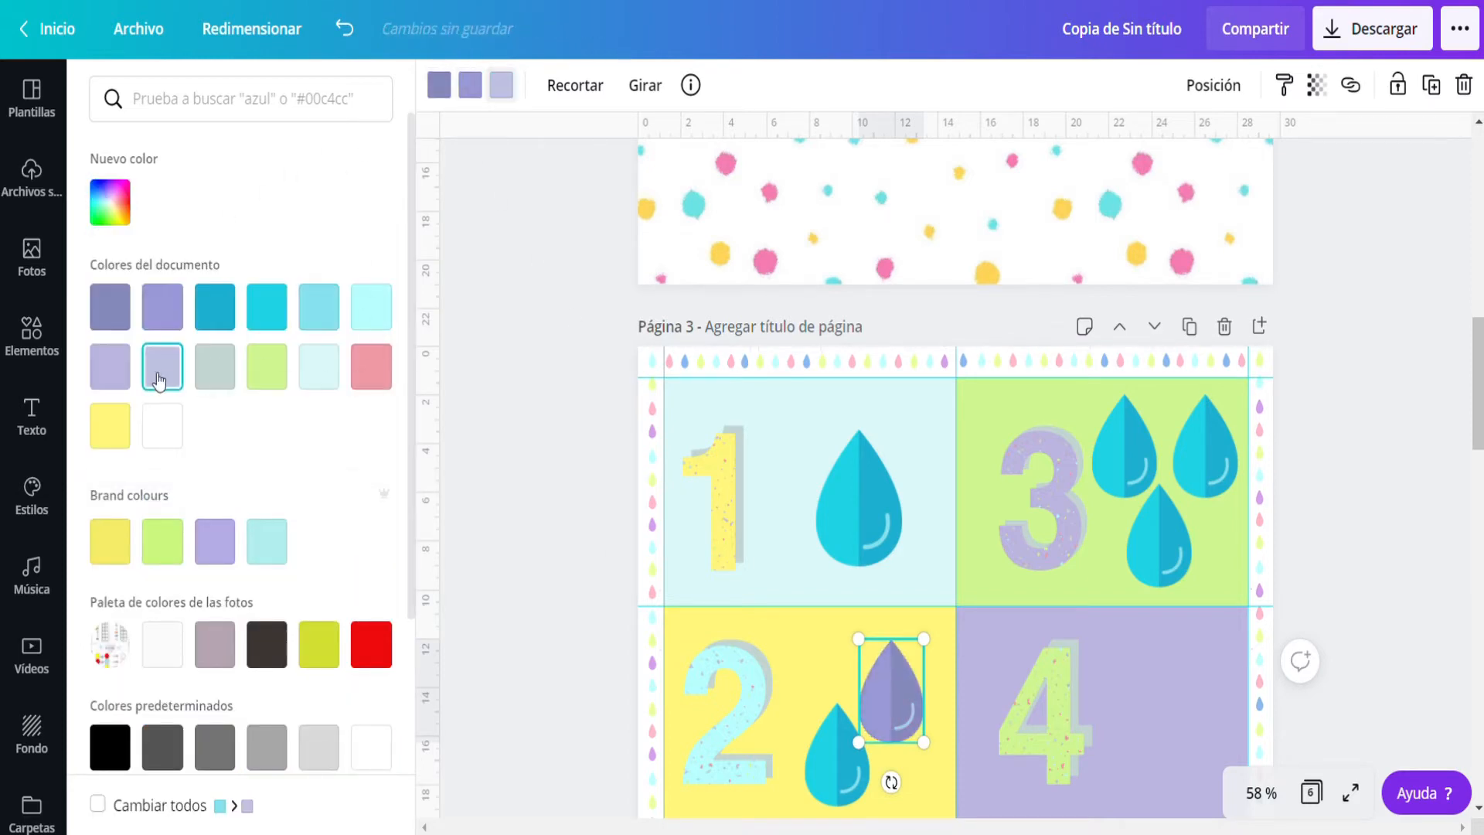
Recolour number 3's upper outer drop with the document's purple tones and its lower drop with pale turquoise tones.
left_click(1206, 444)
left_click(446, 97)
left_click(113, 313)
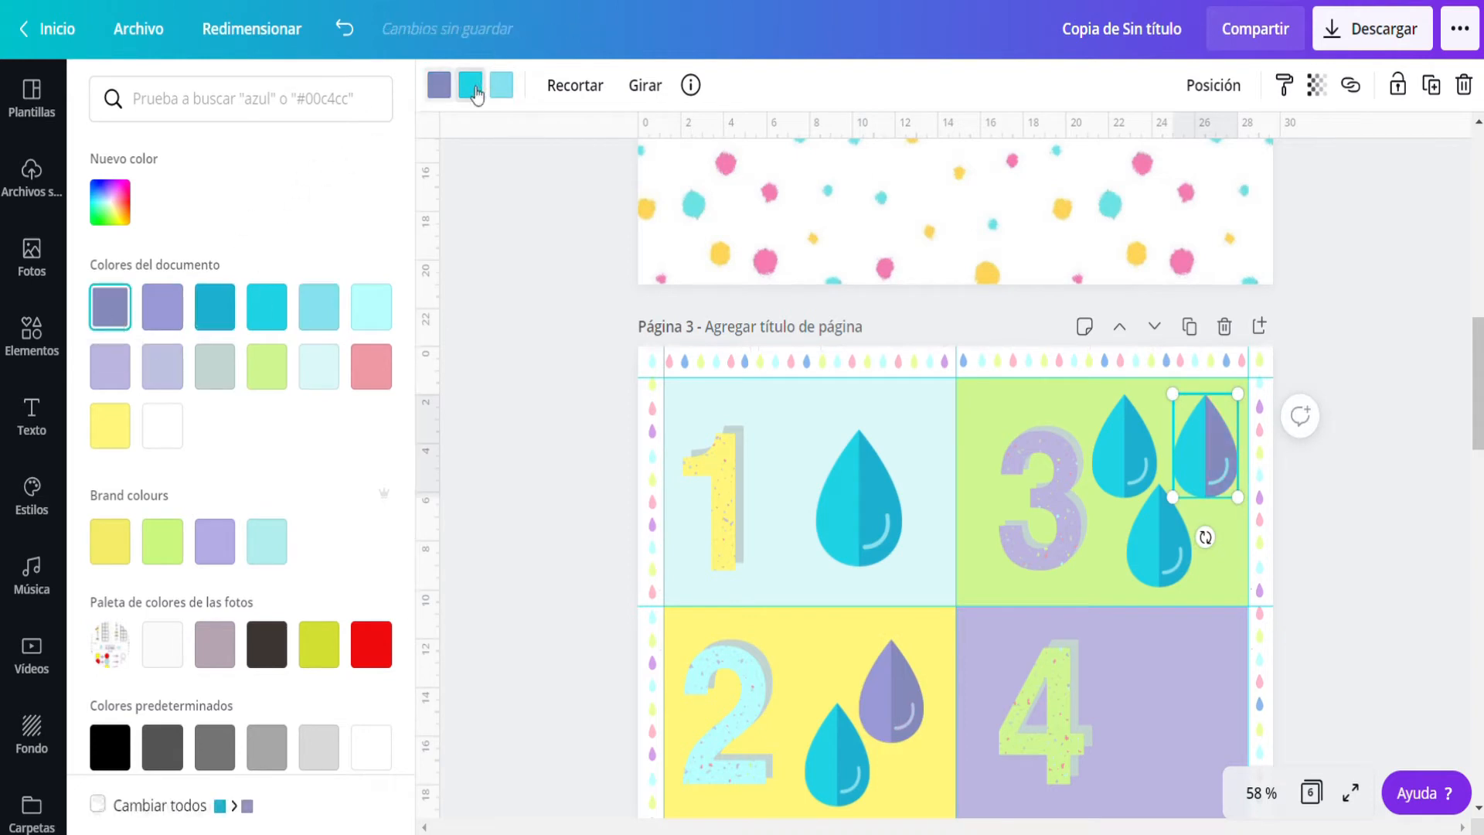
left_click(474, 90)
left_click(163, 309)
left_click(502, 87)
left_click(163, 368)
left_click(1144, 533)
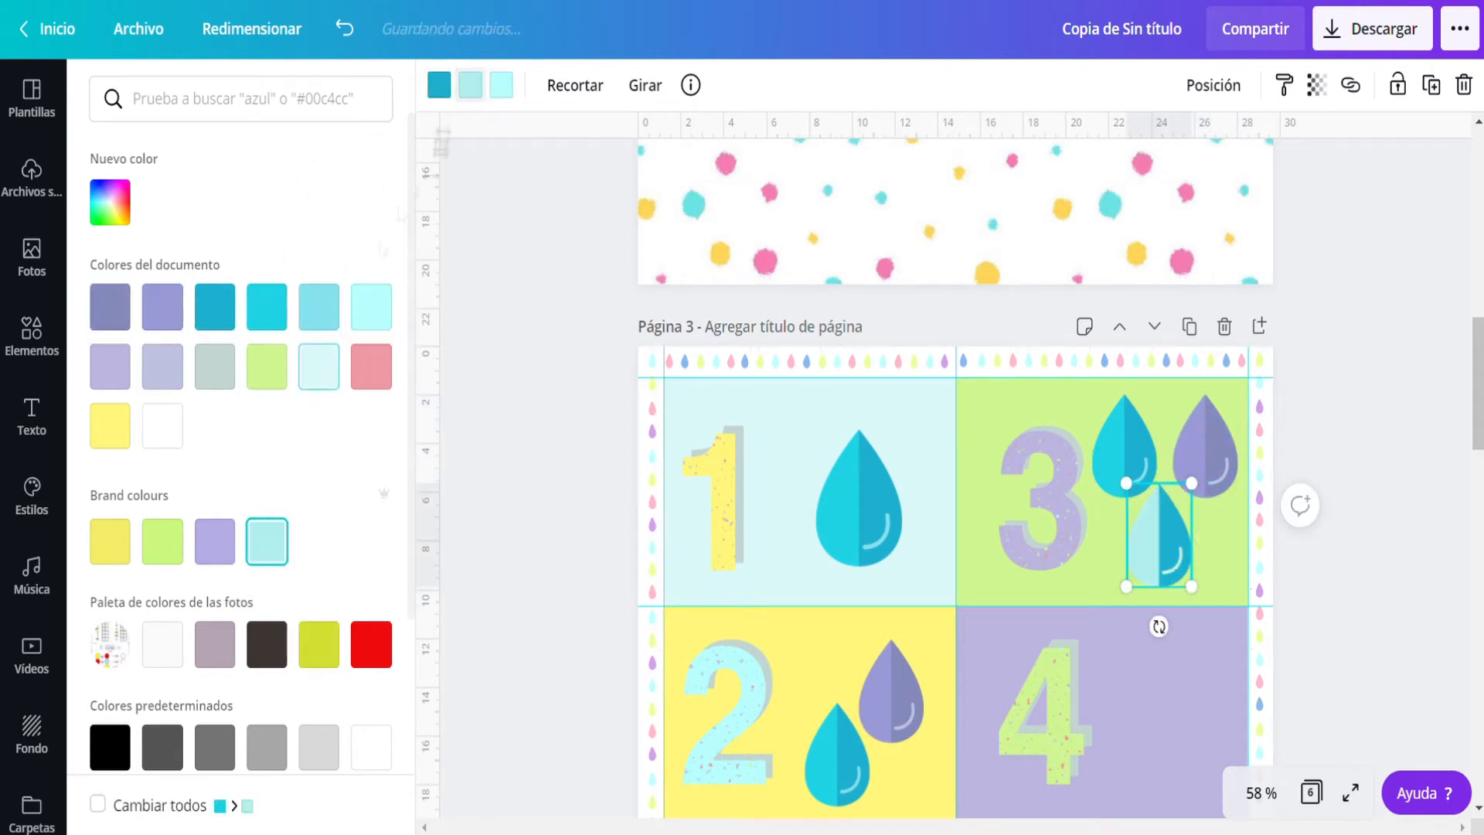
left_click(318, 306)
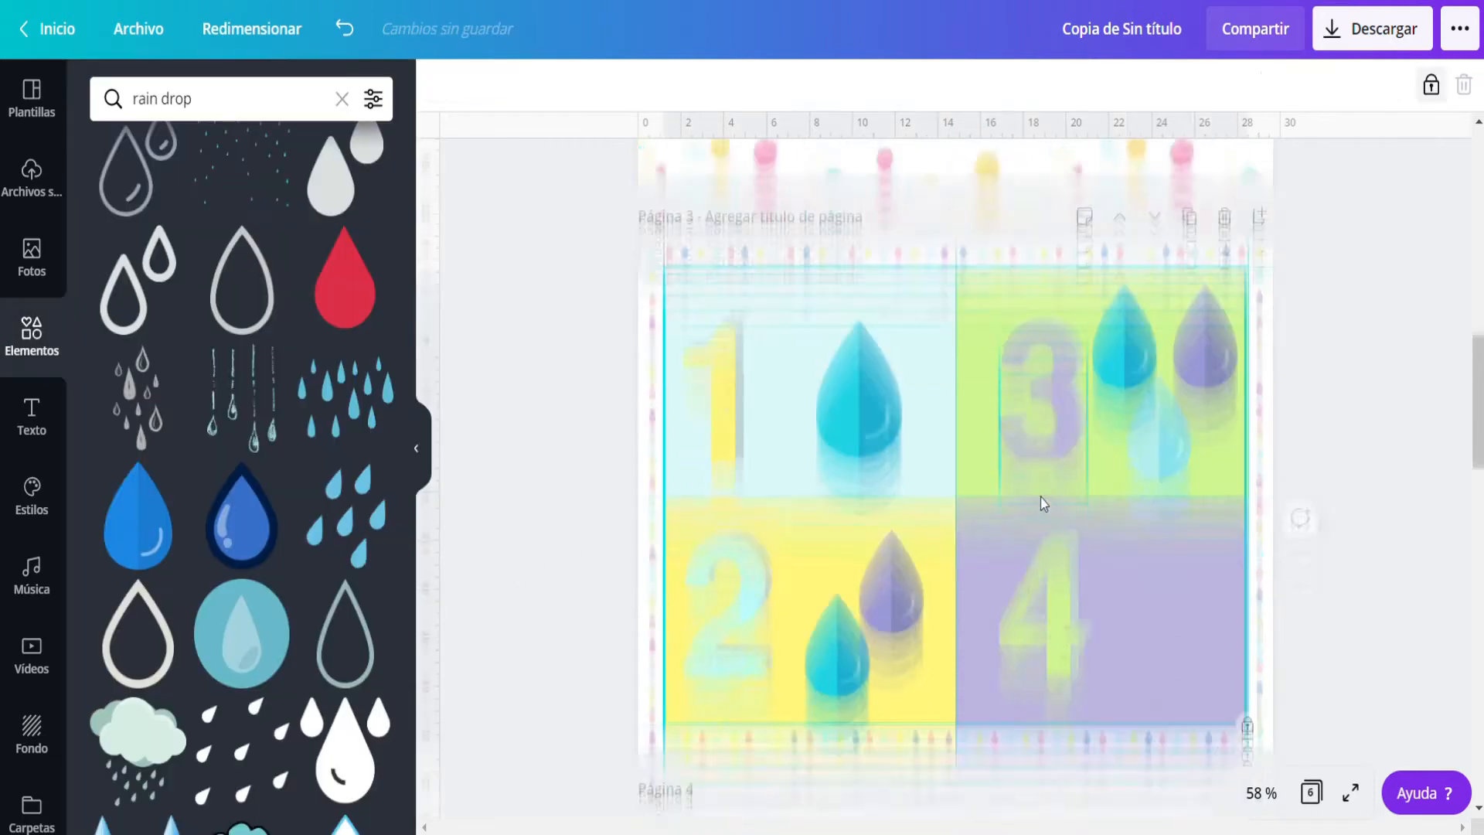
Duplicate number 3's three drops together, move the copies into number 4's purple square, and shrink them beside the number.
scroll(1044, 504, "down", 1)
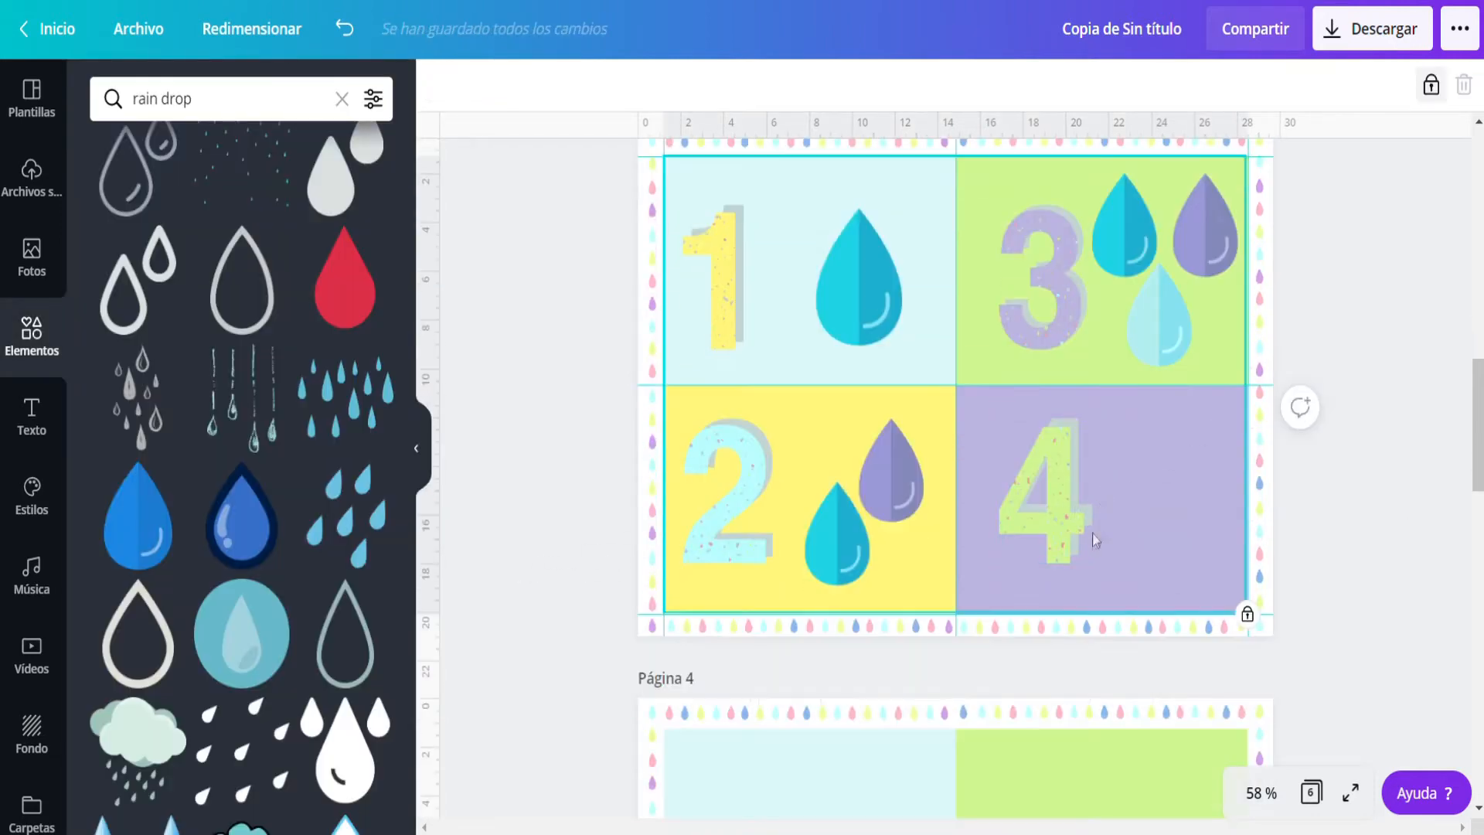
left_click_drag(1120, 372, 1225, 250)
left_click(1431, 85)
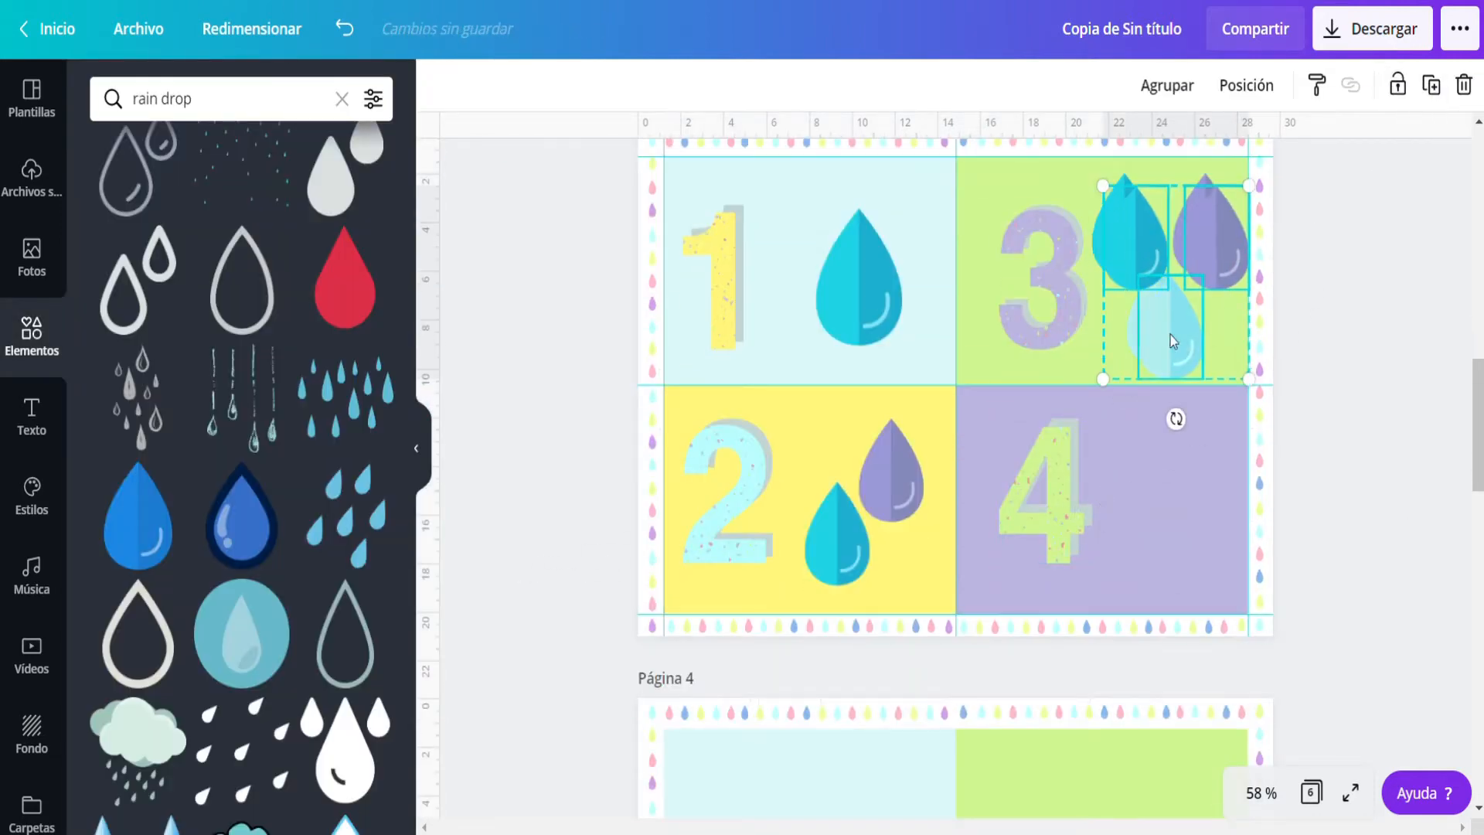
left_click_drag(1171, 339, 1162, 562)
left_click_drag(1234, 404, 1201, 447)
mouse_move(1183, 503)
left_mouse_down()
mouse_move(1199, 474)
mouse_move(1185, 481)
left_mouse_up()
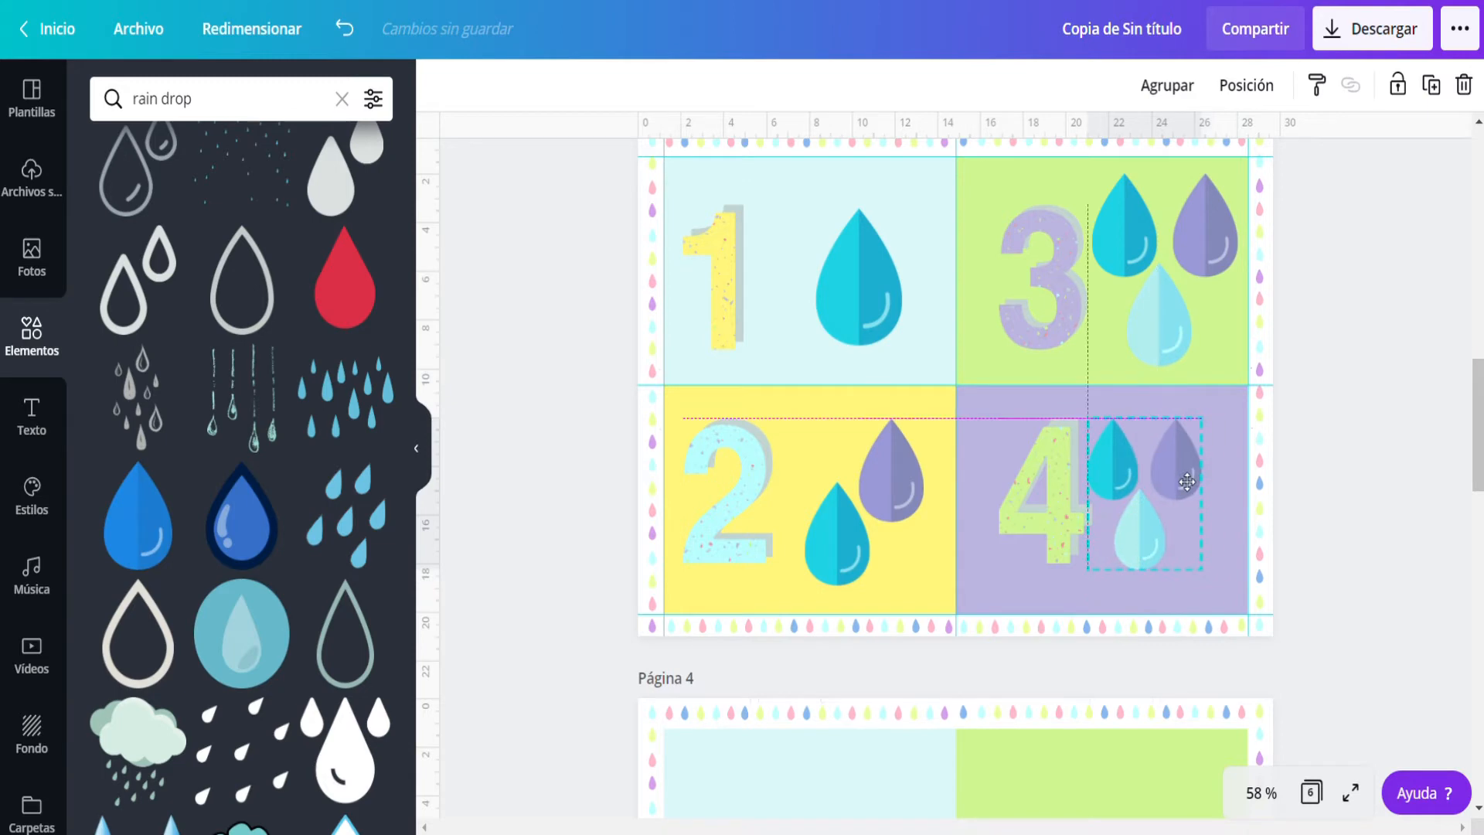
Duplicate the pale turquoise drop beside number 4 and set the pair in a lower row.
left_click(1230, 568)
left_click_drag(1146, 546, 1219, 571)
key("ctrl+d")
Recolour number 4's outer lower drop with custom pink tones for its darker half, lighter half and highlight.
left_click(439, 85)
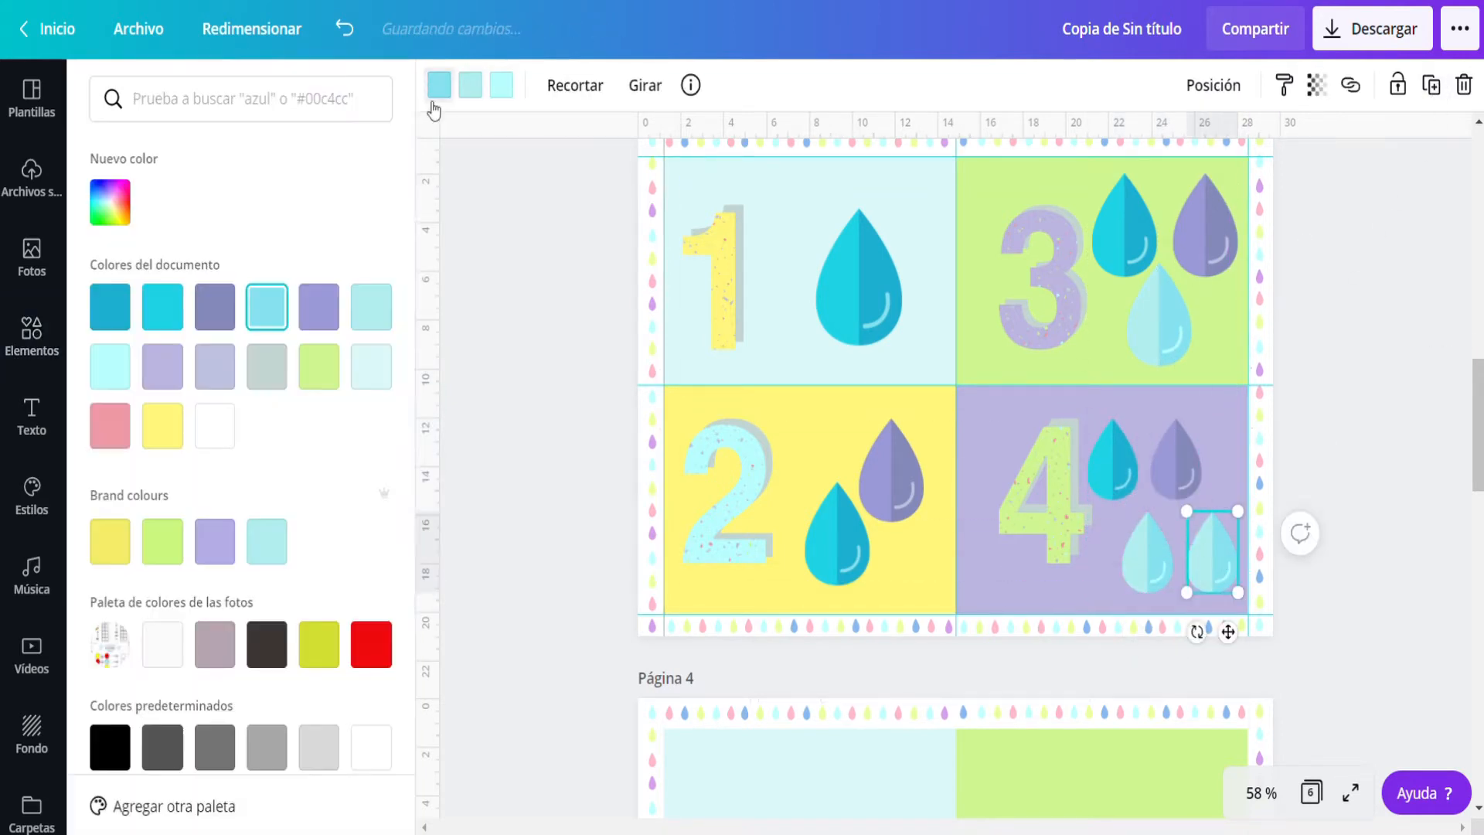
left_click(110, 425)
left_click(110, 202)
left_click(219, 272)
left_click(470, 85)
left_click(110, 203)
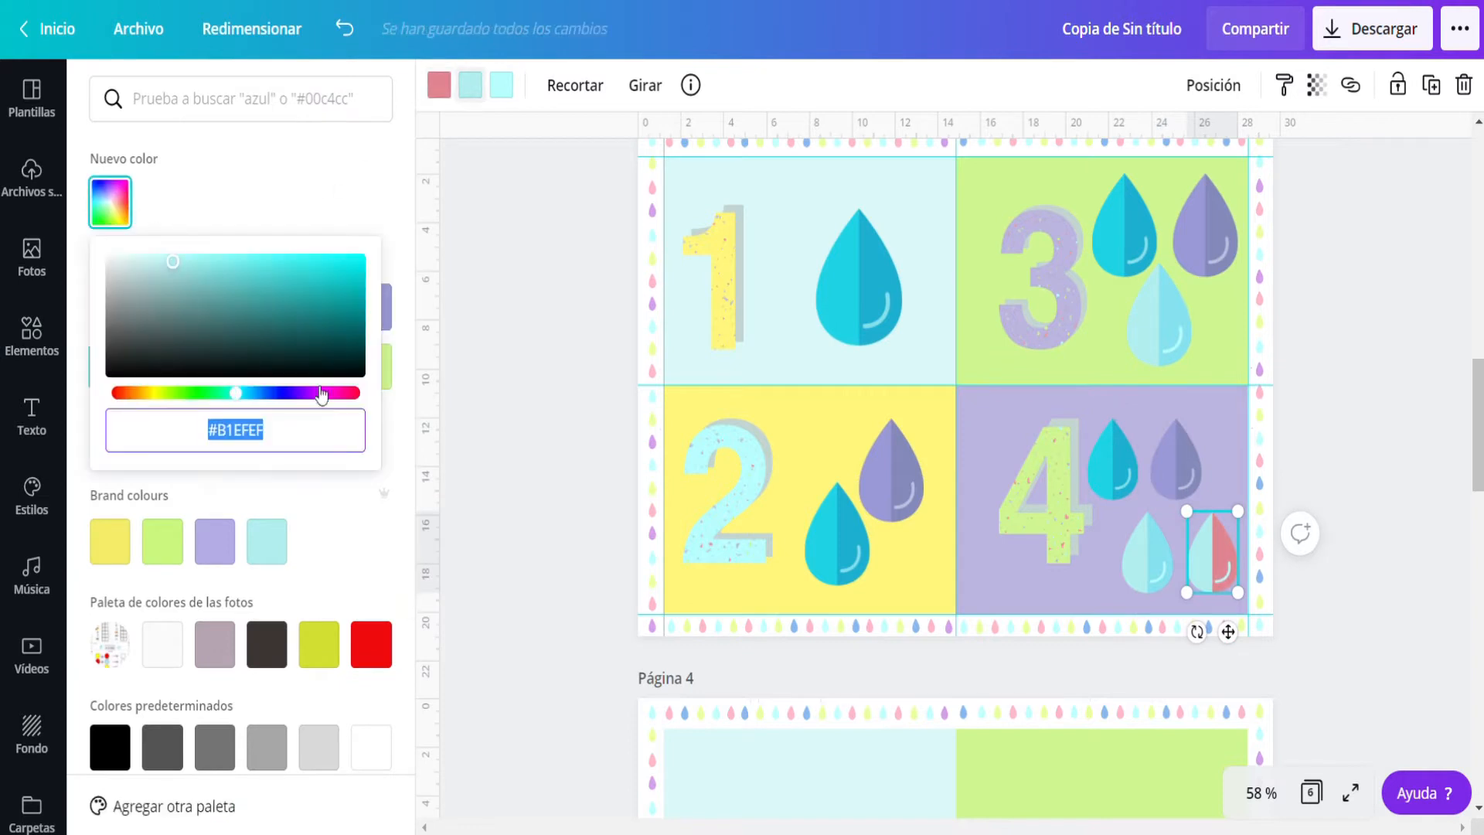
left_click_drag(323, 395, 346, 397)
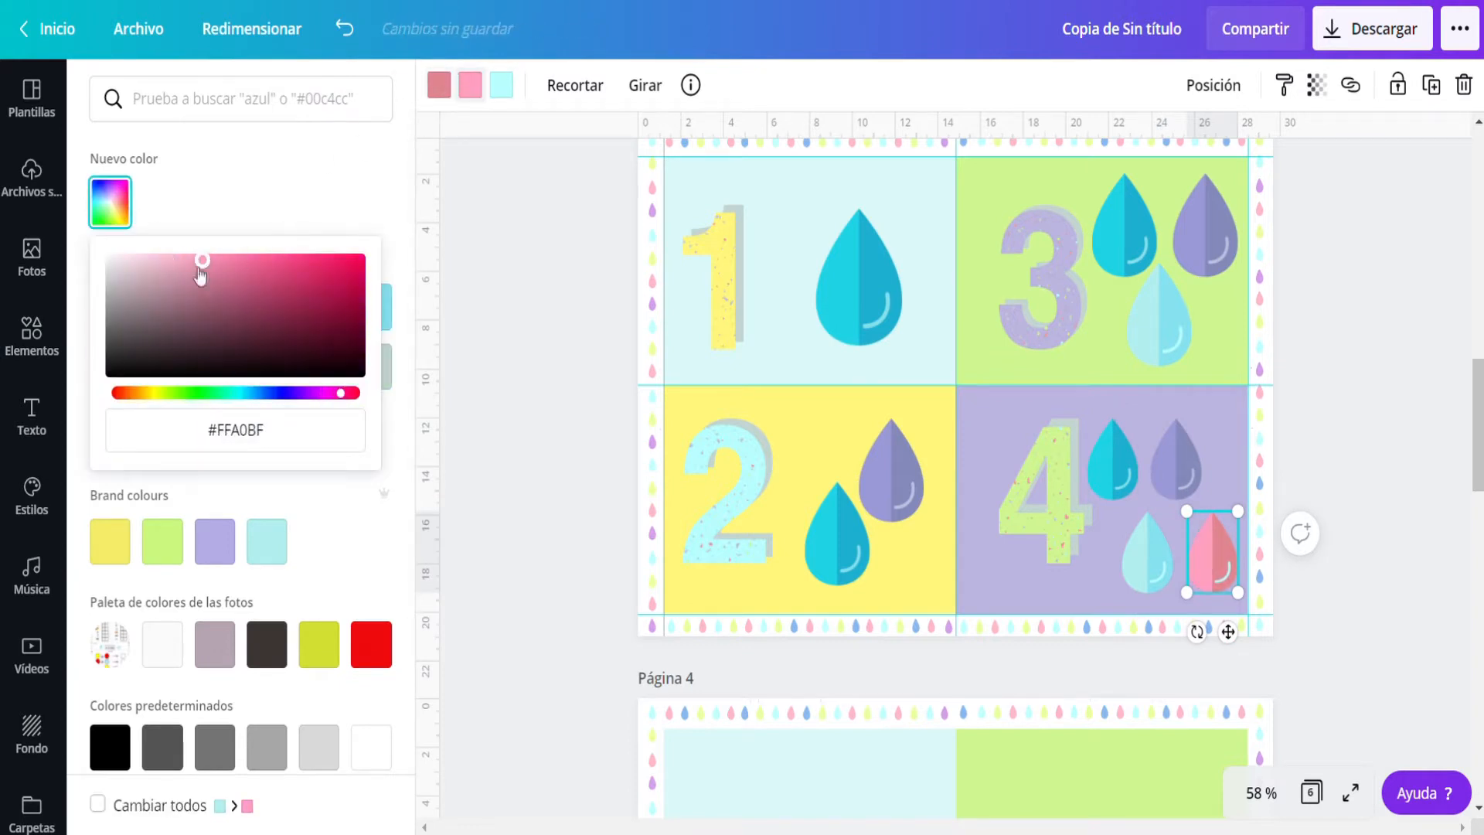
left_click(501, 85)
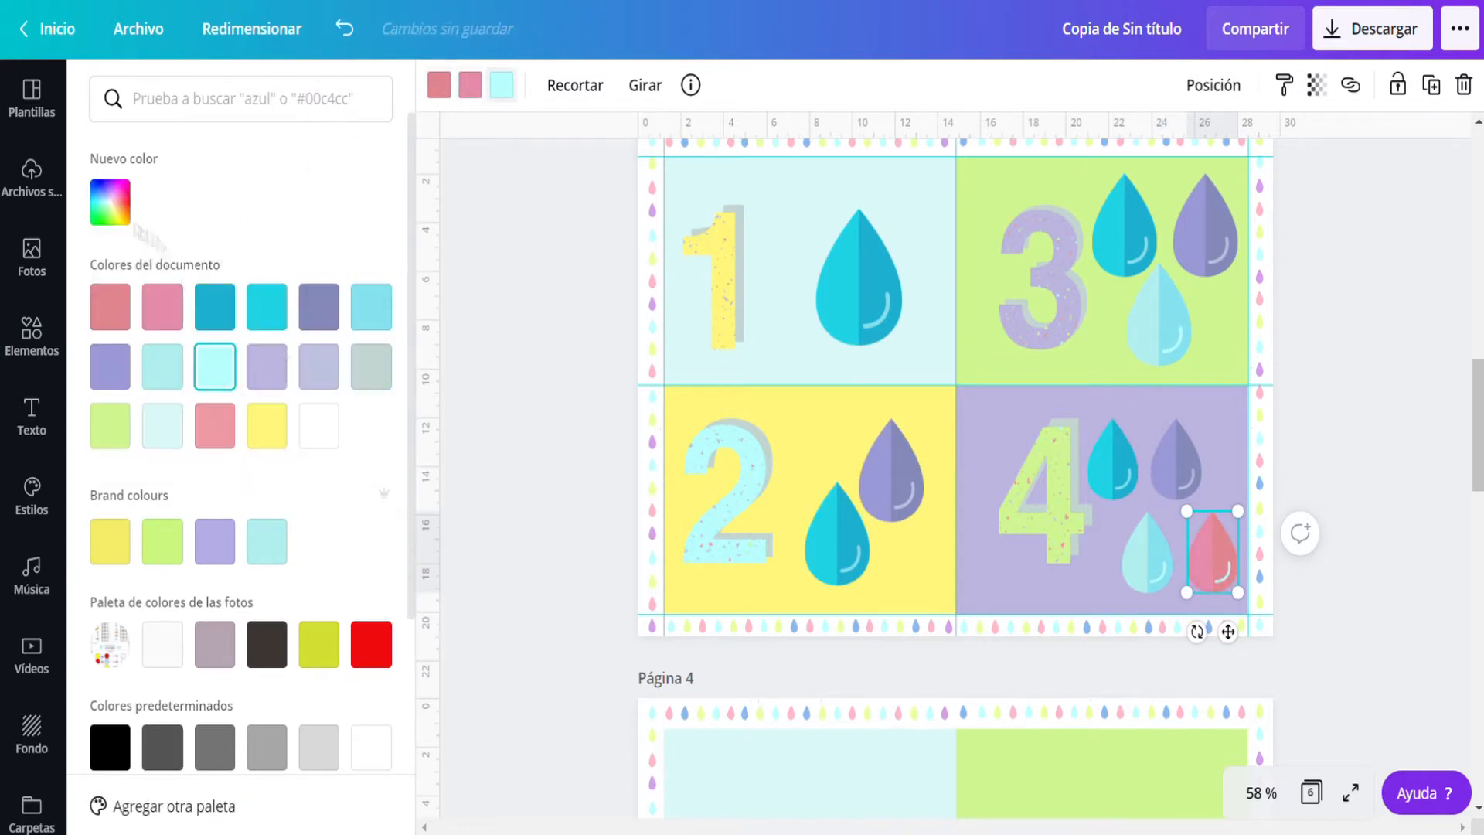
left_click(110, 202)
left_click(338, 396)
left_click(540, 371)
Rearrange number 4's four drops into two staggered rows of two, with the turquoise and purple drops above.
left_click_drag(1155, 570, 1126, 570)
left_click_drag(1186, 470, 1216, 459)
left_click_drag(1220, 573, 1192, 573)
mouse_move(1114, 470)
left_mouse_down()
mouse_move(1211, 478)
mouse_move(1140, 473)
left_mouse_up()
left_click(1335, 508)
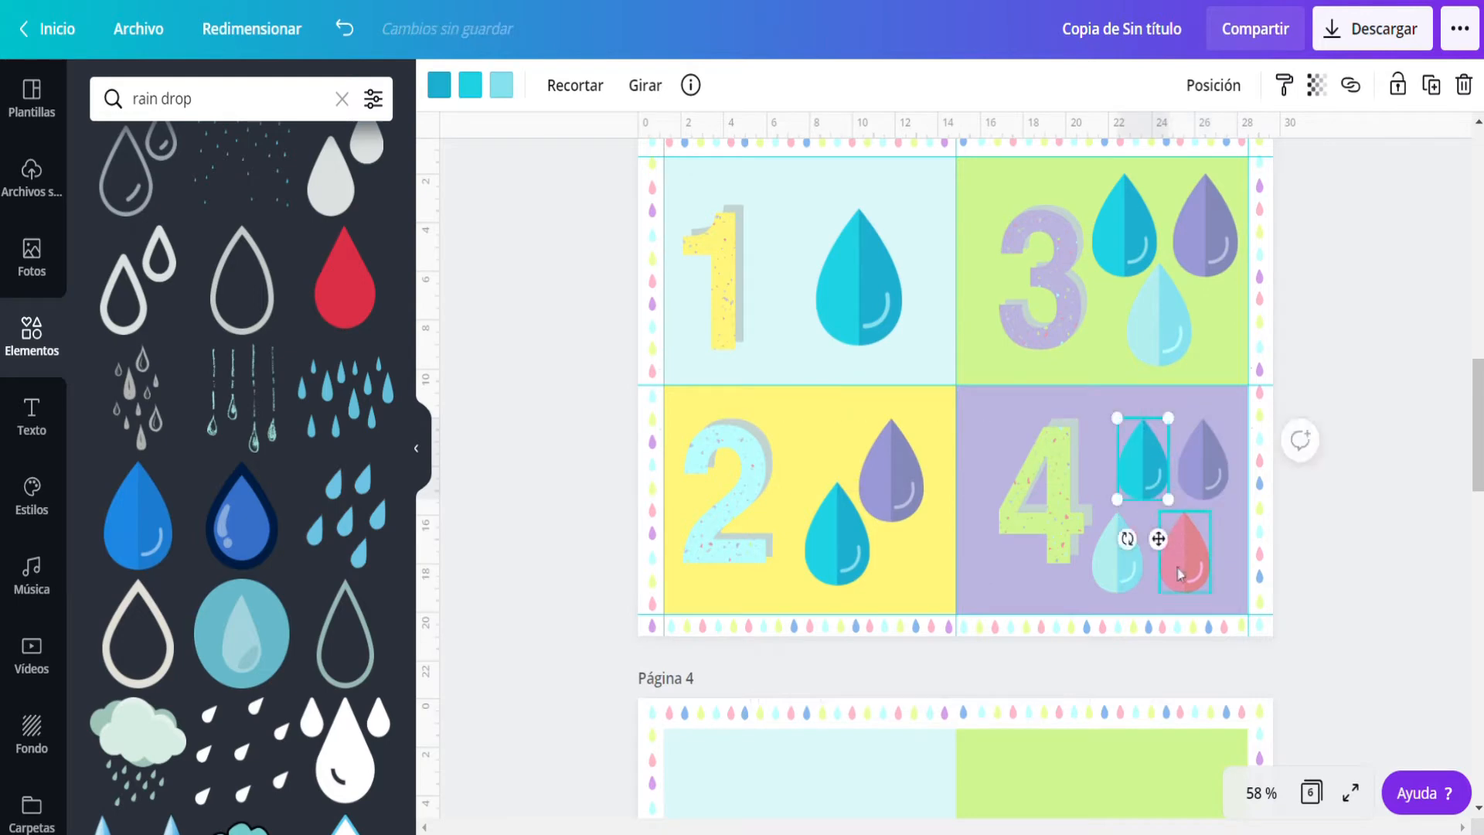
left_click_drag(1191, 570, 1185, 571)
left_click(1331, 545)
Shift numbers 3 and 4 slightly away from their drops, towards the centre line of the page.
left_click(1051, 334)
left_click_drag(980, 284, 1063, 495)
left_click_drag(1068, 547, 1041, 512)
left_click(1043, 588)
Select number 4's four drops together and enlarge them slightly.
left_click_drag(1087, 423, 1175, 557)
mouse_move(1217, 580)
left_mouse_down()
mouse_move(1246, 606)
mouse_move(1228, 594)
left_mouse_up()
left_click(1069, 602)
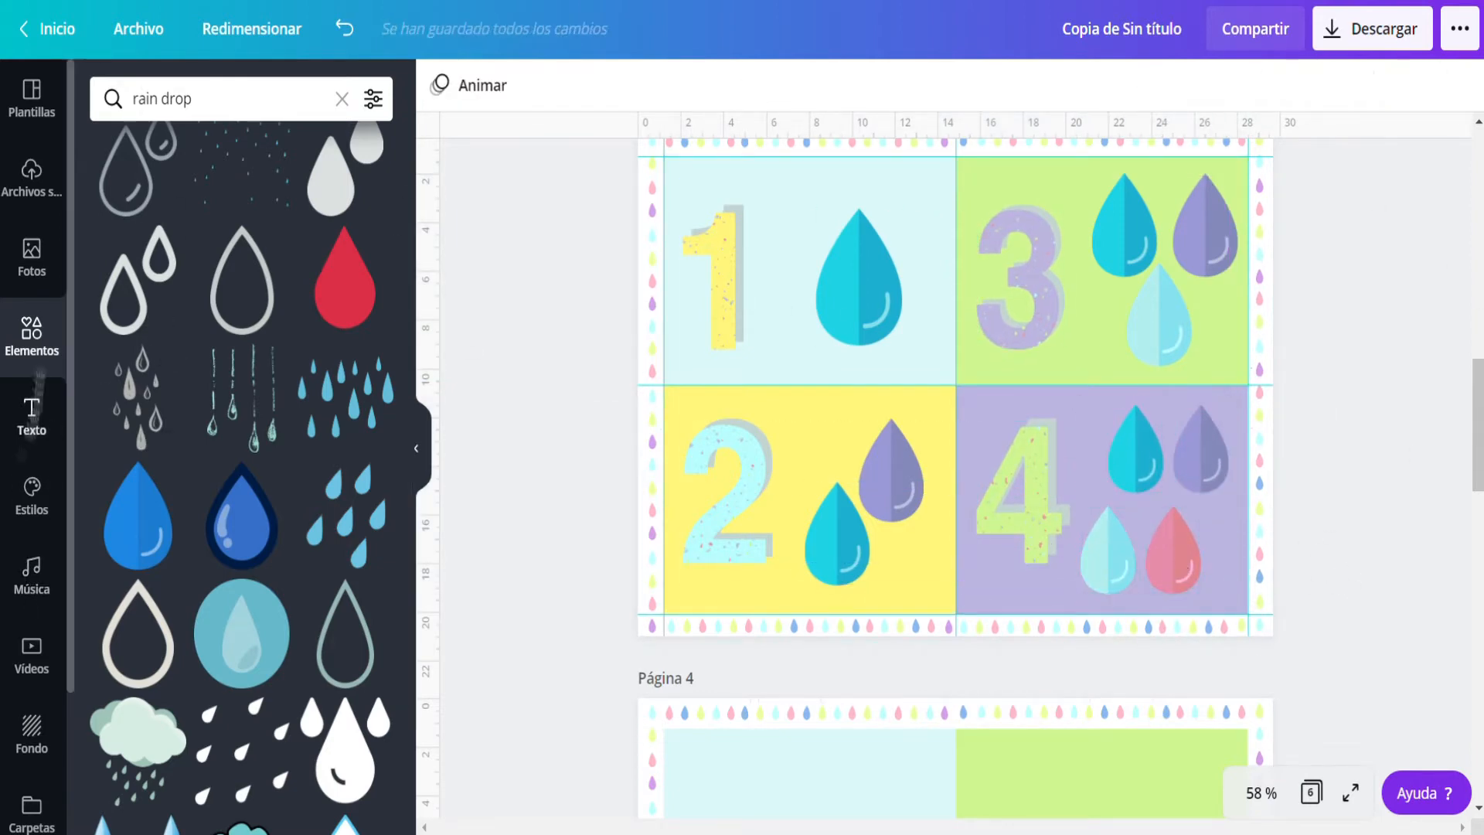
Search the elements library for "rectangulo marco".
left_click(128, 99)
type("rectángulo")
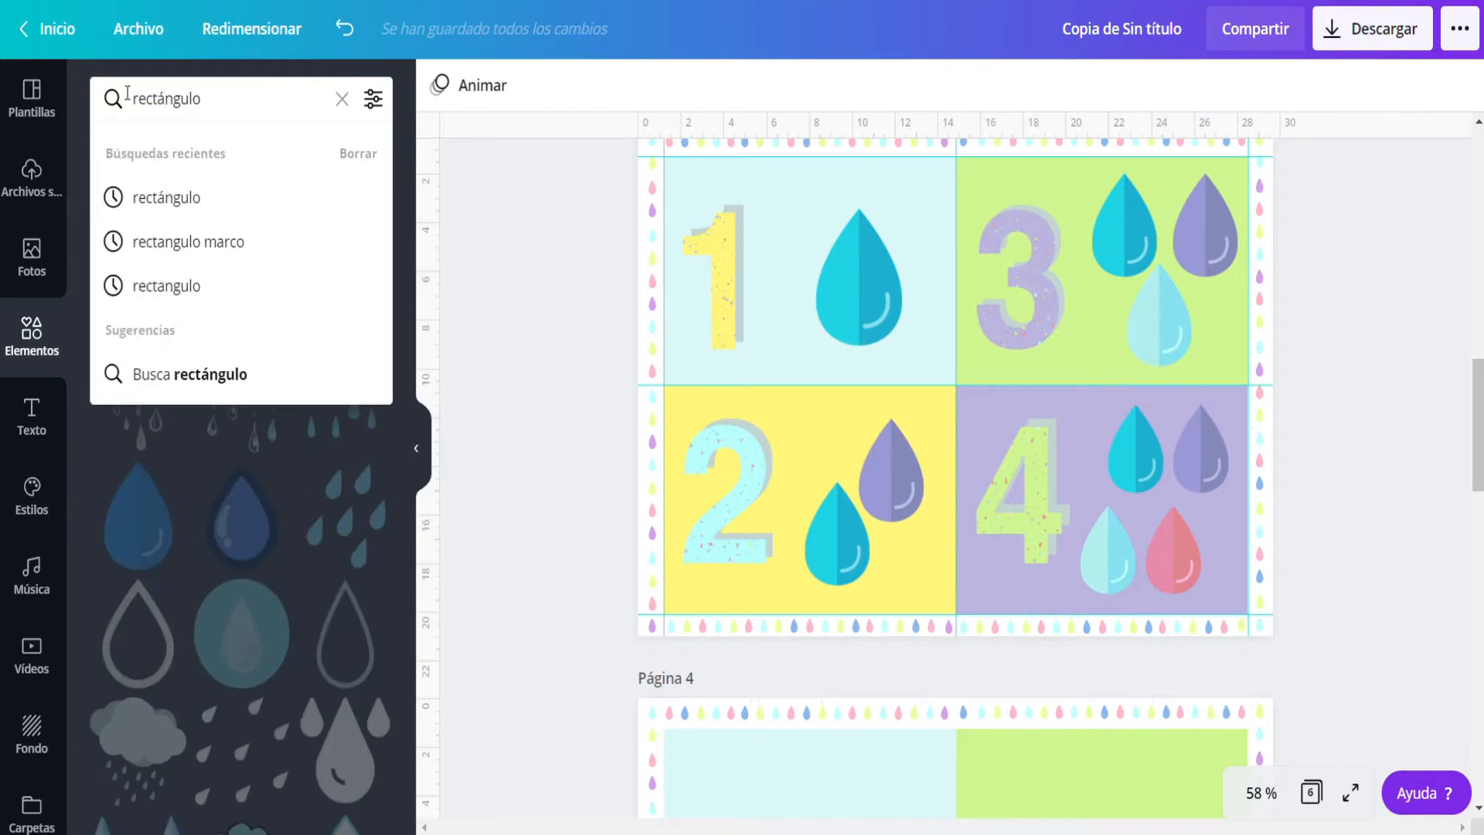
left_click(164, 252)
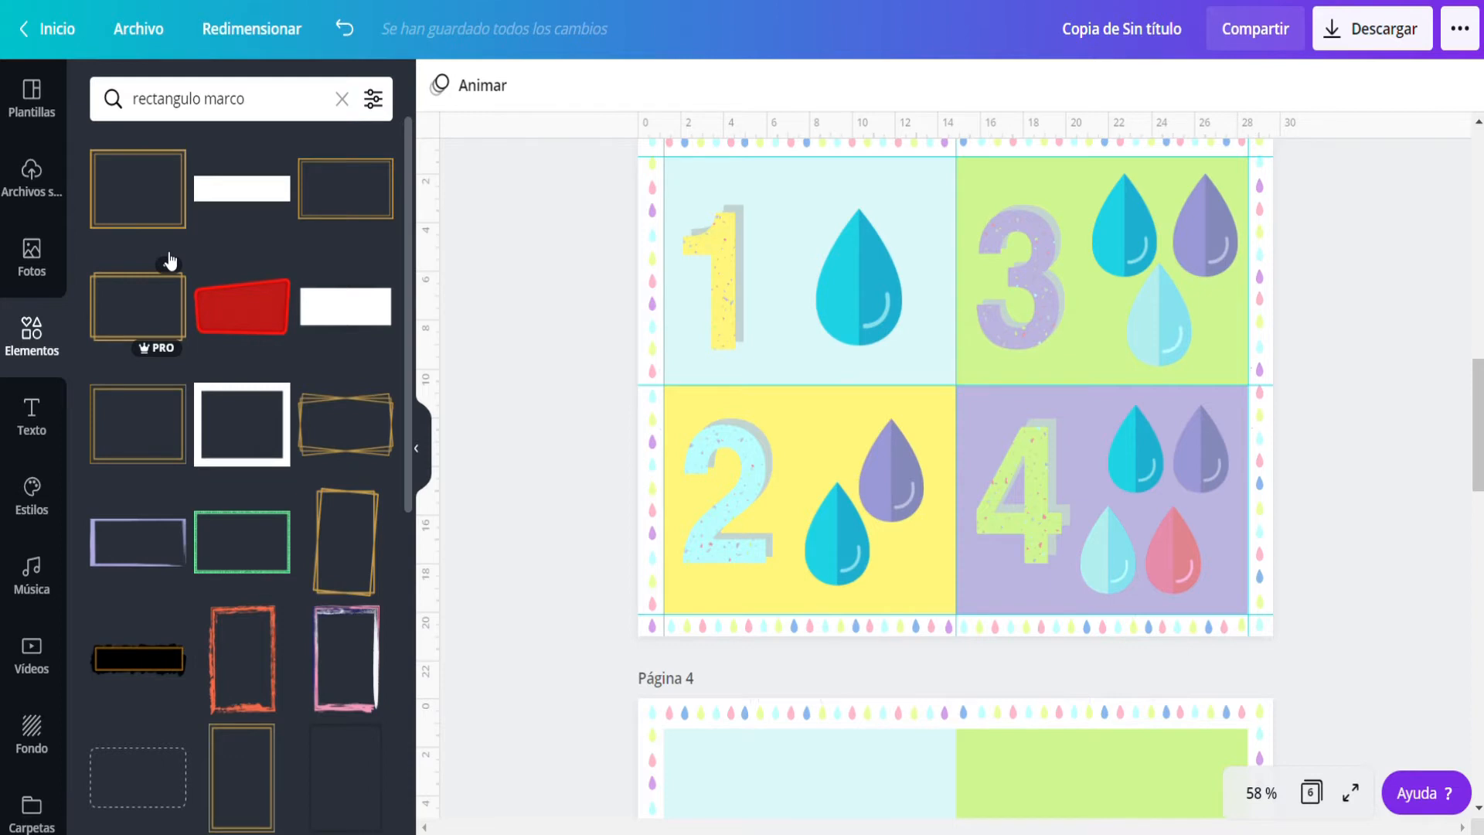
left_click(138, 547)
left_click_drag(845, 405, 678, 246)
left_click_drag(920, 285, 957, 301)
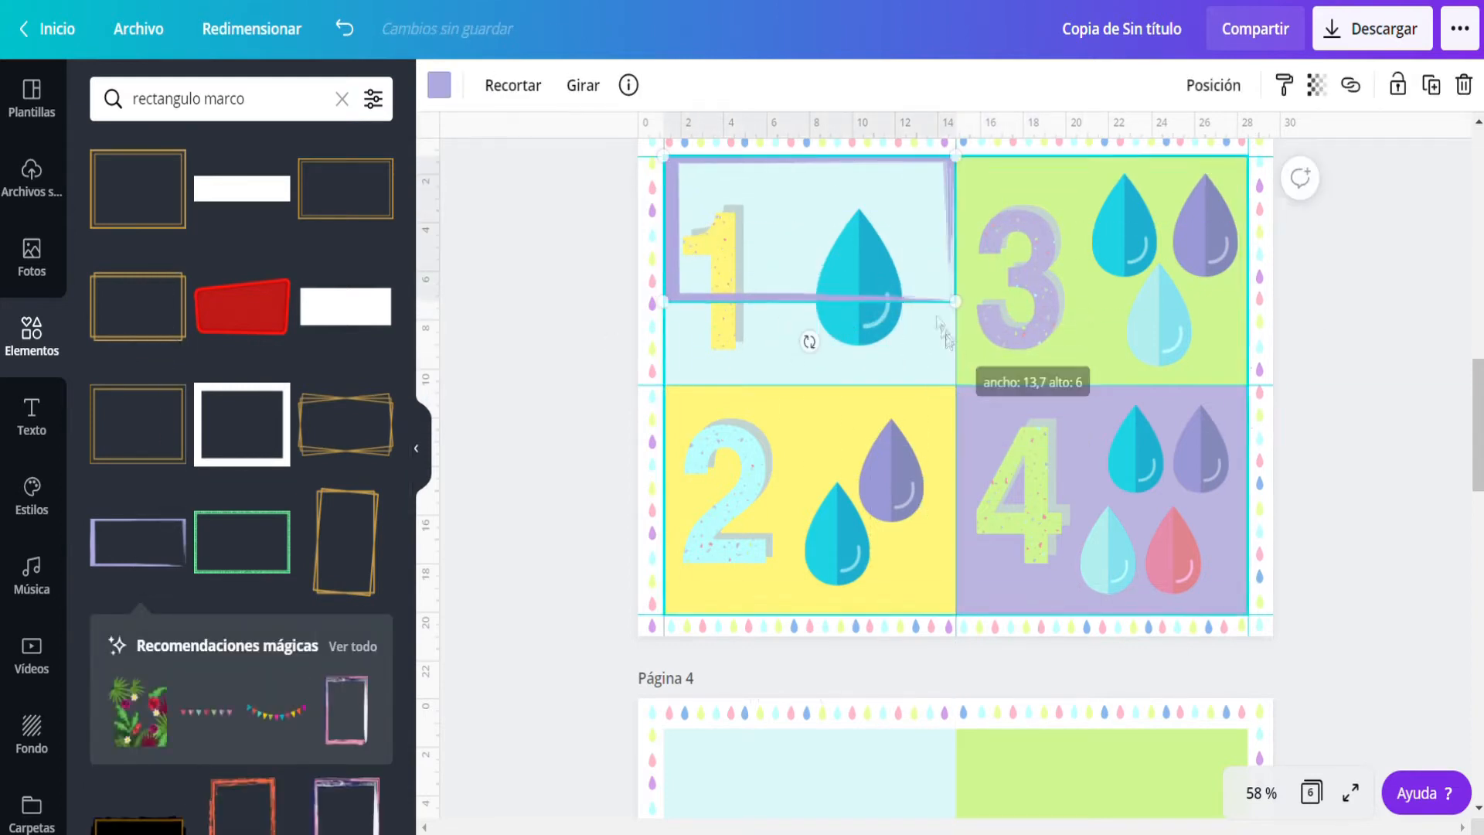
left_click_drag(781, 294, 782, 306)
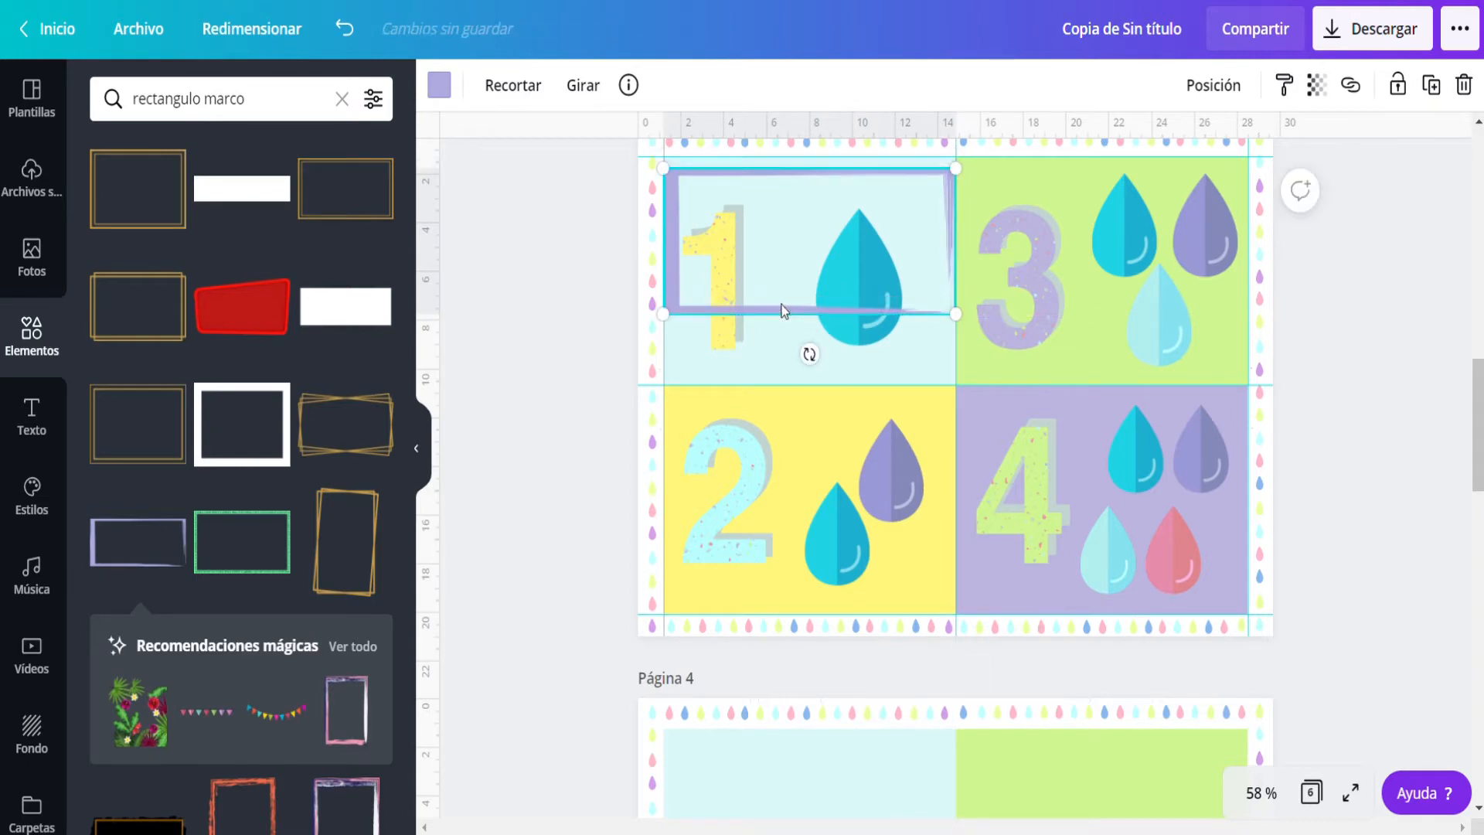
key("Delete")
Insert a hand-drawn rectangular frame, resize and place it within number 1's square, and open its colour options.
scroll(263, 547, "down", 5)
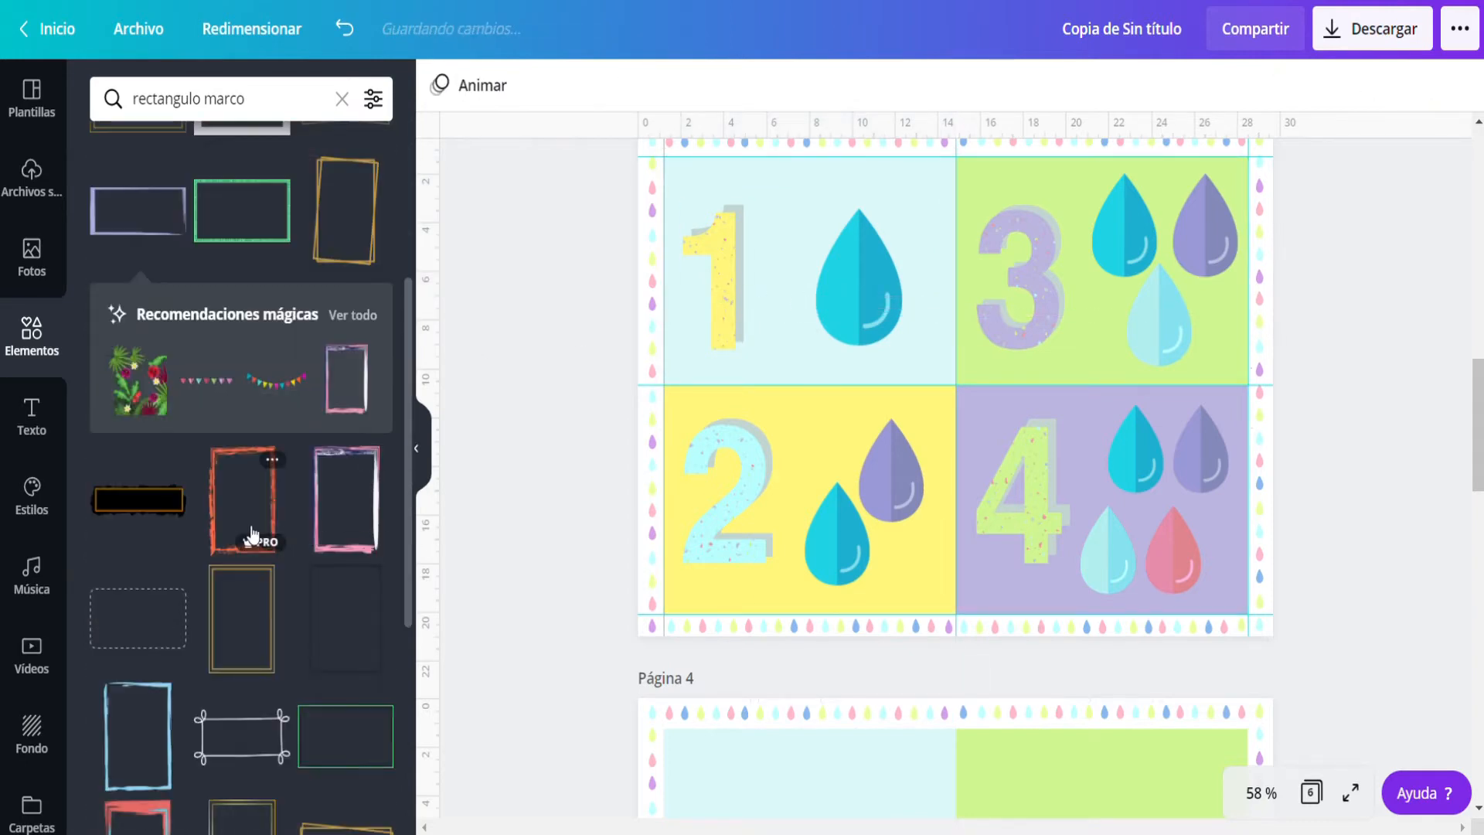
left_click(252, 533)
left_click_drag(957, 520, 1107, 398)
left_click_drag(1049, 458, 820, 286)
mouse_move(982, 439)
left_mouse_down()
mouse_move(971, 421)
mouse_move(976, 433)
left_mouse_up()
left_click(439, 85)
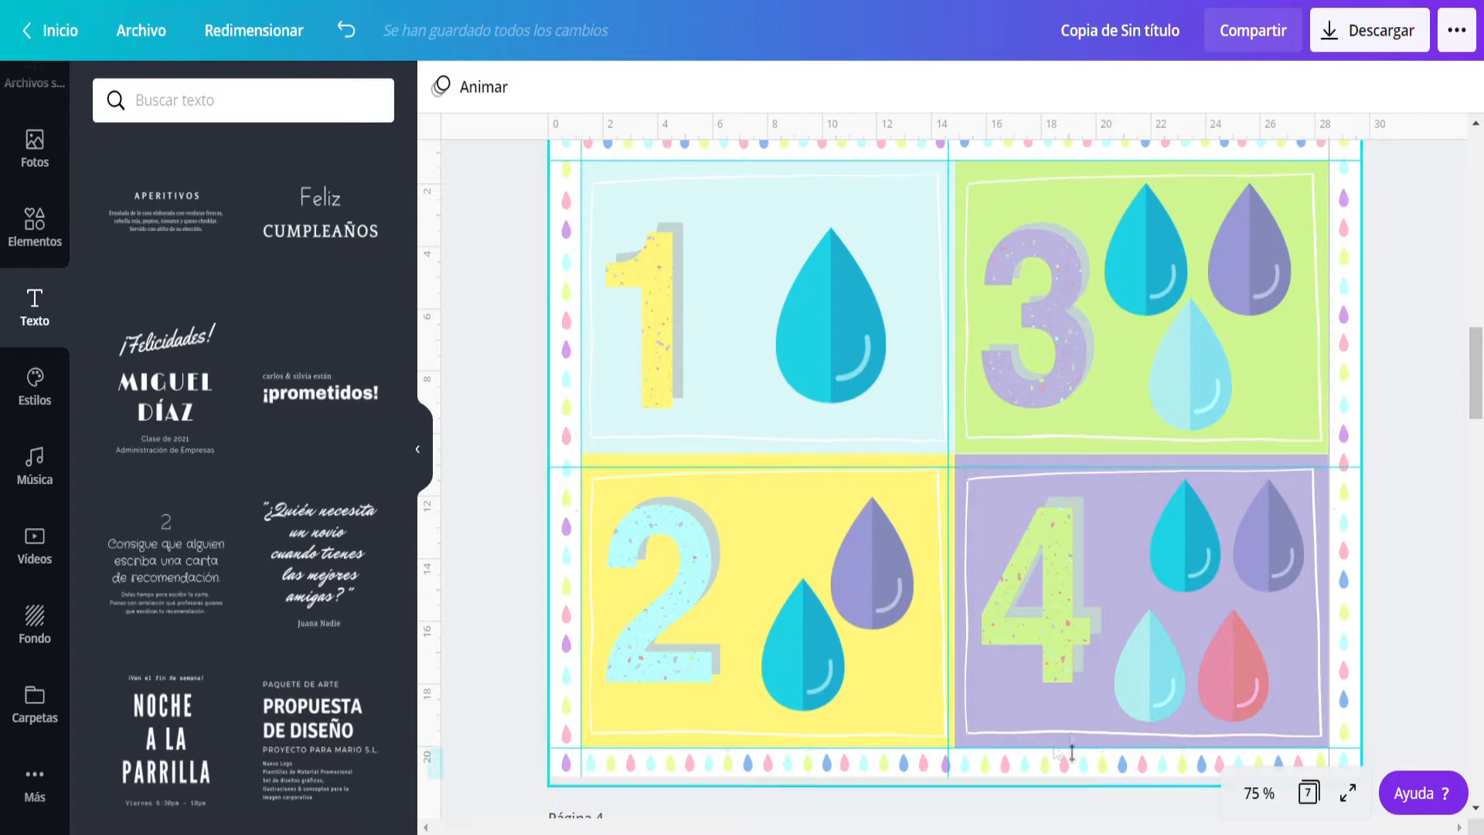
Nudge the red drop beside number 7 on page 4 into line with the other drops in its row.
scroll(1145, 355, "down", 7)
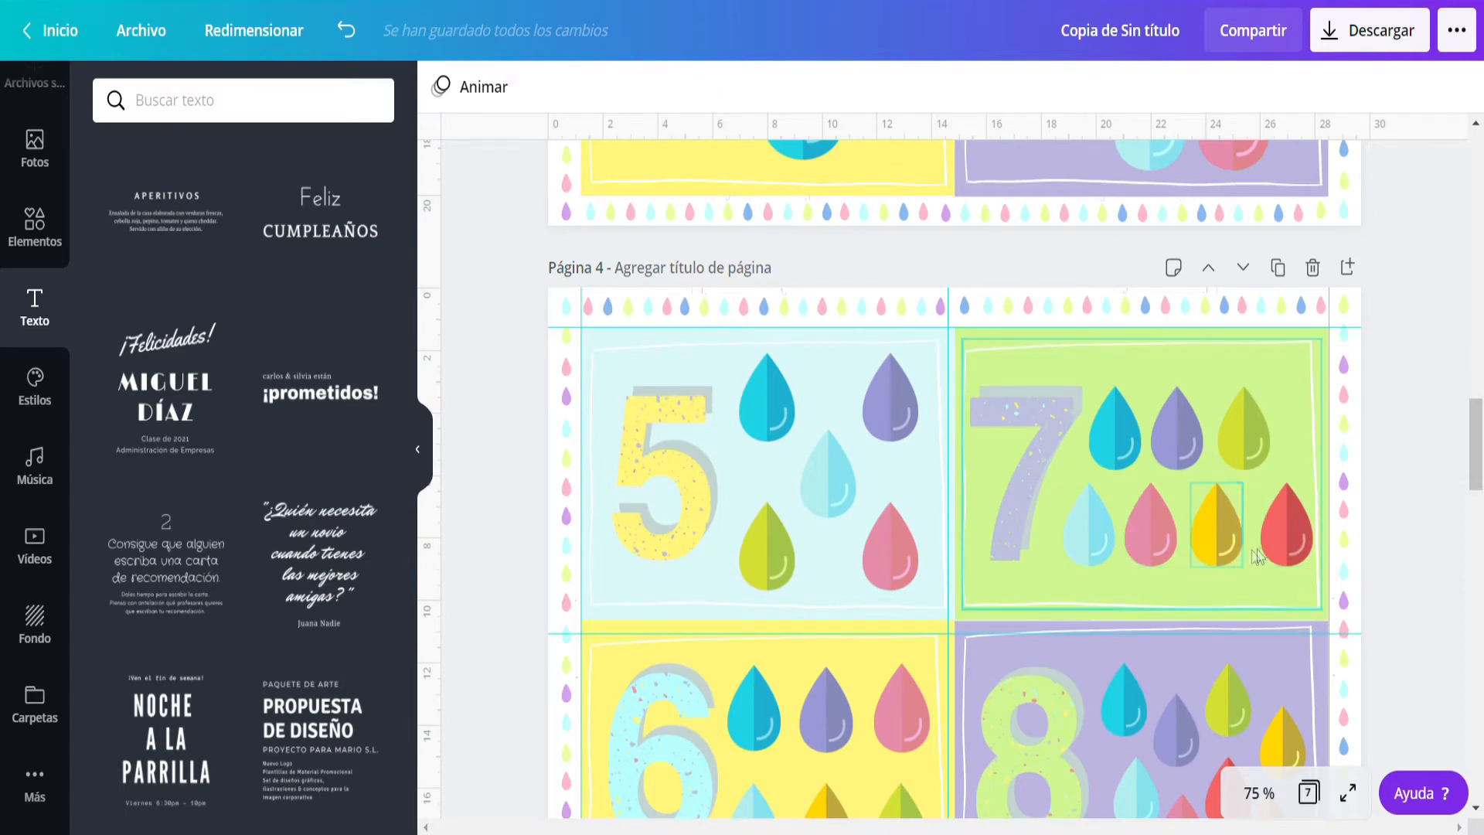
left_click(1288, 552)
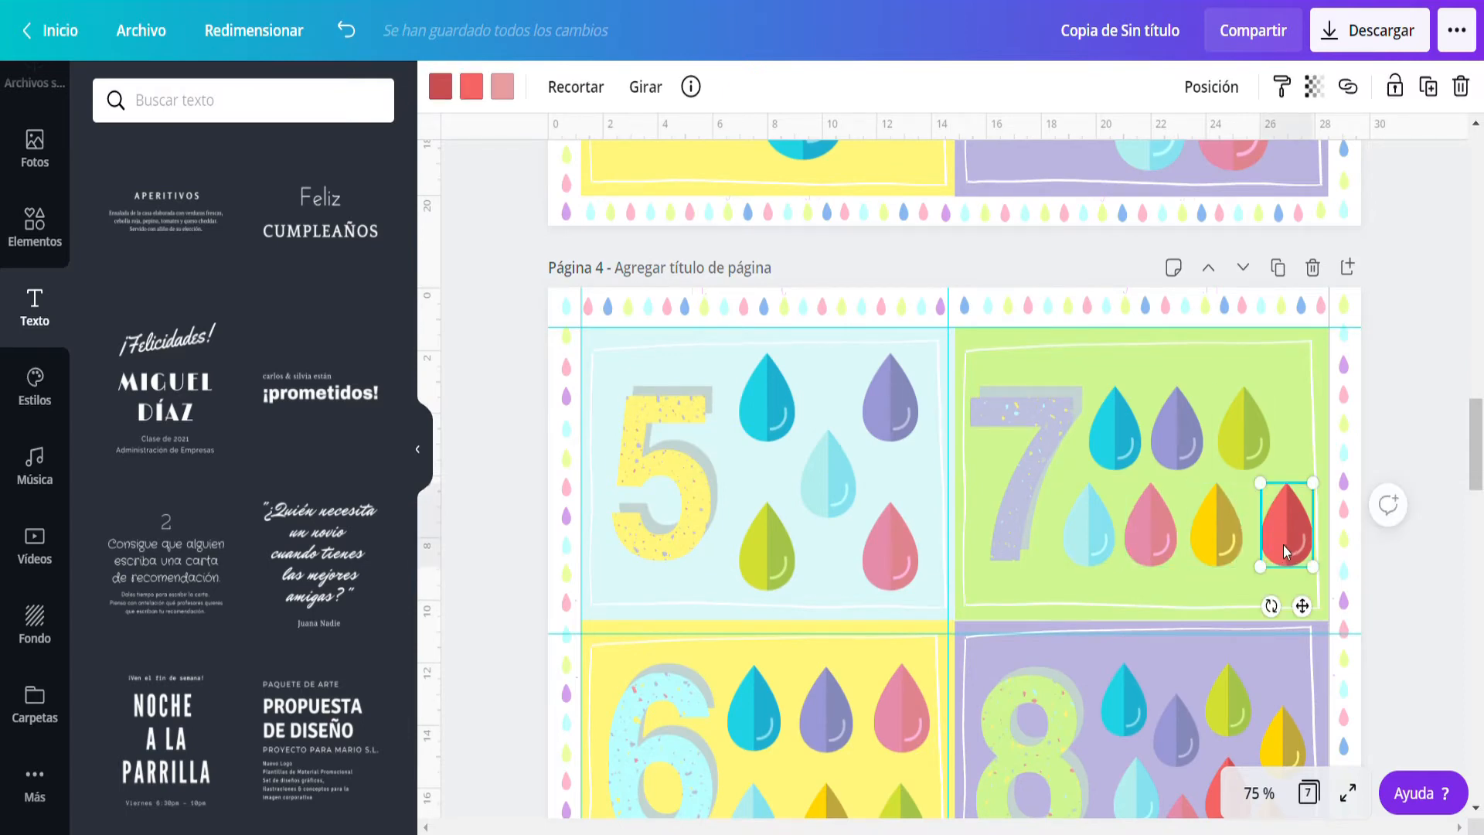
left_click_drag(1287, 551, 1290, 554)
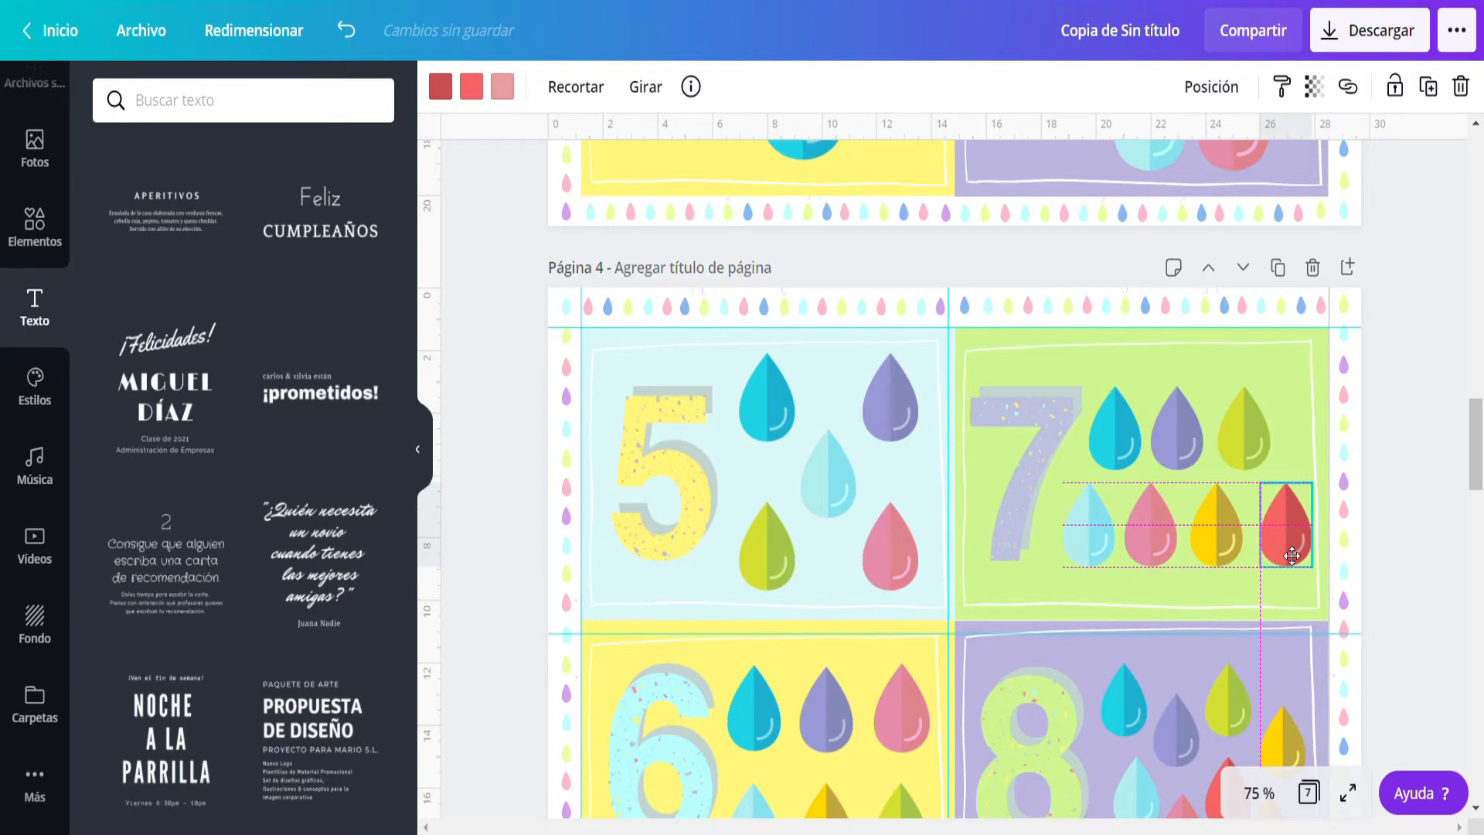
left_click(1411, 570)
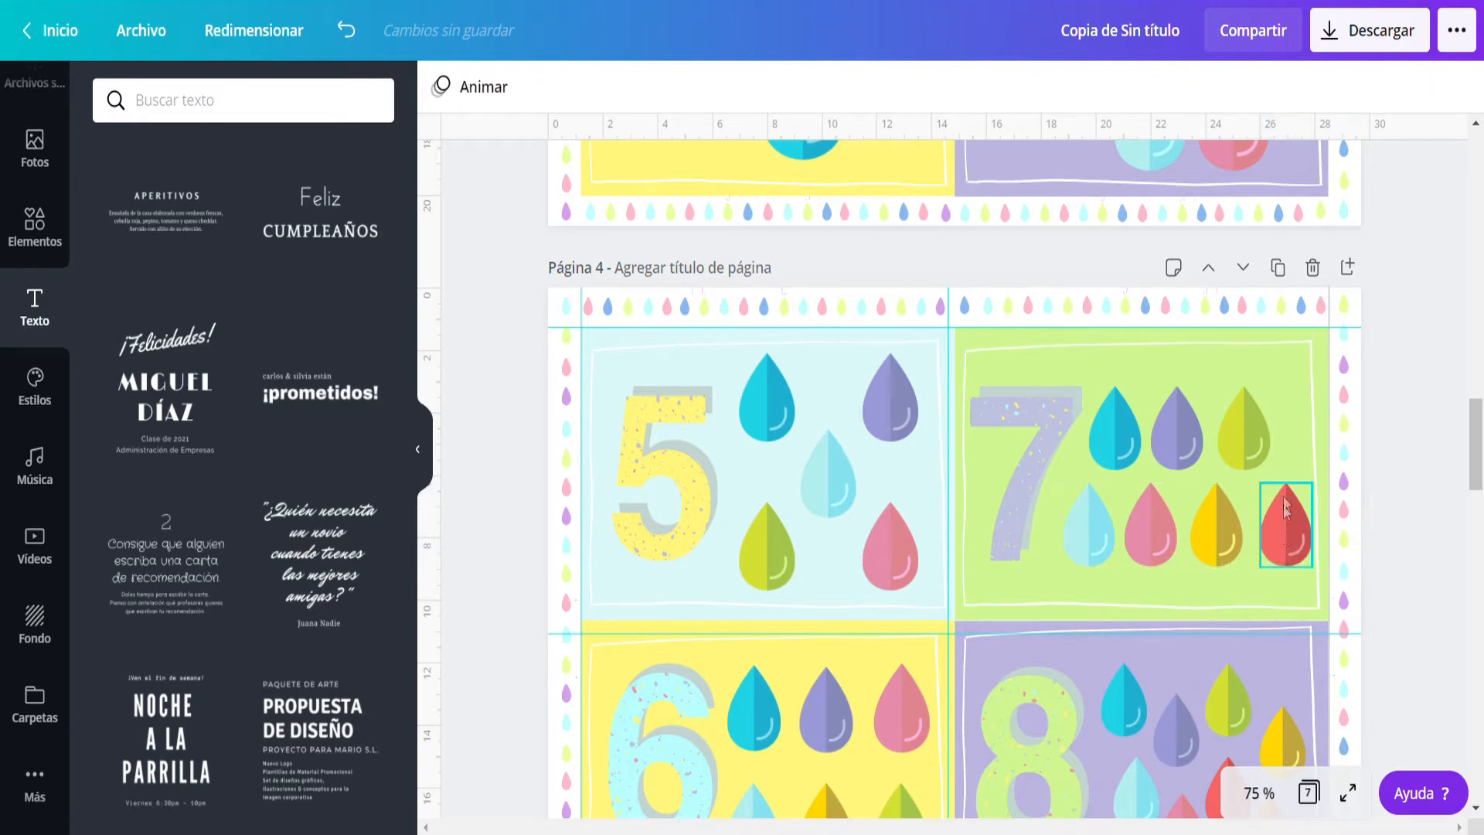
Insert the "Certificado de Participación" text combination on page 5.
scroll(1044, 596, "down", 3)
scroll(1039, 591, "down", 2)
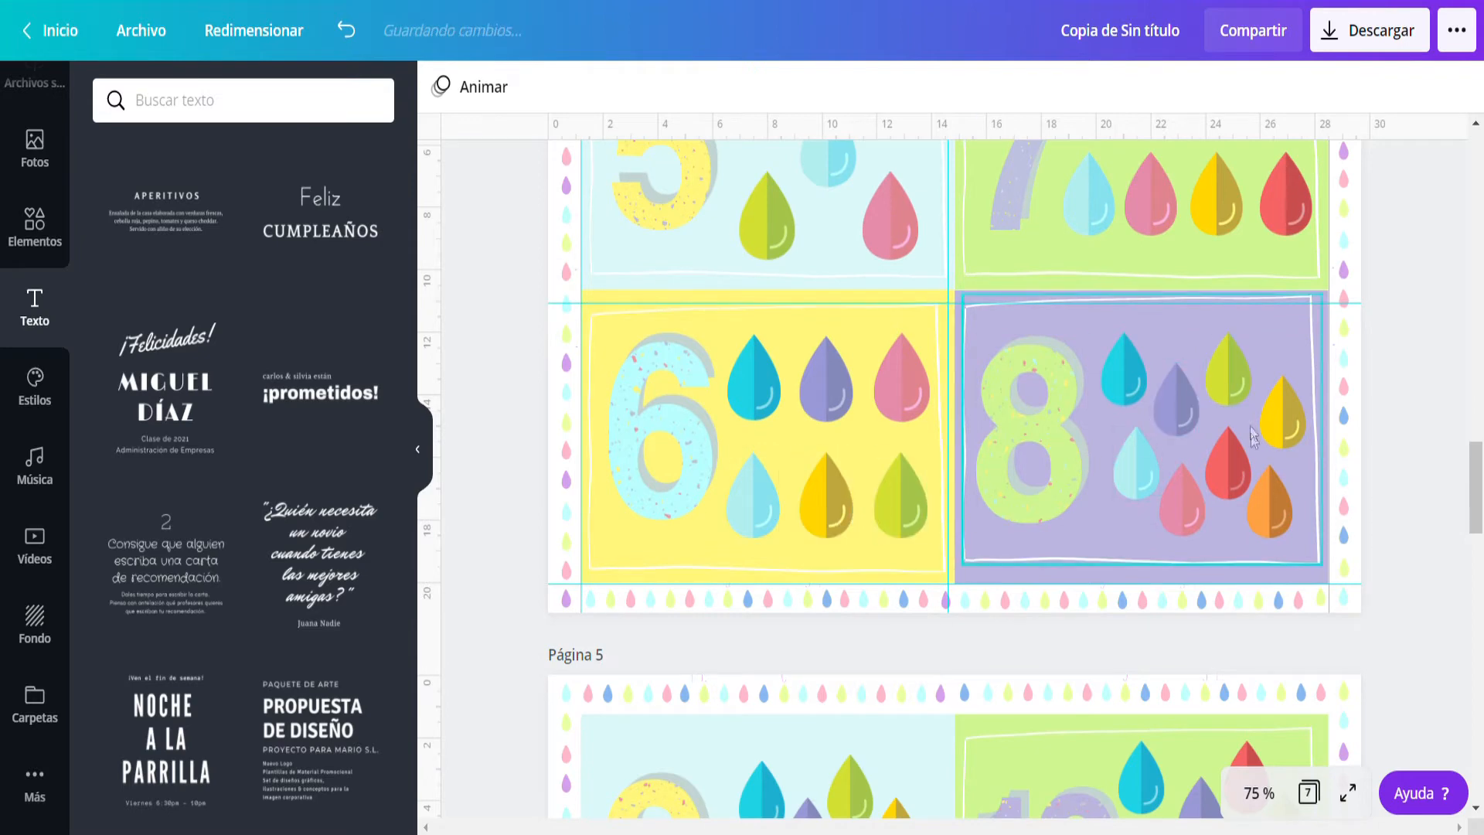
scroll(1142, 547, "down", 5)
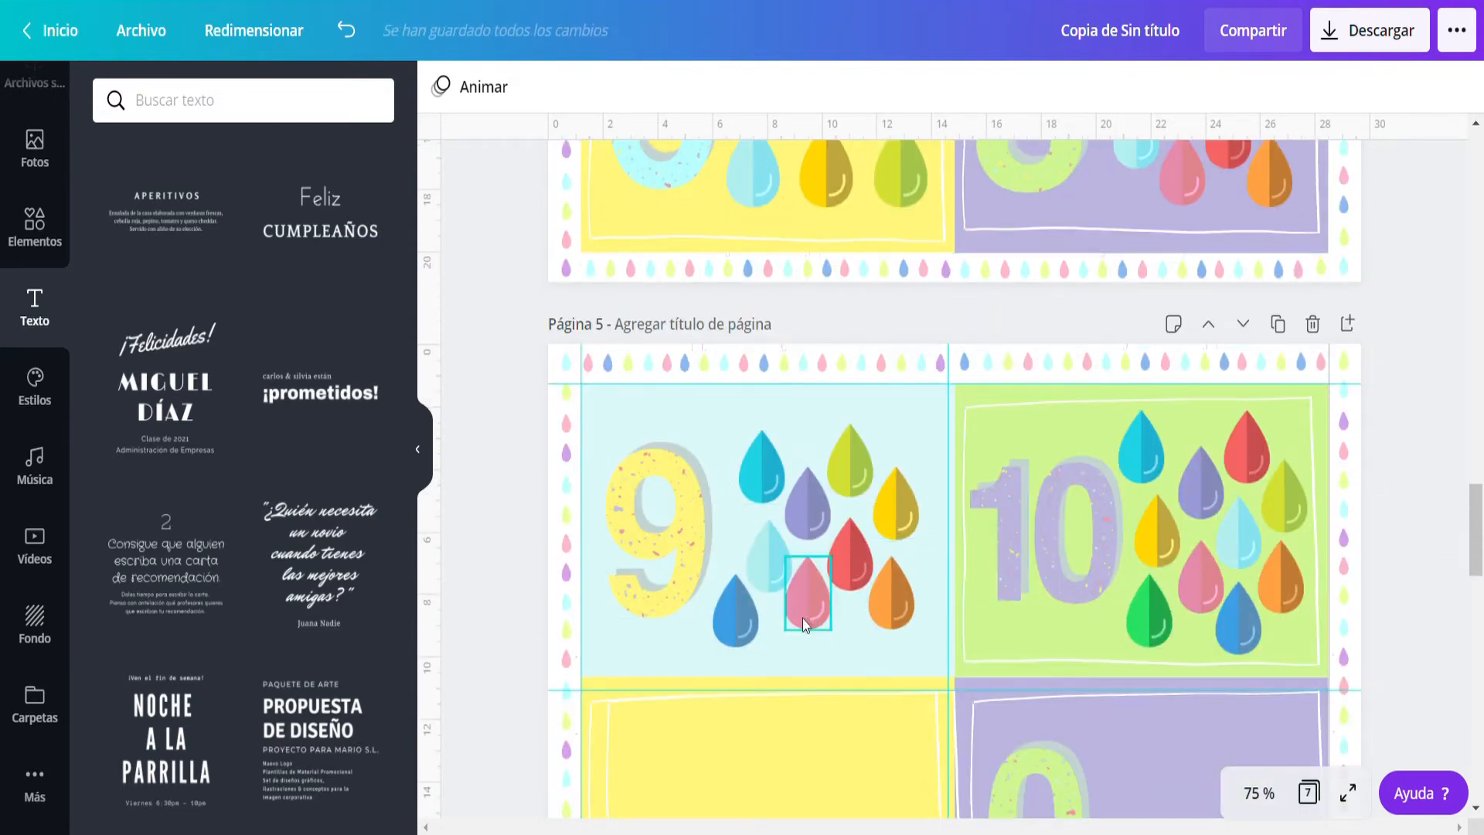
scroll(781, 587, "down", 3)
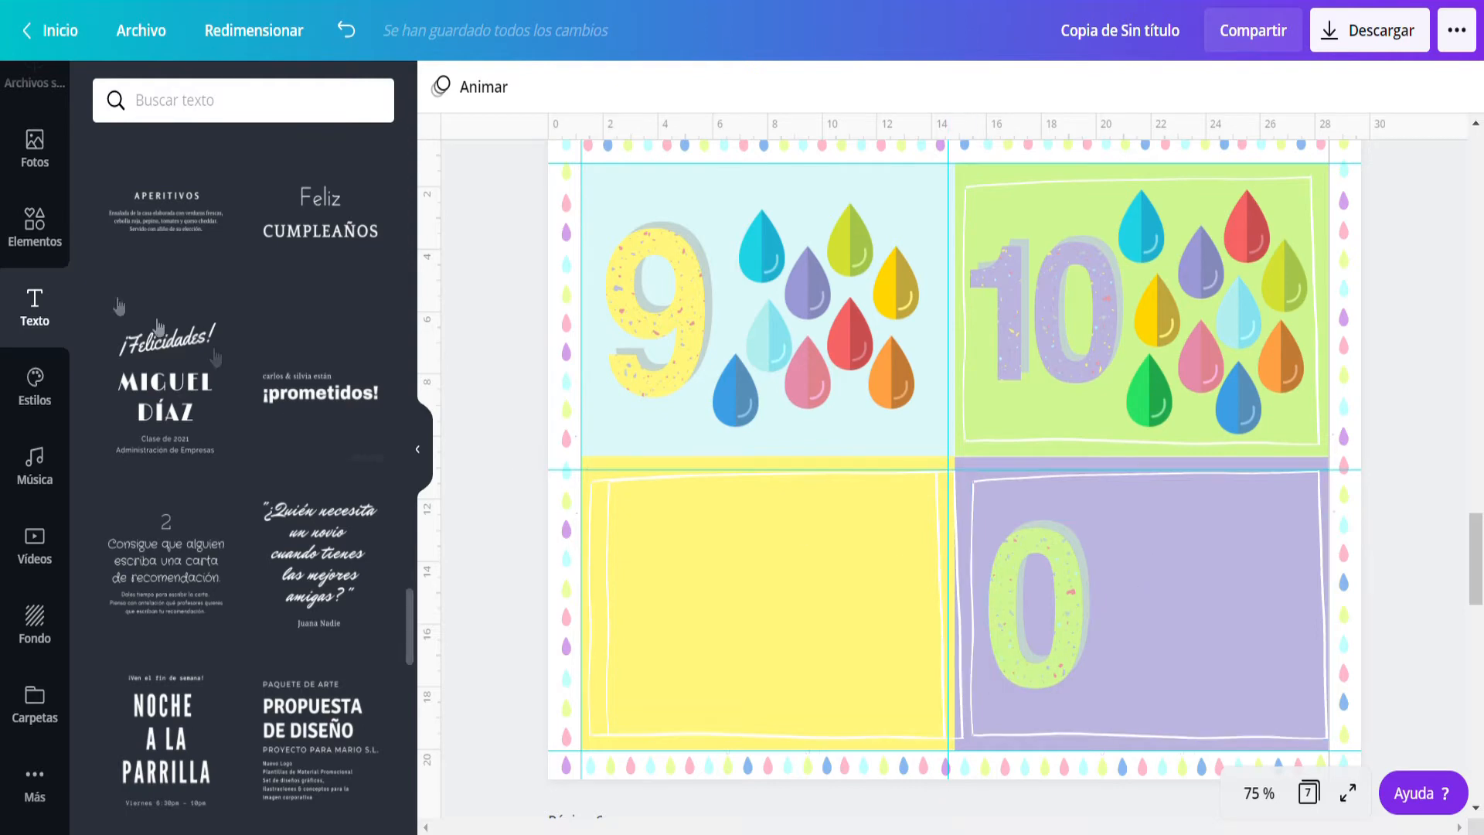
scroll(193, 387, "down", 10)
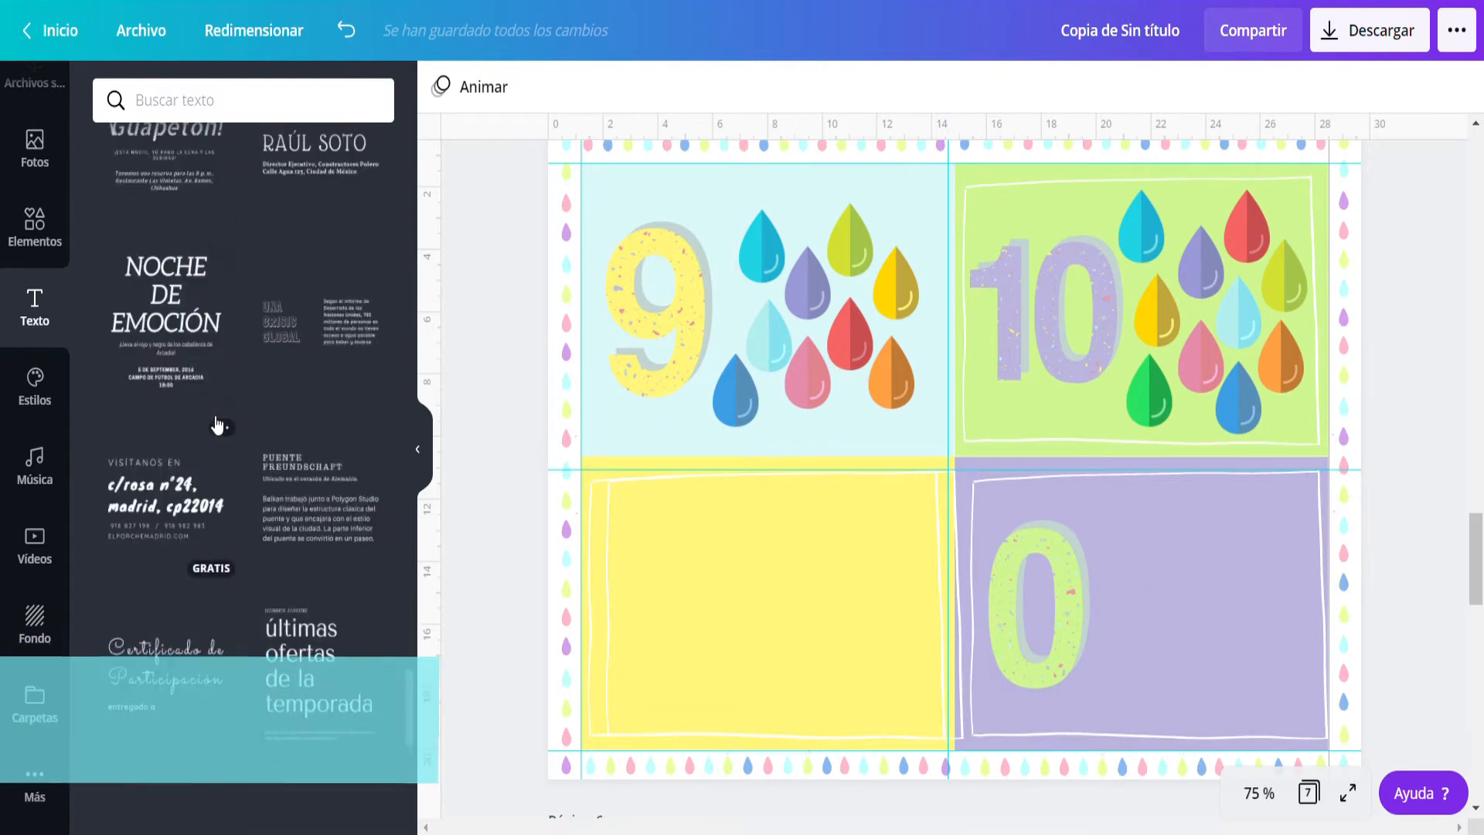
left_click(186, 352)
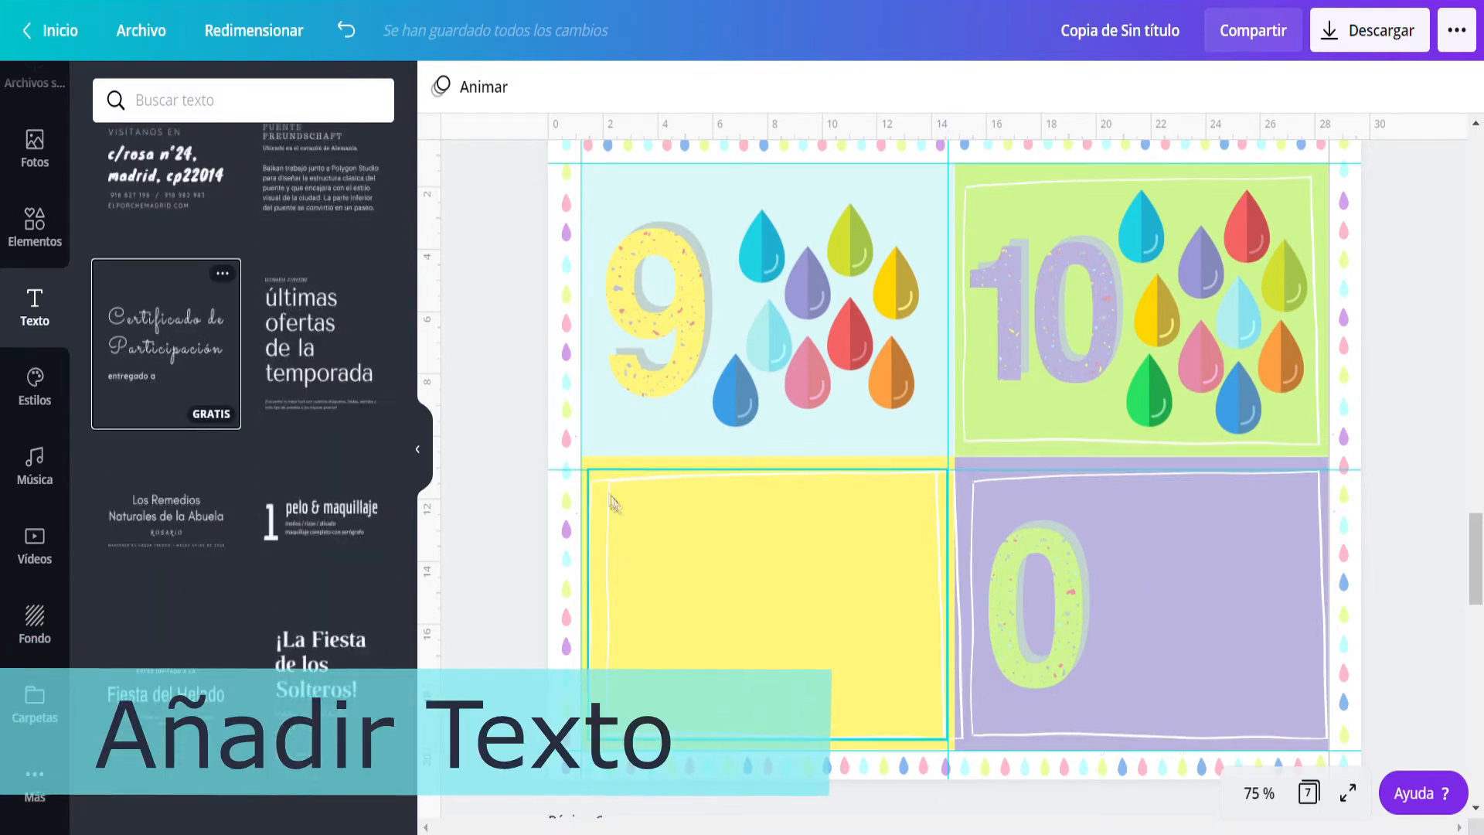
left_click(1069, 485)
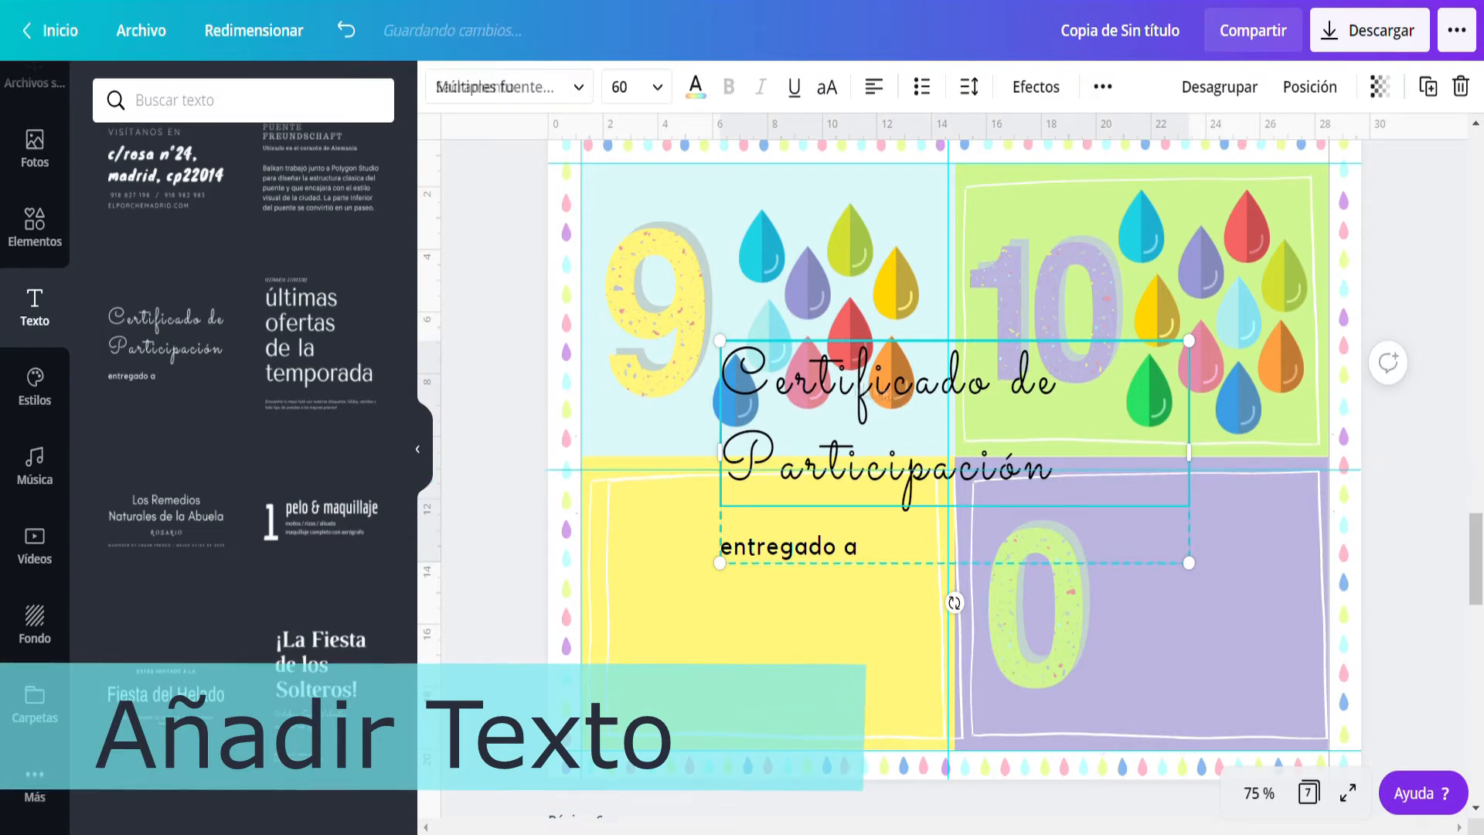
Ungroup the certificate text combination and delete its "entregado a" line.
left_click(1225, 88)
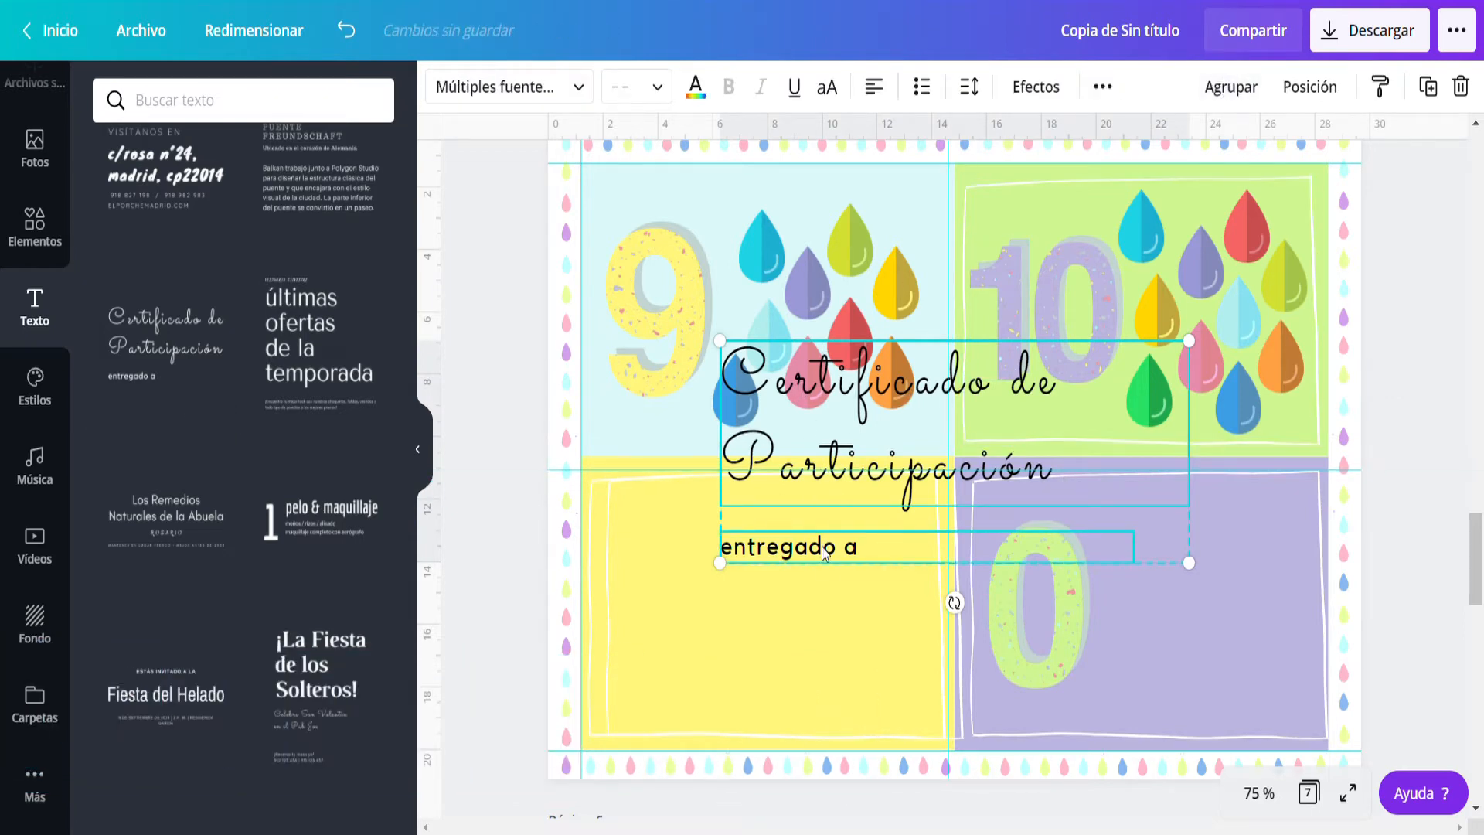
left_click(510, 547)
left_click(796, 547)
key("Delete")
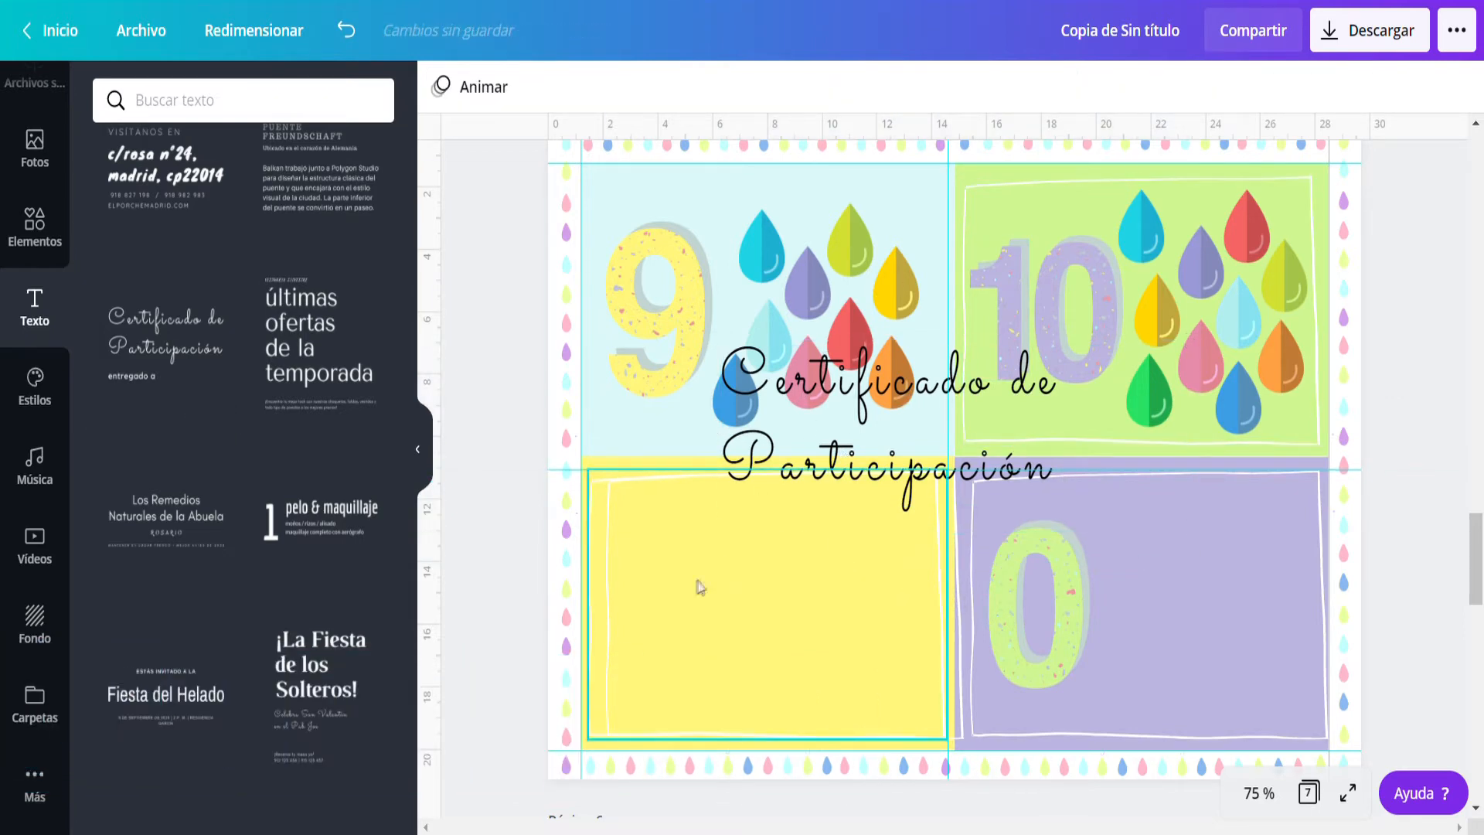
Move the "Certificado de Participación" text down into the yellow square of page 5.
left_click(696, 586)
left_click_drag(756, 621, 722, 623)
left_click(729, 606)
left_click(871, 387)
left_click_drag(871, 387, 773, 568)
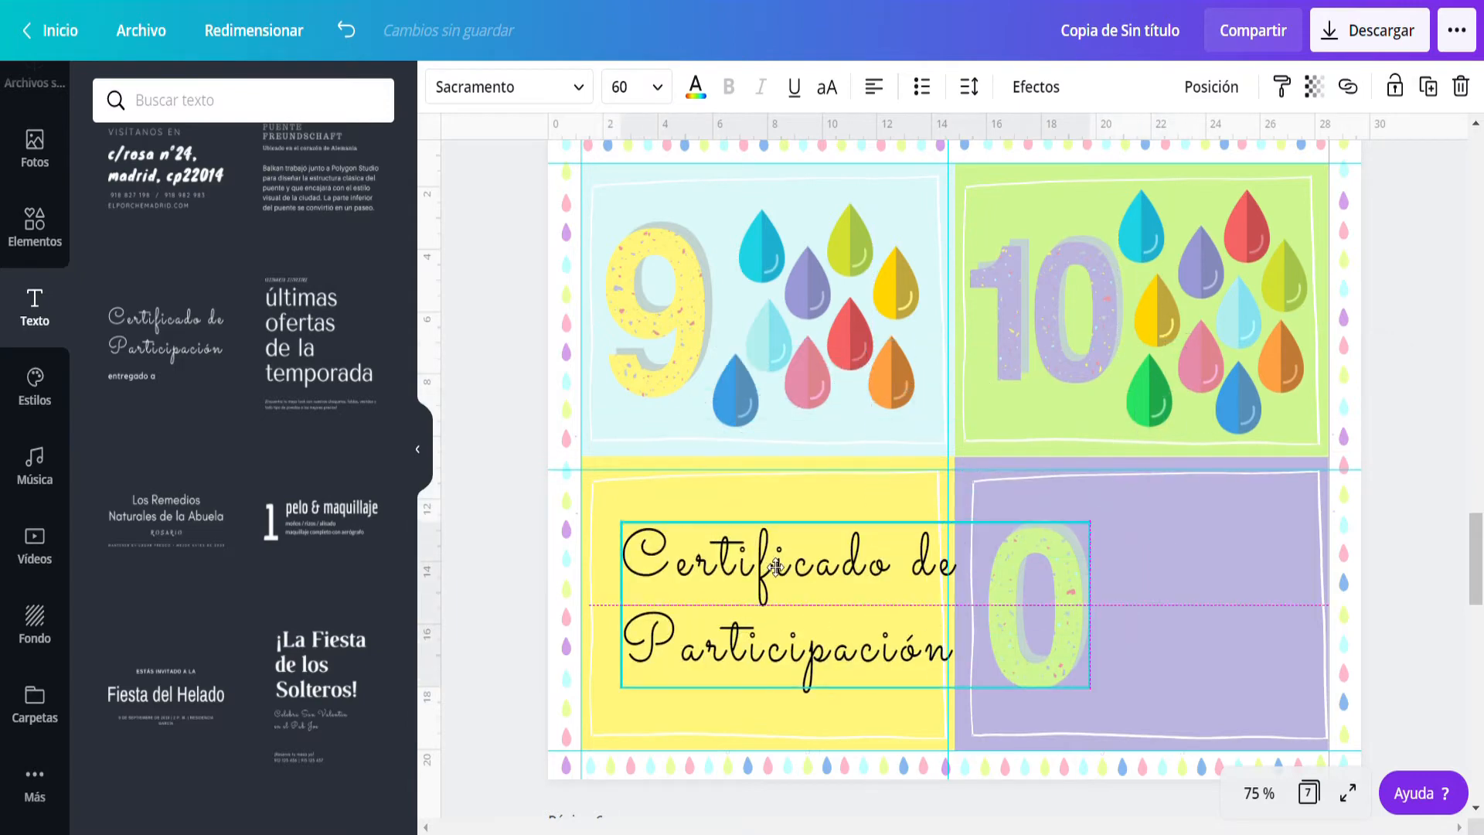
Replace the certificate wording with "mis primeros números".
double_click(945, 657)
key("BackSpace")
key("BackSpace")
key("BackSpace")
key("BackSpace")
key("BackSpace")
key("BackSpace")
key("BackSpace")
key("BackSpace")
key("BackSpace")
key("BackSpace")
key("BackSpace")
key("BackSpace")
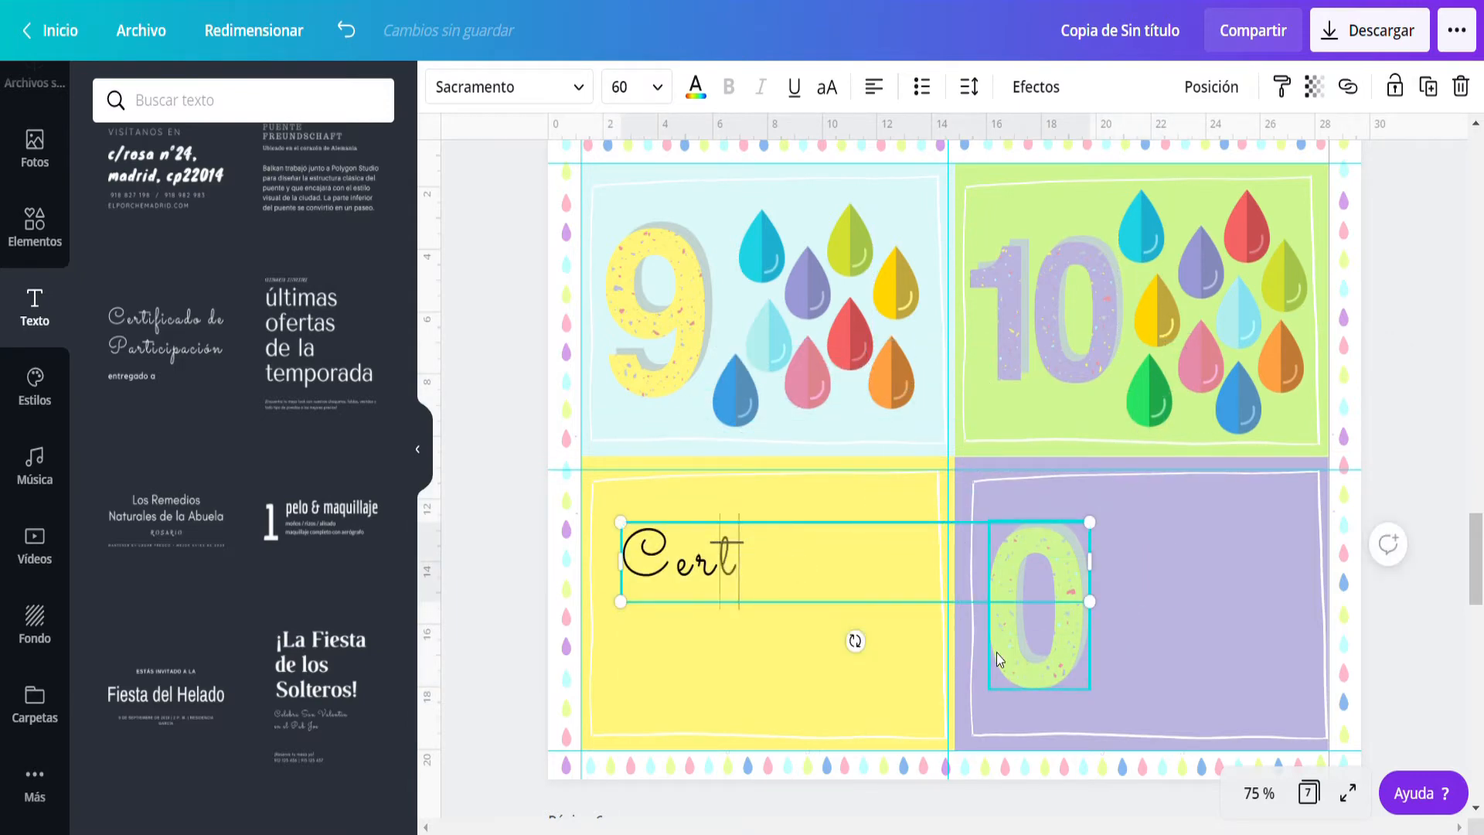
type("Números")
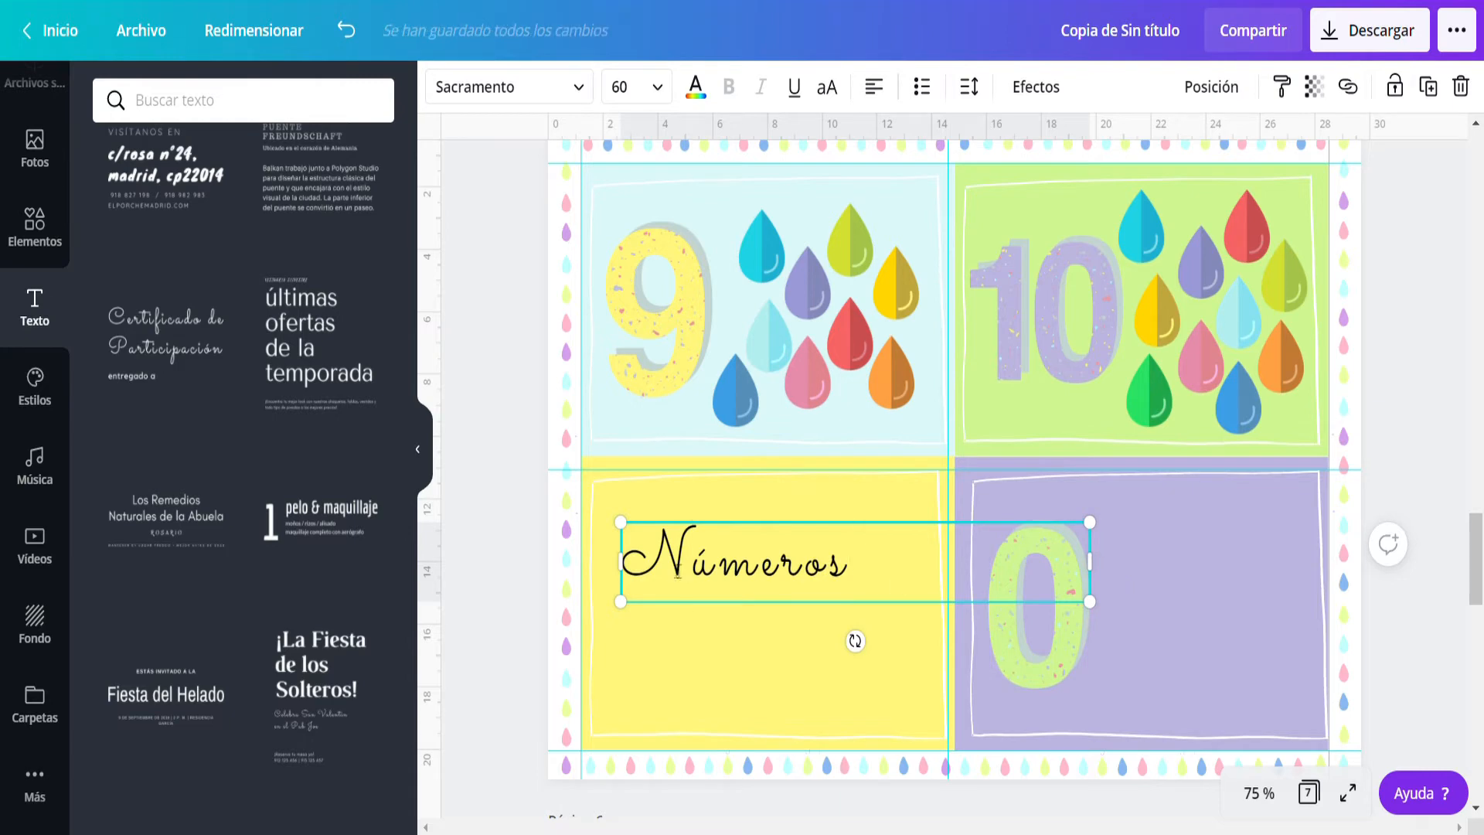
left_click_drag(678, 576, 623, 563)
type("Mi")
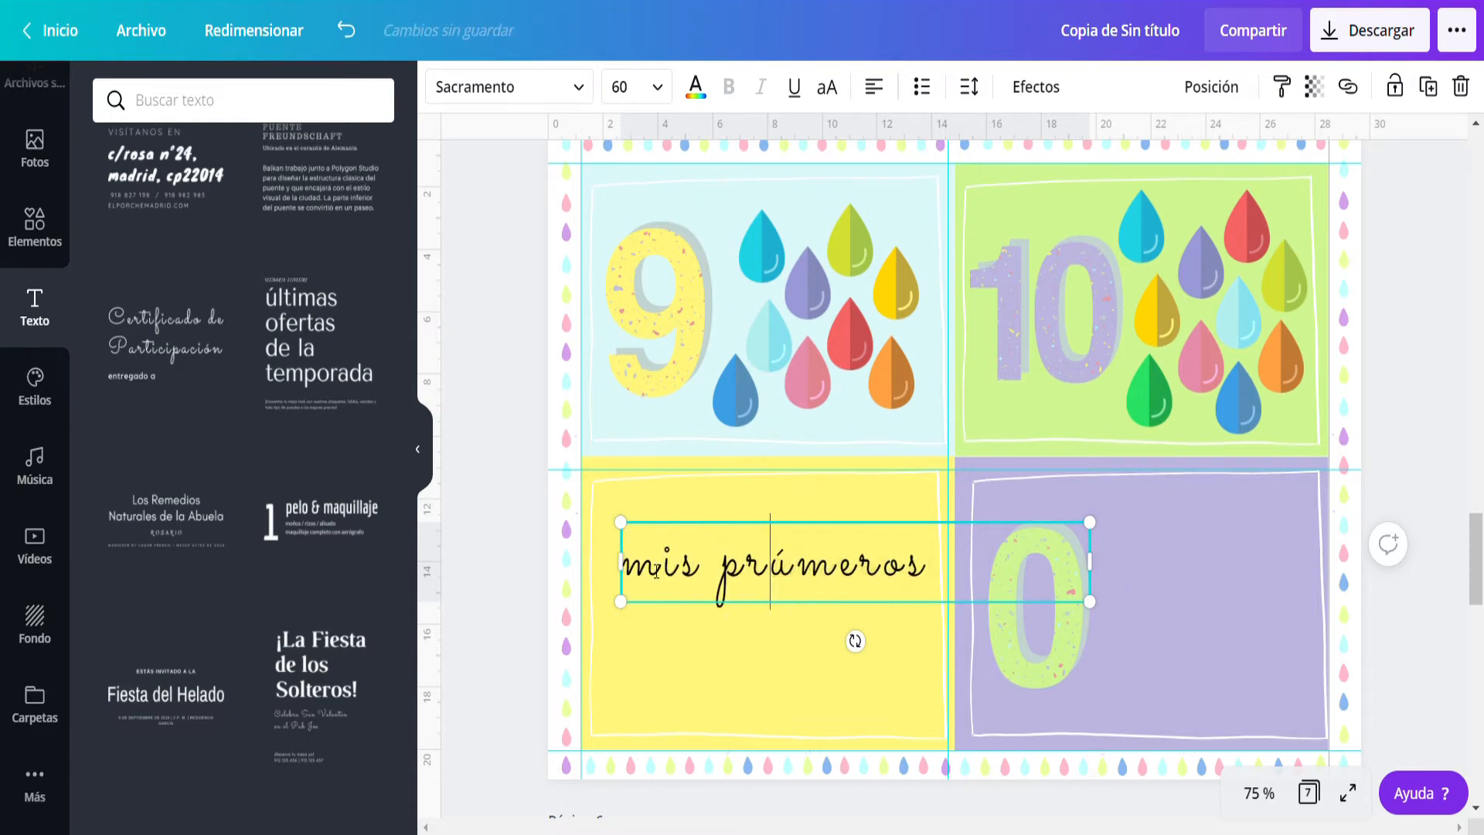
type("s primeros n")
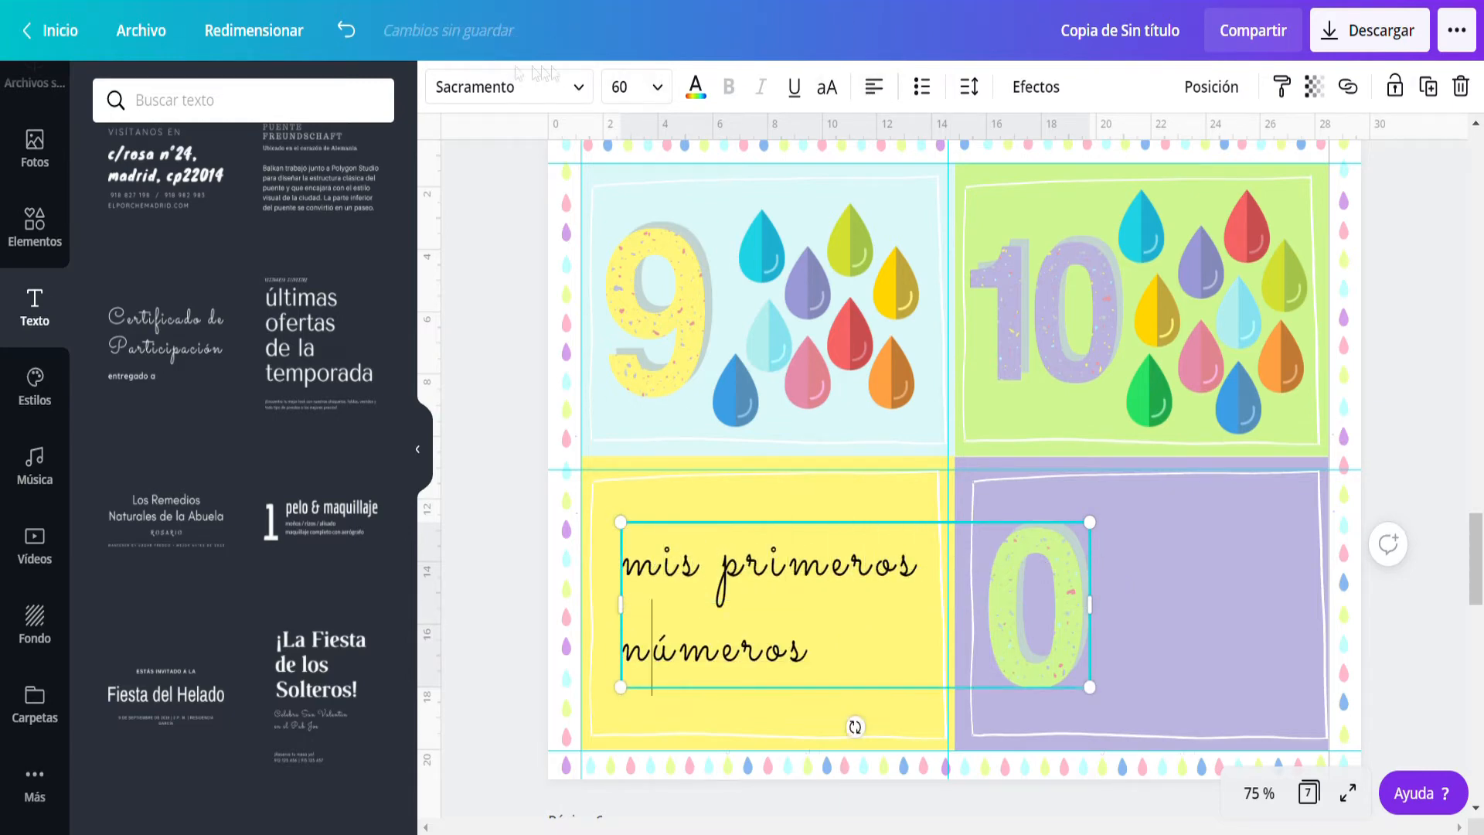
Centre-align the "mis primeros números" text and narrow its box to fit inside the yellow square.
left_click(874, 91)
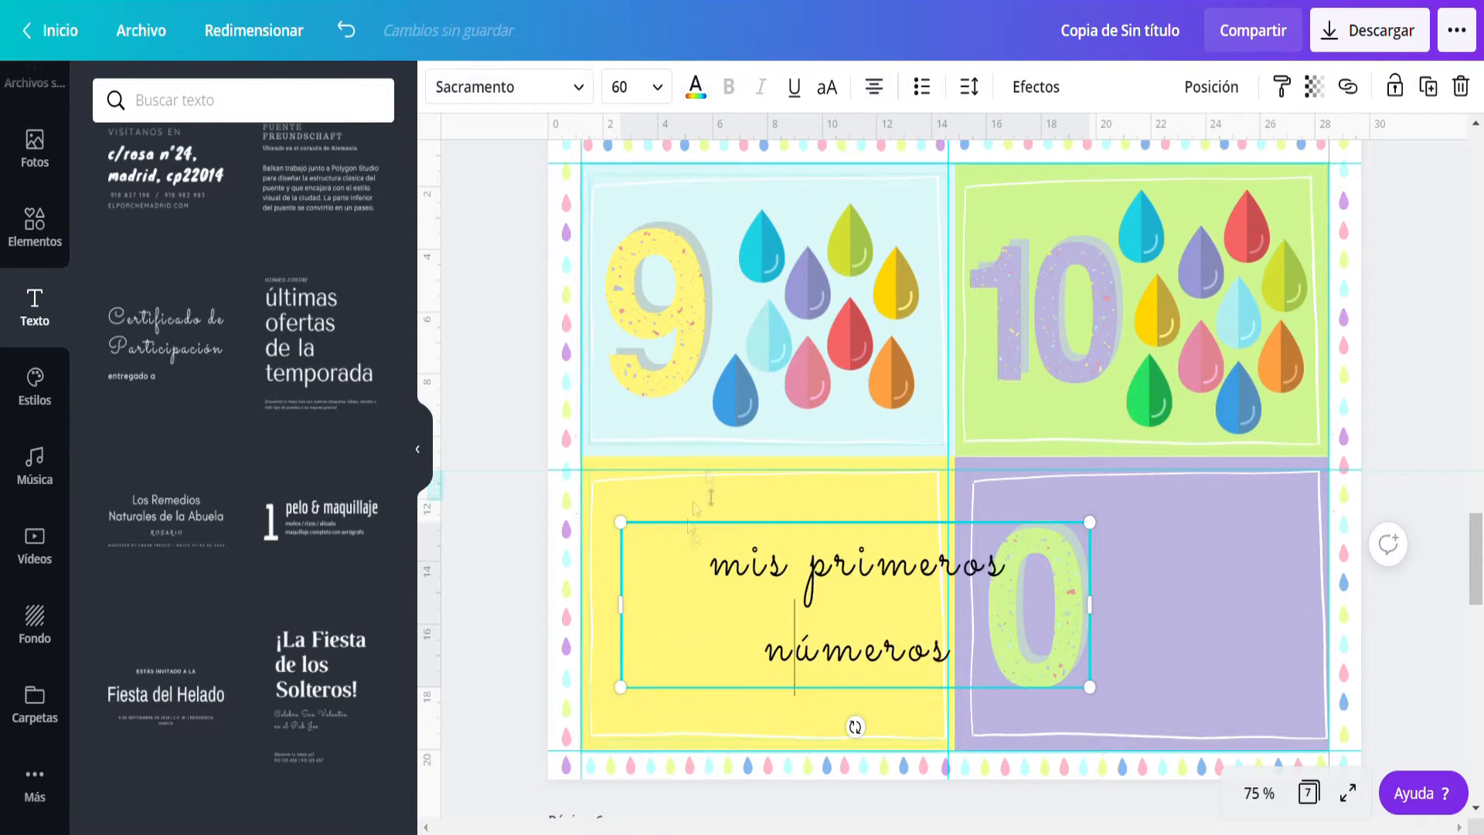
left_click_drag(626, 614, 735, 614)
left_click_drag(942, 528, 799, 526)
Reduce the line spacing of "mis primeros números" to 0.99.
left_click(976, 96)
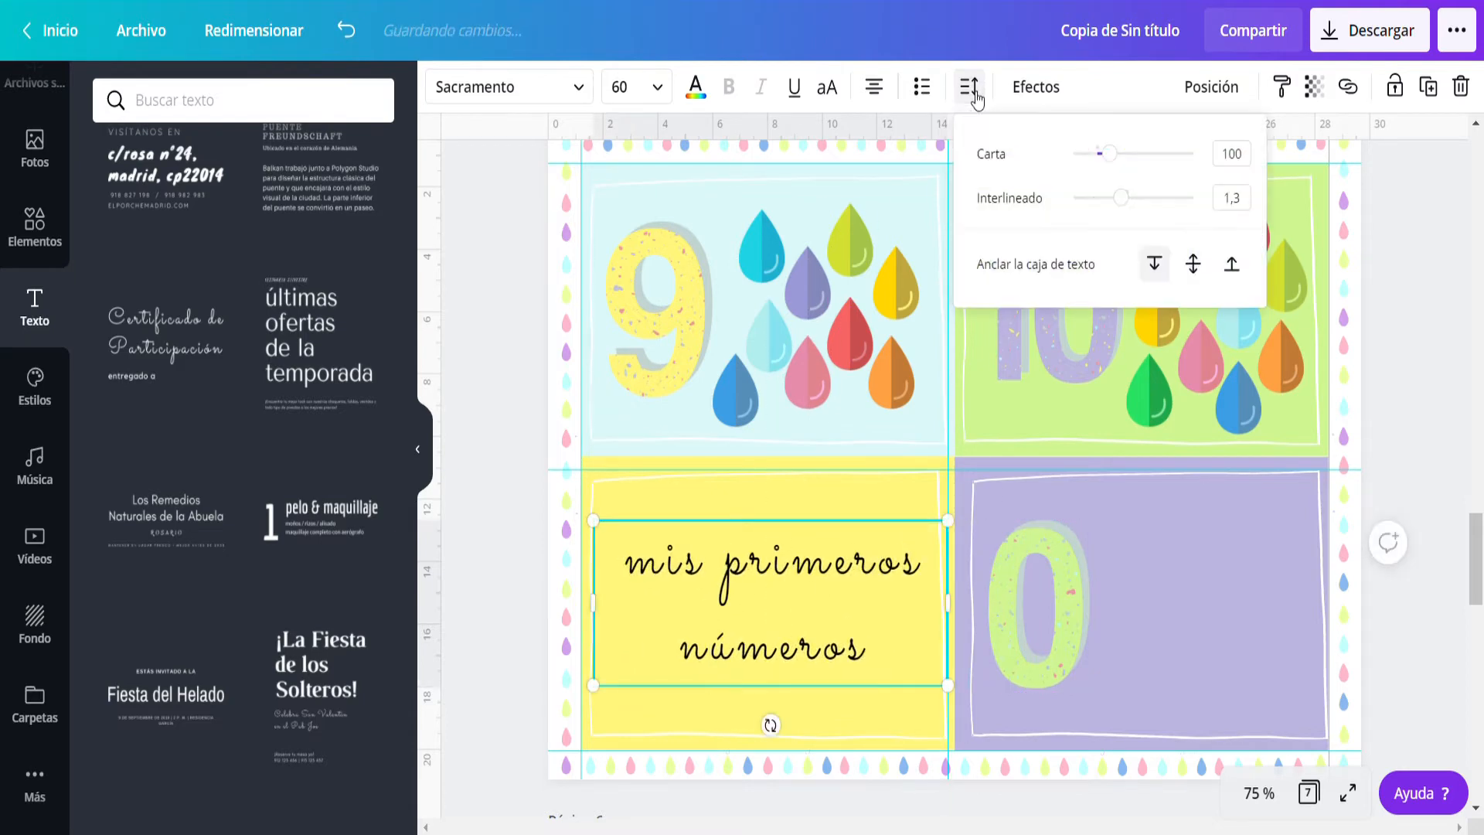
left_click_drag(1136, 208, 1110, 203)
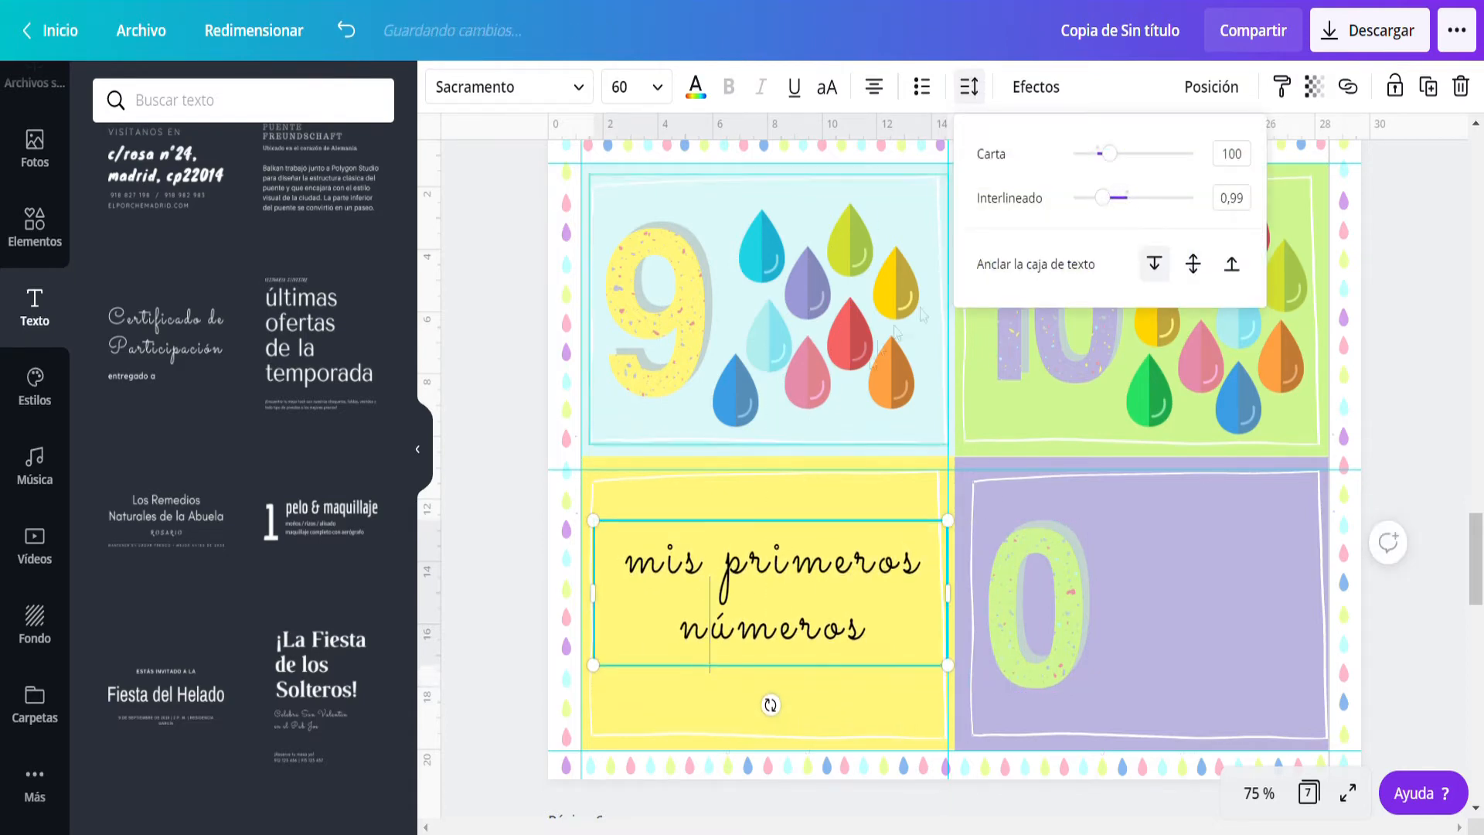
left_click(882, 696)
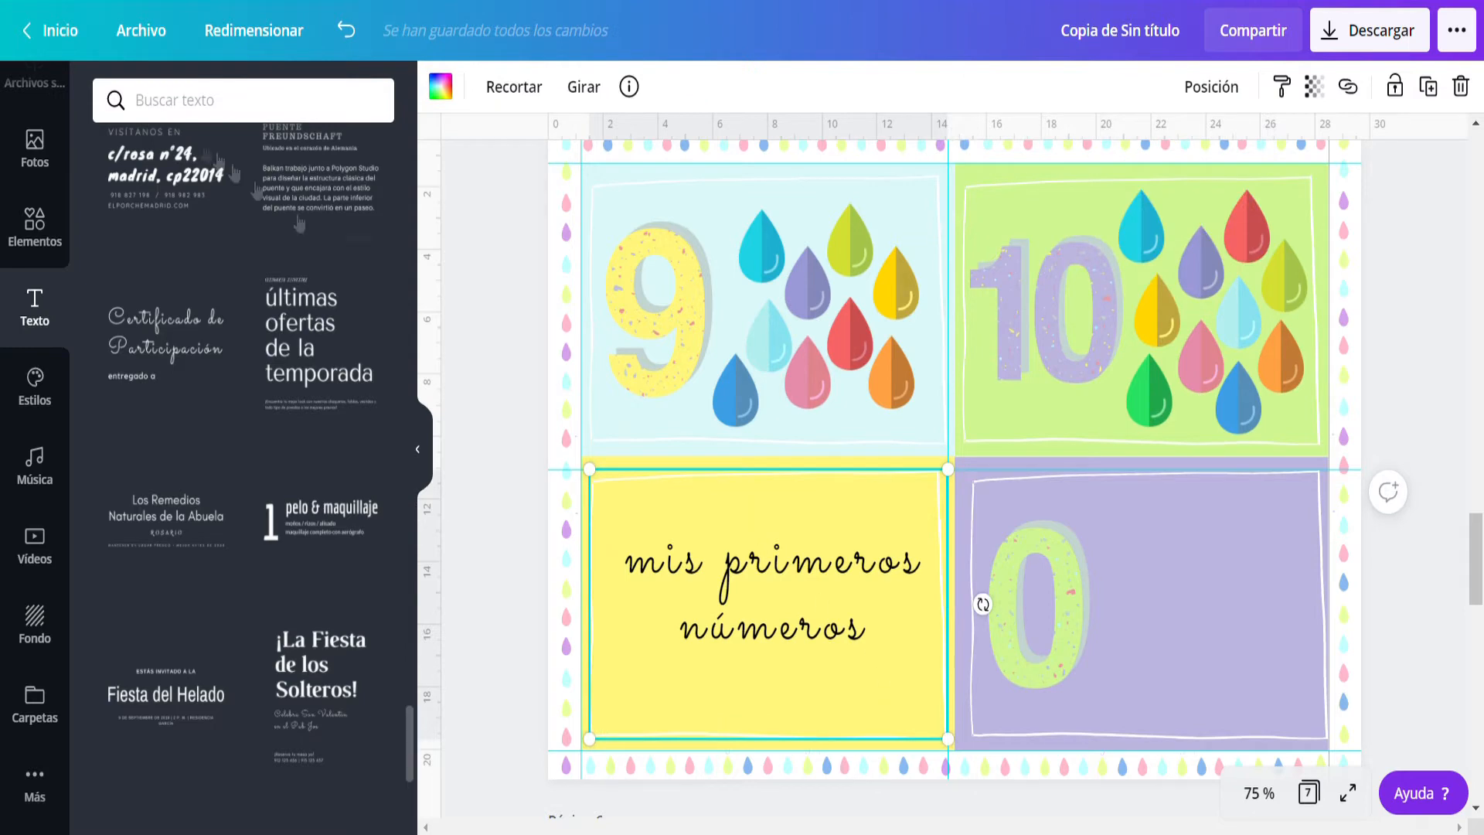
Search the elements for "numbers", insert the multicoloured overlapping 1-2-3 graphic, and place it in the yellow square.
left_click(40, 240)
left_click(217, 101)
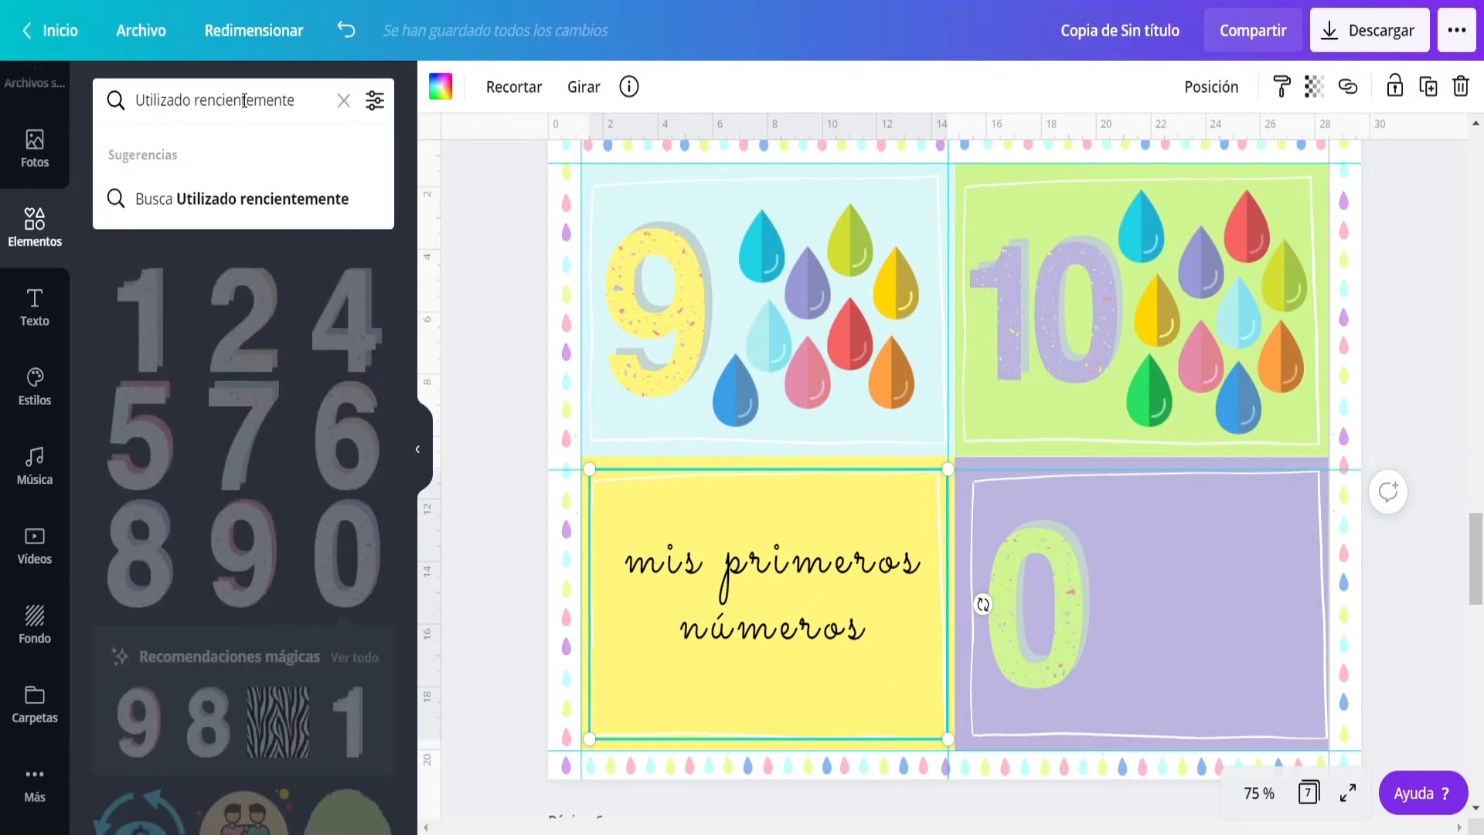
left_click(344, 100)
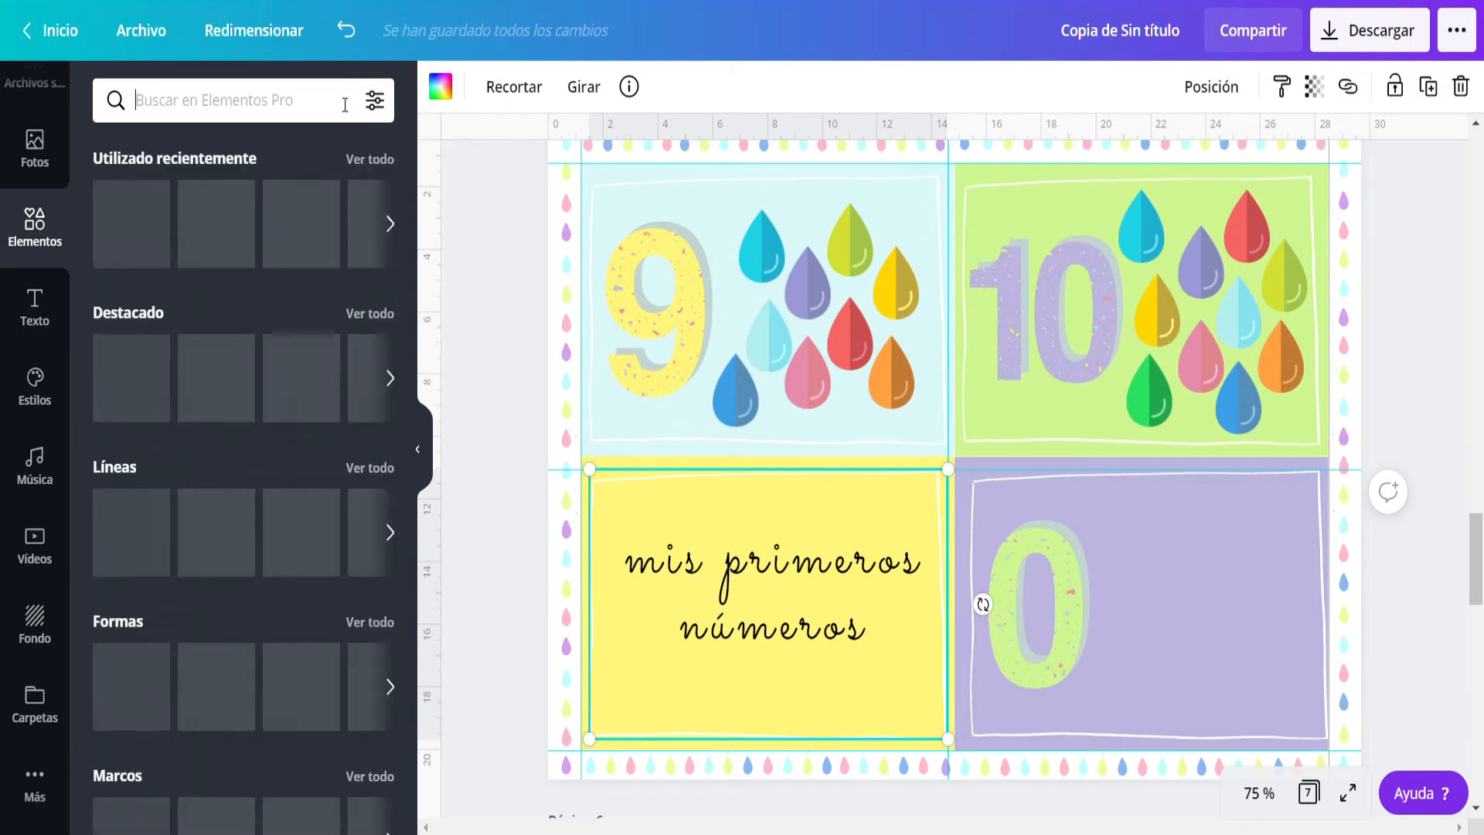
type("numbers")
key("Return")
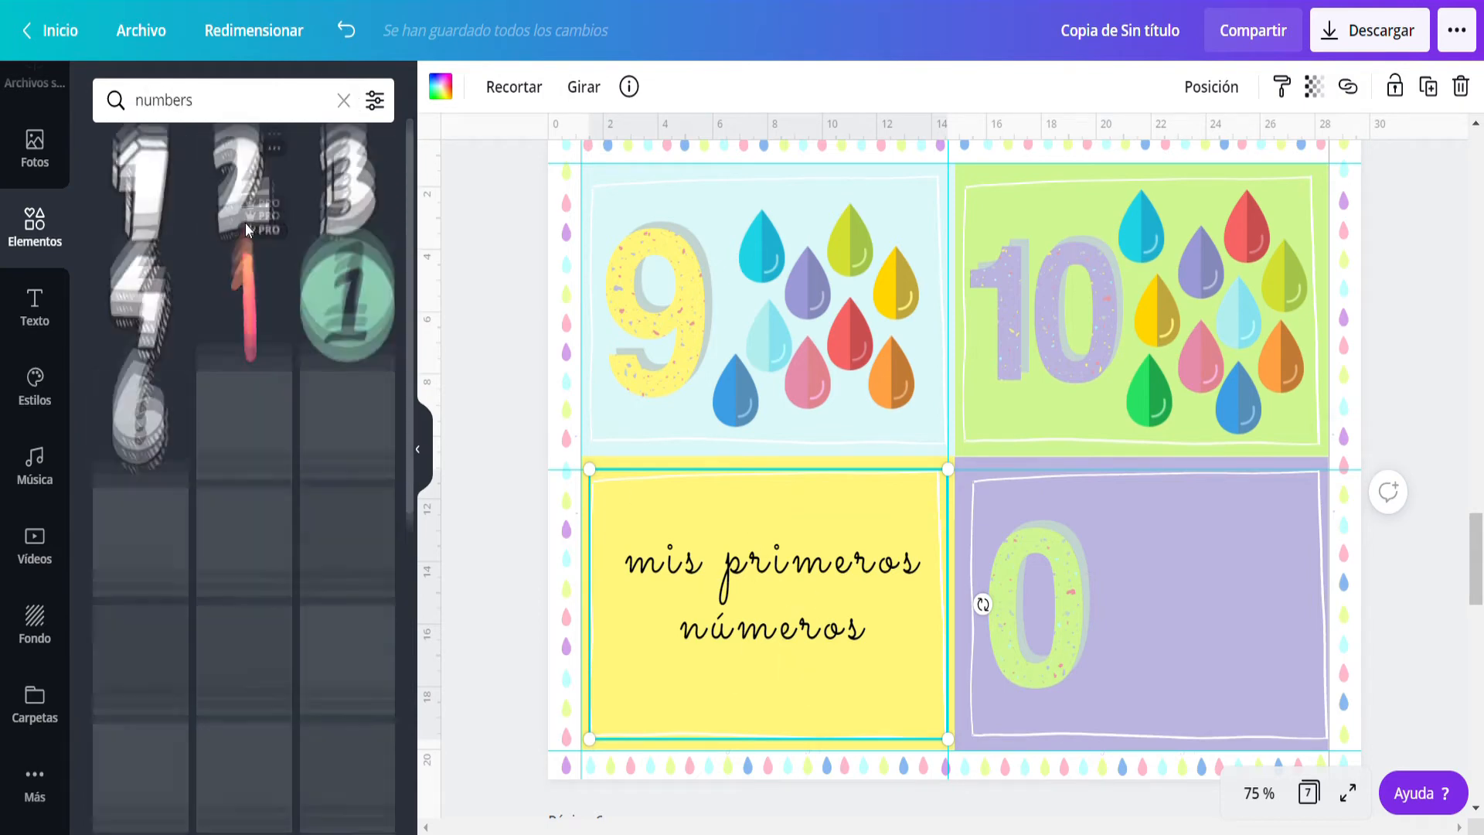
left_click(255, 239)
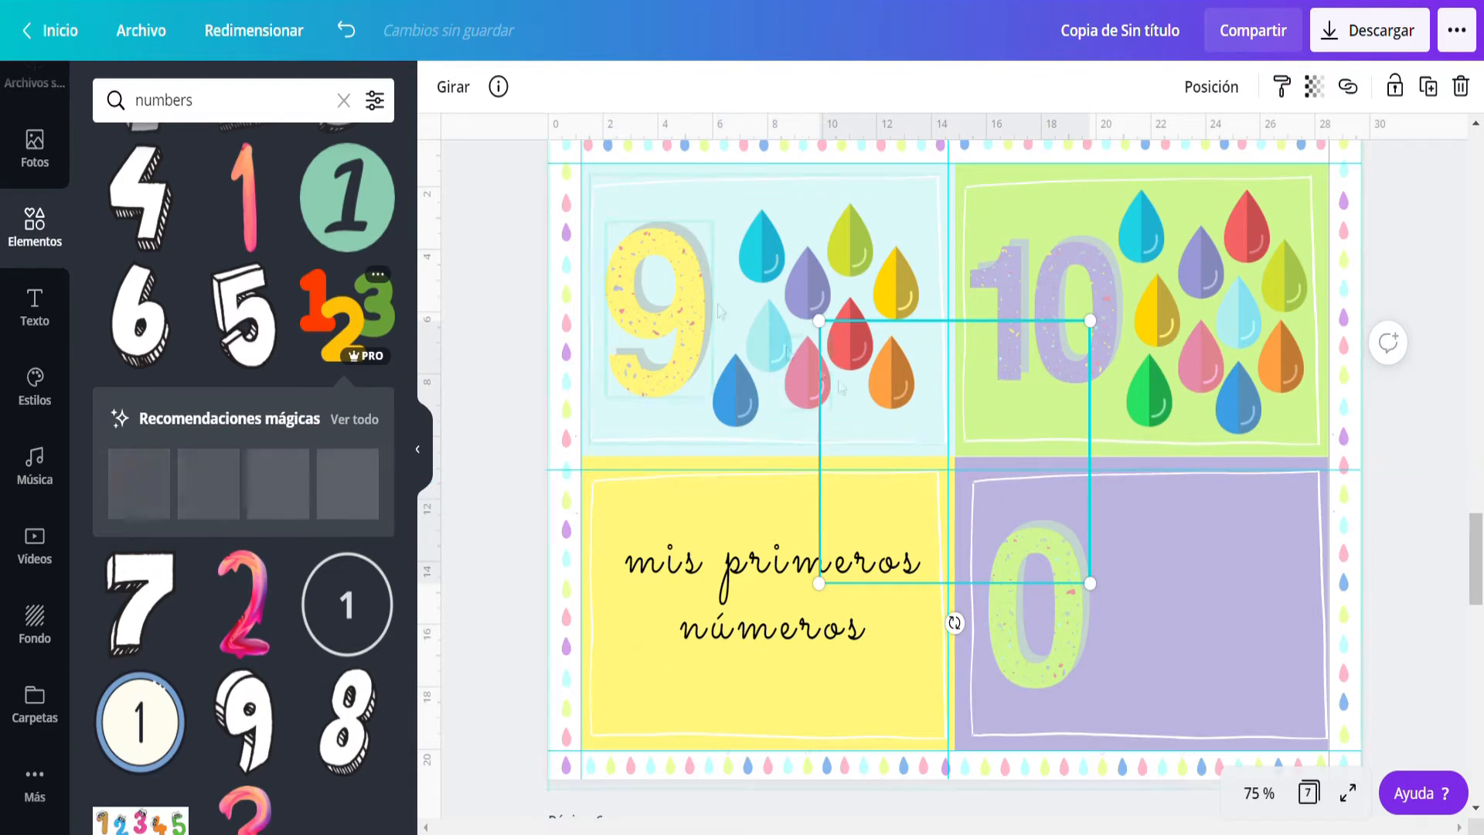
left_click_drag(981, 454, 769, 616)
Recolour the 1-2-3 graphic with a lilac 3, a lime green 1 and a pale aqua 2.
left_click(442, 91)
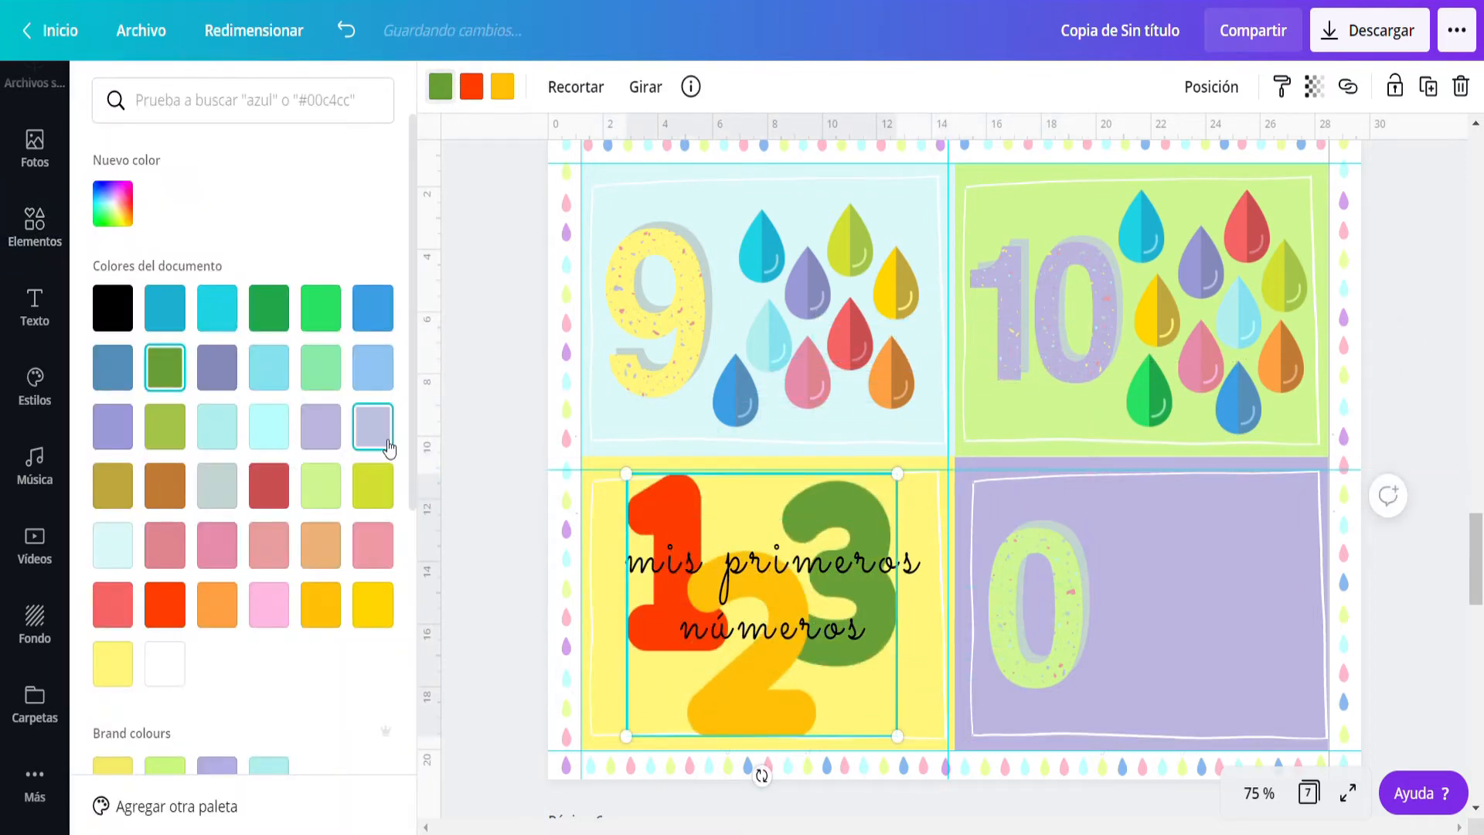
left_click(387, 444)
left_click(321, 486)
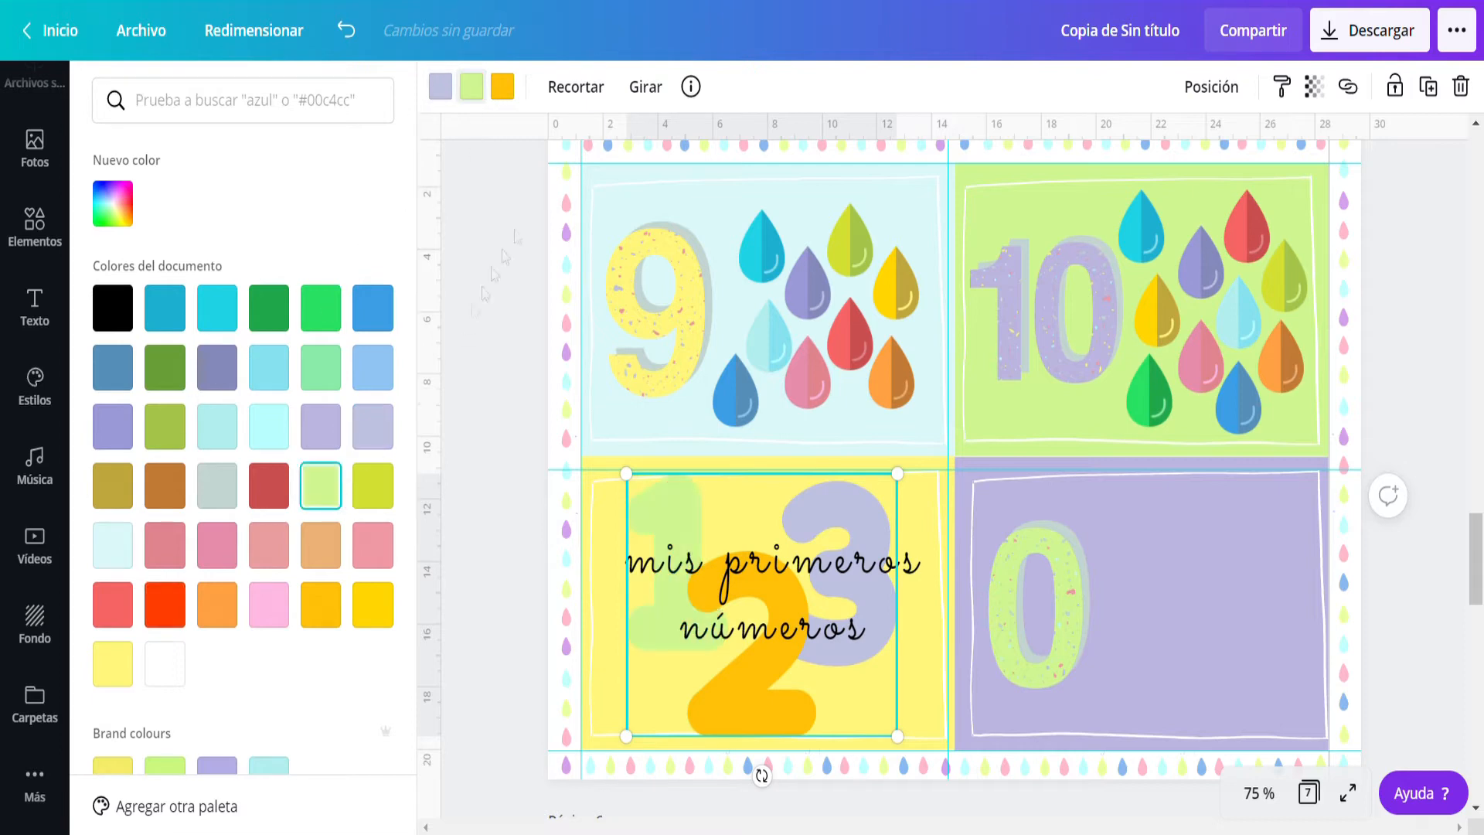
left_click(385, 493)
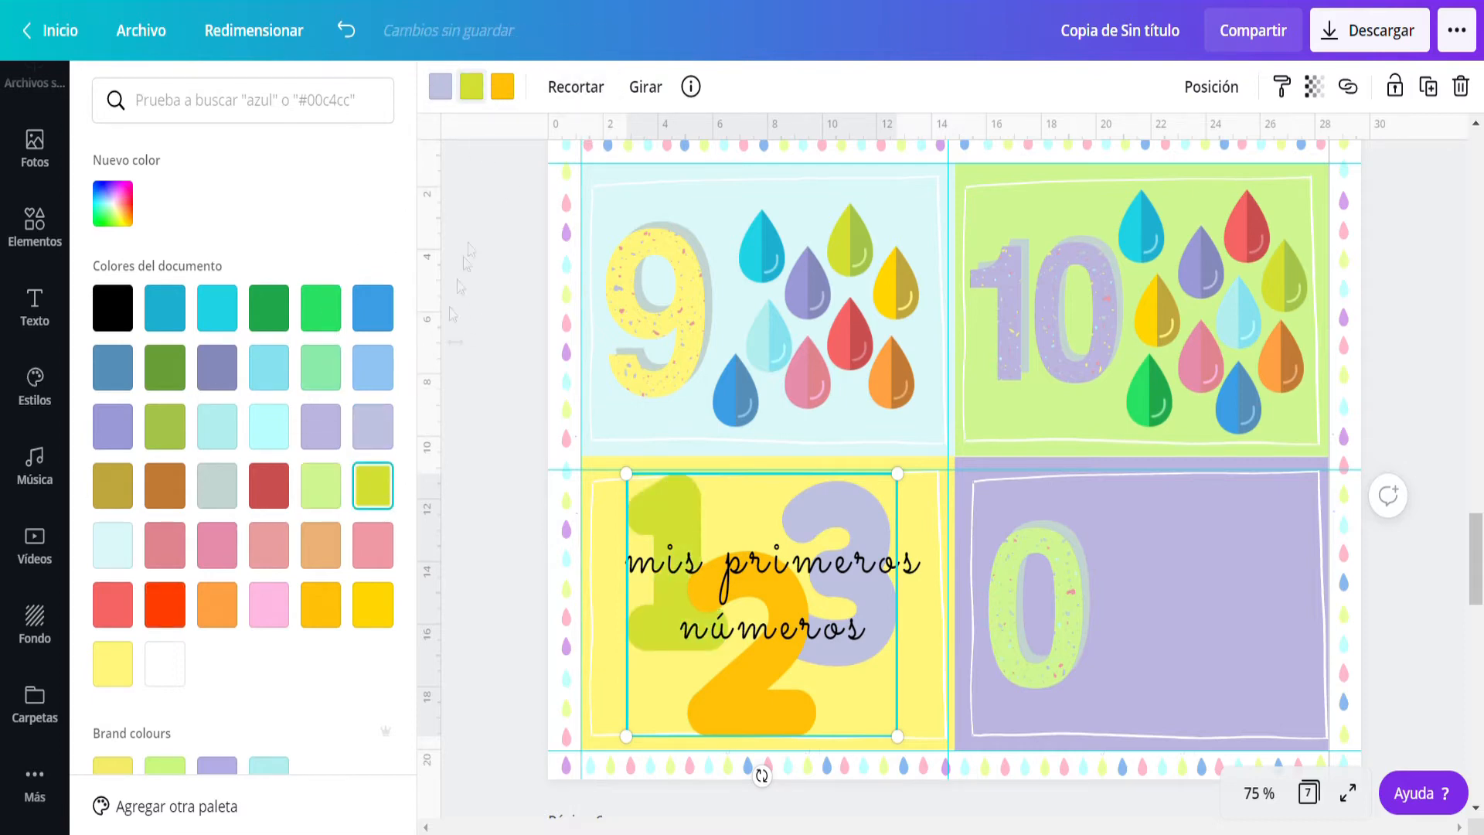
left_click(472, 89)
left_click(514, 97)
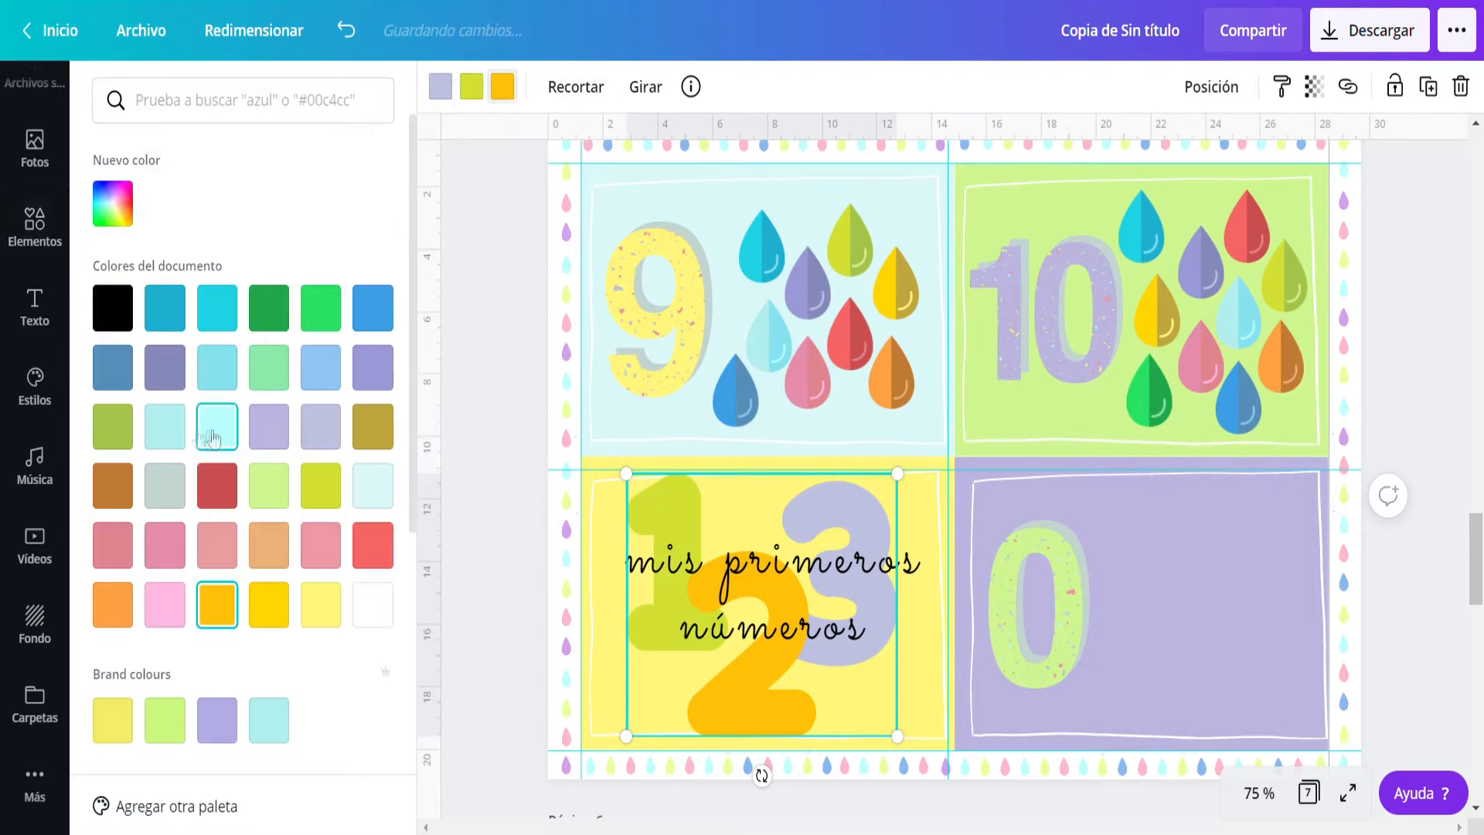
left_click(163, 426)
left_click(480, 596)
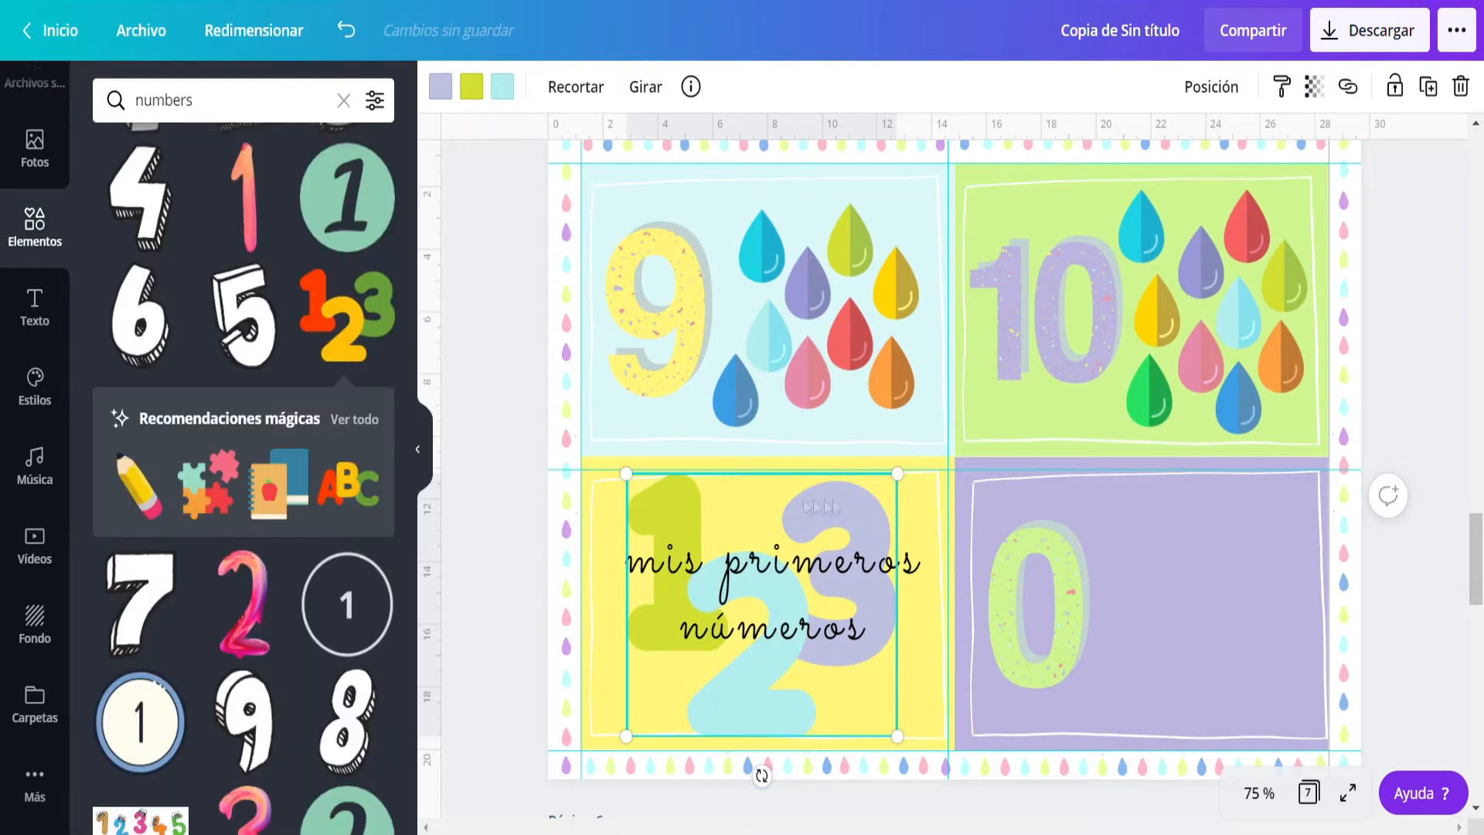
Shrink the 1-2-3 graphic, position it in the upper part of the yellow square, and lower the text.
left_click_drag(664, 516, 718, 562)
left_click_drag(806, 717, 772, 648)
left_click_drag(908, 567, 906, 654)
left_click(831, 544)
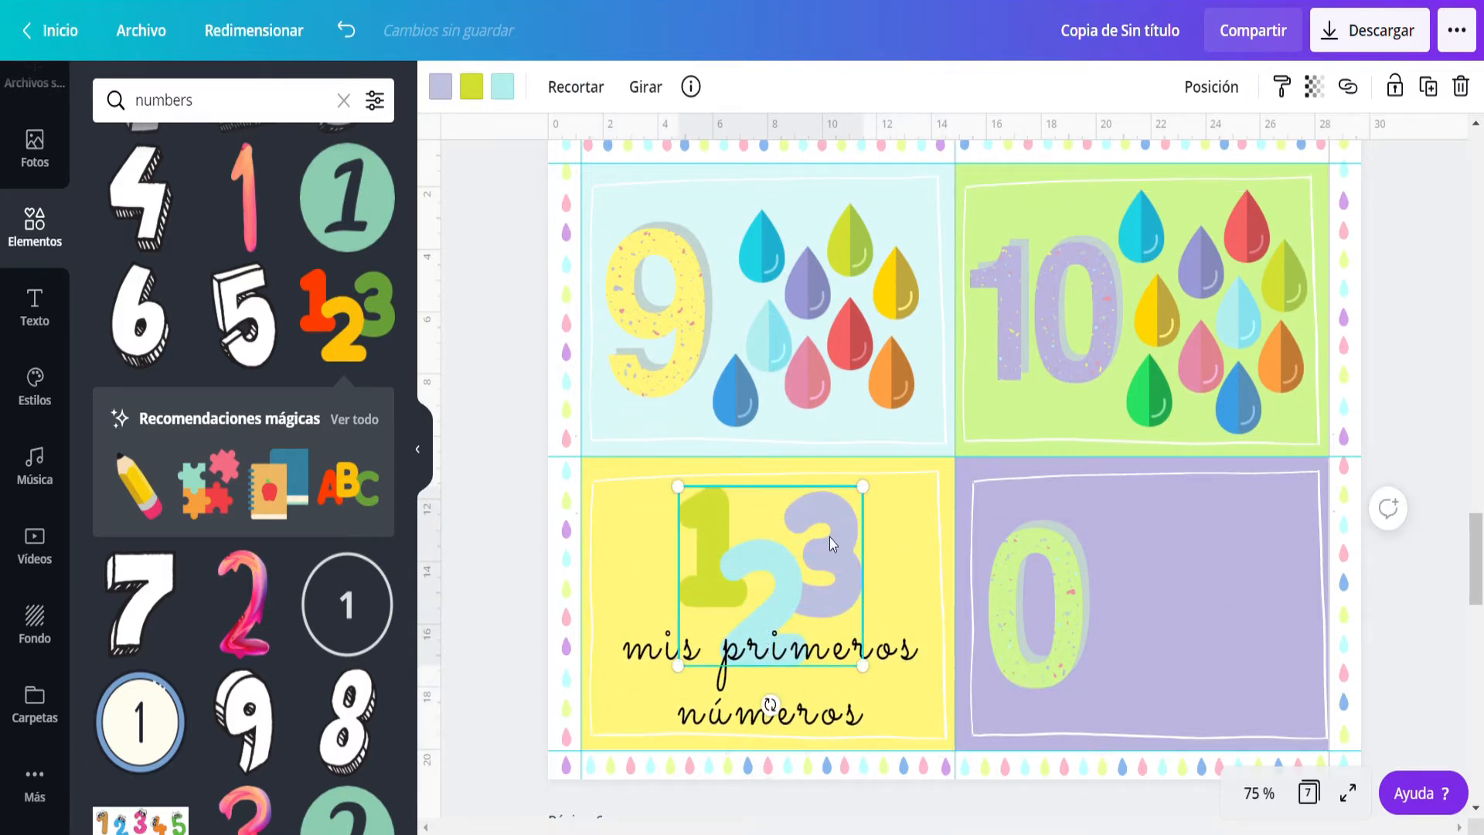
Set "mis primeros números" in the Aloja font at size 32 with line spacing of 1.24.
left_click(835, 722)
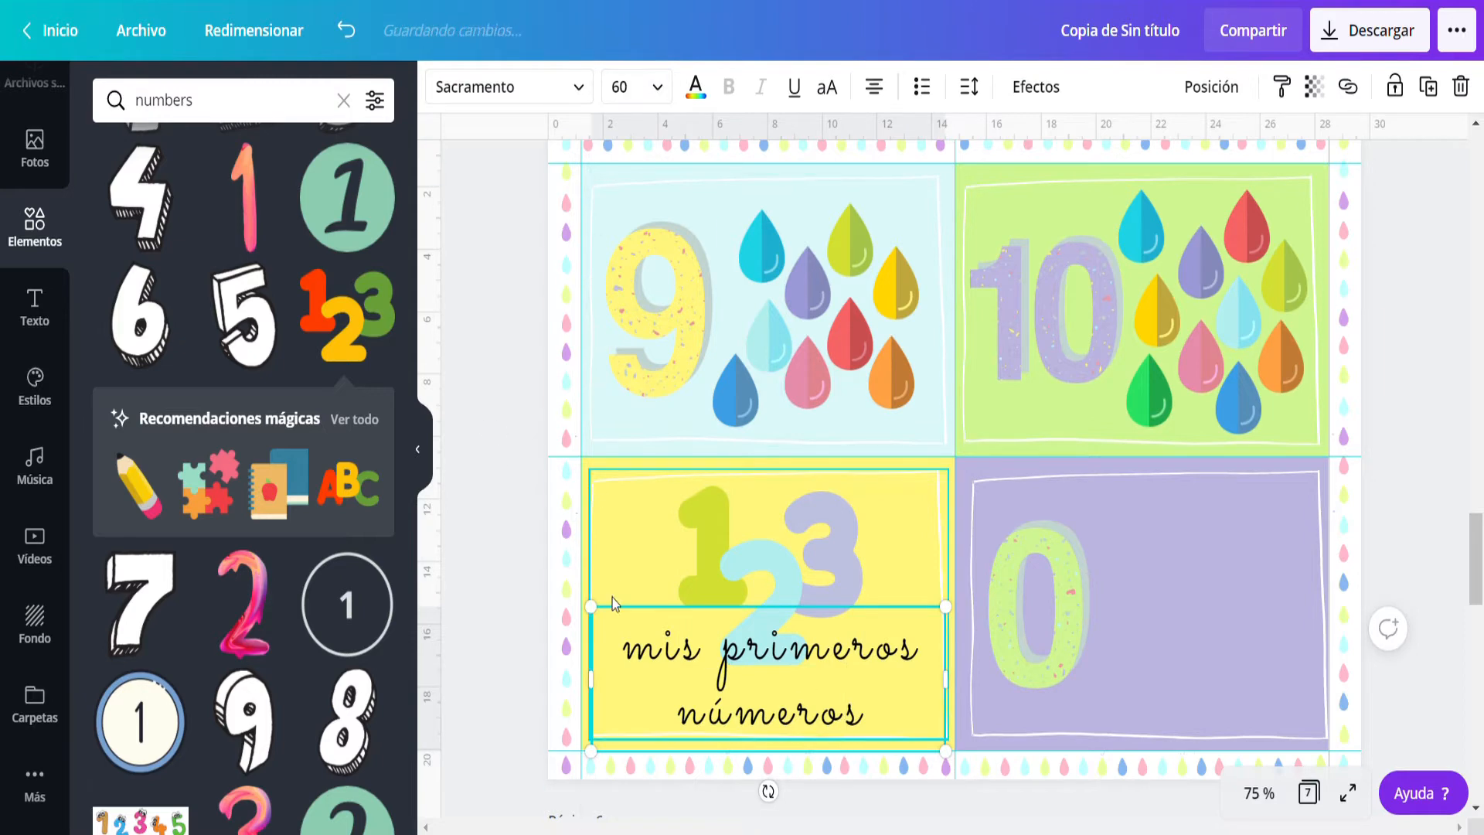
left_click(585, 93)
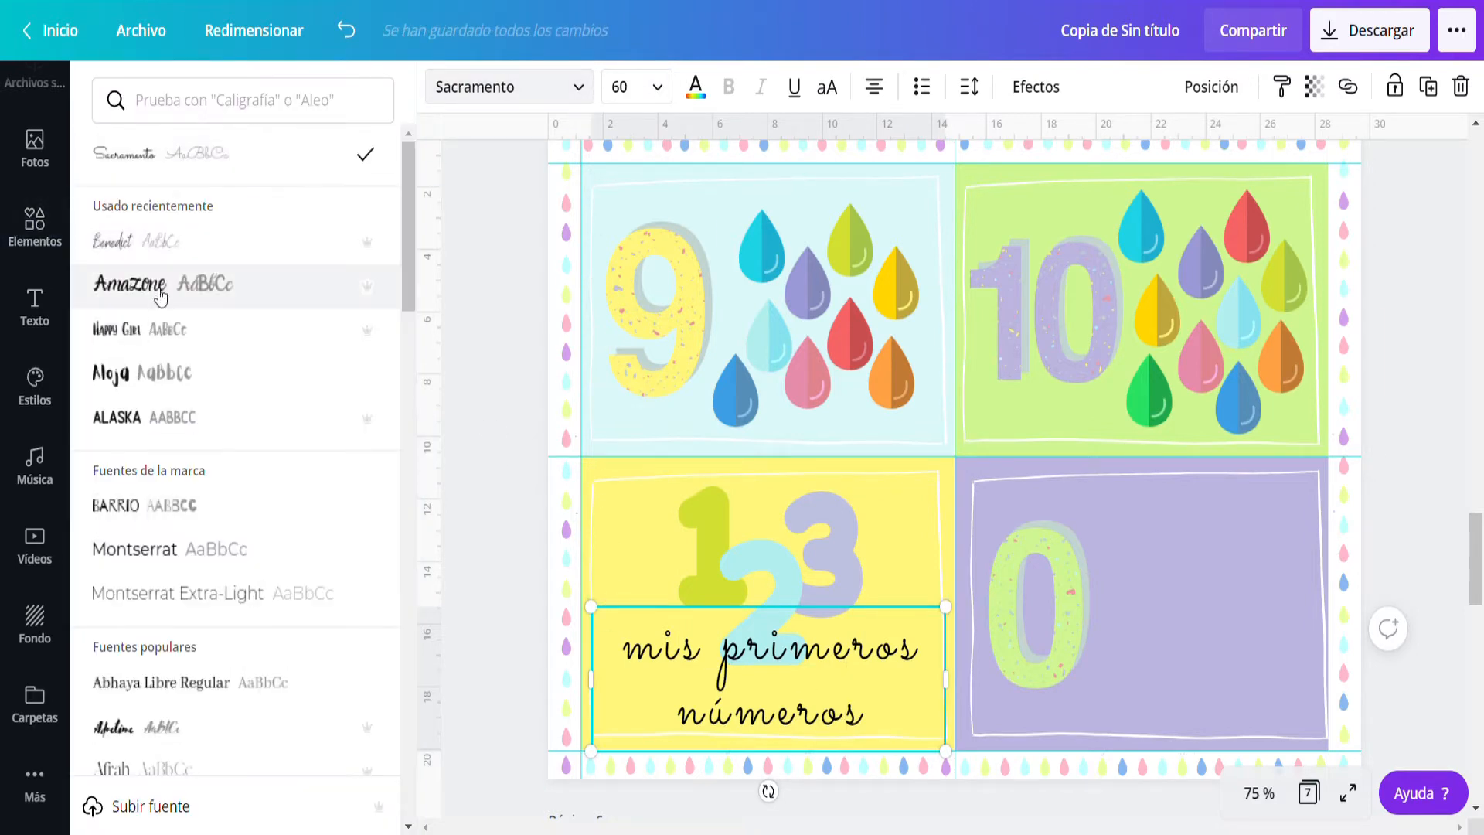
left_click(180, 375)
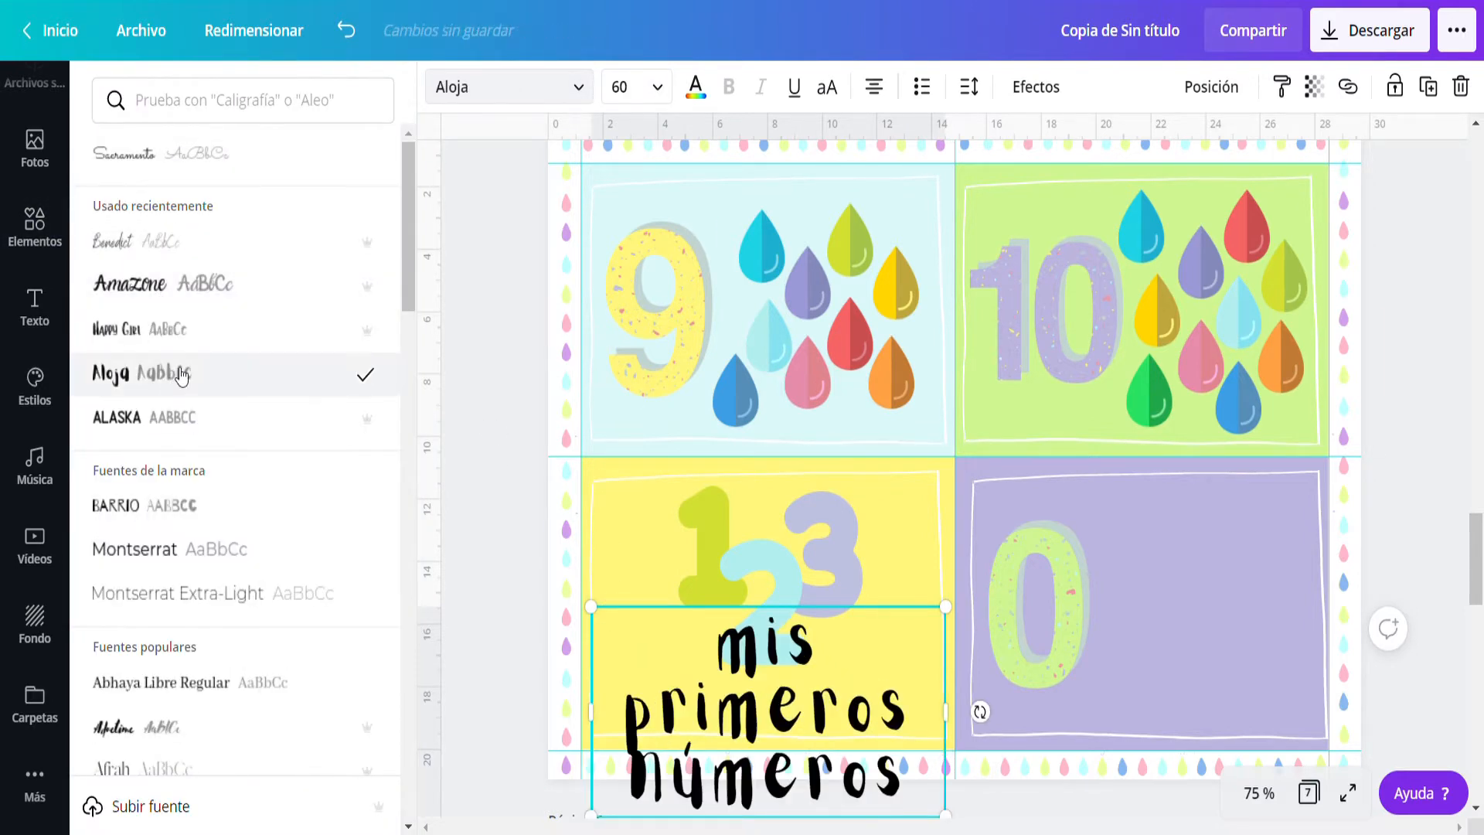
left_click(658, 87)
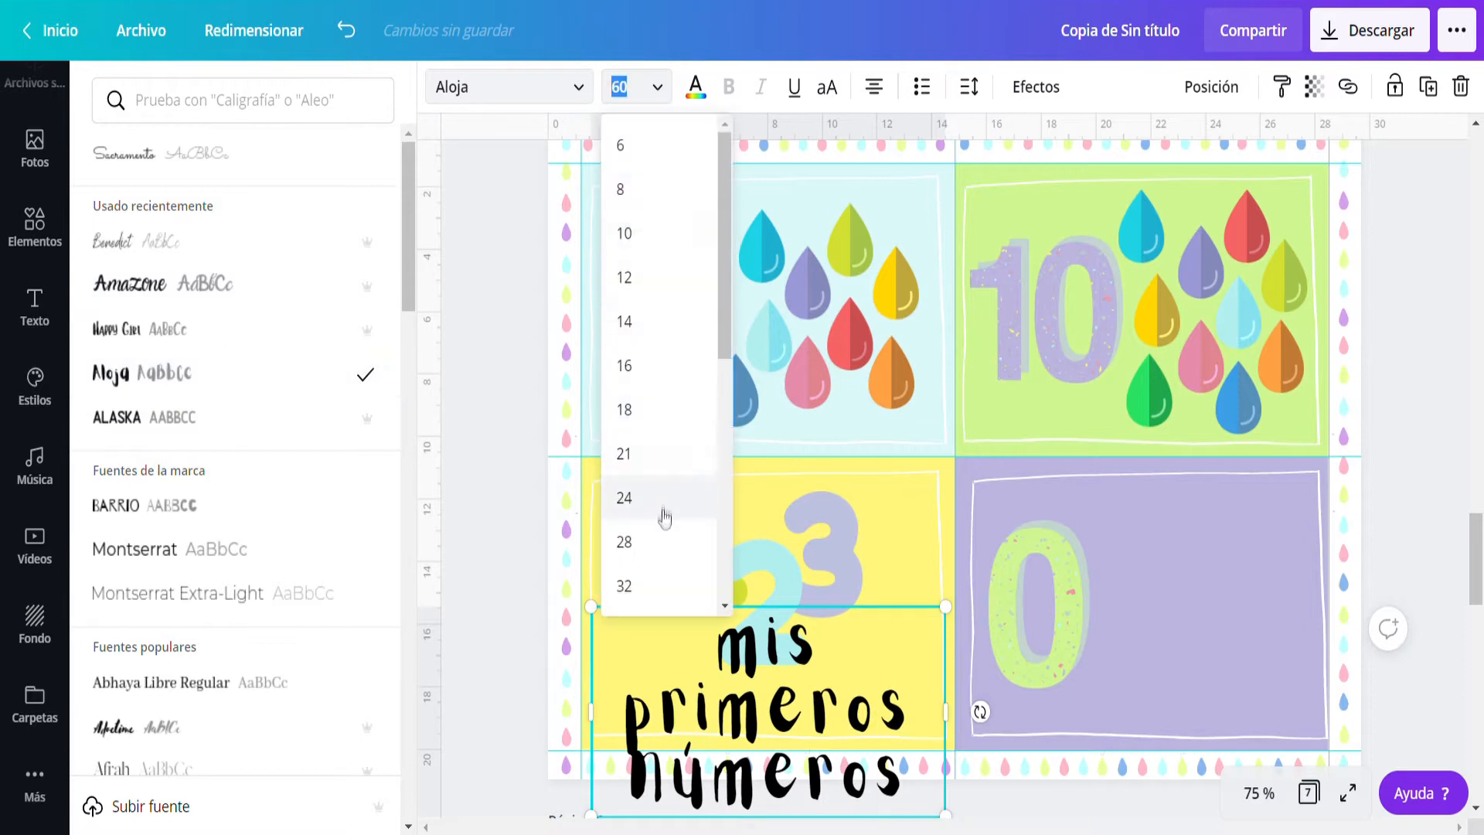
left_click(625, 585)
left_click(969, 87)
left_click_drag(1106, 198, 1117, 197)
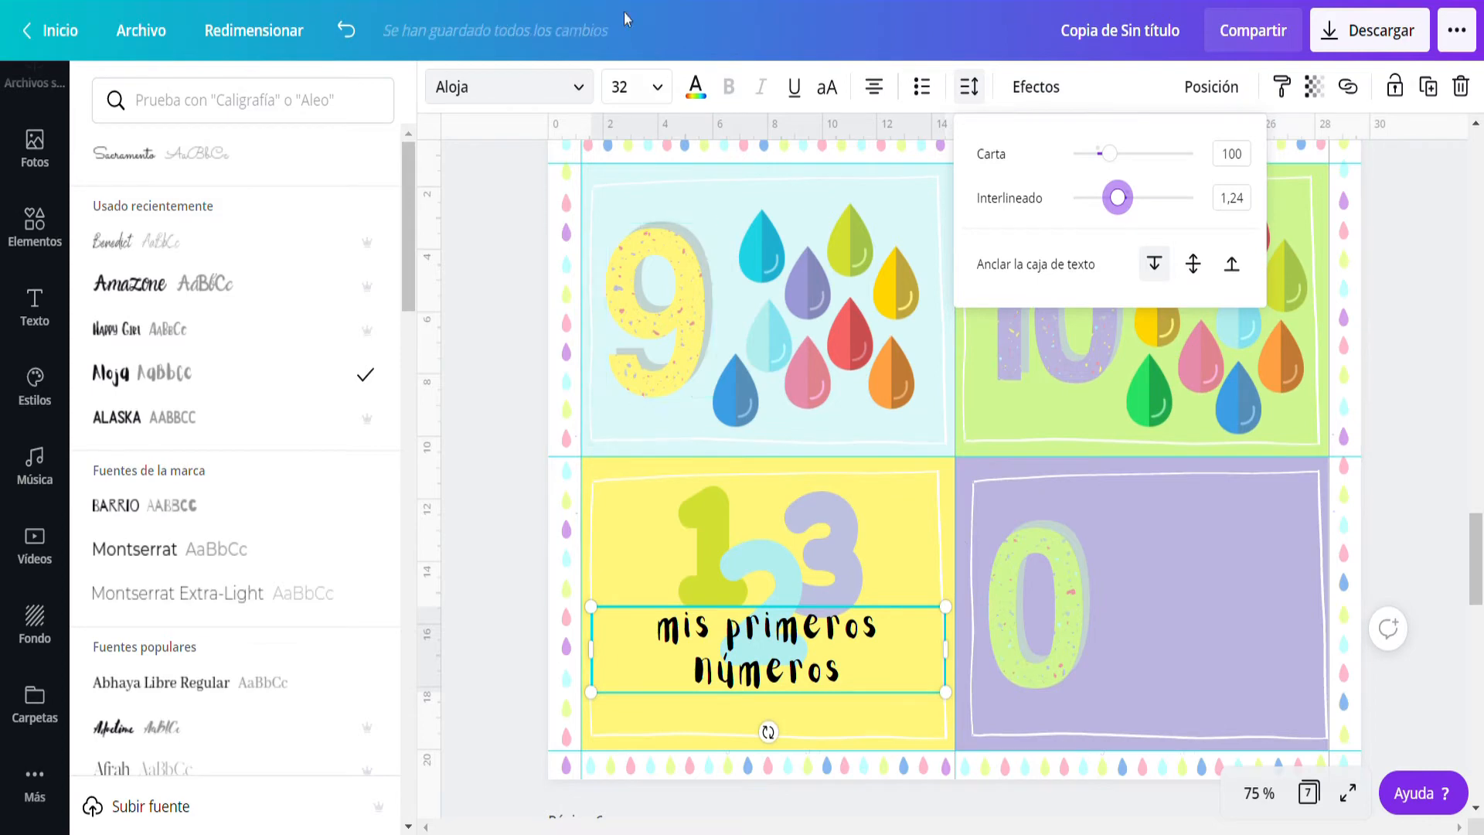
Reduce the "mis primeros números" text to size 24 and move it below the 1-2-3 graphic.
left_click(657, 87)
left_click(669, 276)
left_click_drag(782, 675, 800, 767)
Change the font of "mis primeros números" to Happy Girl and enlarge it to size 42.
left_click(178, 331)
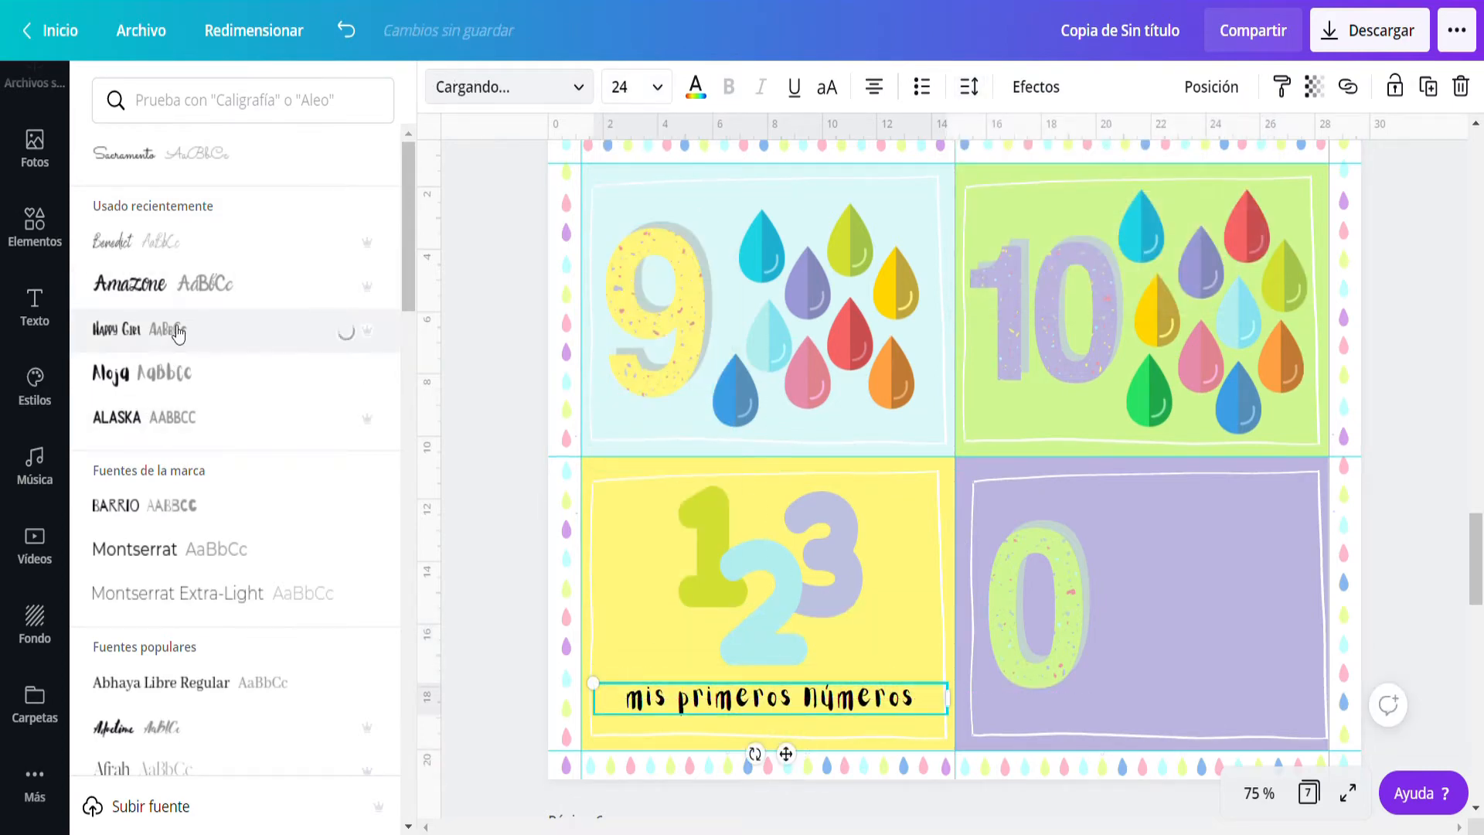
left_click(657, 87)
left_click(646, 511)
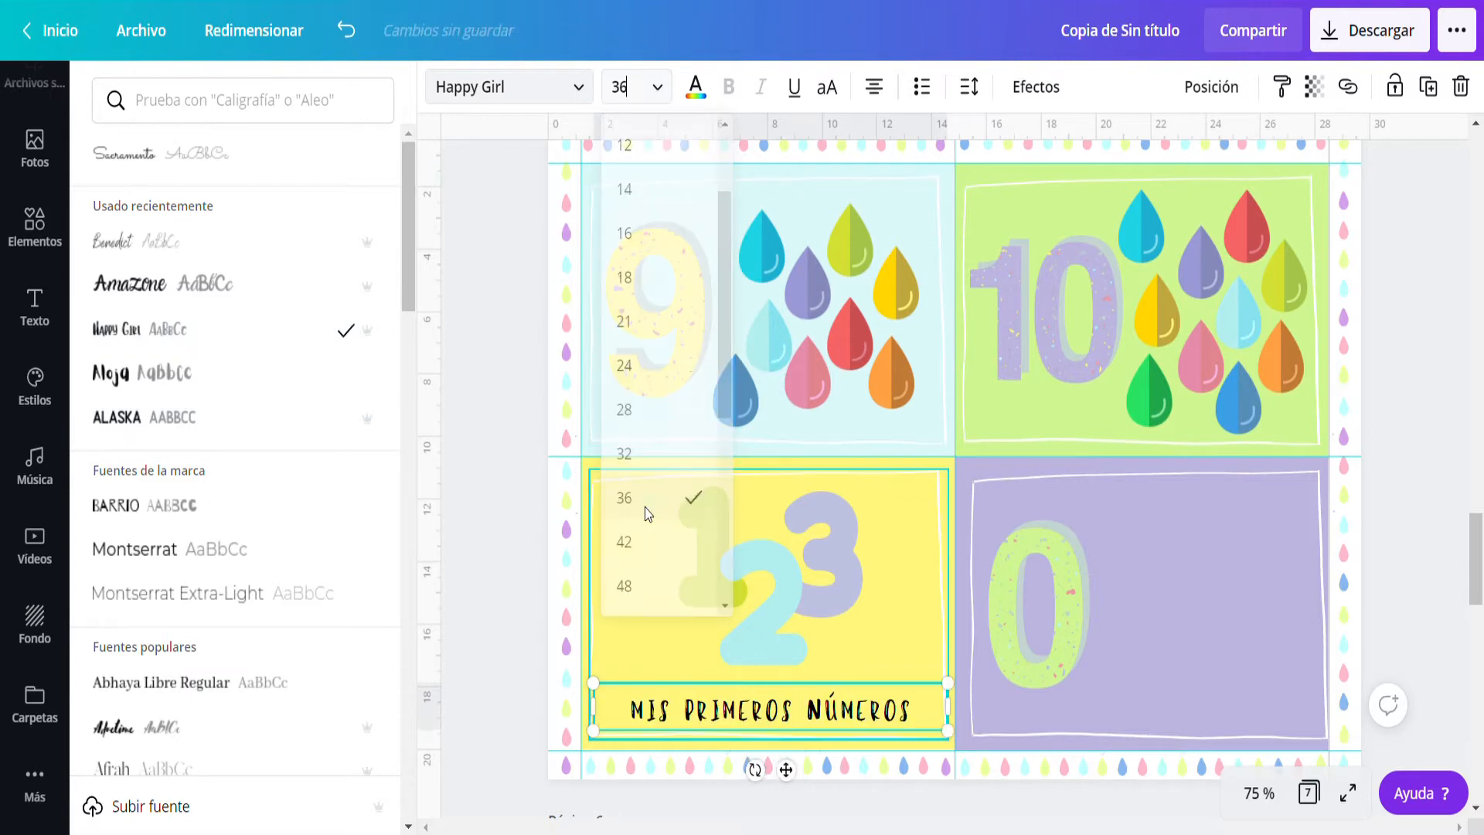
left_click(657, 87)
left_click(647, 419)
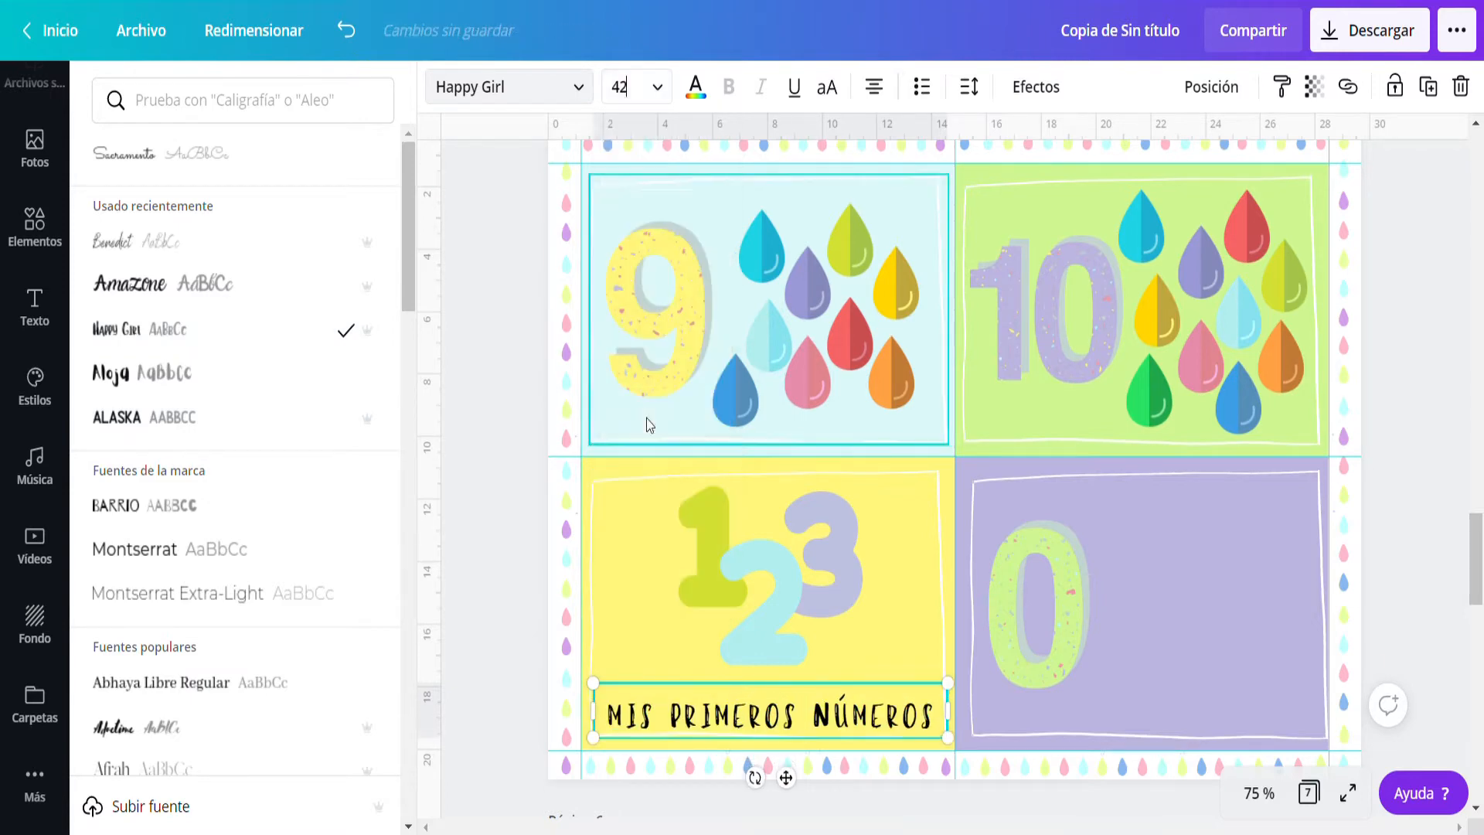
Change the colour of the "mis primeros números" text to white.
left_click(696, 85)
left_click(318, 603)
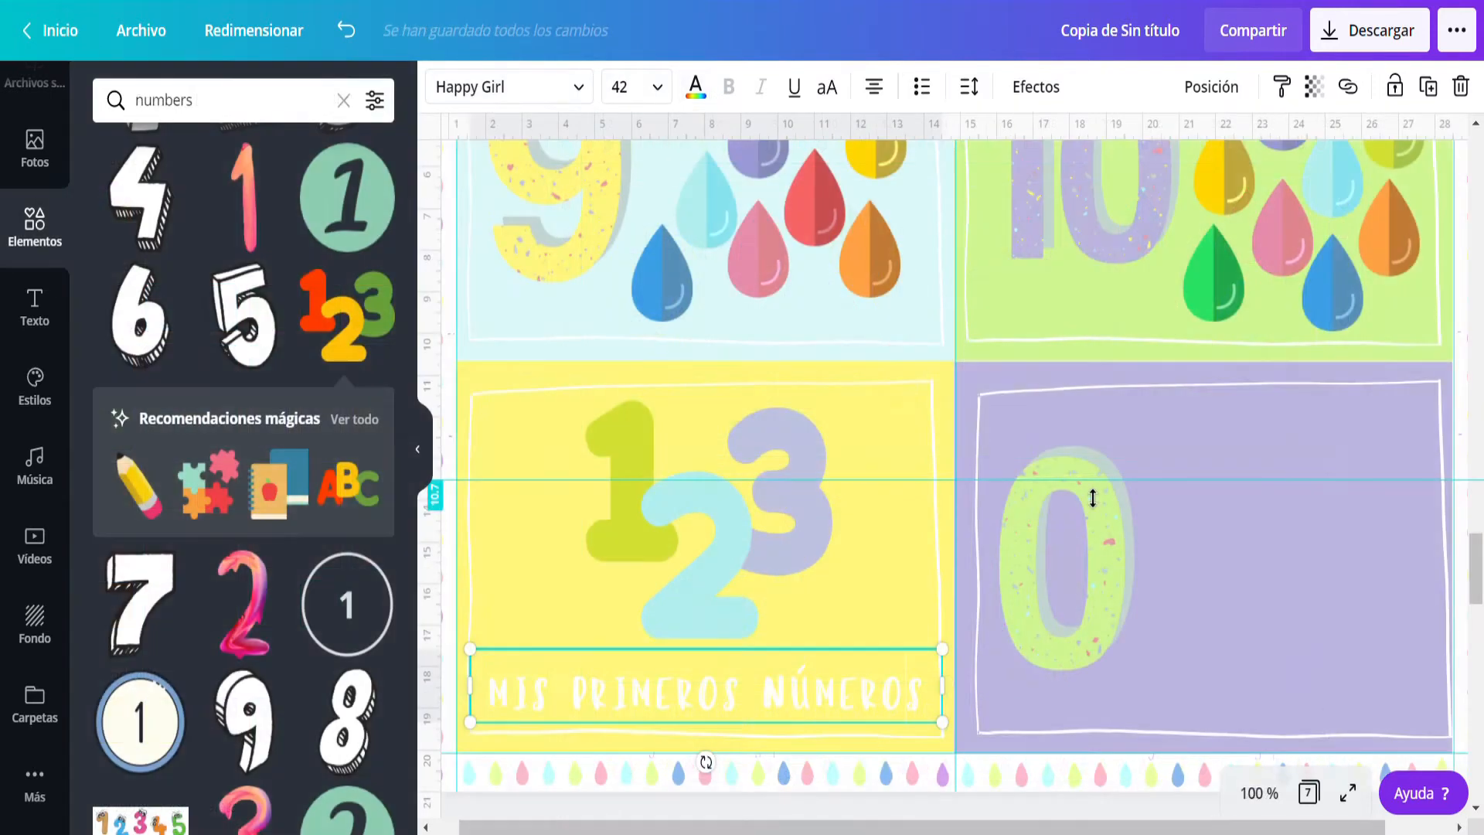
left_click_drag(1094, 498, 1087, 495)
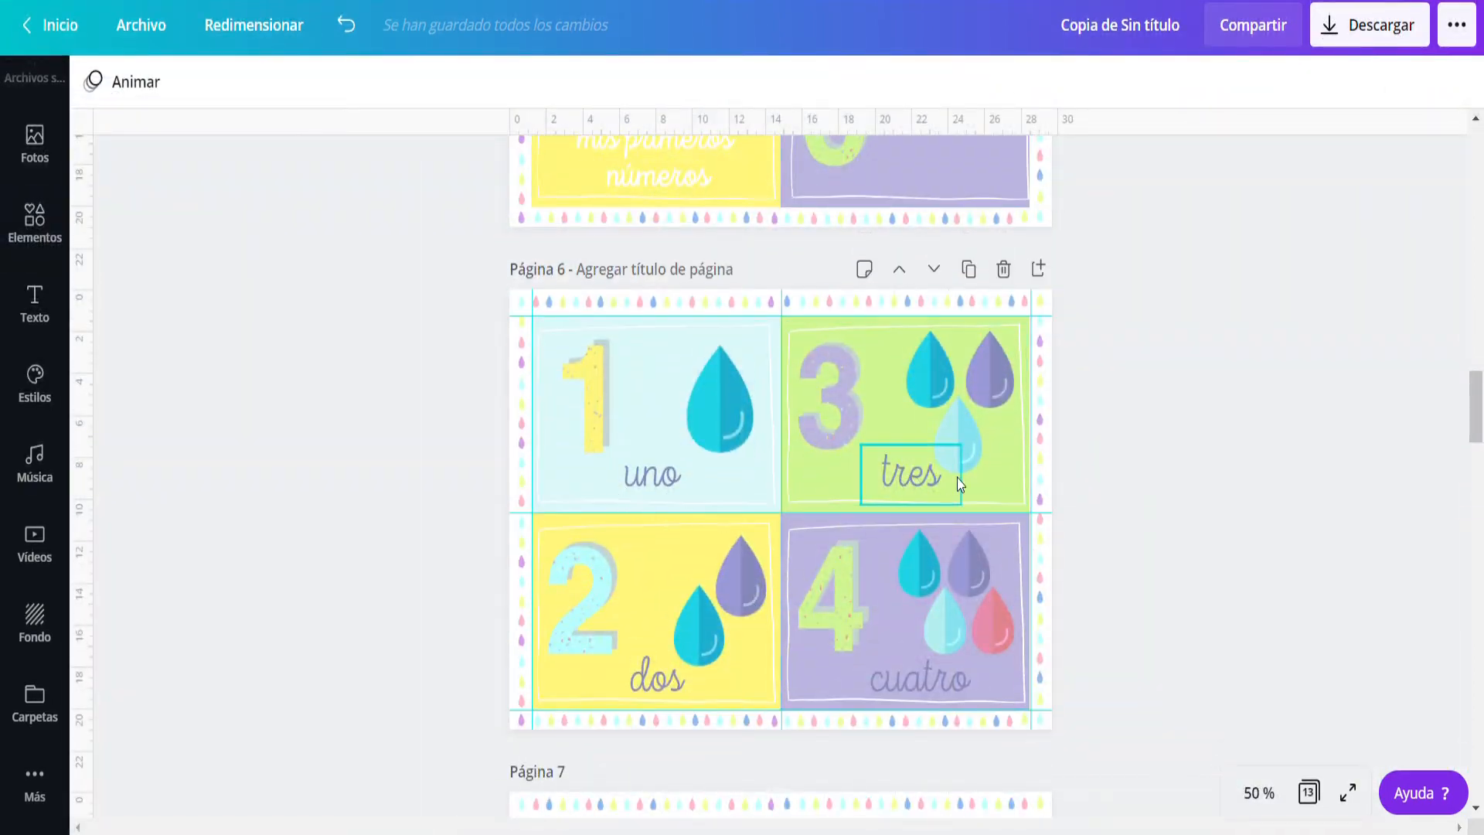
Review the following pages of number cards with the number words in script and in capital letters.
scroll(660, 689, "down", 10)
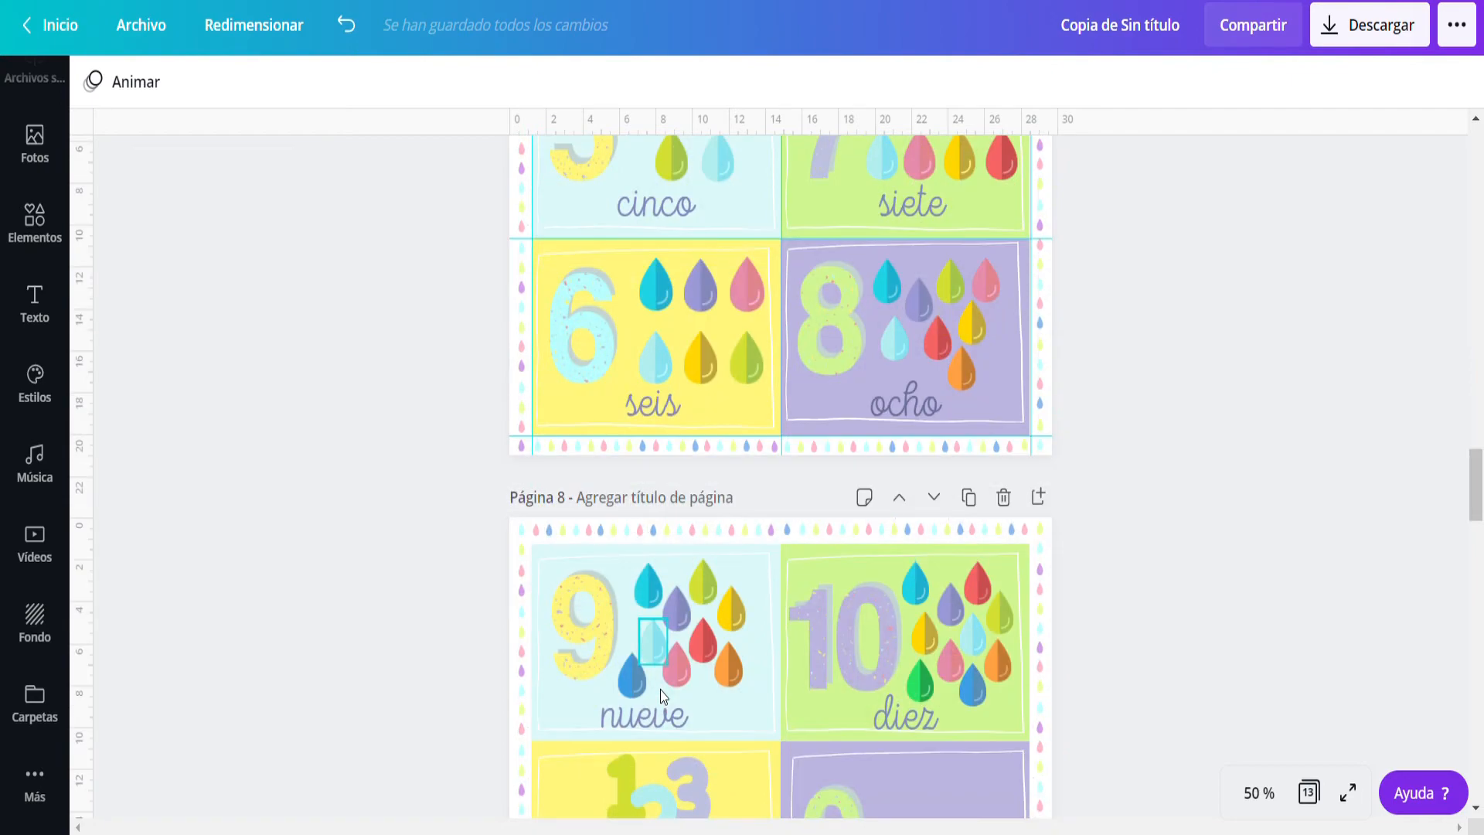
scroll(736, 718, "down", 10)
left_click(744, 710)
scroll(696, 513, "down", 10)
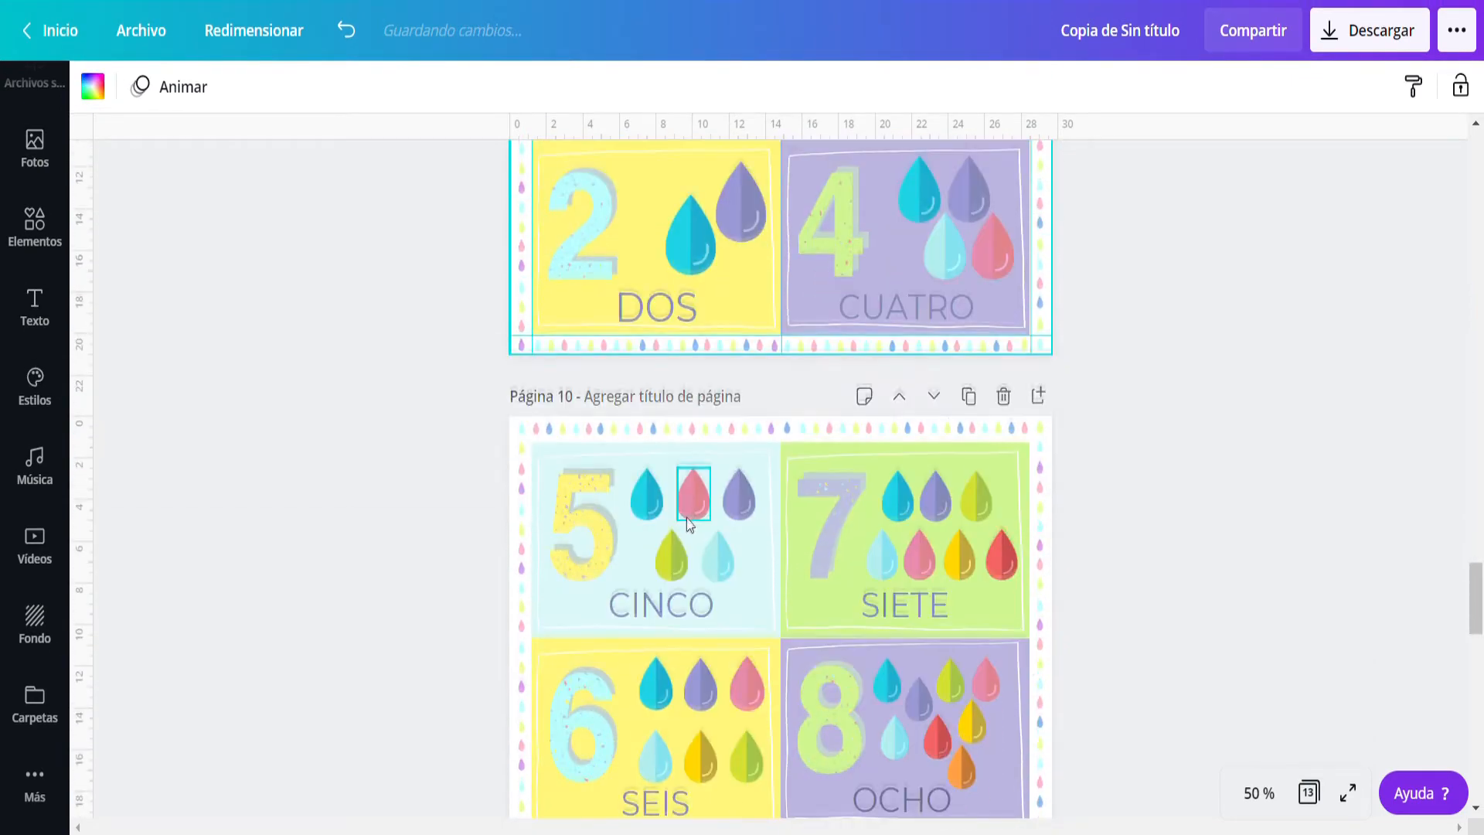
Add a title text reading 1 to page 12, enlarge it to size 226 and place it at the light-blue area's left end.
scroll(680, 522, "down", 11)
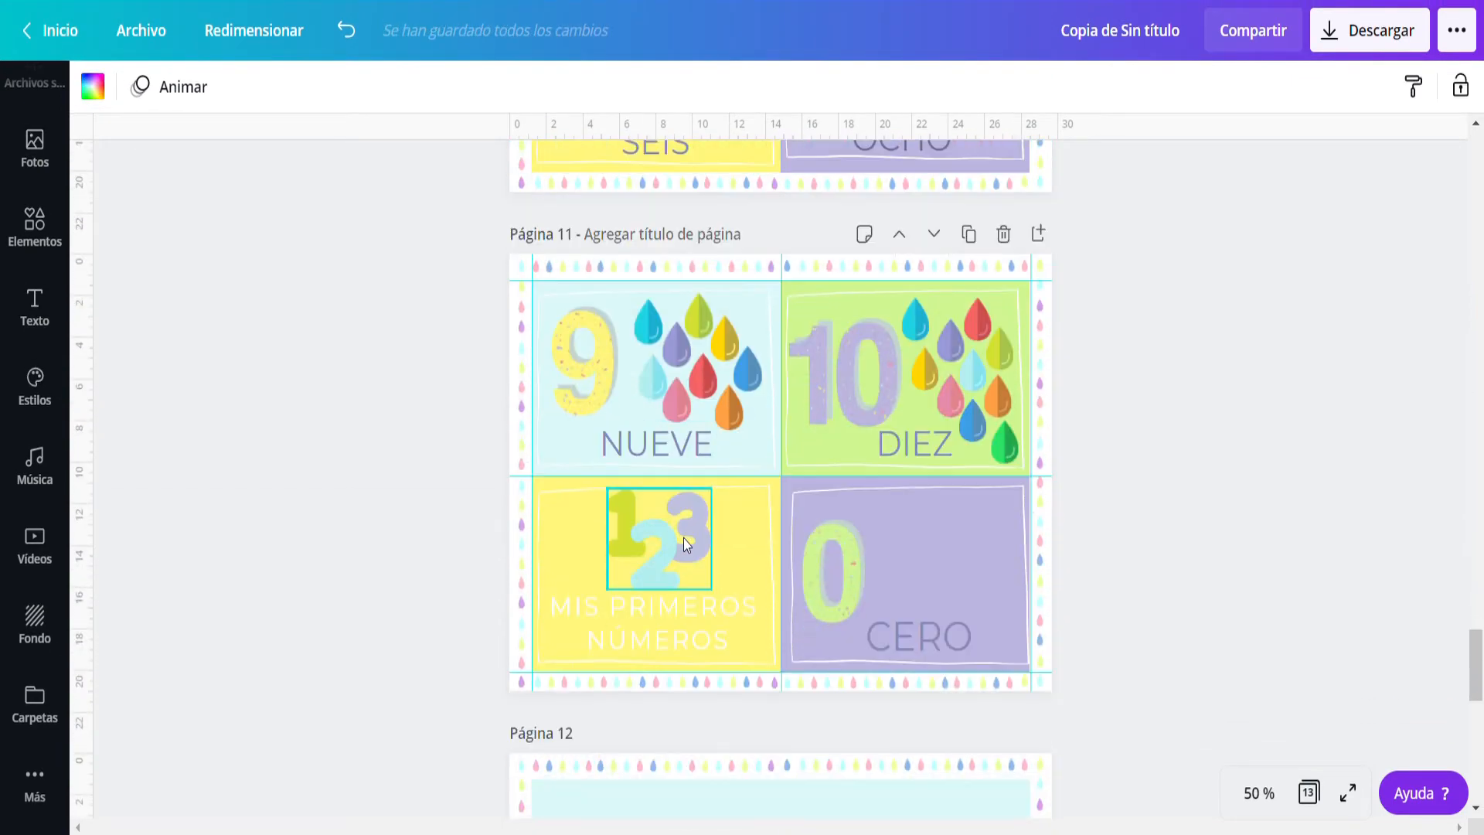
scroll(705, 479, "up", 3)
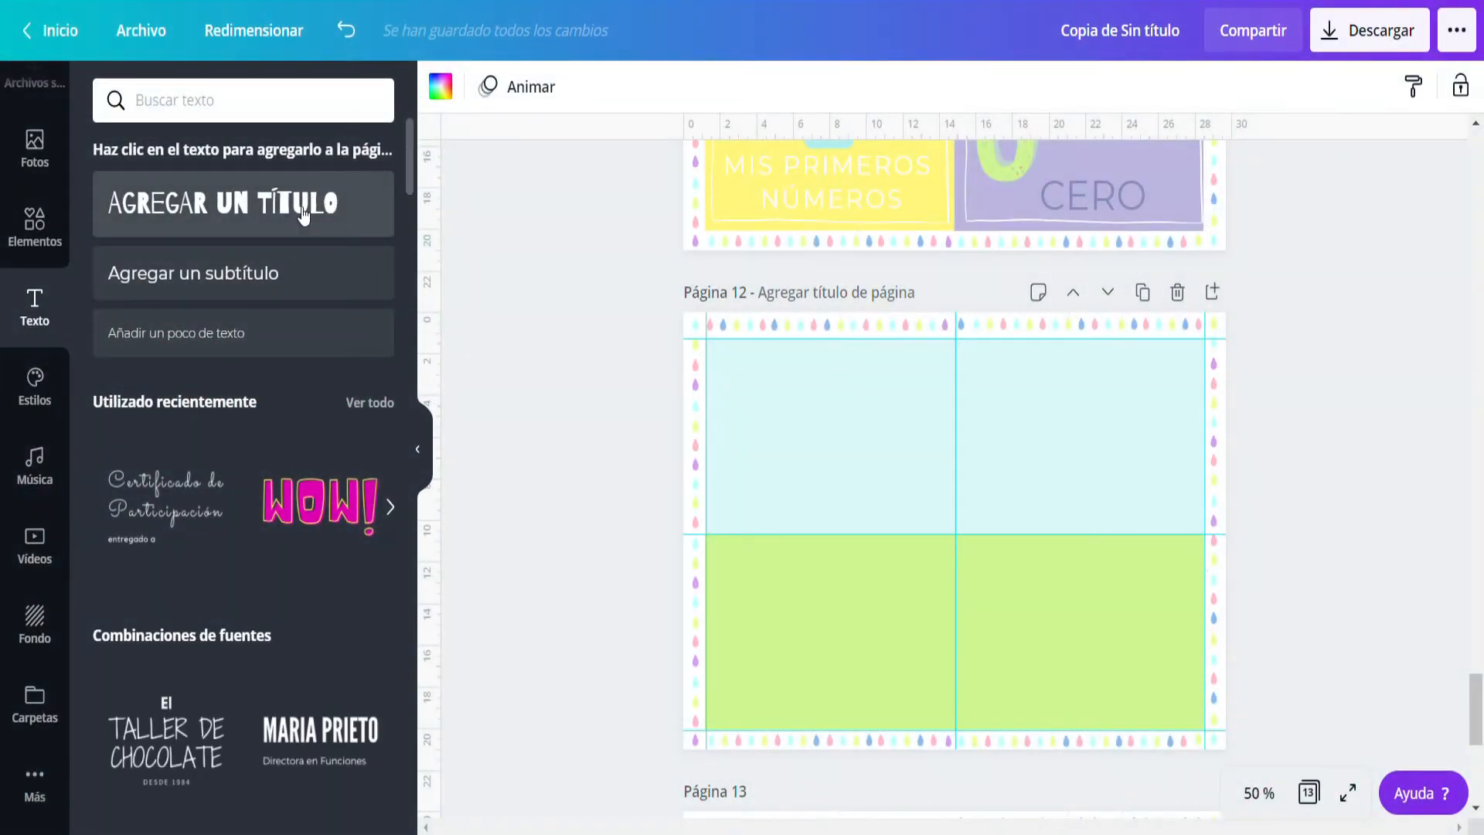
left_click(303, 215)
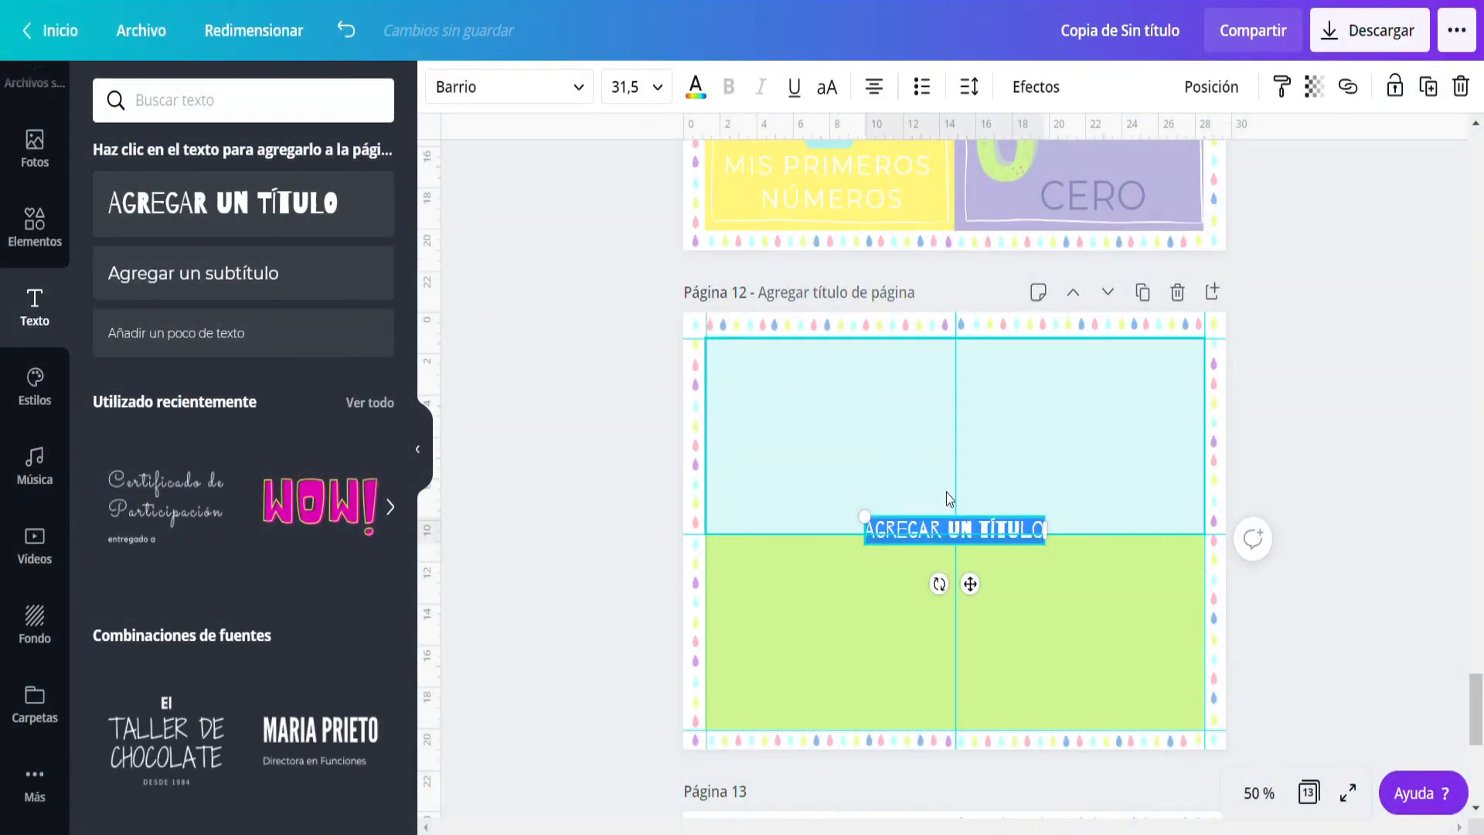
type("1")
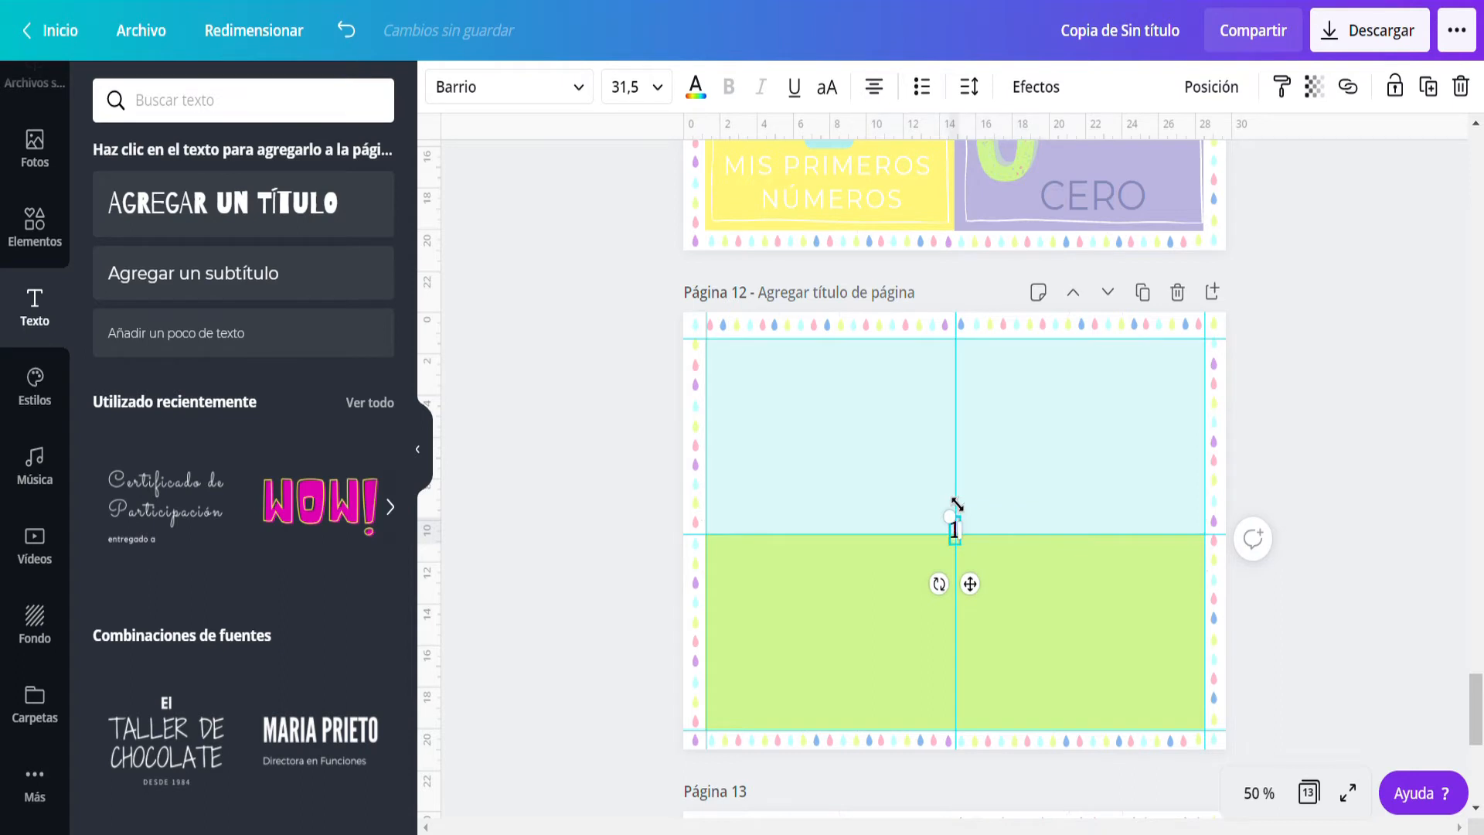
left_click_drag(891, 473, 887, 347)
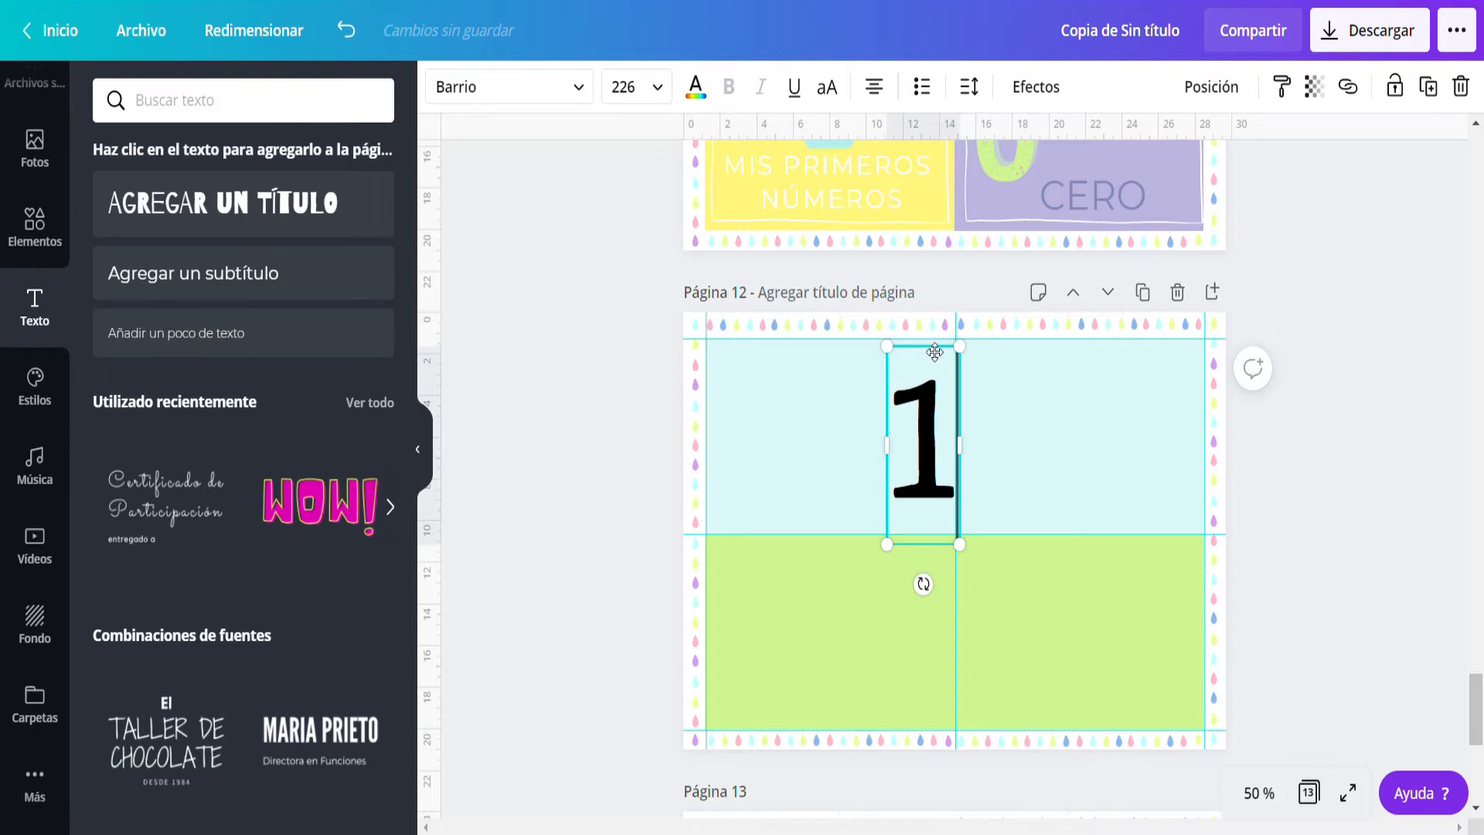
left_click_drag(935, 353, 773, 362)
Lock the light-blue rectangle, the green rectangle and the droplet border on page 12.
left_click(884, 654)
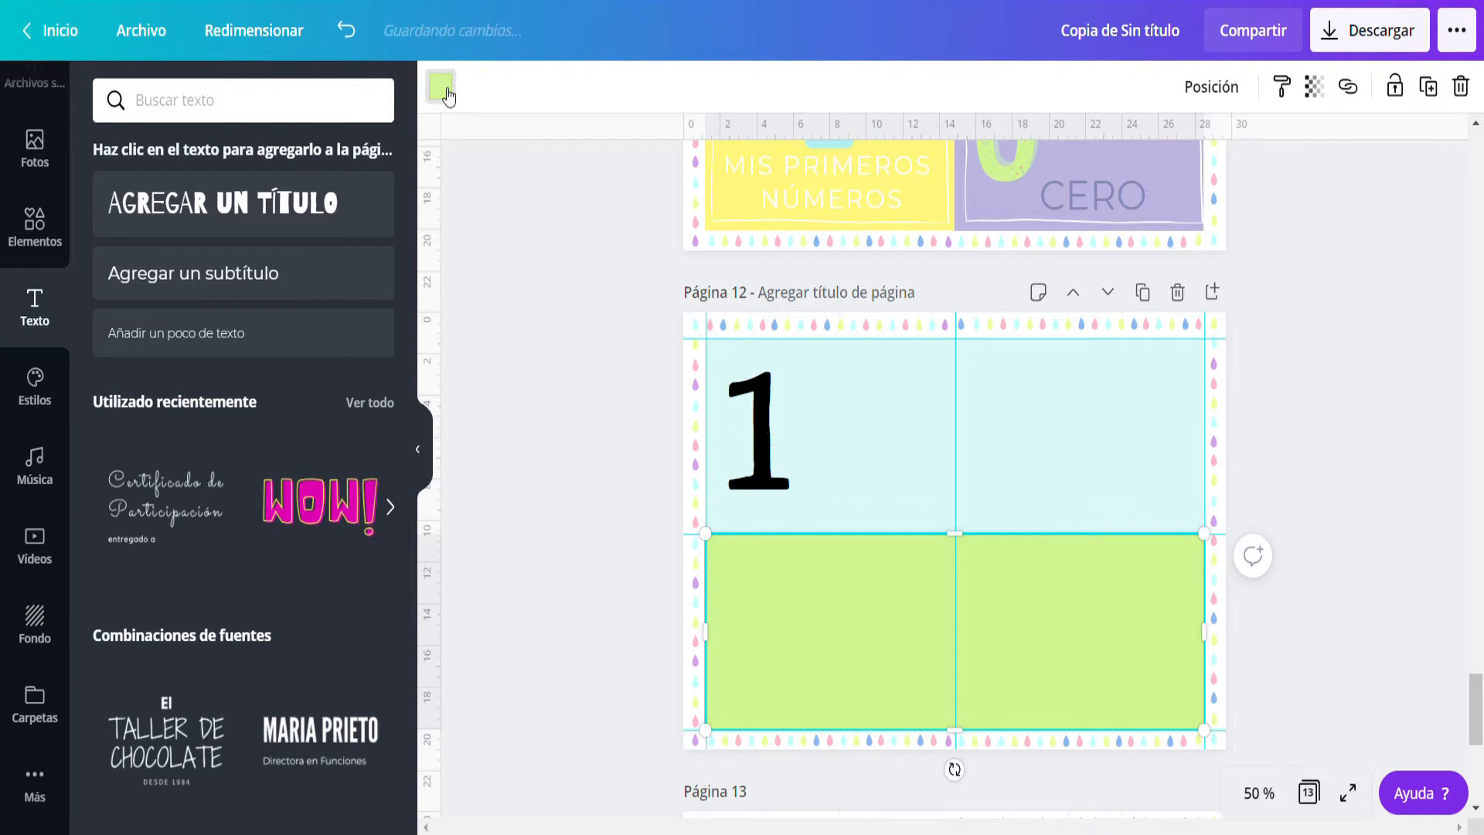
left_click(763, 447)
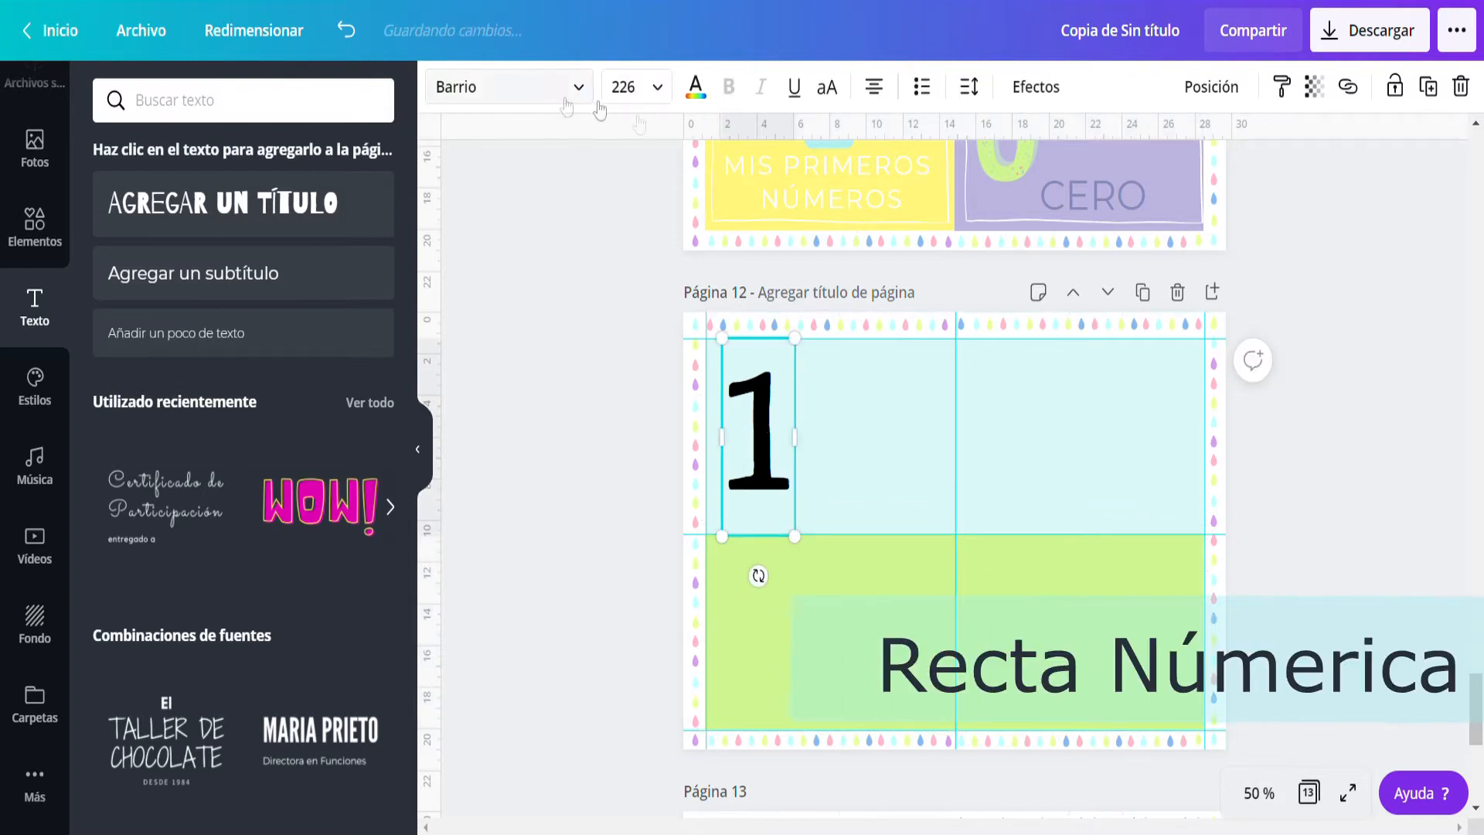
left_click(1090, 493)
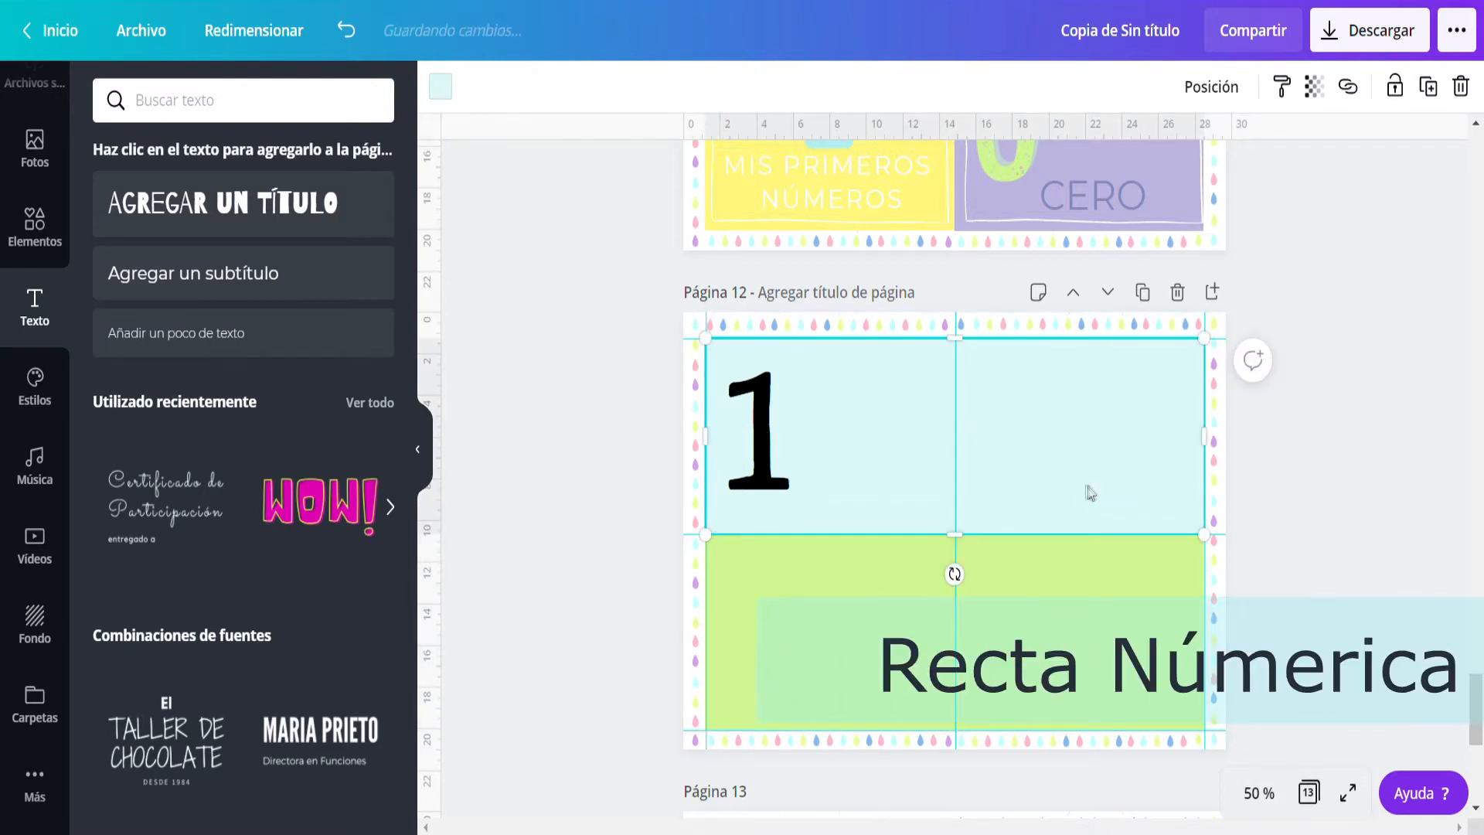
left_click(1396, 96)
left_click(1159, 618)
left_click(1396, 88)
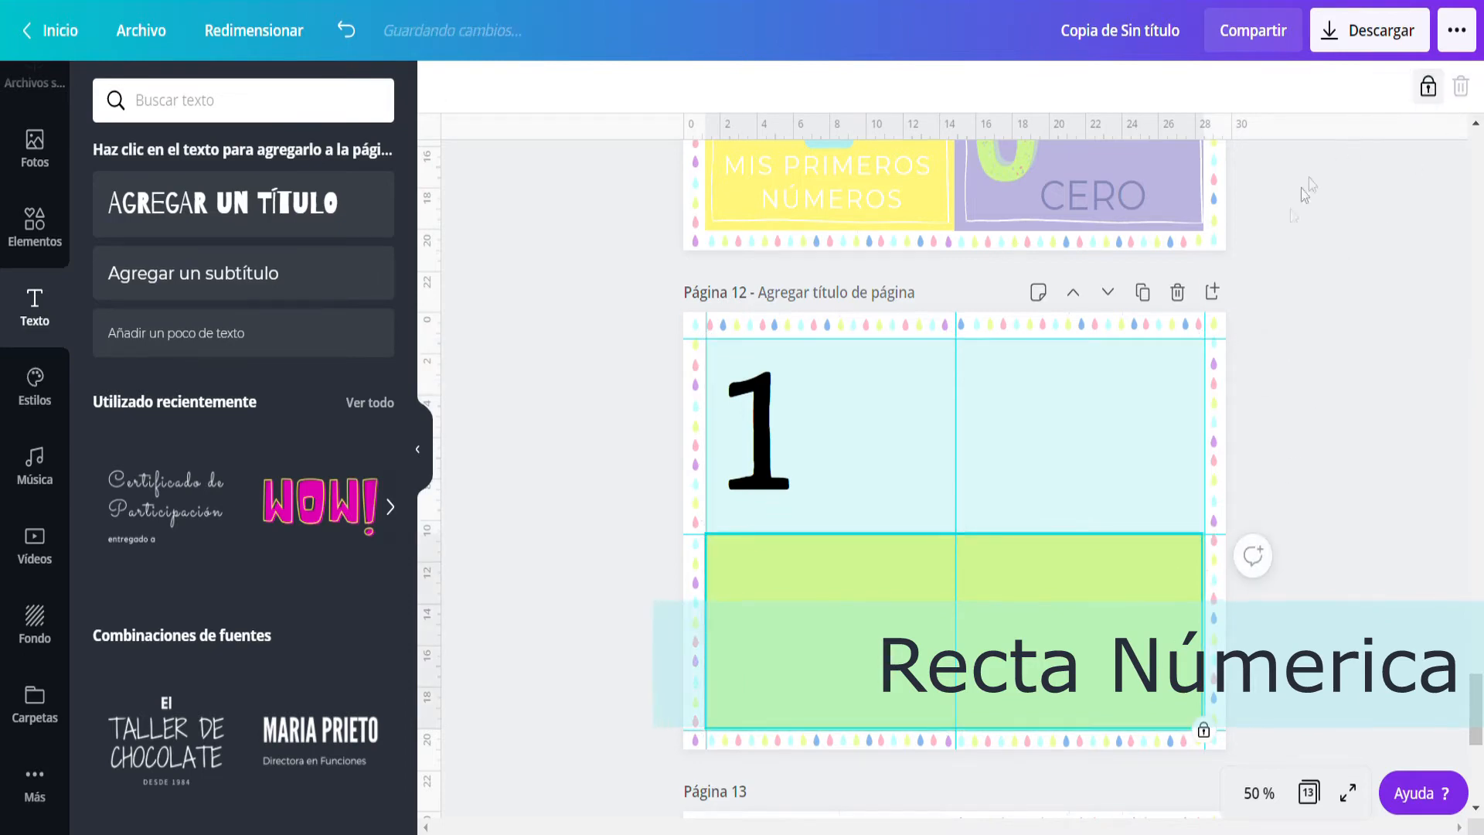
left_click(1218, 355)
left_click(1408, 87)
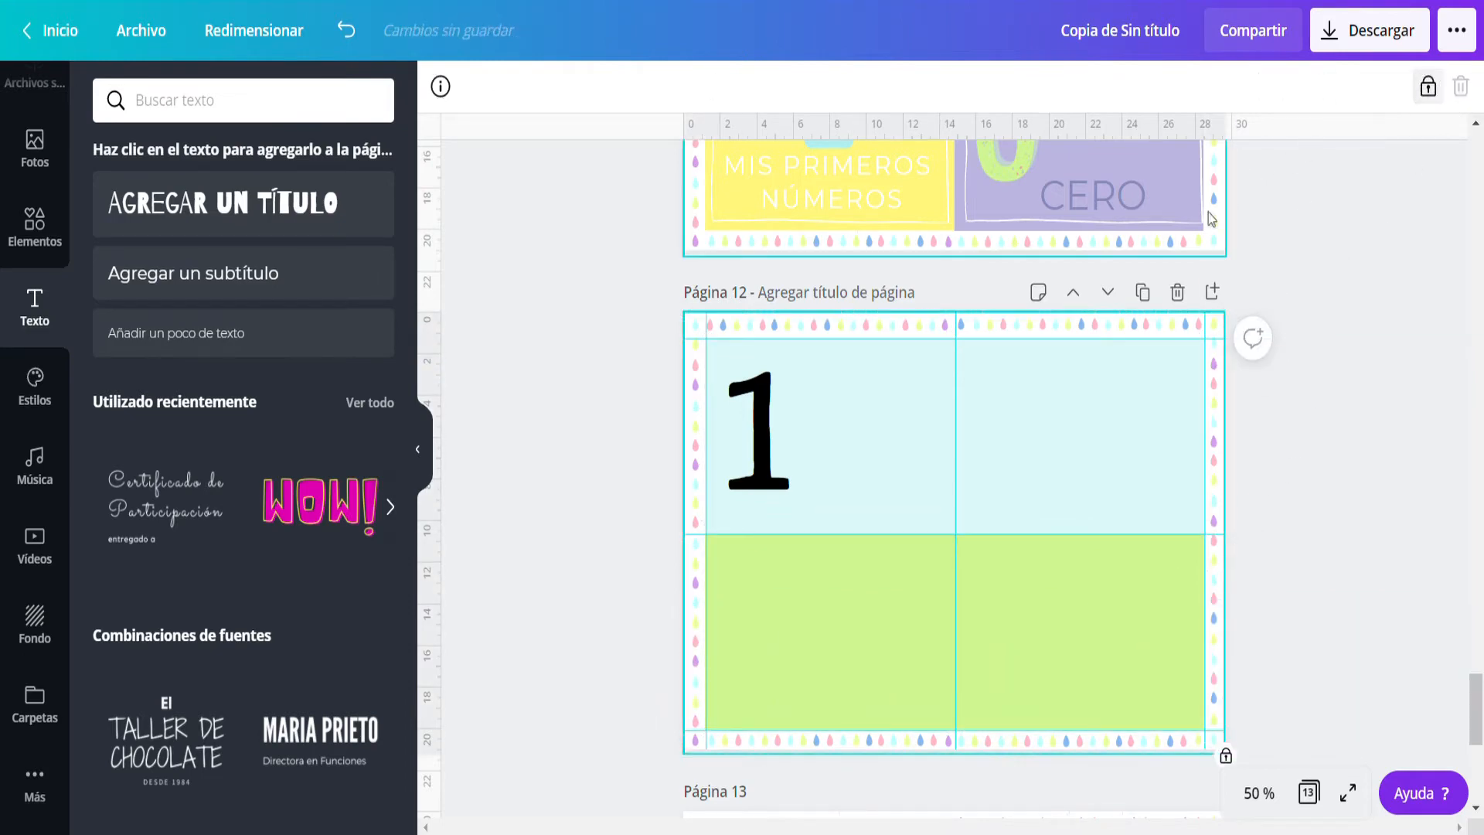
Try white and then blue as the colour of the number 1.
left_click(754, 444)
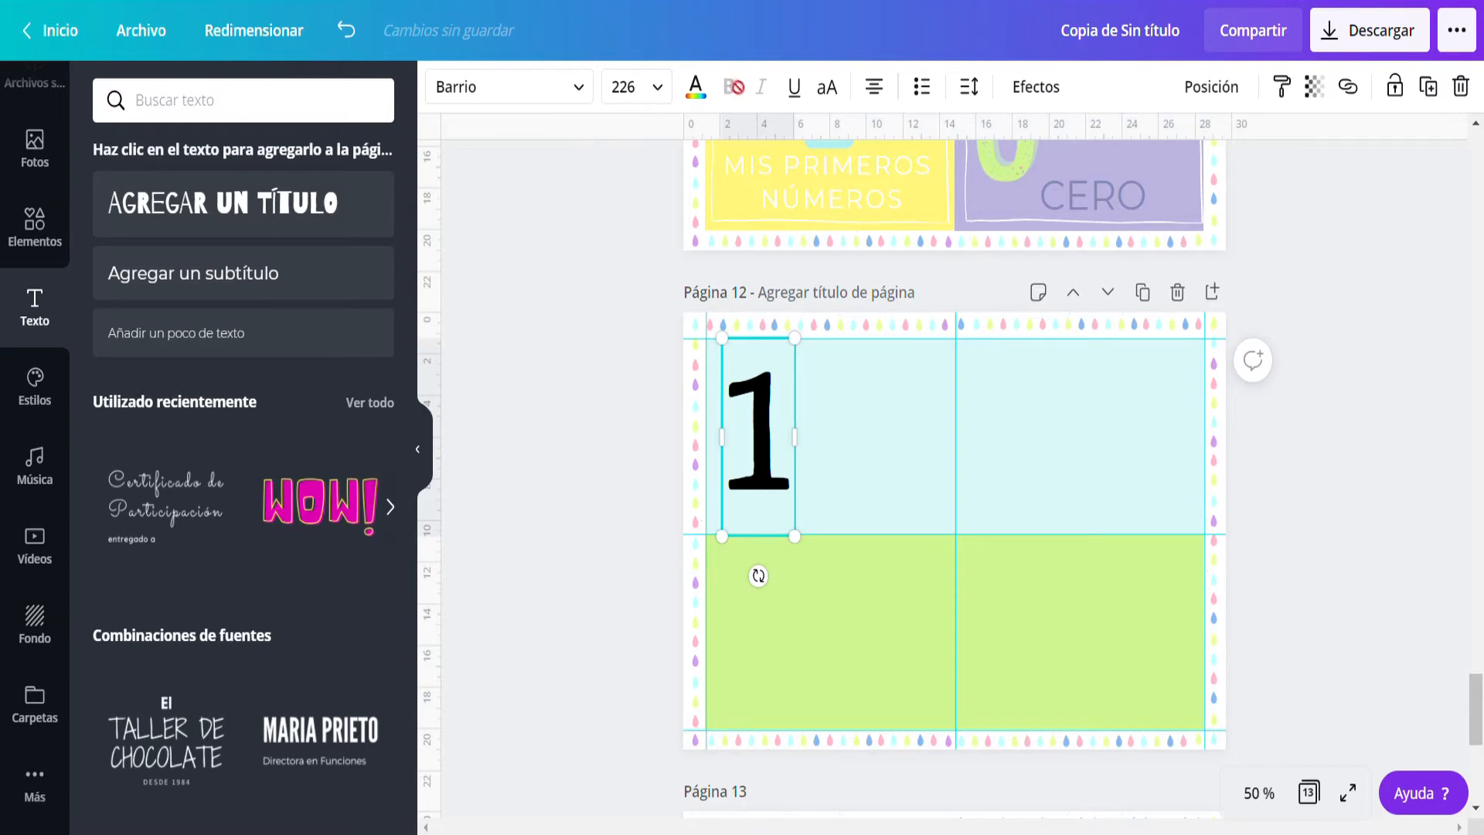
left_click(696, 87)
left_click(317, 603)
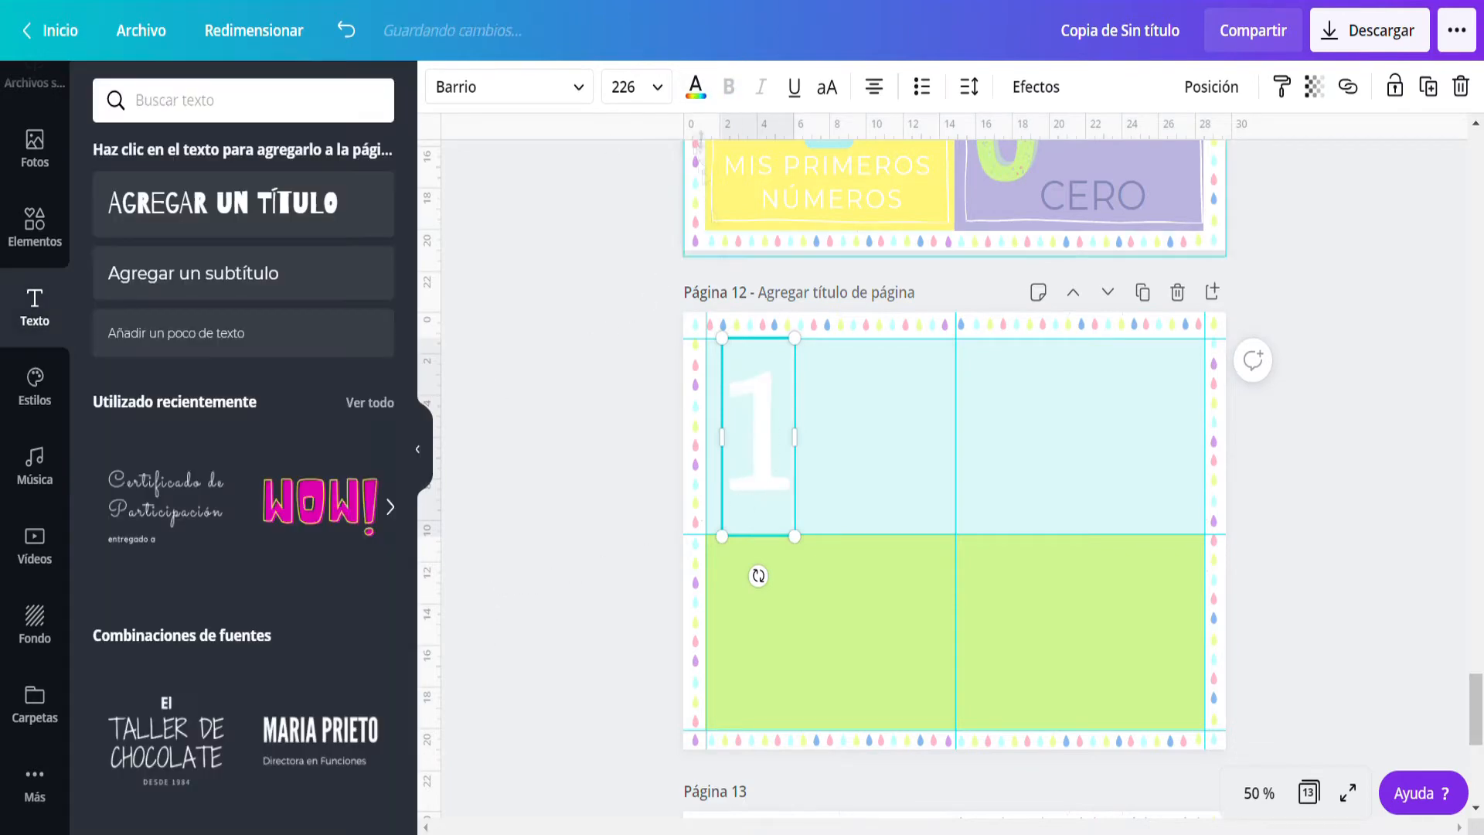
left_click(696, 87)
left_click(113, 368)
left_click(831, 387)
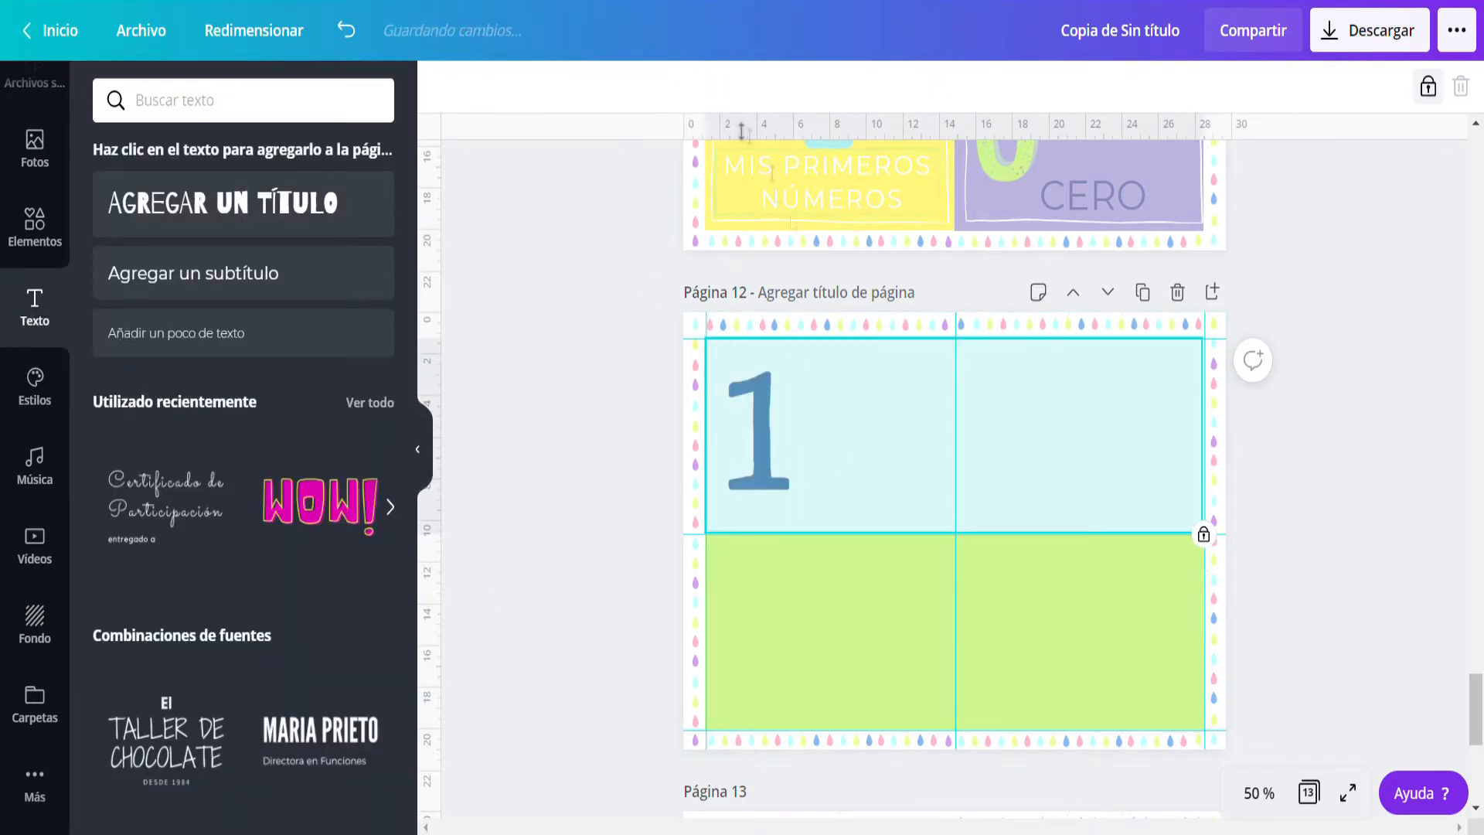
Recolour the number 1 on page 12 to muted purple.
left_click(761, 441)
left_click(696, 86)
left_click(113, 368)
left_click(165, 373)
Duplicate the number 1 and then the resulting pair, spreading four copies in a row across the light-blue area.
key("ctrl+d")
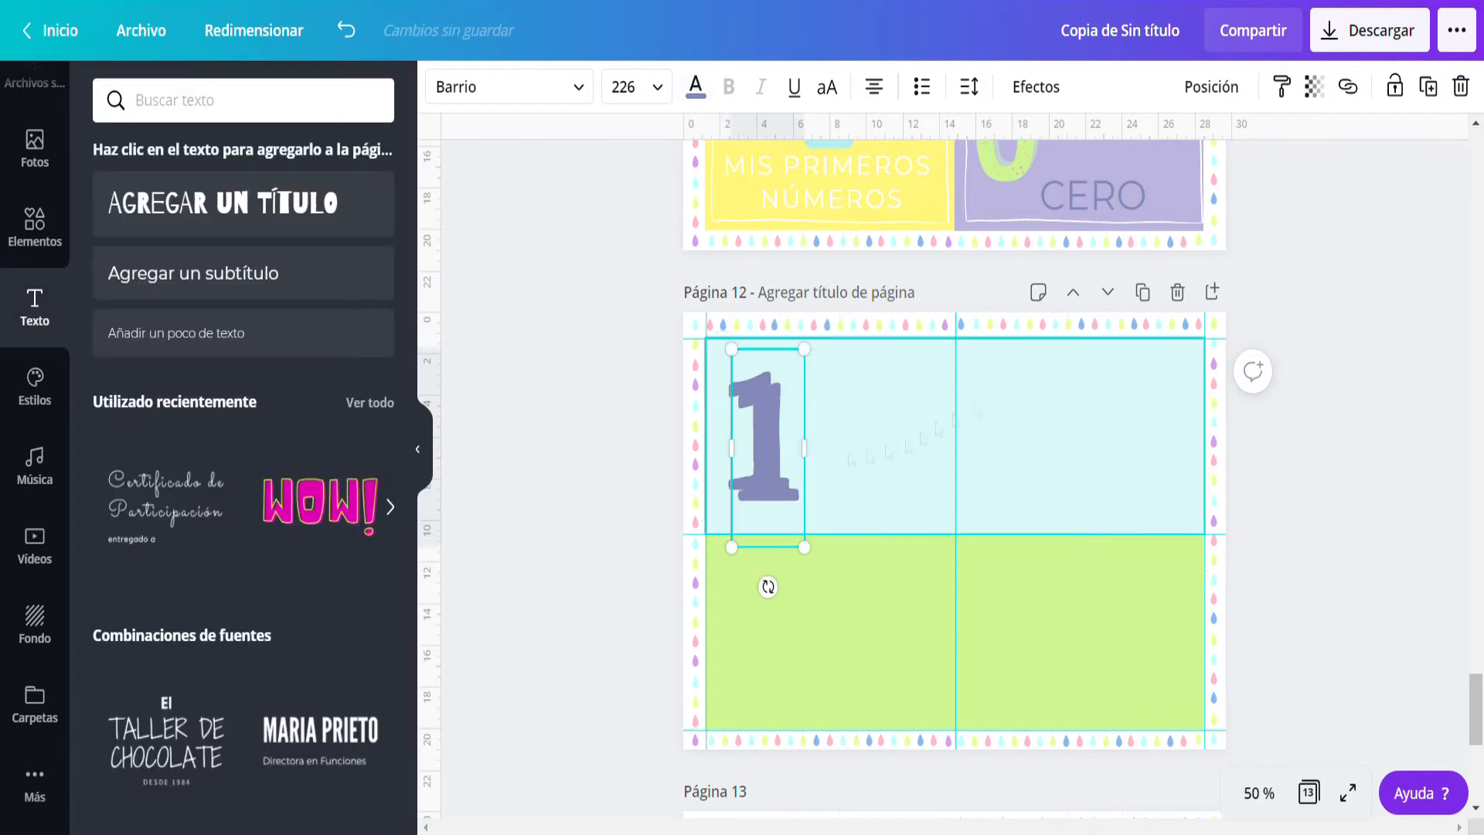
left_click_drag(776, 467, 901, 455)
left_click_drag(1041, 487, 766, 402)
left_click(1132, 86)
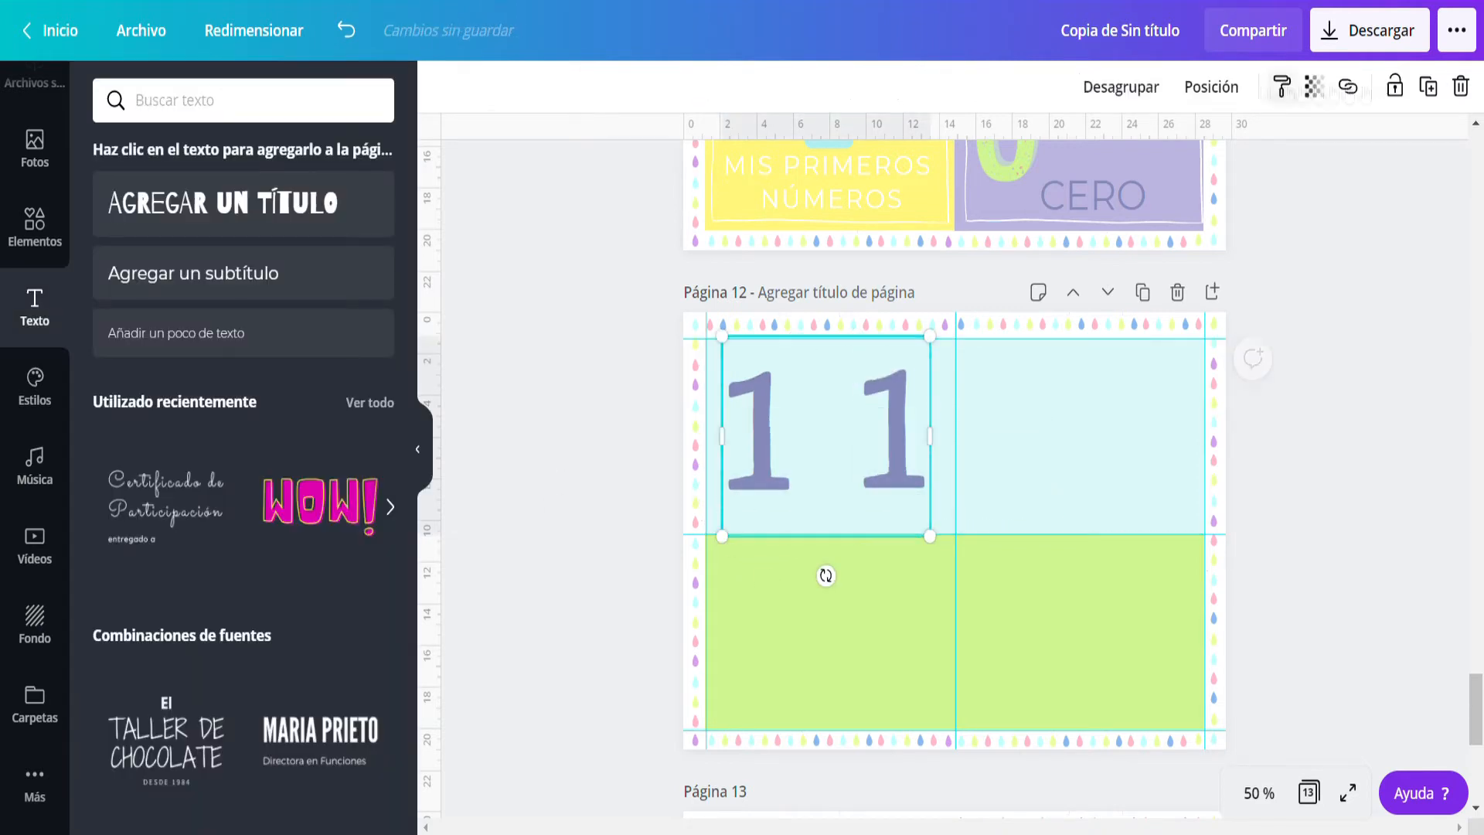
left_click(1110, 90)
key("ctrl+d")
left_click_drag(918, 440, 1164, 428)
Change the second, third and fourth copies in the row to 2, 3 and 4.
left_click(909, 430)
left_click(909, 430)
type("2")
double_click(1026, 441)
type("2")
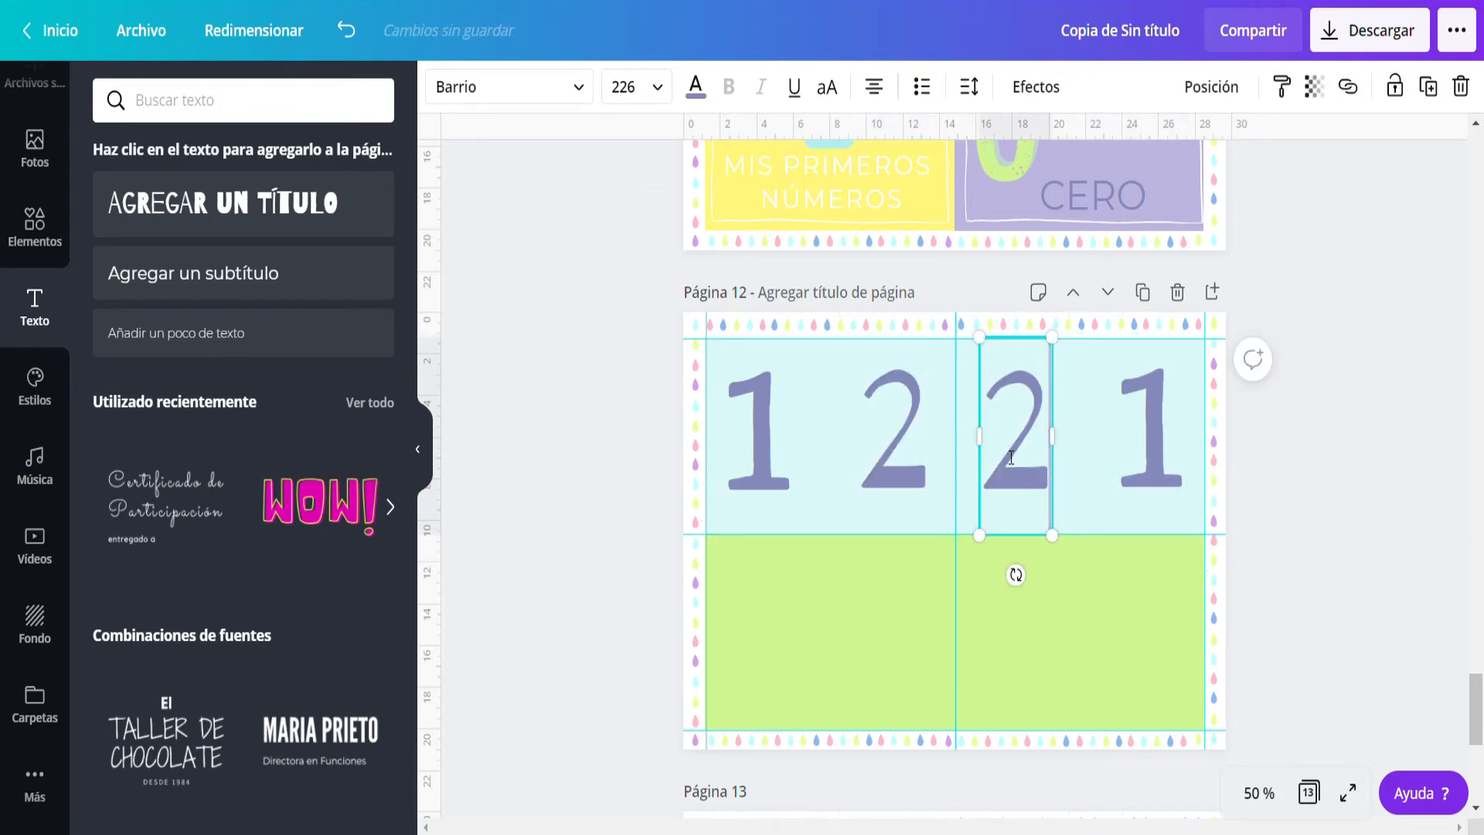
key("BackSpace")
type("3")
double_click(1143, 466)
type("4")
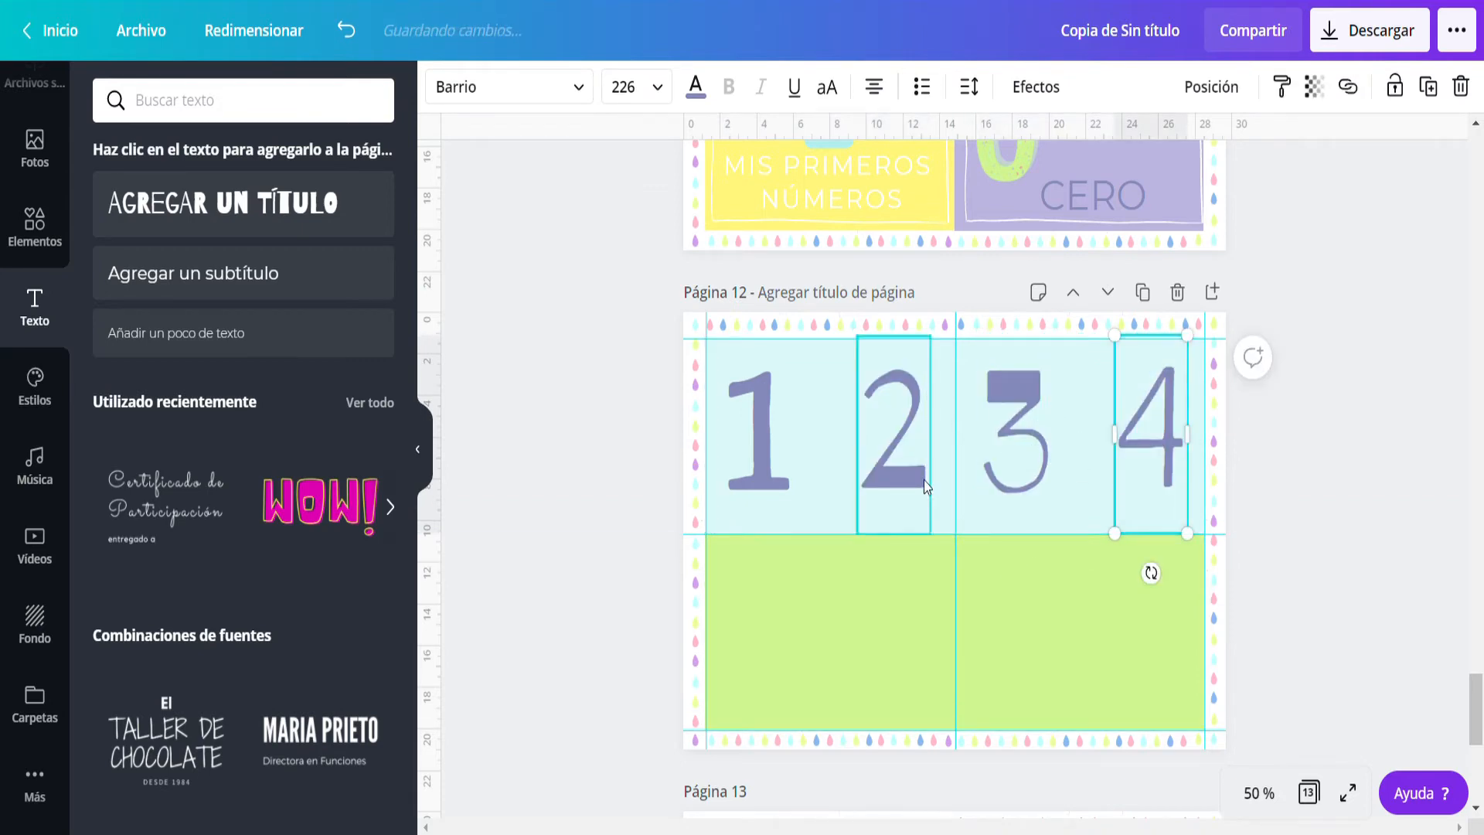
Arrange the numbers in a two-by-two layout, with 1 and 2 on light blue and 3 and 4 on green.
left_click_drag(1017, 462, 758, 661)
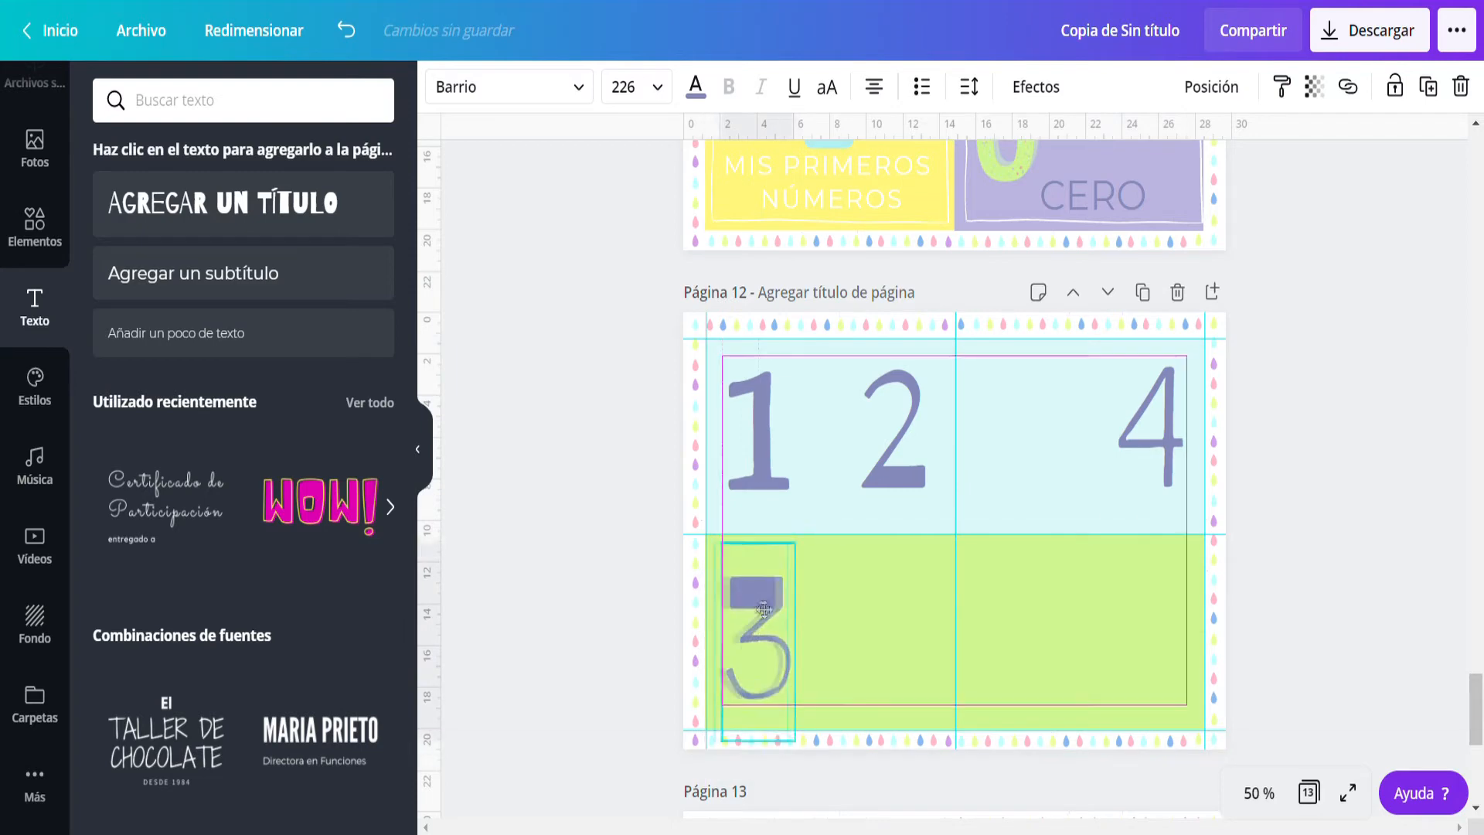
left_click_drag(1165, 449, 1005, 644)
left_click_drag(897, 448, 995, 449)
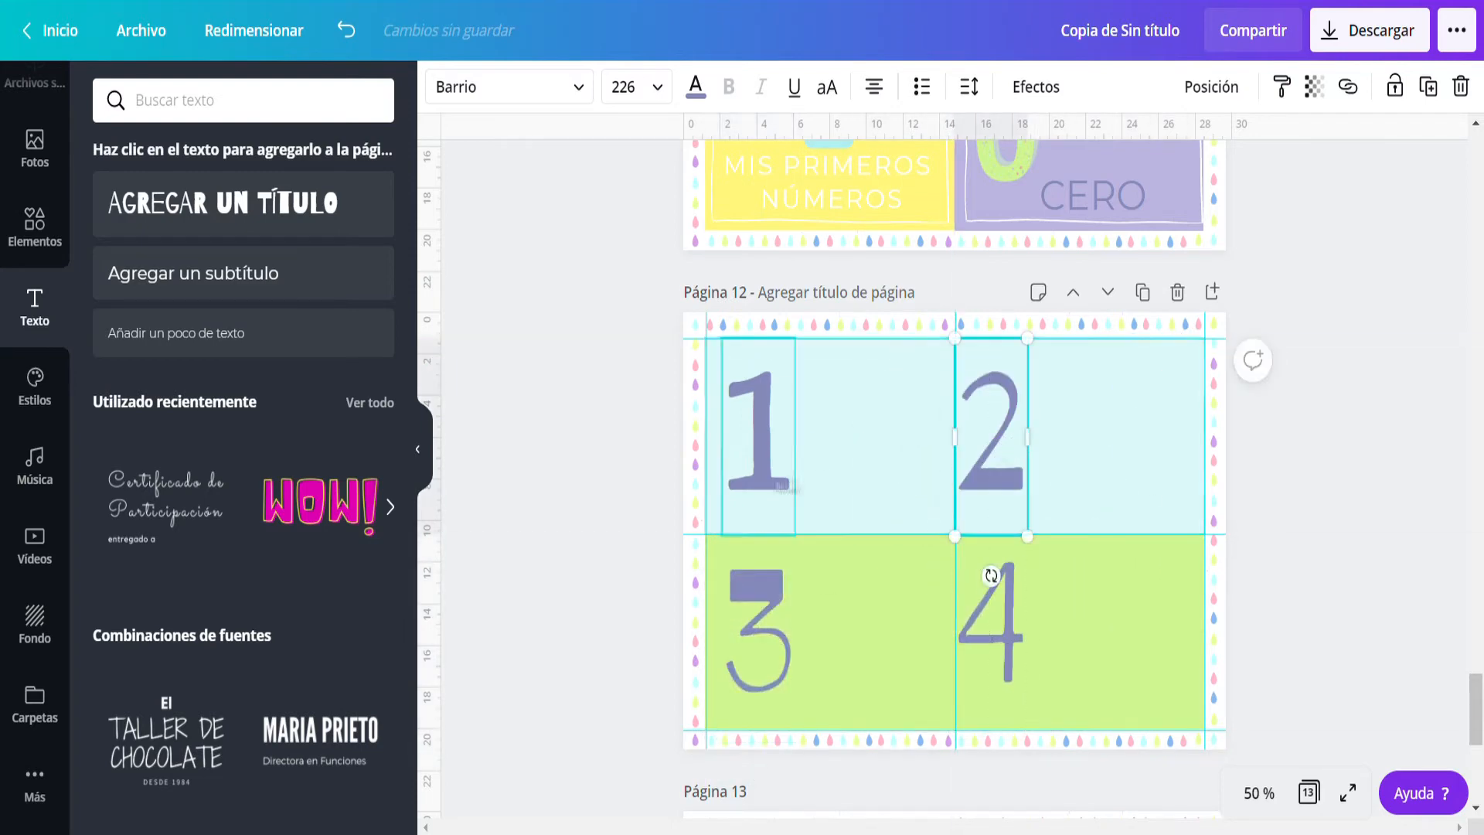
left_click_drag(780, 483, 763, 481)
left_click_drag(771, 643, 755, 644)
left_click_drag(999, 651, 1005, 657)
left_click(666, 726)
Select all four numbers and try the Sensei, Intro Script Thin, Intro Script, Rabbits April and Montserrat fonts on them.
scroll(666, 727, "up", 8)
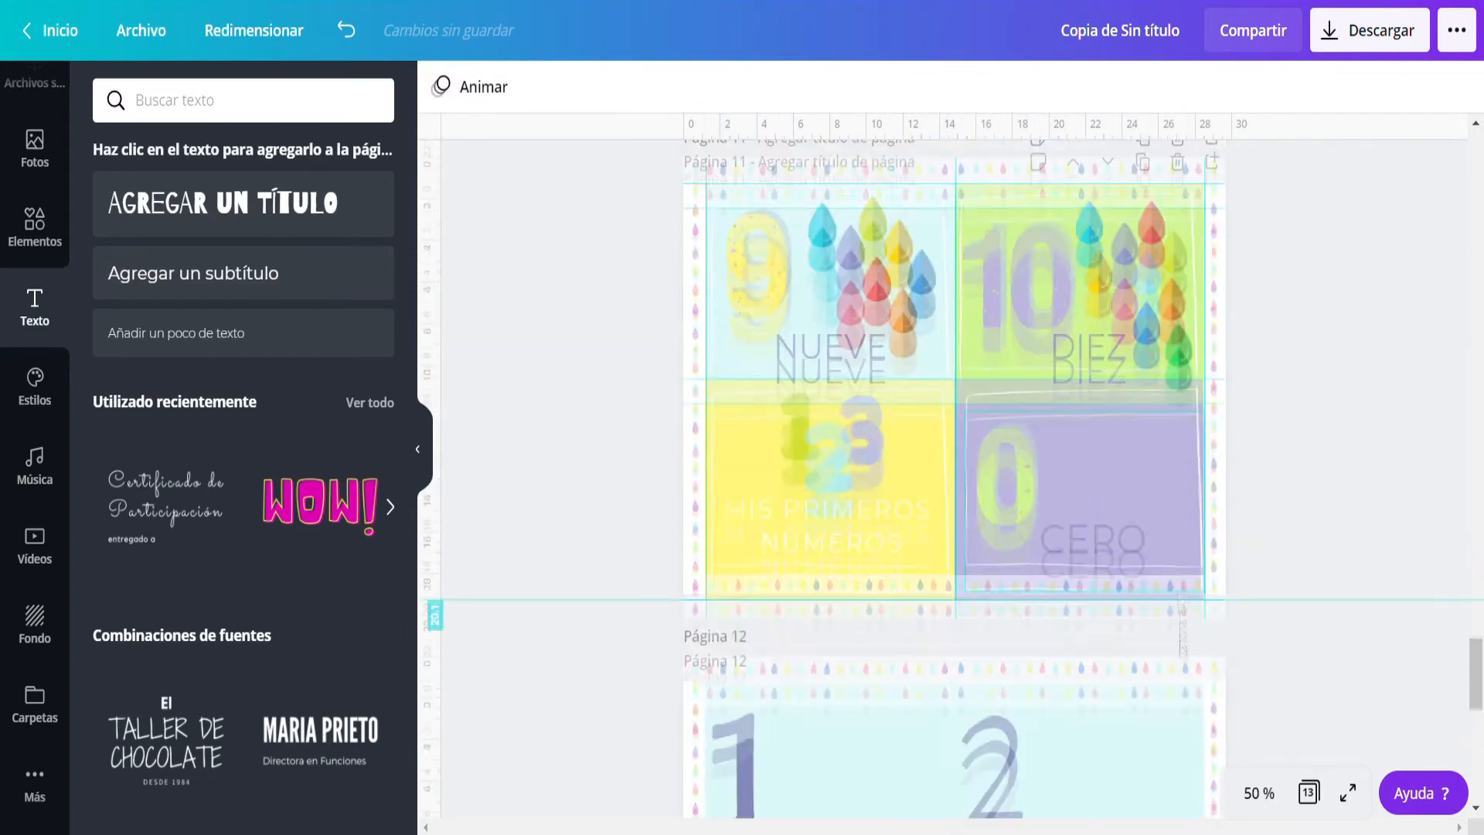
scroll(666, 726, "down", 9)
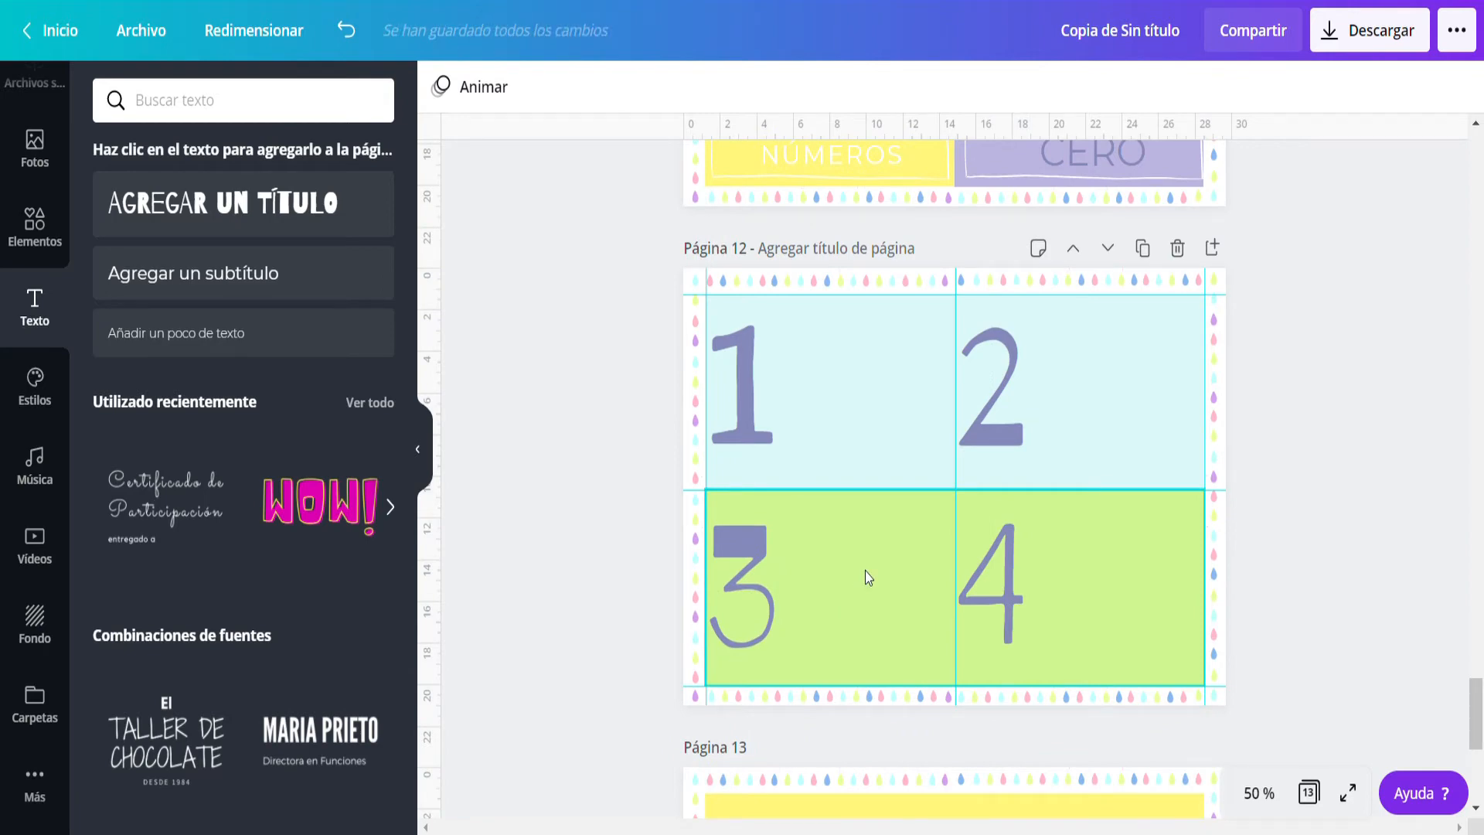
scroll(735, 507, "down", 1)
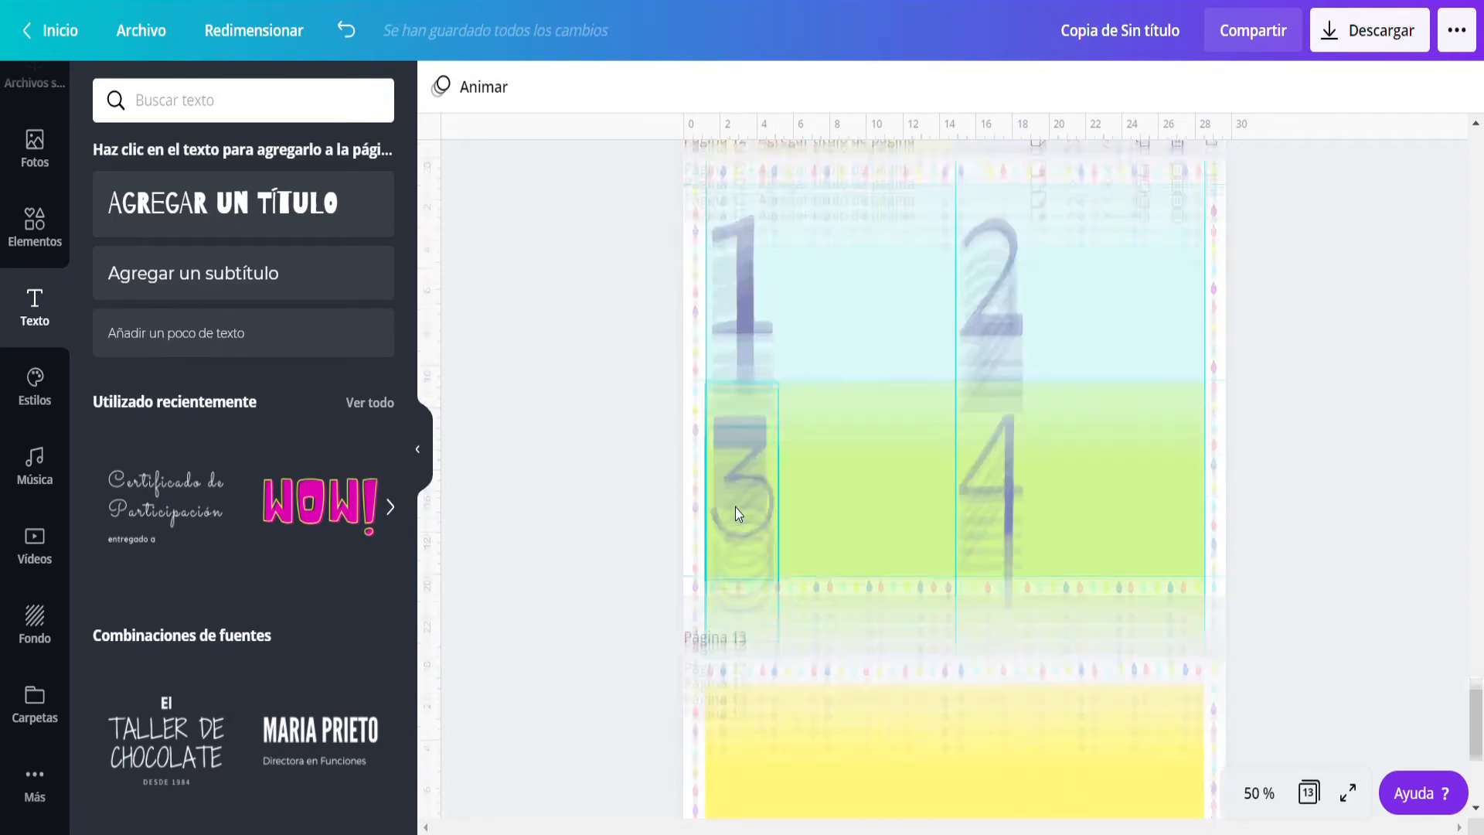
left_click_drag(1137, 242, 744, 532)
left_click(508, 88)
left_click(140, 249)
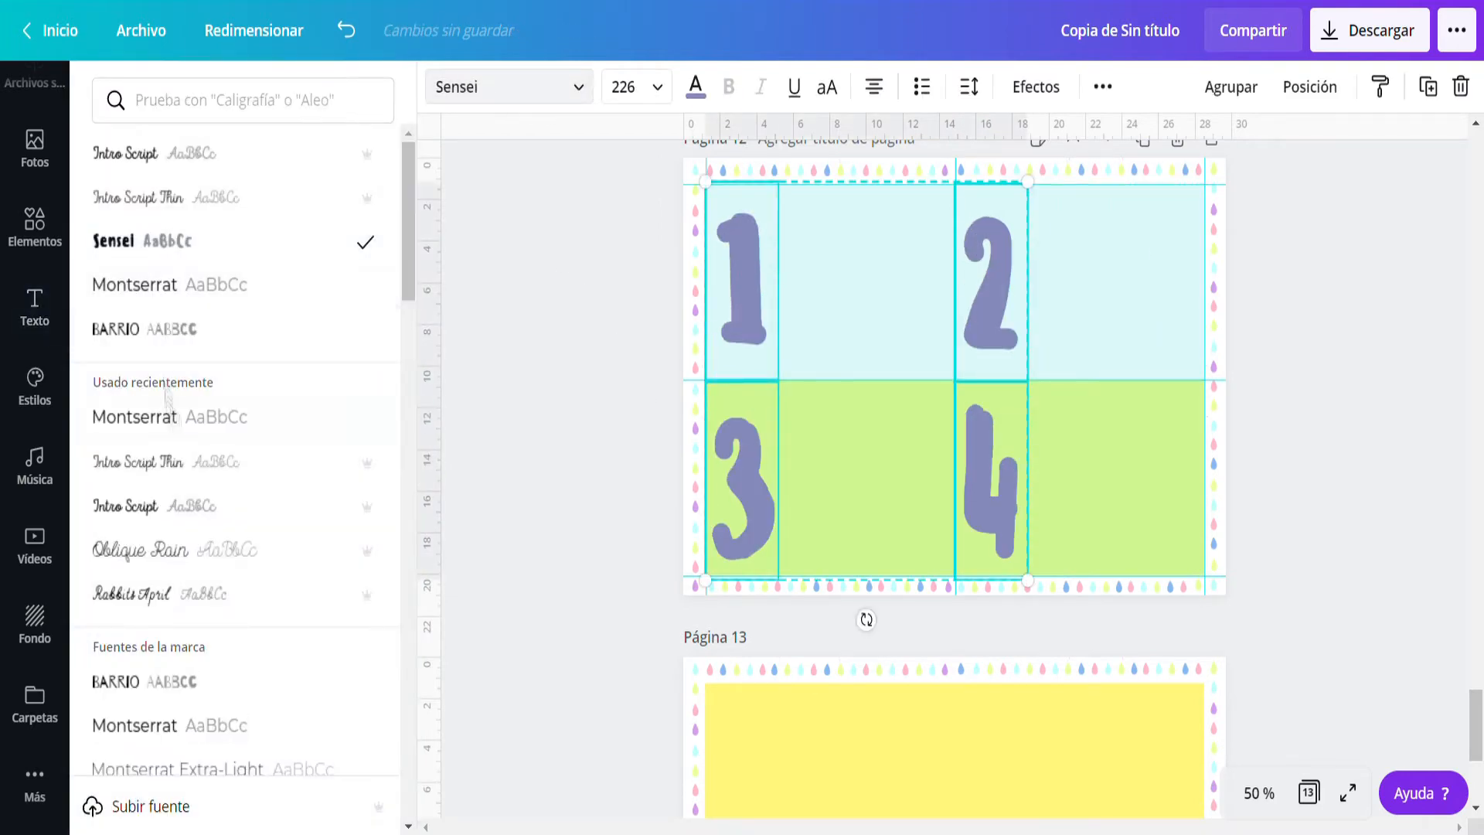
left_click(181, 462)
left_click(184, 506)
left_click(185, 594)
scroll(208, 510, "down", 2)
left_click(212, 501)
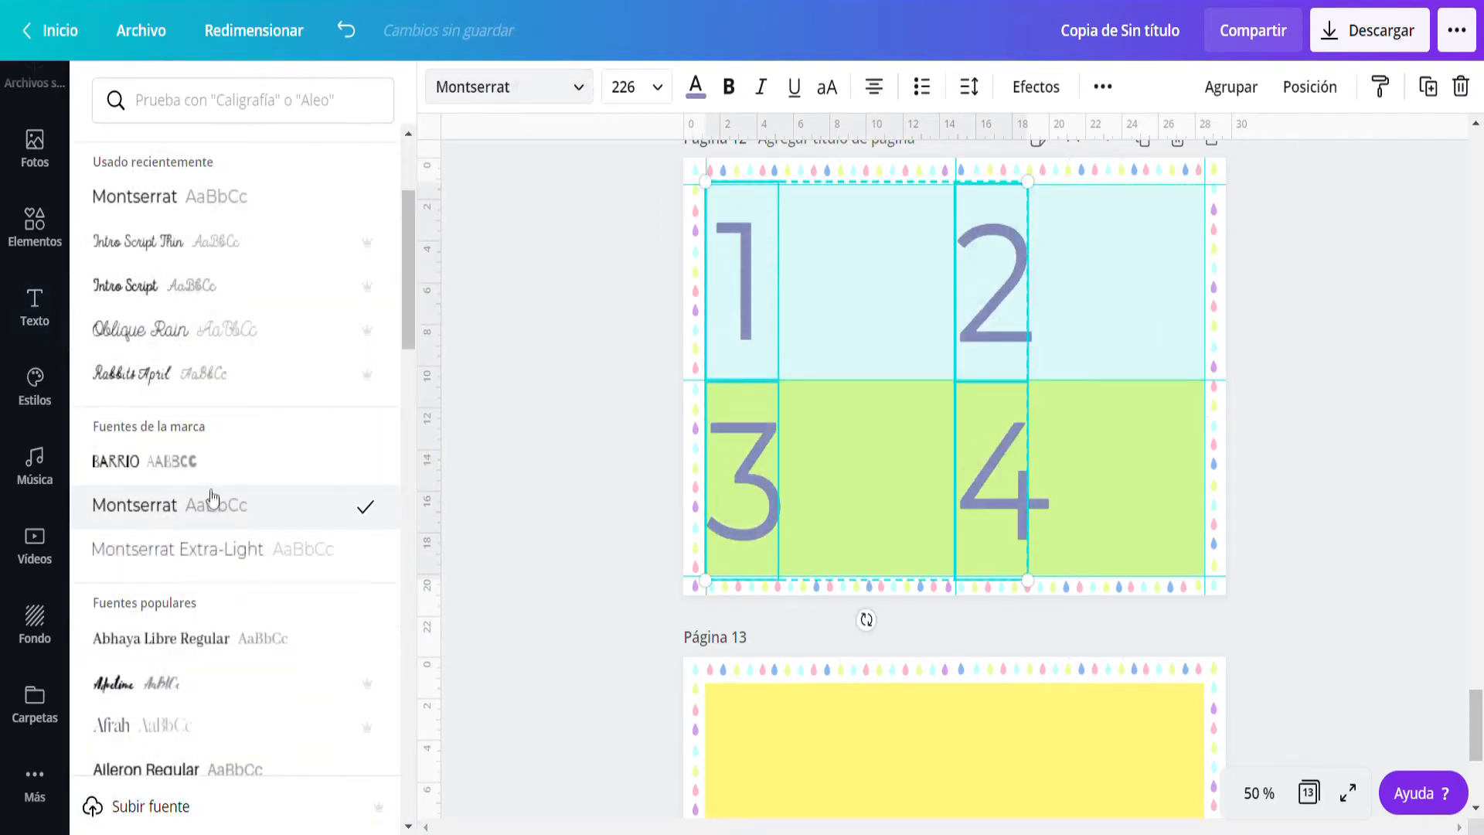
Try the Archivo Black and League Spartan fonts on the four numbers, and search the fonts for "Cartel".
scroll(215, 572, "down", 1)
left_click(220, 653)
scroll(240, 649, "down", 3)
left_click(272, 595)
scroll(232, 680, "down", 10)
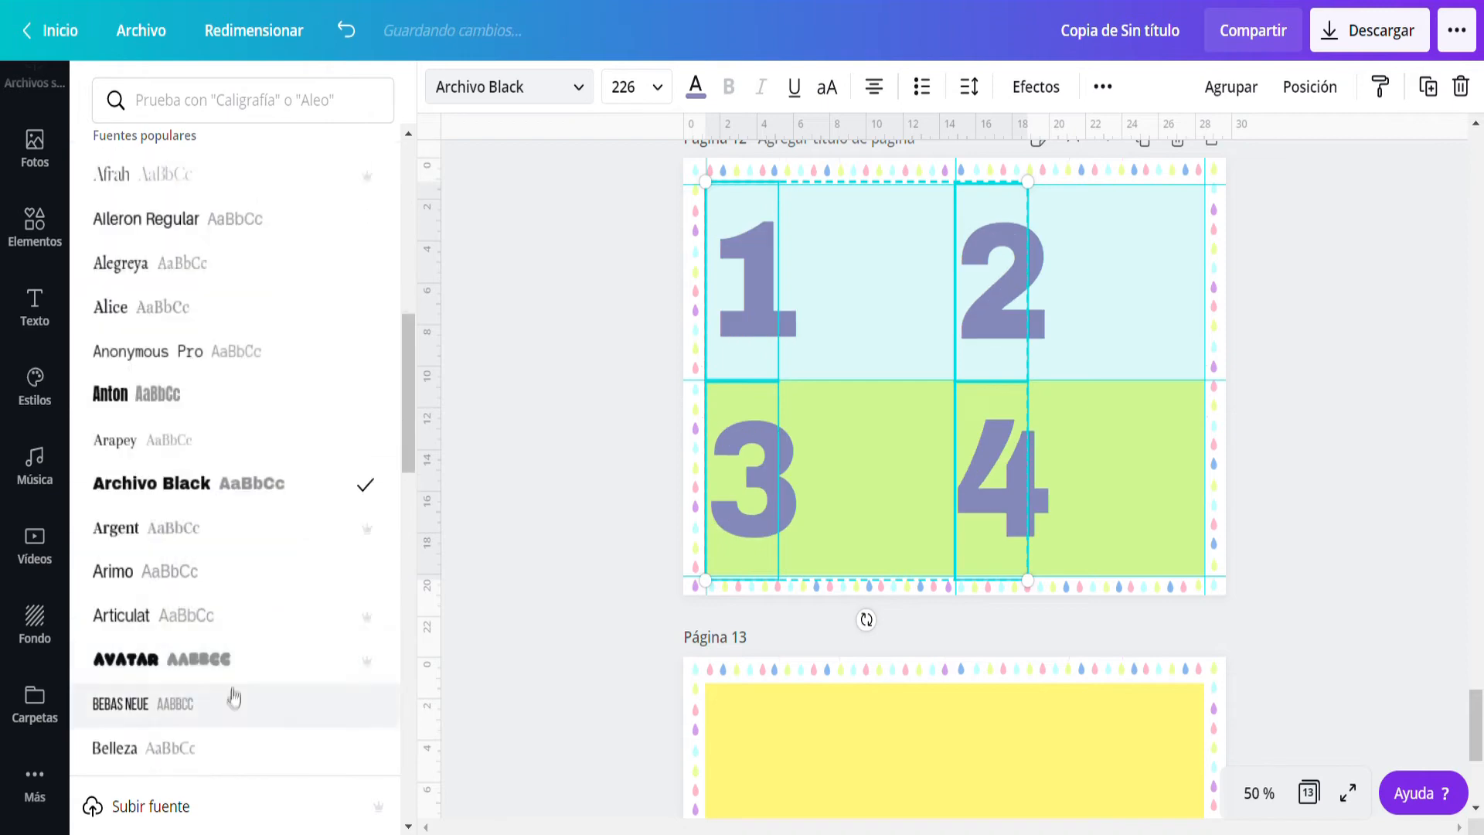
scroll(235, 669, "down", 15)
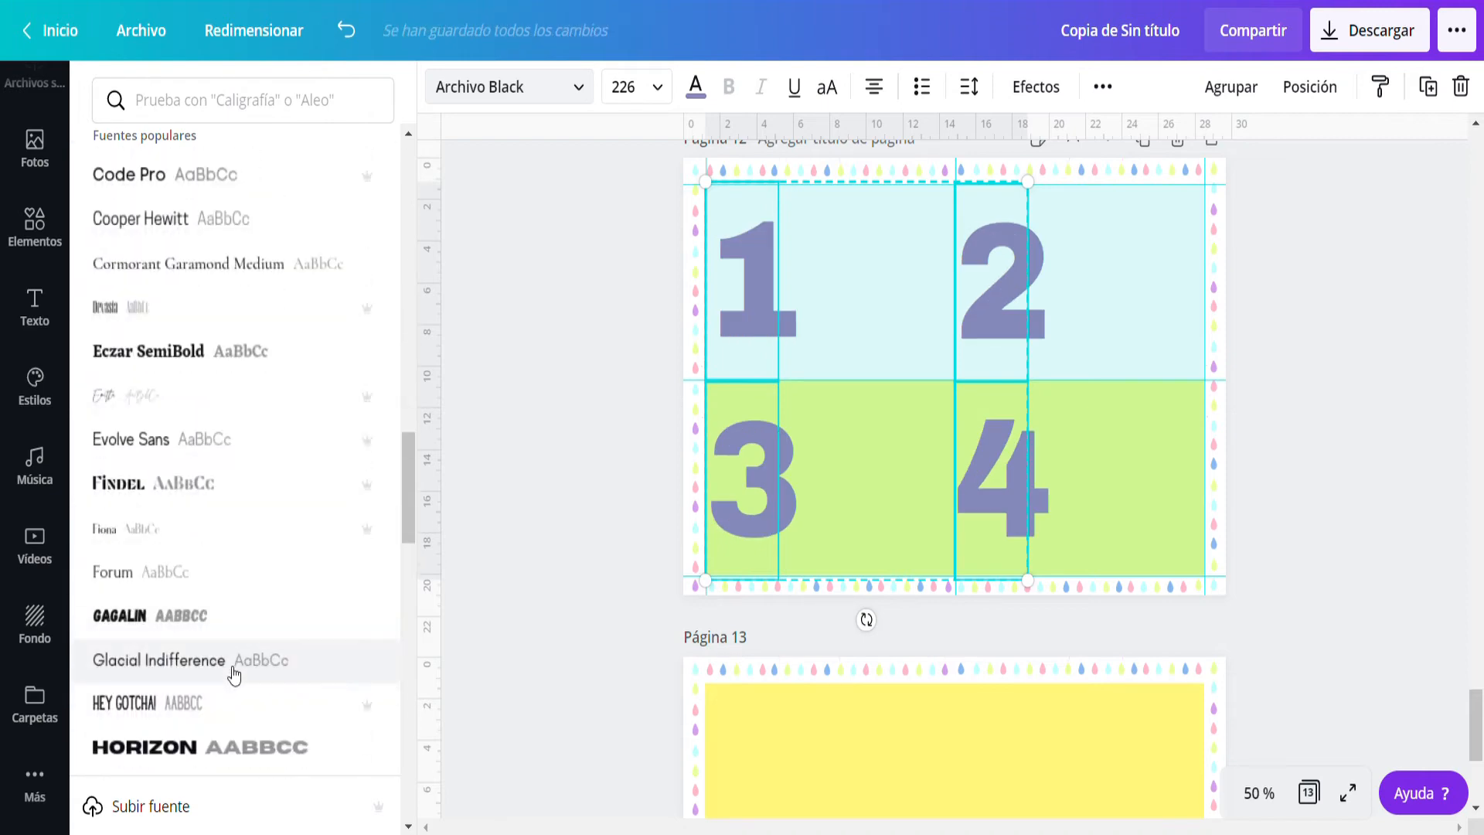
left_click(190, 617)
scroll(265, 453, "up", 15)
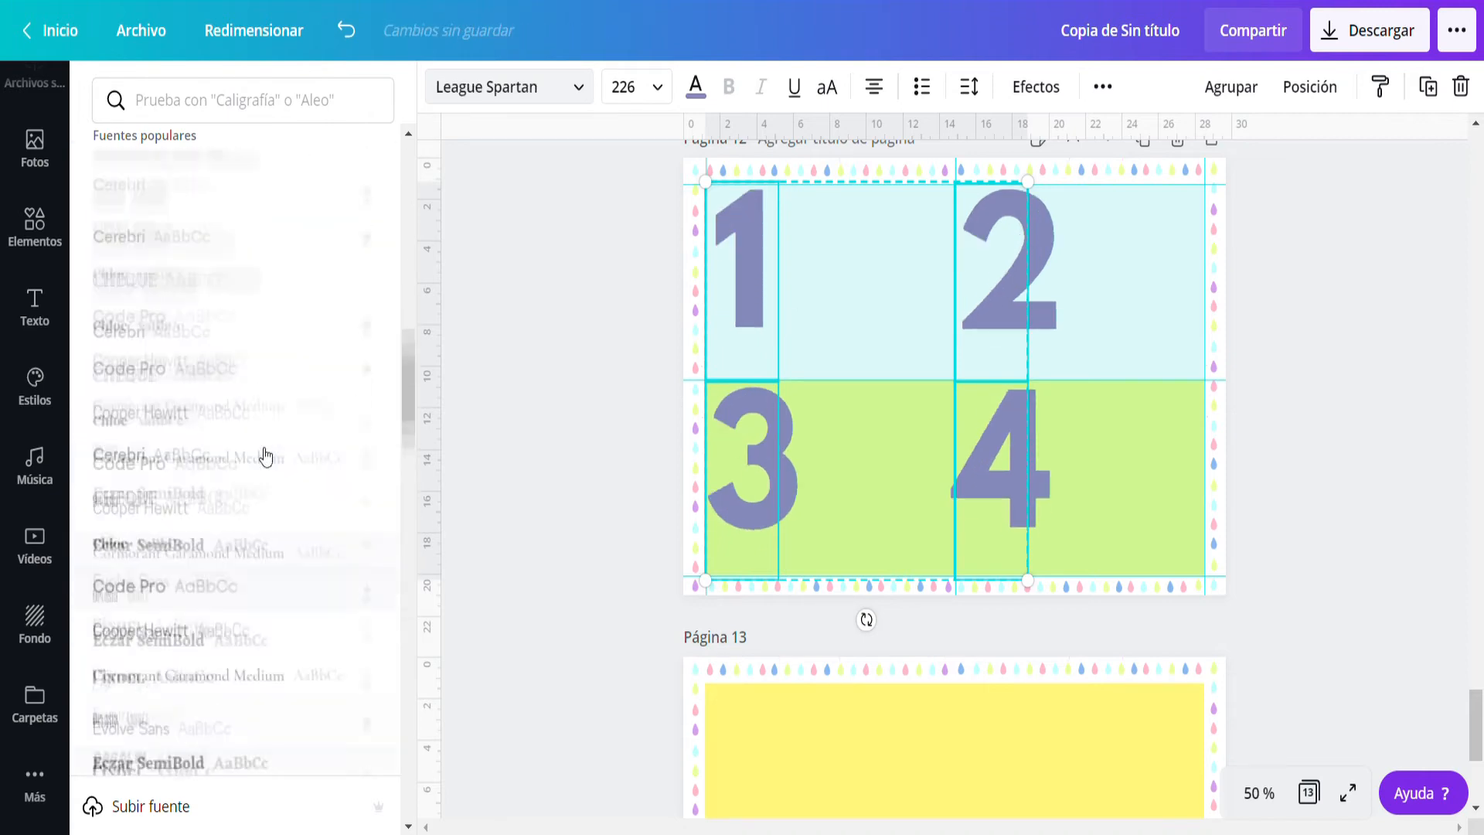
left_click(154, 100)
type("Cartel")
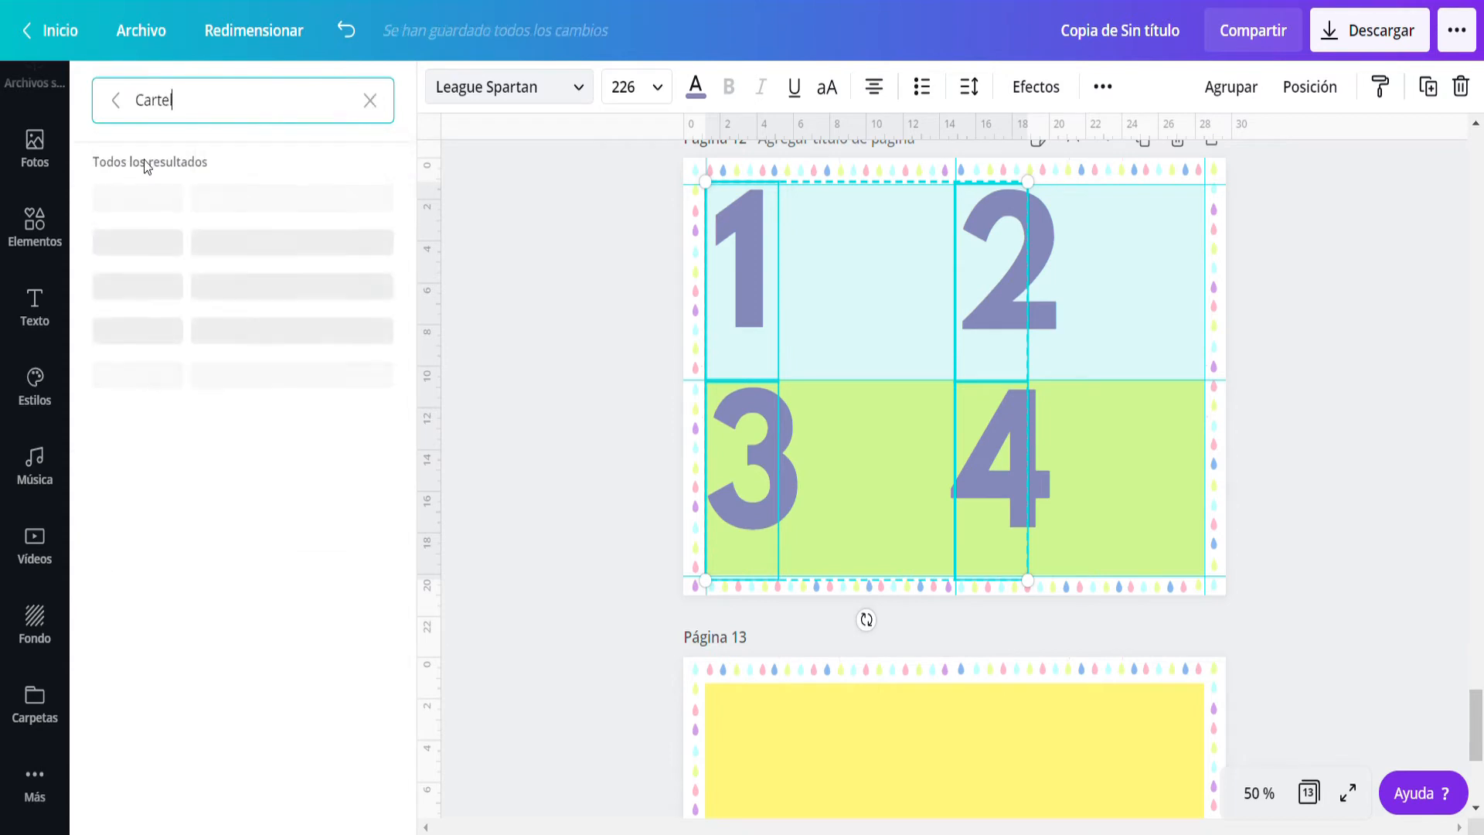
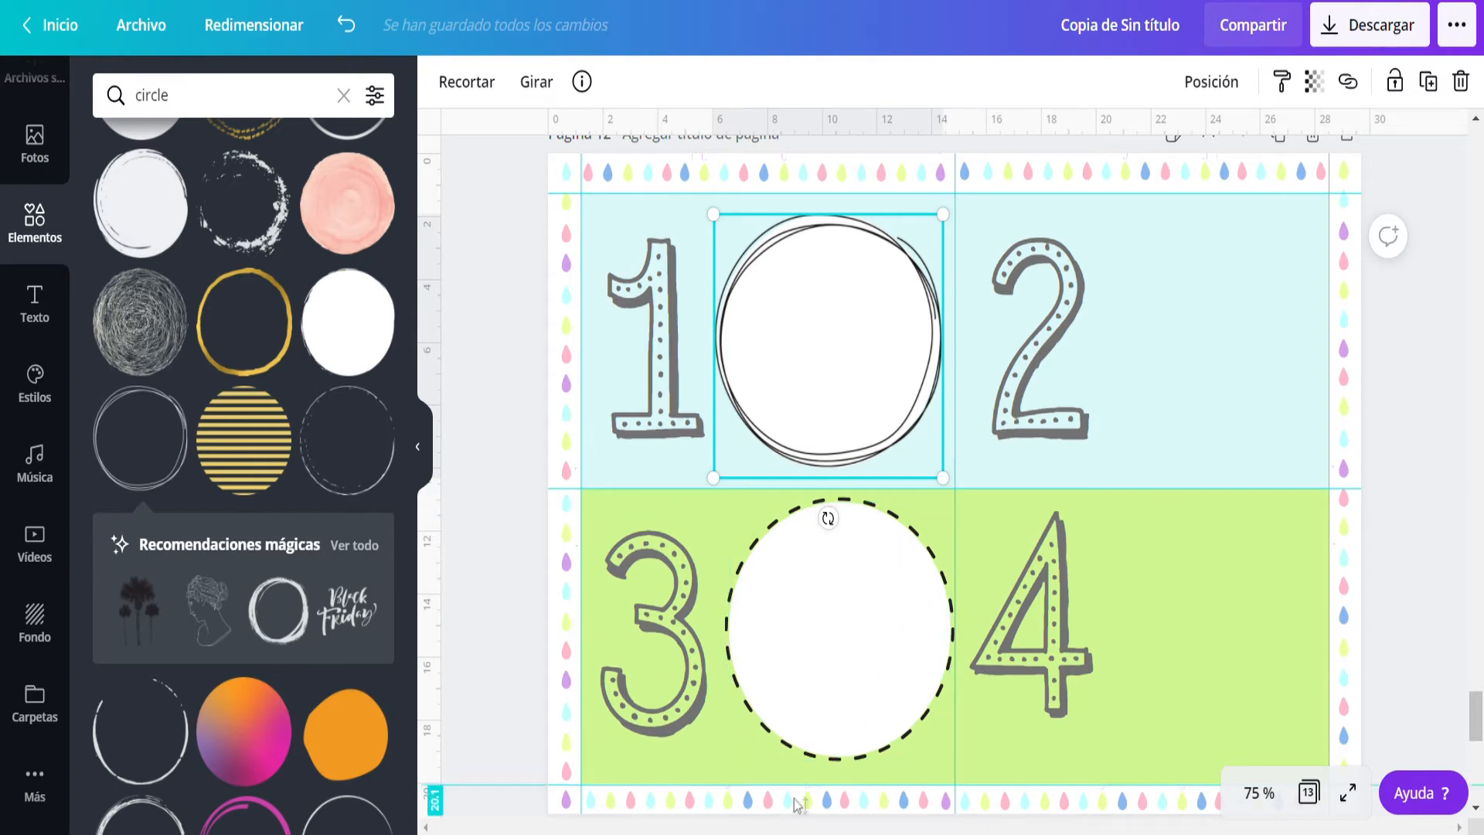
Duplicate the plain white circle beside the 3 and place copies beside the 2 and the 4.
left_click(825, 688)
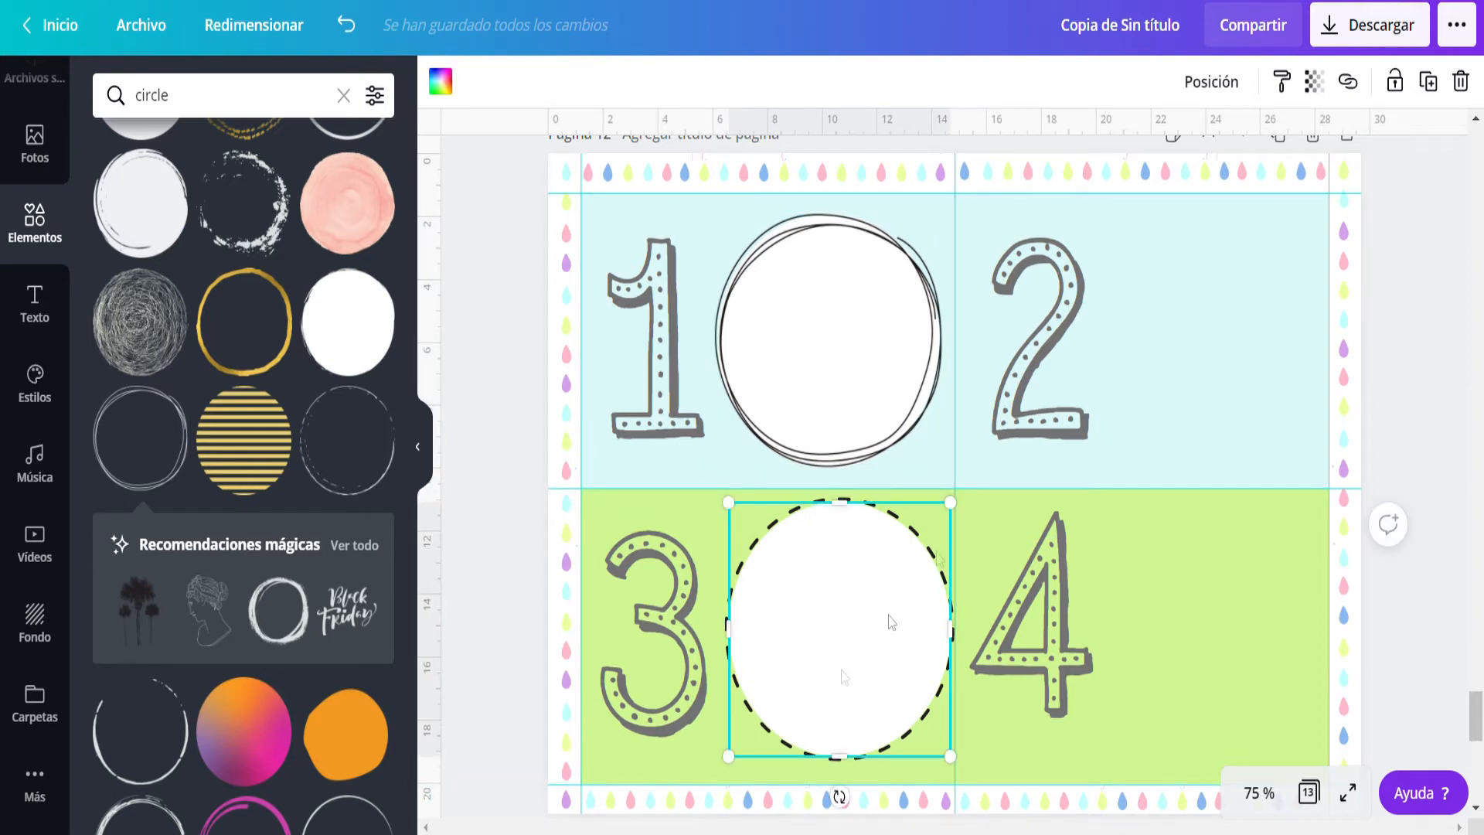
left_click(1428, 82)
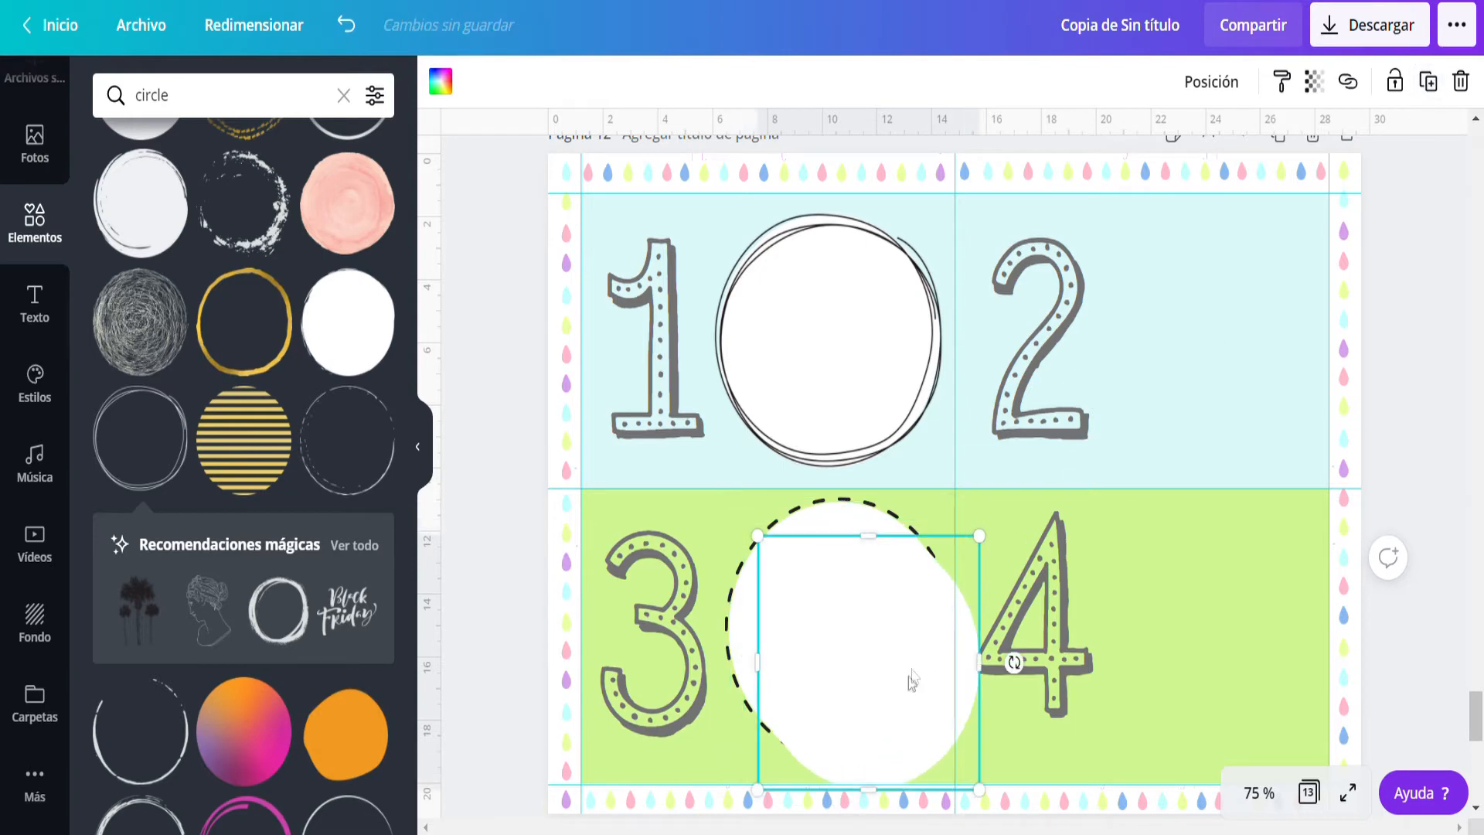
left_click_drag(911, 679, 1241, 373)
left_click_drag(843, 687, 1190, 669)
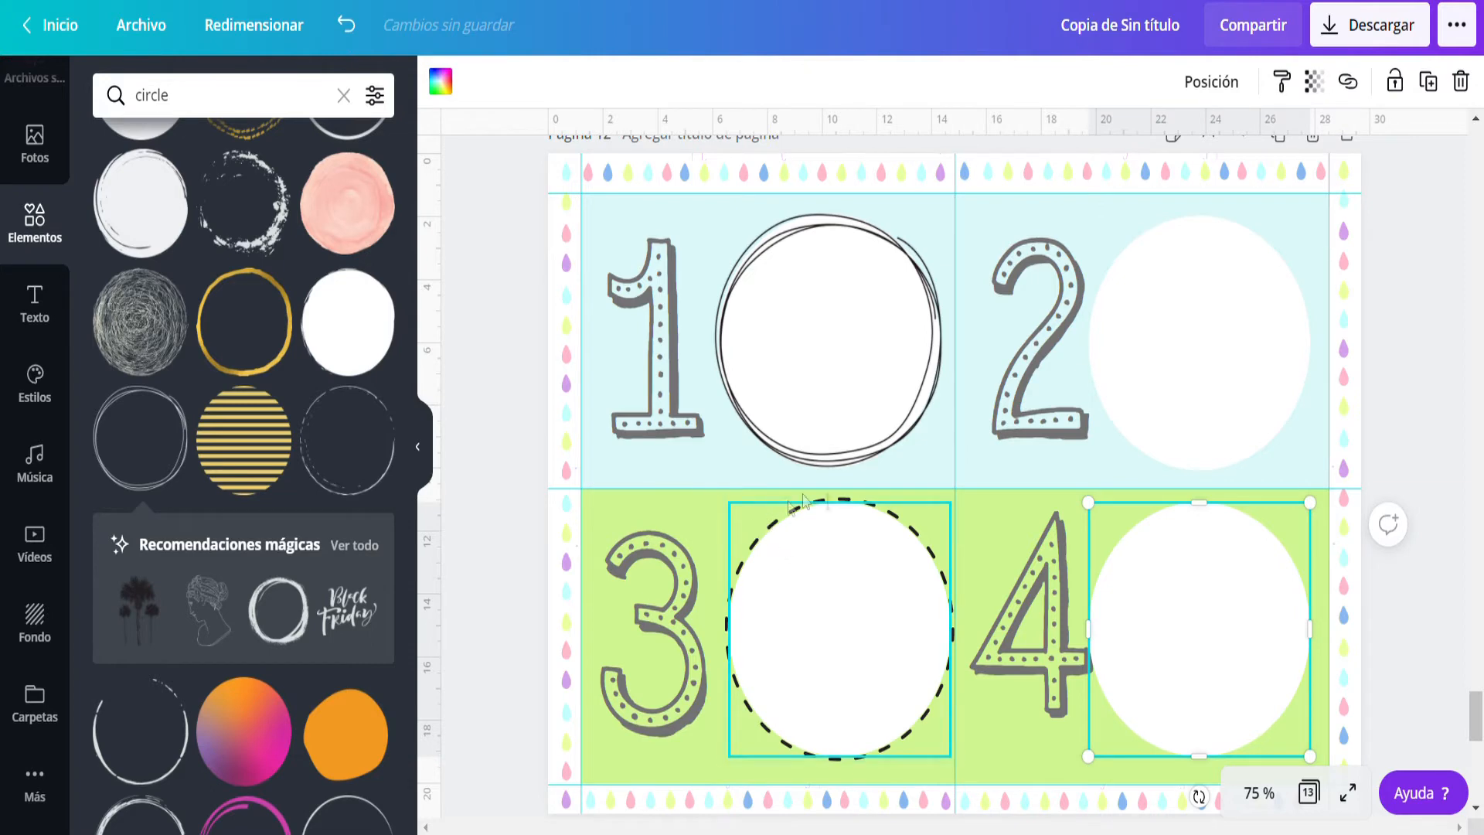
Nudge the 4 and the 2 away from their white circles and shift the 3 slightly towards its circle.
left_click(1051, 687)
left_click_drag(1055, 687, 1045, 690)
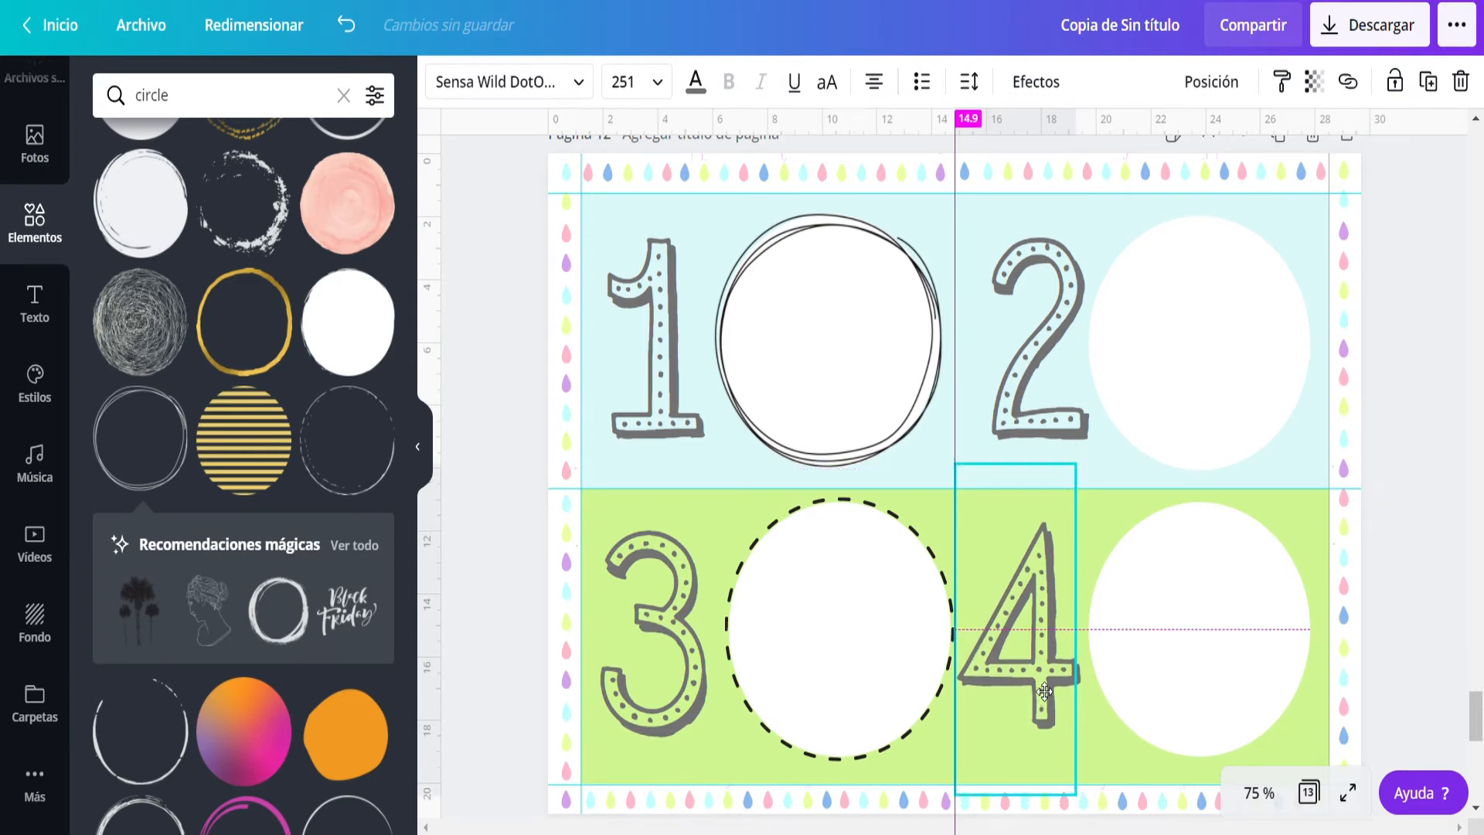
left_click_drag(1059, 371, 1048, 364)
left_click_drag(691, 683, 699, 683)
Delete the dashed outline around the white circle beside the 3.
left_click(885, 674)
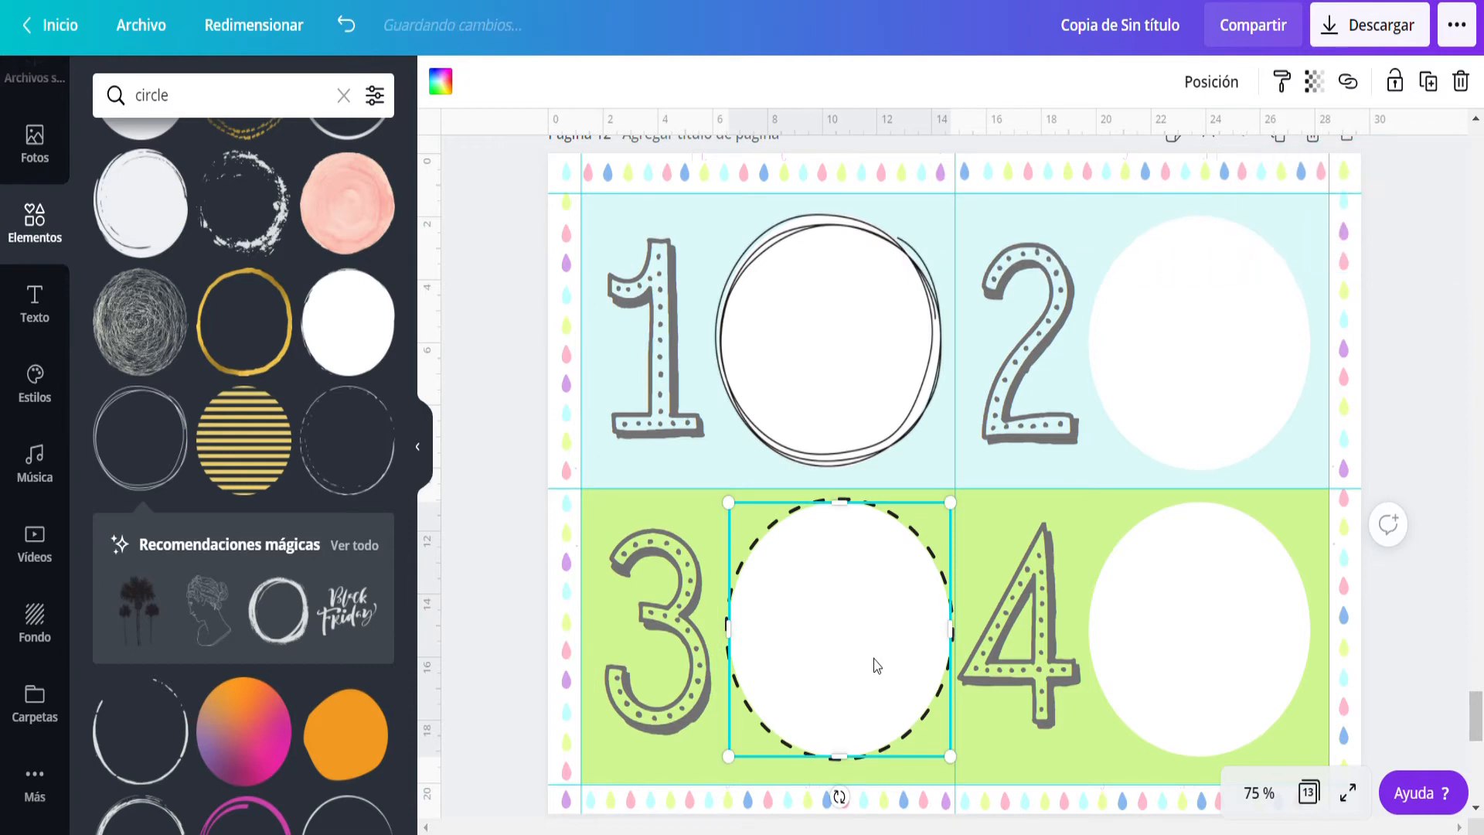
left_click(1224, 87)
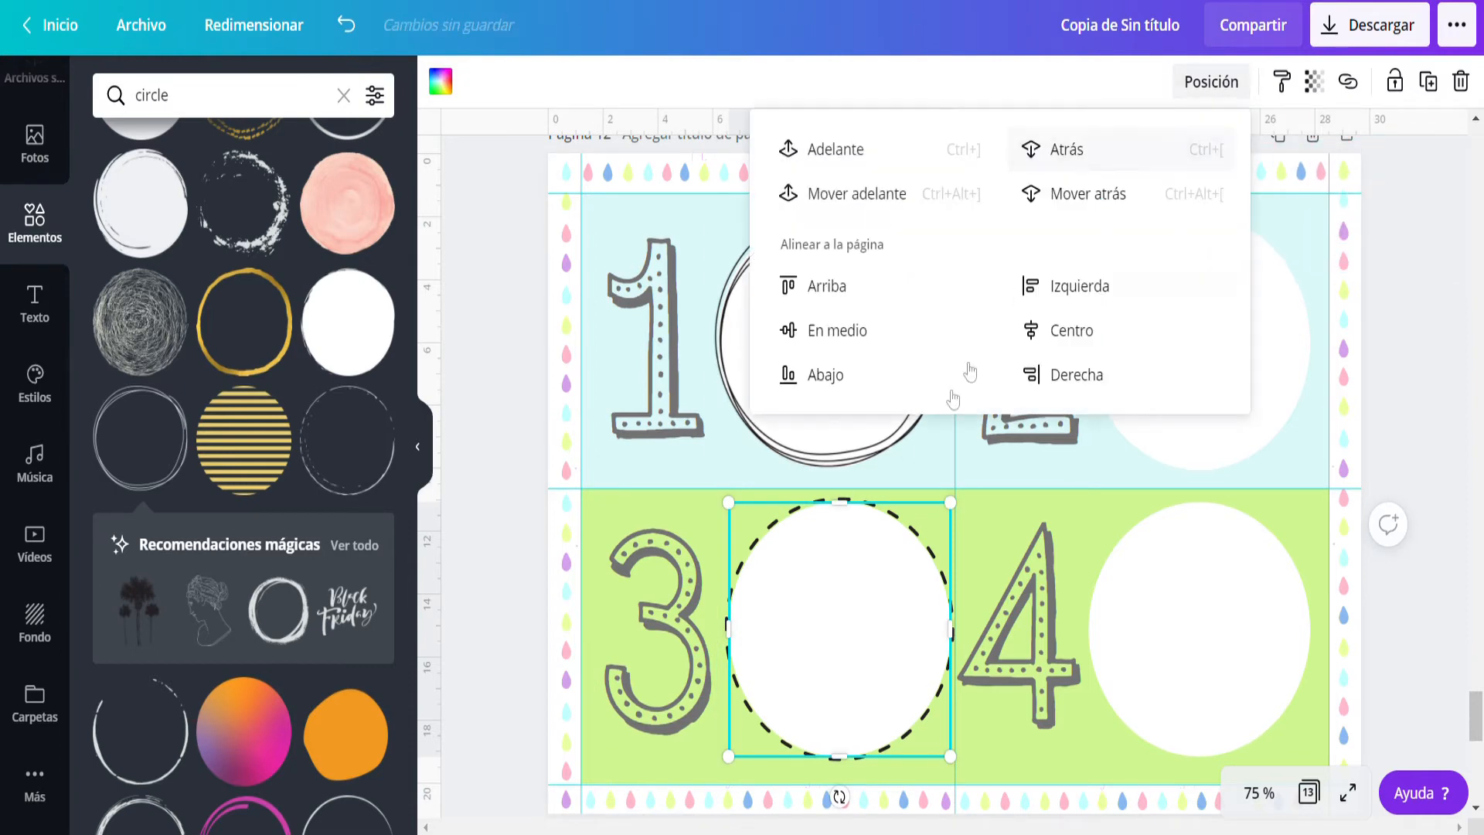
left_click(756, 539)
key("Delete")
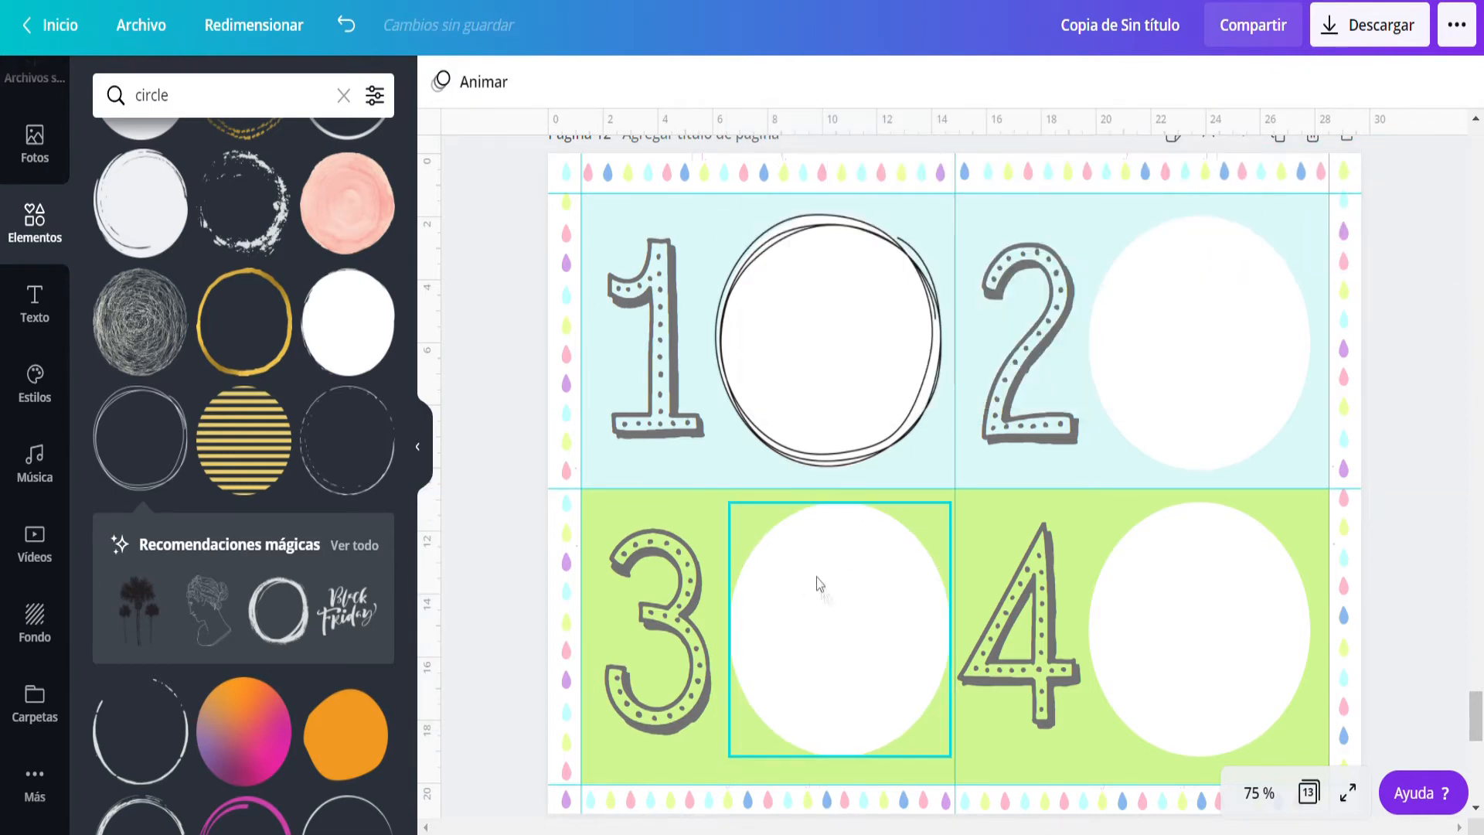
Shift the white circle beside the 3 slightly toward its number and move the hand-drawn ring from the 1's circle to the 2's circle.
left_click_drag(841, 627, 835, 627)
left_click(830, 365)
left_click_drag(836, 372, 822, 374)
left_click(935, 294)
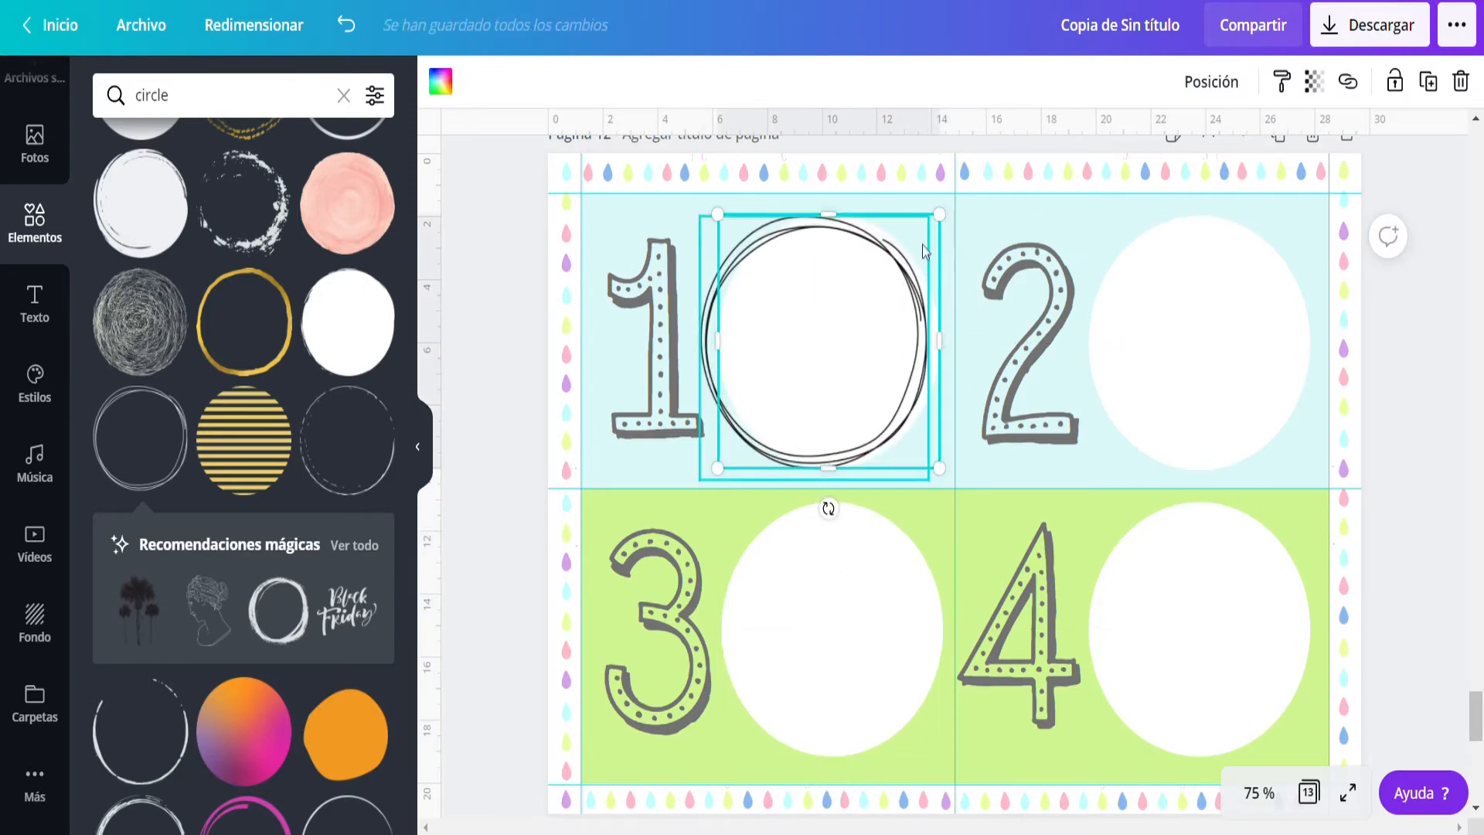
left_click_drag(804, 371, 1176, 375)
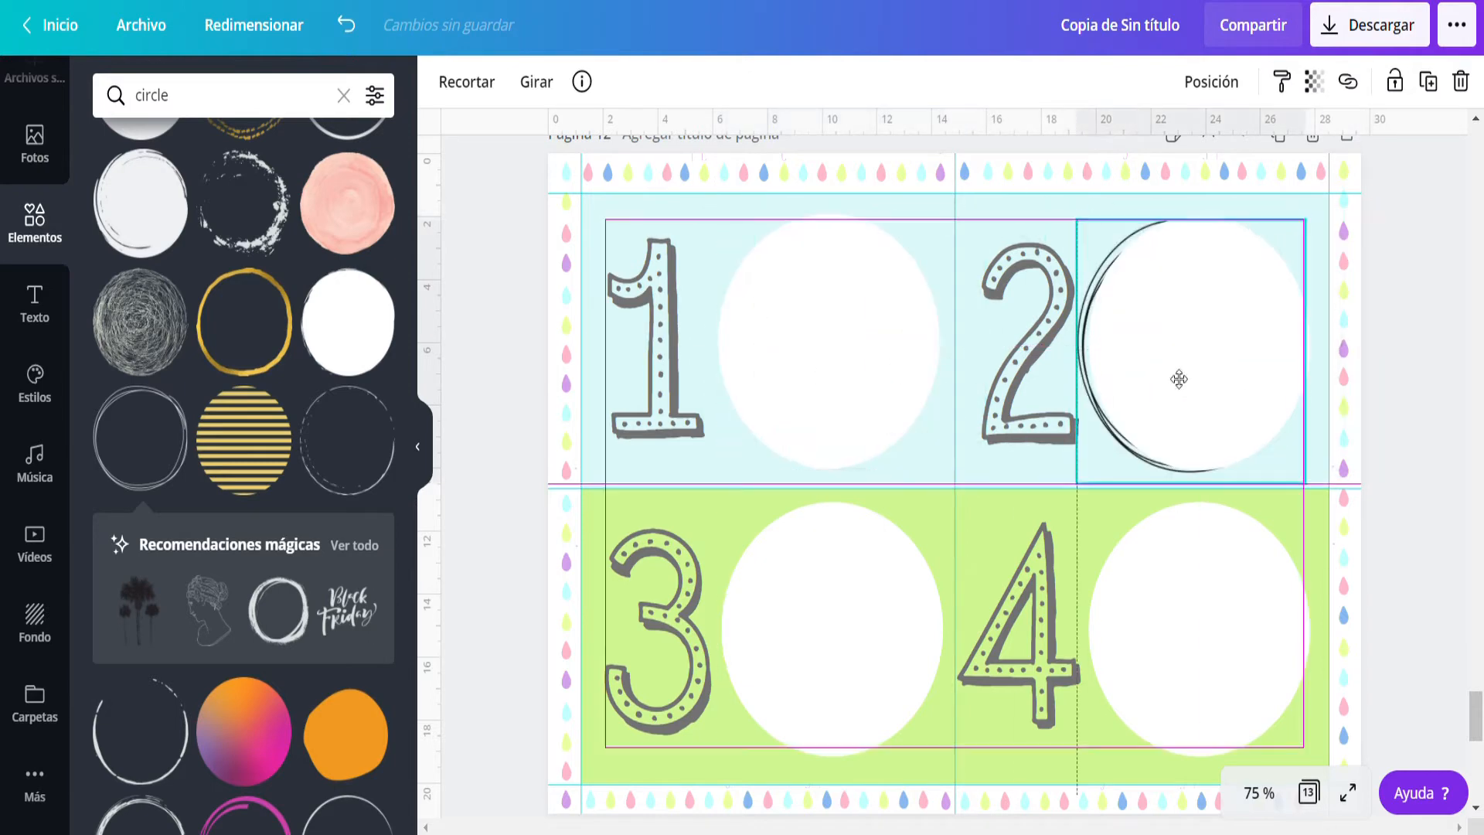
Shift the white circles beside the 1, the 3 and the 2 slightly closer to their numbers.
left_click_drag(868, 351, 865, 354)
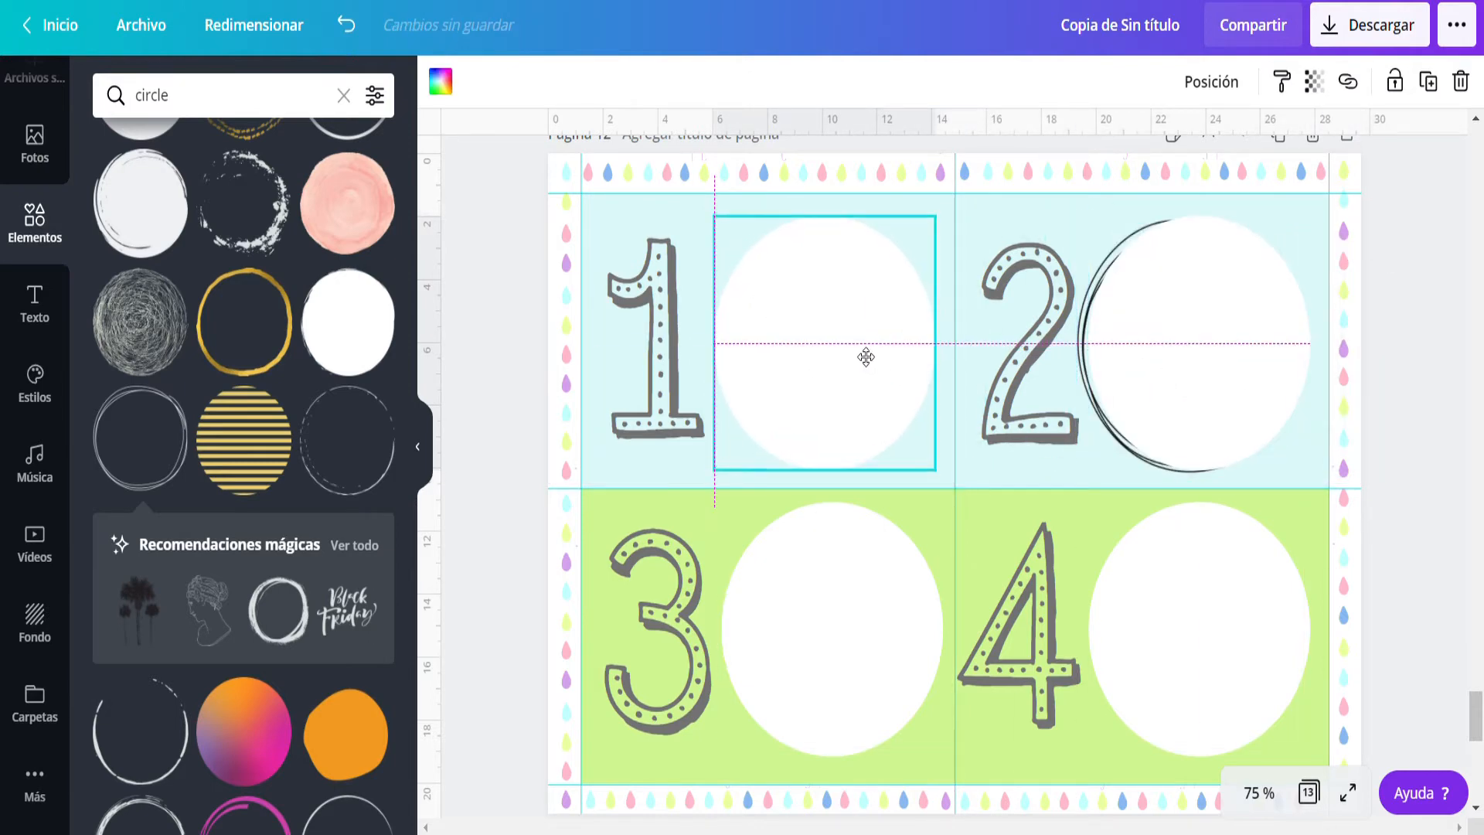
left_click_drag(879, 639, 874, 641)
left_click(891, 332)
left_click_drag(1168, 375, 1161, 372)
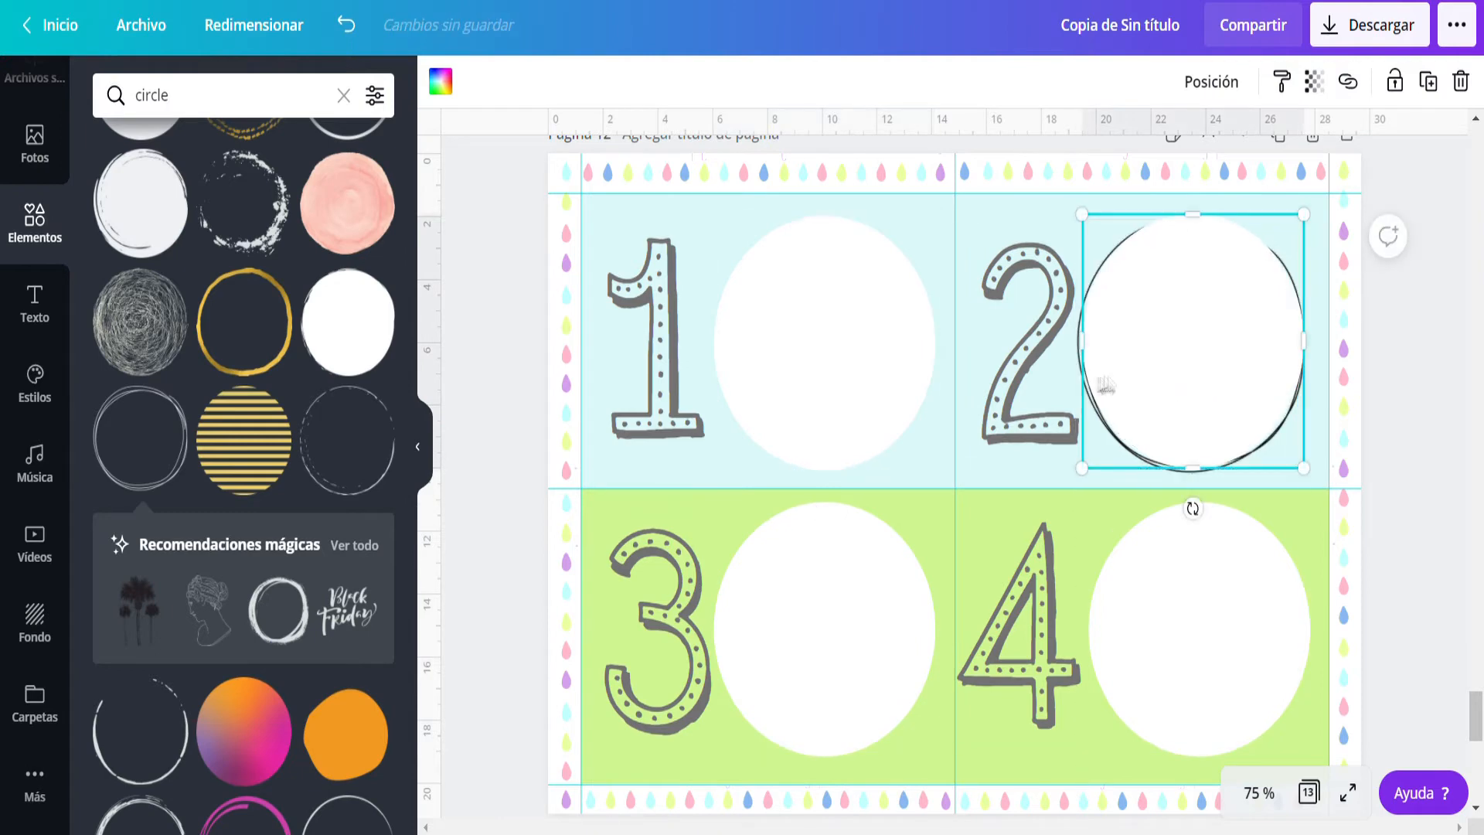
Send the white circle beside the 2 backward so it sits behind the hand-drawn ring.
left_click(1062, 373)
left_click(1304, 381)
left_click(1211, 82)
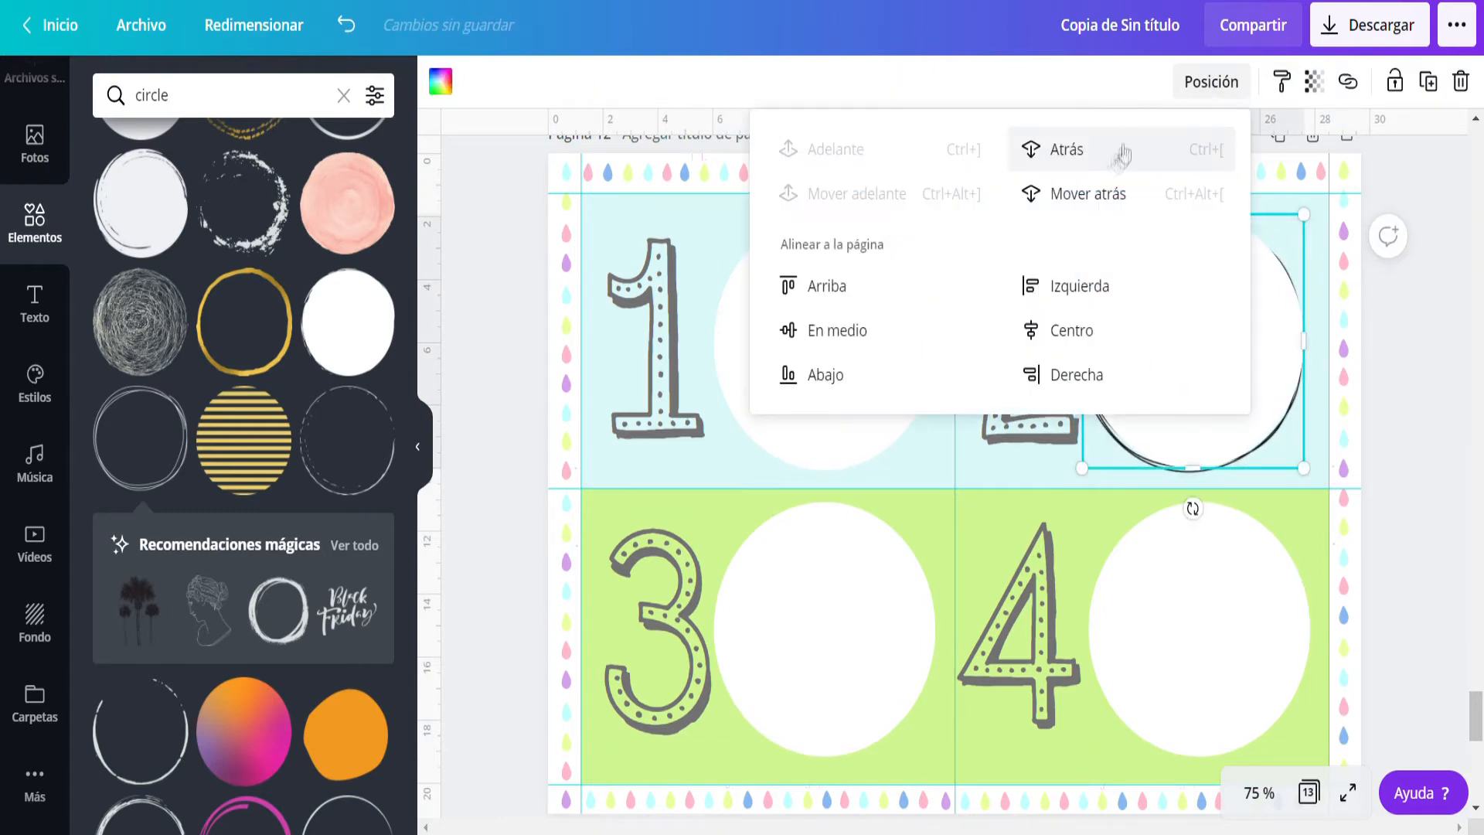
left_click(1160, 442)
left_click(1227, 76)
left_click(1059, 151)
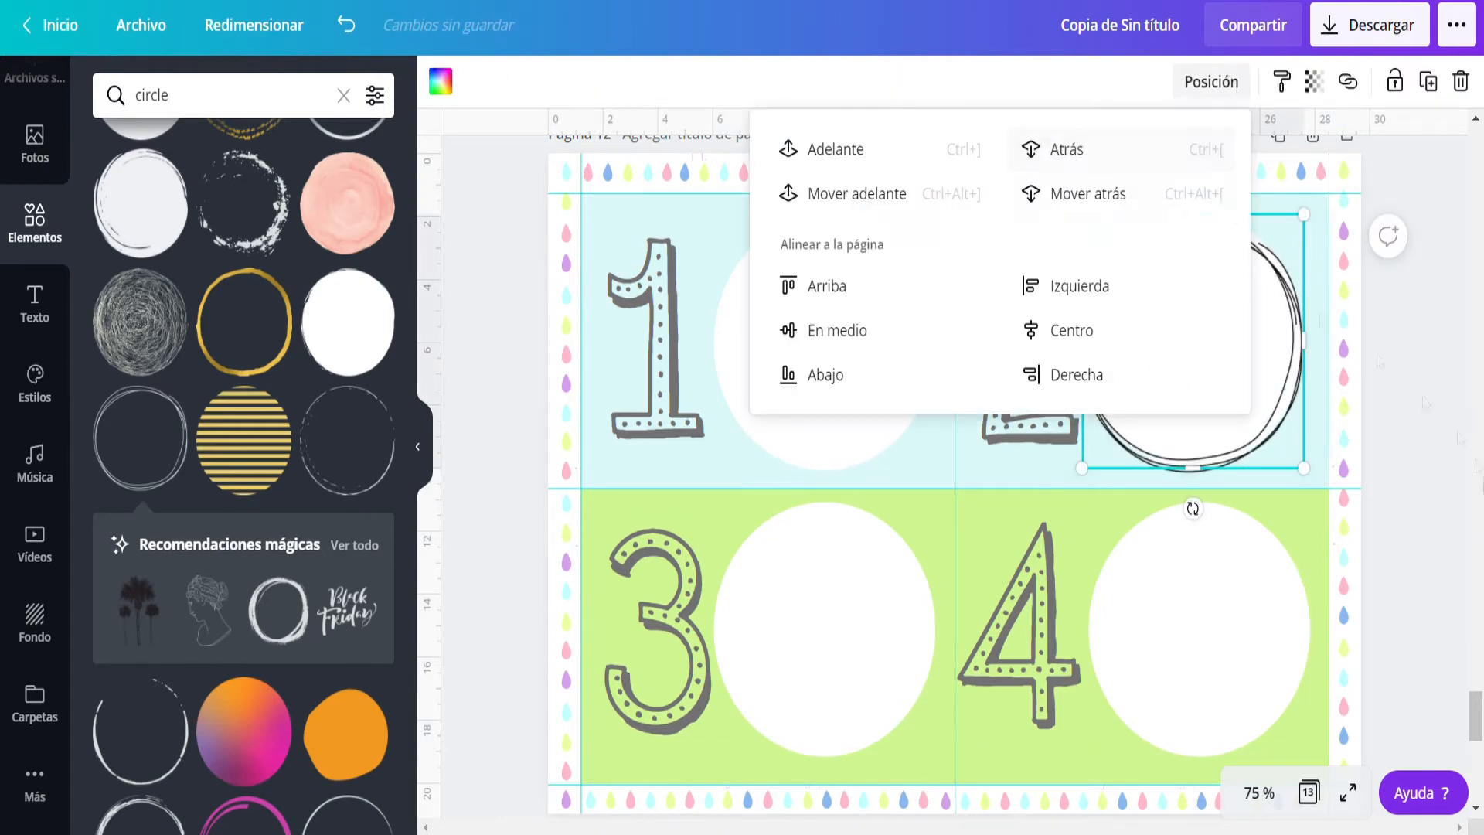
left_click(1216, 468)
left_click(1216, 468)
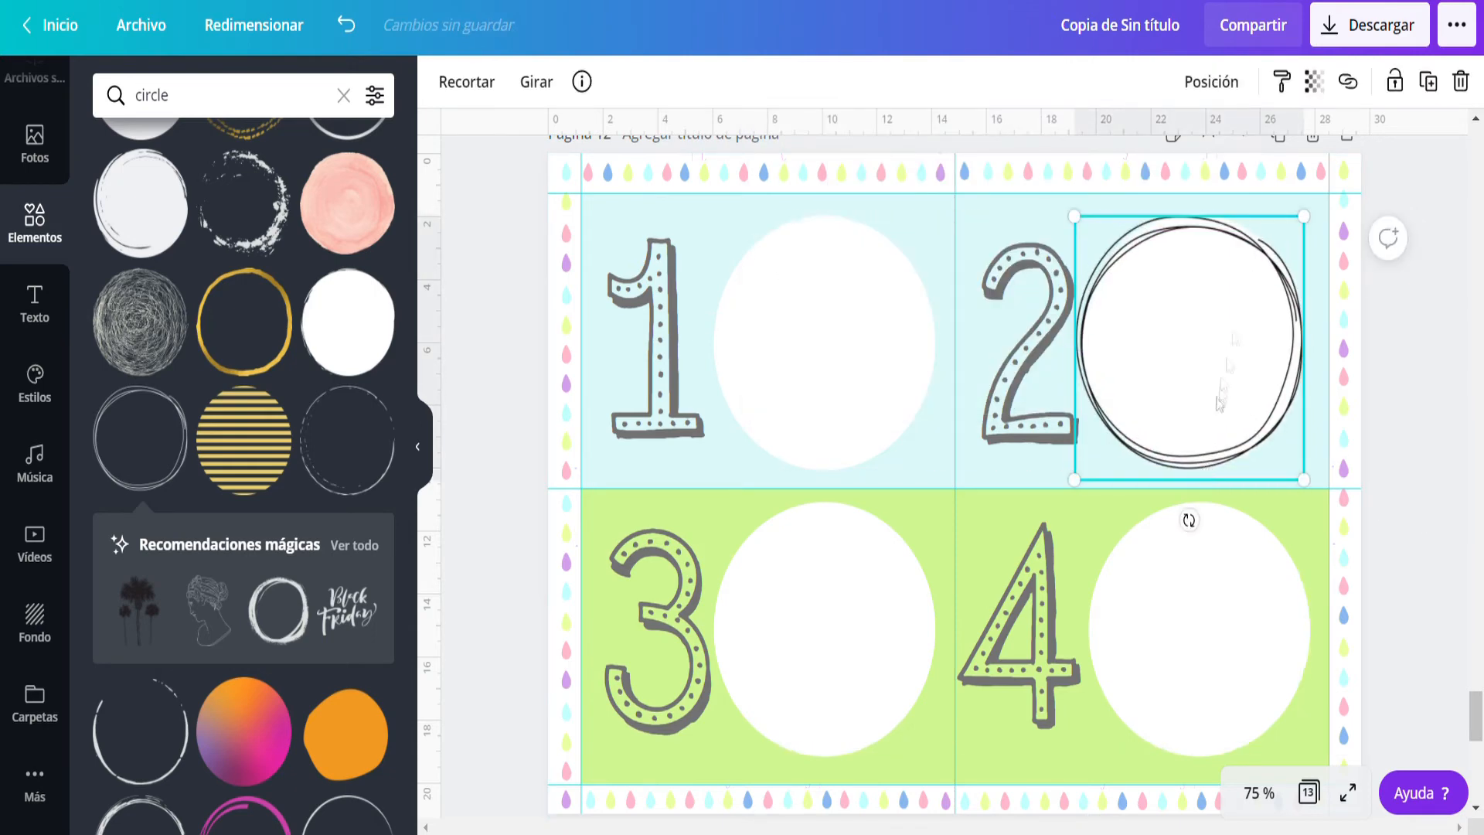
Duplicate the hand-drawn ring onto the white circles beside the 4, the 3 and the 1, nudging the last copy upward.
left_click(1435, 89)
left_click_drag(1254, 389, 1228, 654)
left_click(1430, 84)
left_click(1432, 85)
left_click(910, 371)
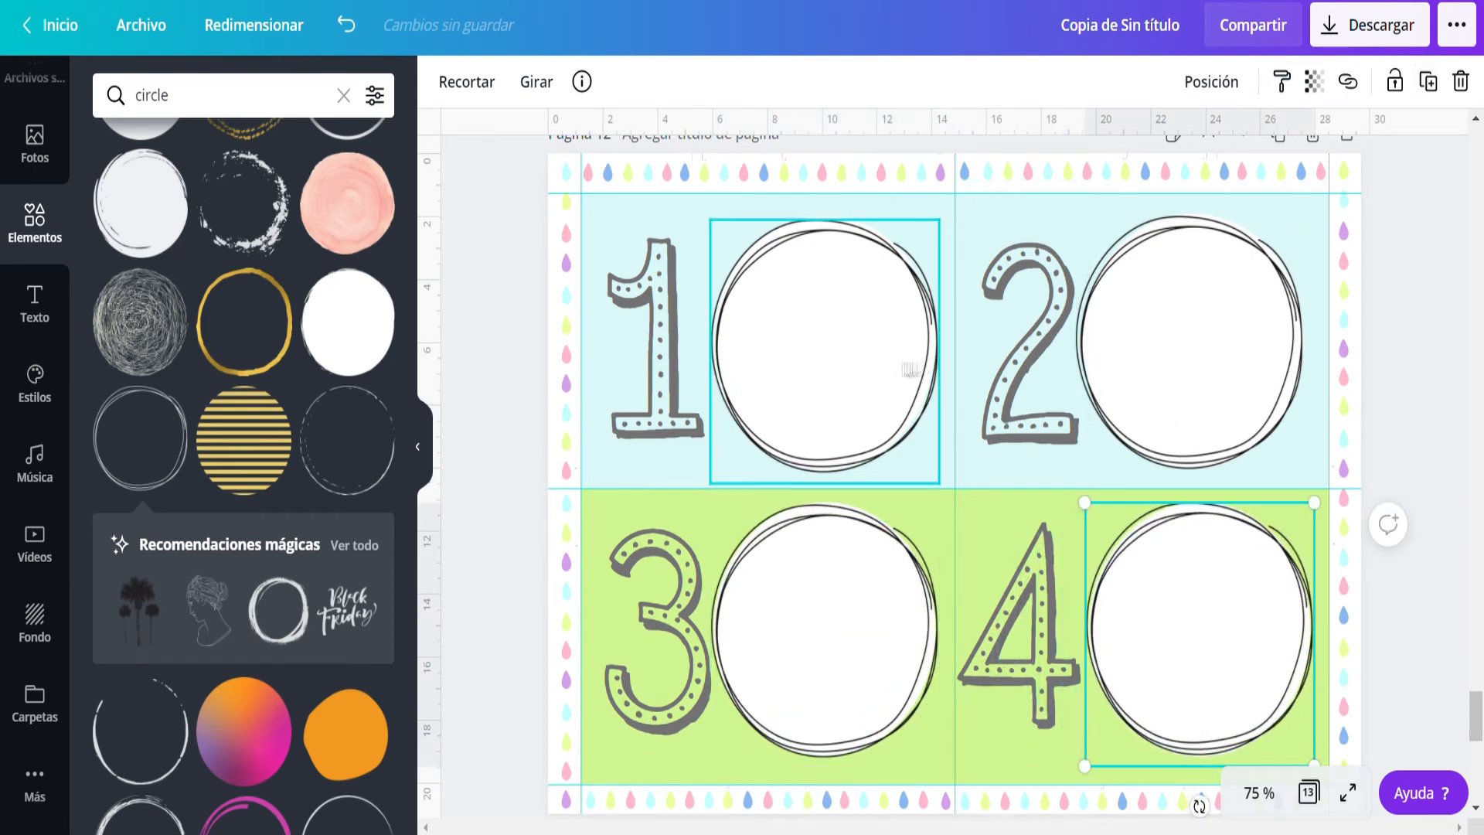
key("Up")
key("Up")
key("Up")
key("Up")
left_click(658, 347)
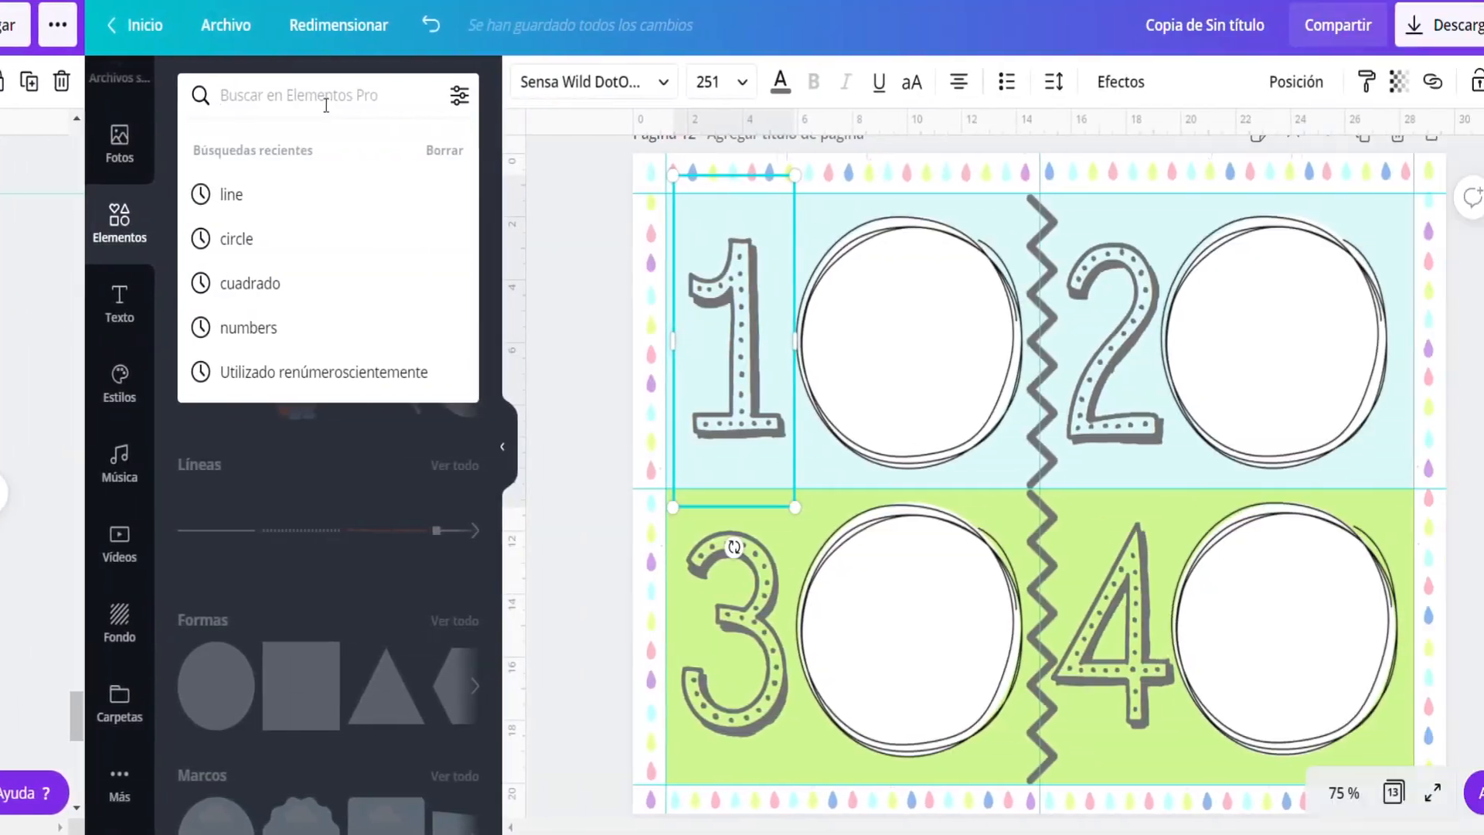
Search the elements for "animales" and look through the animal illustrations.
type("animales")
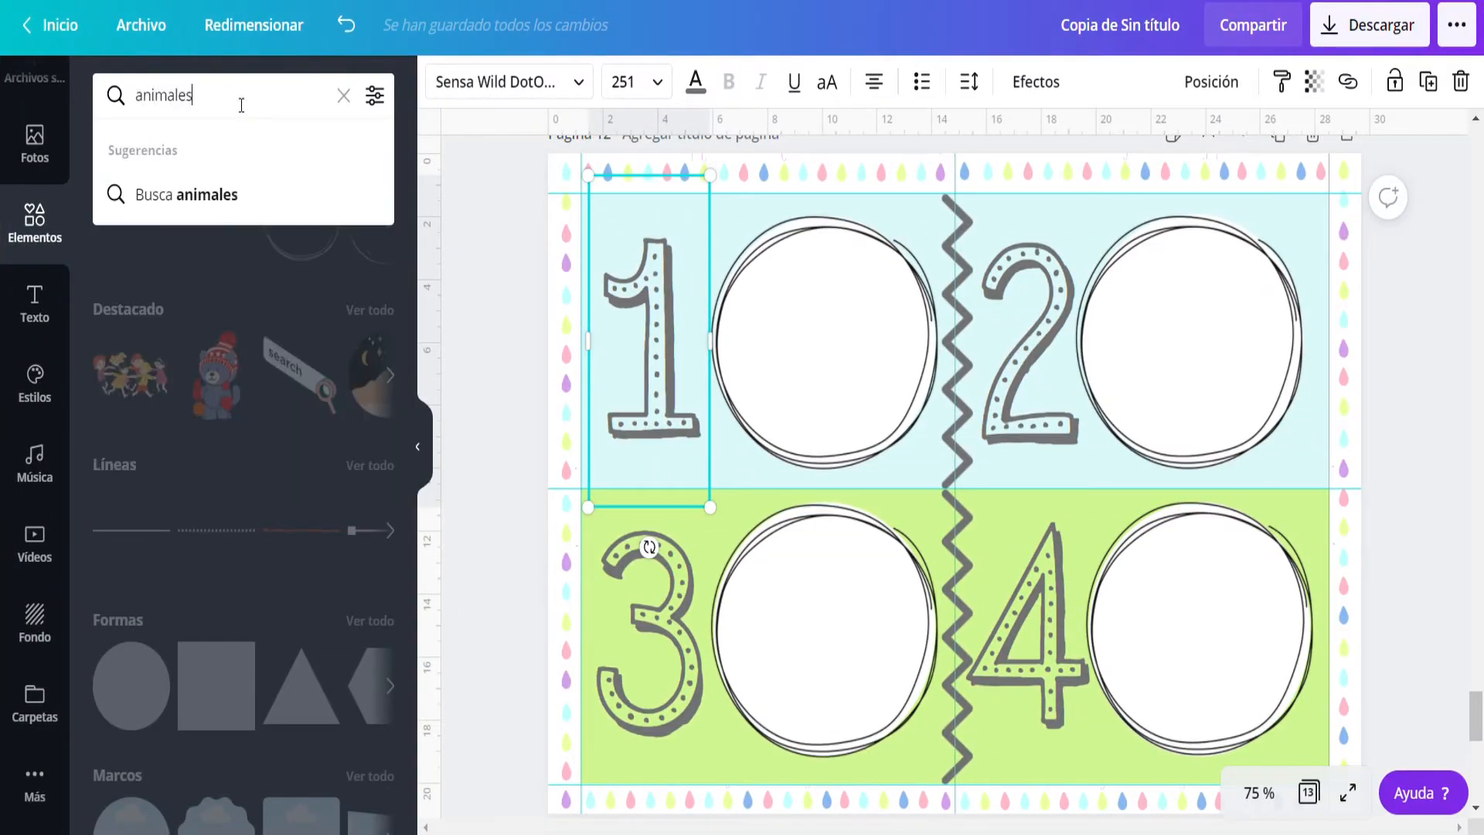
key("Return")
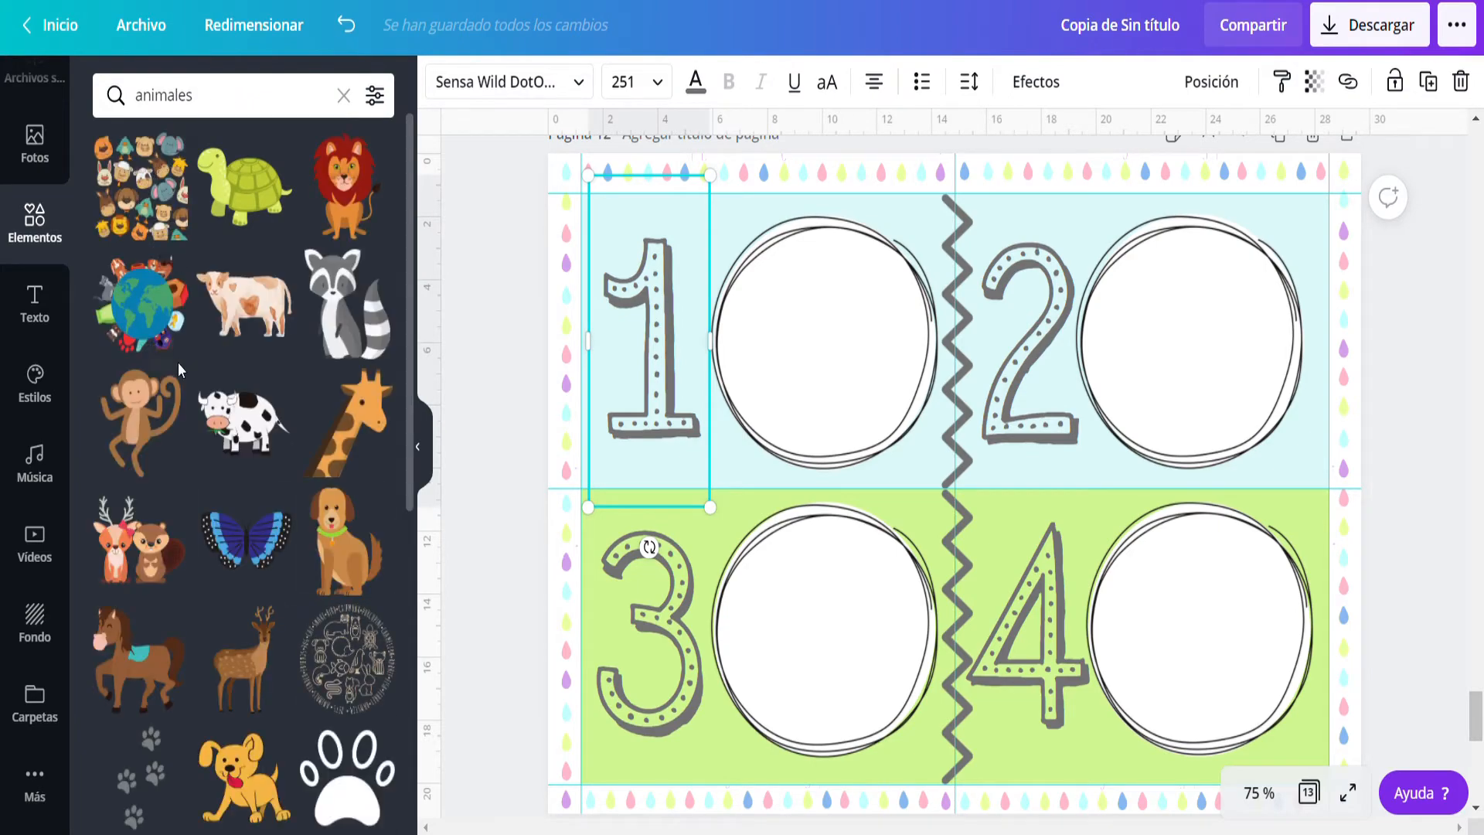
scroll(182, 379, "down", 6)
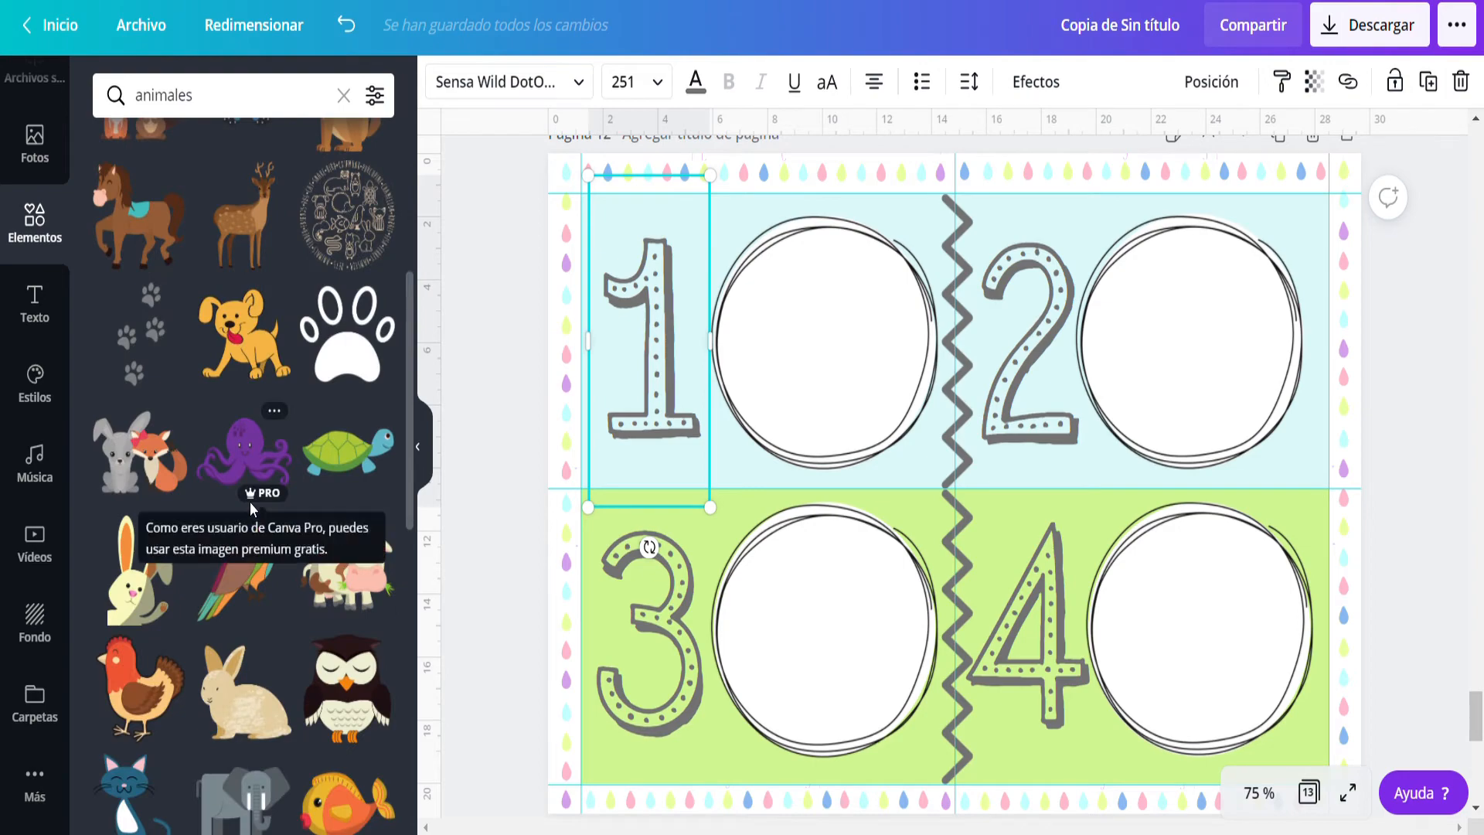
scroll(288, 496, "down", 3)
scroll(287, 496, "down", 6)
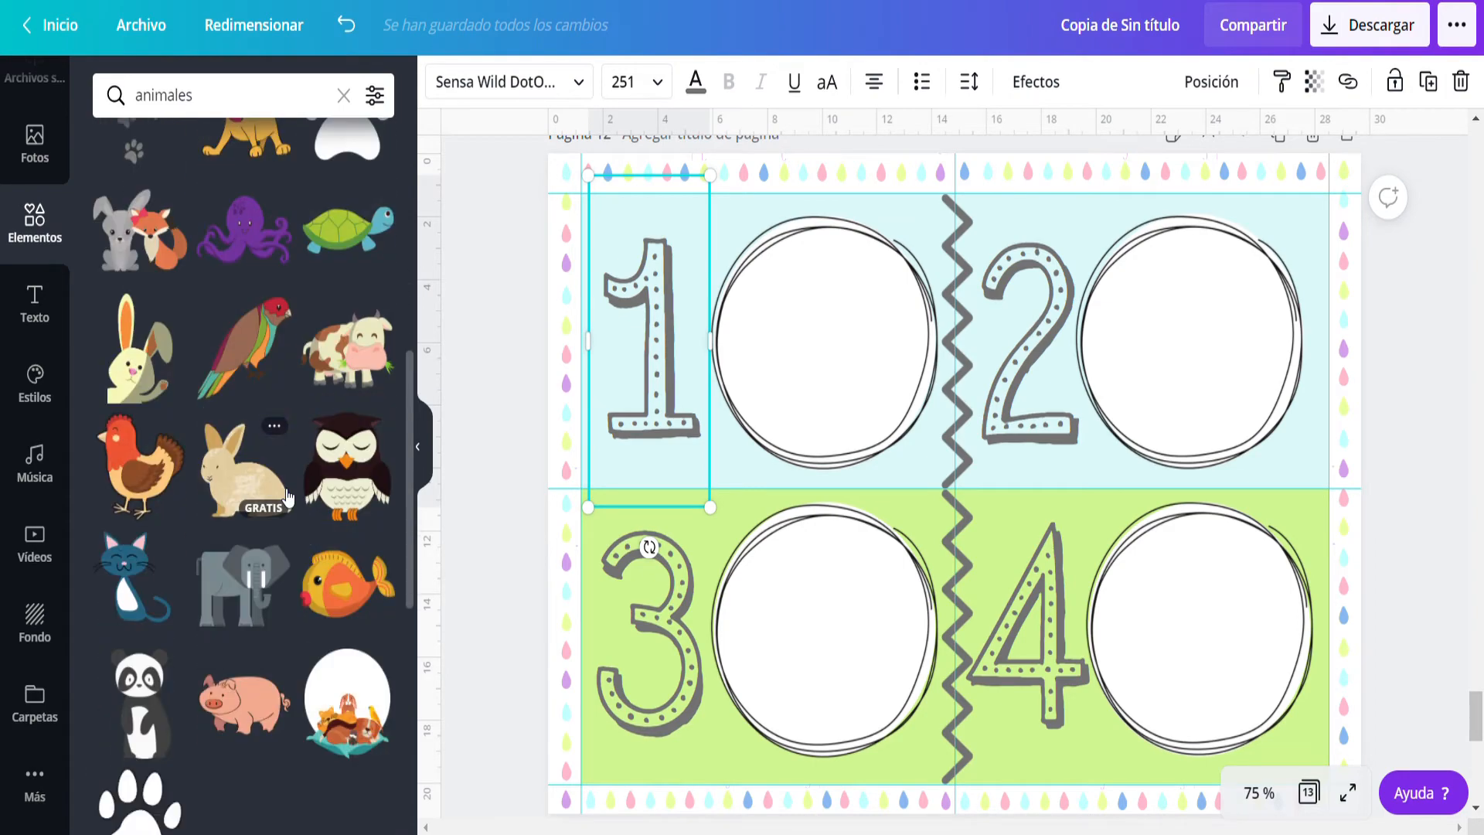
scroll(288, 496, "down", 3)
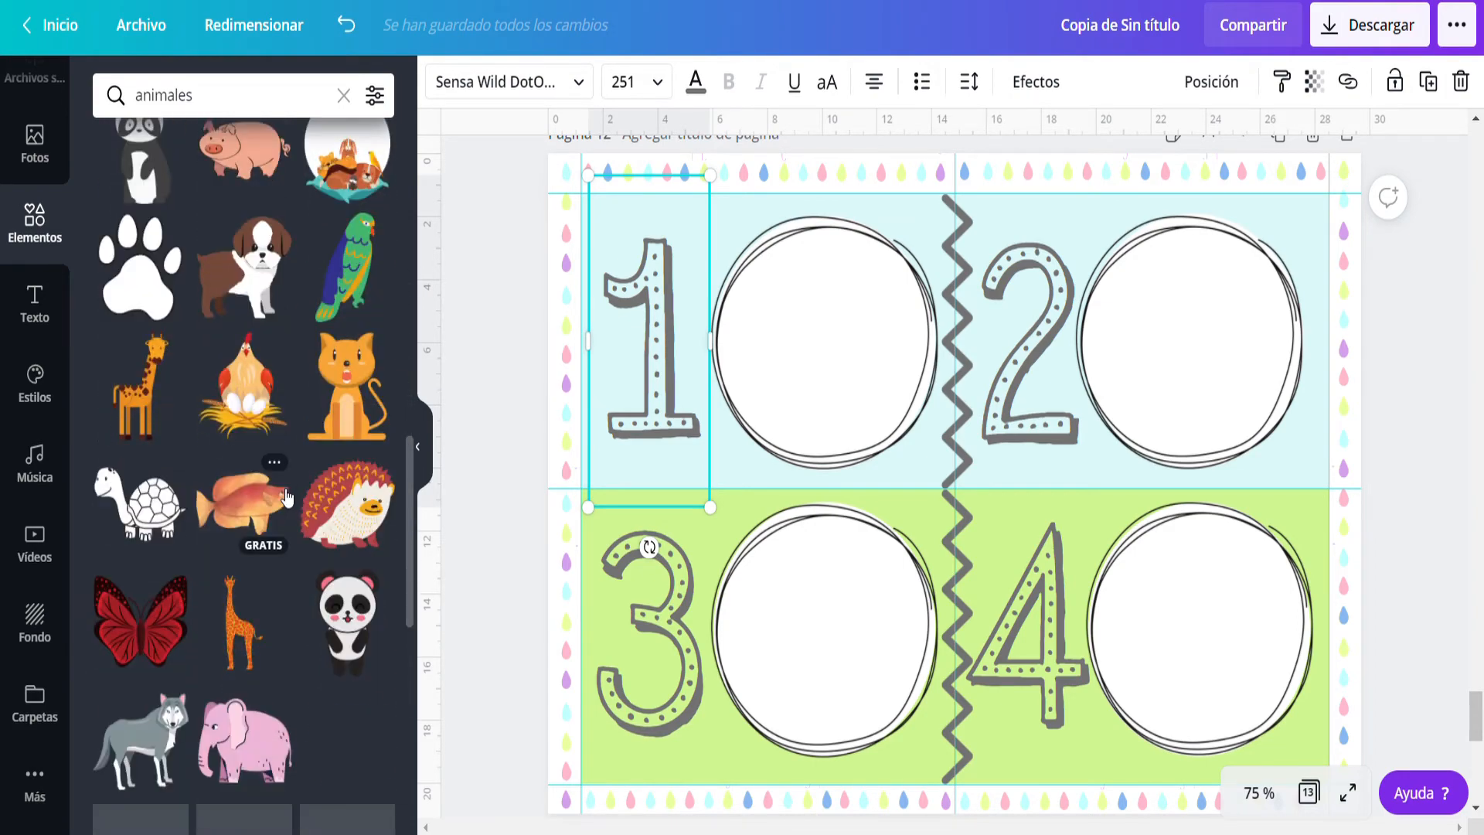
left_click_drag(673, 380, 170, 399)
scroll(212, 454, "down", 6)
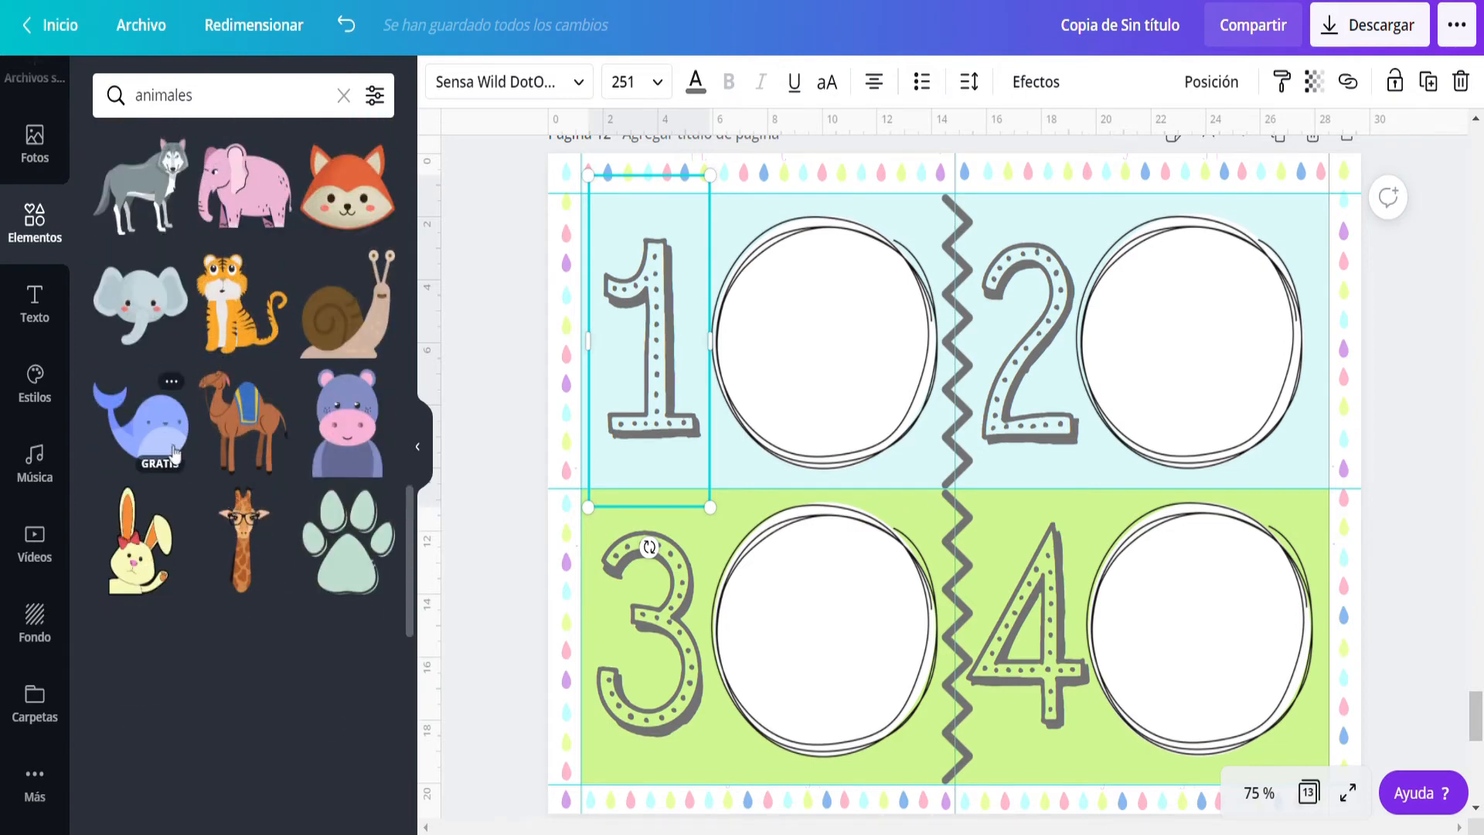
Try the blue whale illustration, scaled down, inside the circle beside the 1 and delete it.
left_click_drag(639, 408, 741, 305)
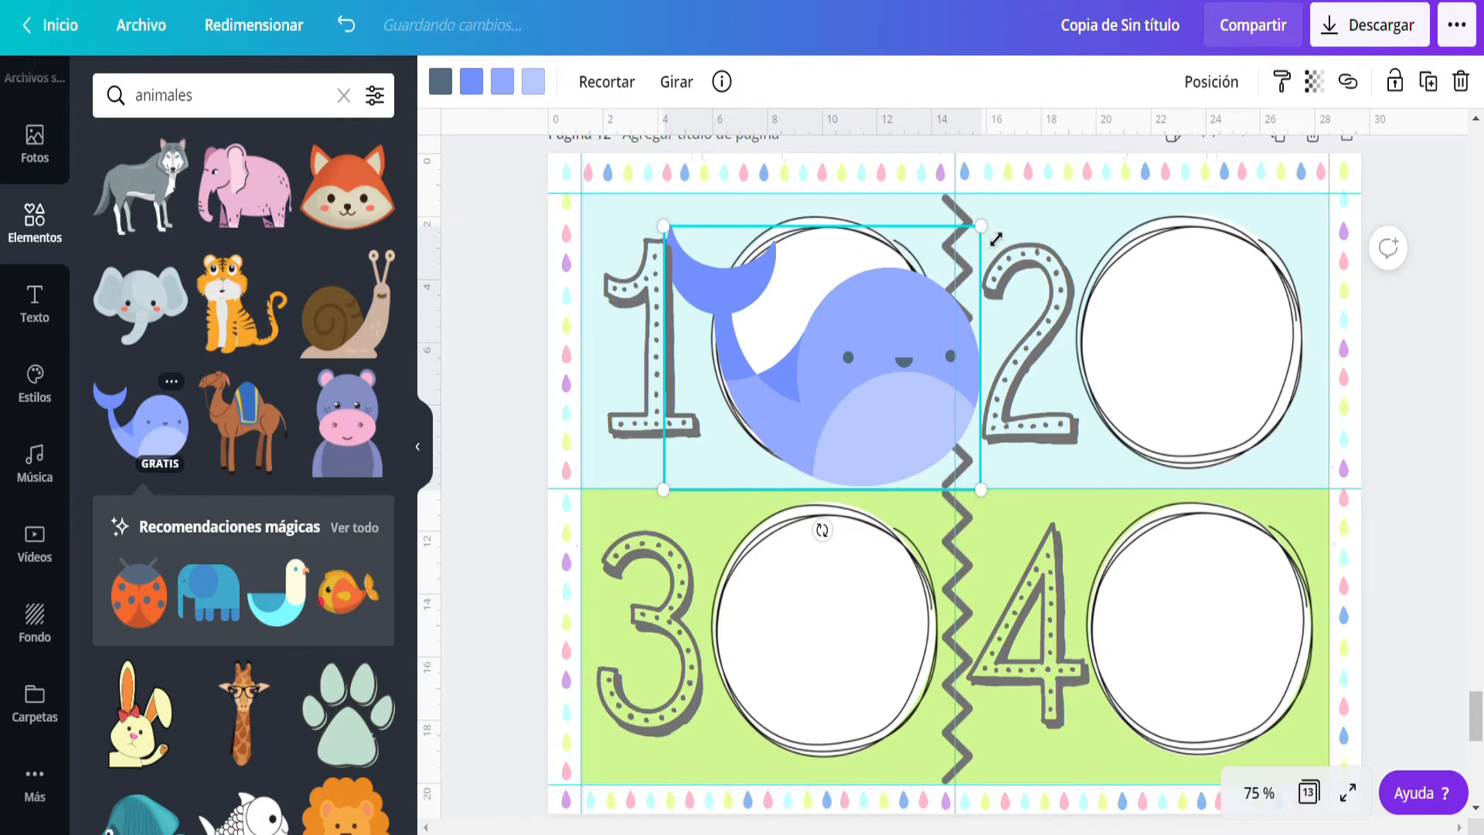
left_click_drag(996, 239, 837, 387)
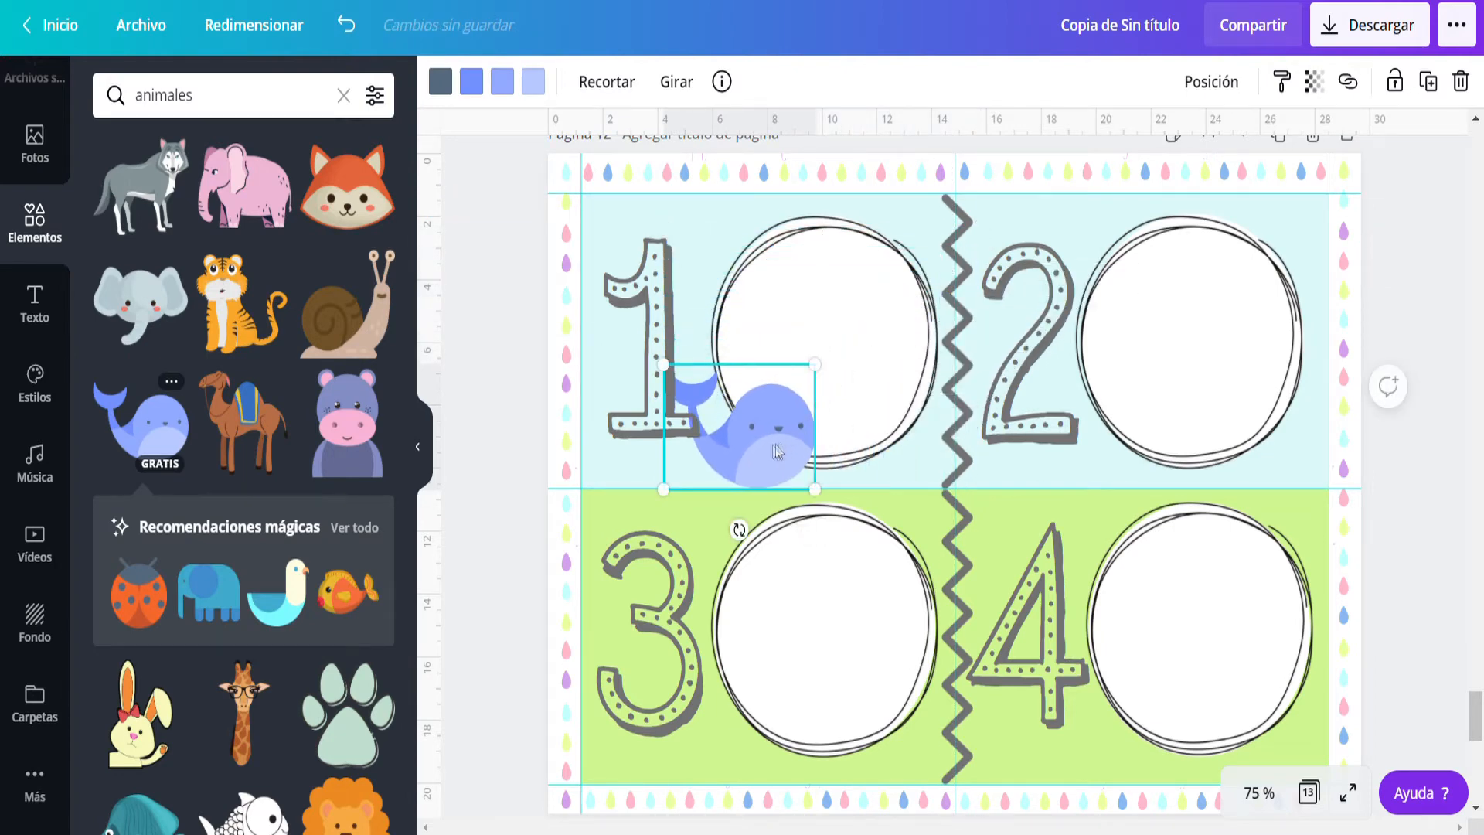
left_click_drag(777, 452, 844, 394)
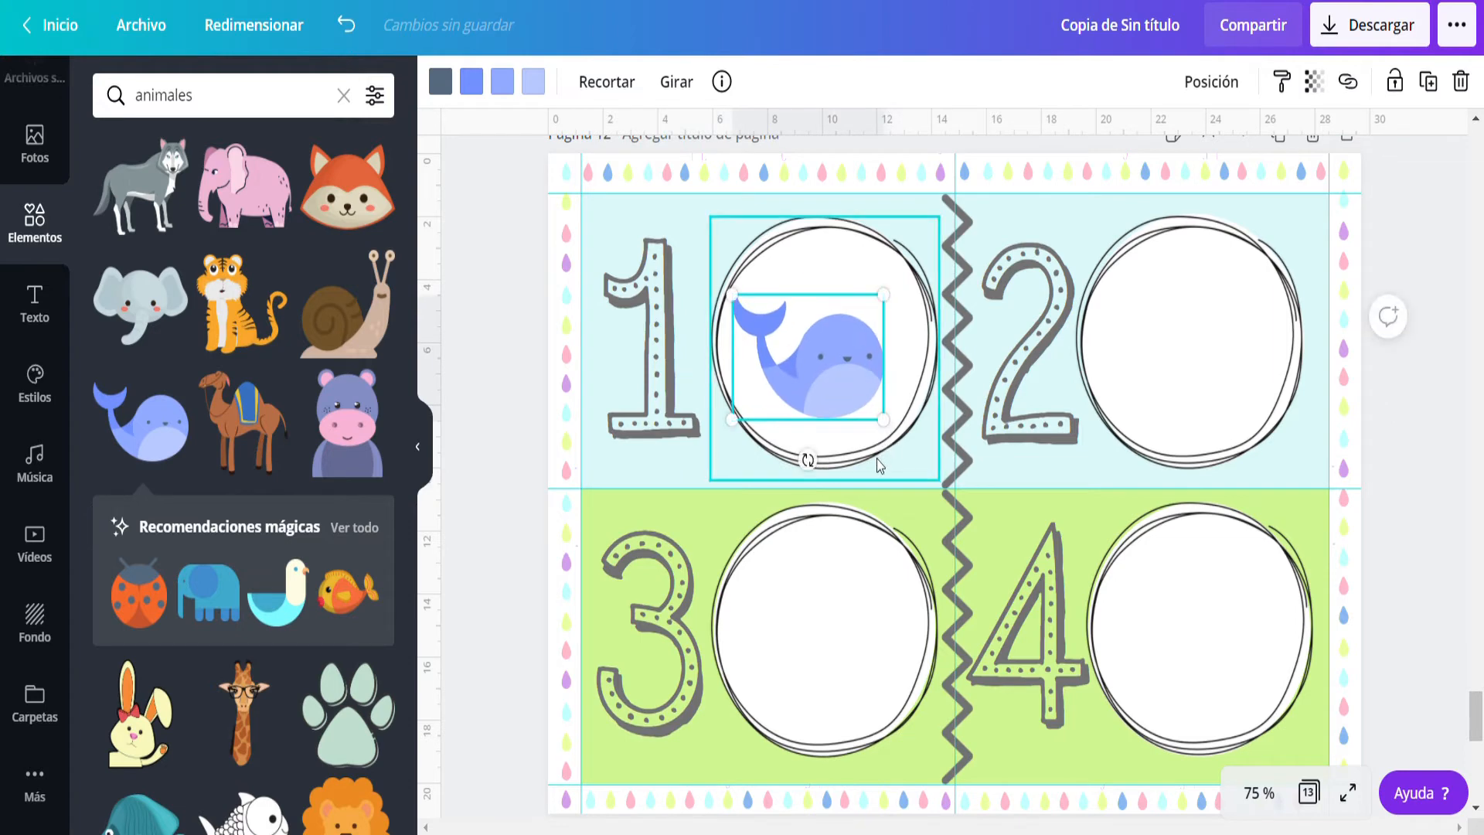
key("Delete")
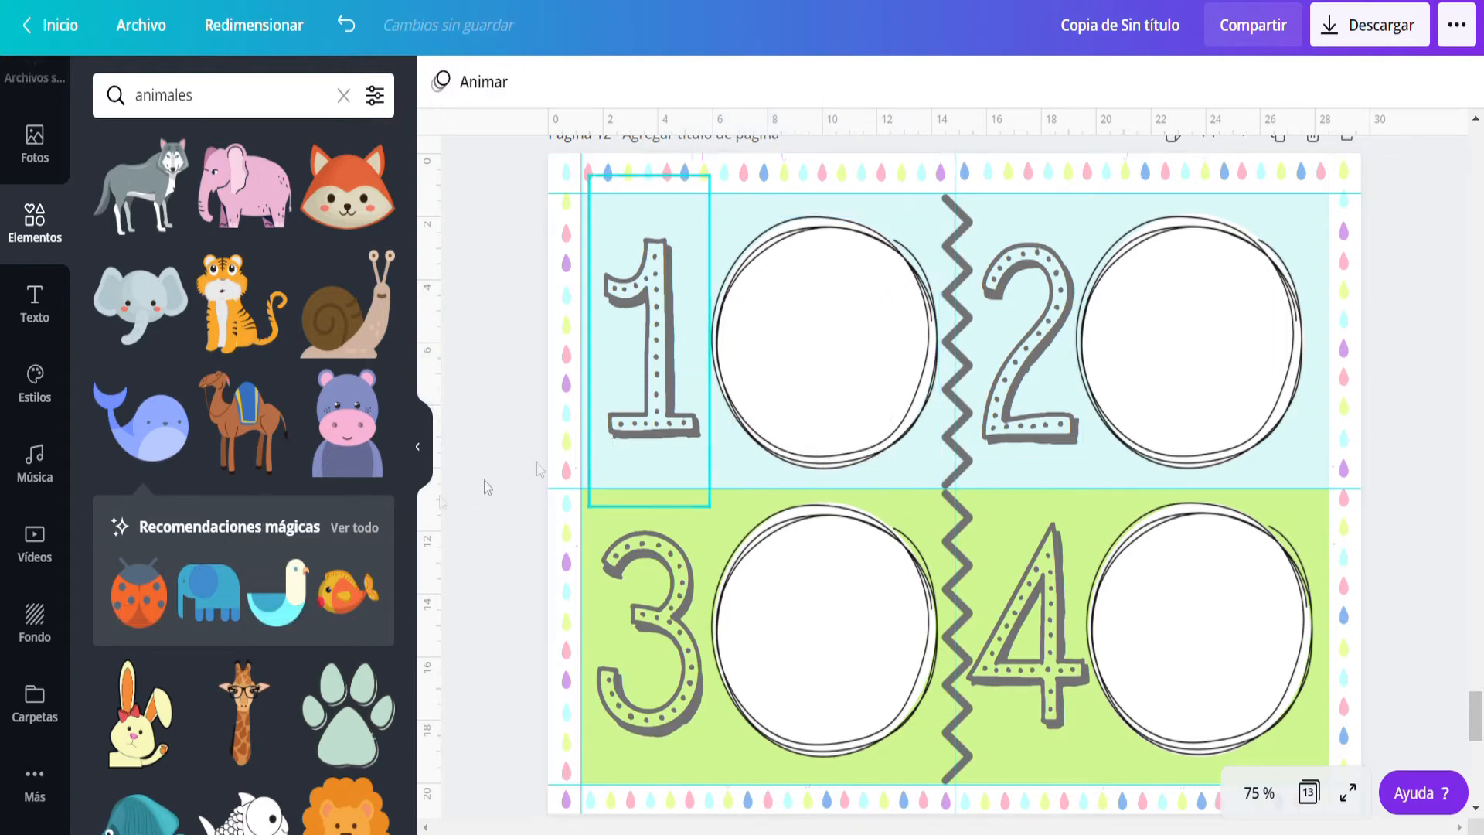
Try the orange ladybug illustration, scaled down, inside the circle beside the 1 and delete it.
left_click(141, 600)
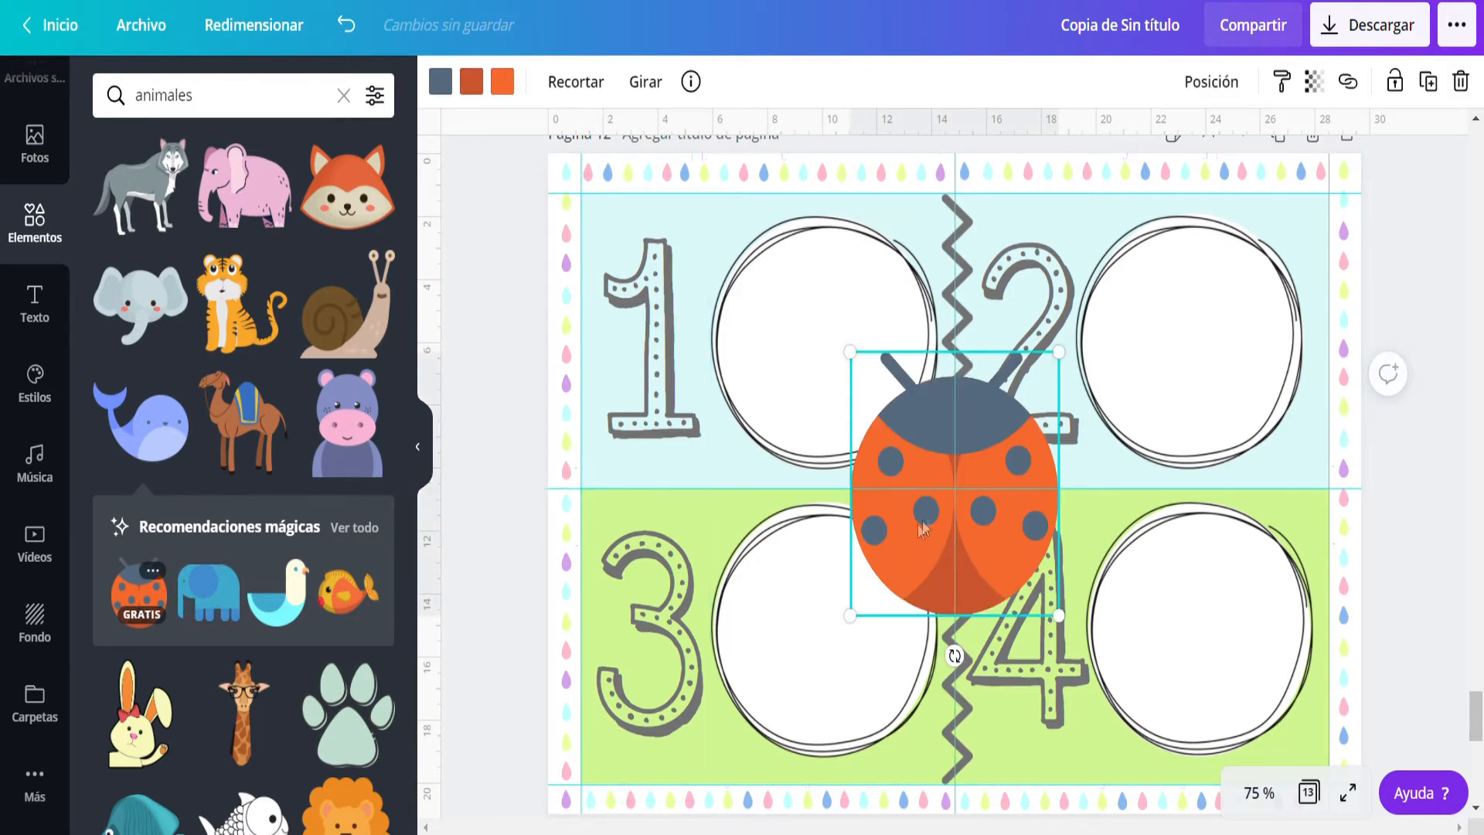
left_click_drag(980, 465, 844, 333)
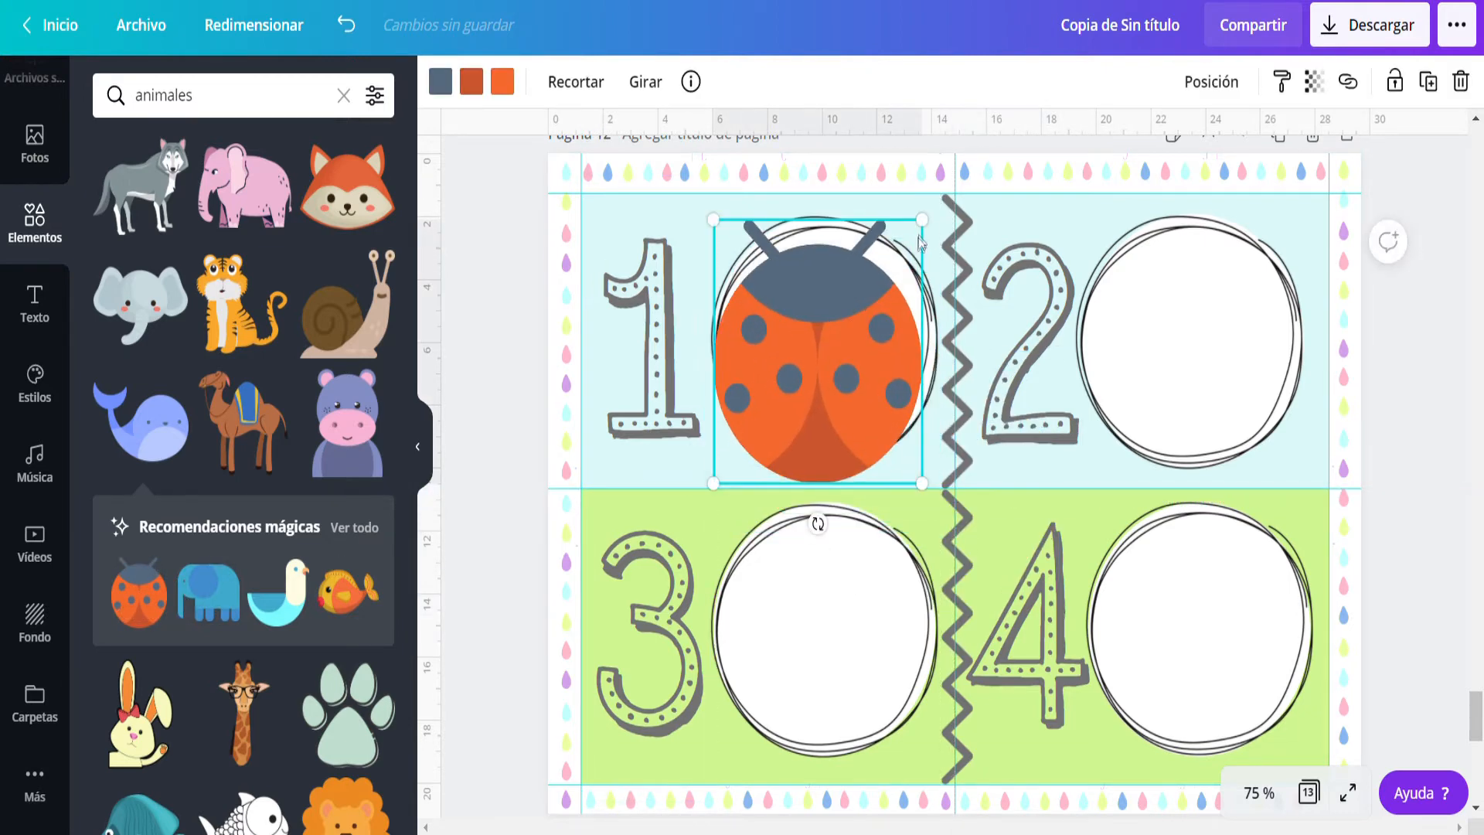
left_click_drag(938, 241, 839, 382)
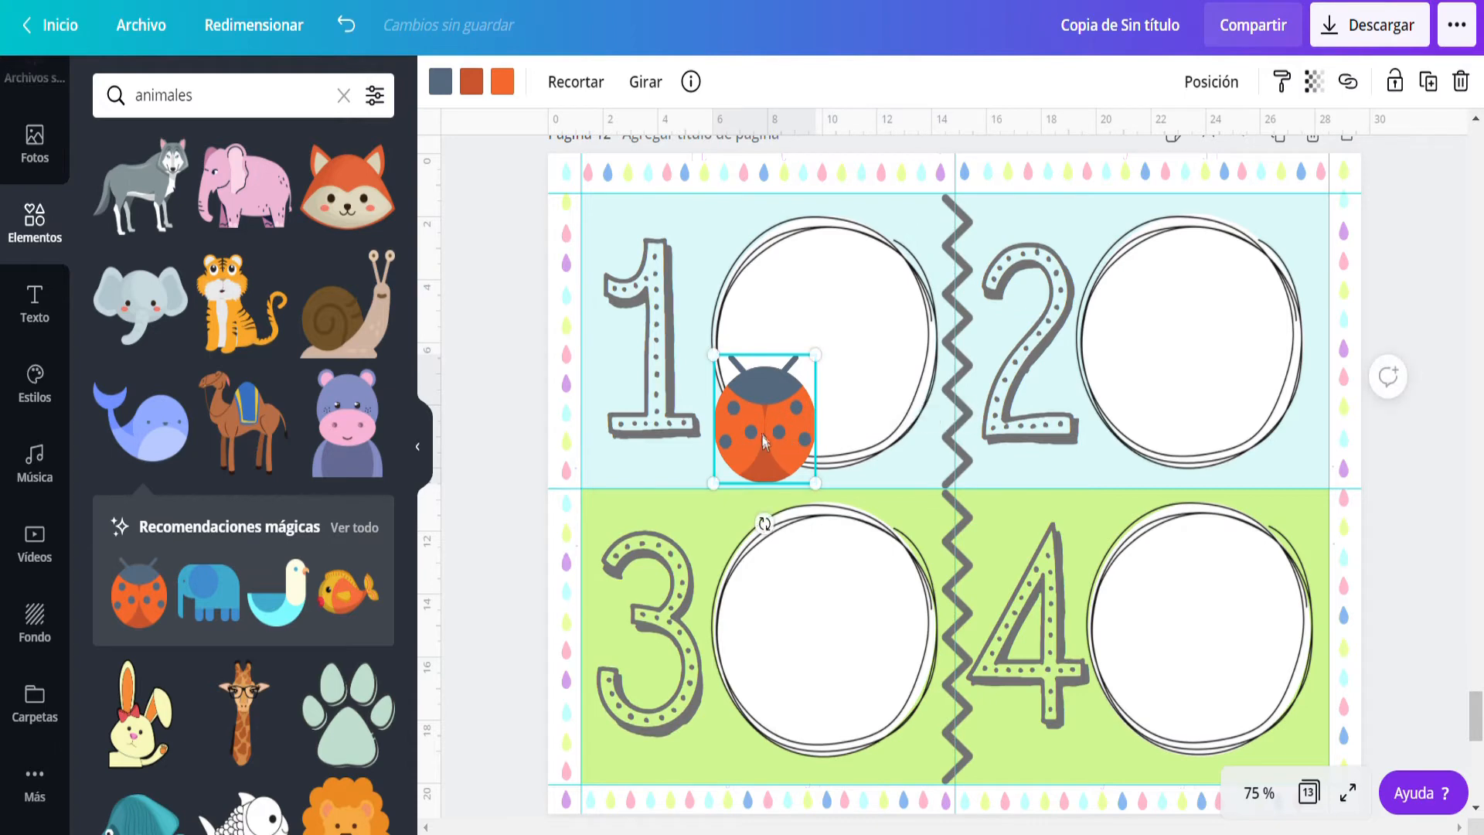
left_click_drag(763, 442, 826, 360)
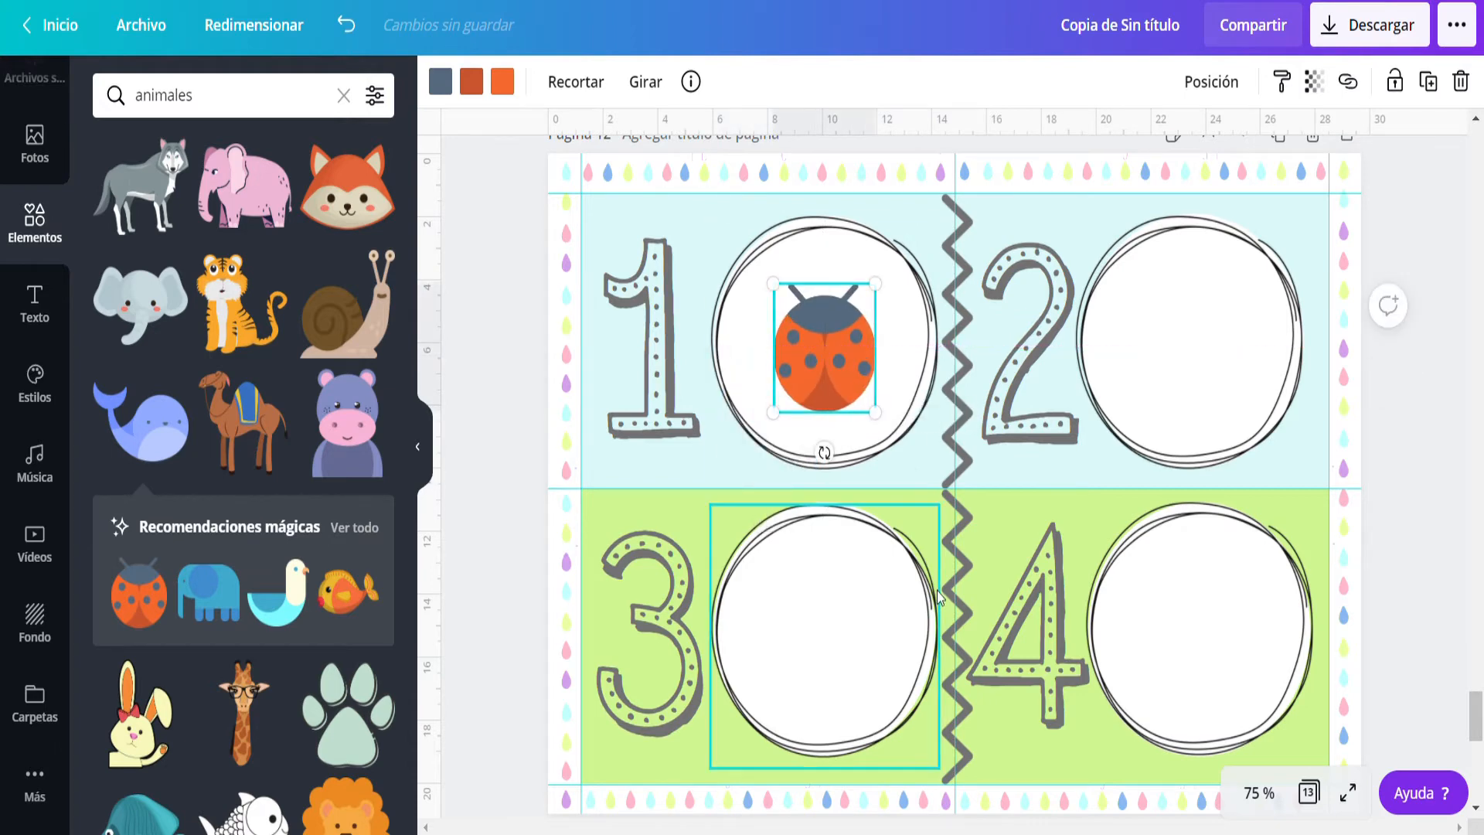
key("Delete")
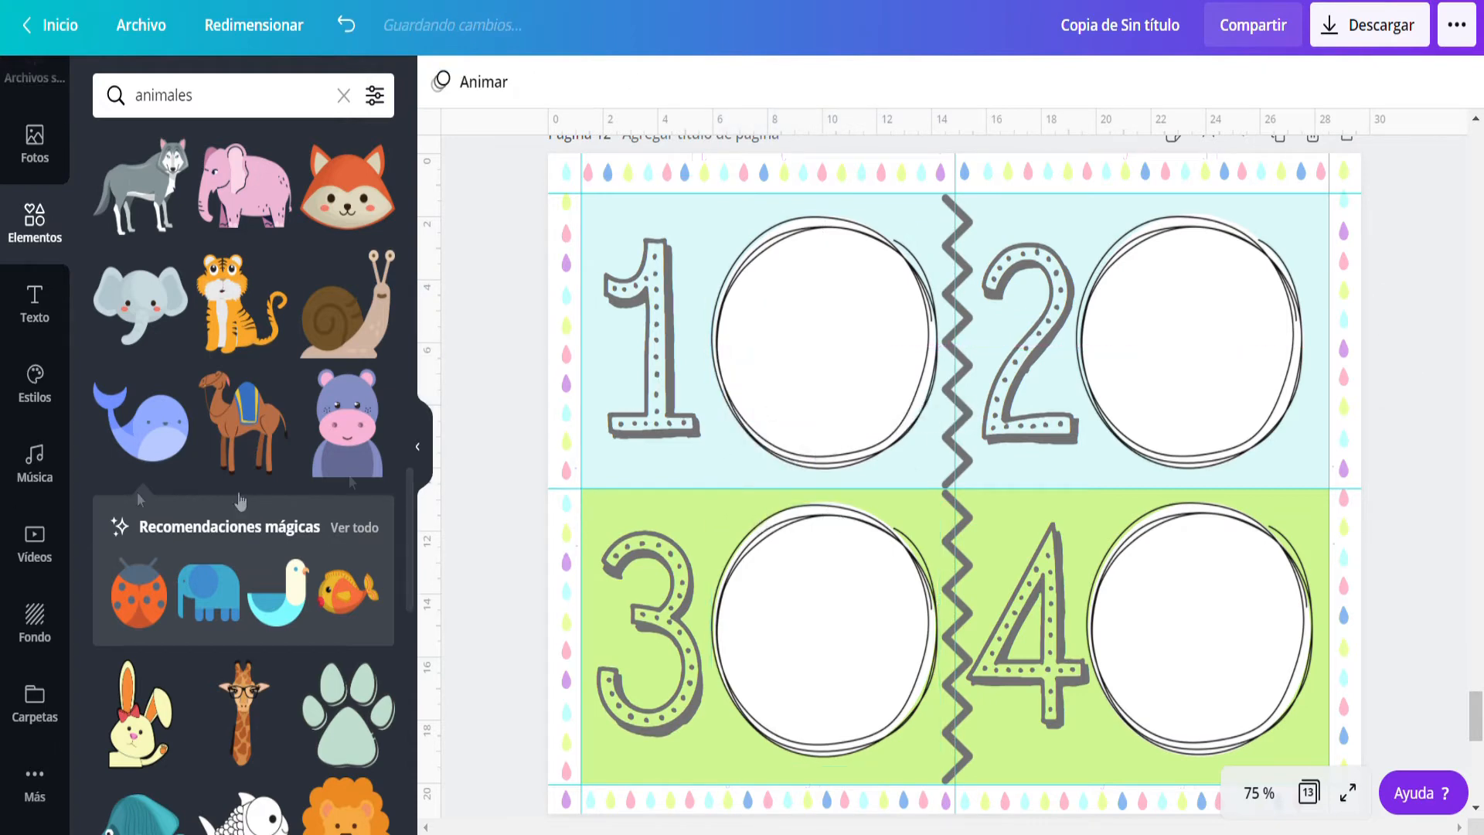
Replace the animal search with a search for "escuela" and look through the school illustrations.
scroll(404, 616, "down", 8)
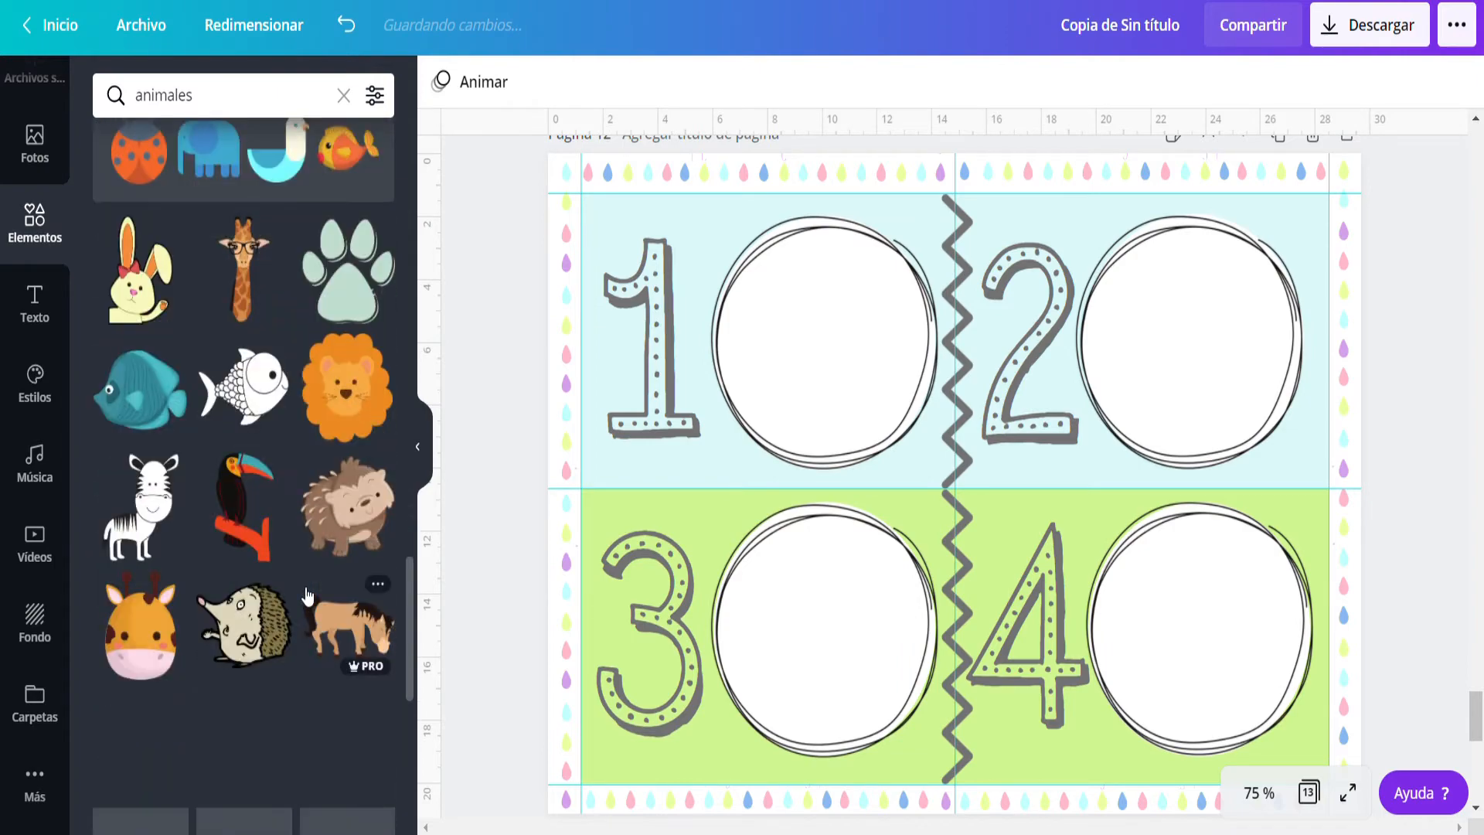
scroll(313, 565, "down", 2)
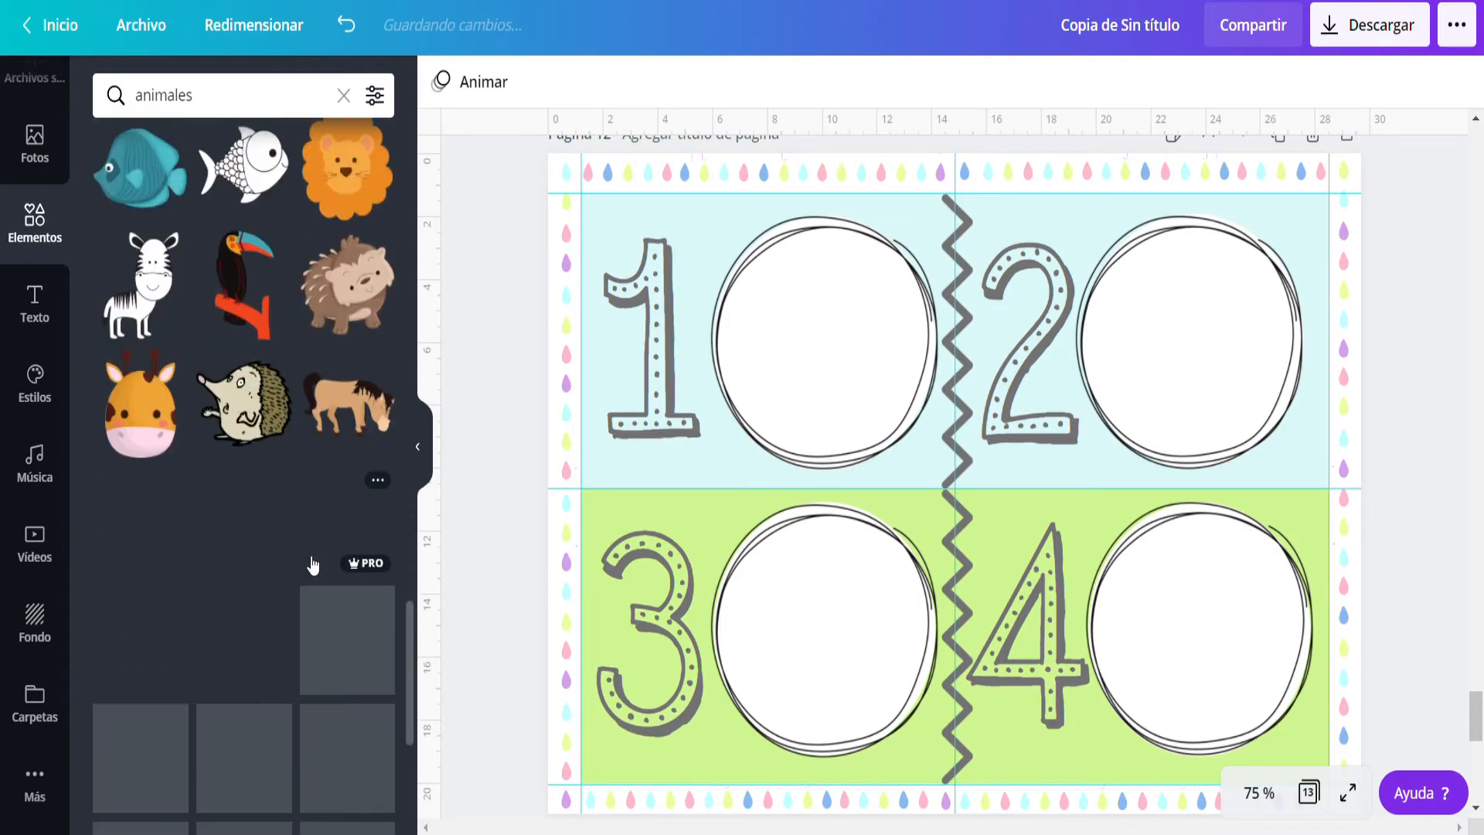
left_click(345, 96)
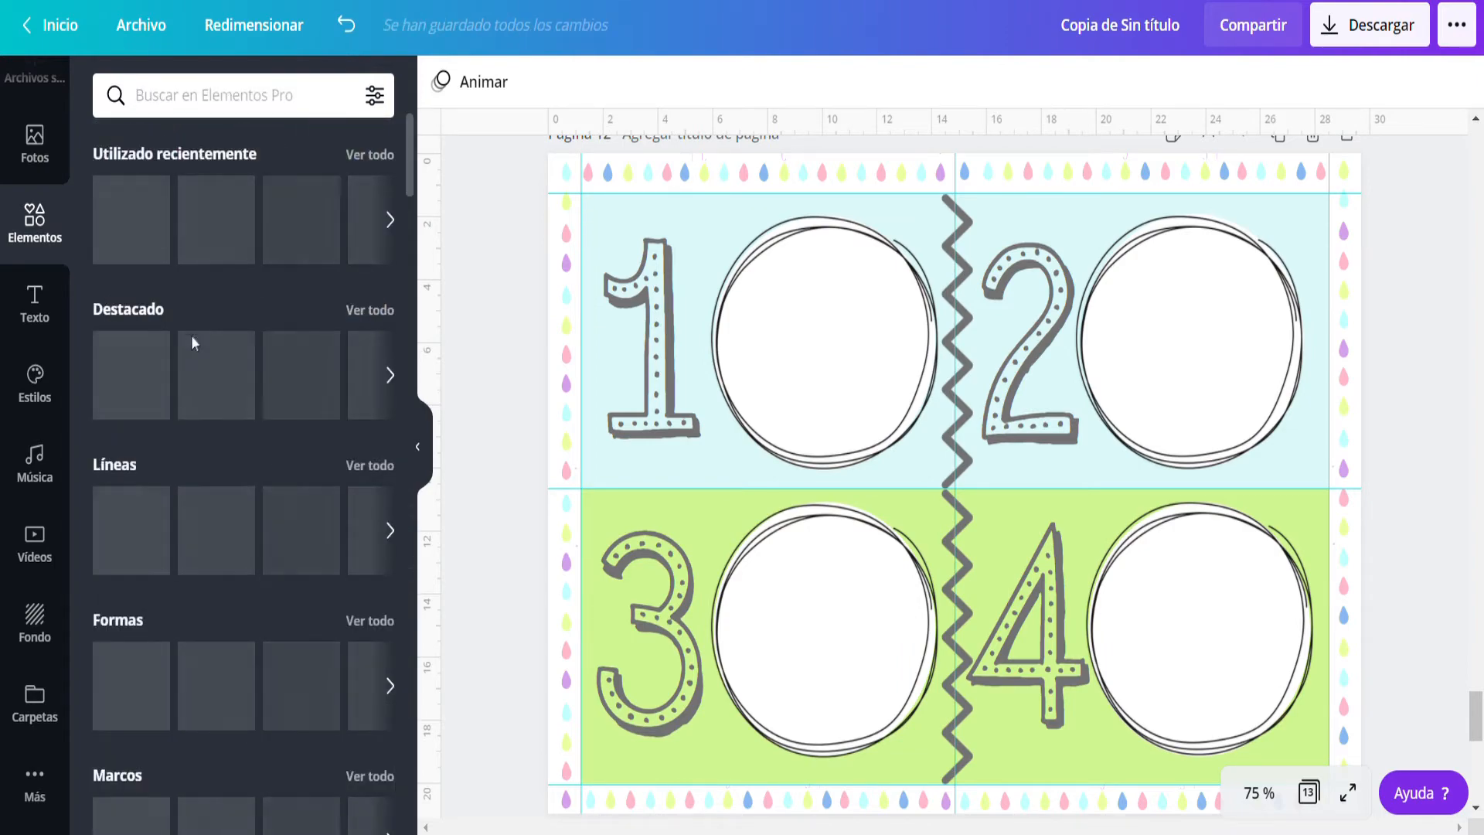
type("escuela")
key("Return")
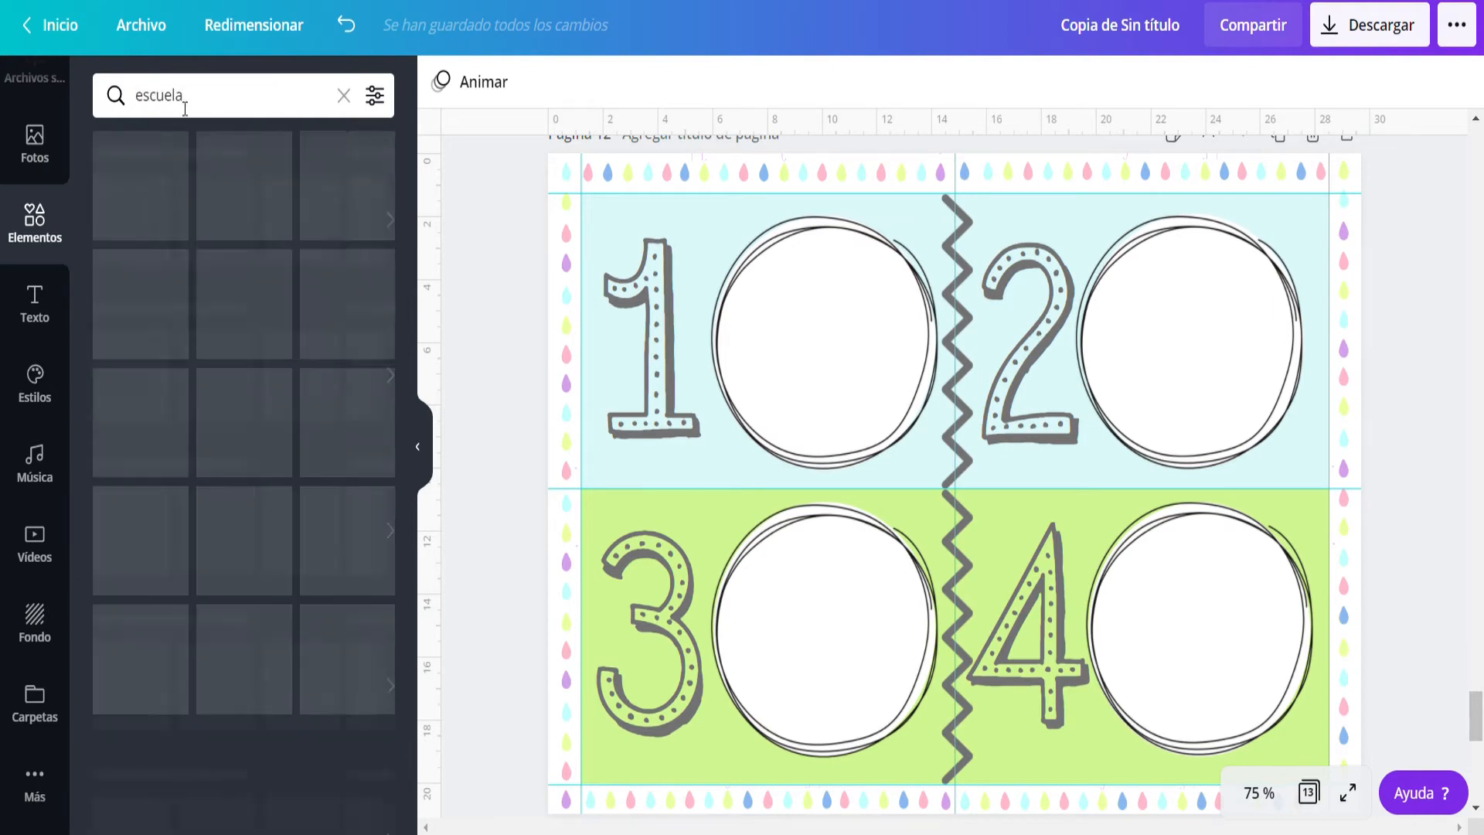
scroll(244, 464, "down", 2)
Add the illustration of four coloured paper clips and scale and position it to fill the circle beside the 4.
left_click(348, 545)
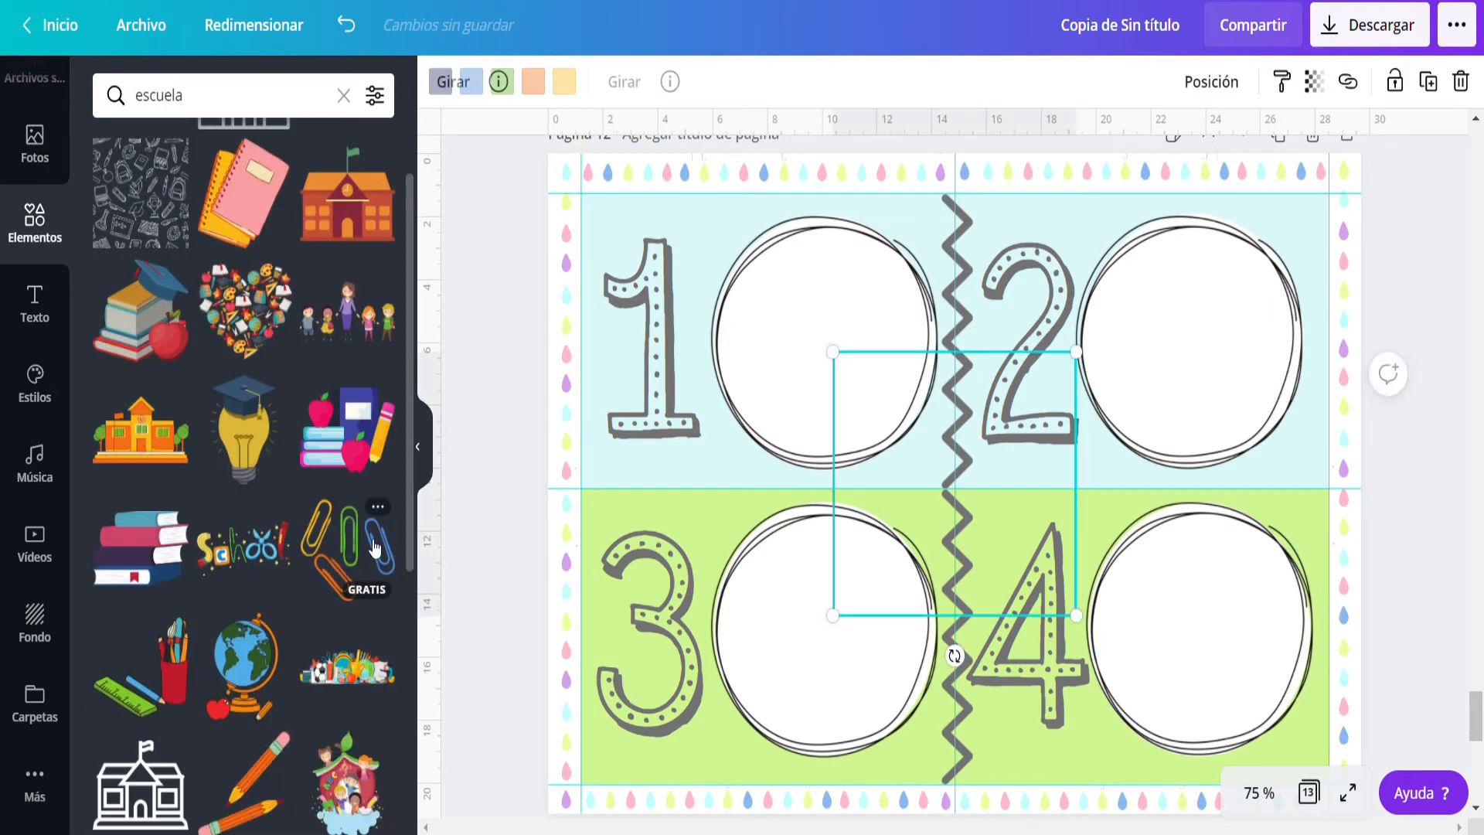
left_click_drag(878, 431, 1132, 590)
left_click_drag(1332, 510, 1216, 633)
left_click_drag(1152, 704, 1202, 635)
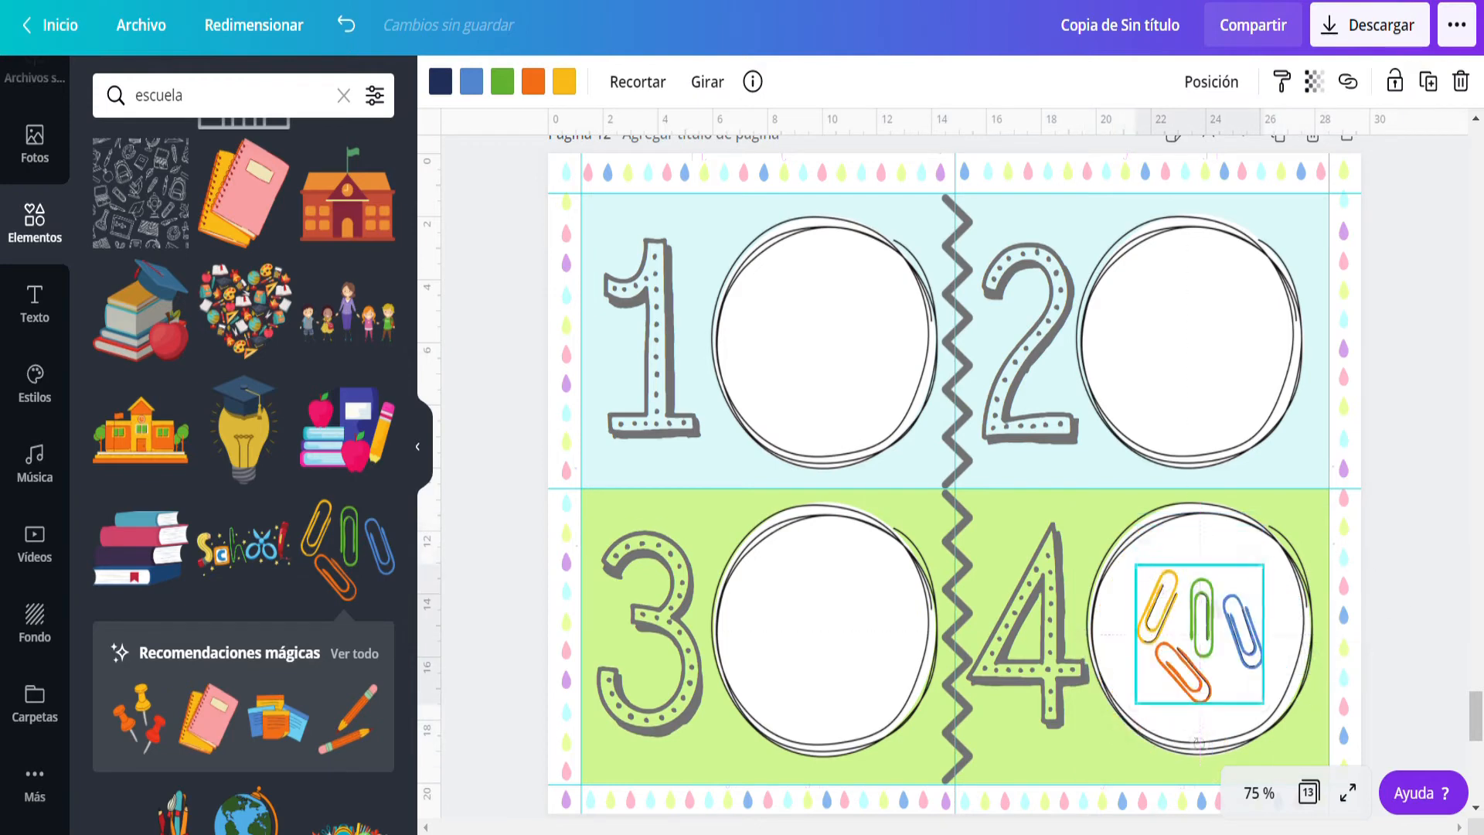
left_click_drag(1136, 564, 1105, 530)
left_click_drag(1222, 621, 1246, 641)
left_click_drag(1289, 550, 1296, 539)
left_click_drag(1246, 641, 1234, 643)
left_click(494, 659)
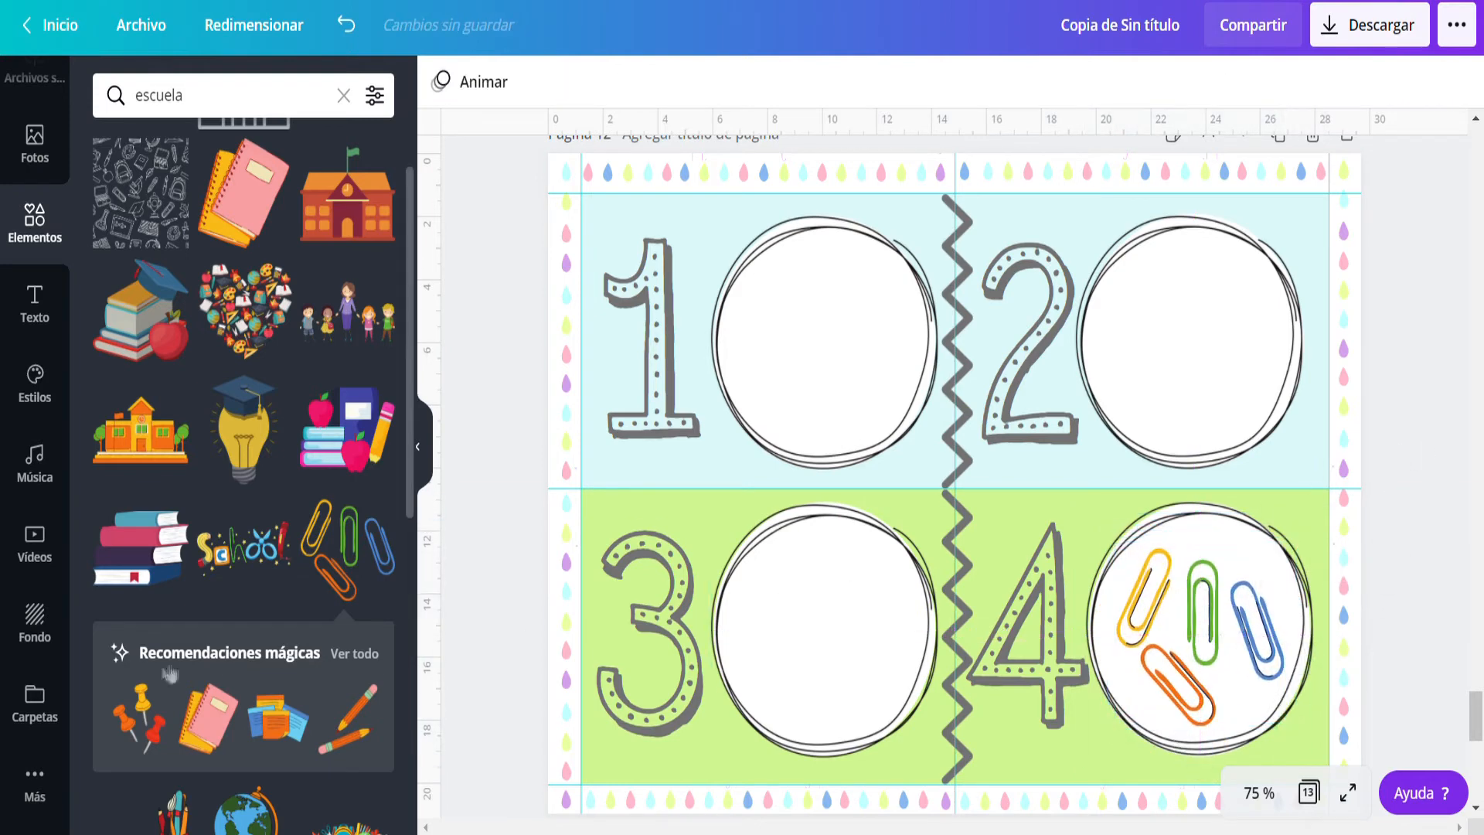
Add the illustration of three push pins, scaled down, inside the circle beside the 3.
left_click(143, 726)
left_click_drag(924, 479, 878, 573)
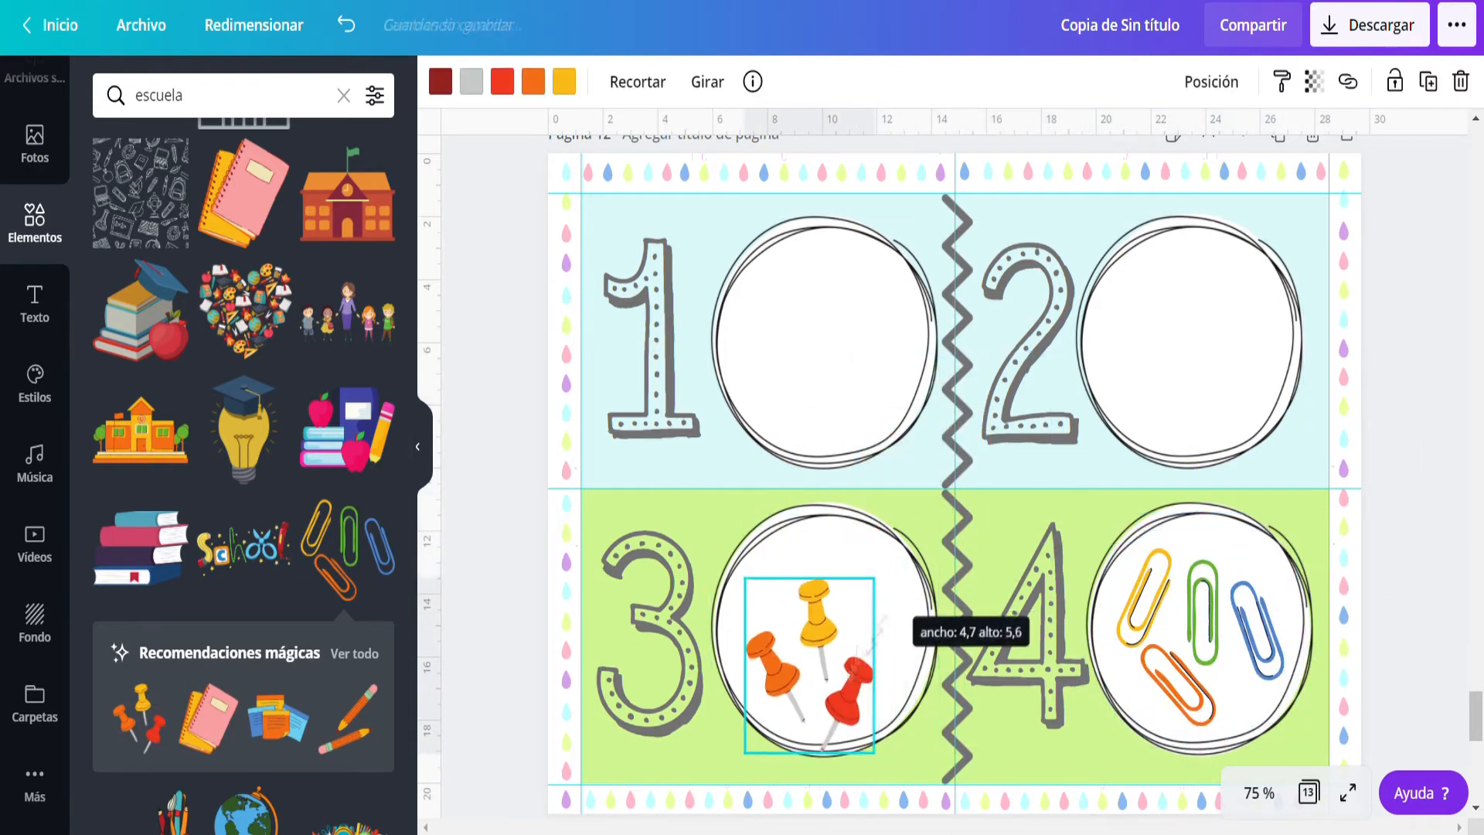
left_click_drag(812, 665, 825, 635)
Add the illustration of two separate orange pencils and scale and position it inside the circle beside the 2.
left_click(379, 760)
left_click_drag(1073, 361, 1023, 413)
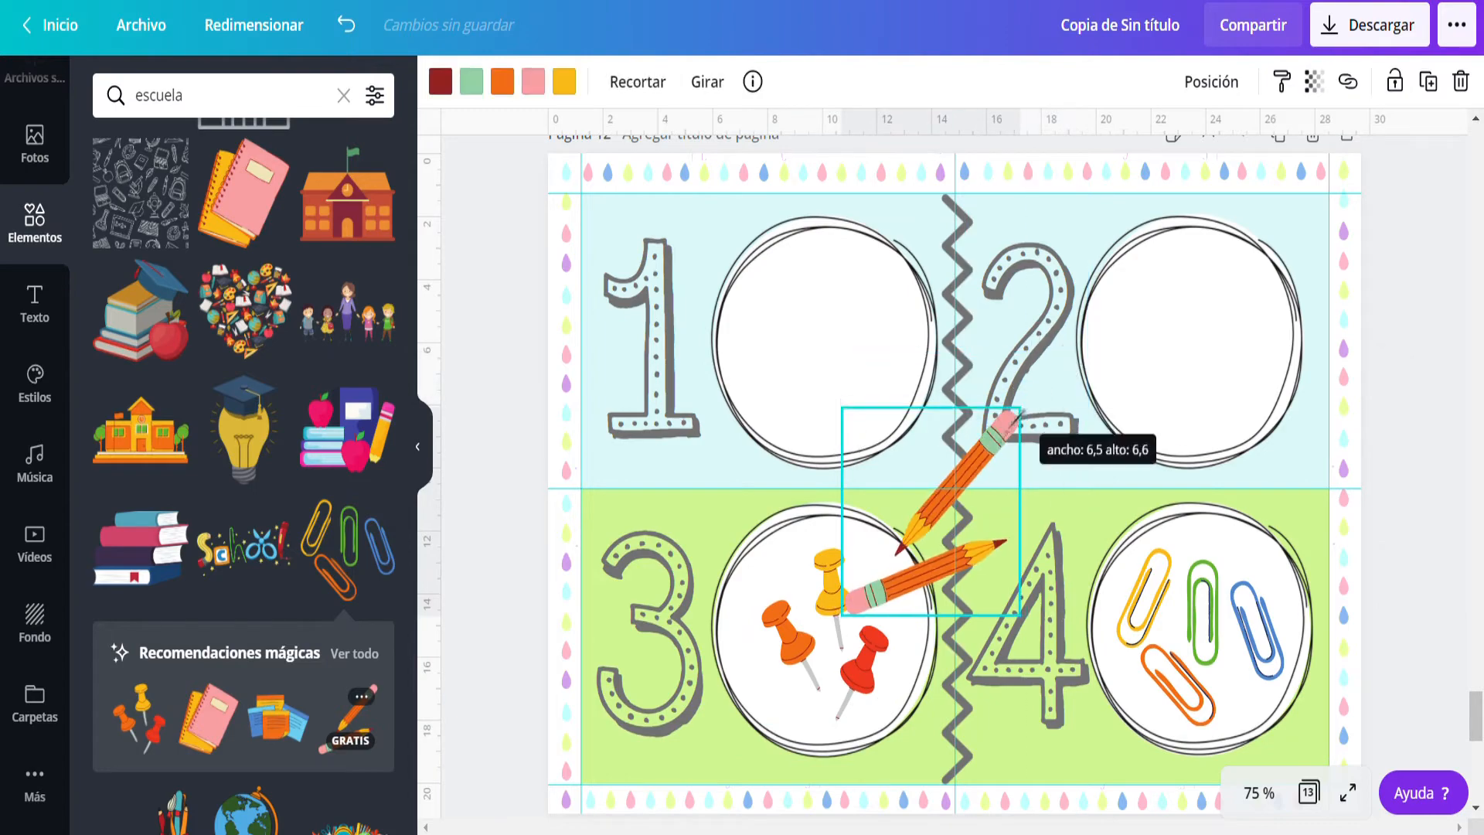
left_click_drag(943, 495, 1178, 342)
left_click_drag(1259, 262, 1215, 316)
left_click_drag(1152, 379, 1198, 336)
left_click_drag(1262, 271, 1304, 256)
left_click_drag(1226, 321, 1212, 338)
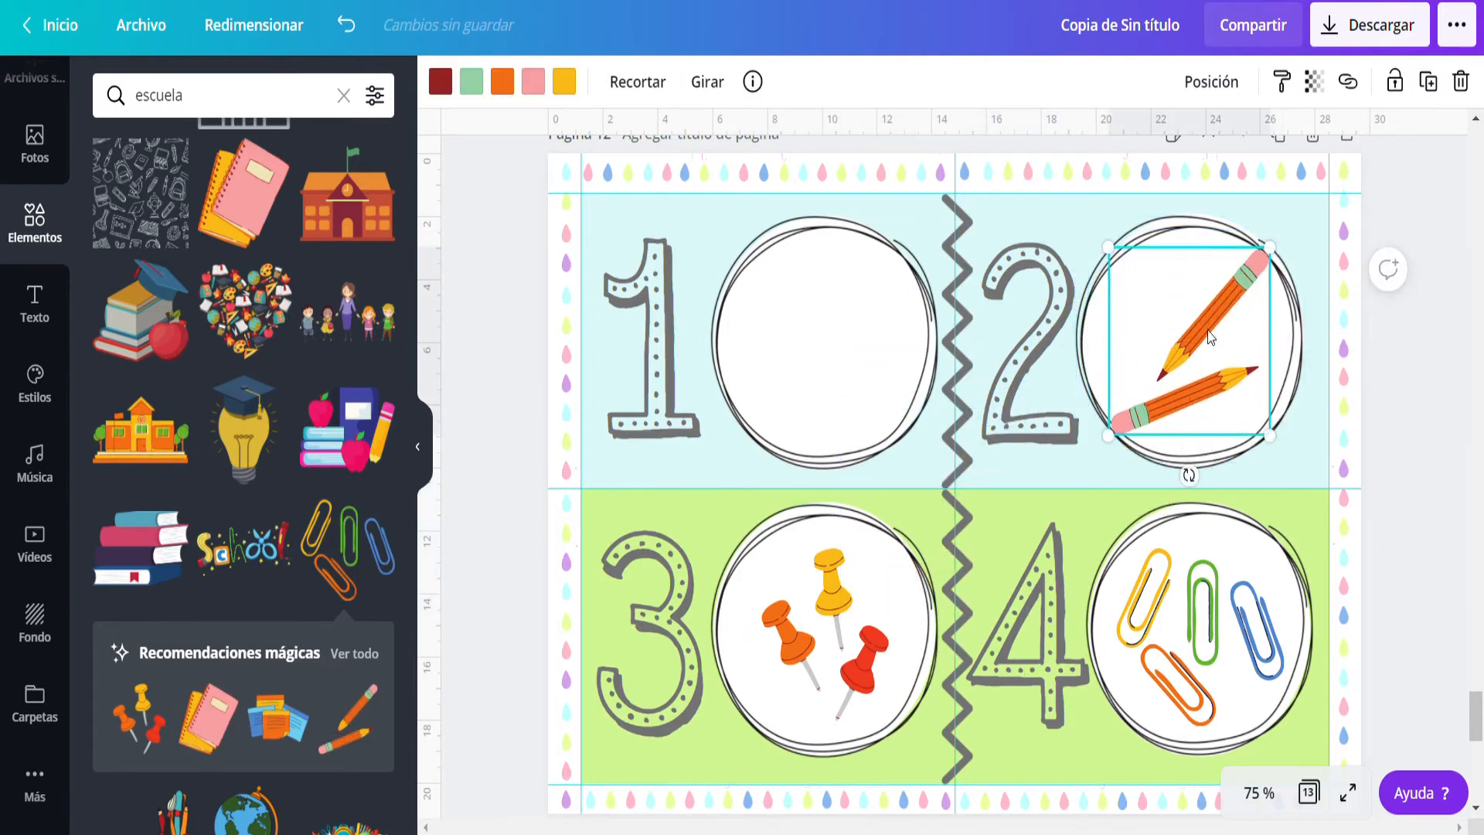
Add the yellow-handled scissors illustration and scale and position it to fill the circle beside the 1.
scroll(348, 636, "down", 9)
left_click(342, 545)
left_click_drag(922, 521, 806, 394)
left_click_drag(731, 225, 794, 281)
left_click_drag(857, 374, 821, 337)
left_click(499, 472)
Look through more school illustrations, including those from a search for "school suplies".
scroll(258, 622, "down", 6)
scroll(294, 613, "down", 5)
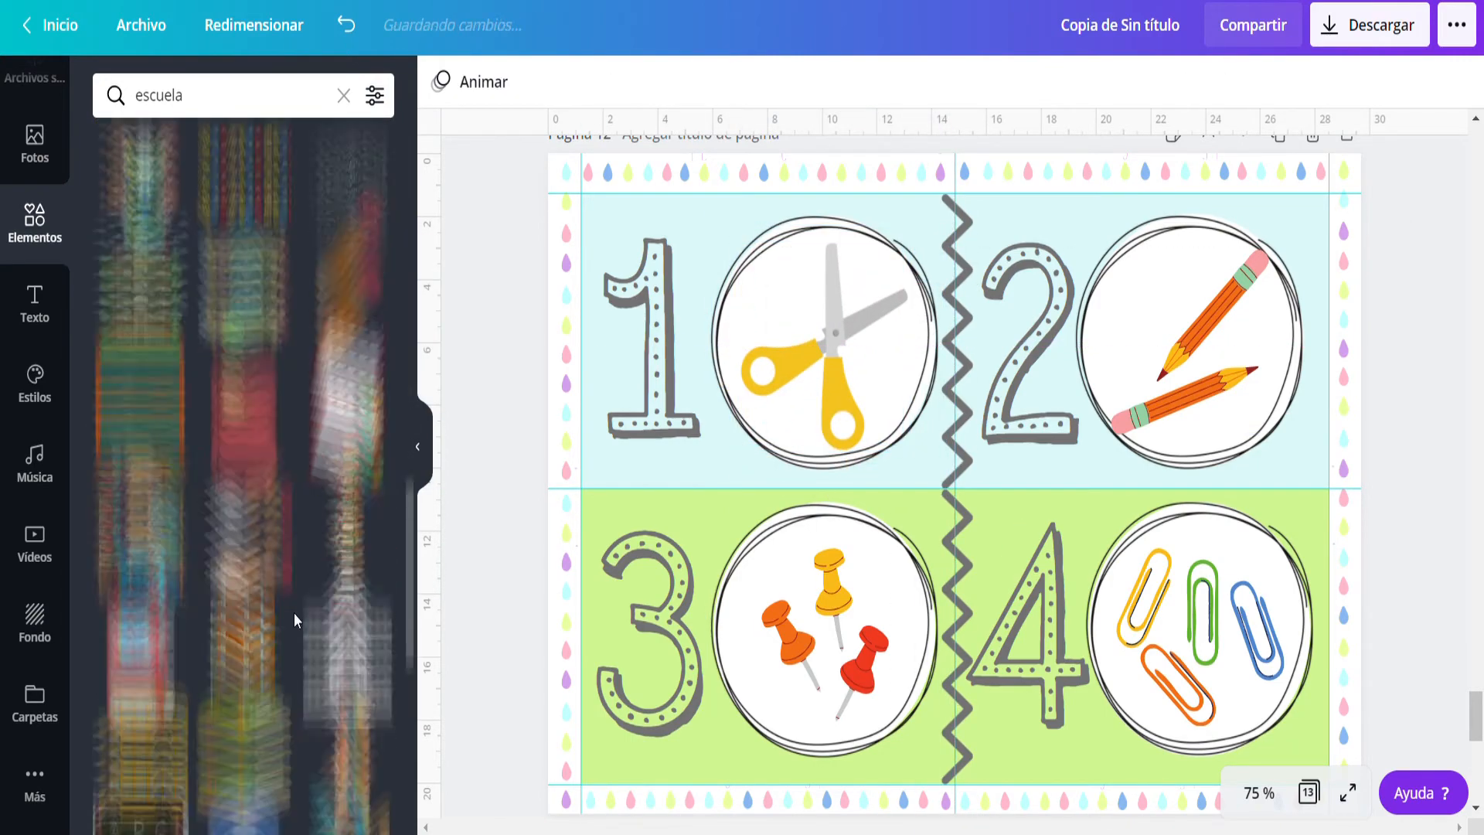
scroll(328, 619, "down", 5)
scroll(328, 615, "down", 10)
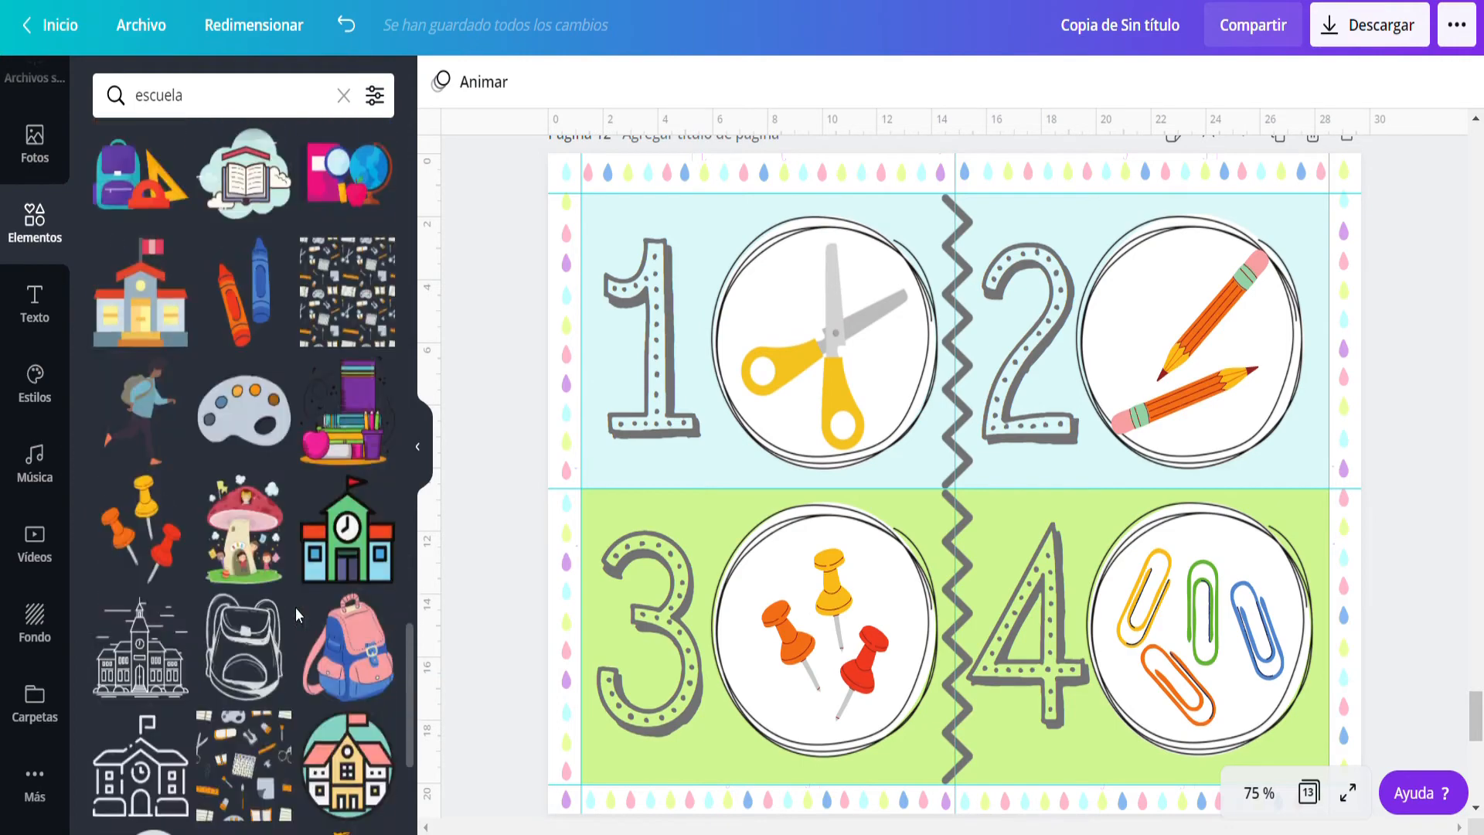
left_click(114, 96)
type("schoo")
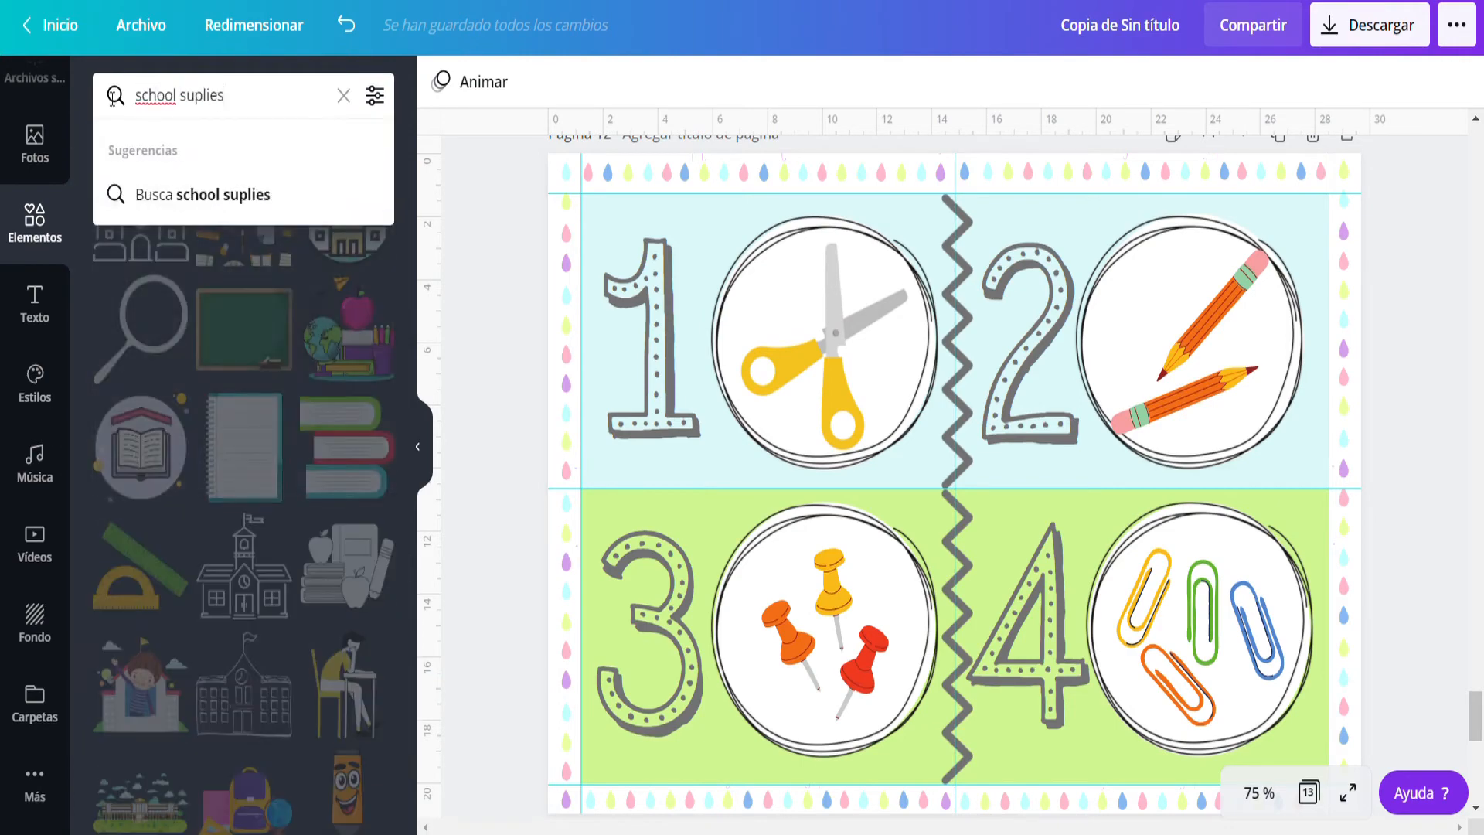
type("l suplies")
key("Return")
scroll(271, 382, "down", 10)
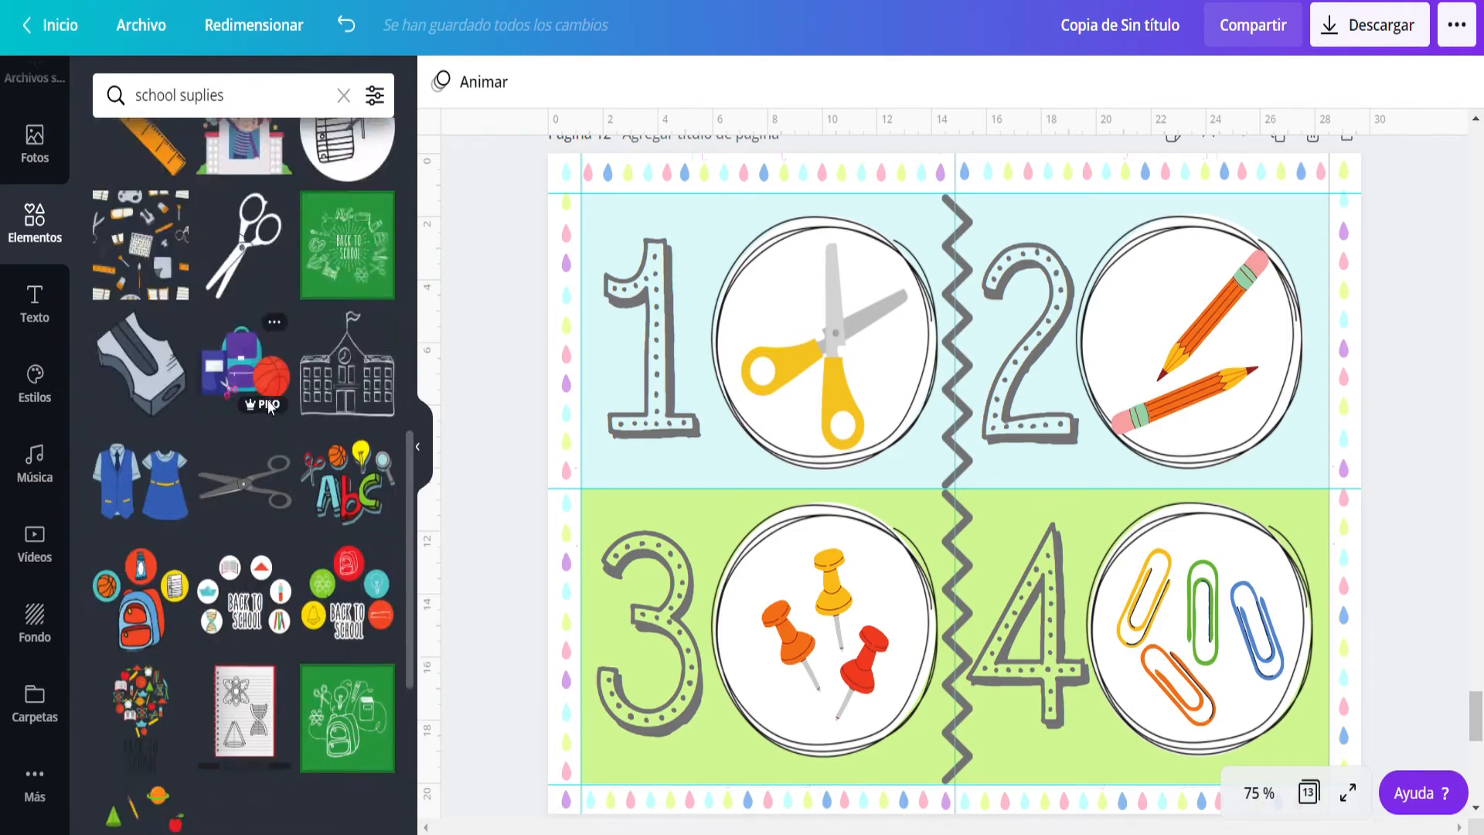
scroll(269, 408, "down", 15)
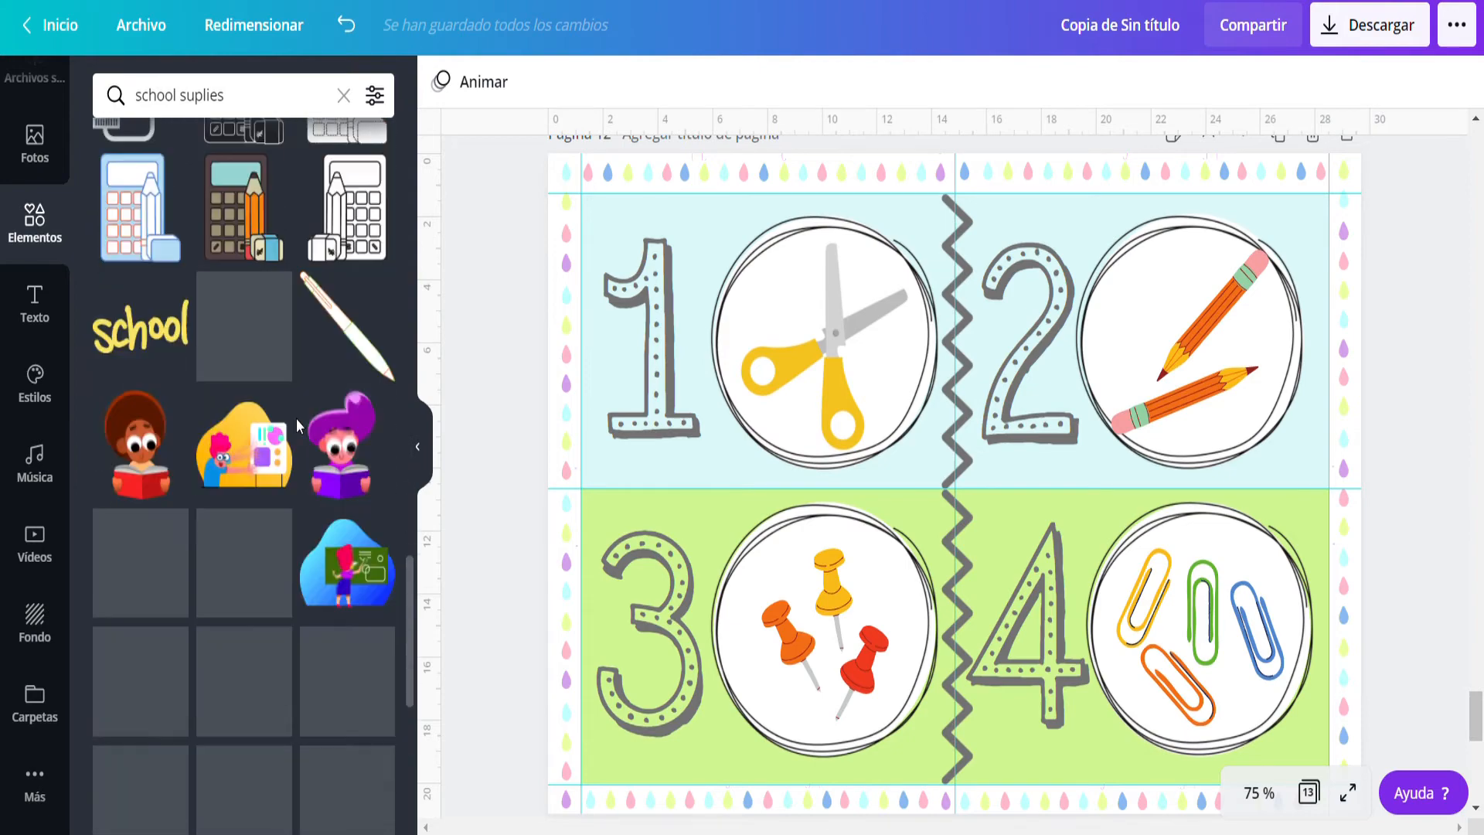
scroll(296, 421, "down", 15)
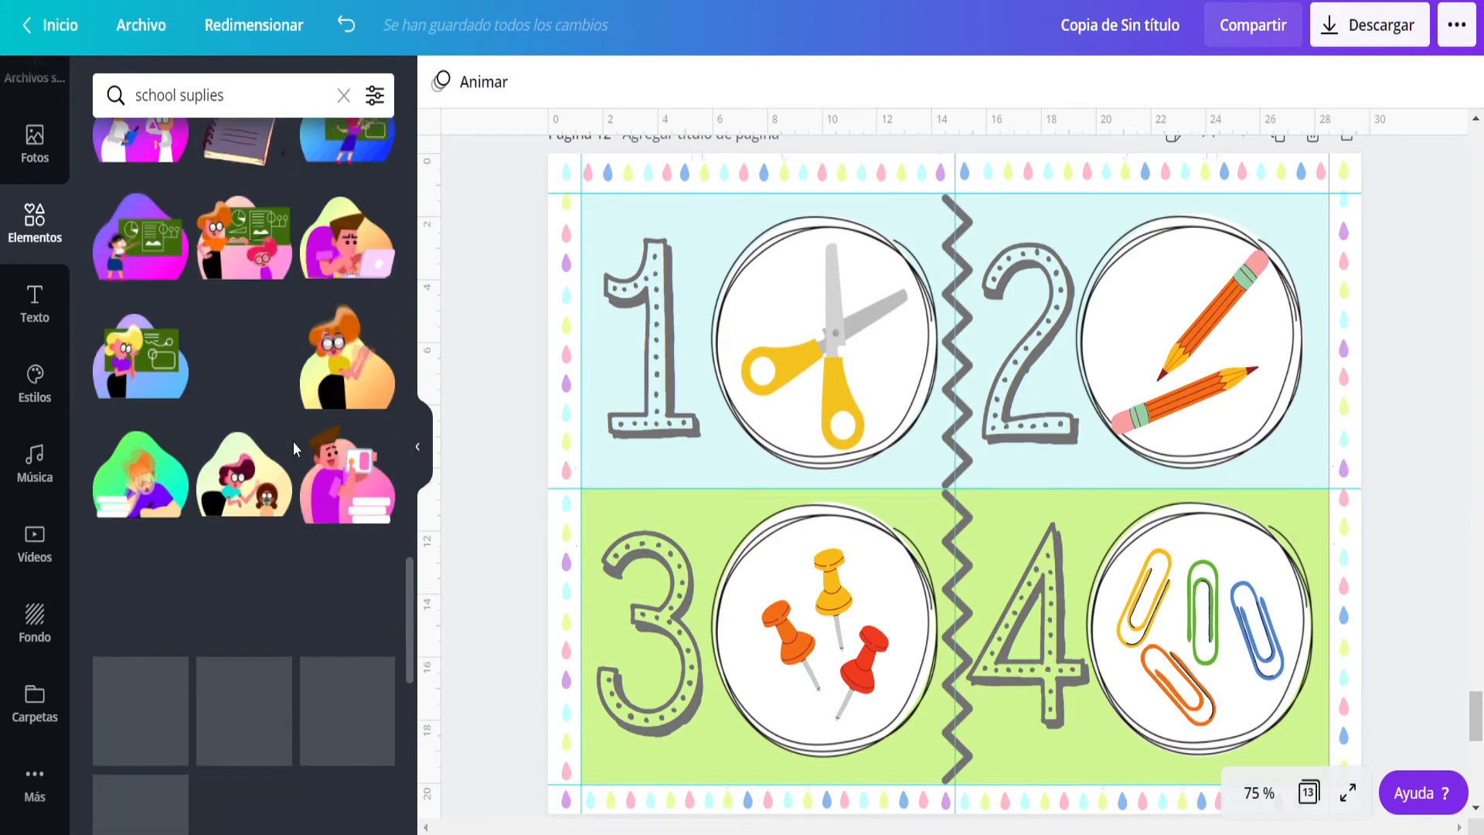
scroll(293, 450, "down", 15)
Replace the school supplies search with a search for "pencils" and look through the pencil illustrations.
left_click_drag(246, 96, 28, 94)
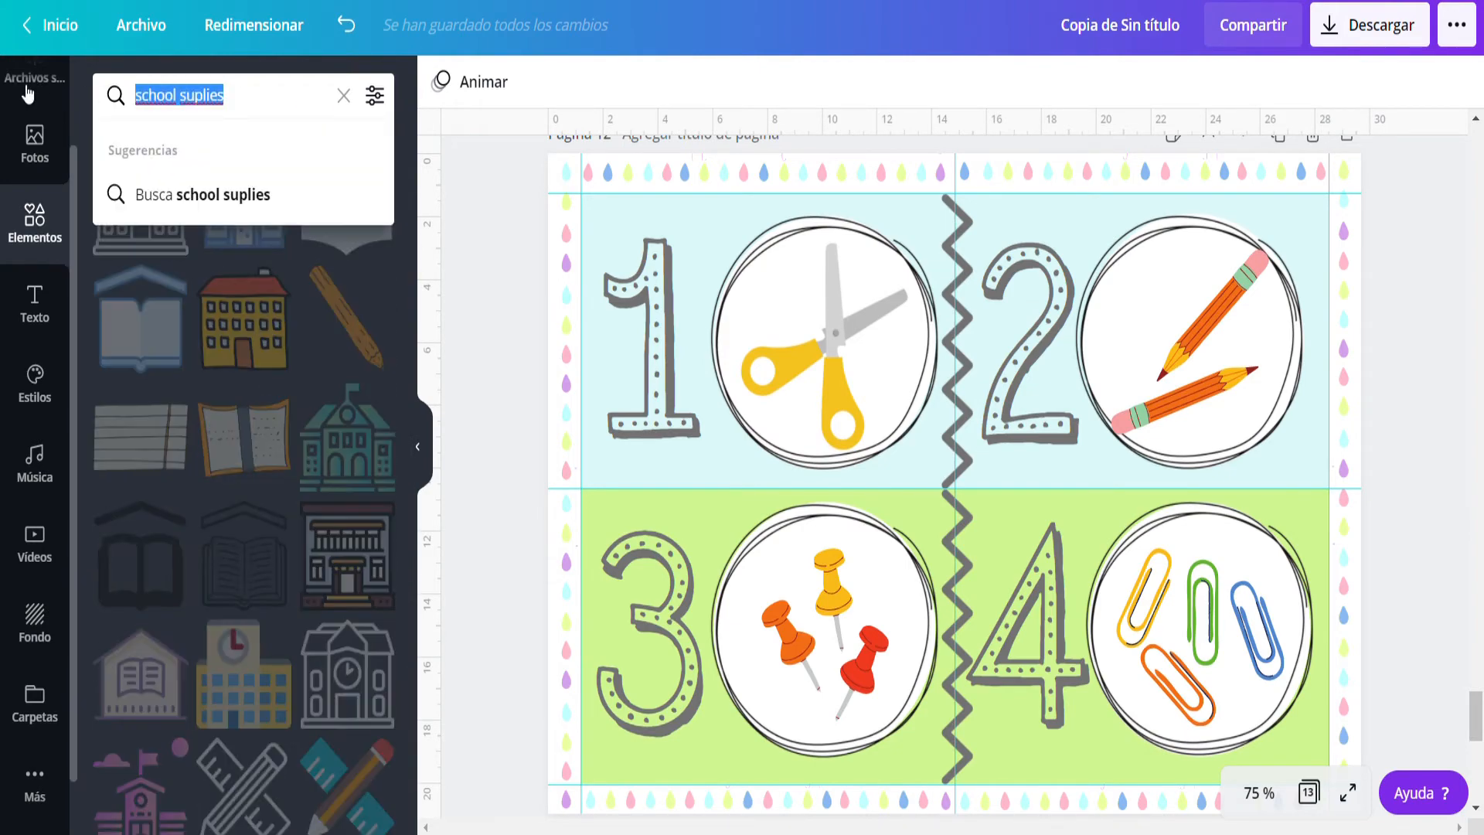
type("pencils")
key("Return")
scroll(193, 416, "down", 5)
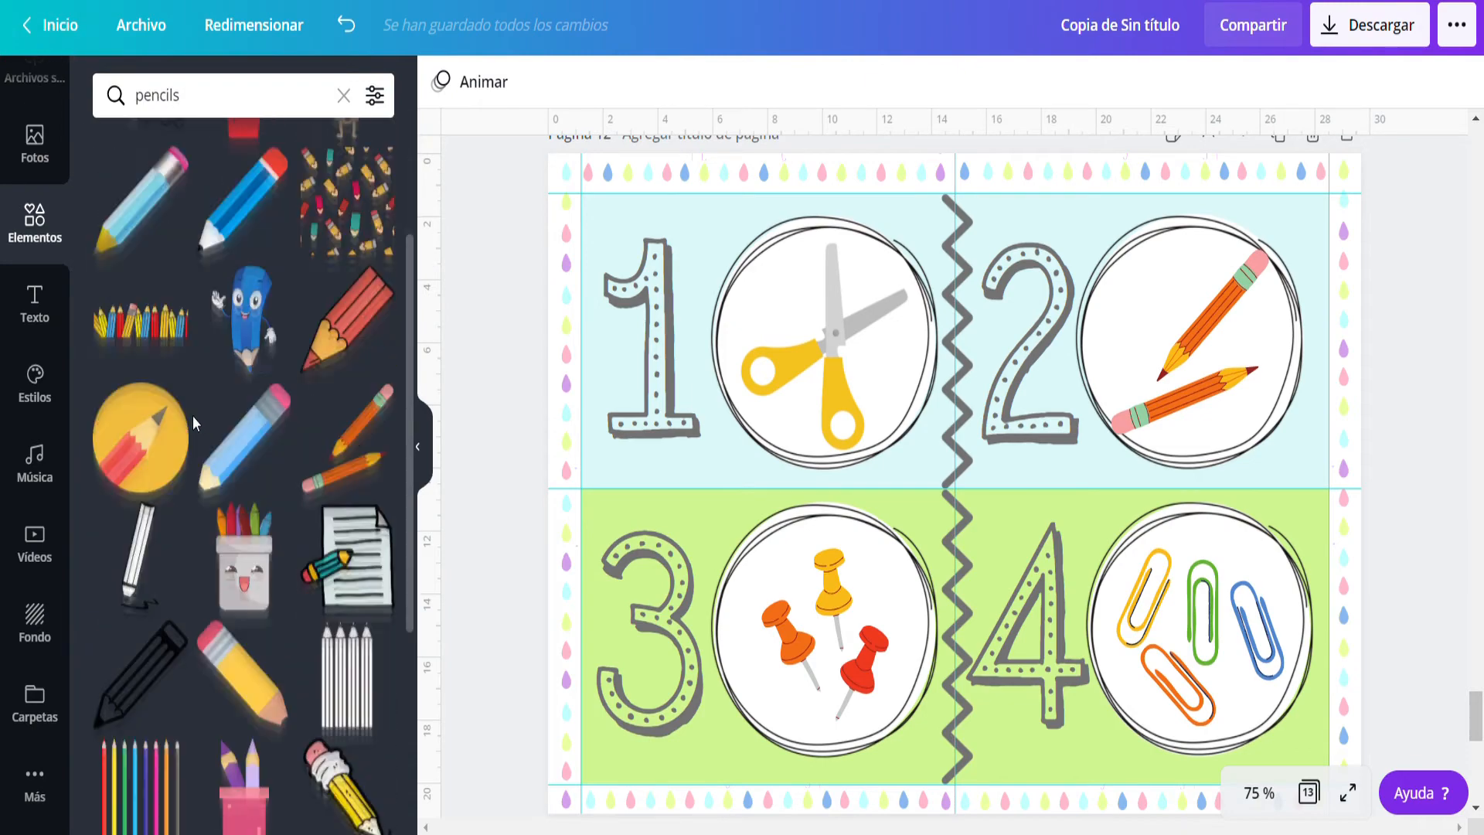
scroll(145, 595, "down", 10)
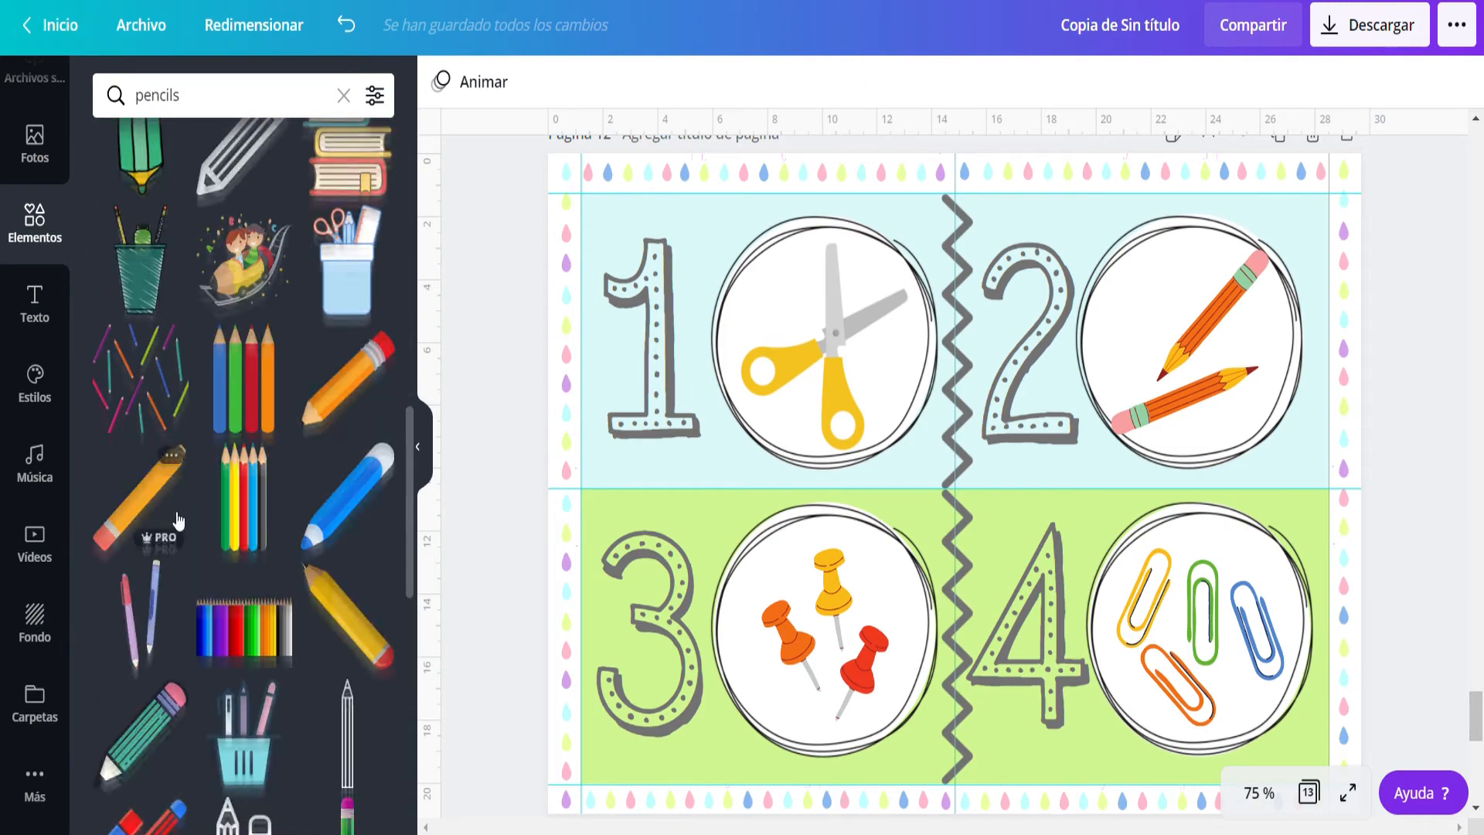
scroll(290, 356, "up", 4)
scroll(285, 371, "down", 10)
Replace the separate orange pencils beside the 2 with the two crossed yellow pencils, scaled and rotated to fit the circle.
left_click(1175, 404)
key("Delete")
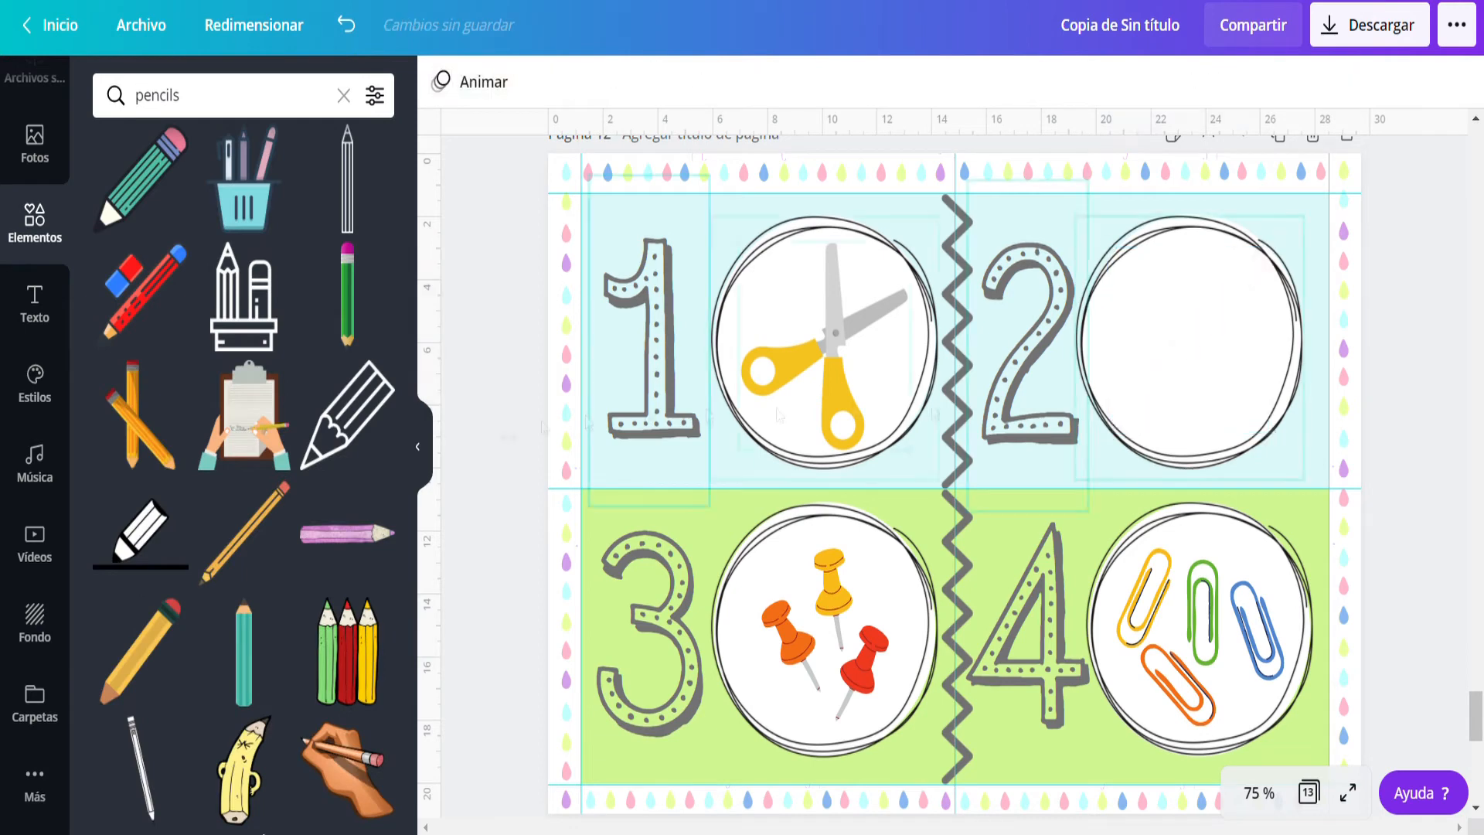
left_click(145, 413)
mouse_move(958, 433)
left_mouse_down()
mouse_move(1237, 278)
mouse_move(1206, 272)
left_mouse_up()
left_click_drag(1289, 457, 1236, 377)
left_click_drag(1216, 332, 1229, 389)
mouse_move(1190, 474)
left_mouse_down()
mouse_move(1215, 497)
mouse_move(1262, 318)
mouse_move(1153, 338)
left_mouse_up()
left_click_drag(1274, 414, 1287, 455)
mouse_move(1223, 359)
left_mouse_down()
mouse_move(1228, 324)
mouse_move(1232, 347)
left_mouse_up()
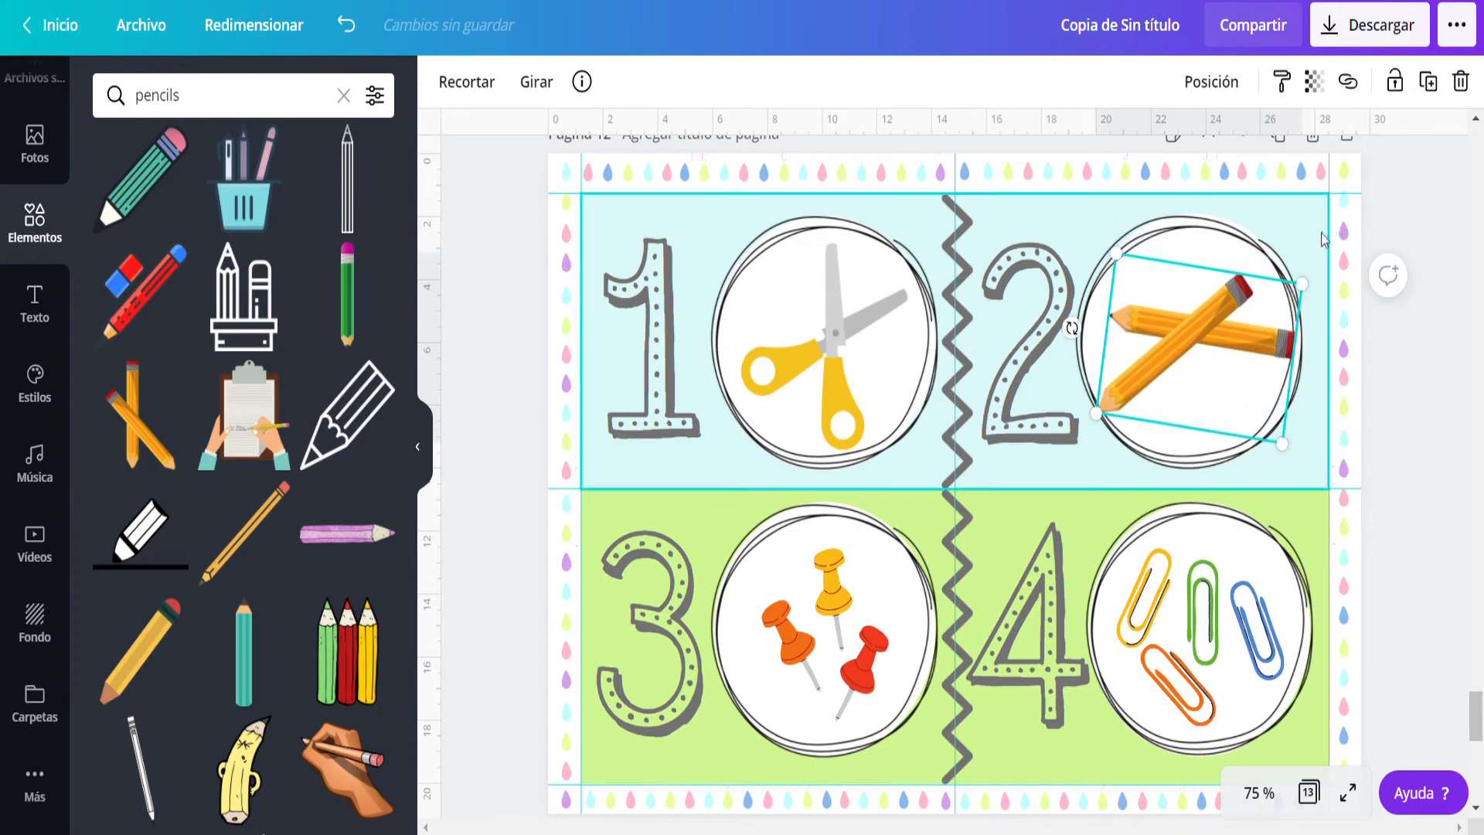
left_click(1389, 275)
Replace the pencil search with a search for "eraser" and look through the eraser illustrations.
scroll(197, 596, "down", 5)
left_click(116, 97)
key("BackSpace")
key("BackSpace")
key("BackSpace")
key("BackSpace")
key("BackSpace")
key("BackSpace")
key("BackSpace")
type("eraser")
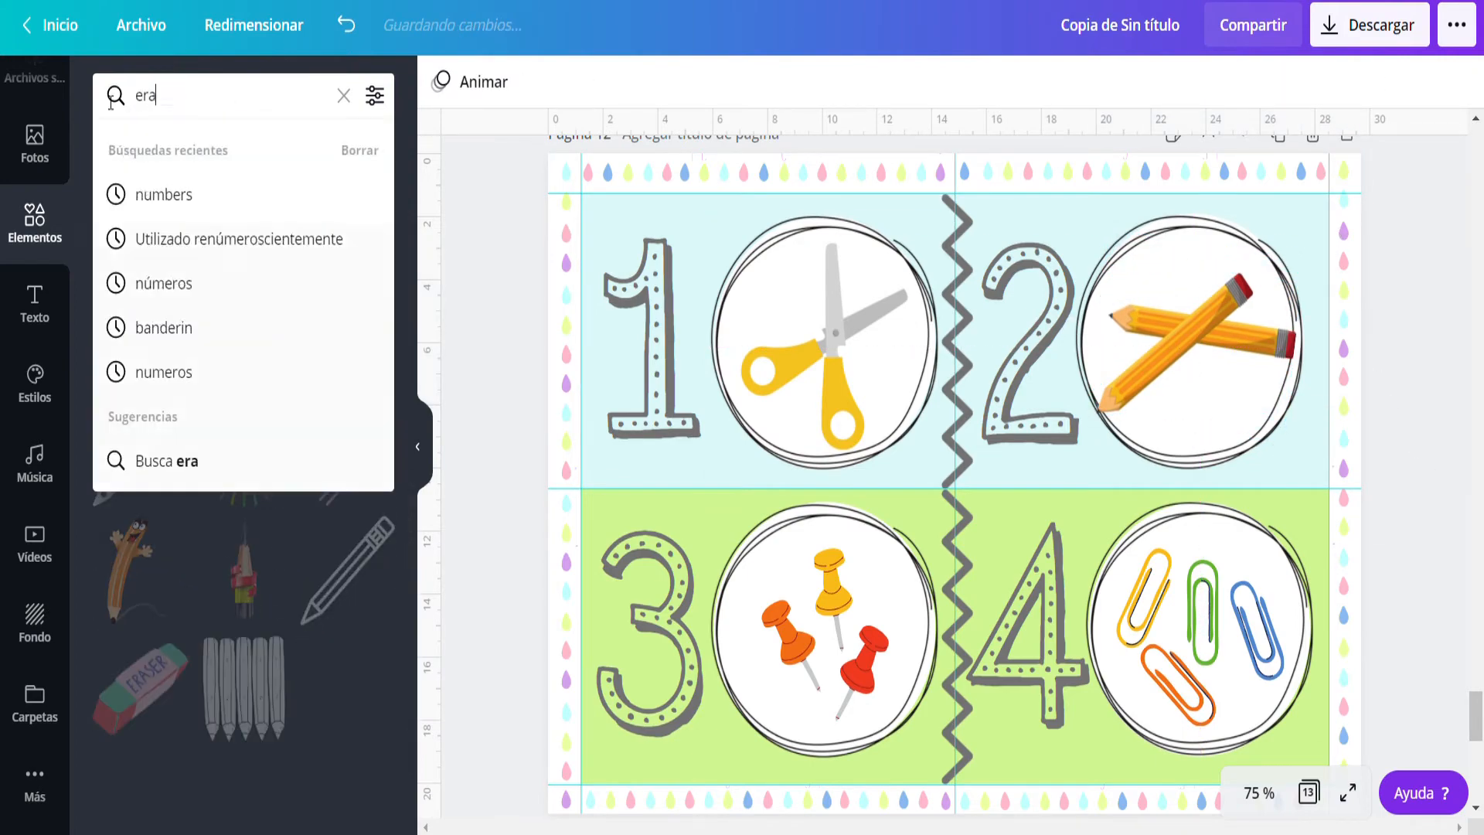
key("Return")
scroll(304, 441, "down", 5)
Replace the push pins in the circle beside the 3 with the illustration of three novelty erasers including a strawberry.
left_click(841, 680)
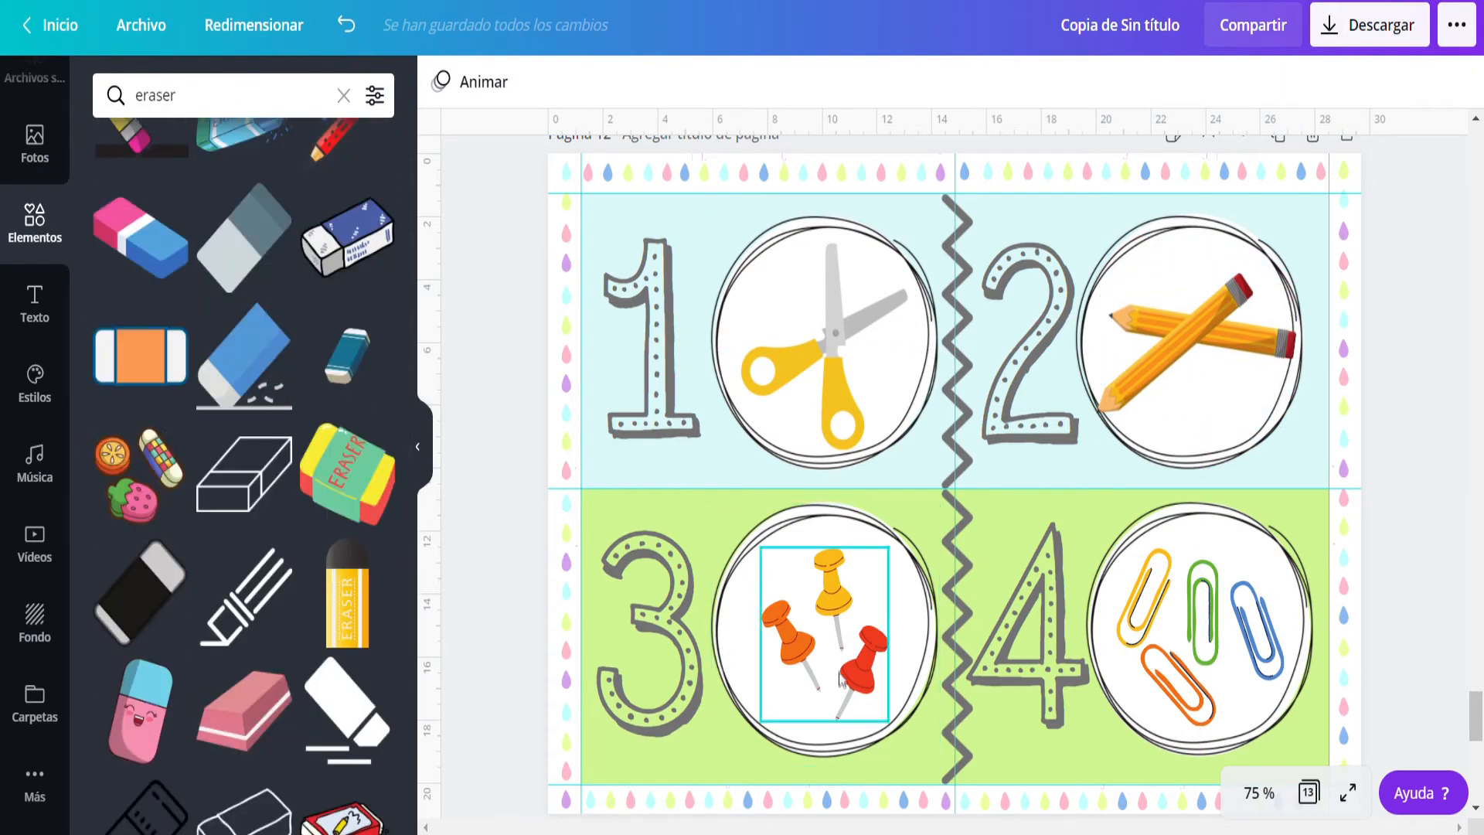
key("Delete")
mouse_move(139, 476)
left_mouse_down()
mouse_move(761, 533)
mouse_move(797, 595)
left_mouse_up()
scroll(105, 390, "down", 5)
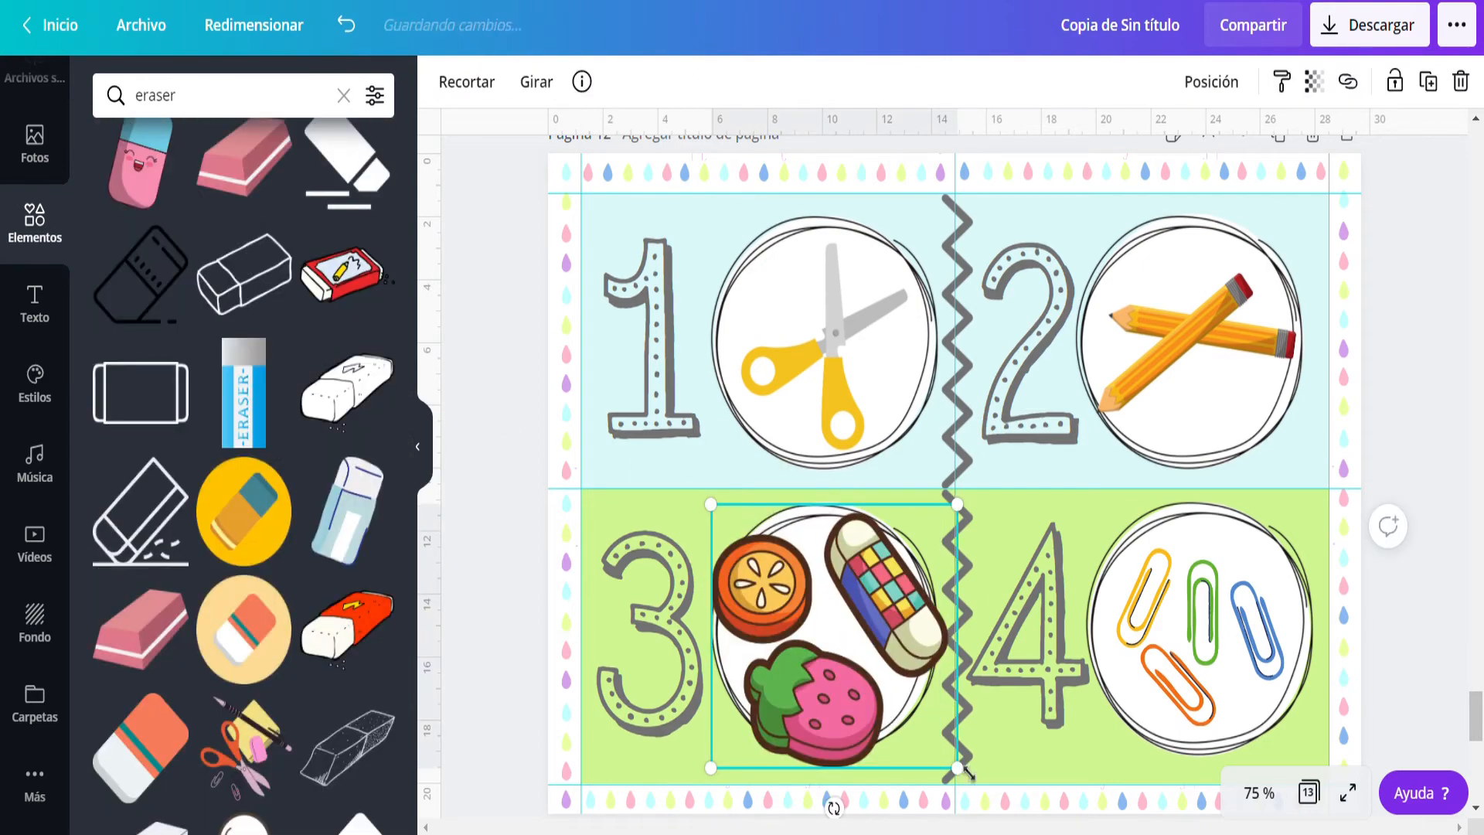
Change the search to "erasers" and delete the three novelty erasers from the circle beside the 3.
left_click(186, 95)
type("s")
key("Return")
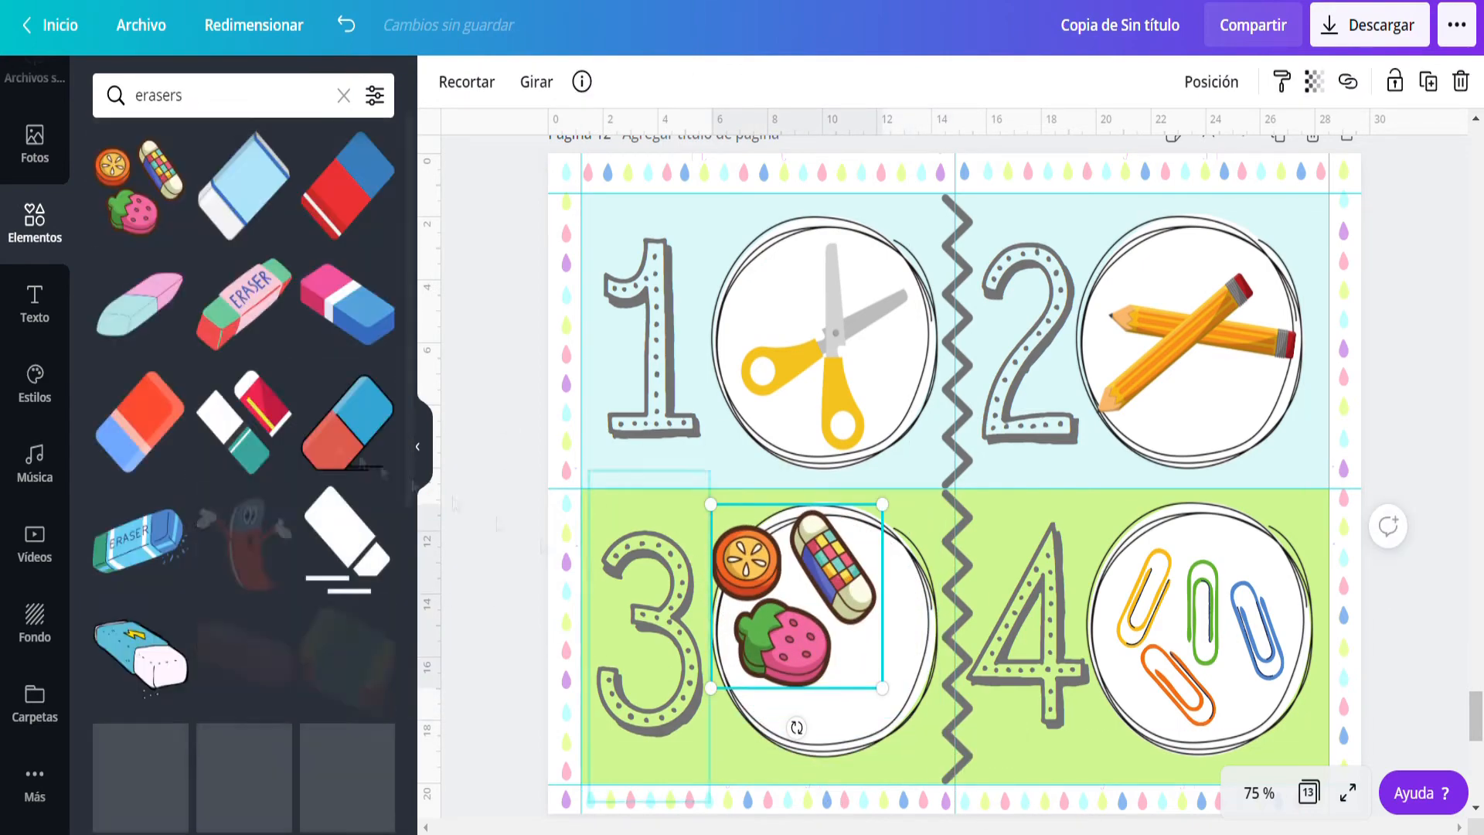
key("Delete")
Try the illustration of a red and a green eraser, scaled down, inside the circle beside the 3 and delete it.
scroll(286, 440, "down", 2)
left_click(255, 309)
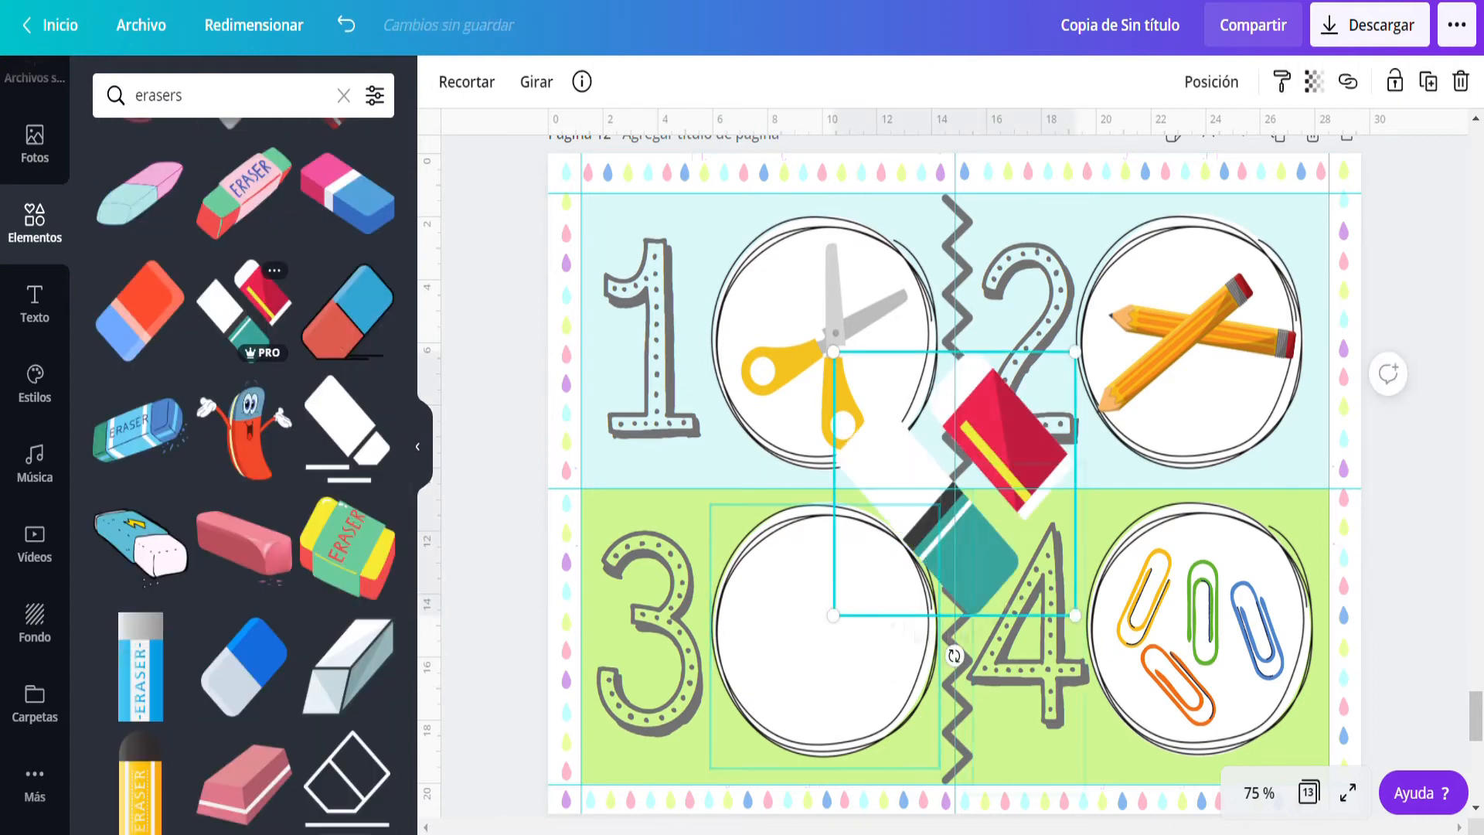
left_click_drag(1076, 352, 972, 471)
left_click_drag(904, 545, 816, 638)
key("Delete")
Replace the eraser search with a search for "brushes".
left_click_drag(190, 96, 6, 98)
type("brushes")
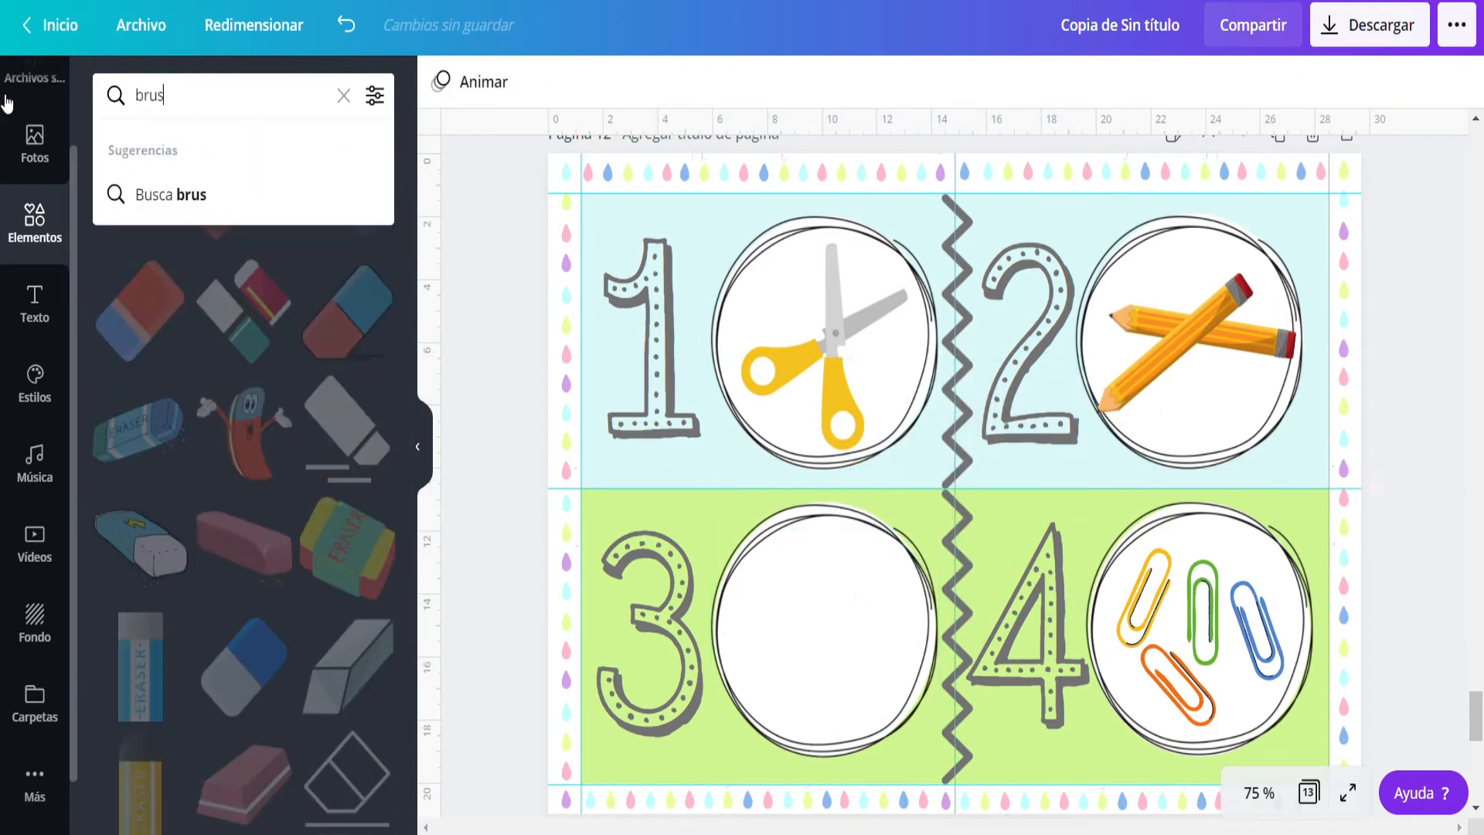
key("Return")
Add the illustration of four upright paintbrushes, scaled to fit inside the circle beside the 3.
left_click(136, 186)
left_click_drag(928, 554, 825, 634)
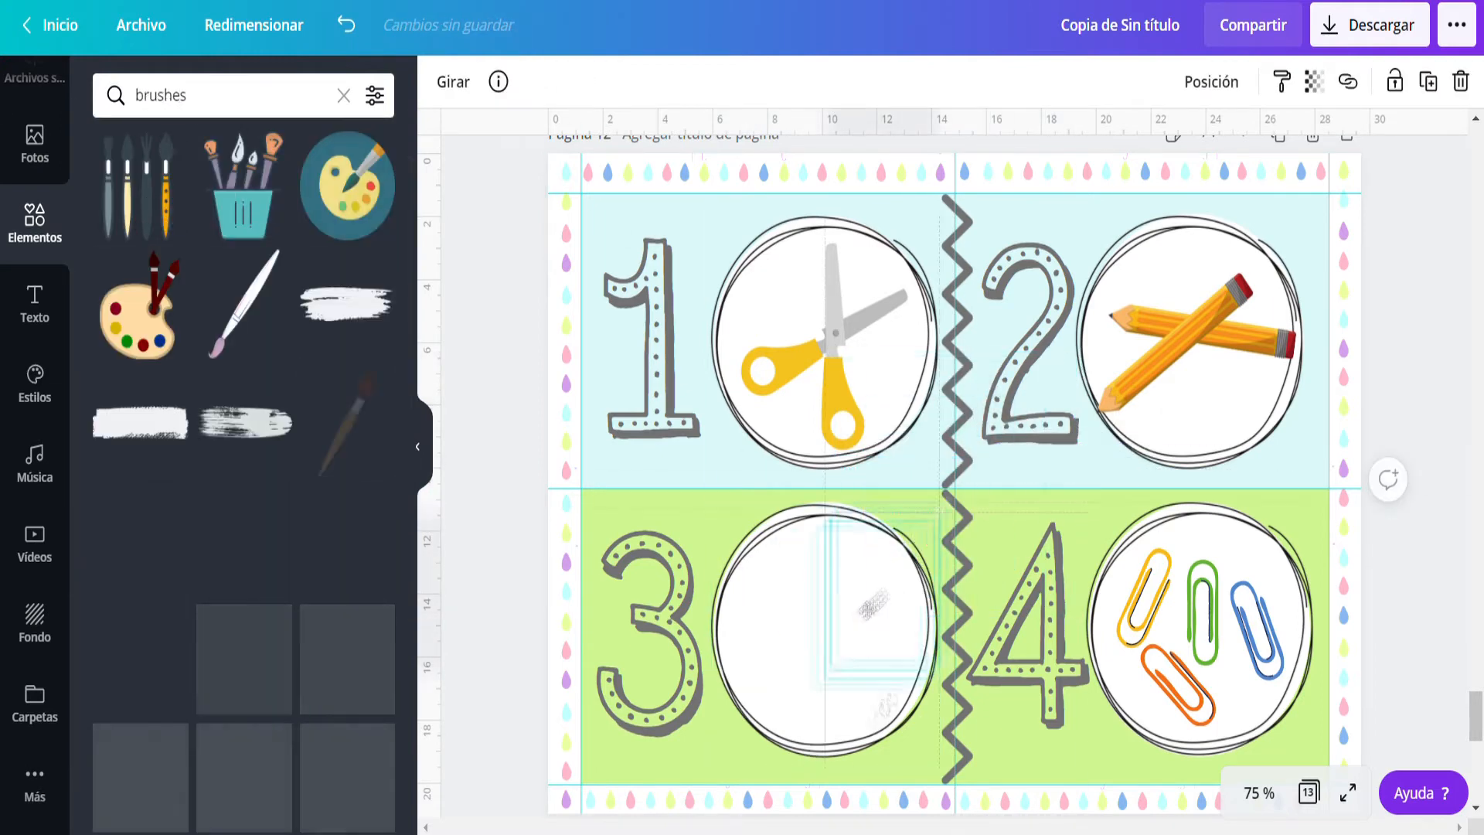
left_click_drag(783, 568, 768, 534)
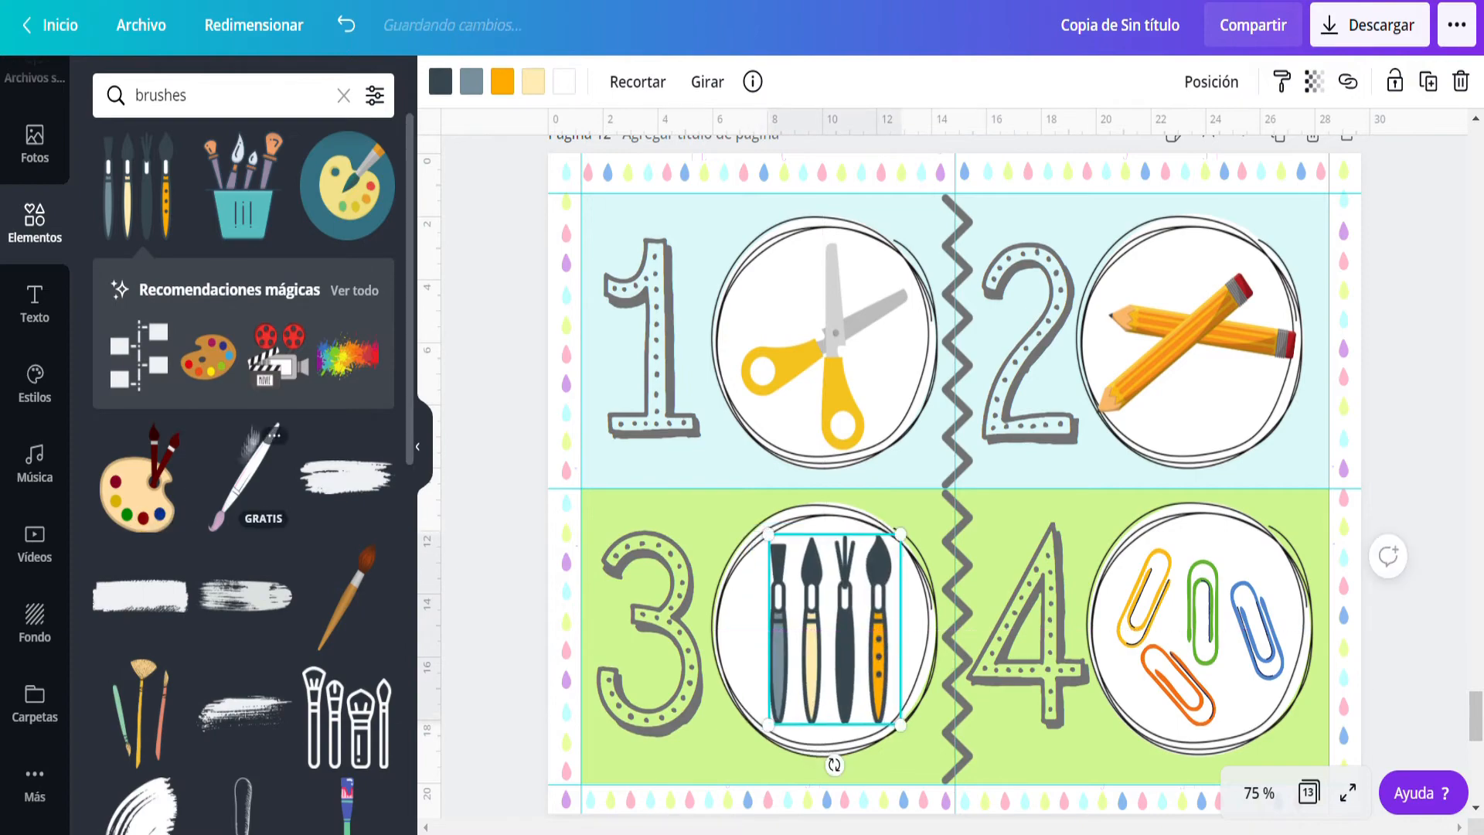
scroll(305, 596, "down", 3)
Replace the four paintbrushes beside the 3 with the three coloured brushes, rotated and scaled to fill the circle.
key("Delete")
left_click(835, 615)
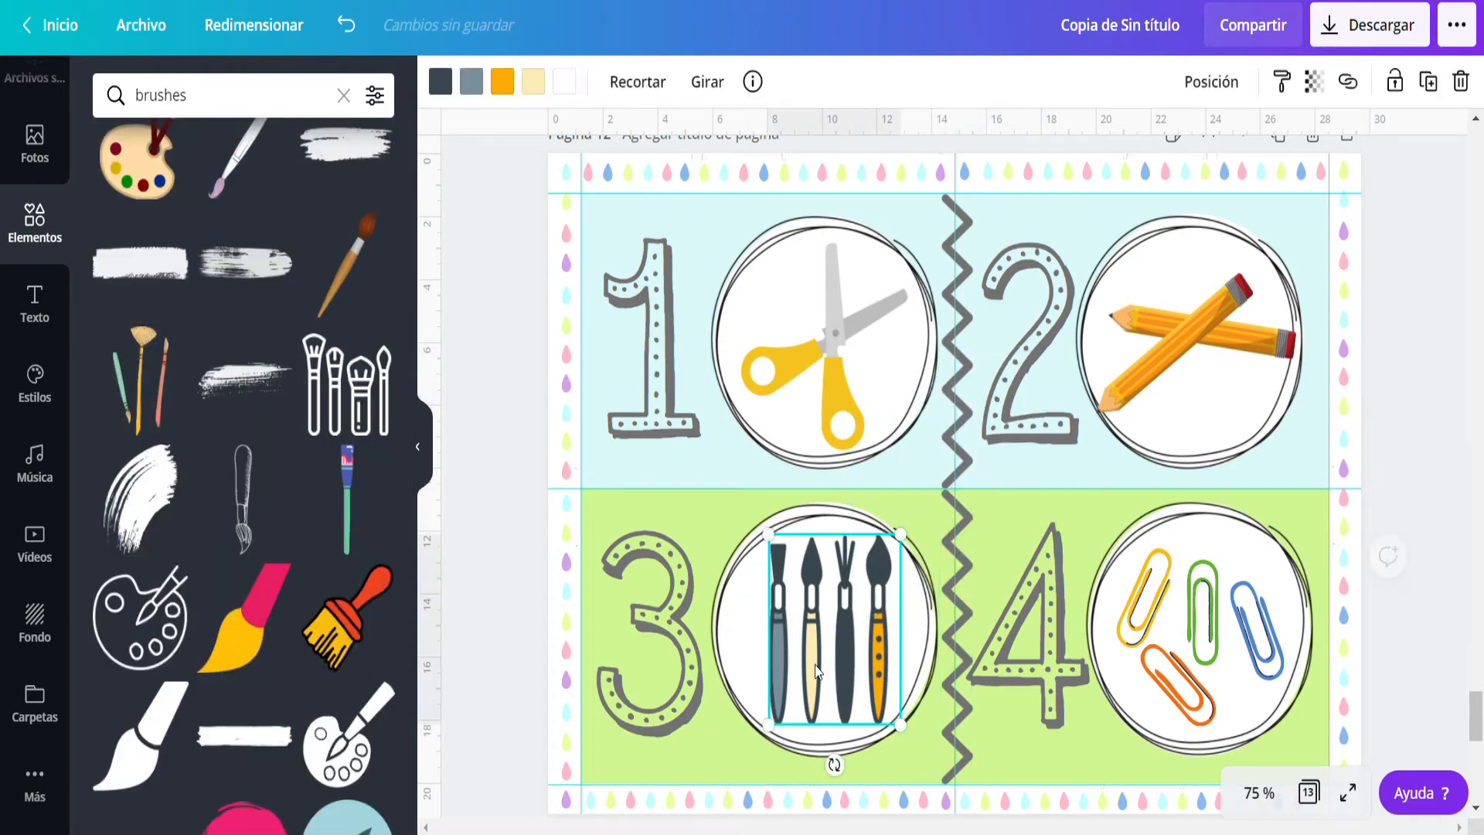
key("Delete")
left_click(158, 383)
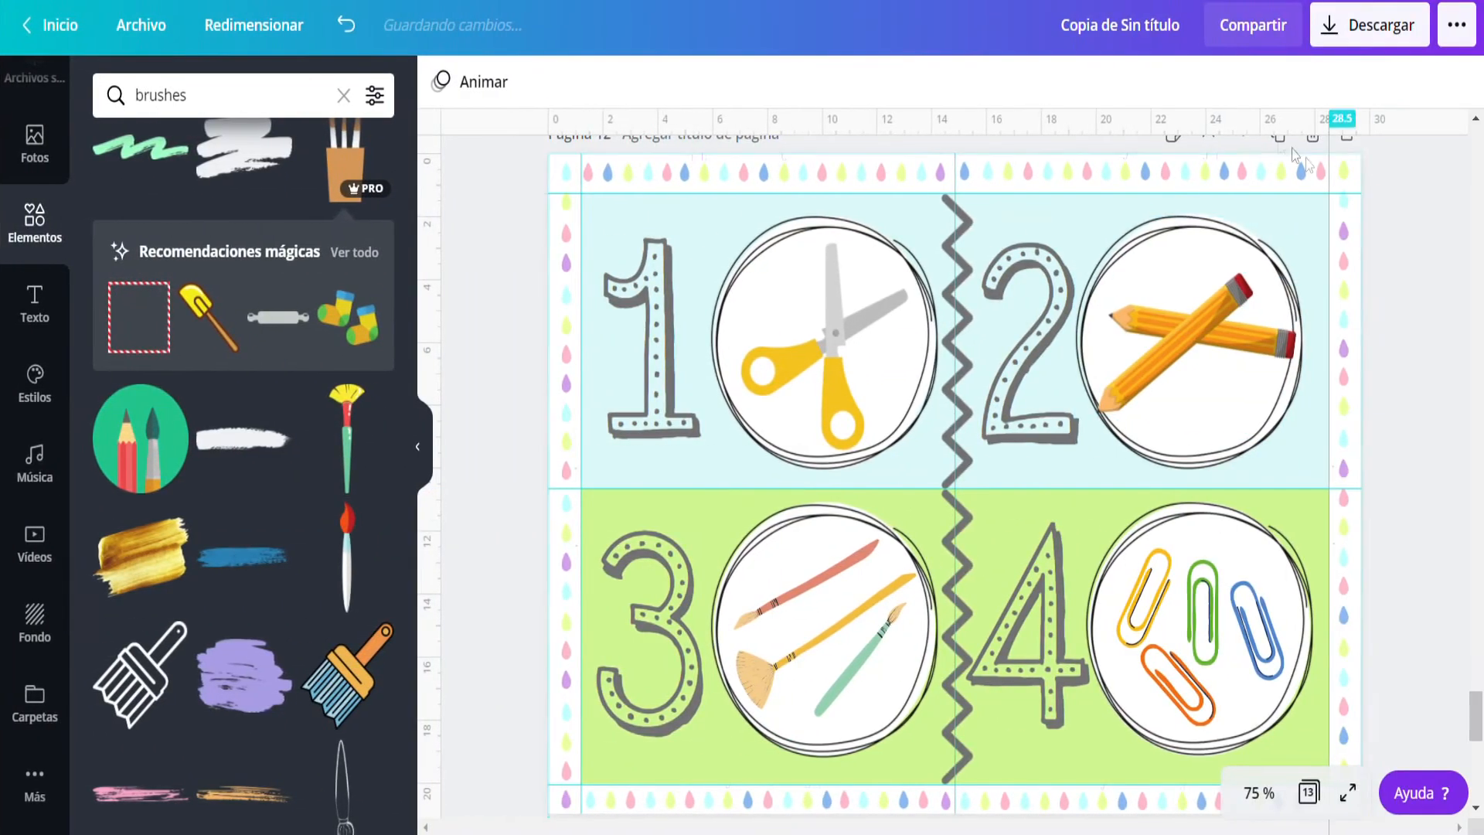
Duplicate page 12 and change the number 1 on the copy to 5.
scroll(1260, 220, "up", 2)
left_click(1279, 246)
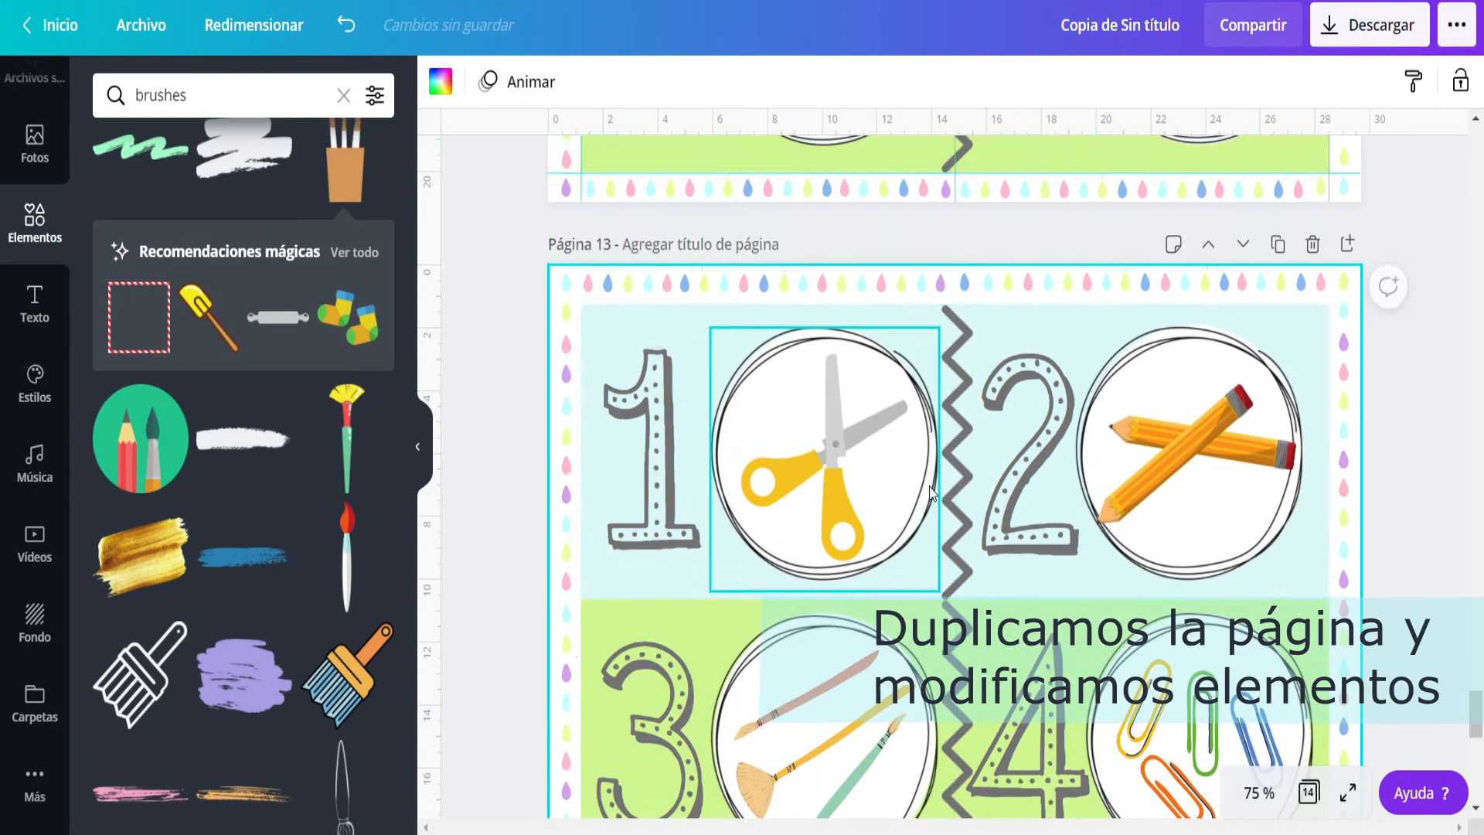
scroll(930, 495, "down", 3)
left_click(654, 349)
scroll(674, 323, "up", 1)
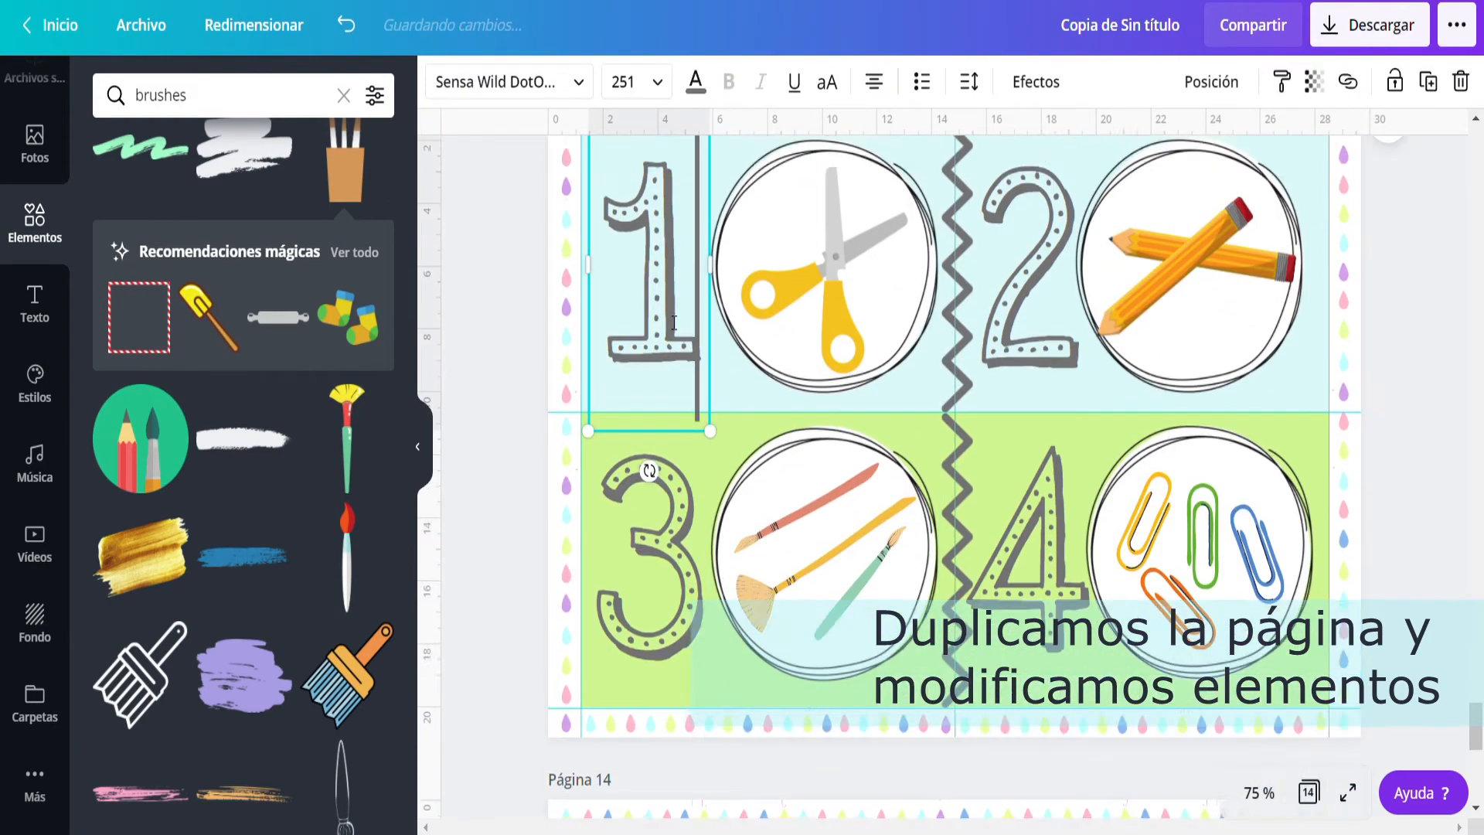
double_click(656, 325)
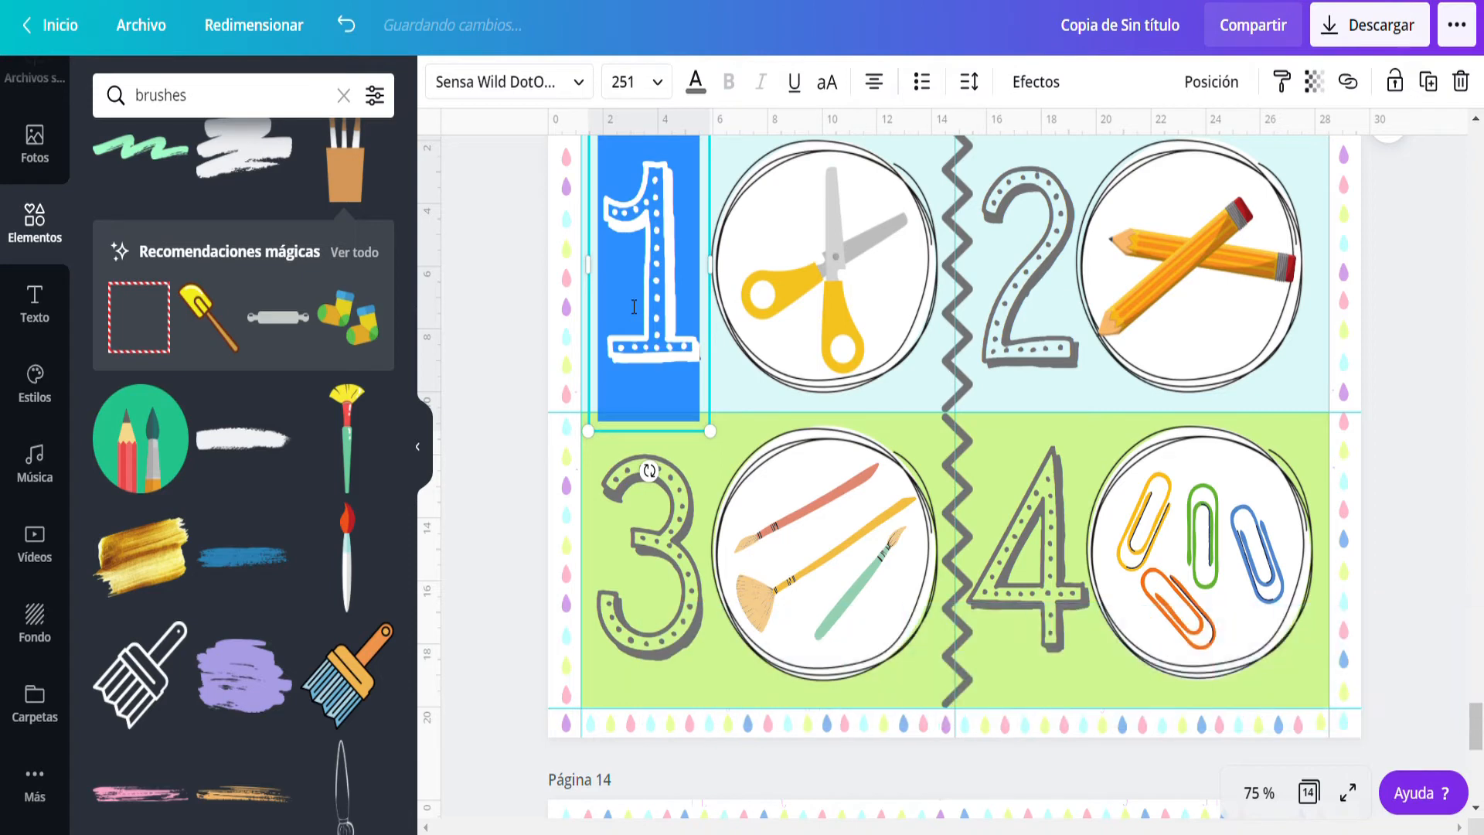
type("5")
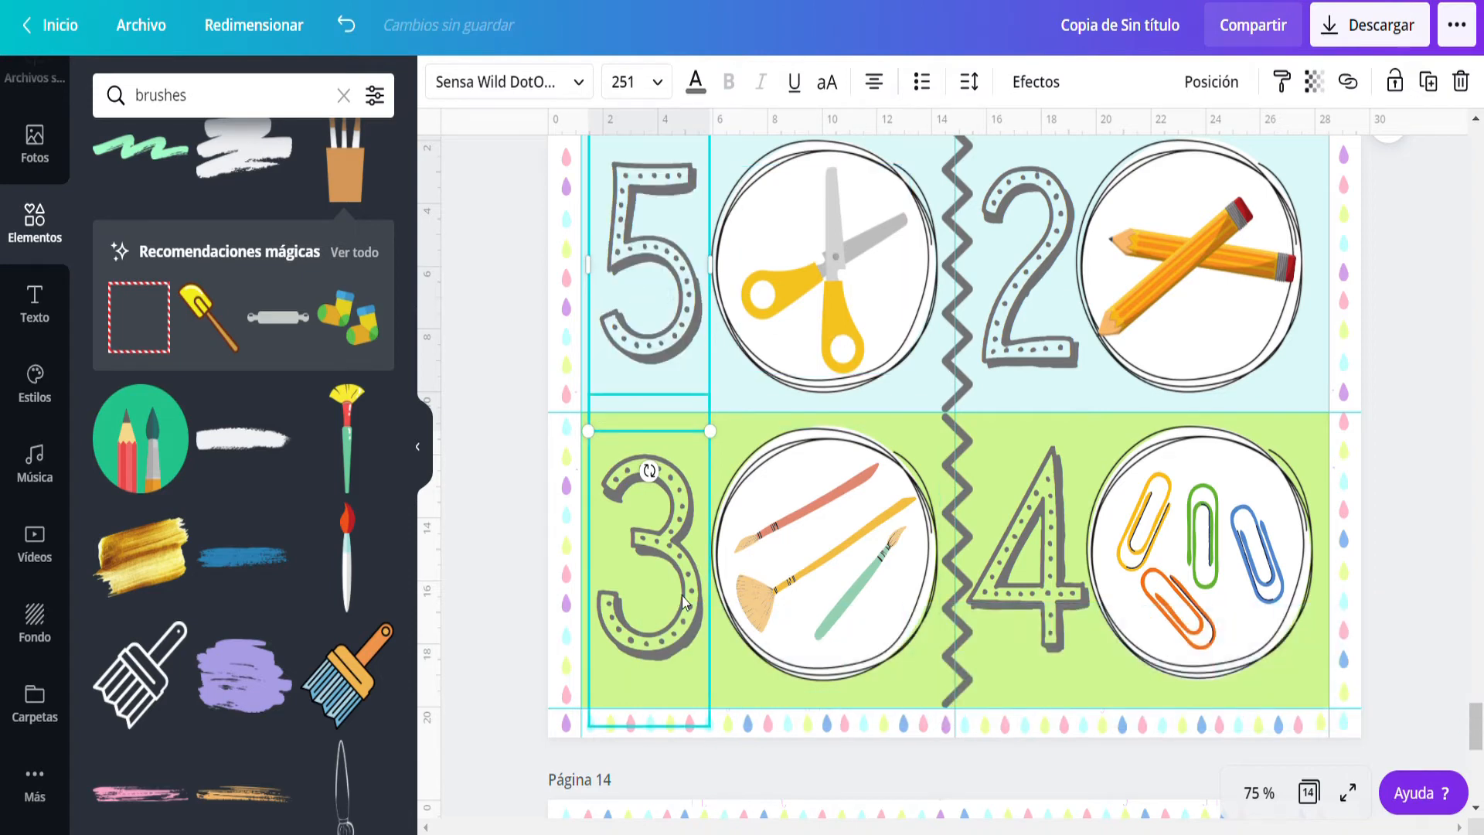
Change the number 2 on page 13 to 6.
left_click(1036, 350)
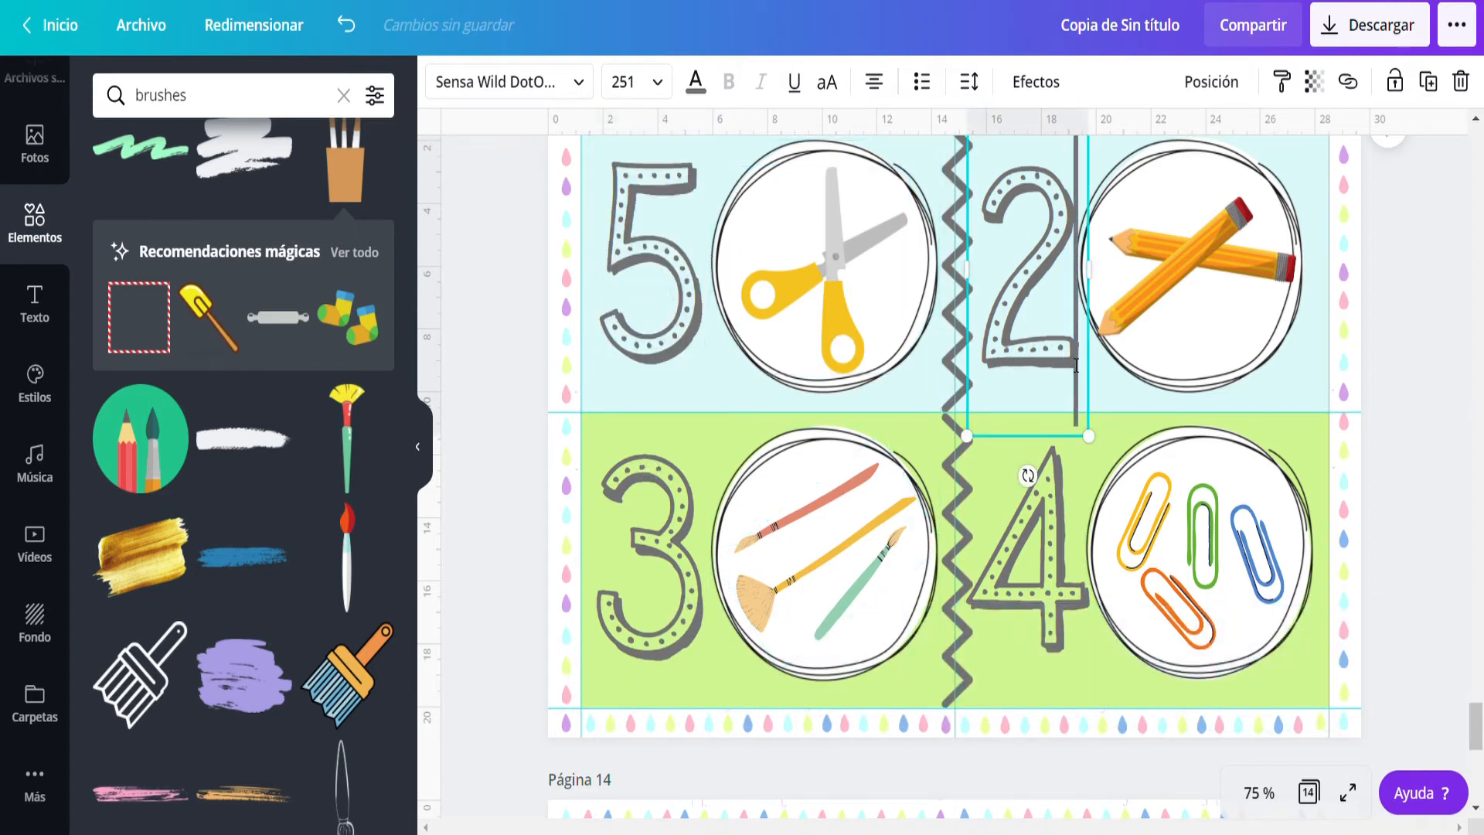
left_click_drag(1076, 365, 996, 365)
type("6")
Change the fill of the light blue rectangle behind the 5 and 6 on page 13 to yellow.
scroll(994, 361, "down", 4)
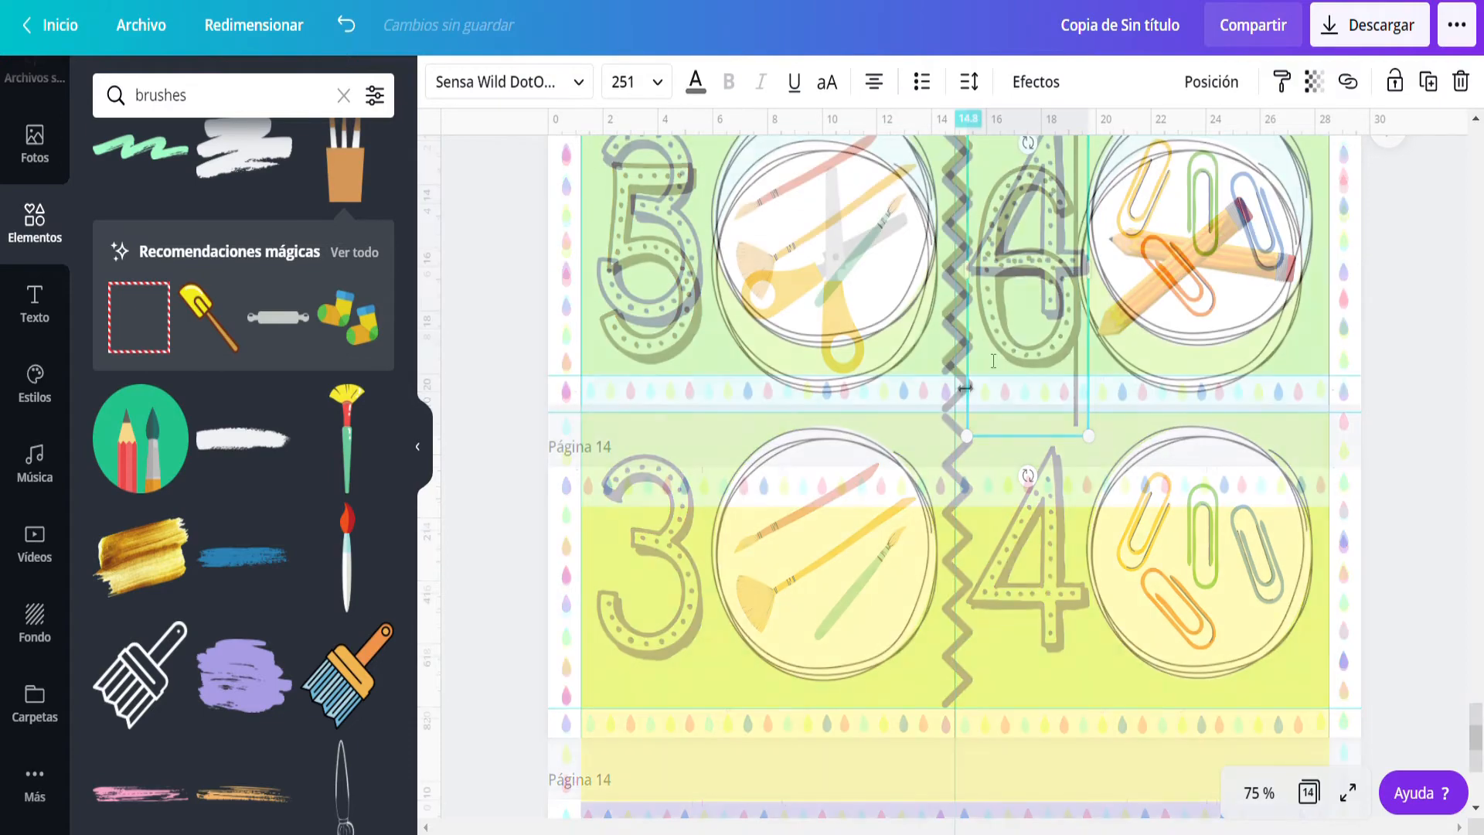
left_click(1258, 793)
left_click(1268, 532)
scroll(997, 506, "up", 3)
left_click(1193, 237)
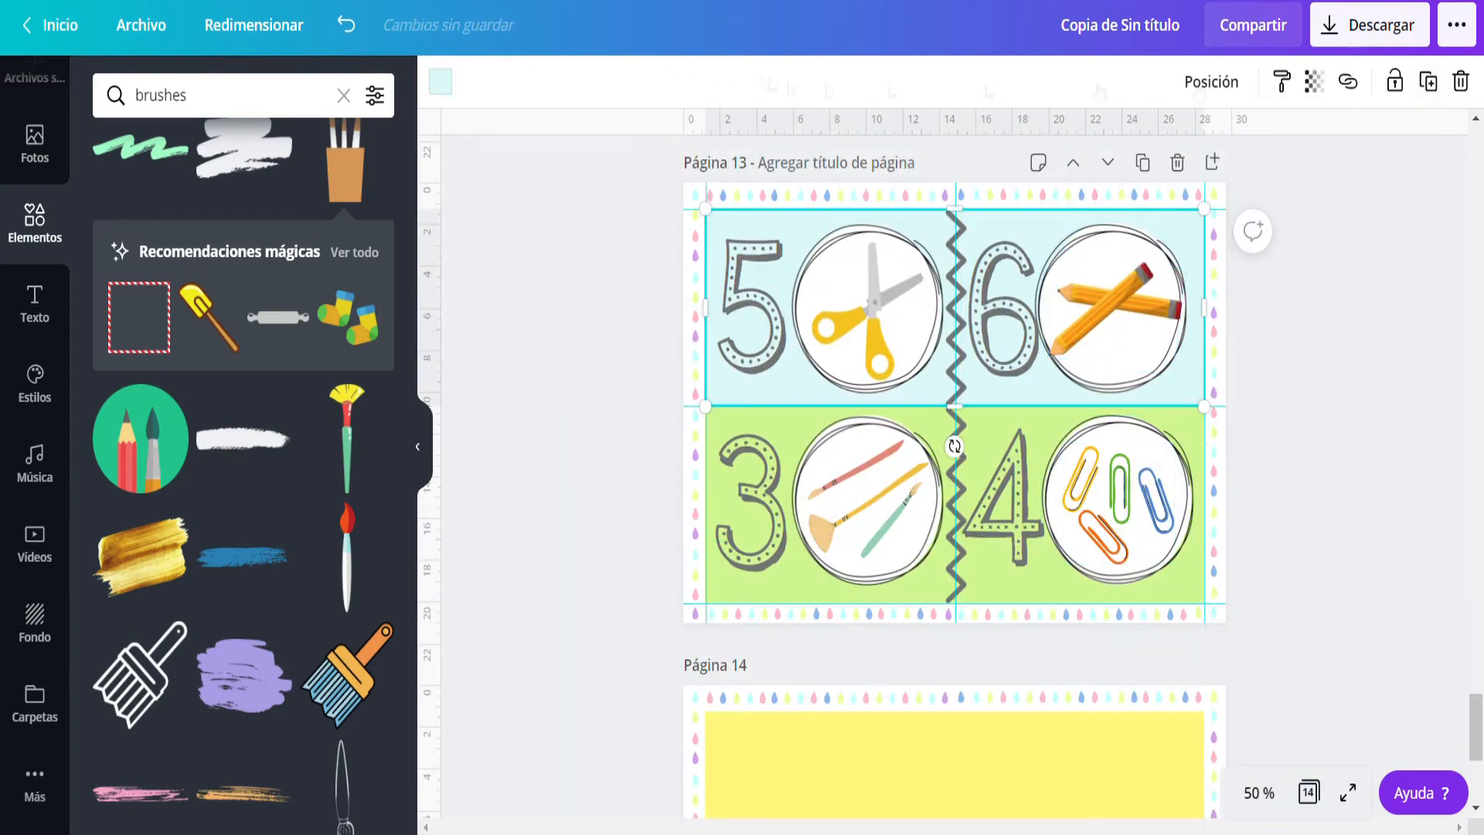
left_click(441, 81)
Unlock the green rectangle behind the 3 and 4 on page 13 and change its fill to lavender.
left_click(1202, 598)
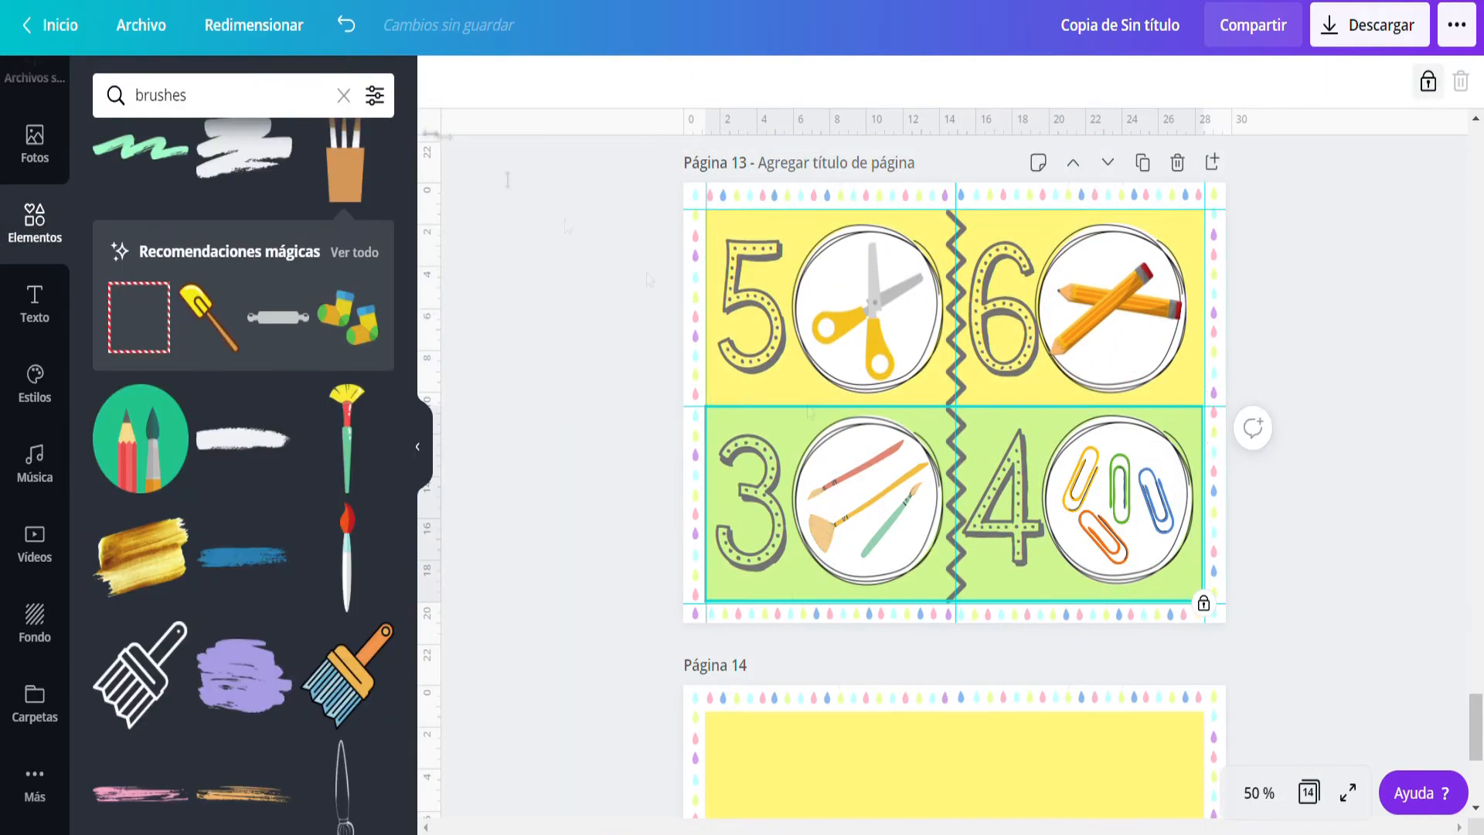
left_click(1008, 596)
left_click(921, 589)
left_click(840, 418)
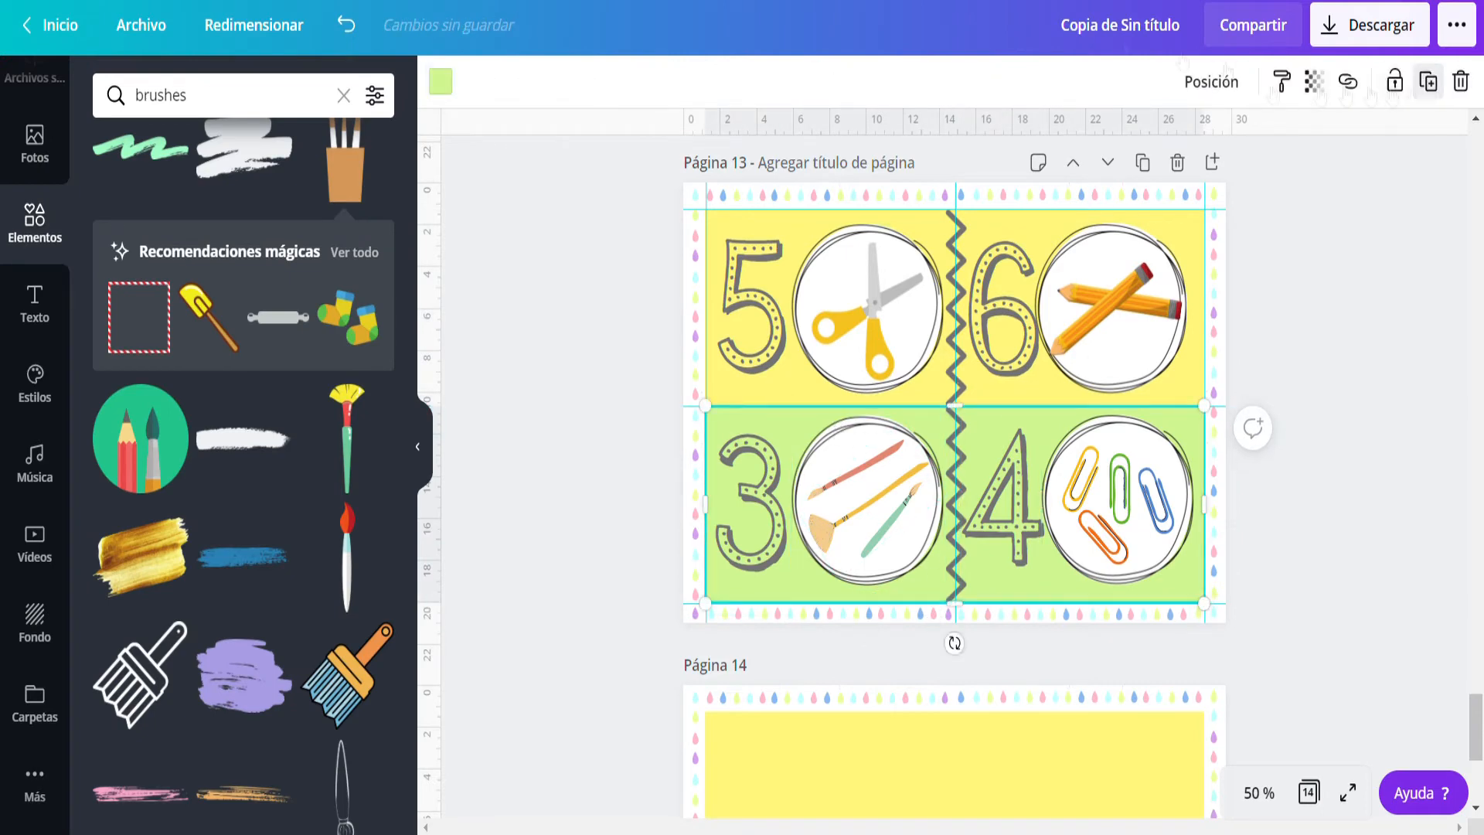
left_click(441, 81)
left_click(373, 483)
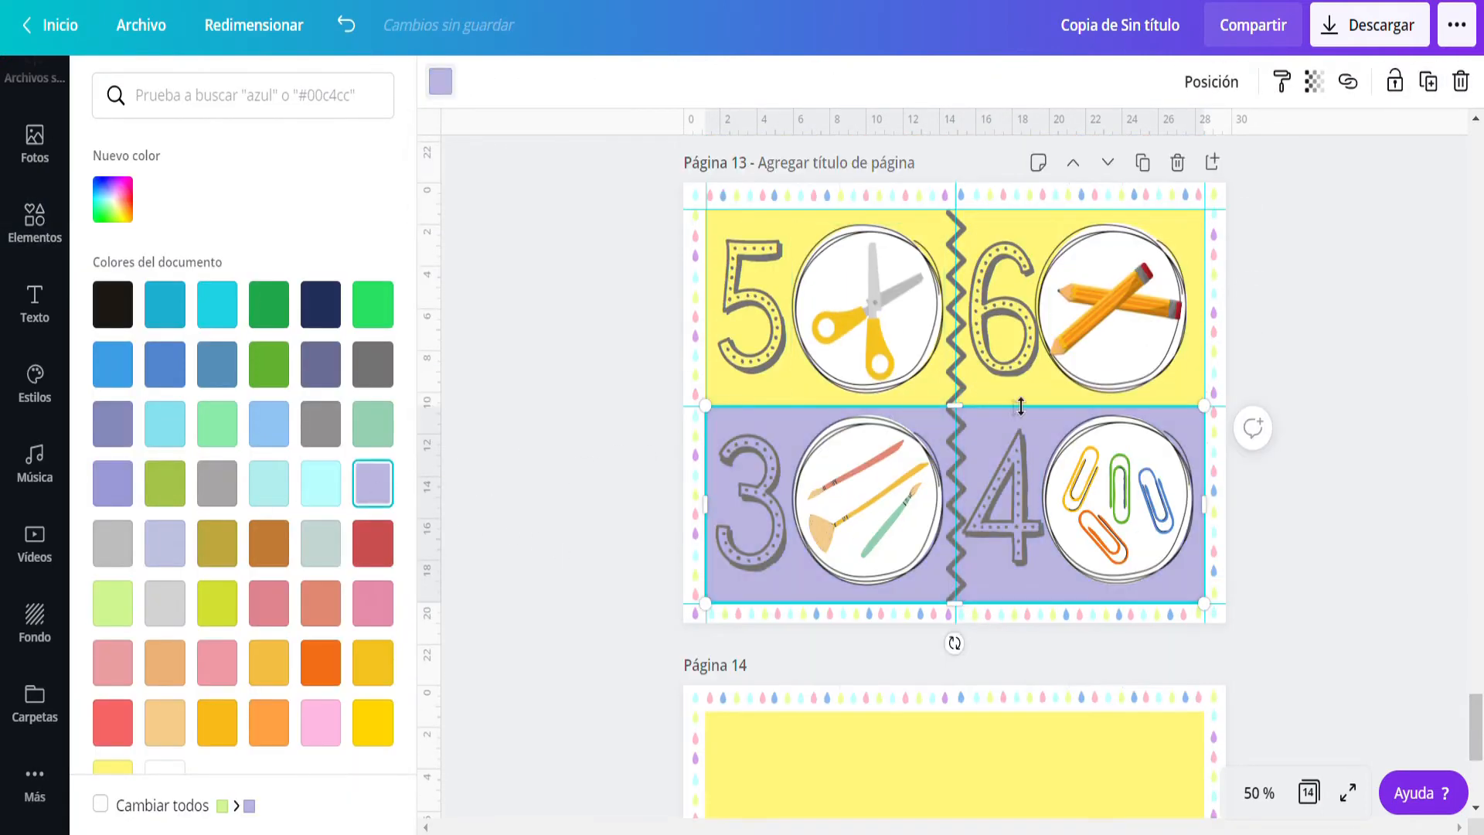
Select the number 3 in the lavender row of page 13.
left_click(748, 652)
key("Tab")
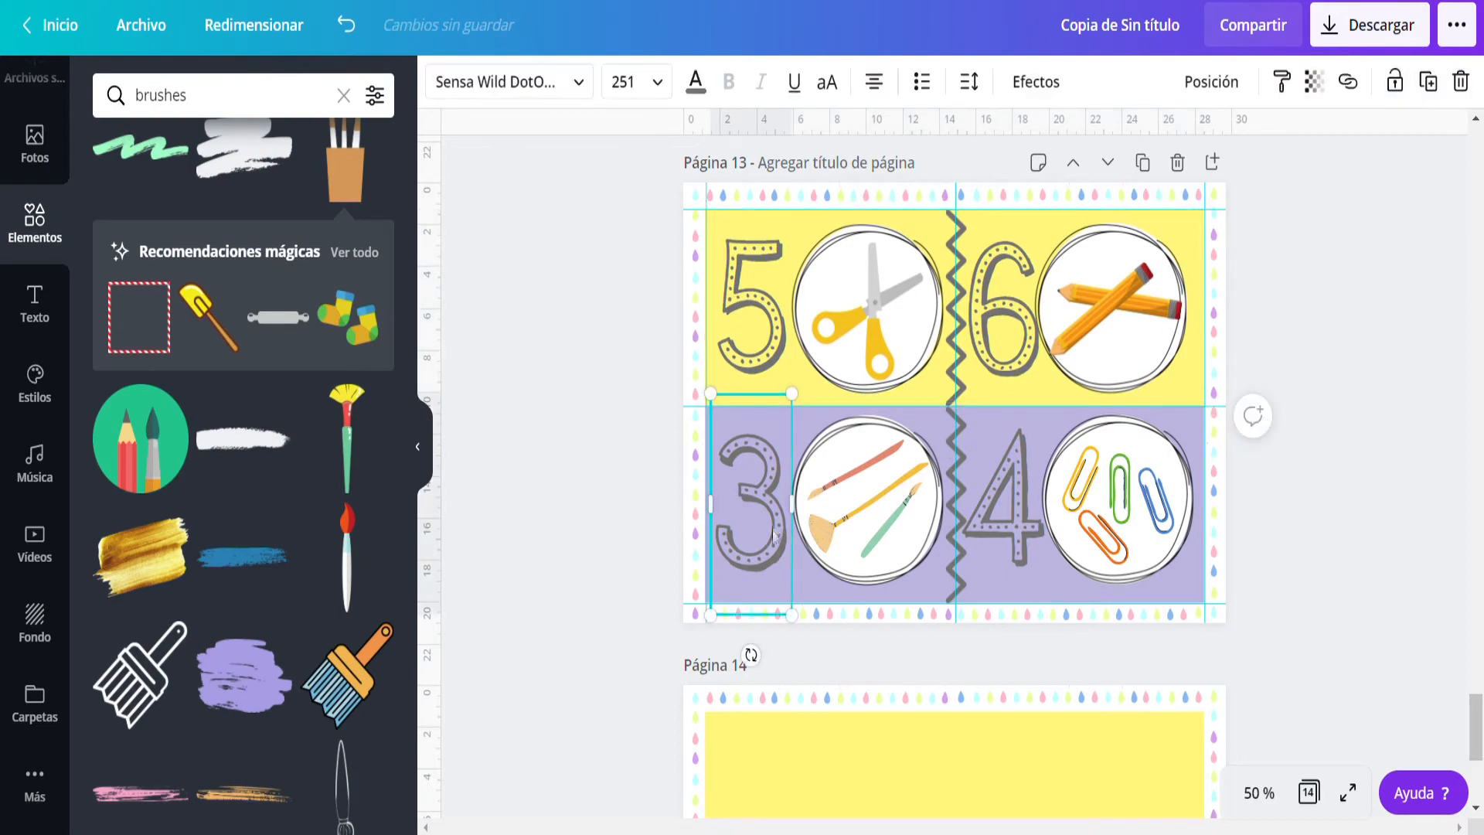
key("Return")
scroll(1364, 607, "up", 6)
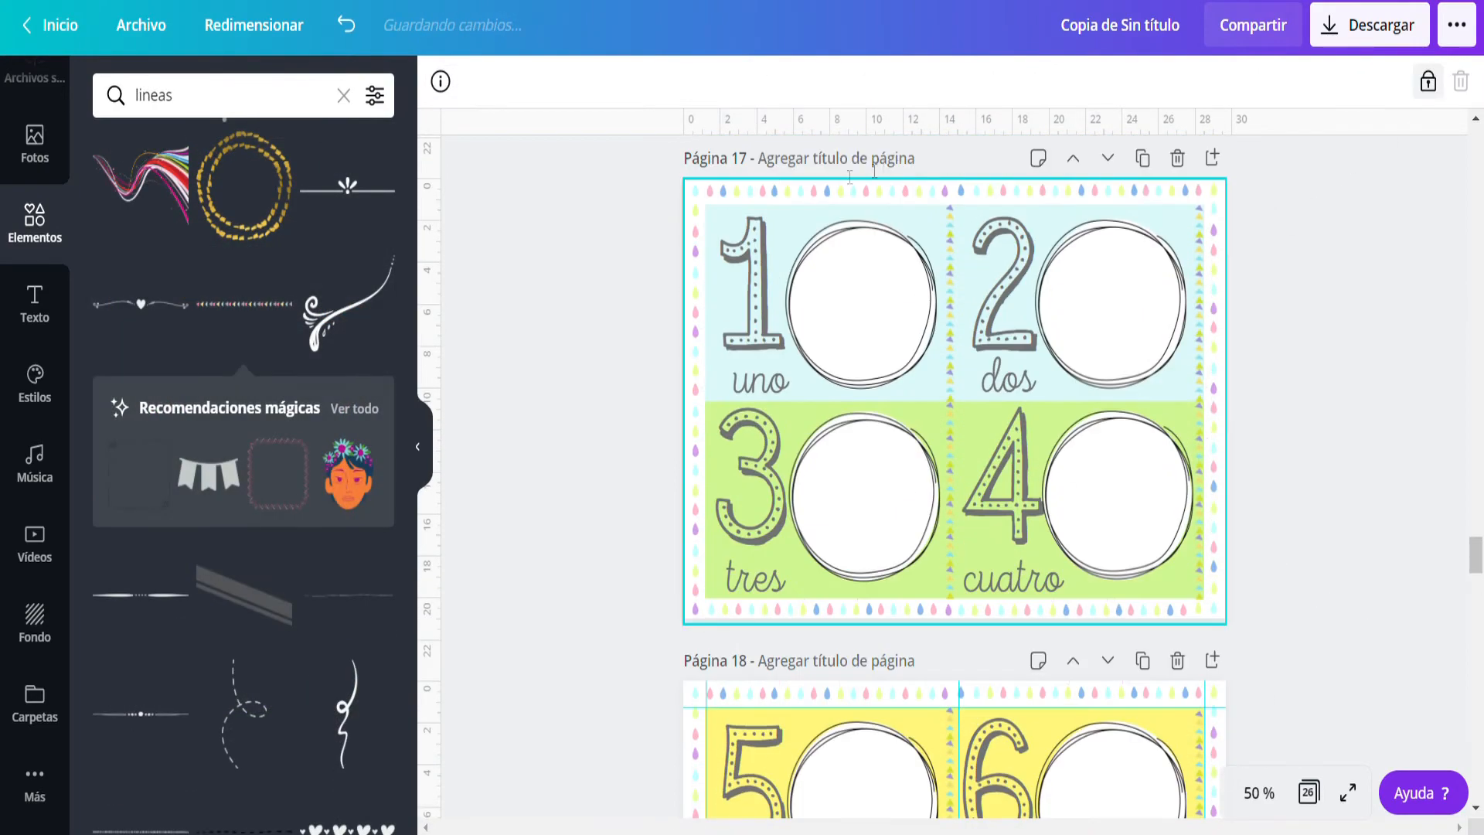
Select pages 14 to 17 together in the page overview and duplicate them.
left_click(1309, 791)
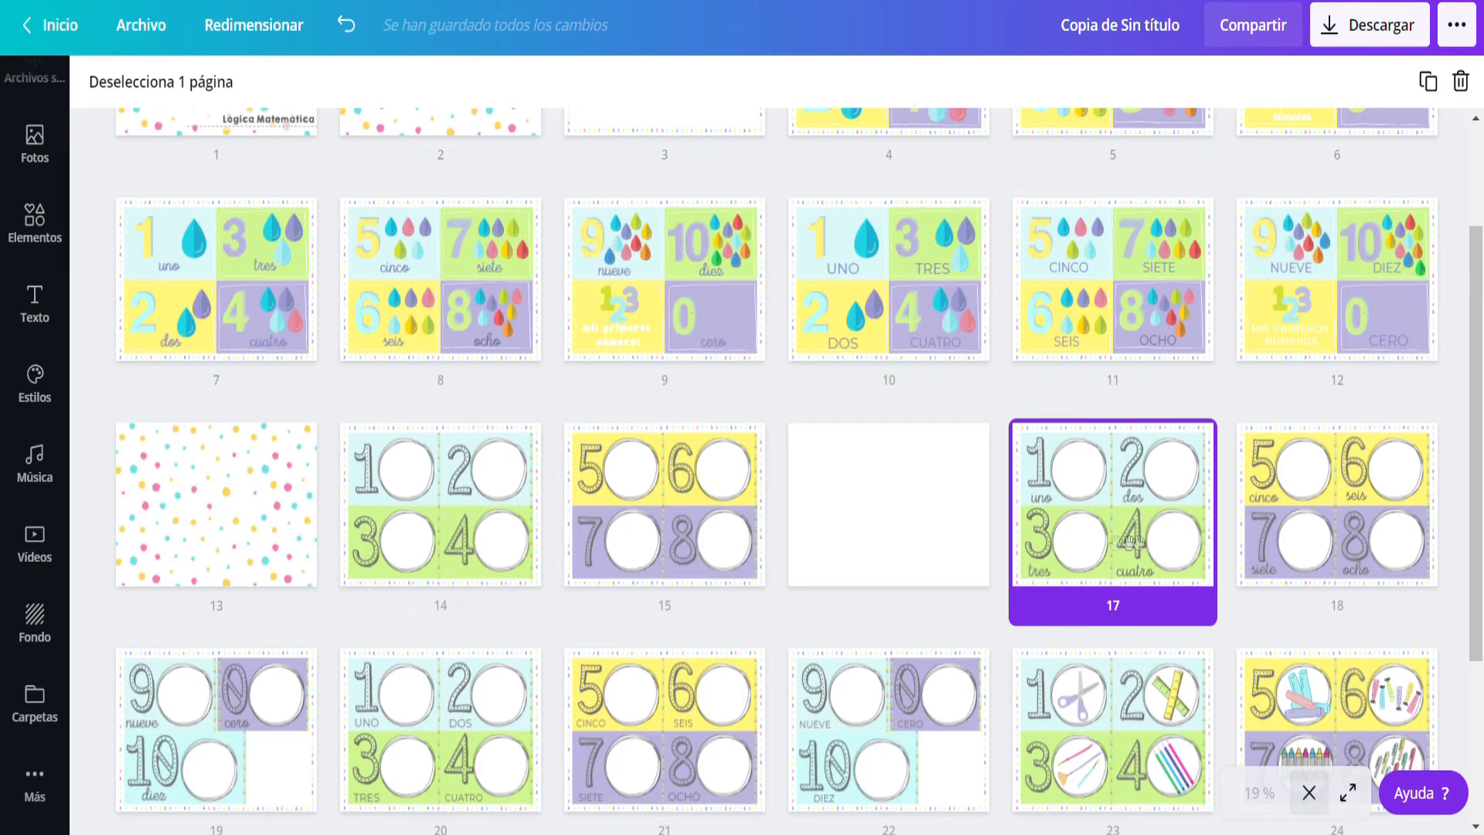
scroll(1197, 539, "down", 2)
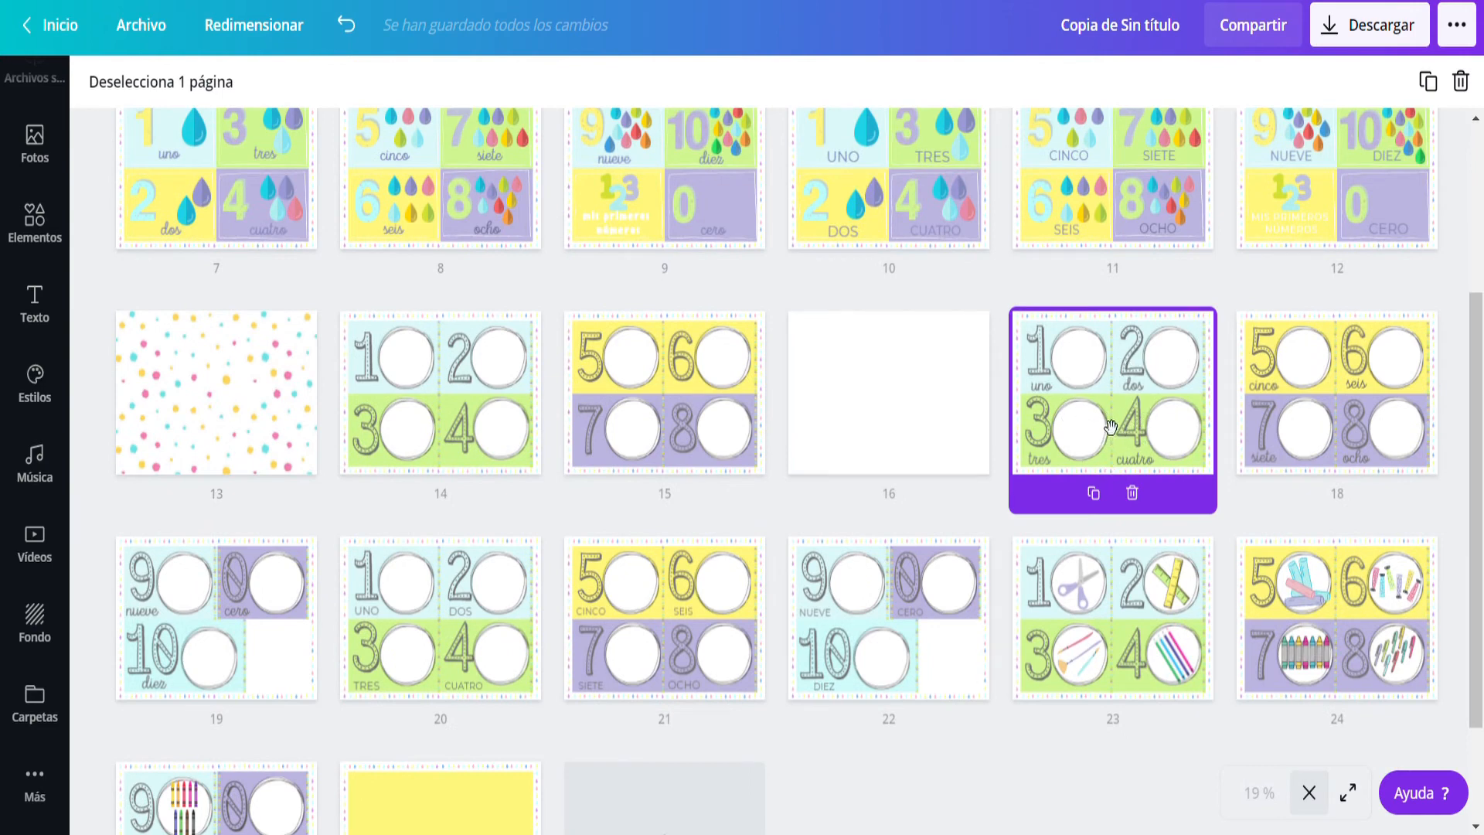
left_click(447, 425, "shift")
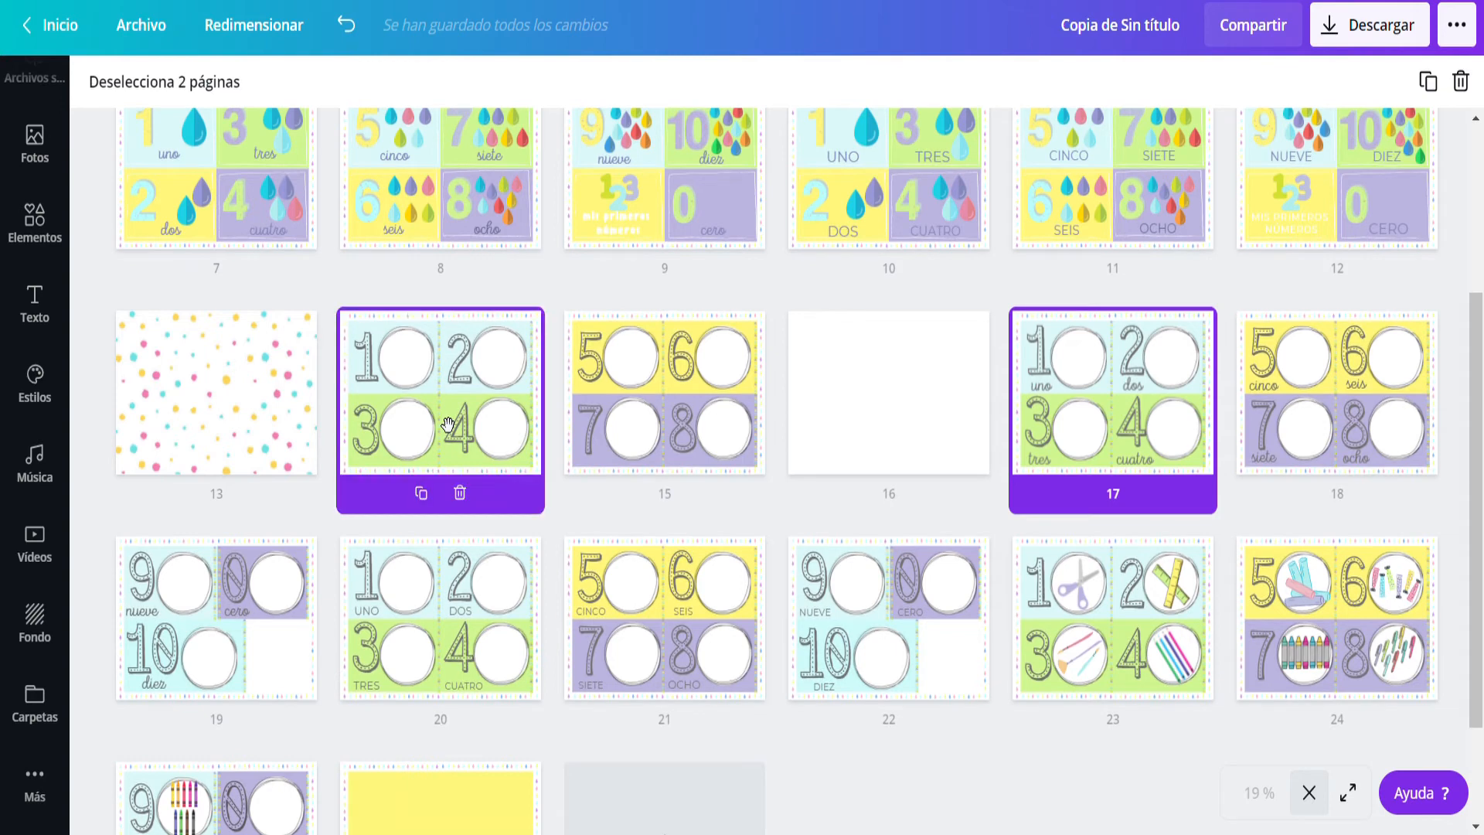
left_click(646, 417, "shift")
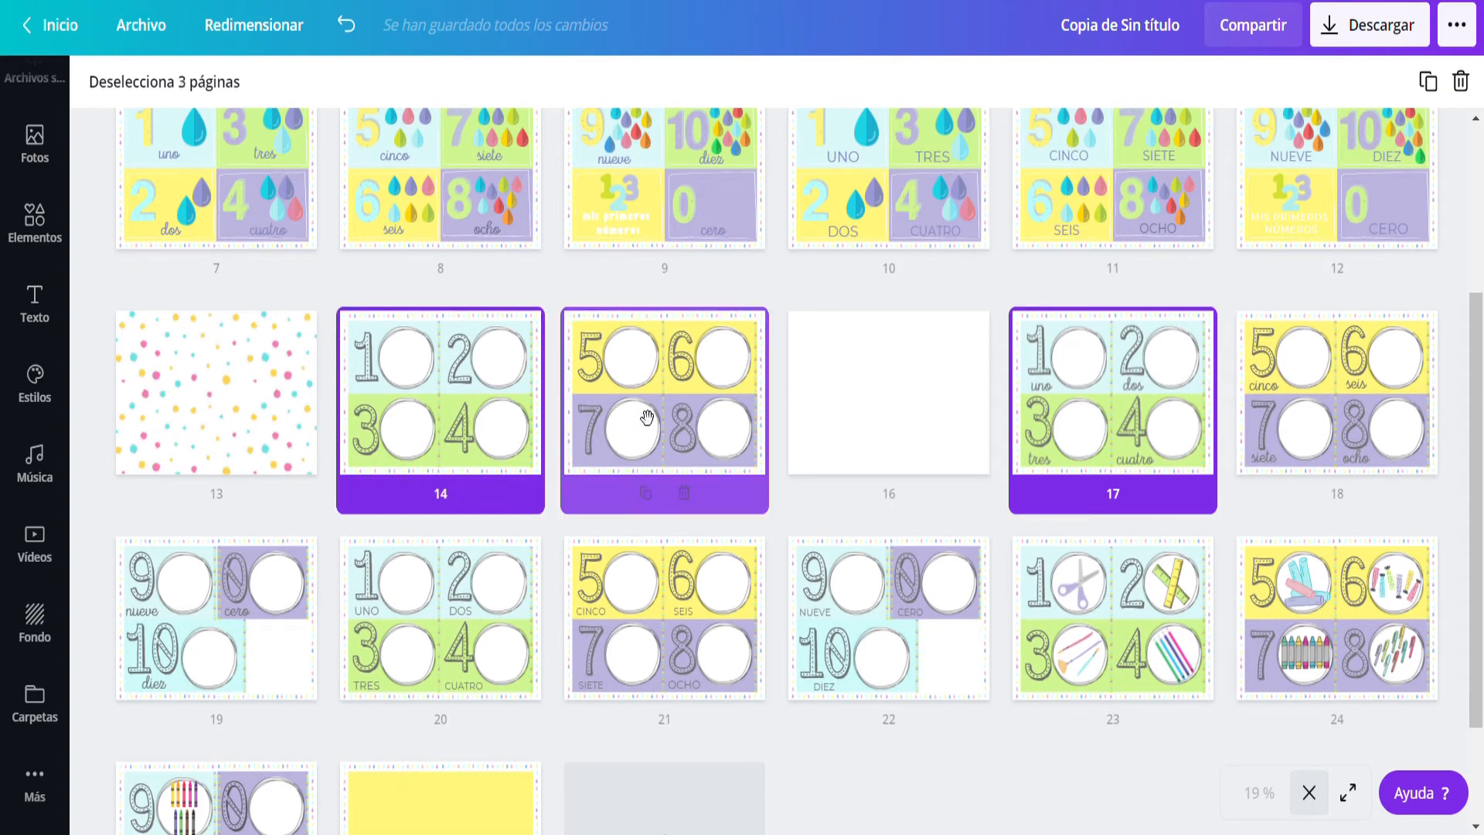
left_click(864, 420, "shift")
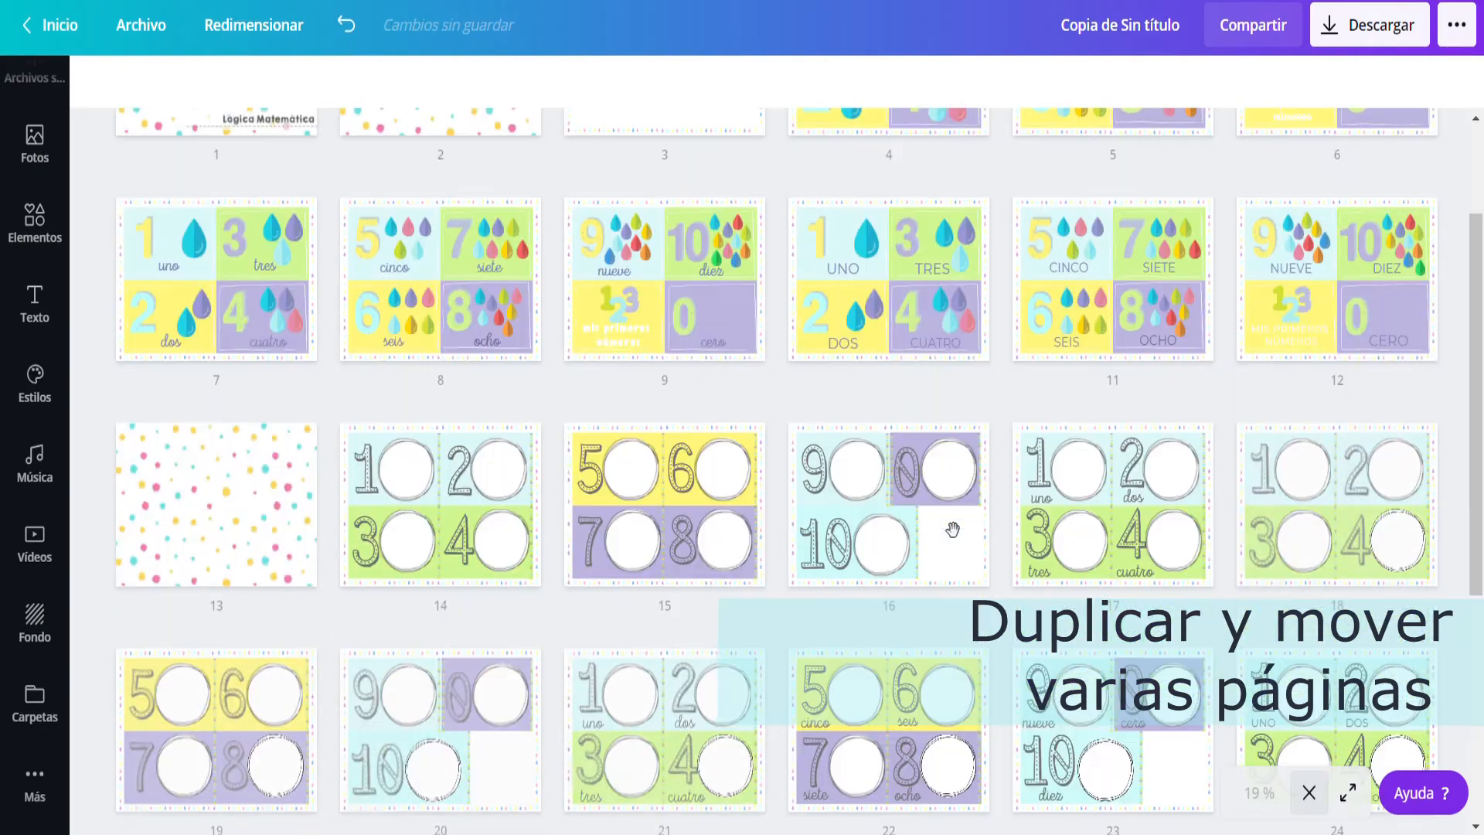
Select the three duplicated pages 18, 19 and 20 together and move them between pages 26 and 27.
scroll(949, 528, "down", 4)
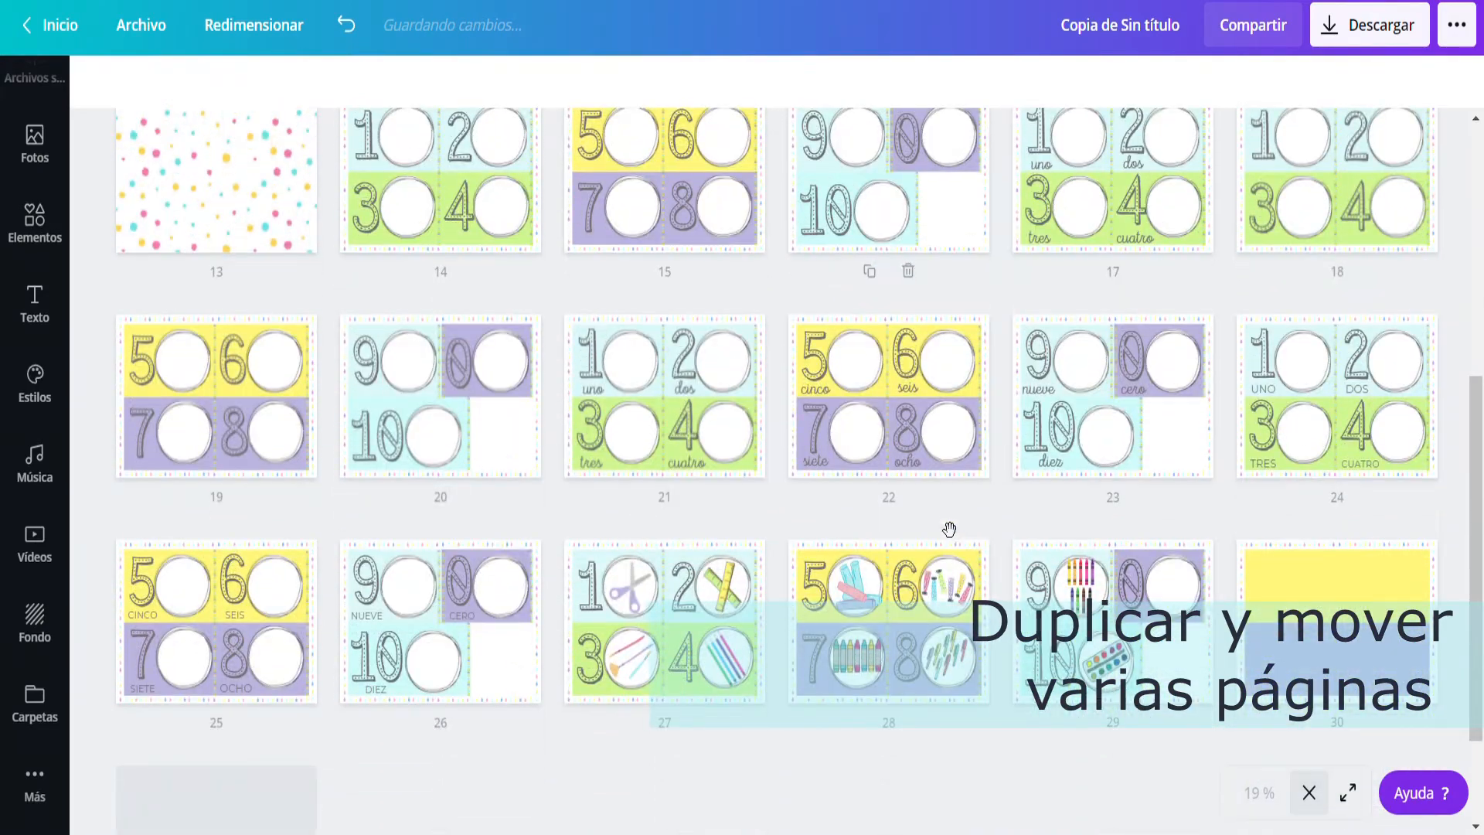
scroll(939, 521, "up", 2)
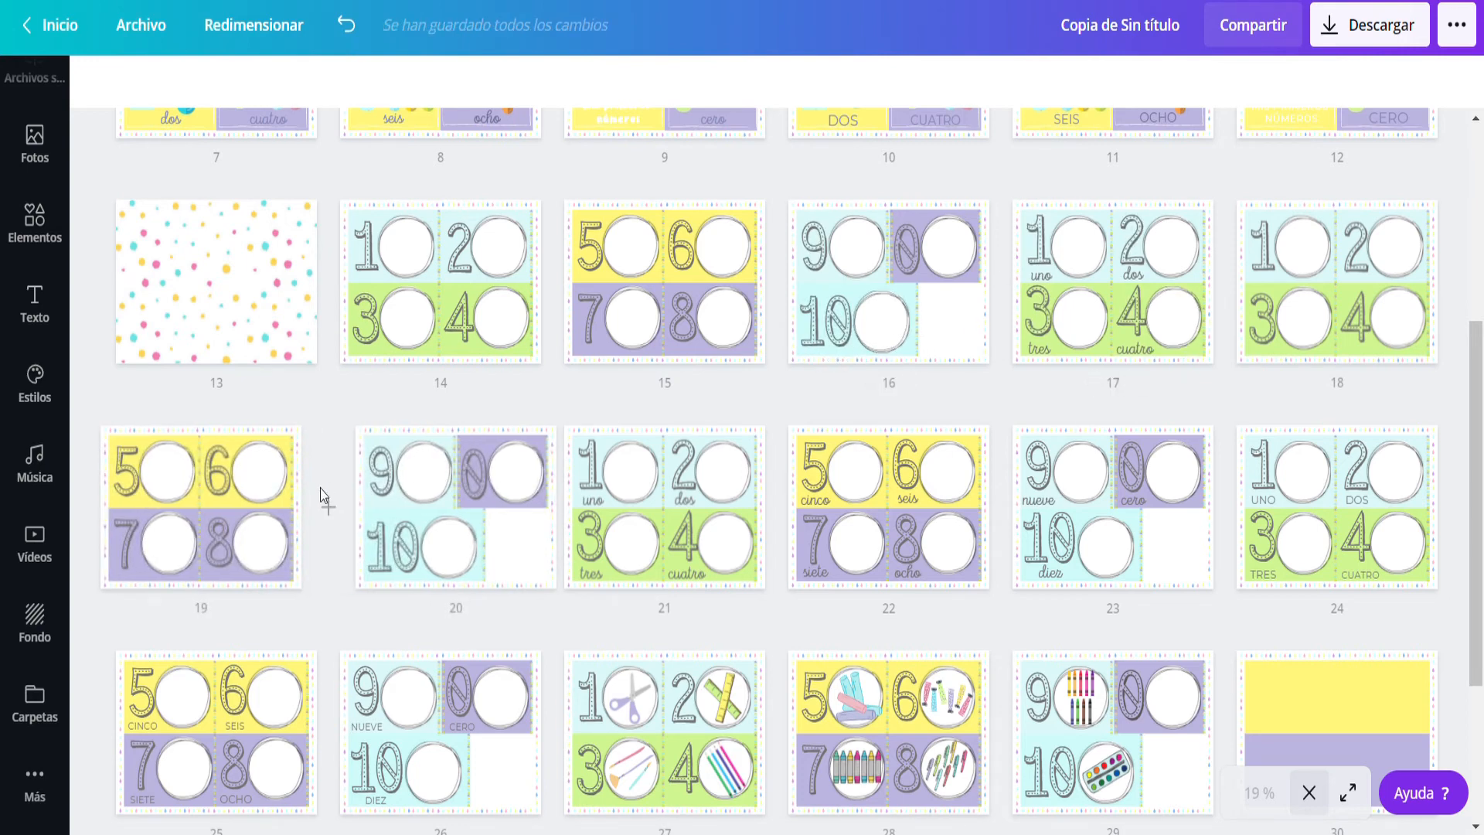
left_click(1331, 295)
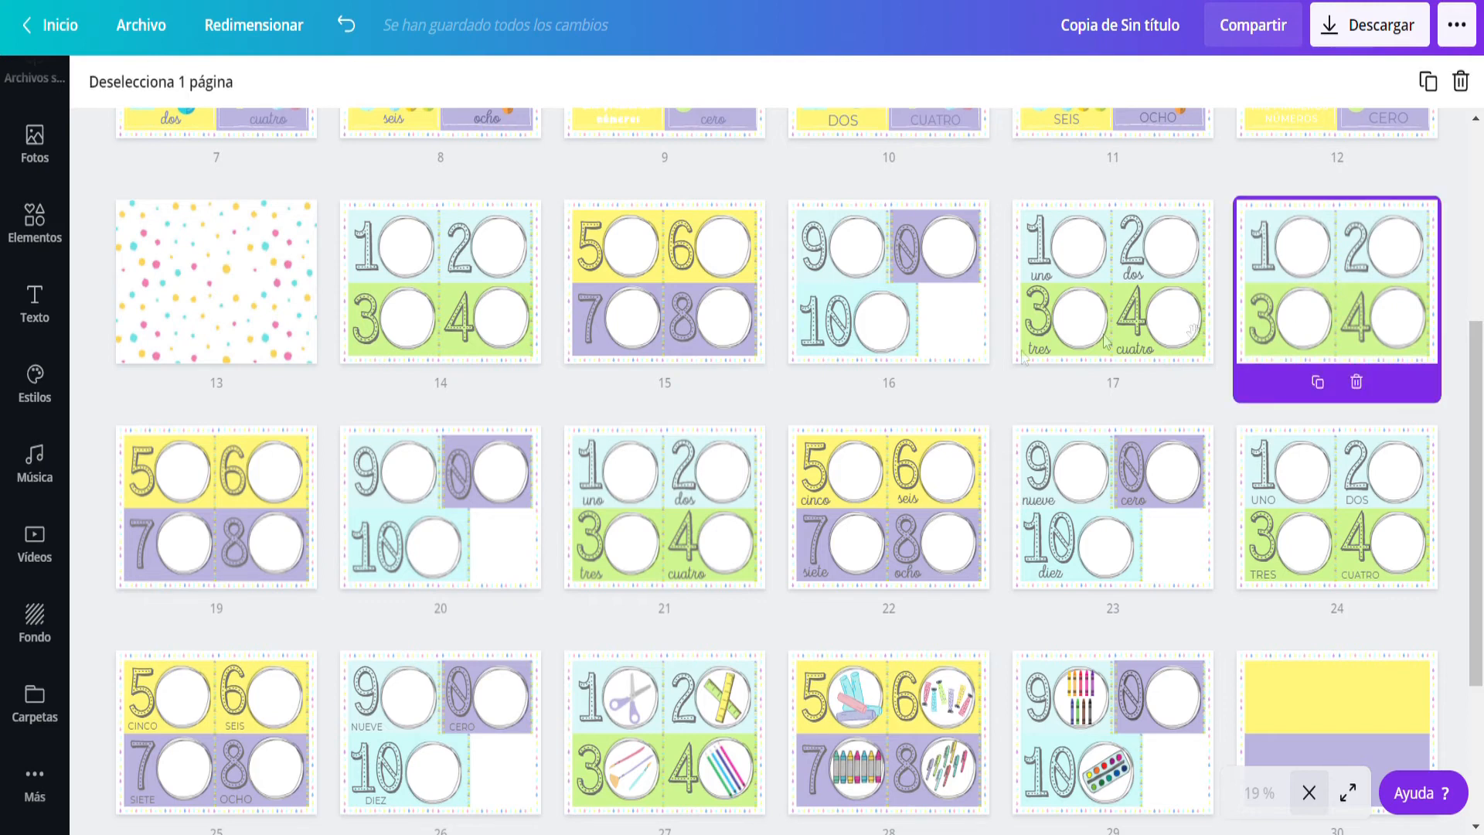
left_click(284, 529)
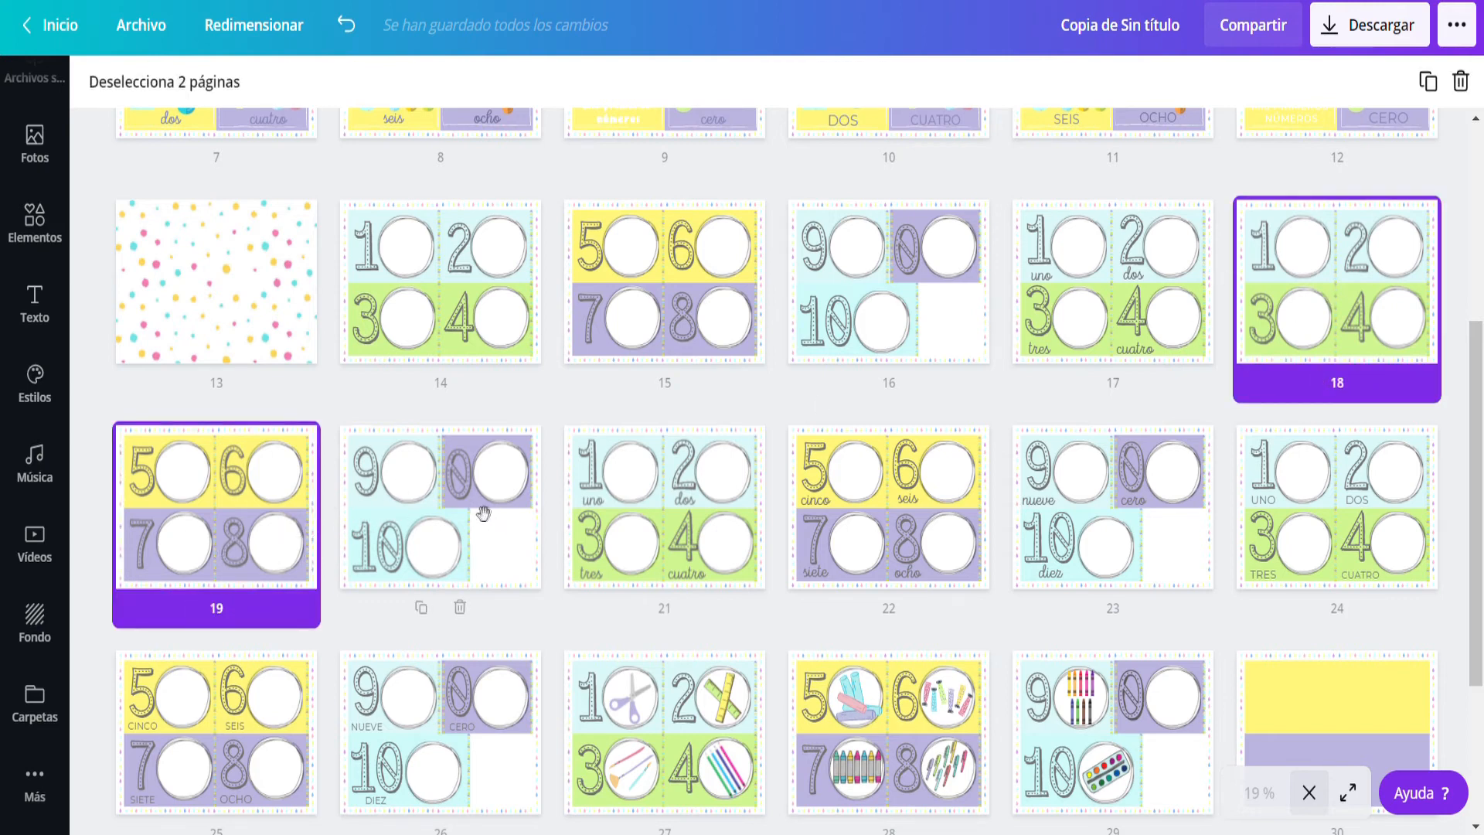
left_click(483, 512)
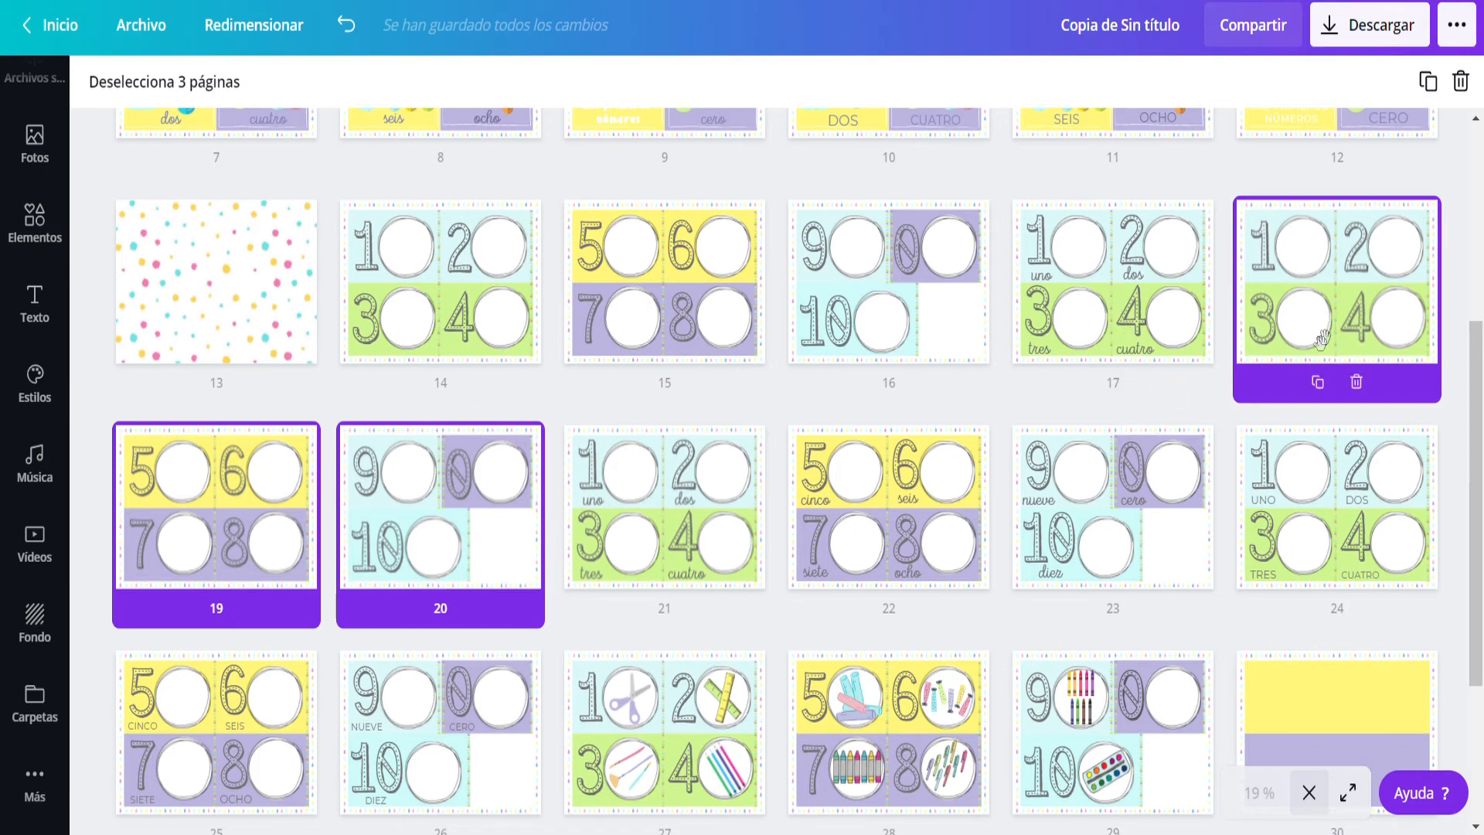
left_click_drag(1322, 339, 562, 740)
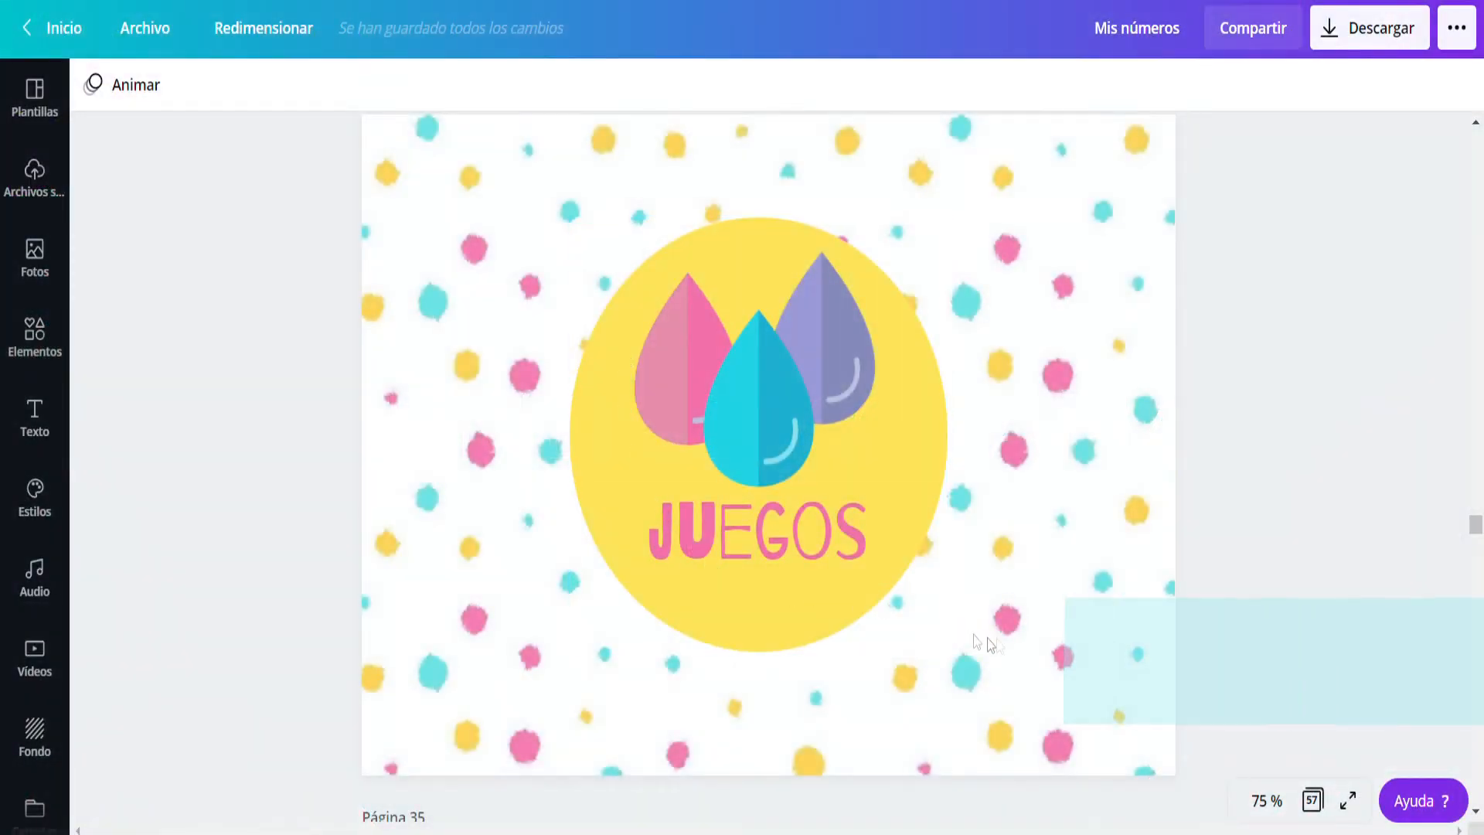
Place the green rectangle and its pale column panels in the lower half of page 35, under the row for number 1.
scroll(1090, 634, "down", 8)
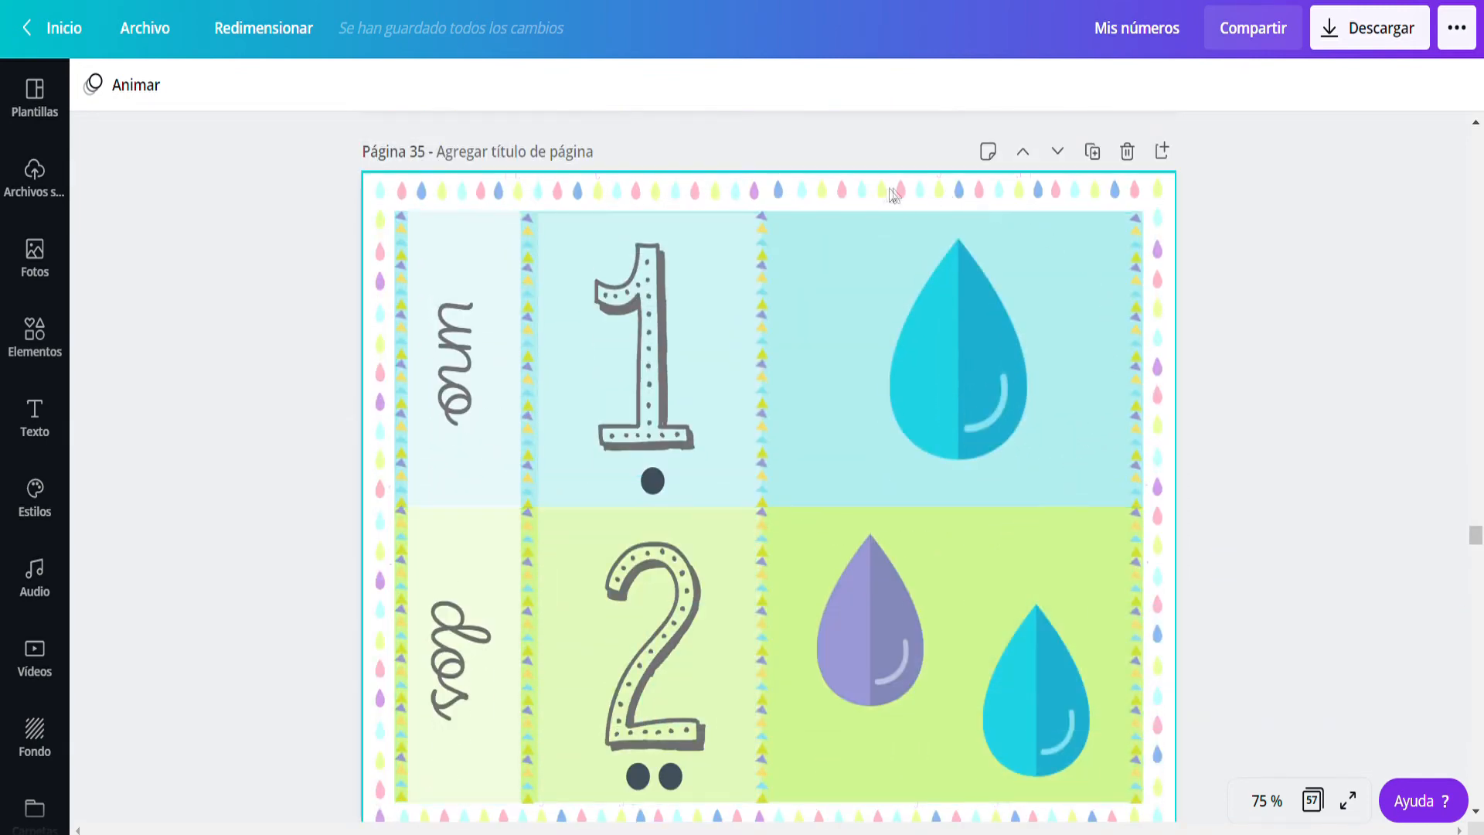
mouse_move(603, 647)
left_mouse_down()
mouse_move(506, 659)
mouse_move(603, 648)
left_mouse_up()
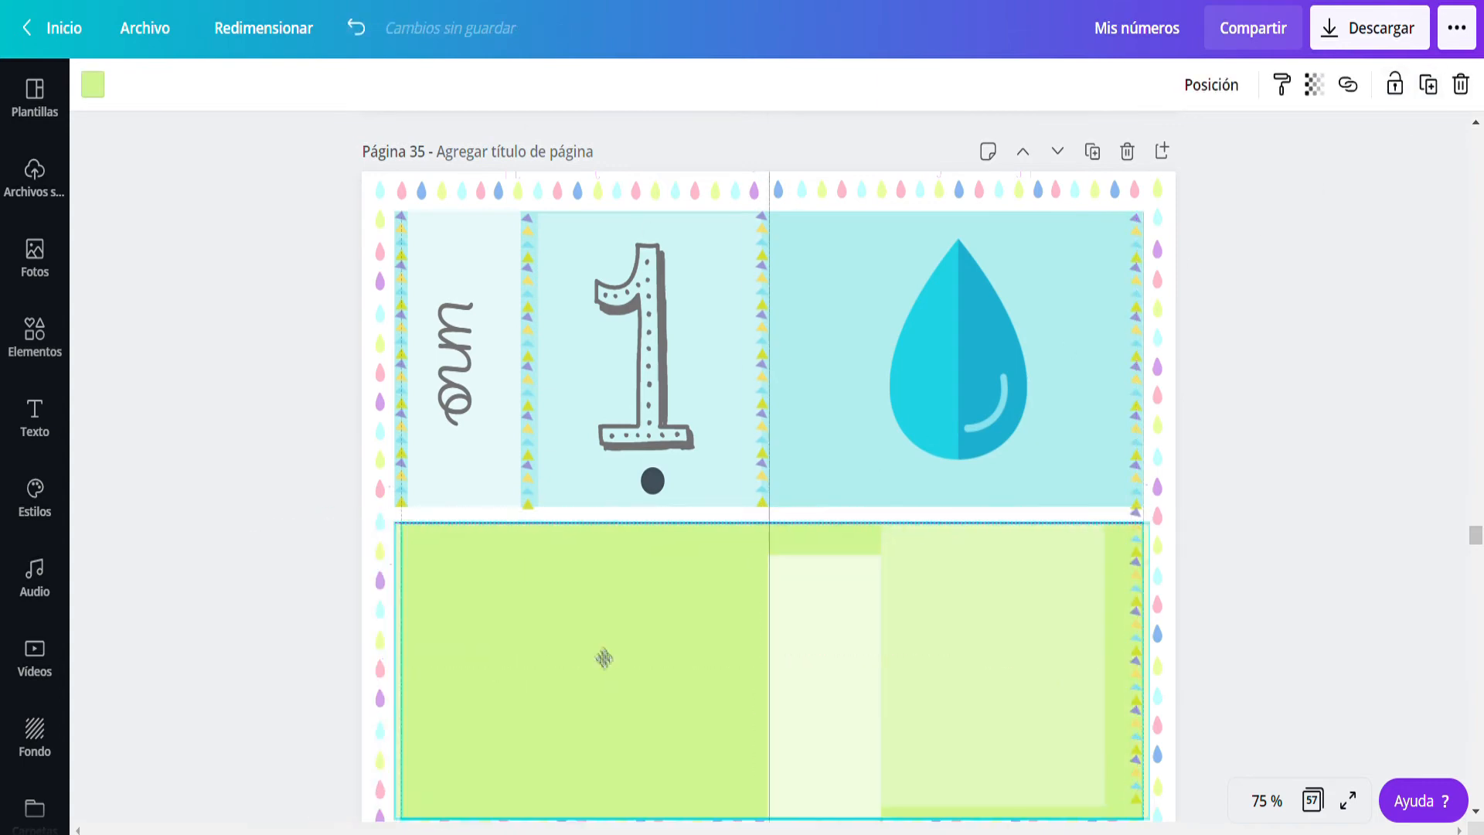
left_click_drag(806, 683, 653, 675)
left_click(812, 634)
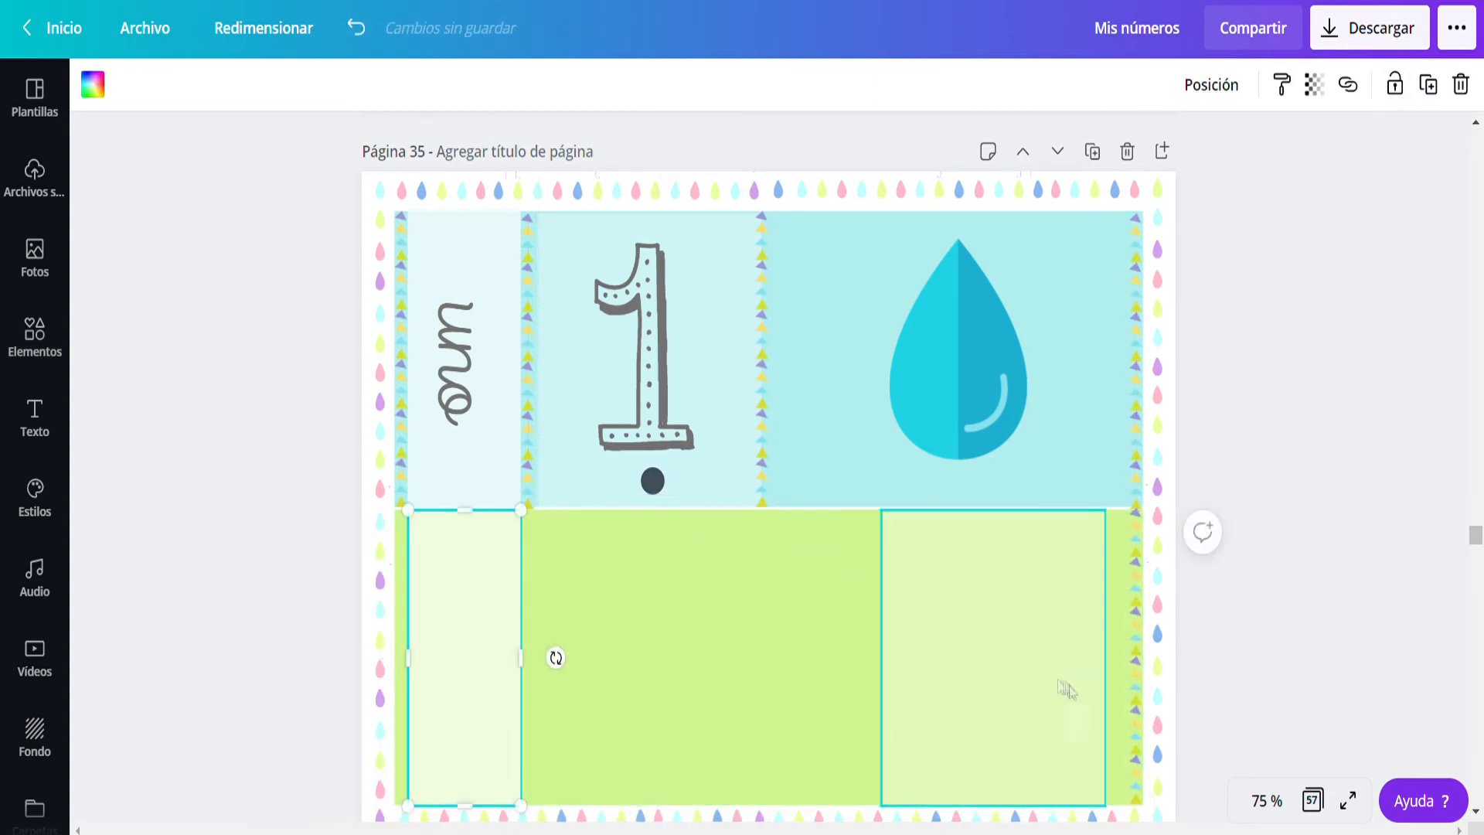
left_click(528, 482)
scroll(533, 485, "up", 5)
scroll(538, 489, "up", 10)
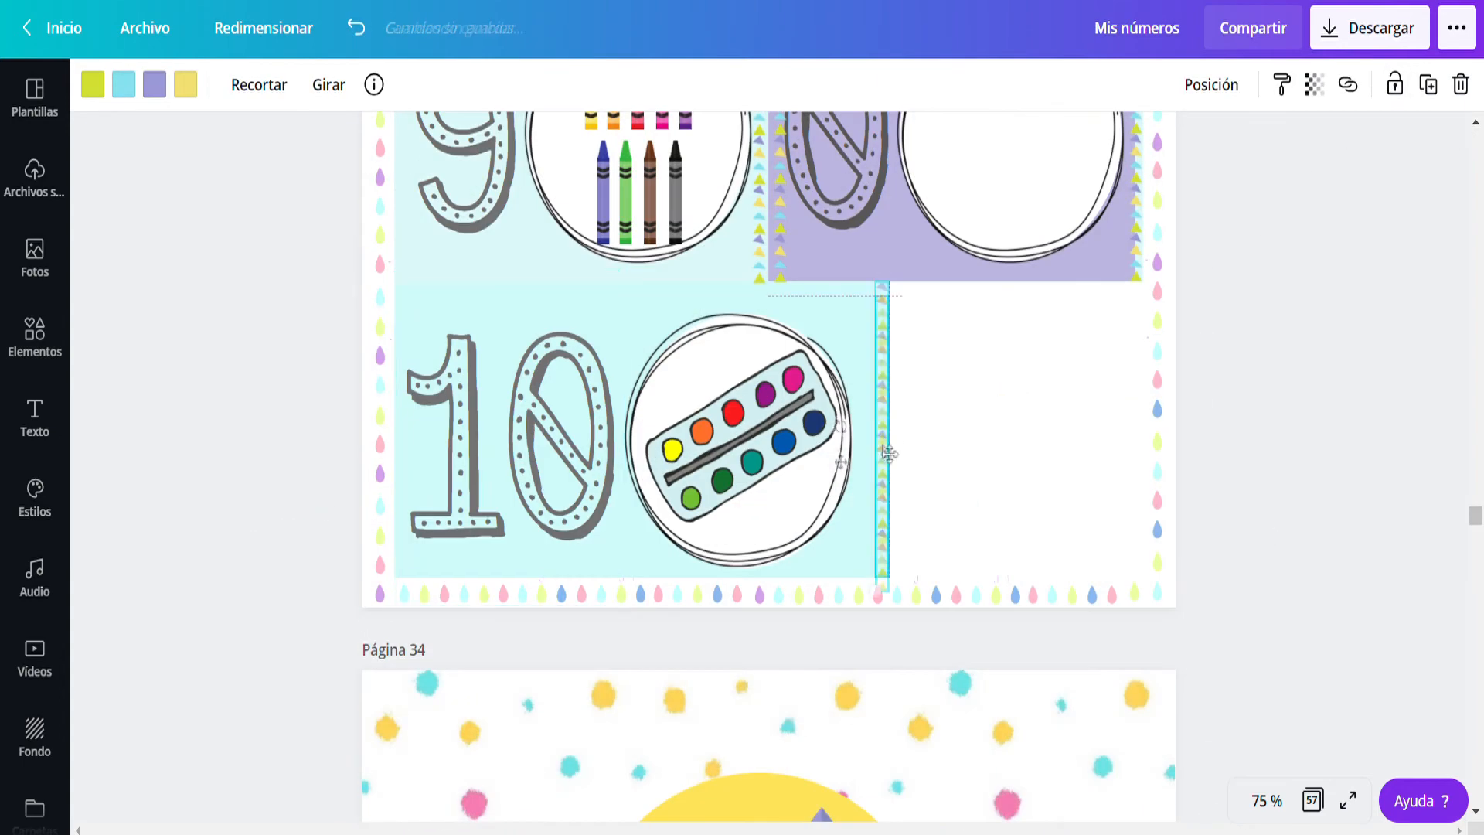
left_click(888, 454)
left_click(357, 28)
Duplicate the triangle strip from the blue row, align three copies with the green row's column edges and crop the one beside the picture area.
scroll(576, 155, "down", 20)
scroll(542, 224, "up", 3)
left_click(530, 233)
left_click(1429, 85)
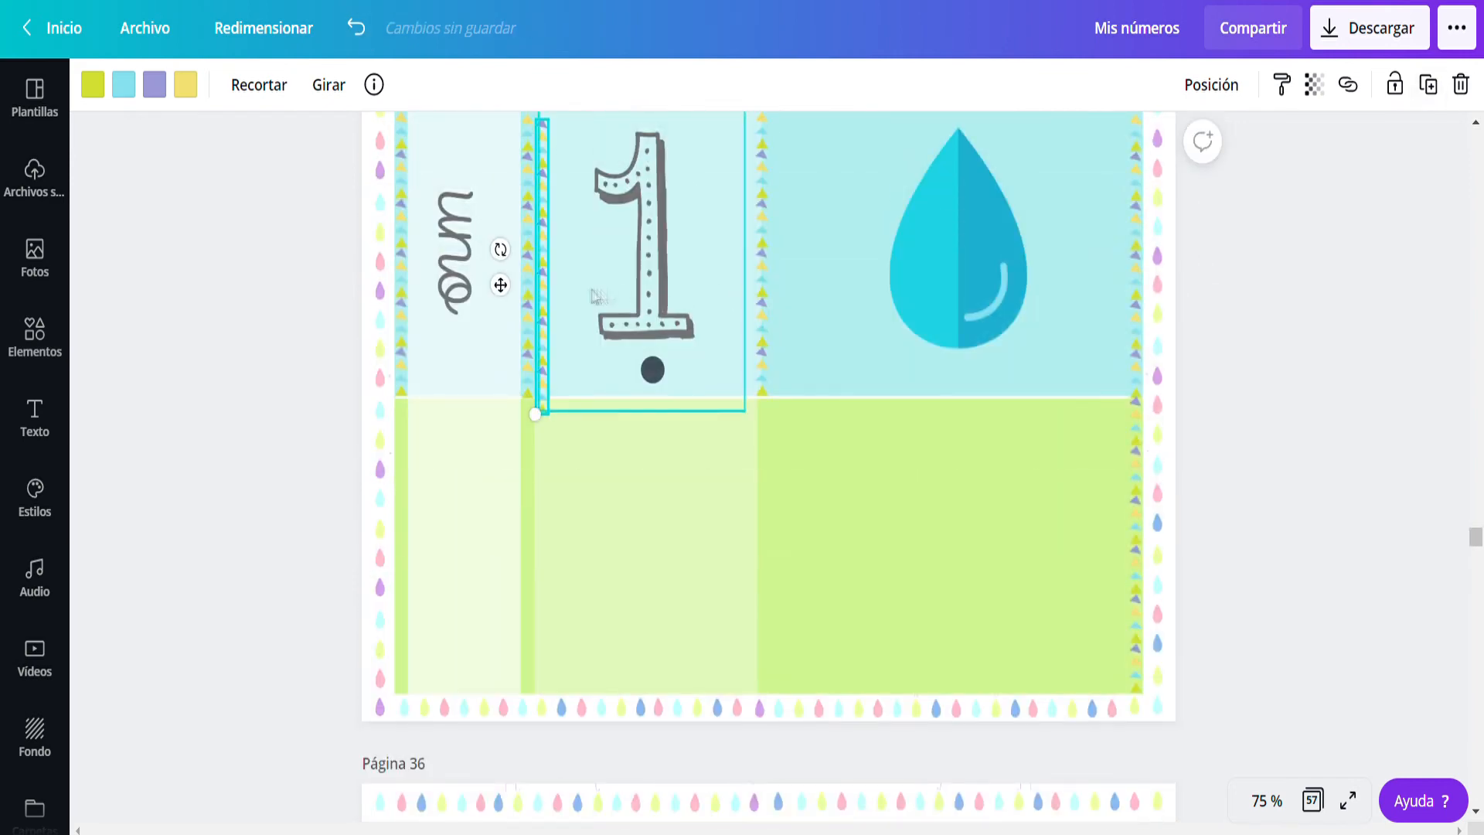
left_click(1430, 86)
left_click(1434, 88)
left_click_drag(572, 405, 534, 672)
left_click_drag(547, 376, 776, 667)
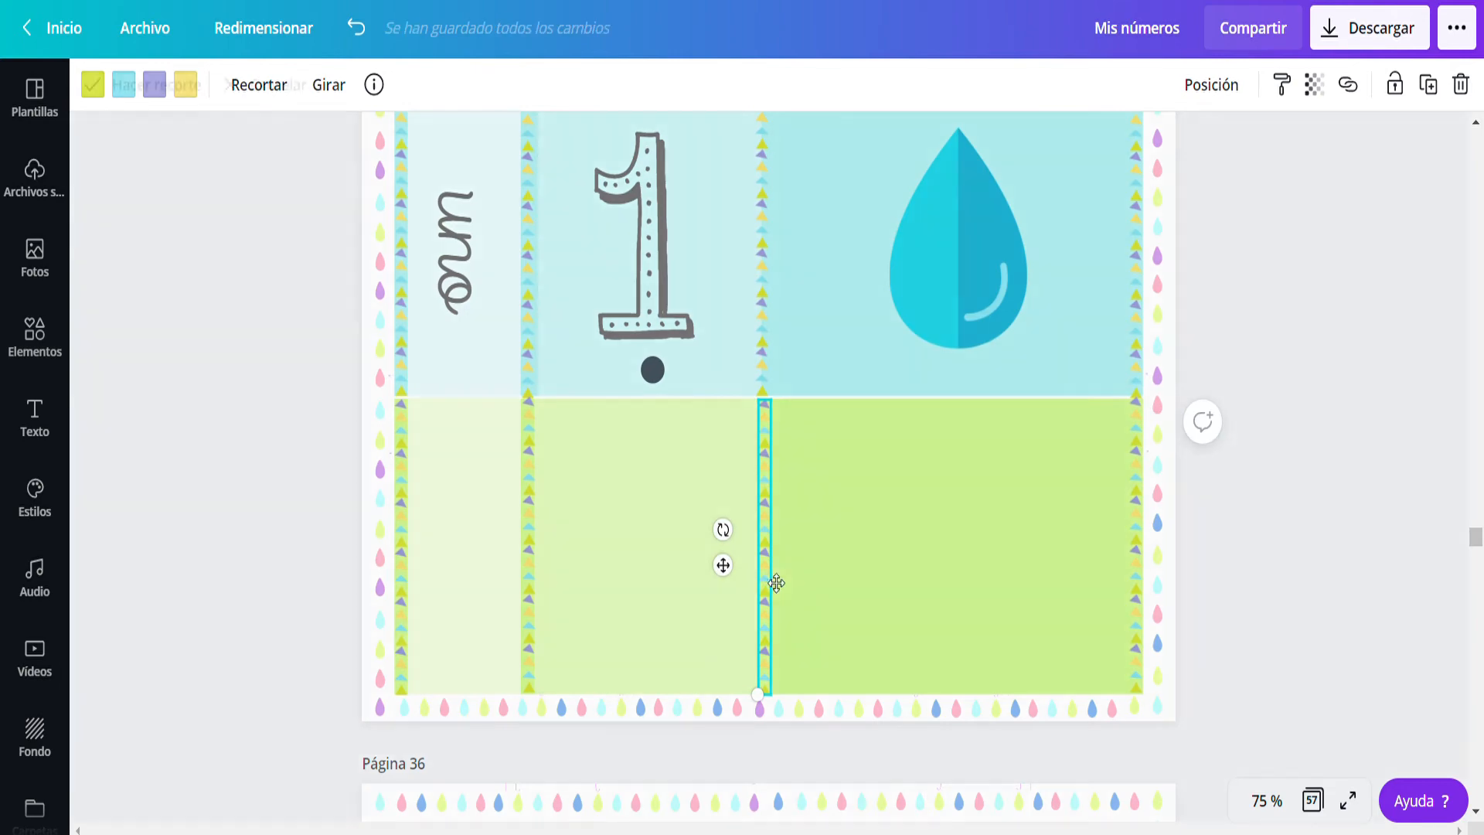
double_click(776, 583)
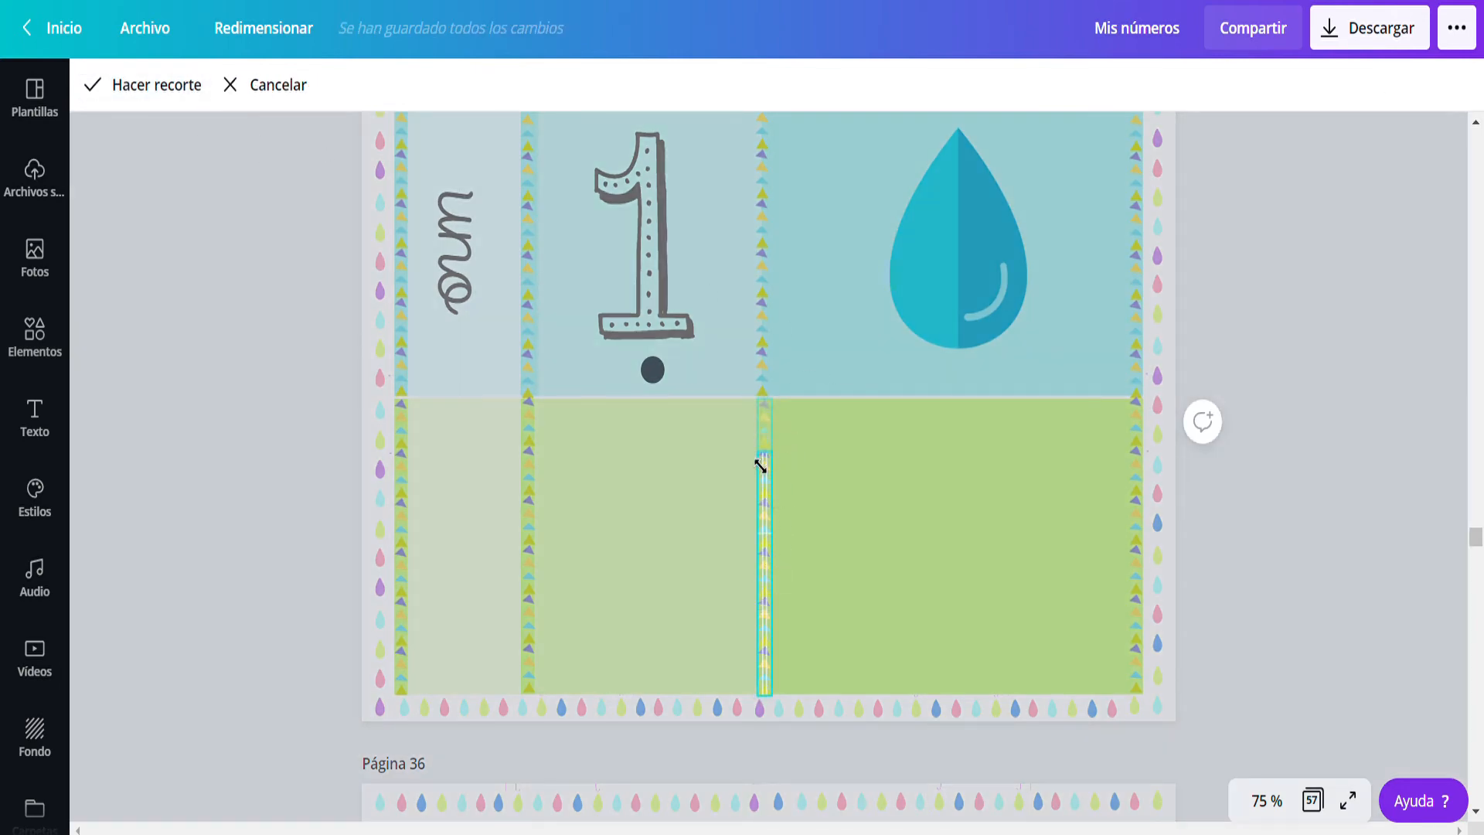
left_click(143, 85)
Copy the number 1 into the middle column of the green row and change the copy to 2.
left_click(657, 241)
right_click(657, 241)
left_click(702, 273)
right_click(690, 508)
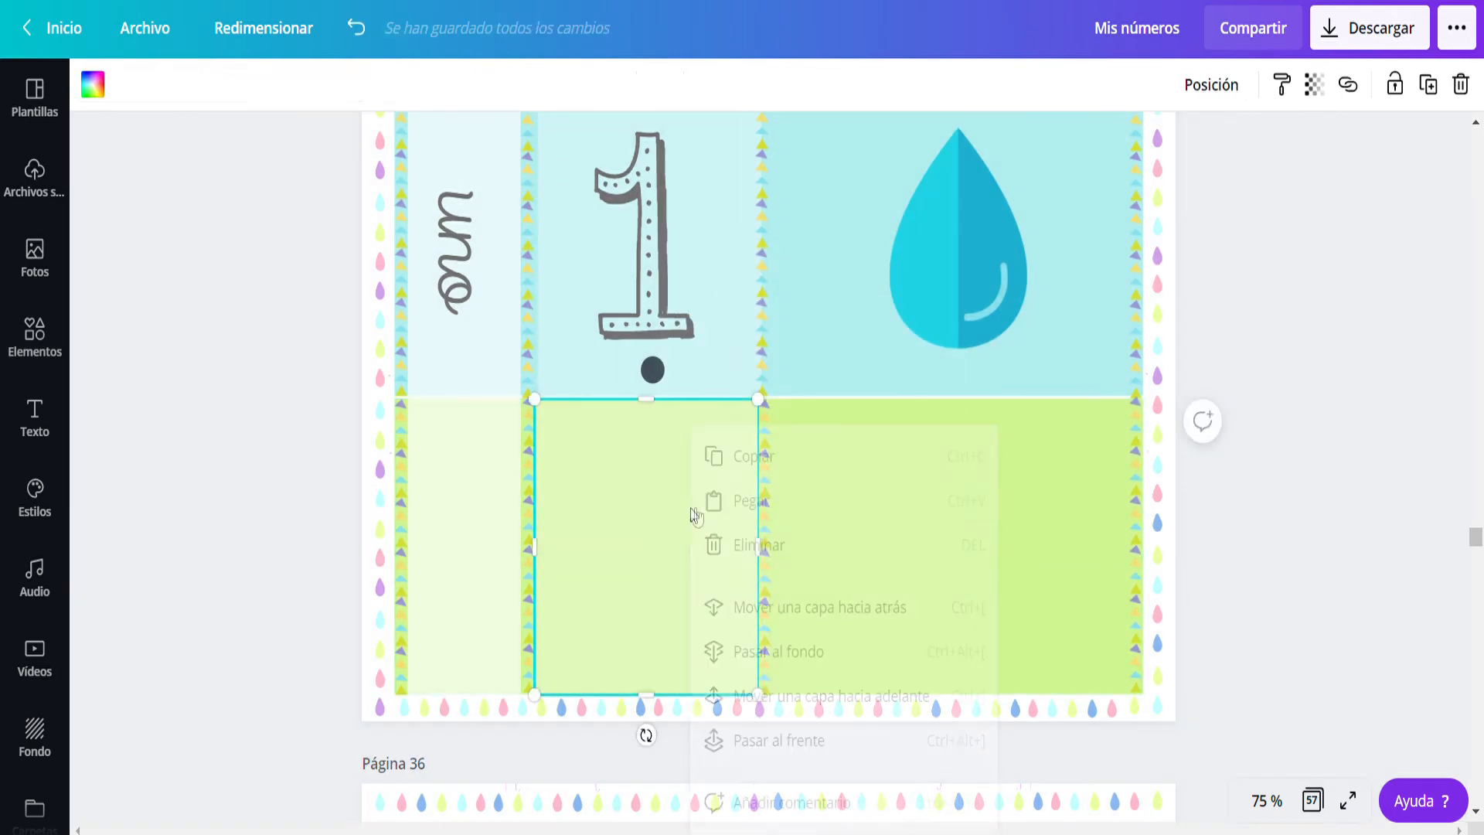
left_click(720, 501)
left_click_drag(656, 313, 654, 594)
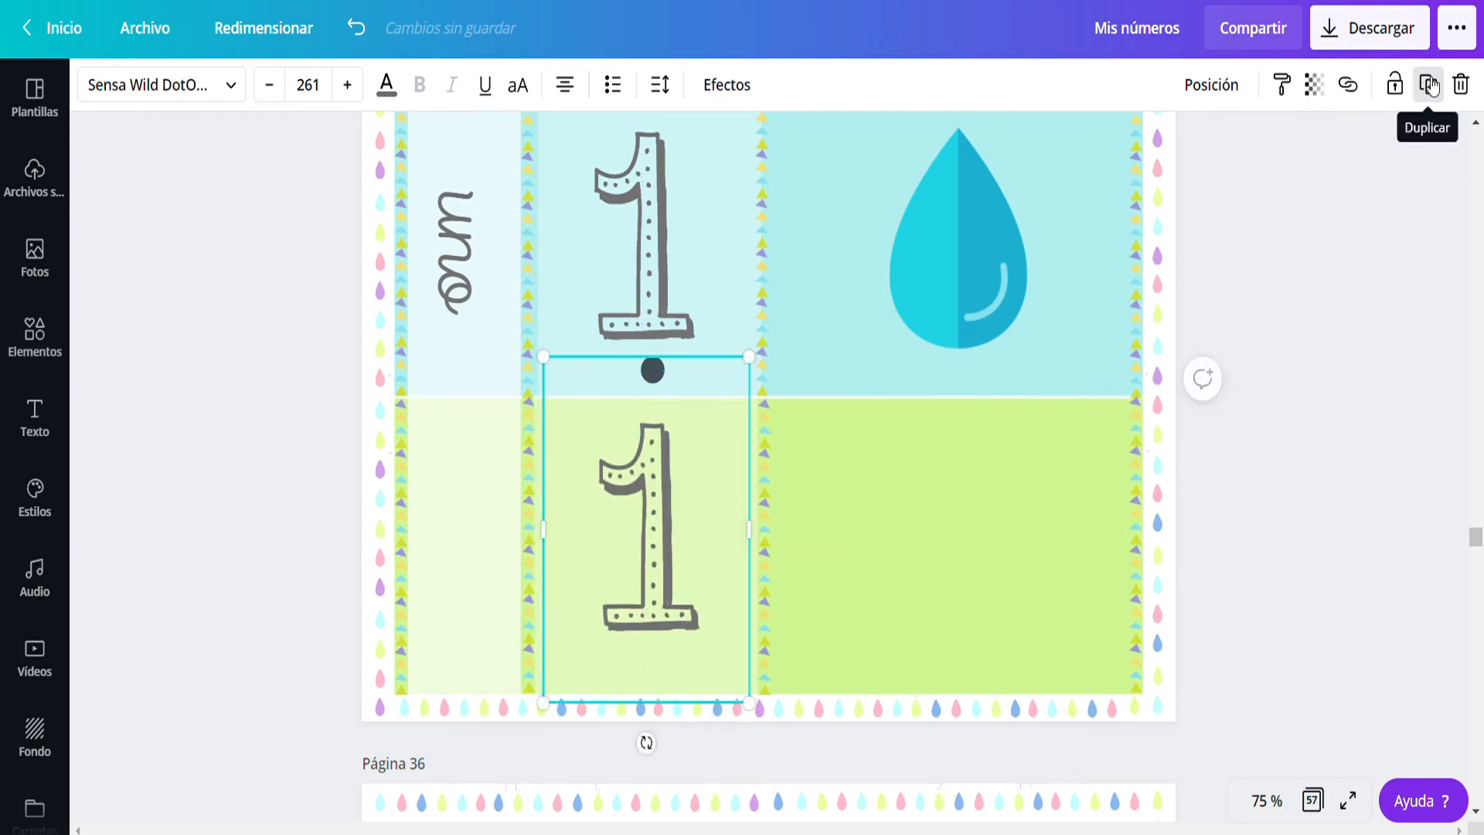
double_click(736, 572)
type("2")
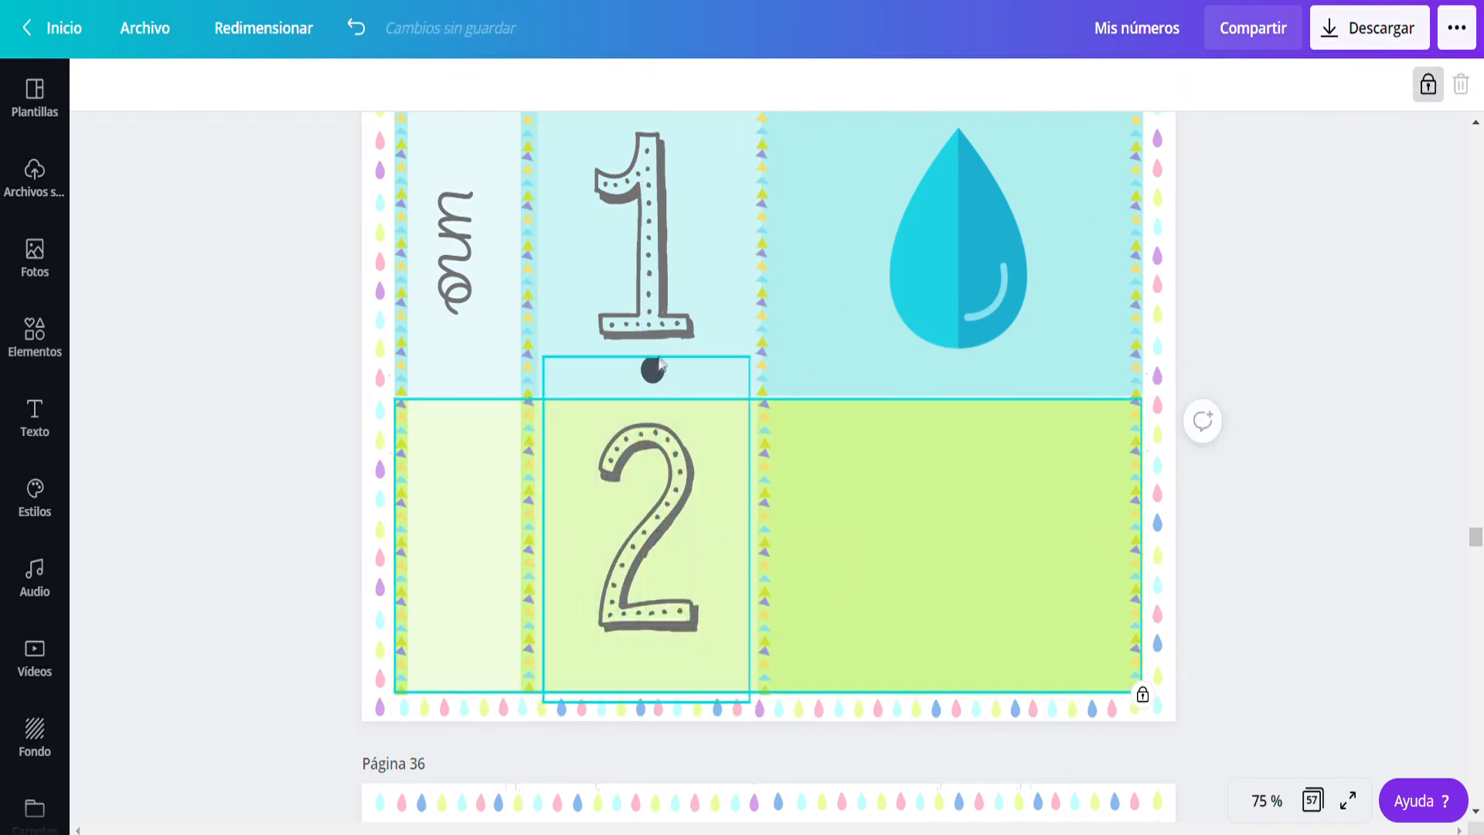
Duplicate the dot under the 1 twice and place the copies side by side under the 2.
left_click(1211, 85)
left_click(906, 161)
left_click(653, 373)
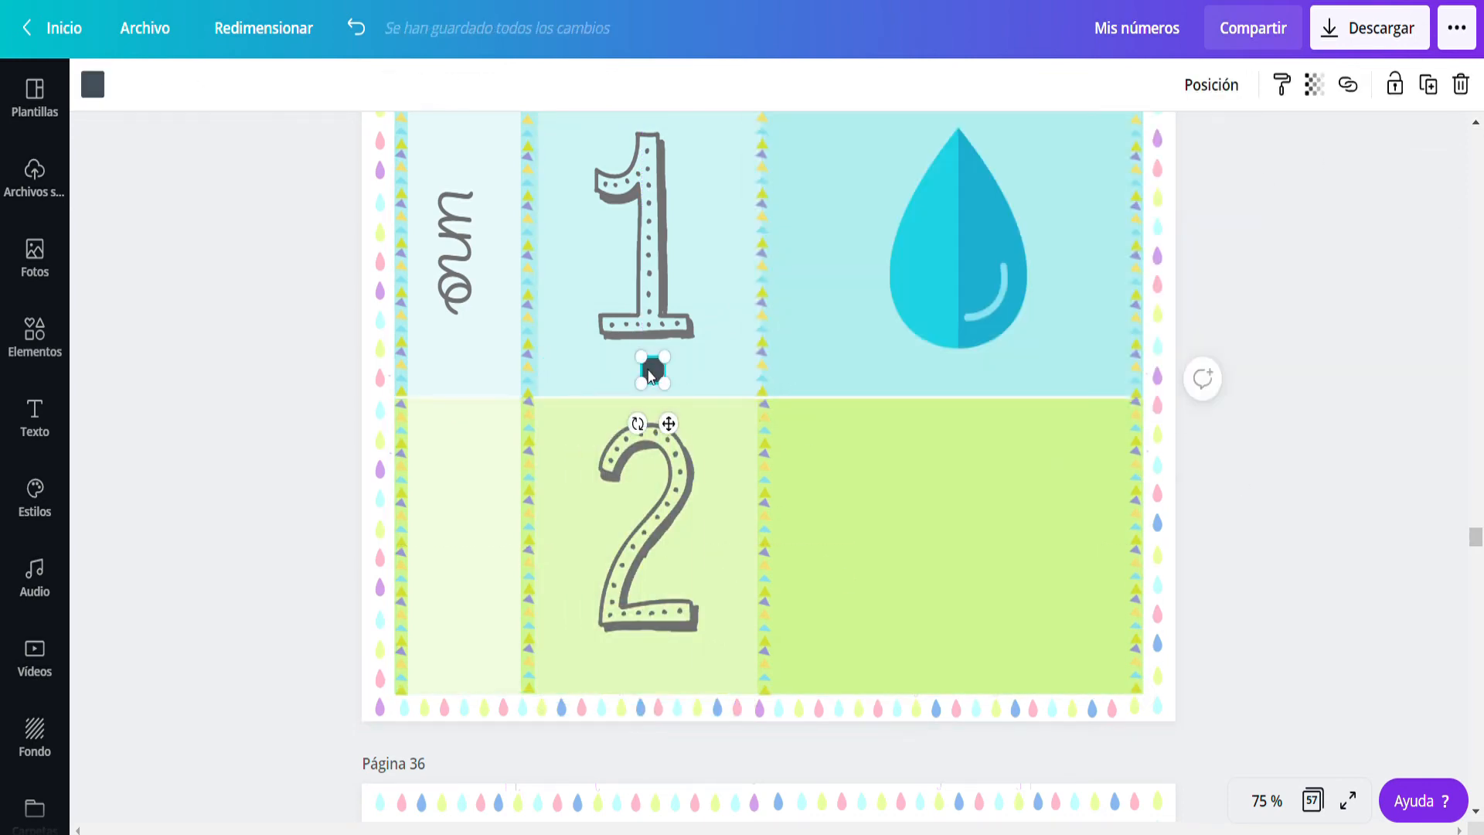
left_click(1430, 84)
left_click(1430, 84)
left_click_drag(687, 407, 652, 688)
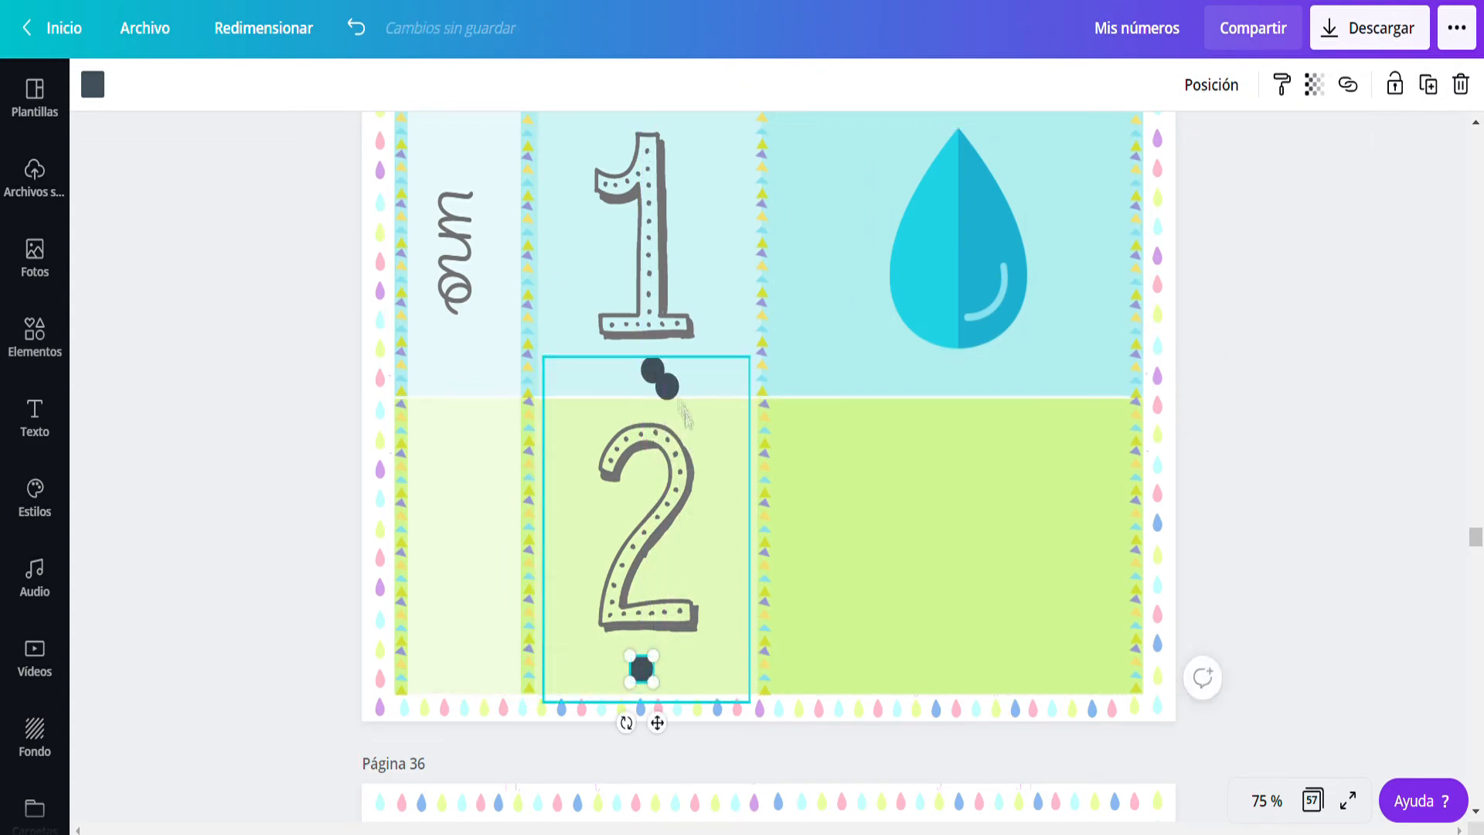
left_click_drag(668, 387, 635, 680)
key("ctrl+z")
left_click_drag(686, 679, 682, 678)
Duplicate the vertical word "uno" into the green row's narrow column and change the copy to "dos".
left_click(460, 256)
left_click(1430, 84)
left_click_drag(464, 259, 371, 558)
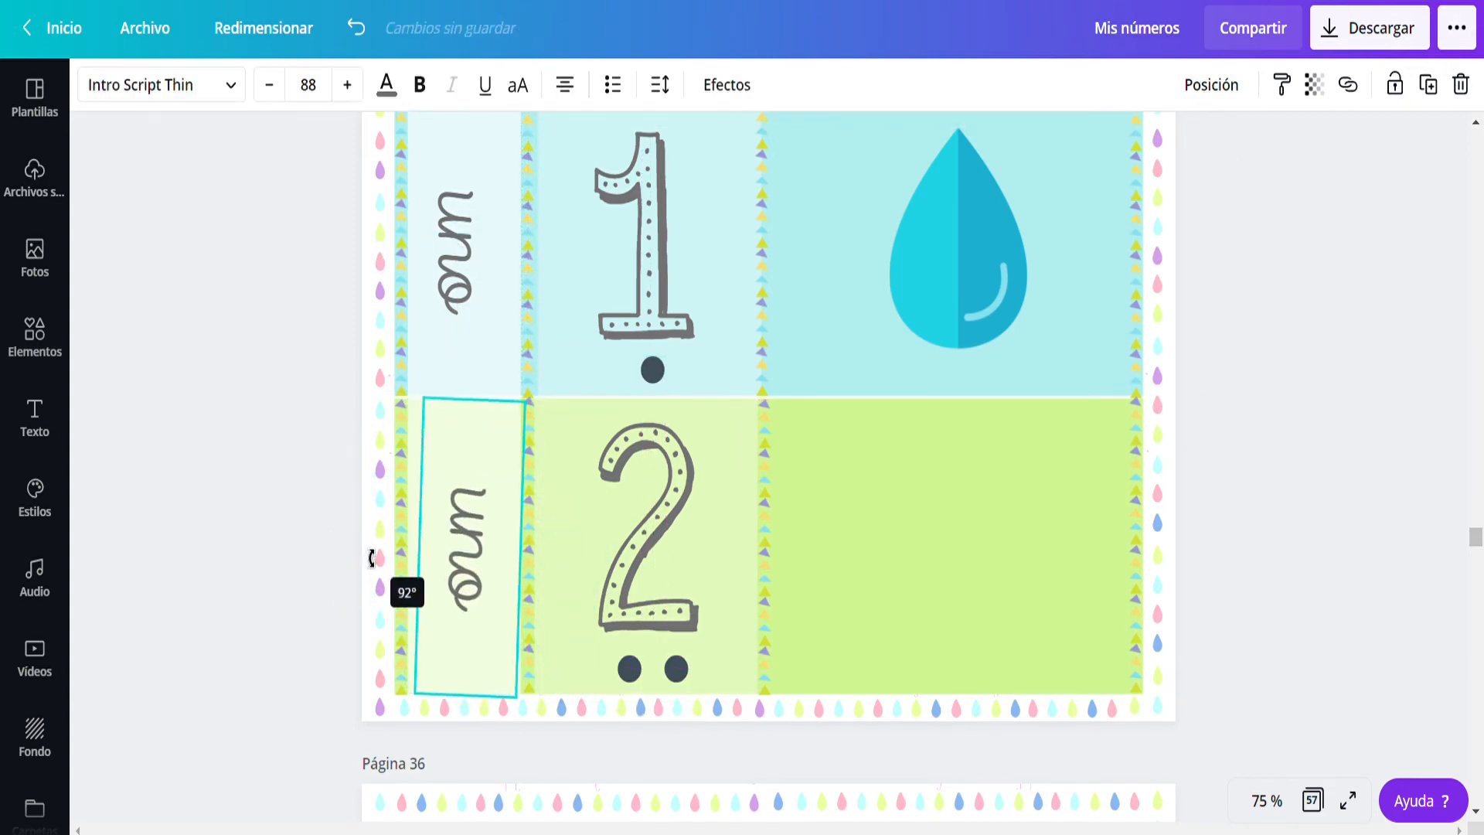
double_click(465, 550)
type("dos")
Check which fonts are used for the word "dos" and the number 2.
left_click(231, 93)
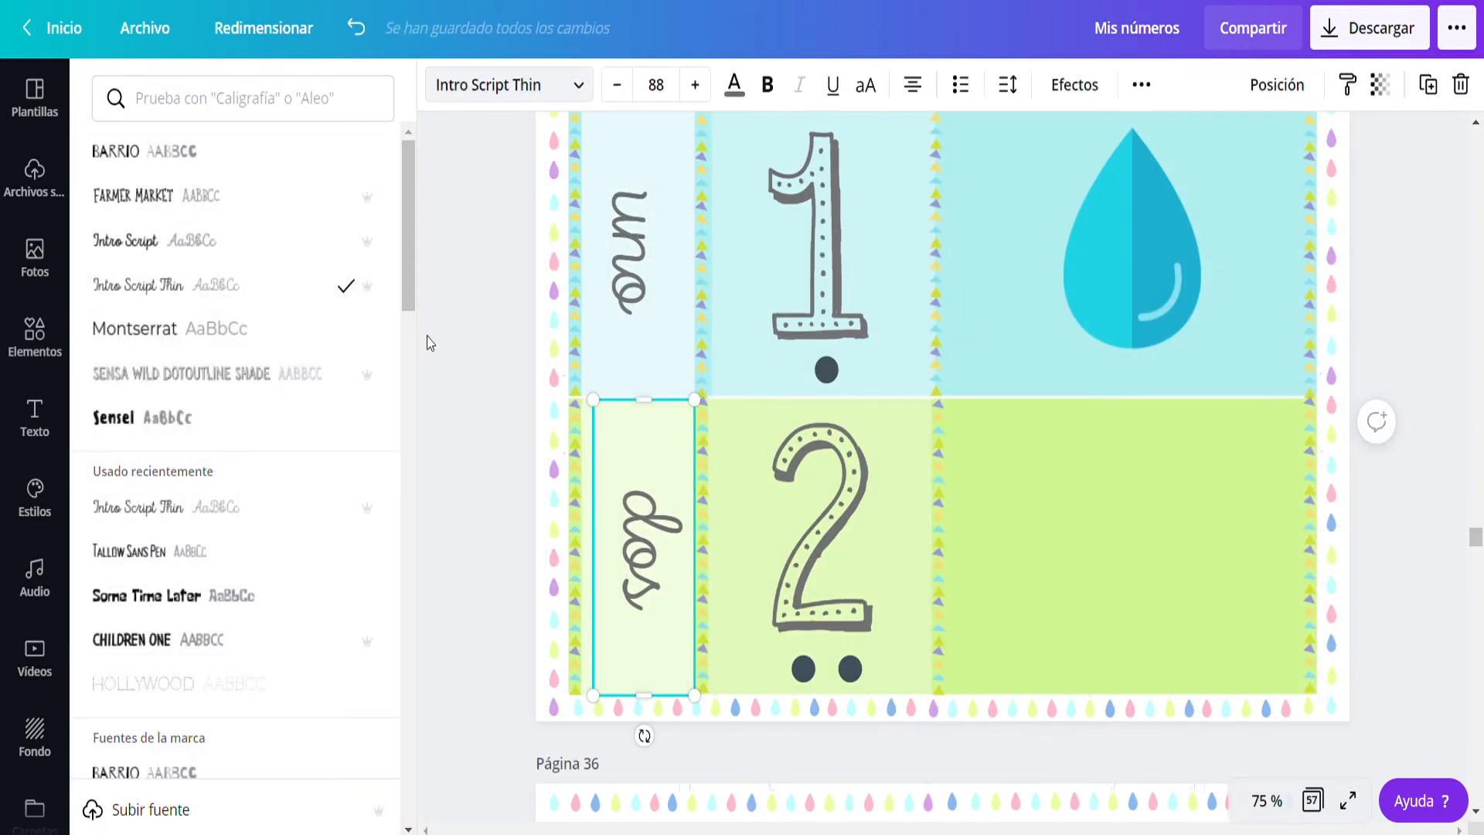
left_click(448, 332)
left_click(662, 529)
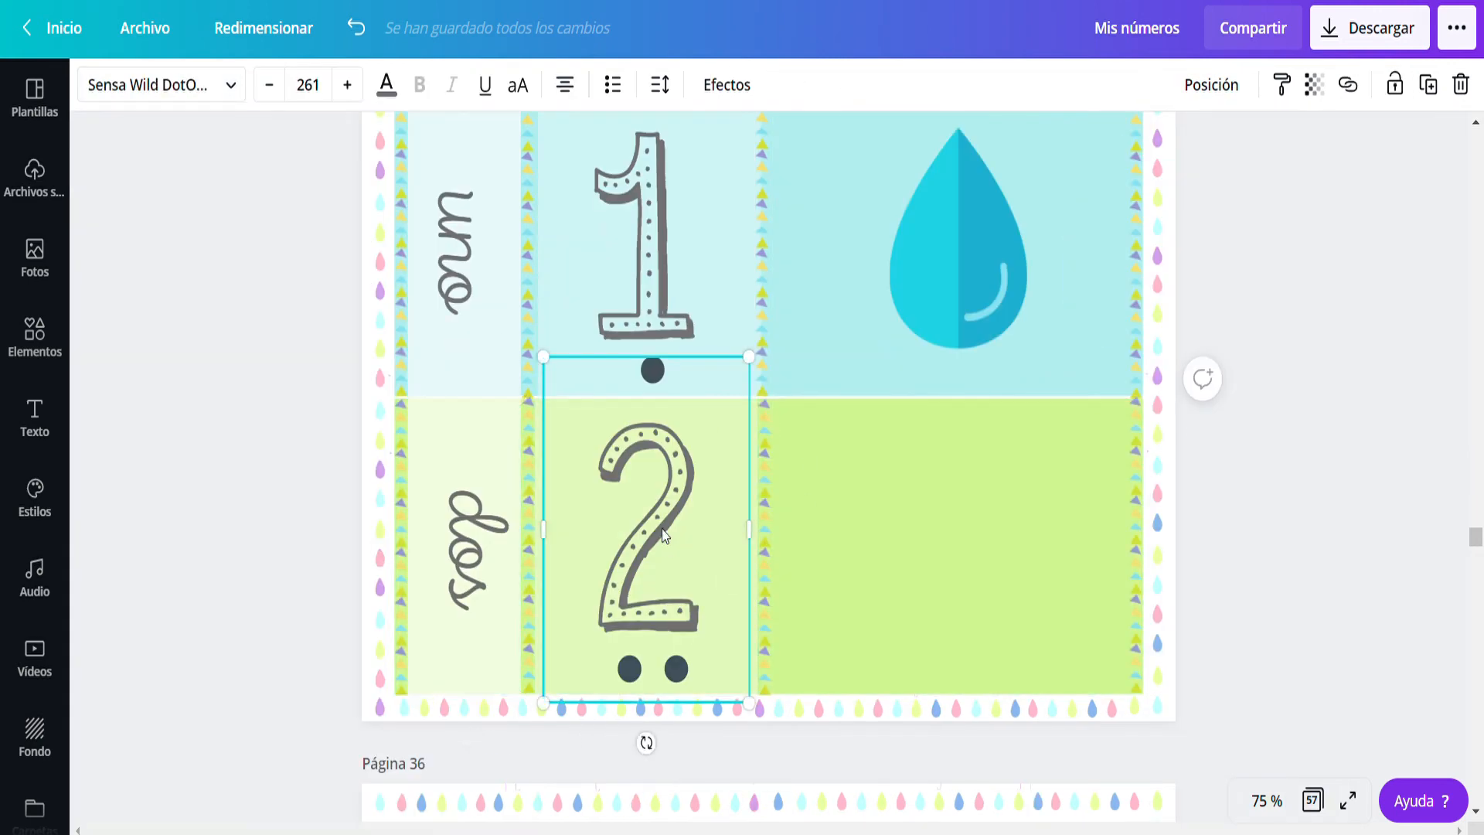
left_click(670, 536)
double_click(650, 536)
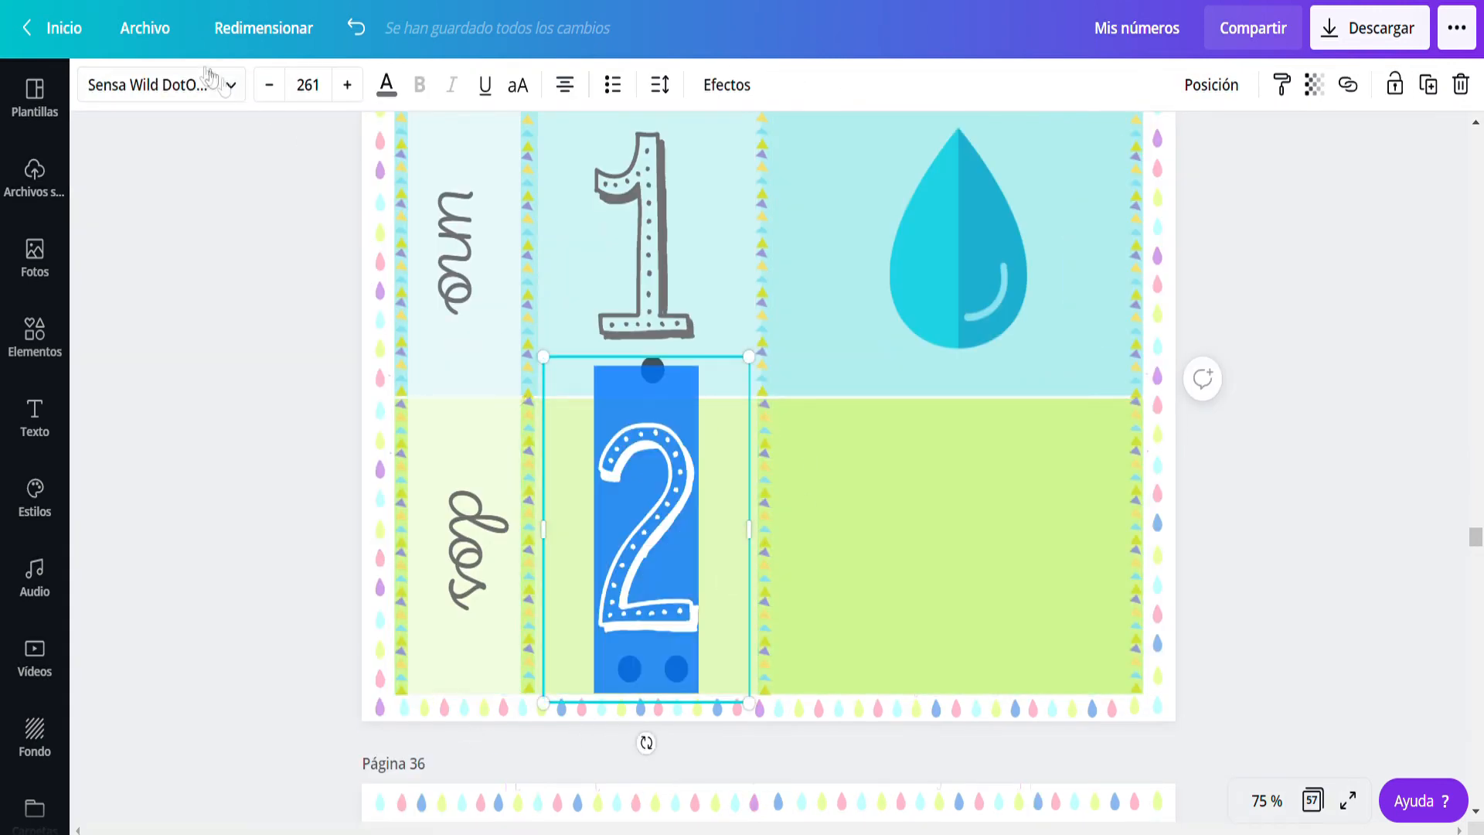
left_click(241, 85)
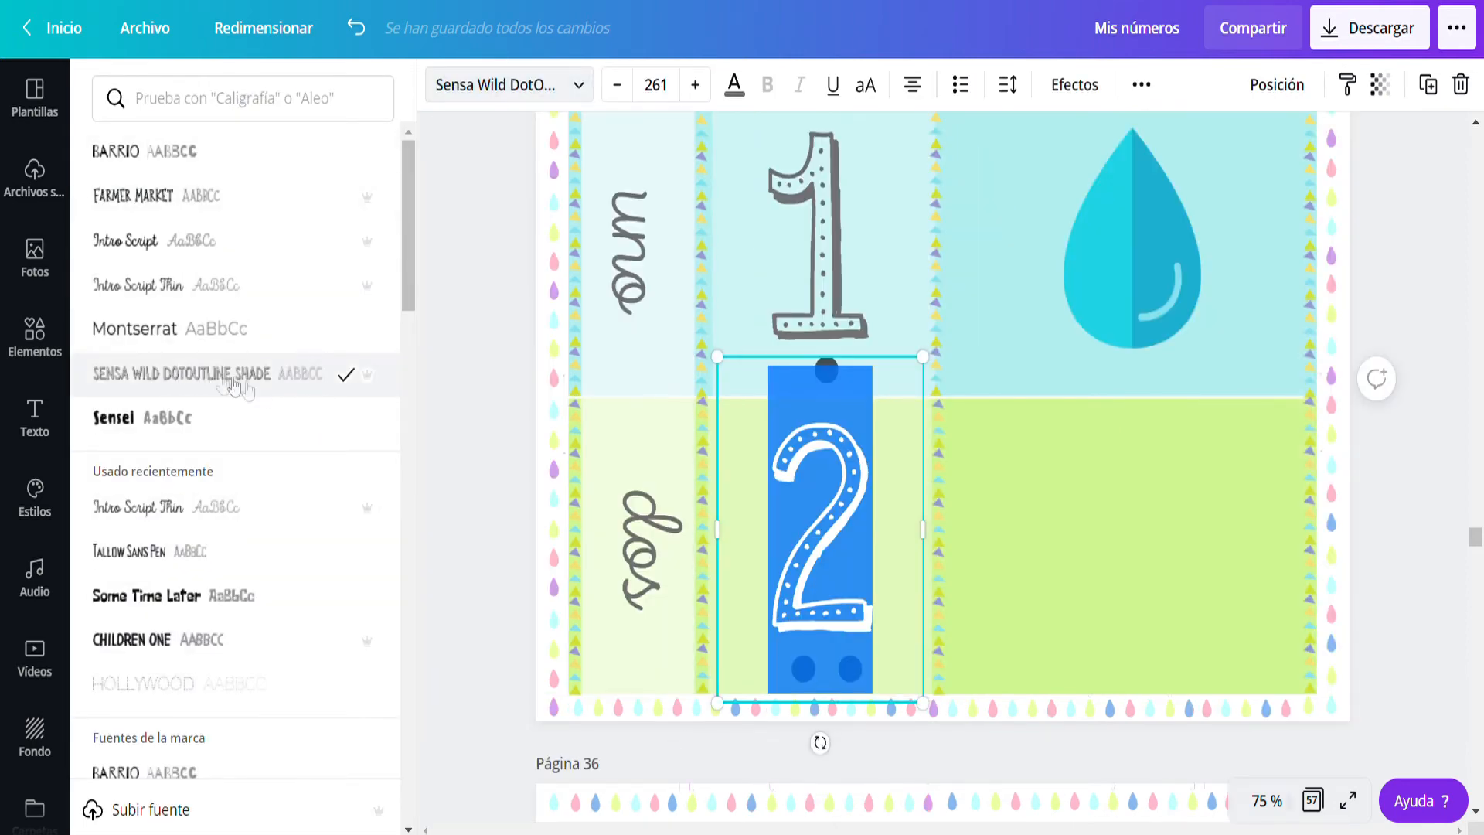
left_click(974, 522)
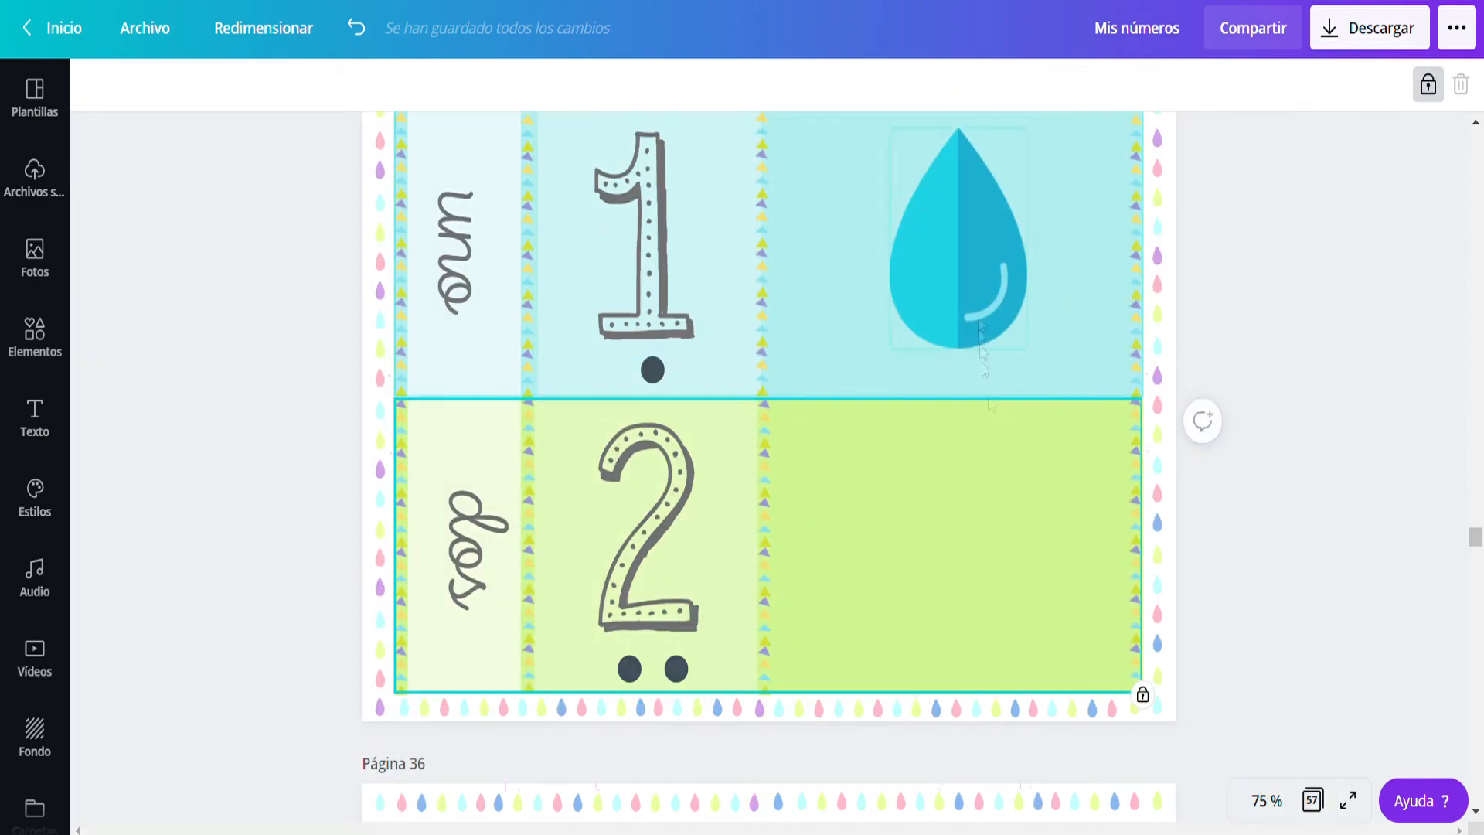
Copy the blue and light blue drops from the row for number 3 on page 36 into page 35's green picture area.
scroll(838, 646, "down", 7)
left_click(821, 445)
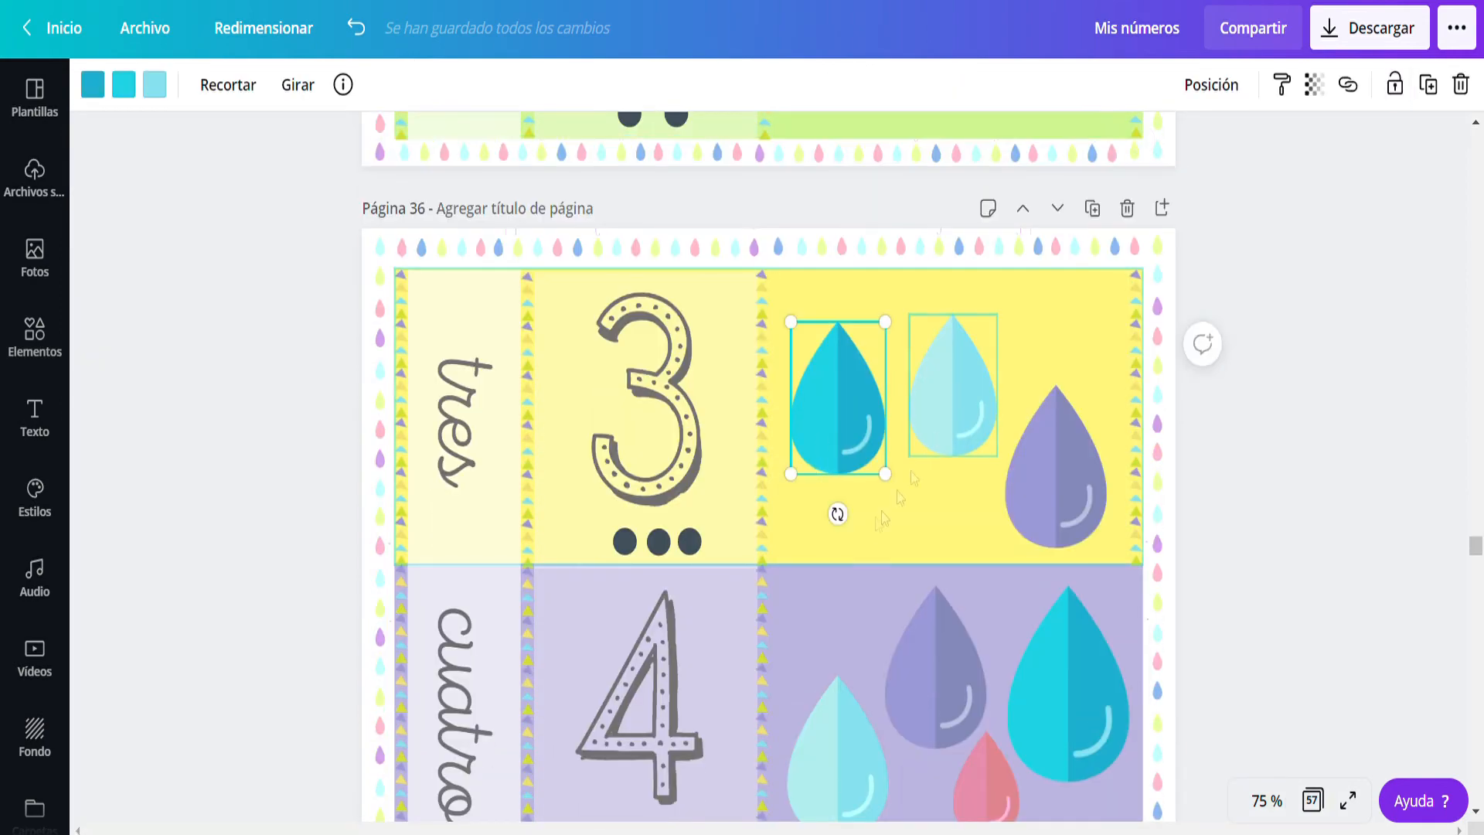
left_click(907, 531)
left_click_drag(946, 506, 1019, 558)
left_click(1429, 85)
scroll(913, 172, "up", 7)
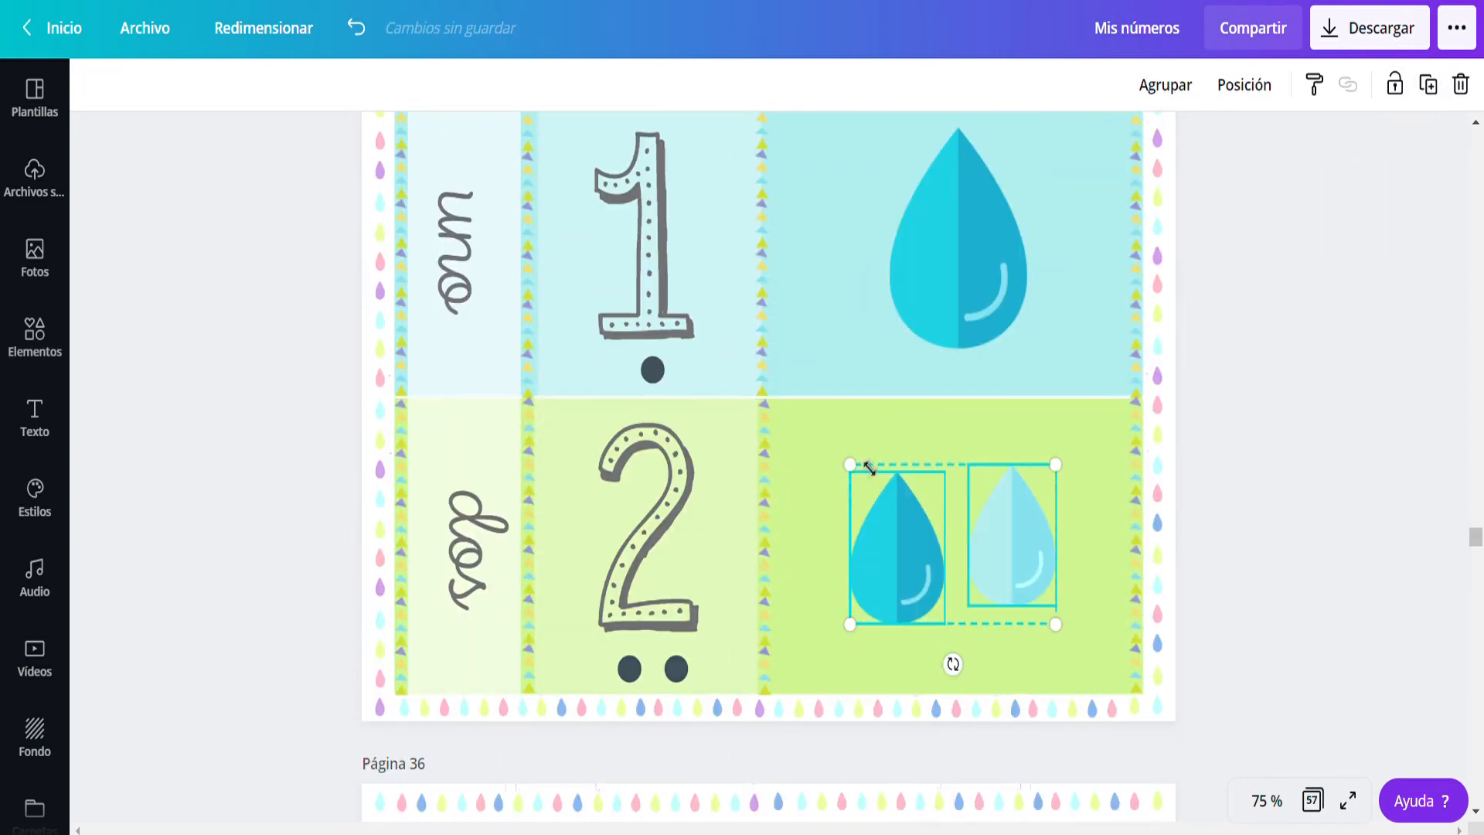
Enlarge the two drops together and centre them in the green picture area beside the 2.
left_click_drag(853, 467, 790, 409)
left_click_drag(991, 513, 1048, 545)
left_click(1203, 564)
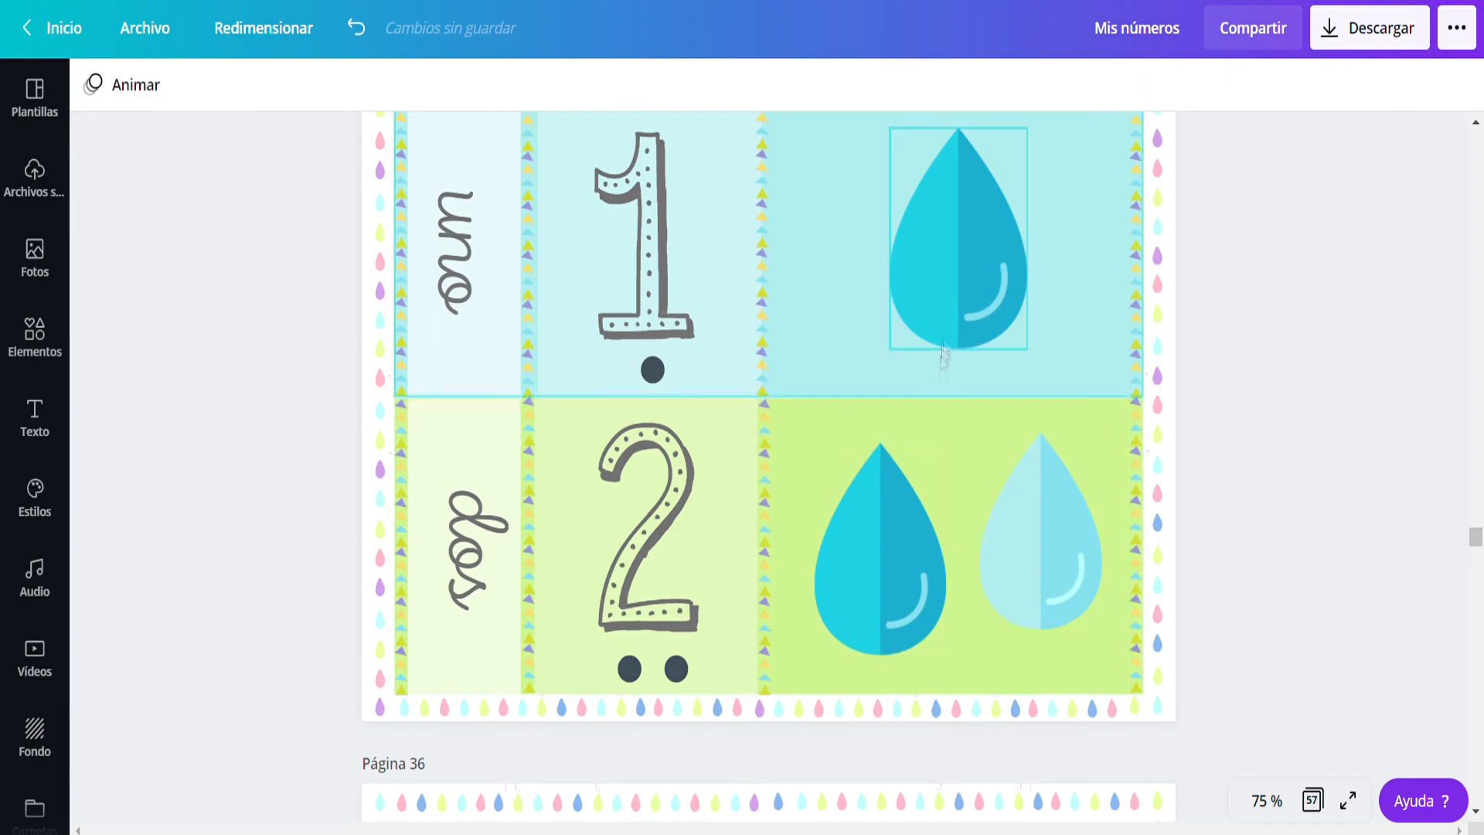
scroll(810, 477, "down", 8)
scroll(735, 441, "down", 10)
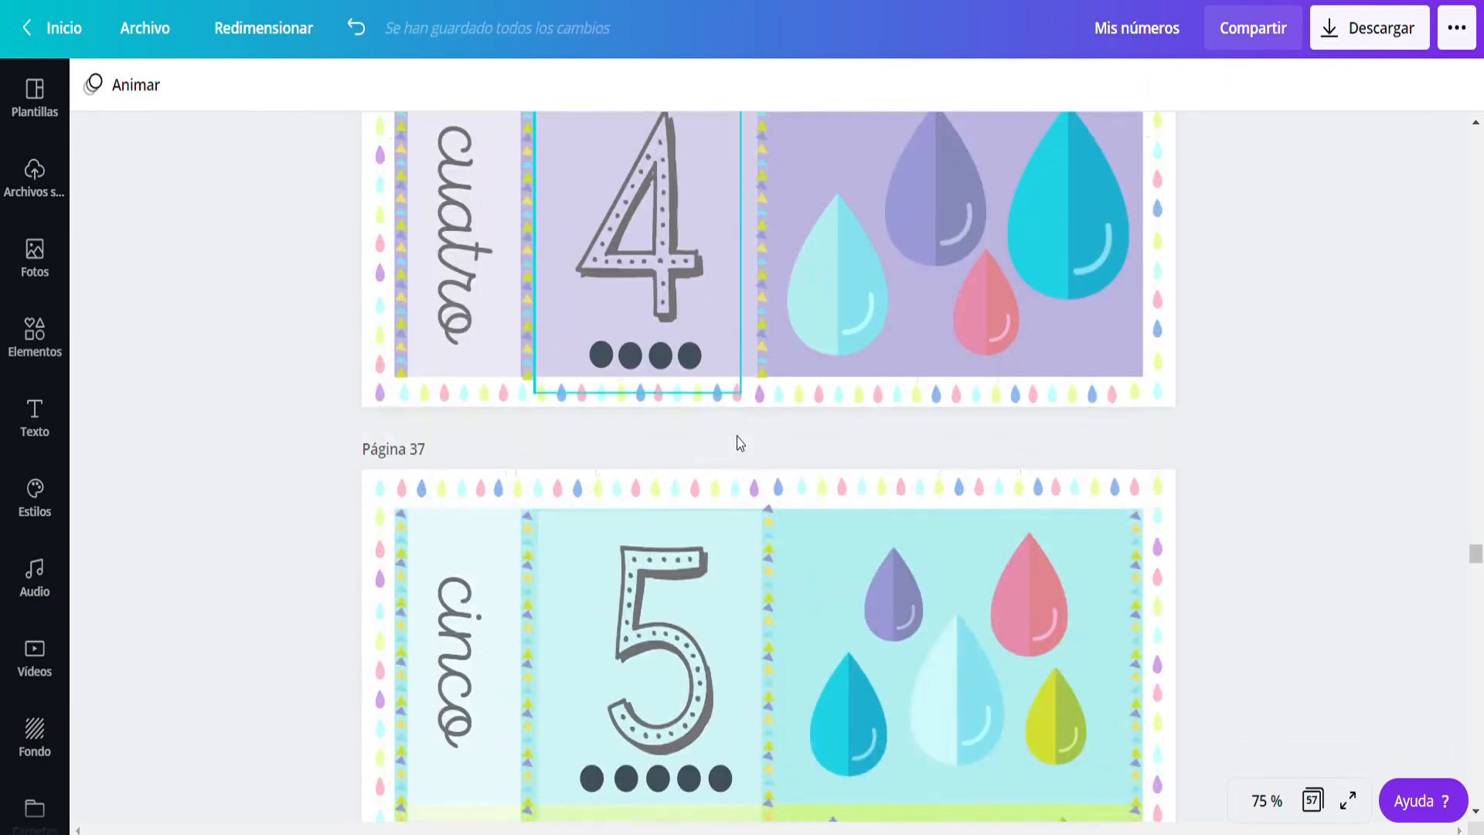
Review the three-part number cards from page 36 onward, in cursive and capital lettering, through to the number circles on page 47.
scroll(740, 443, "up", 7)
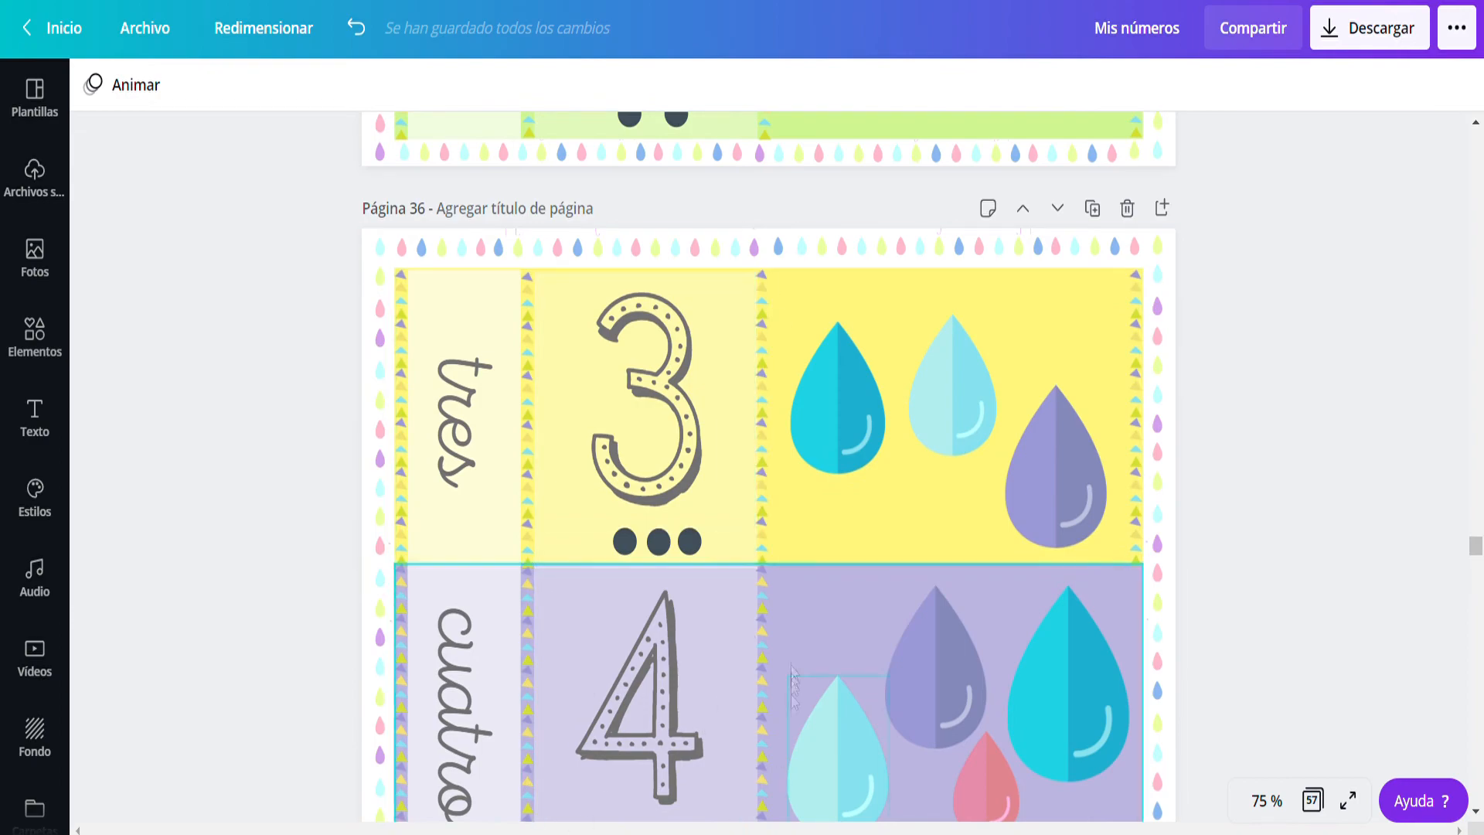
scroll(839, 587, "down", 2)
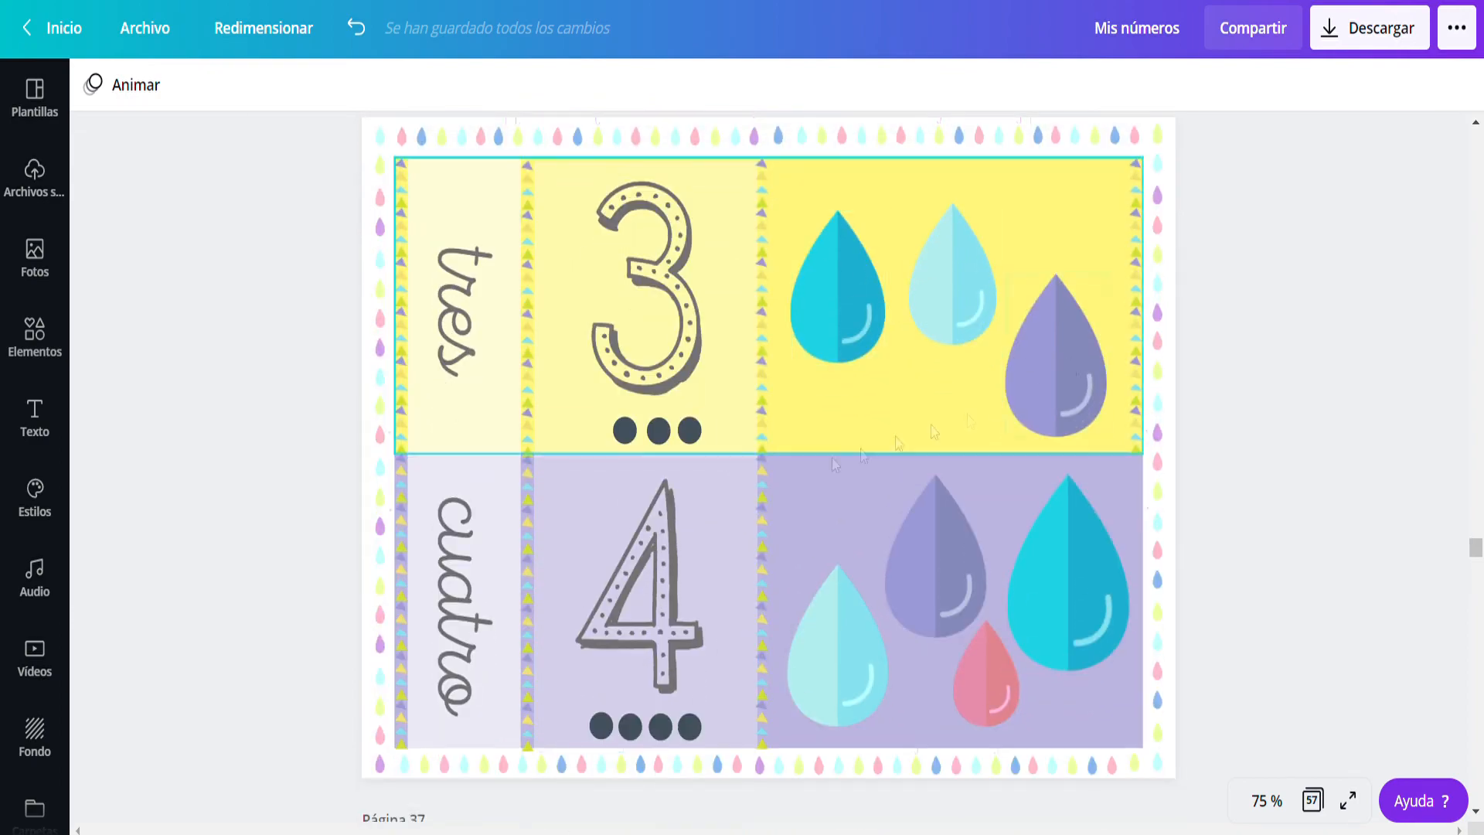
scroll(715, 423, "down", 20)
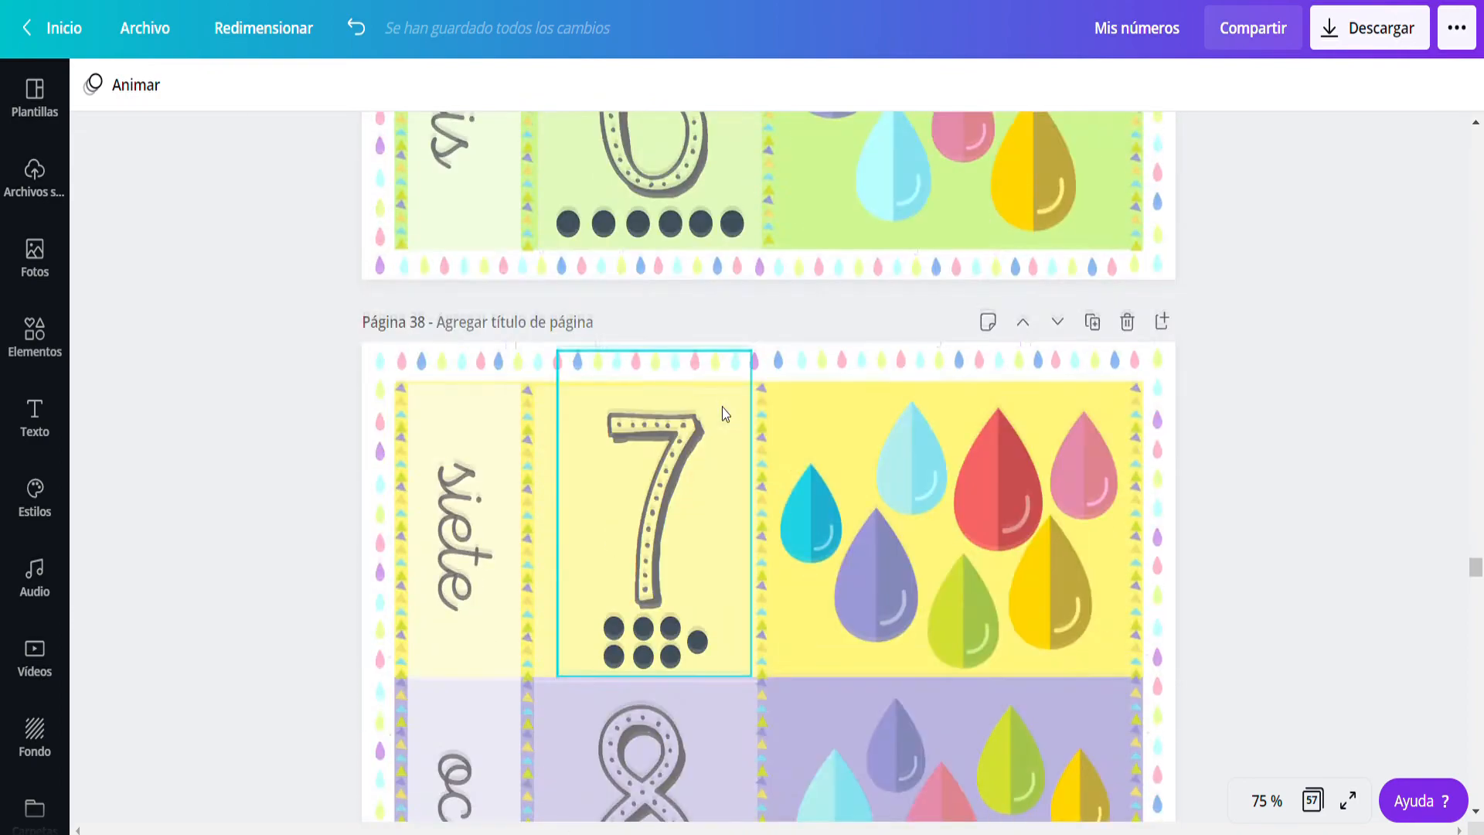
scroll(1032, 533, "down", 8)
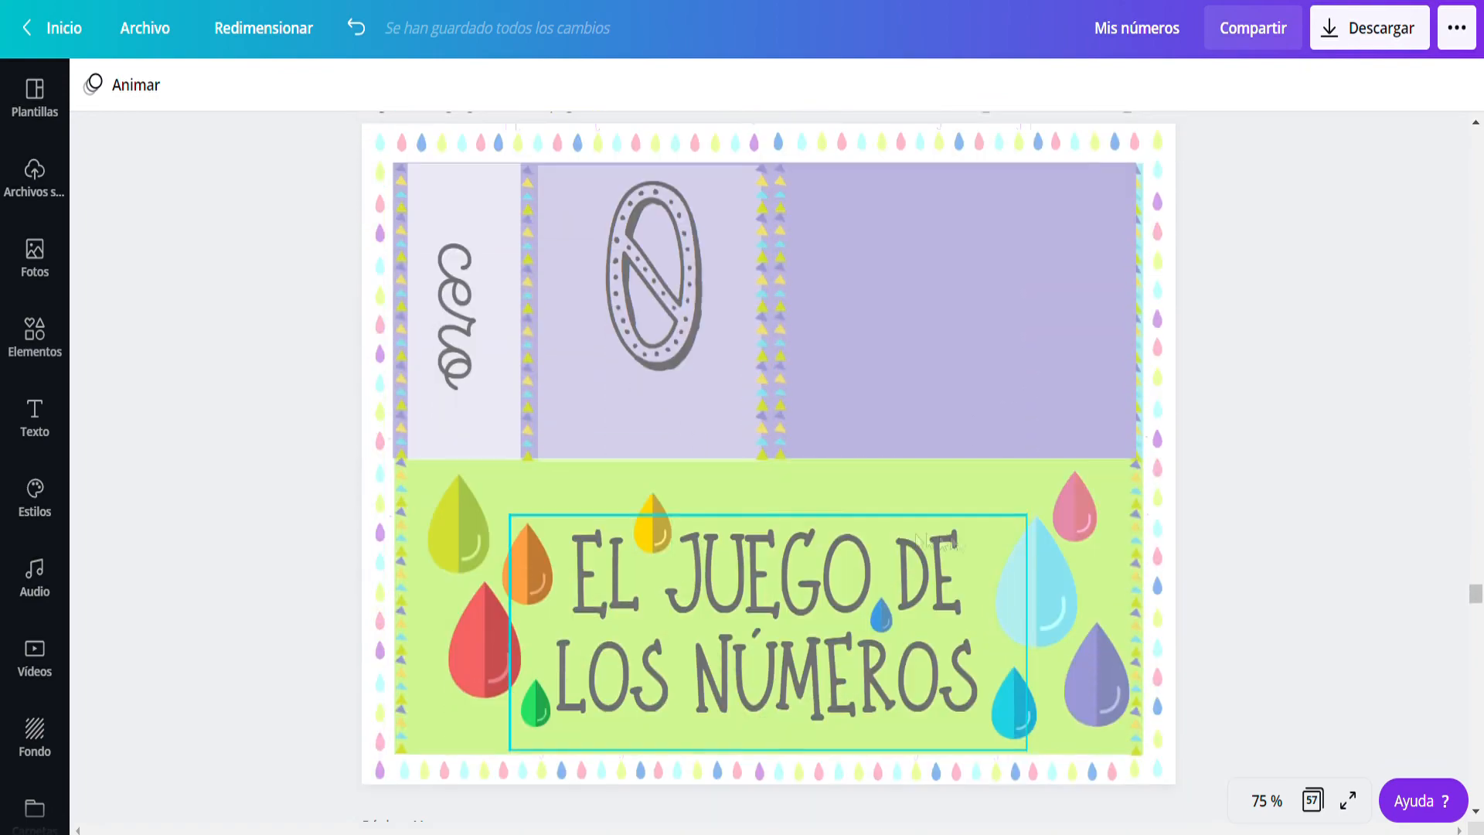
scroll(976, 632, "down", 10)
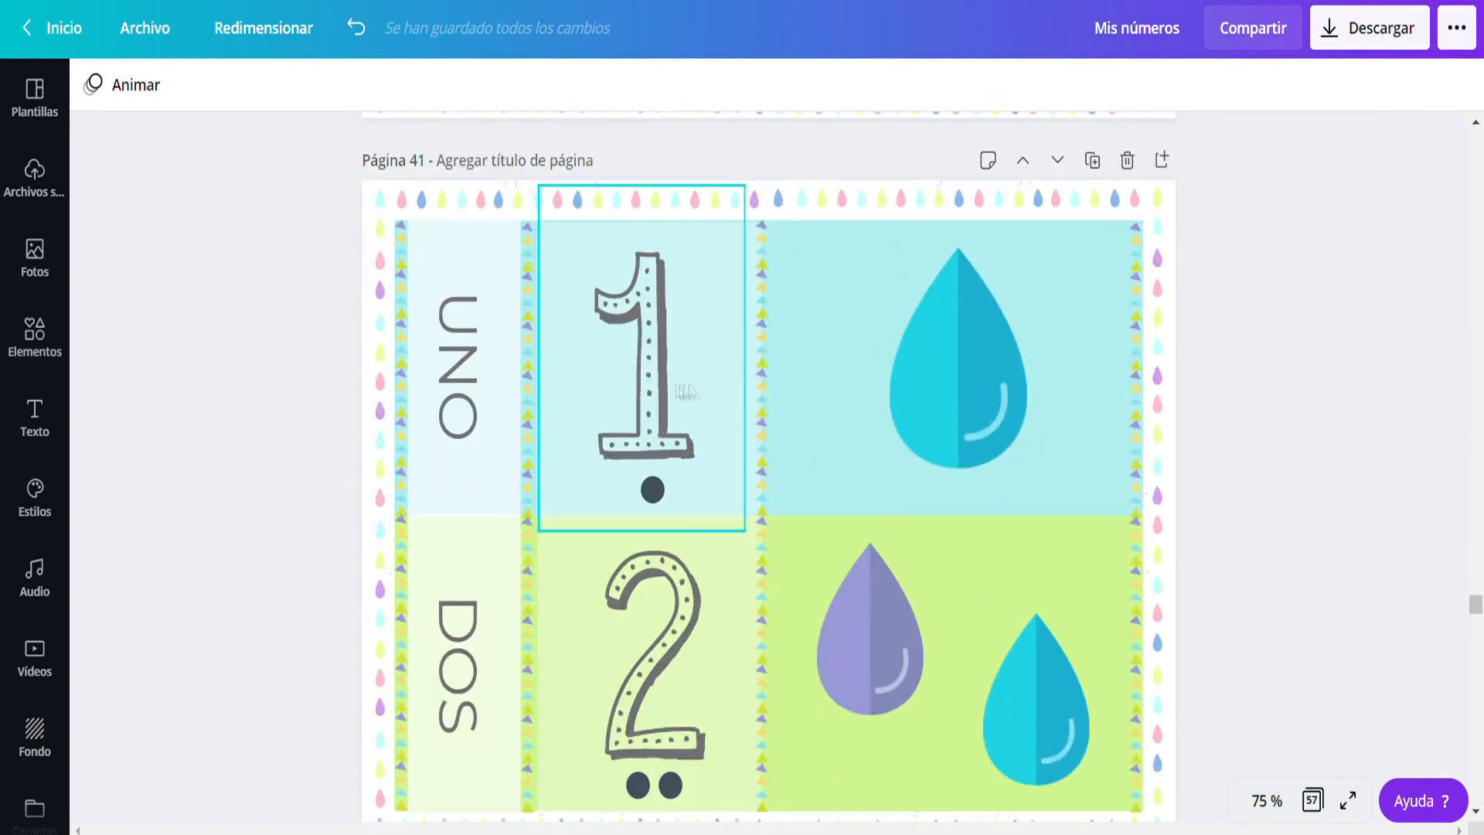
scroll(518, 372, "down", 20)
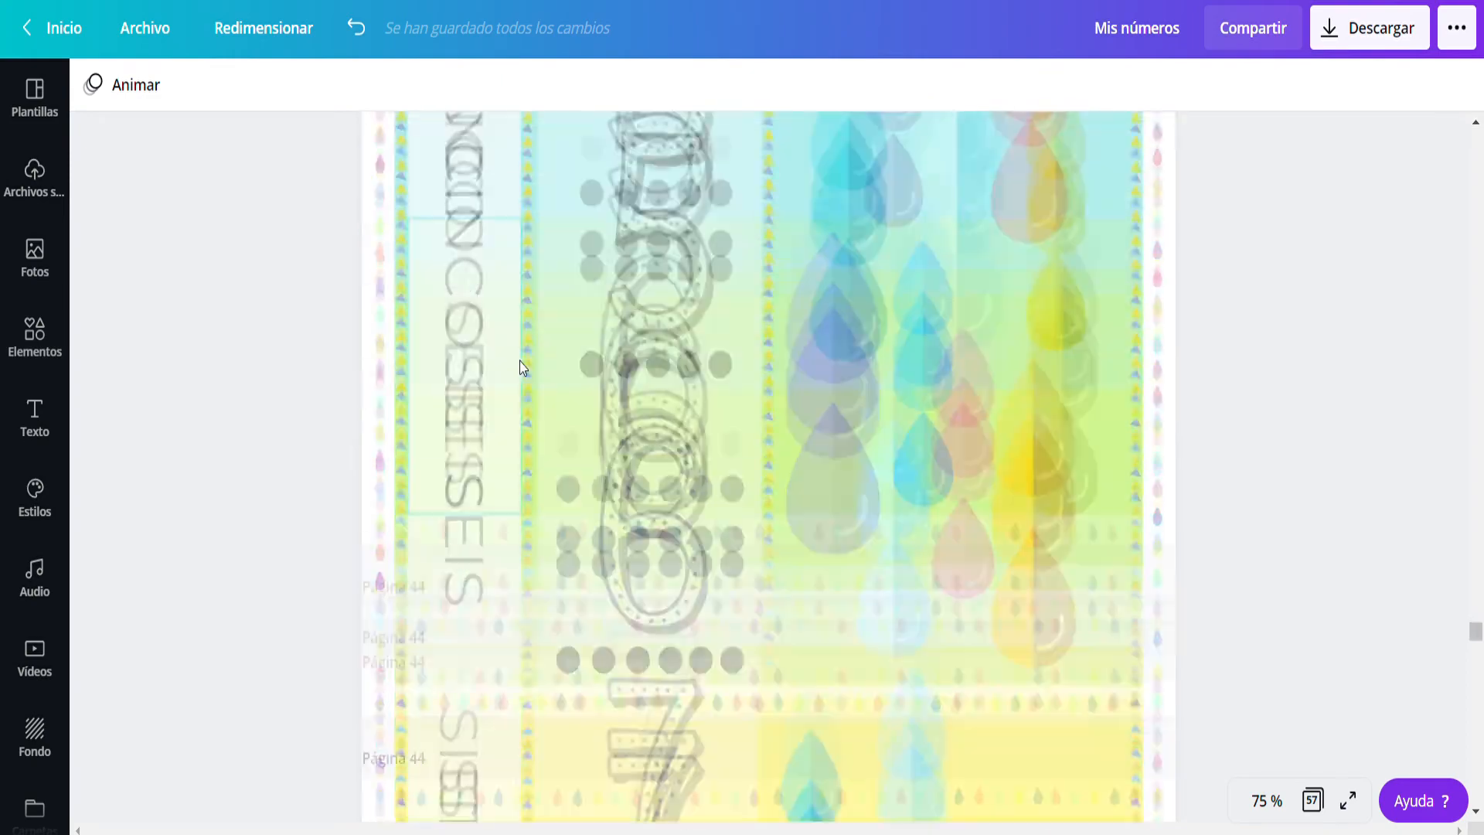
scroll(521, 368, "down", 20)
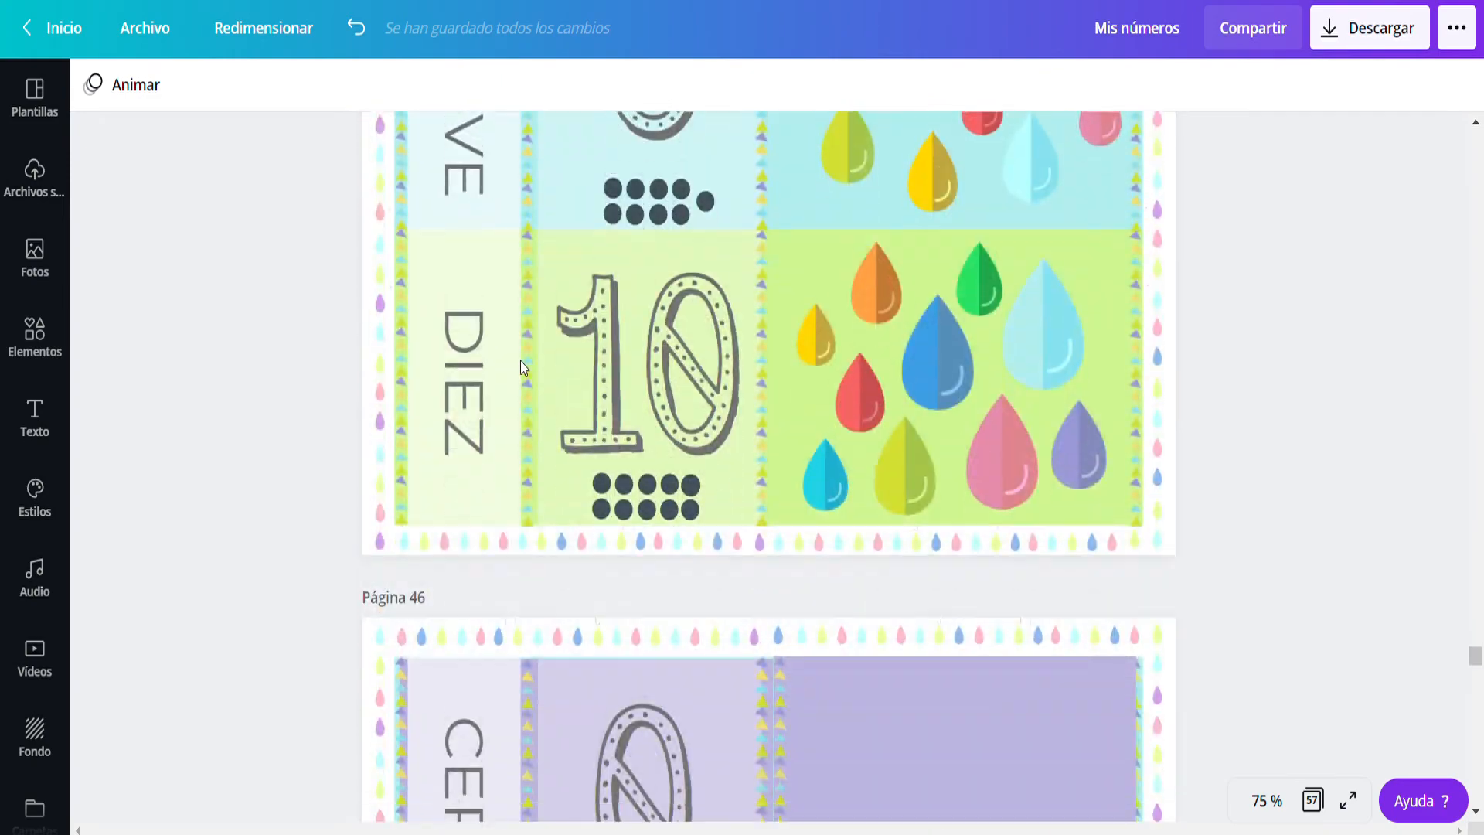
scroll(521, 368, "down", 12)
scroll(530, 364, "up", 2)
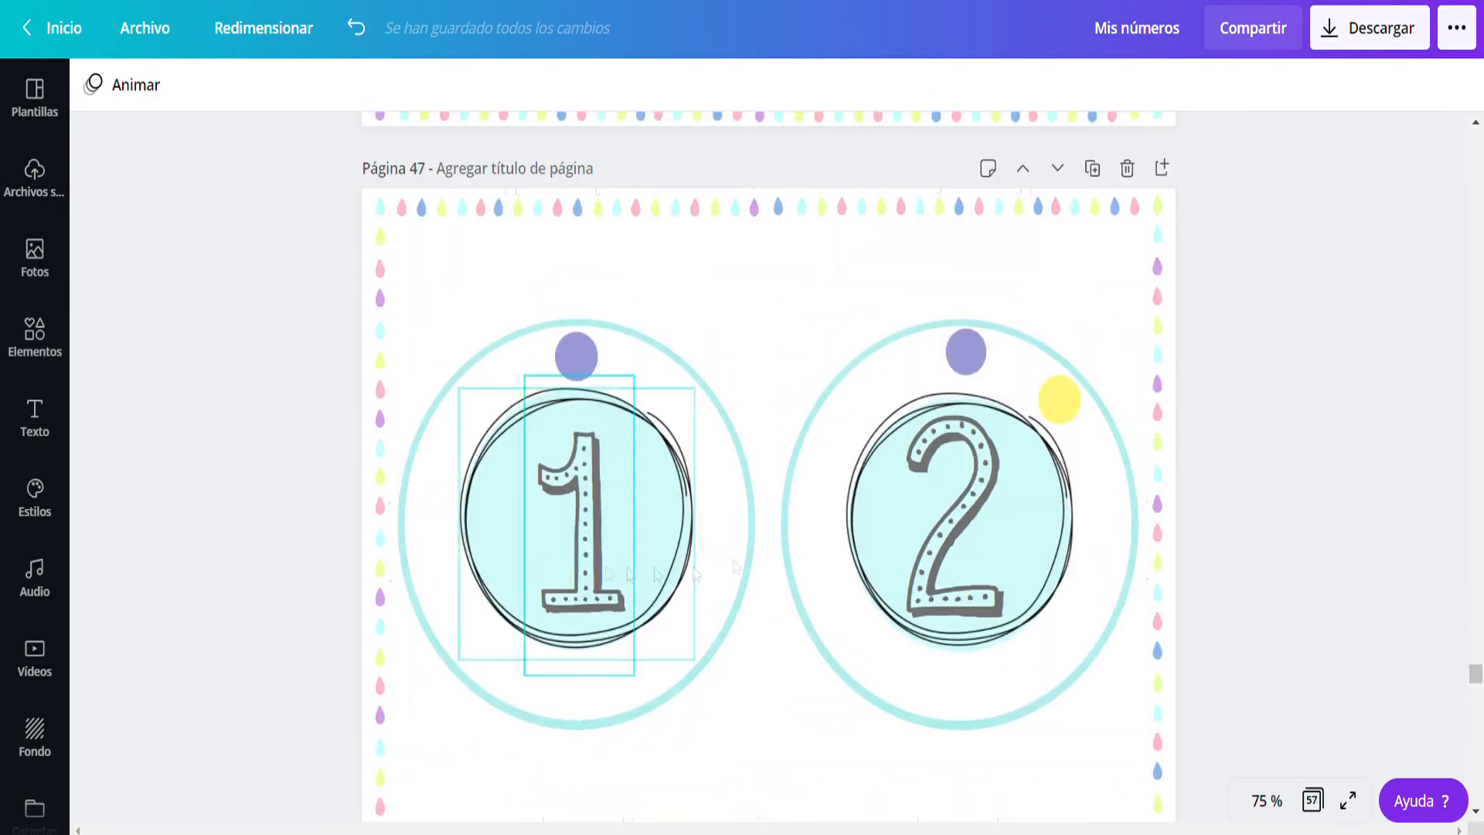
Clear the left number circle on page 47 down to its fill, then add a light turquoise ring and a copy of the 2's scribbled outline.
key("Delete")
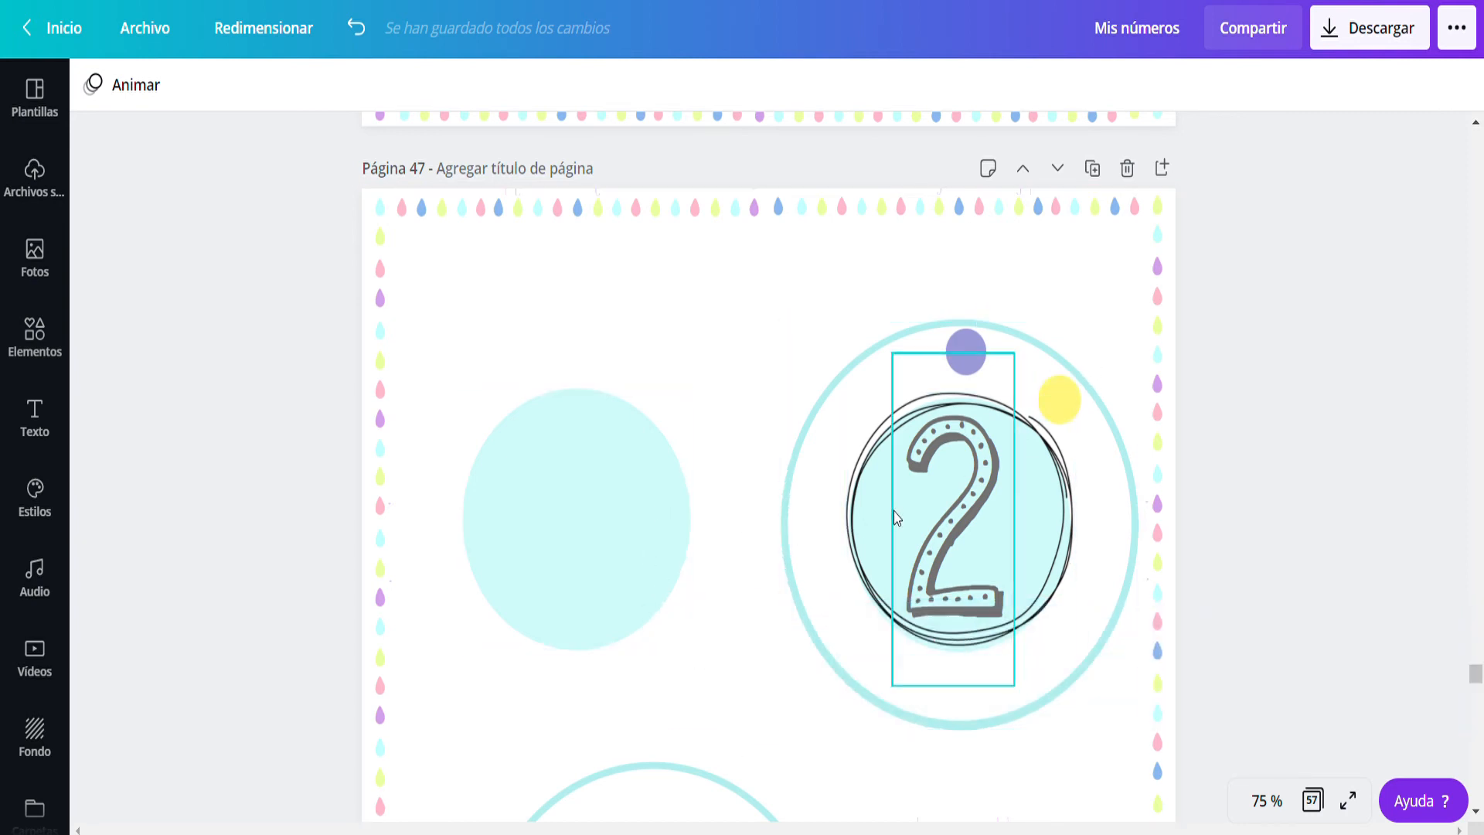
left_click_drag(696, 808, 627, 356)
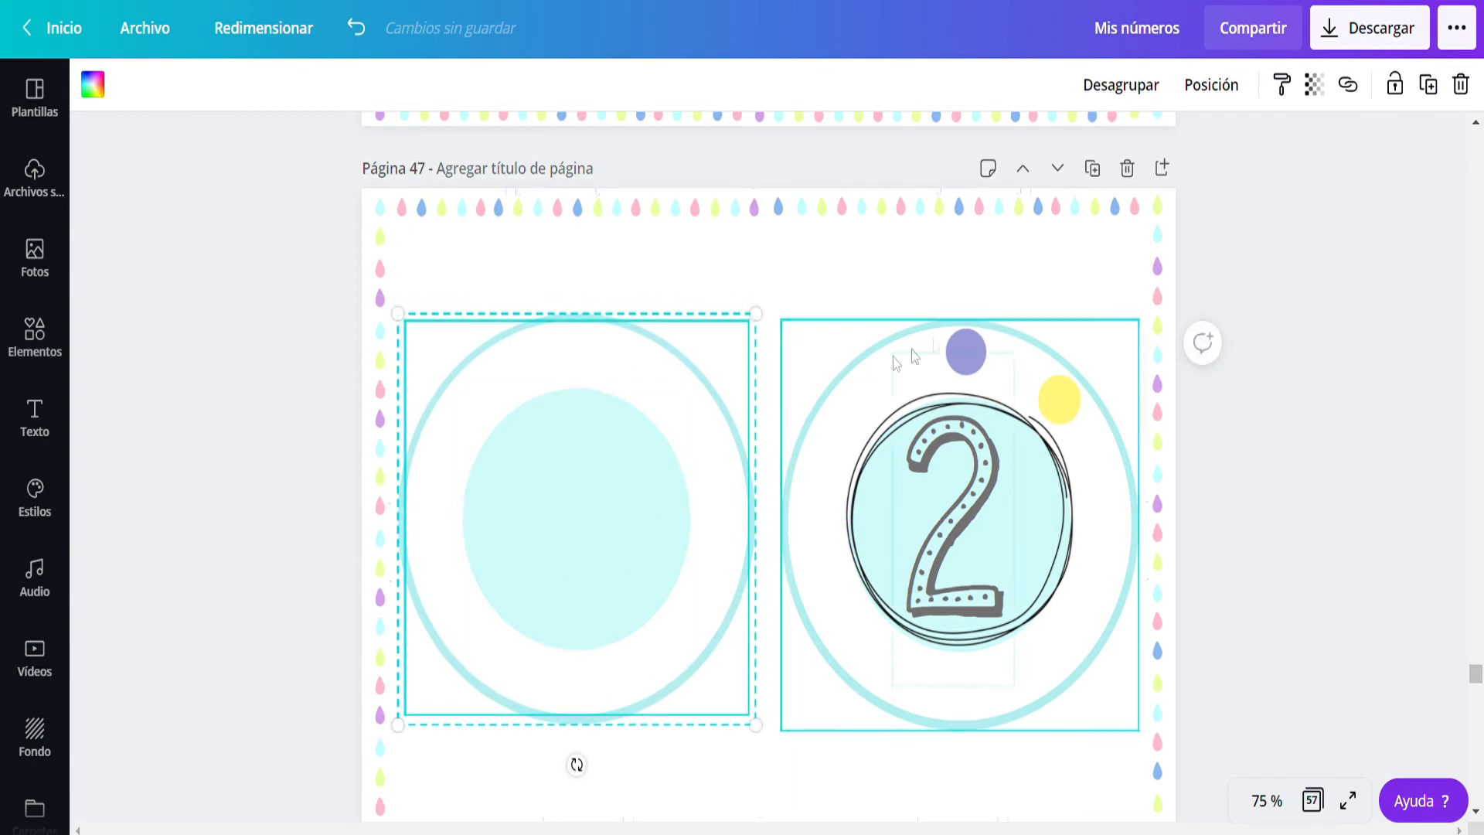
left_click(1061, 462)
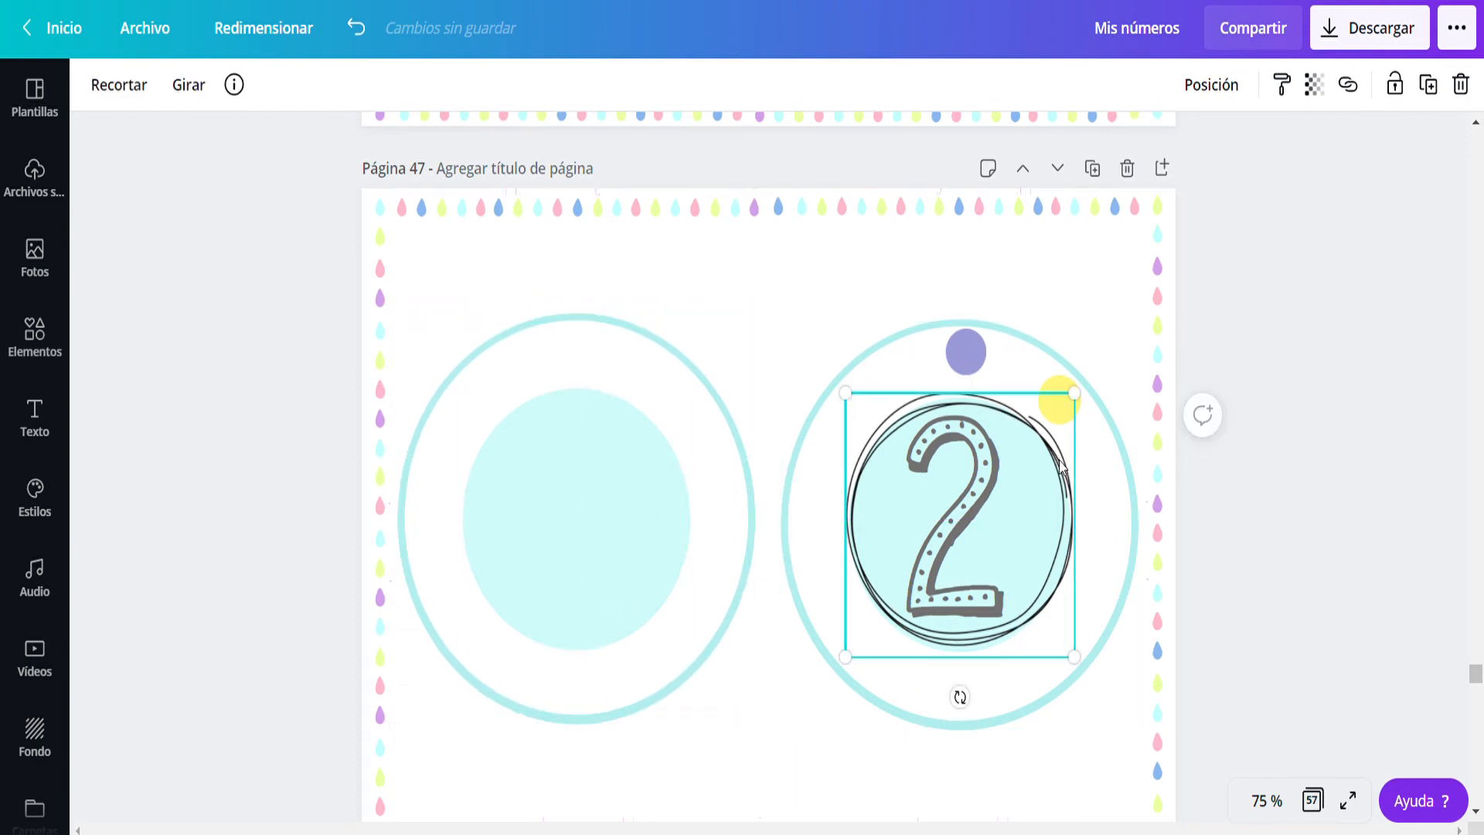
left_click(1429, 85)
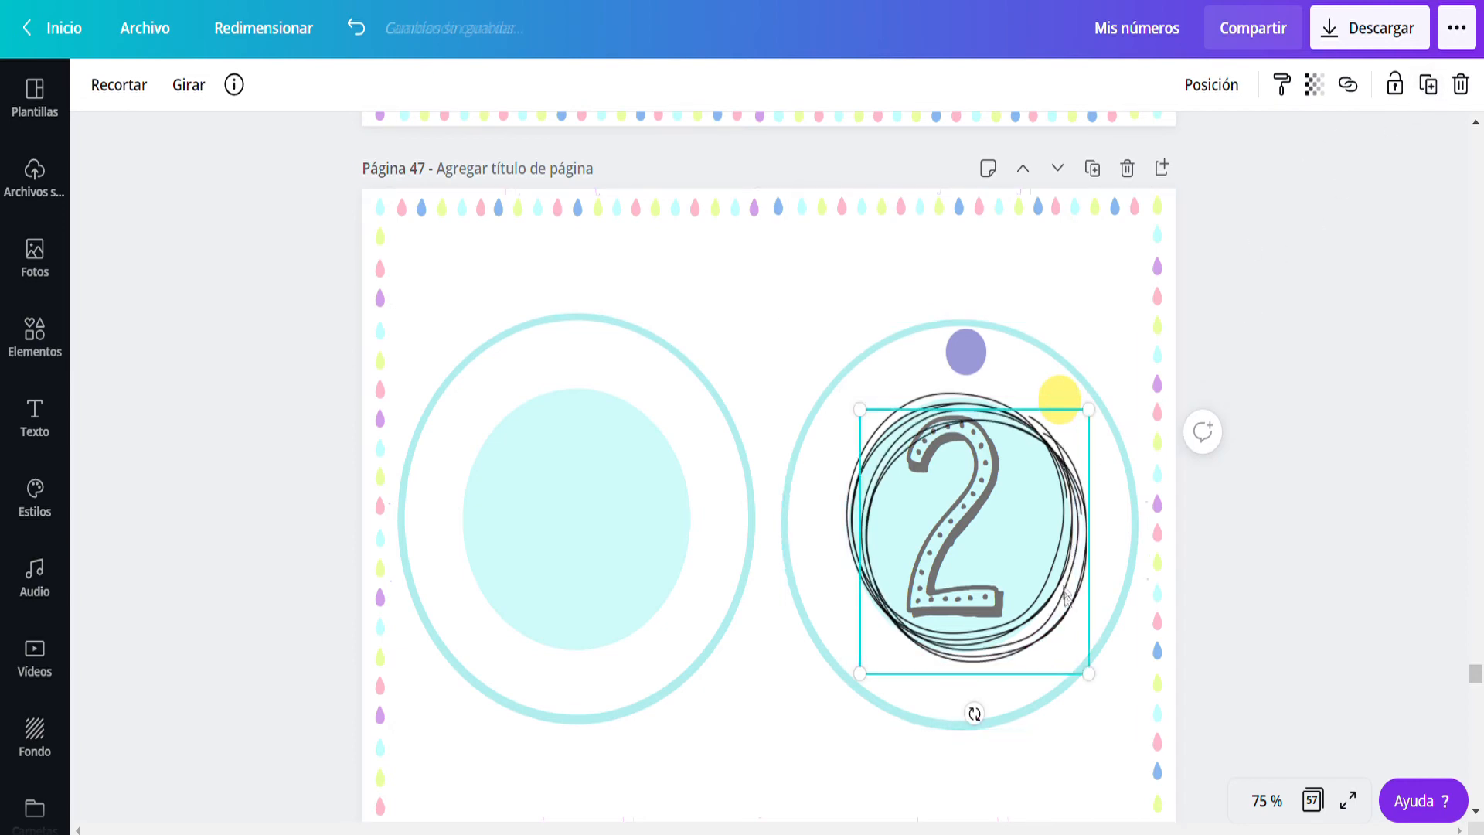
left_click_drag(1070, 616, 676, 602)
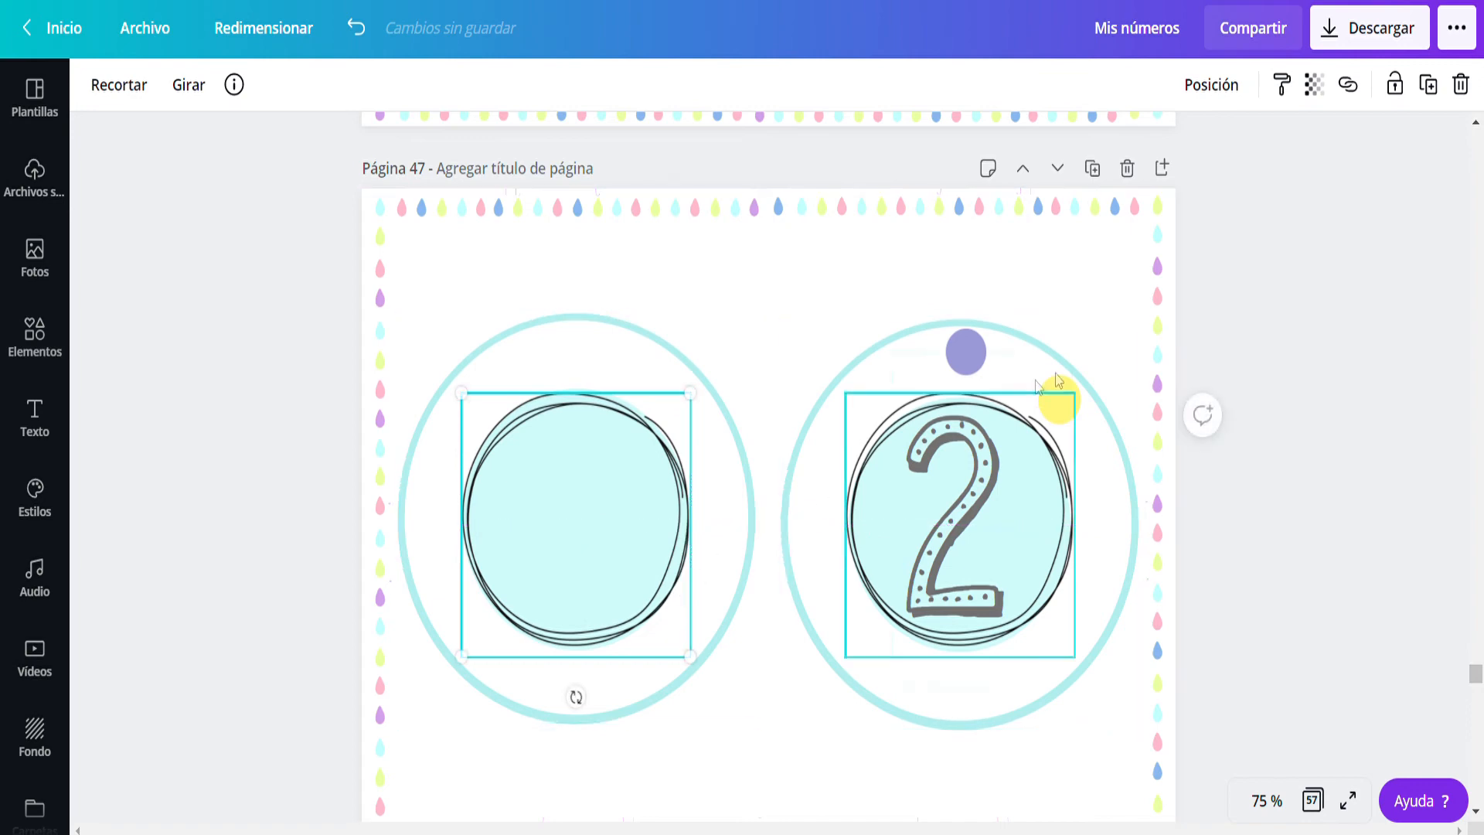
Duplicate the number 2 into the centre of the left circle and change the copy to 1.
left_click(973, 441)
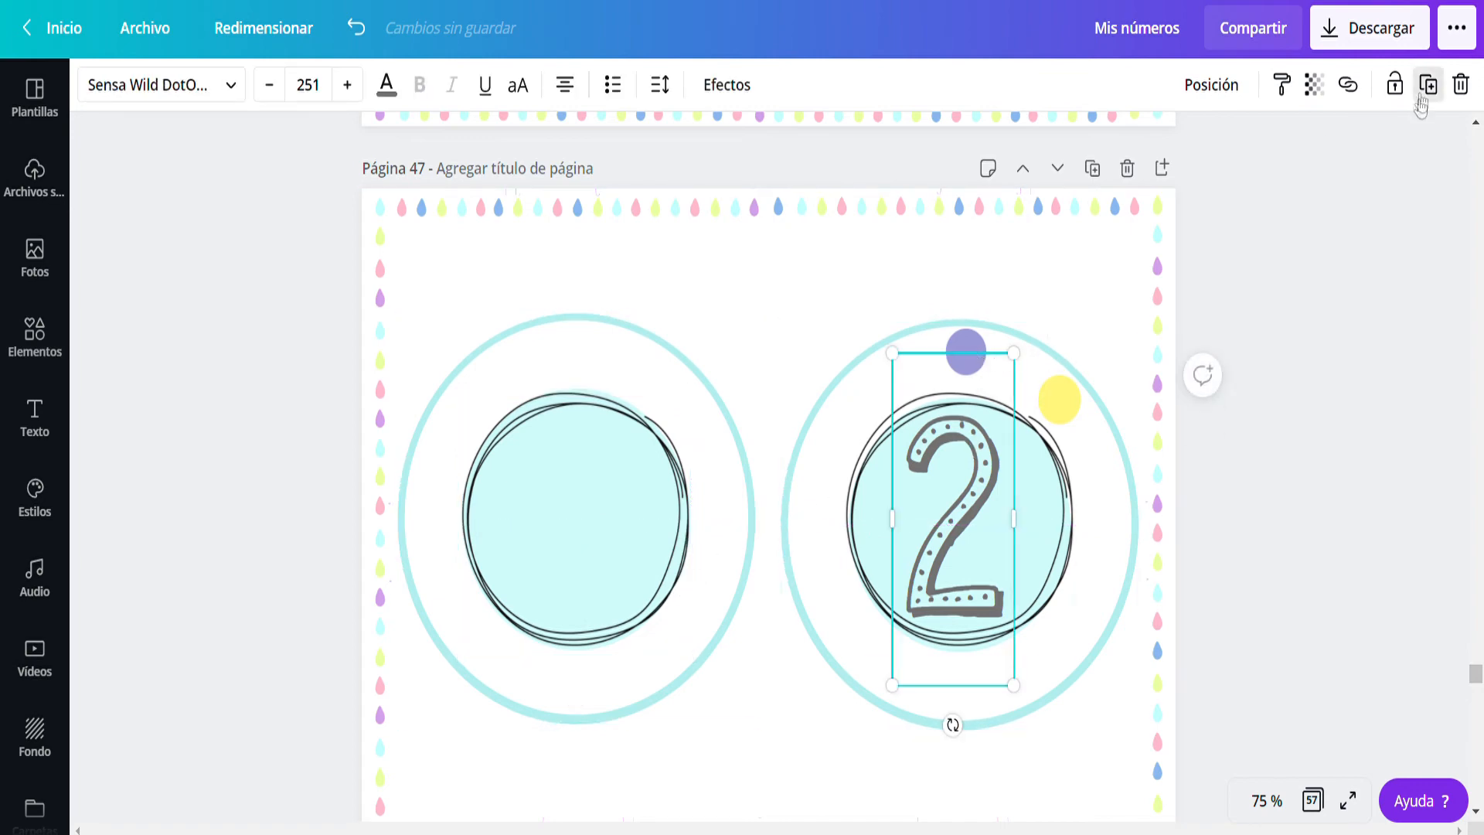
left_click(1429, 85)
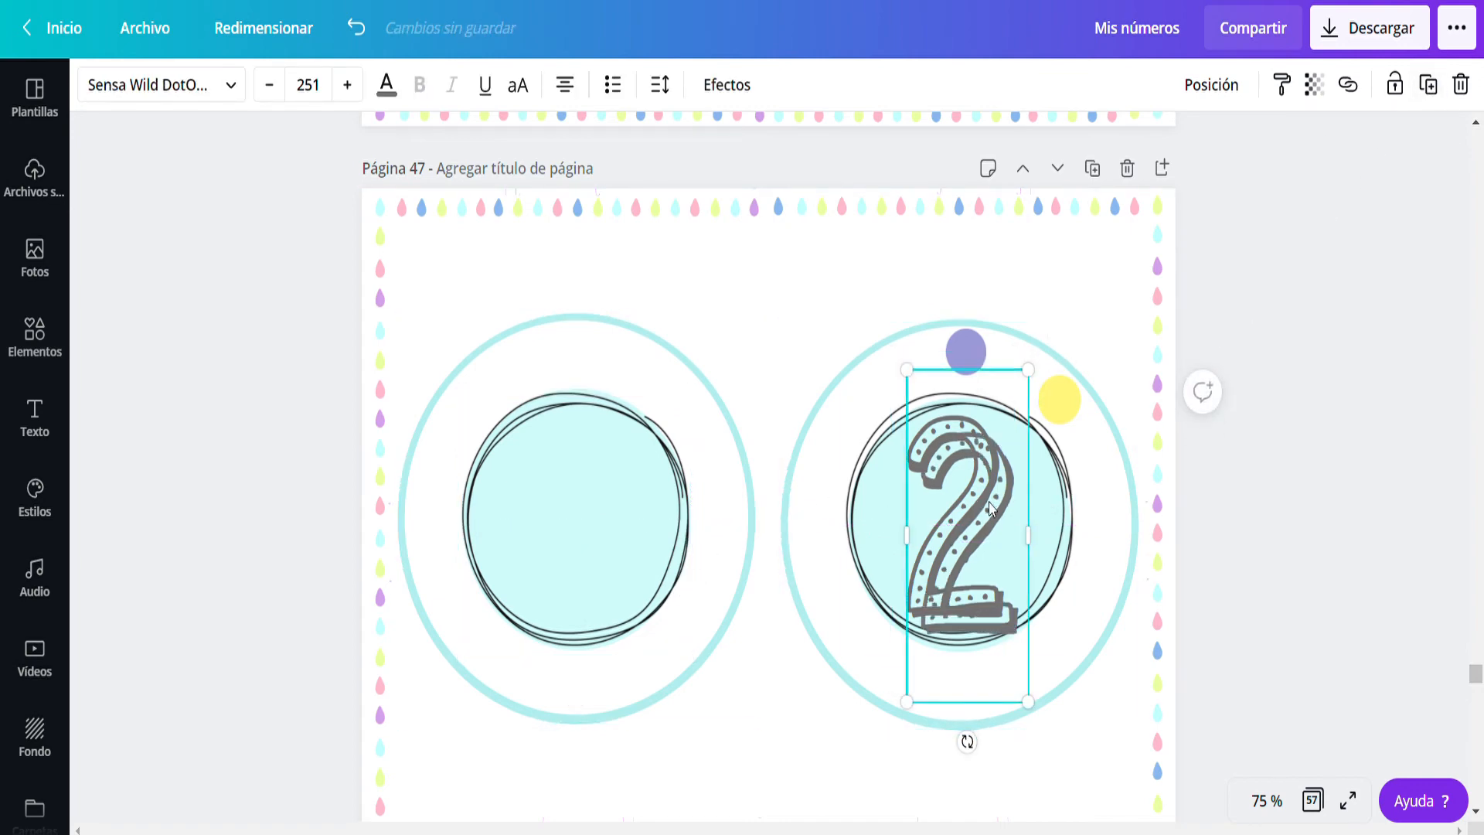
left_click_drag(988, 504, 604, 493)
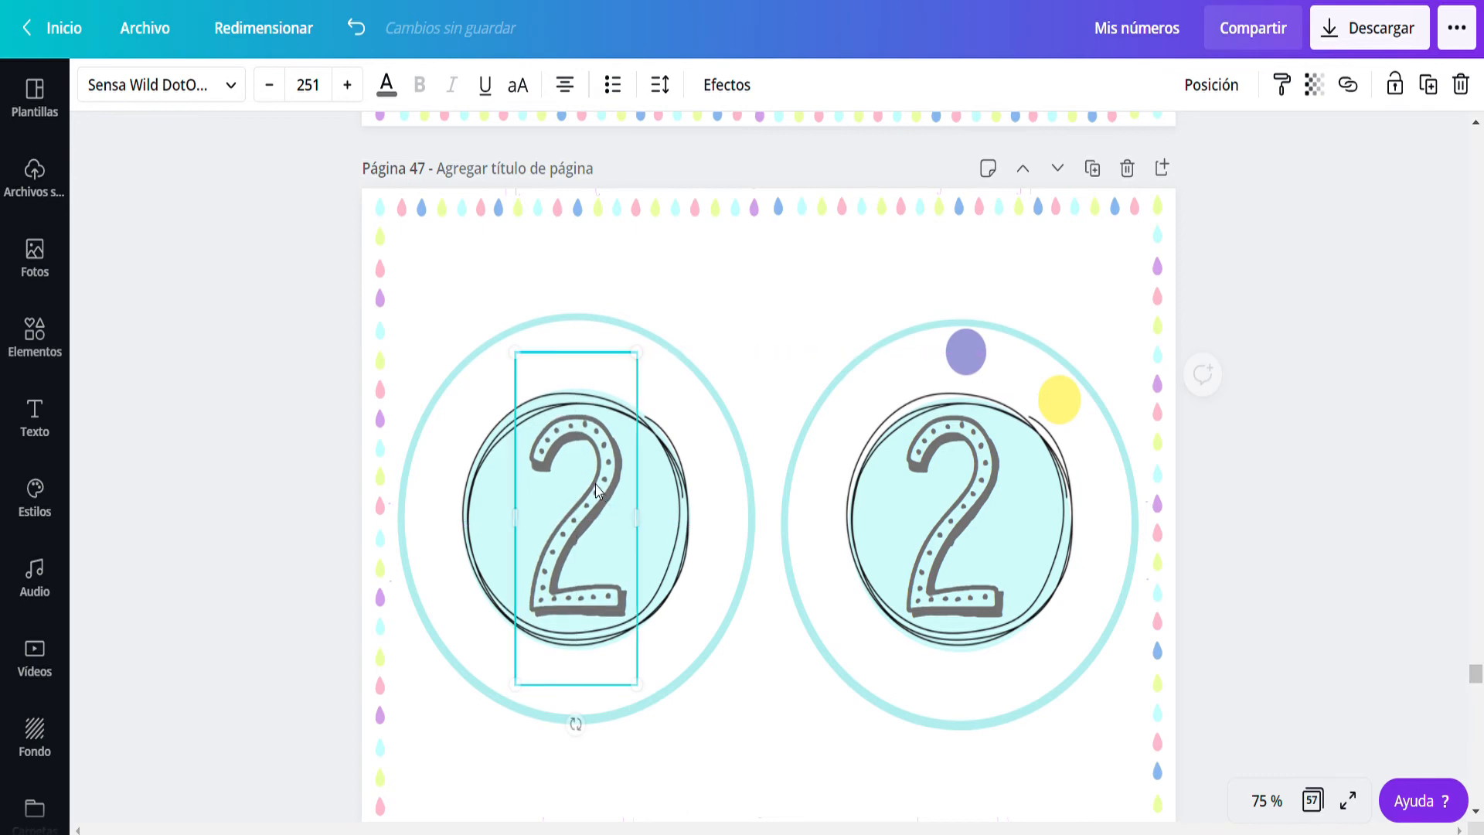
double_click(559, 489)
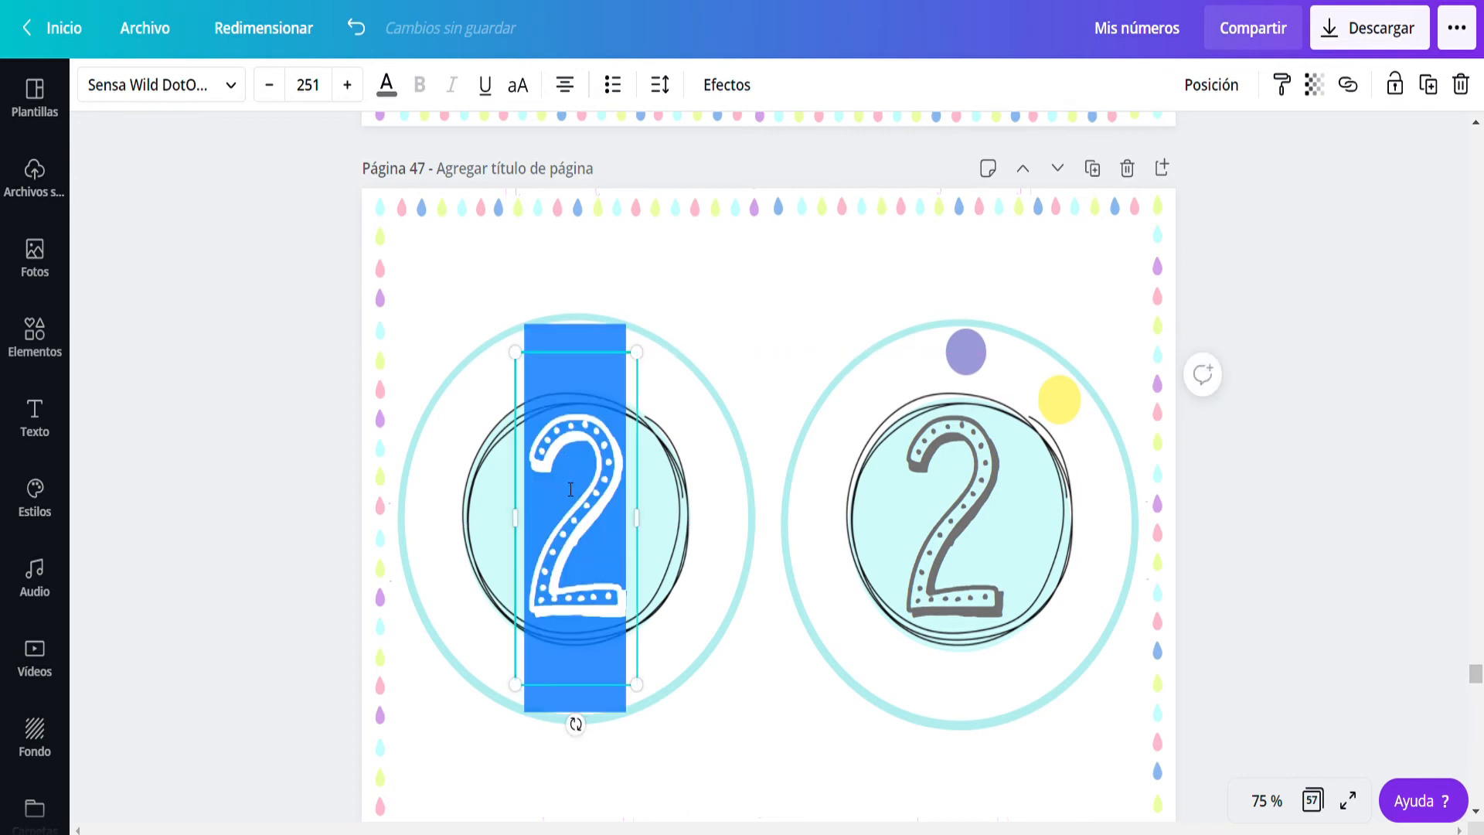
type("1")
left_click(762, 540)
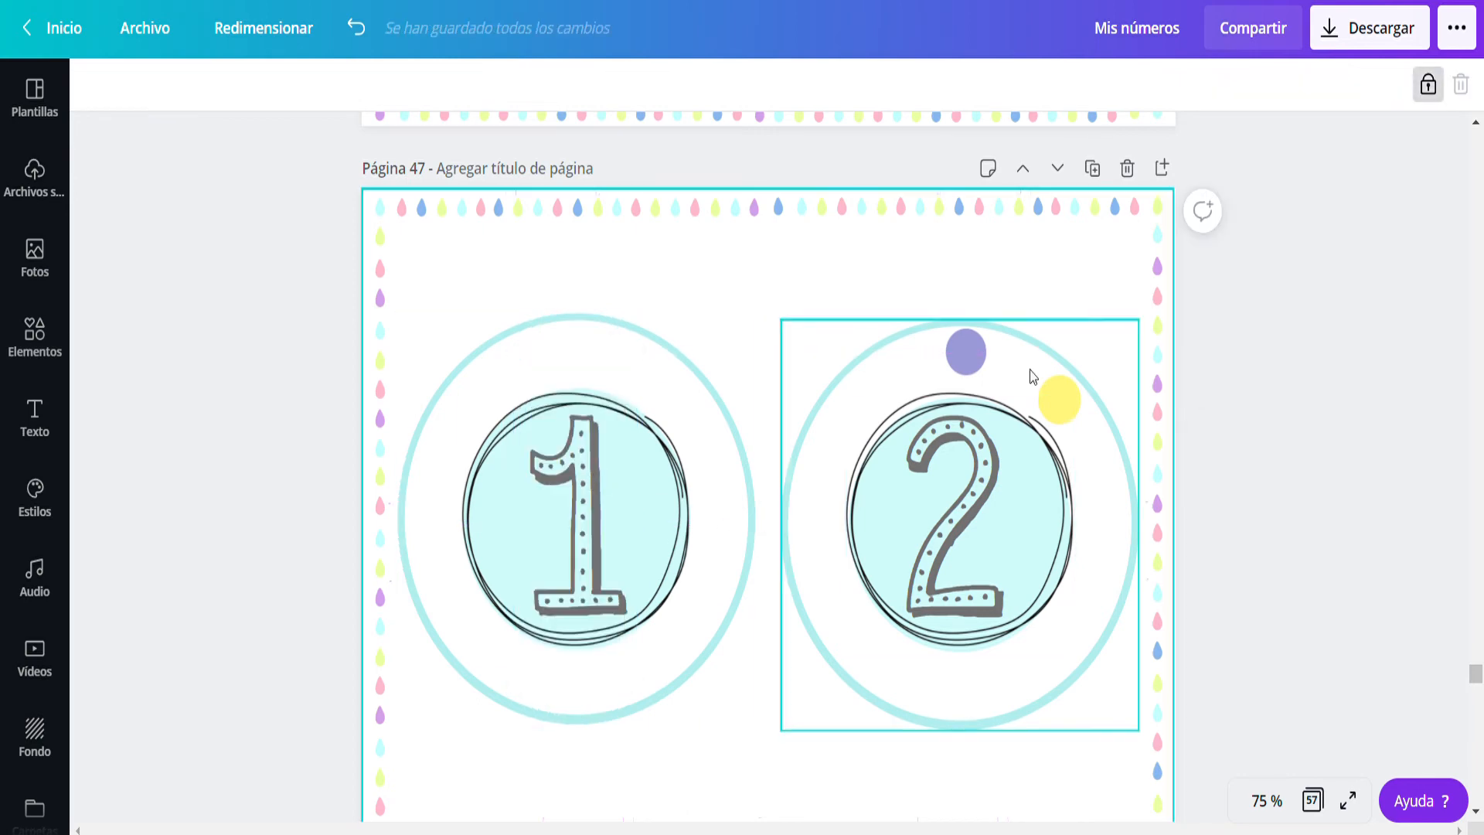
Duplicate the yellow dot beside the 2, centre the copy above the 1 inside the ring, and recolour it purple.
left_click(1007, 360)
left_click(982, 338)
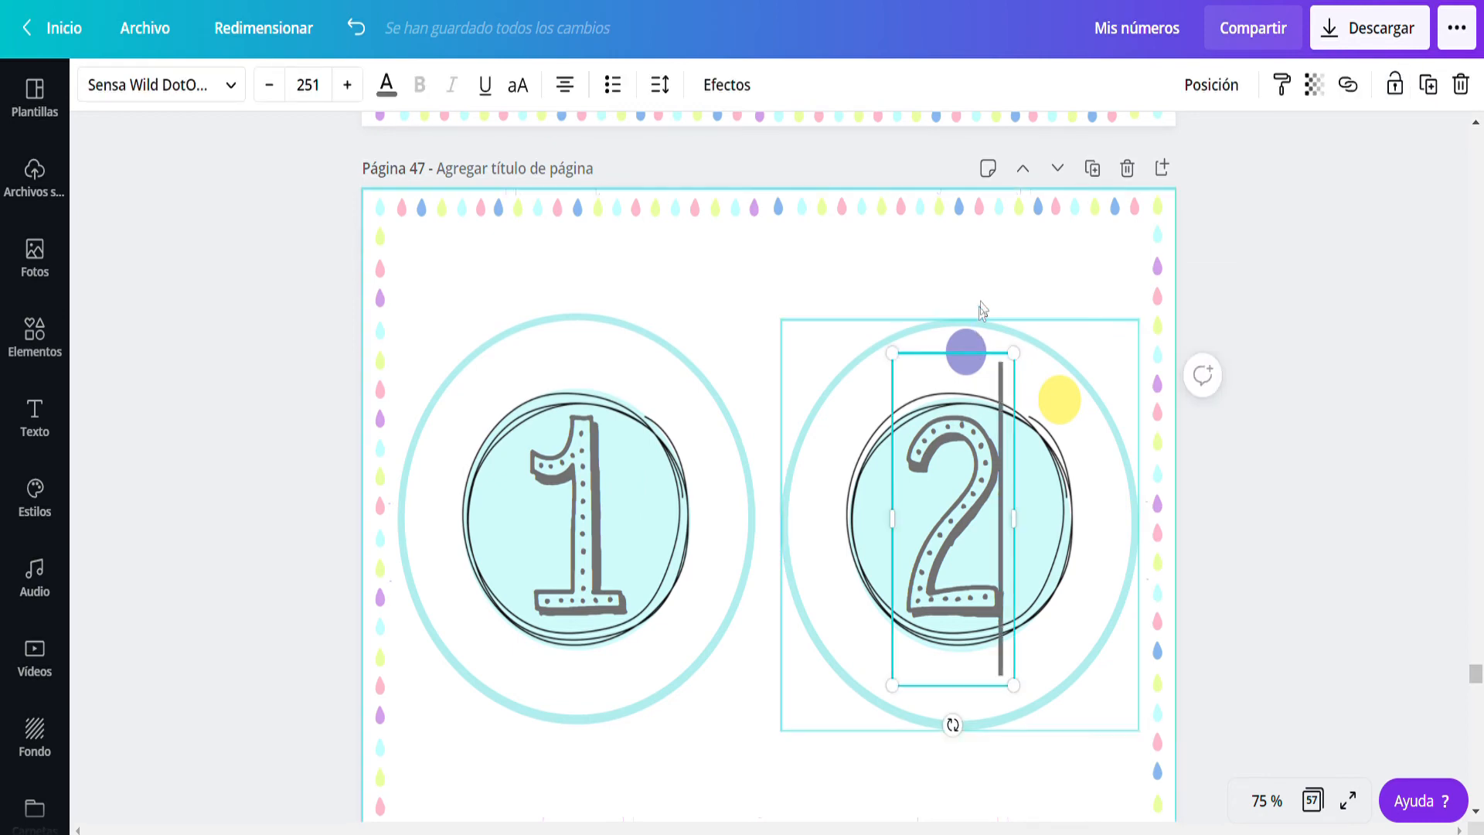
left_click(1077, 407)
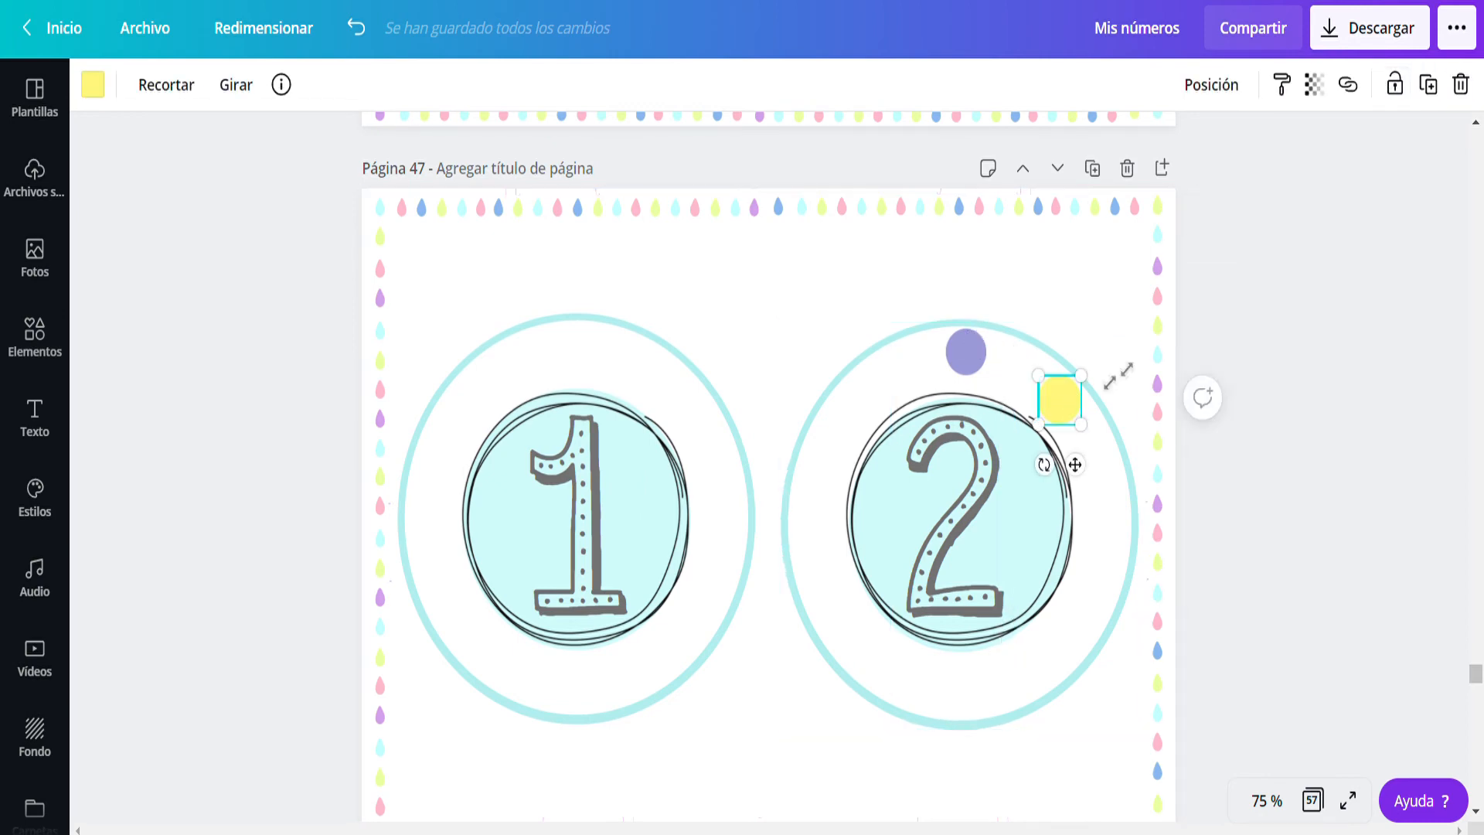
left_click(1430, 85)
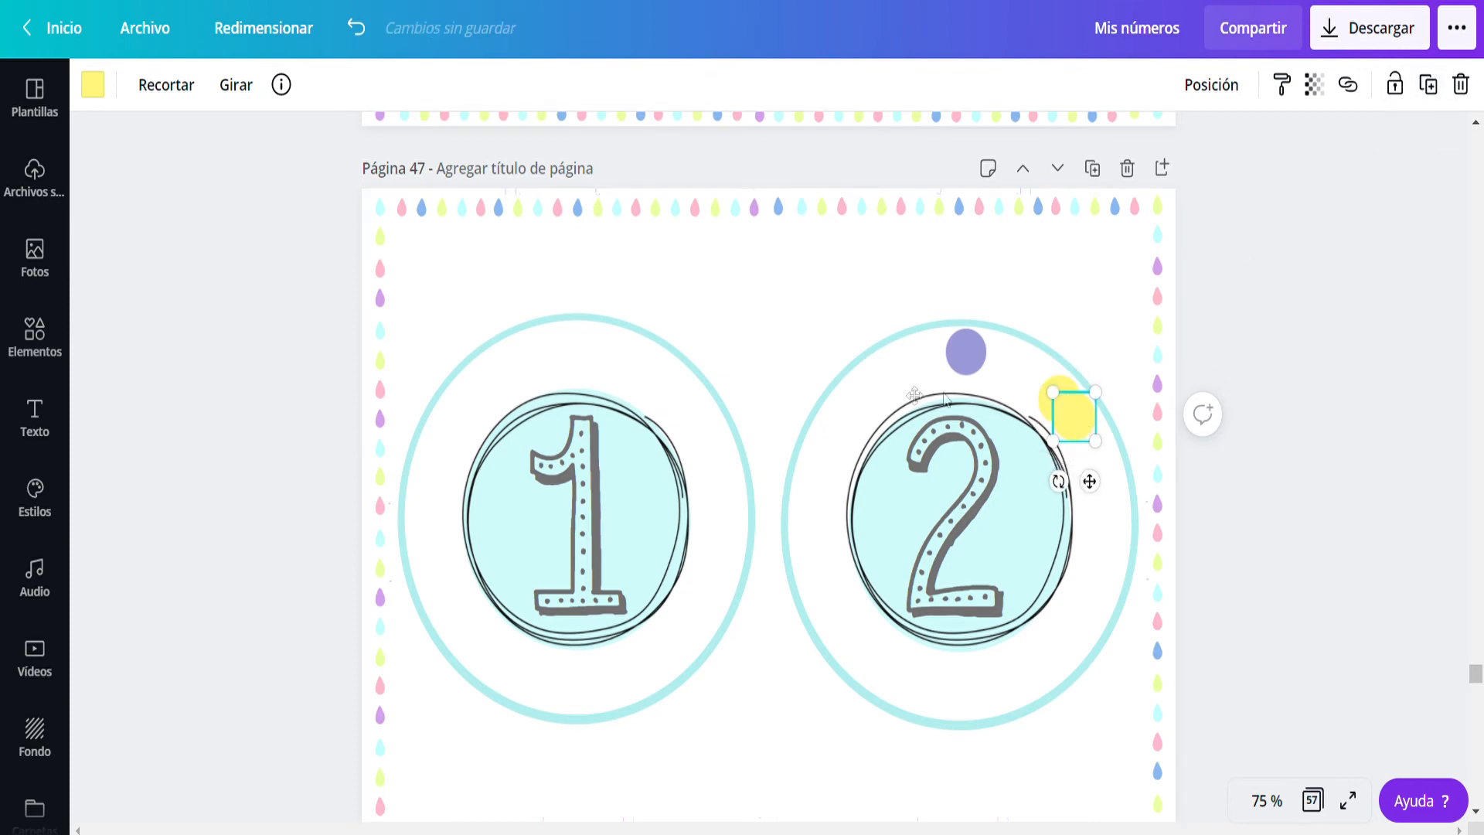
left_click_drag(1078, 422, 594, 352)
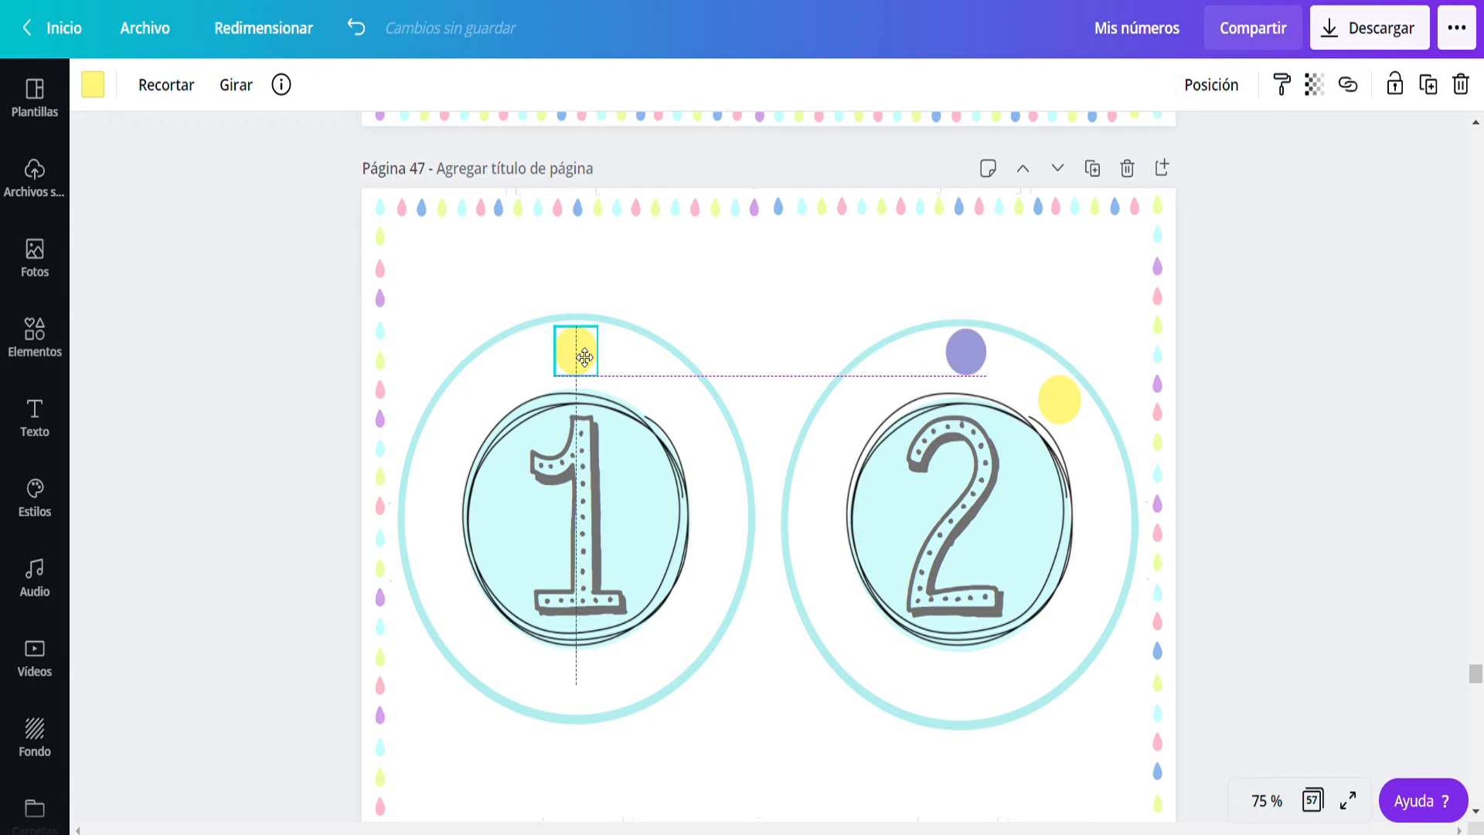
left_click(92, 85)
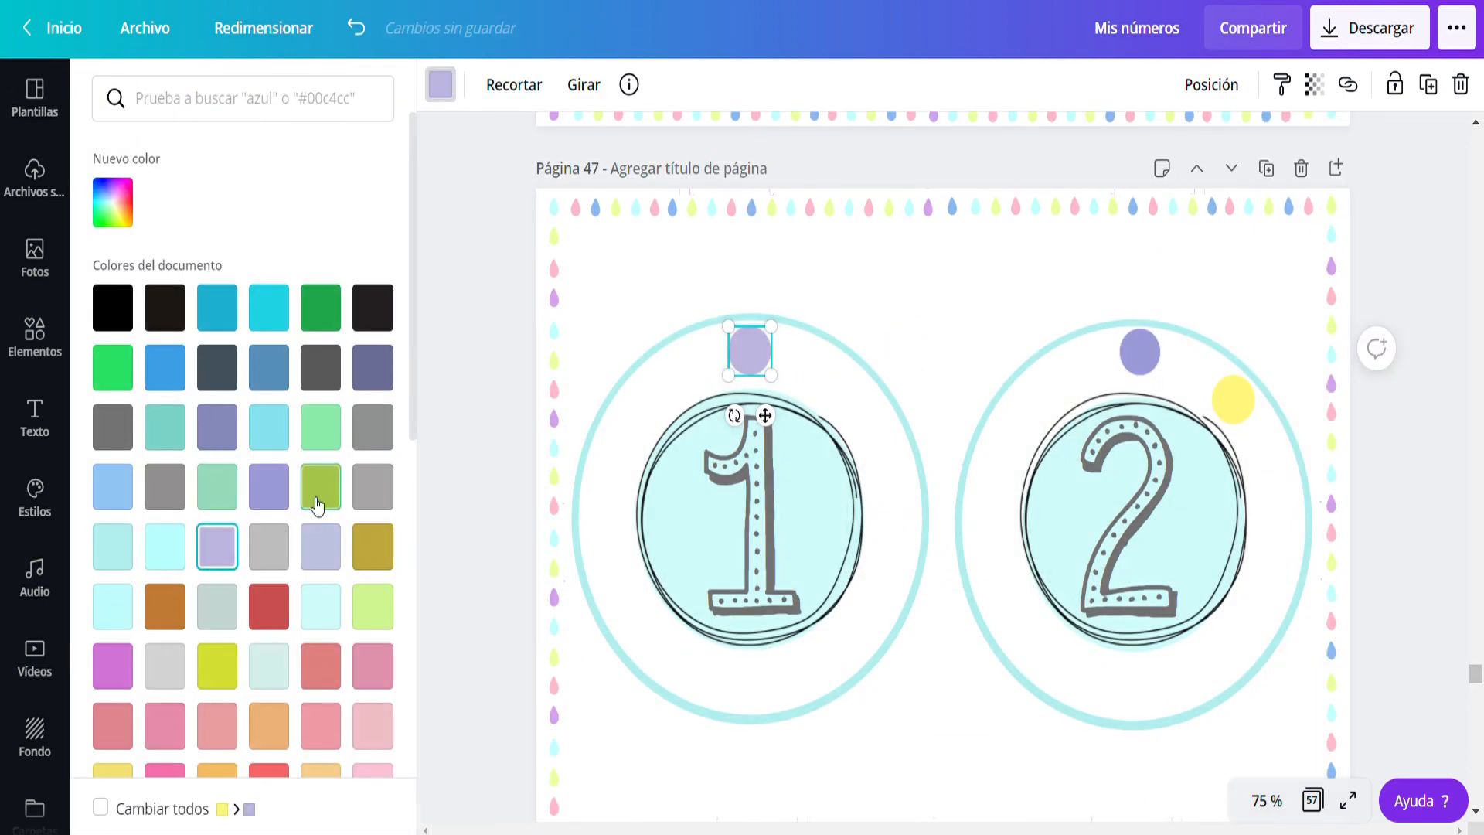
left_click(872, 322)
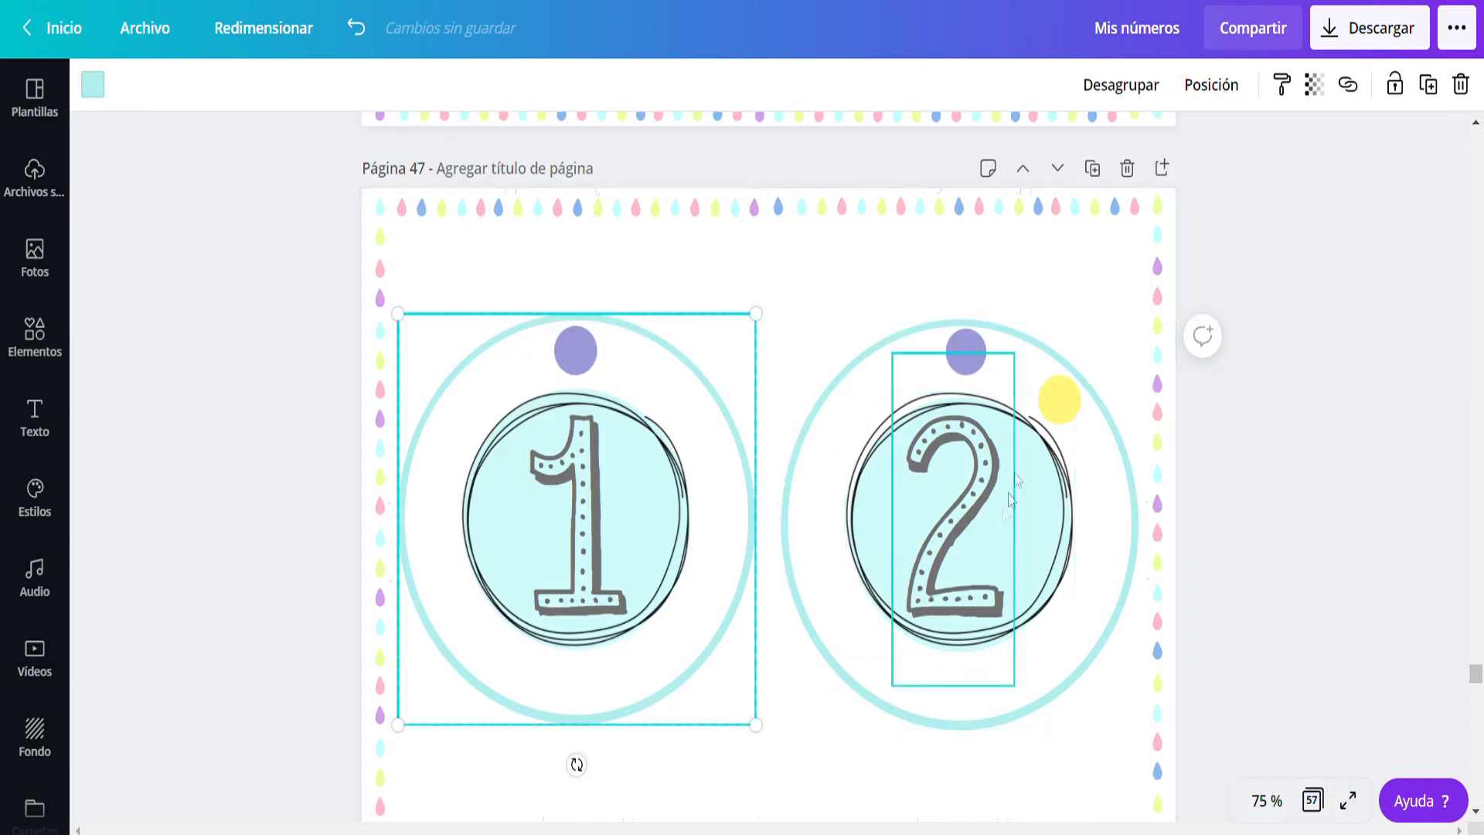
Review the number circles from 3 to 10 and the number charts and coloured circles on pages 48 to 54.
scroll(796, 501, "down", 10)
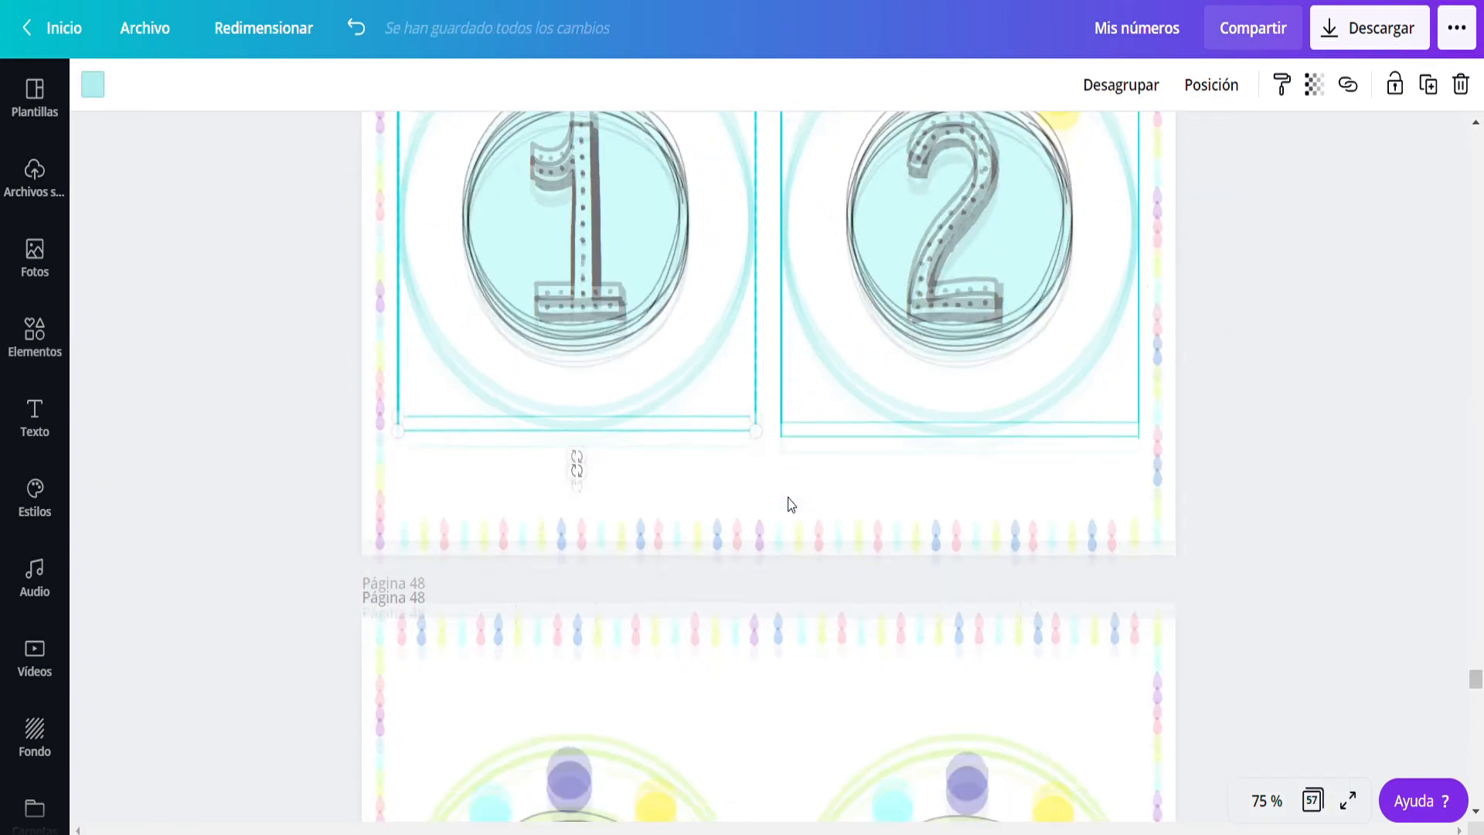
scroll(781, 501, "down", 2)
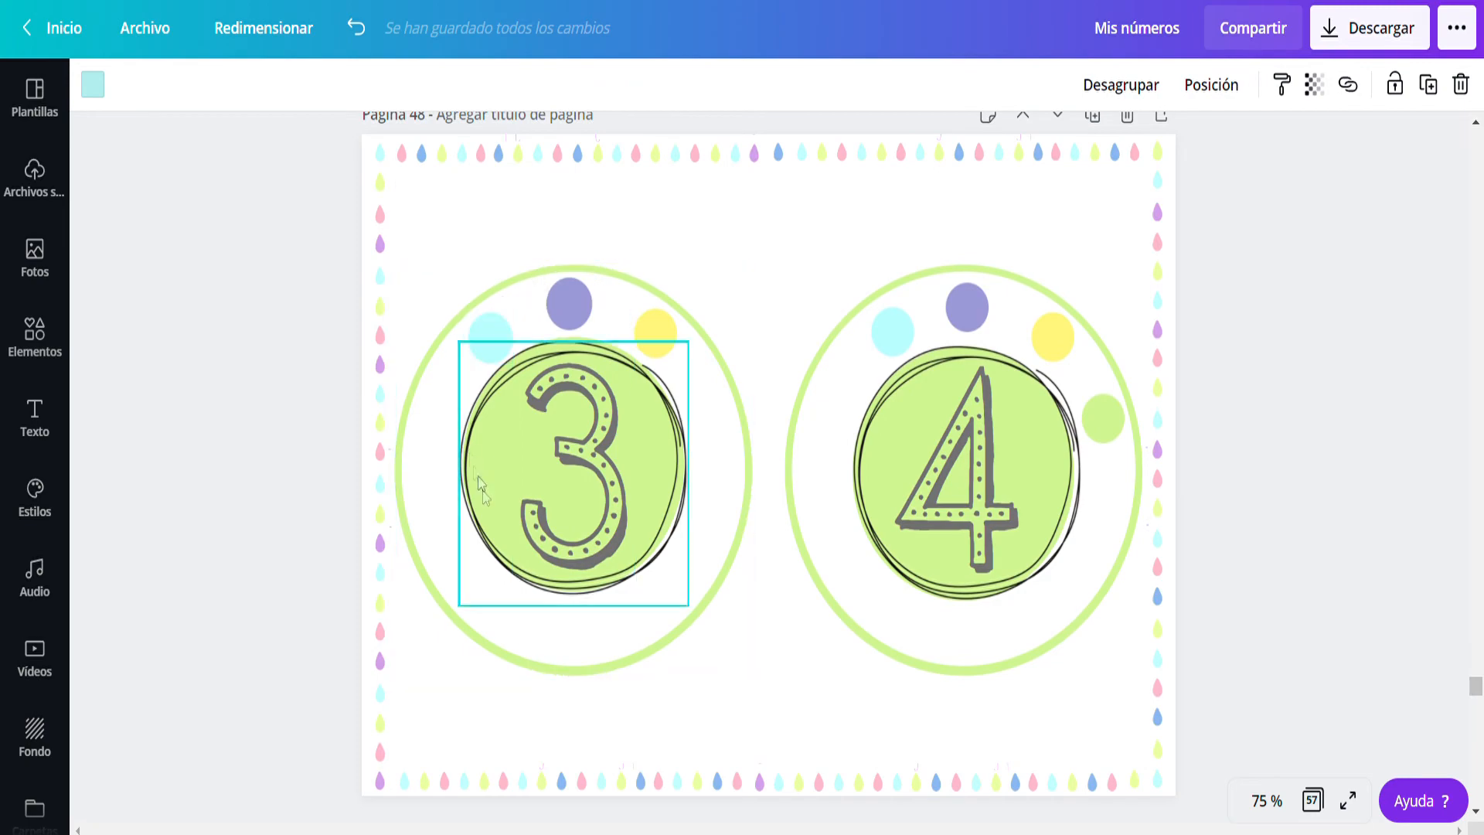
scroll(1099, 443, "down", 10)
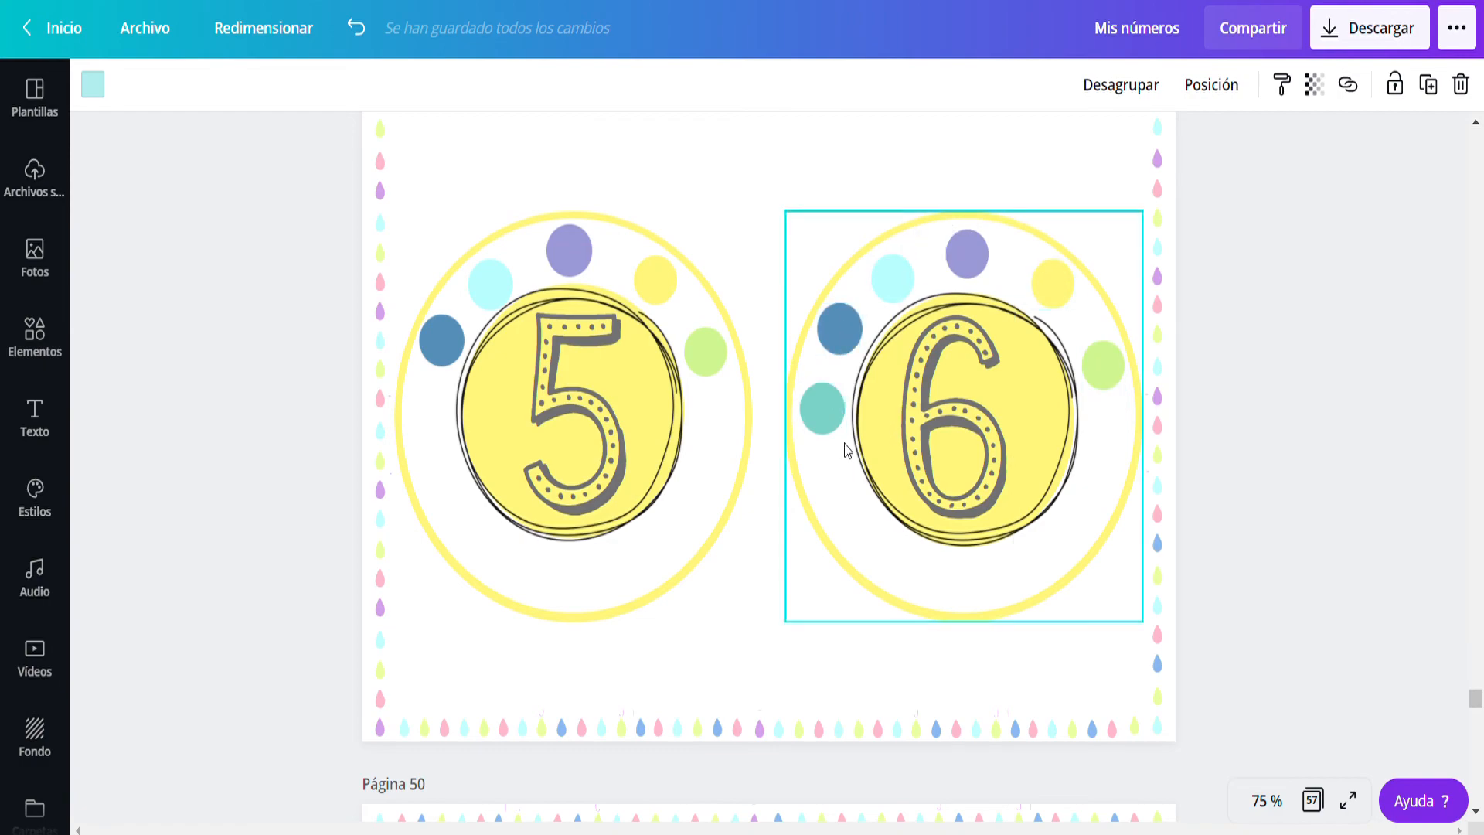
scroll(847, 448, "down", 10)
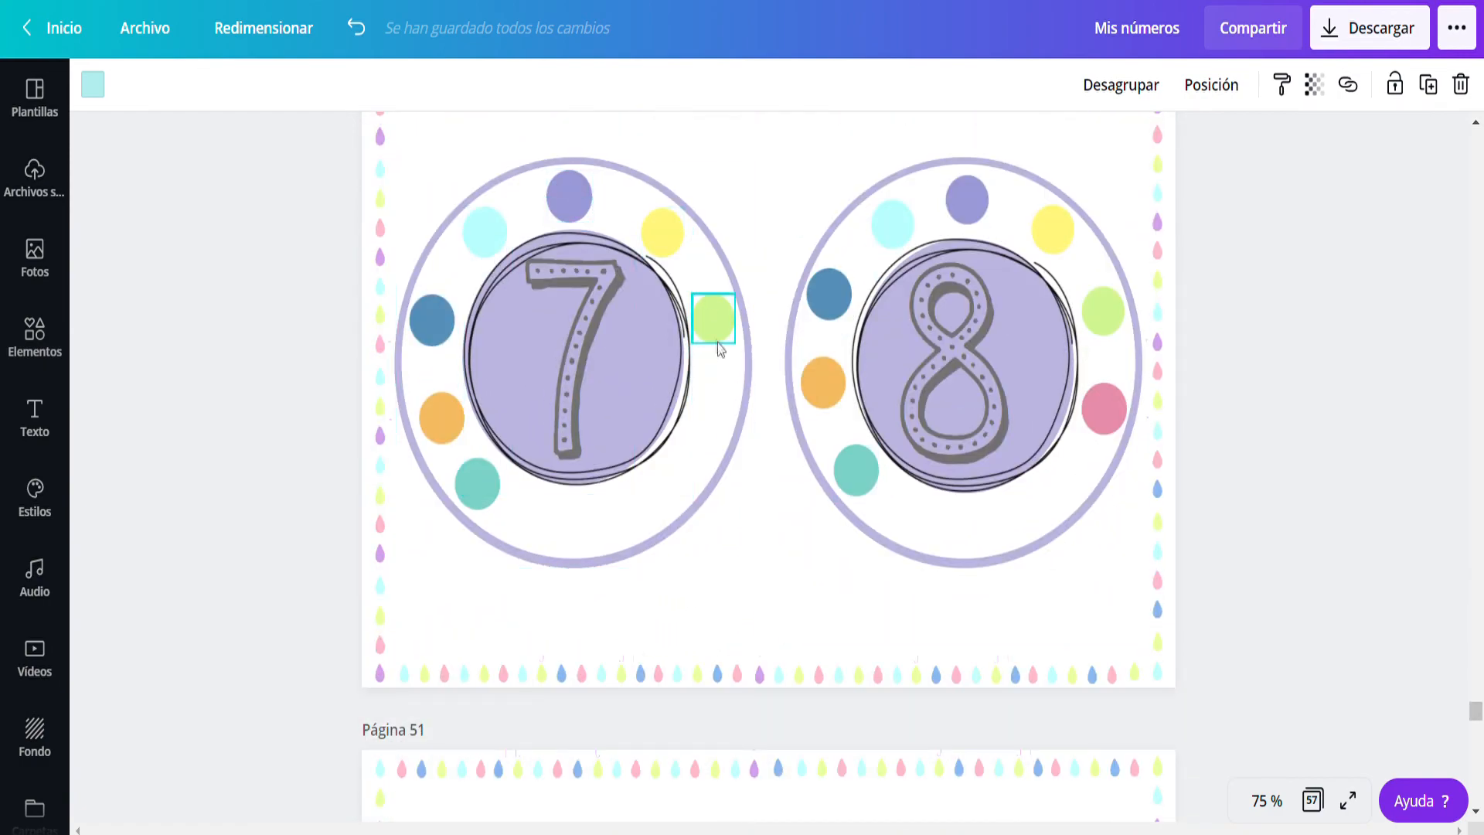
scroll(716, 388, "down", 3)
scroll(800, 335, "up", 3)
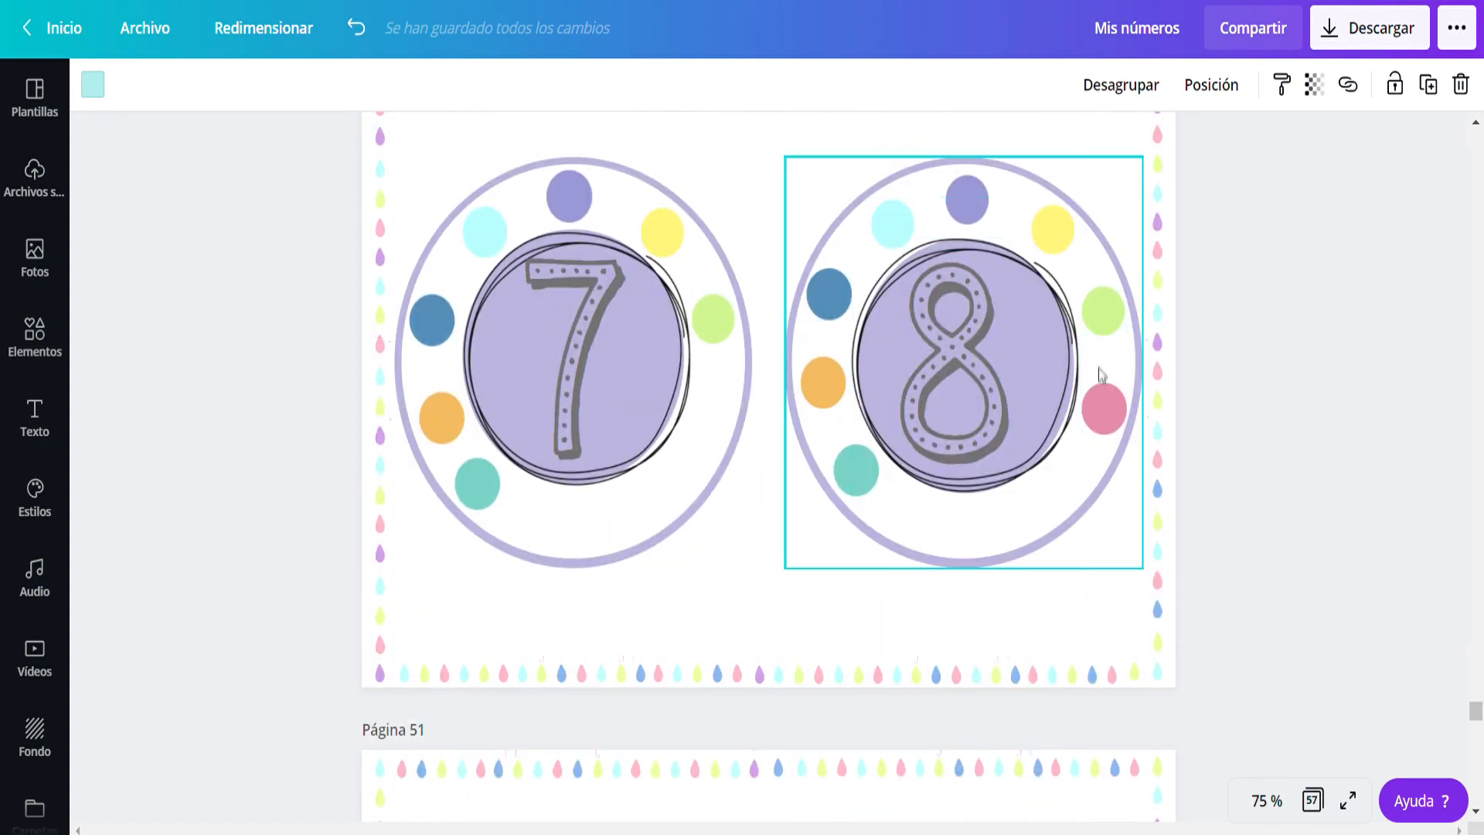
scroll(1096, 411, "down", 10)
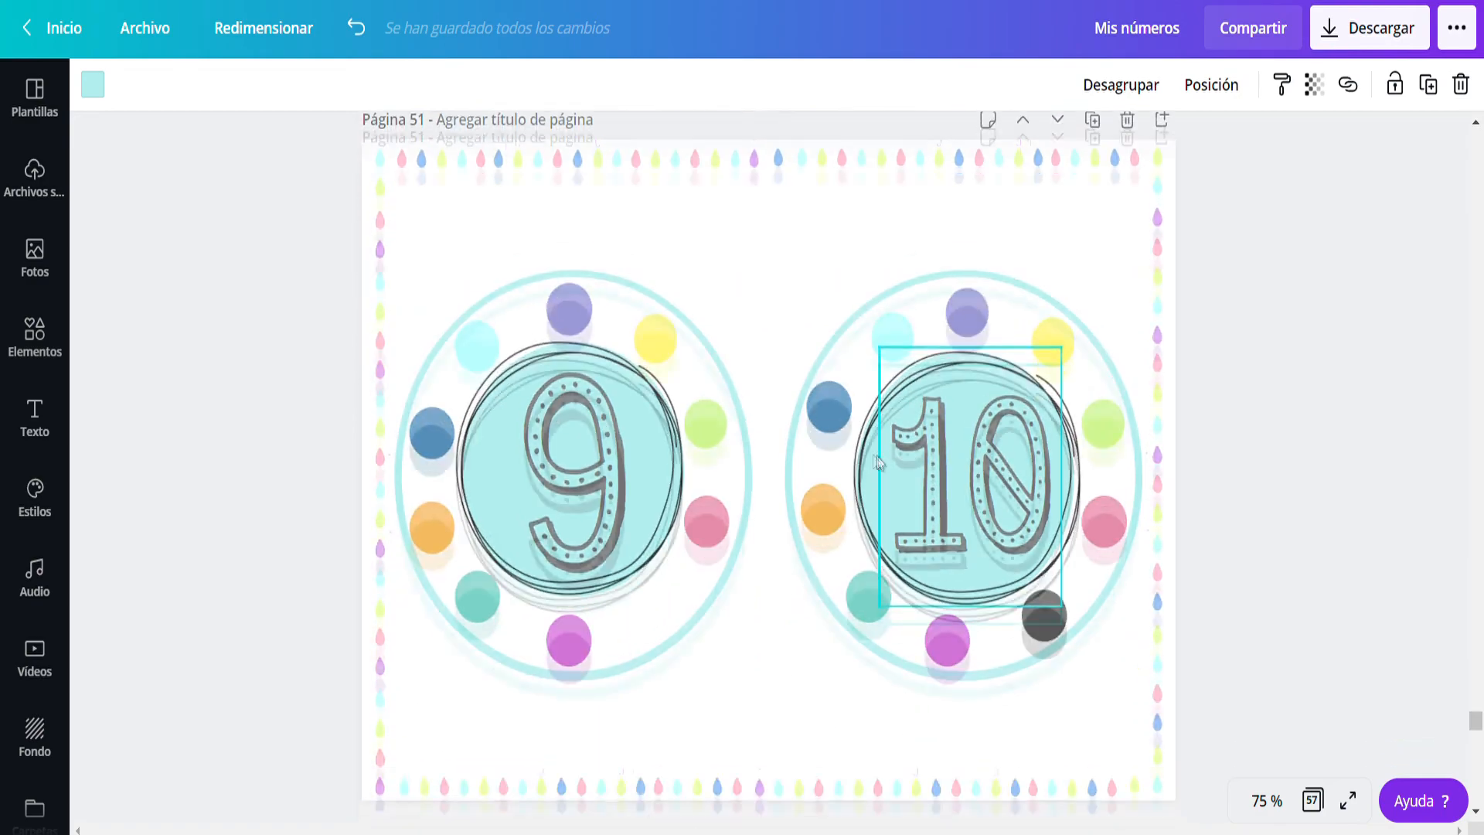
scroll(841, 352, "down", 3)
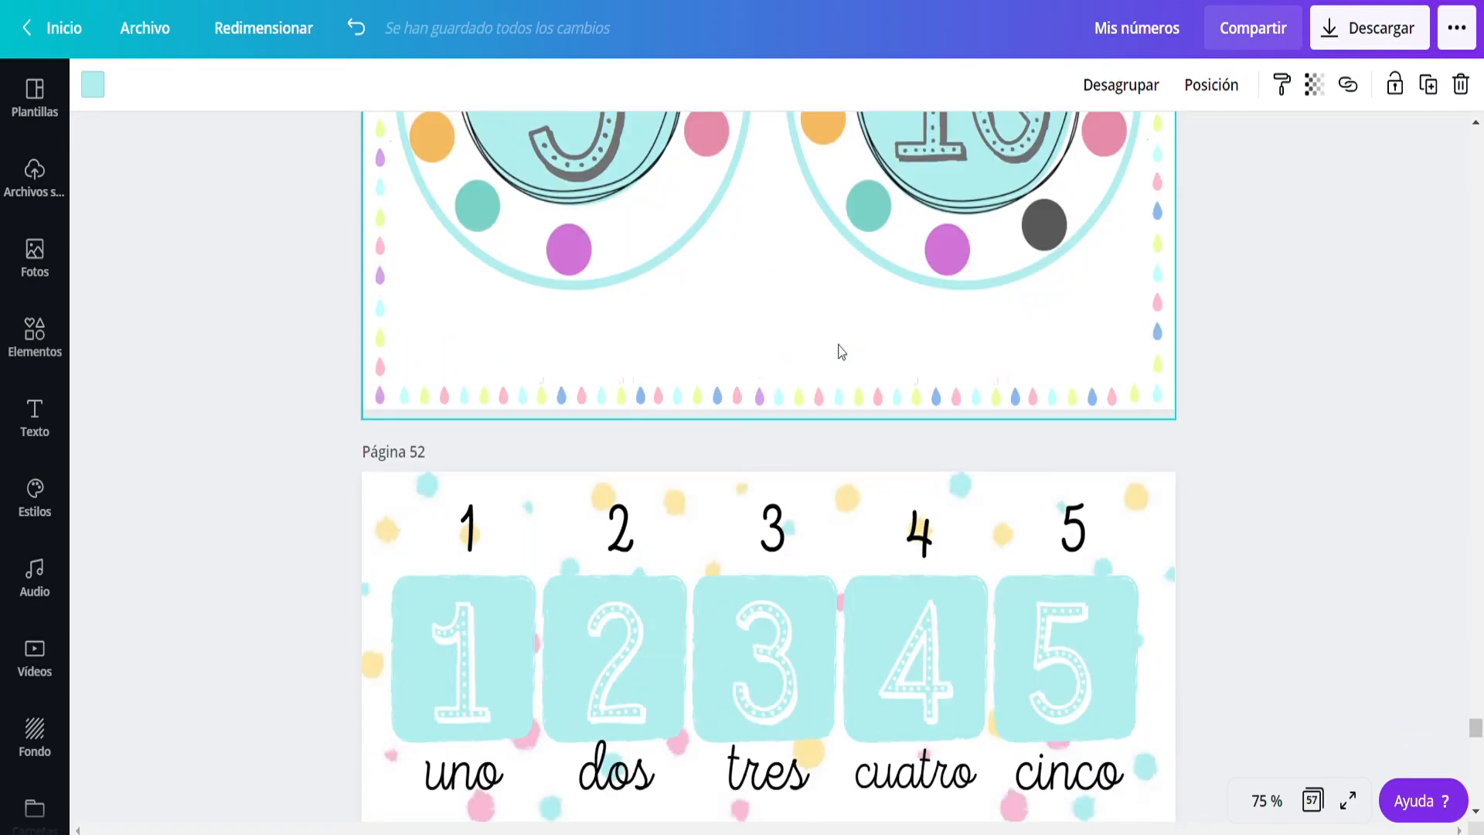
scroll(839, 361, "down", 15)
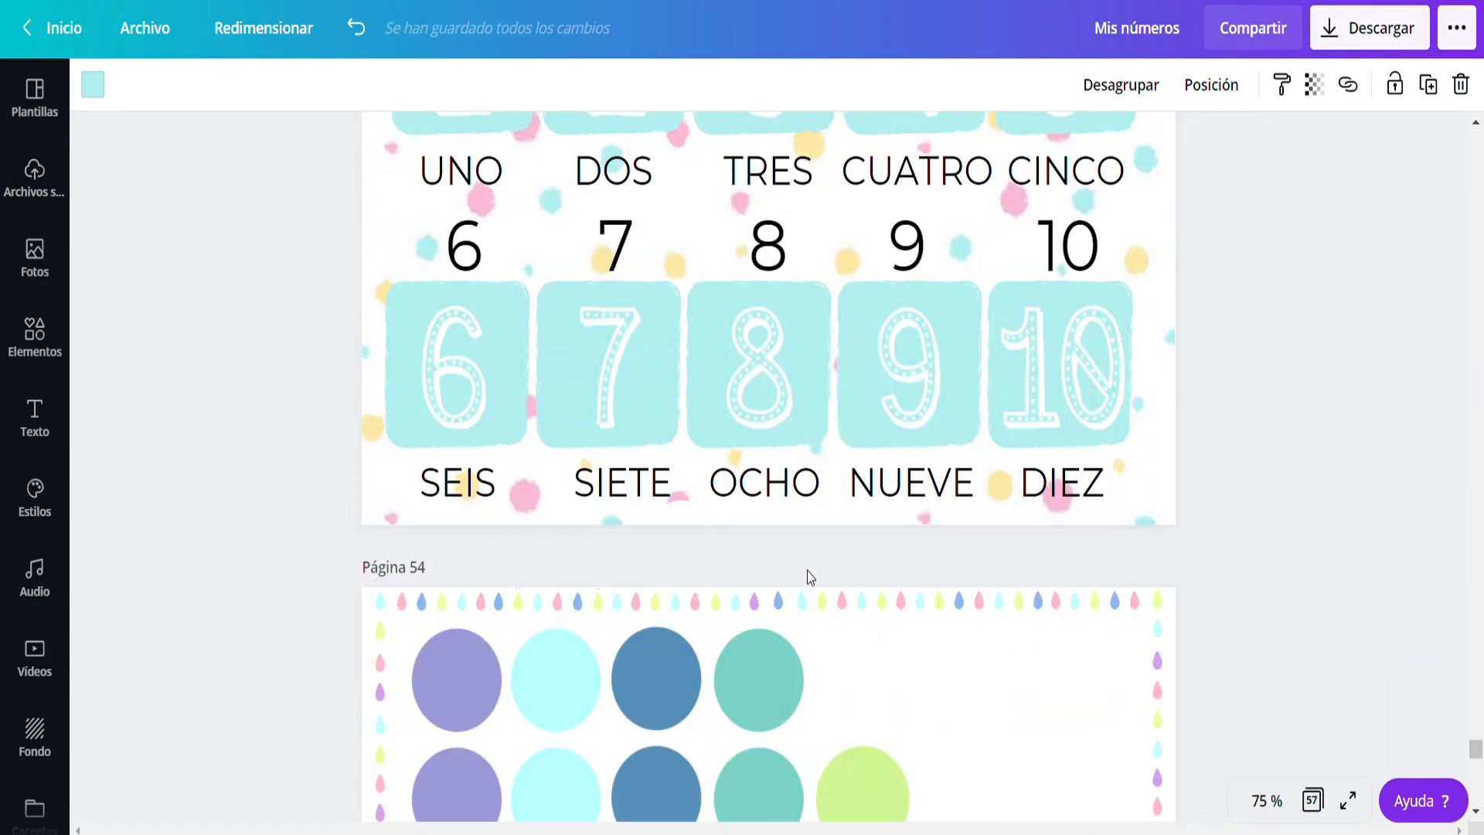
scroll(807, 571, "up", 15)
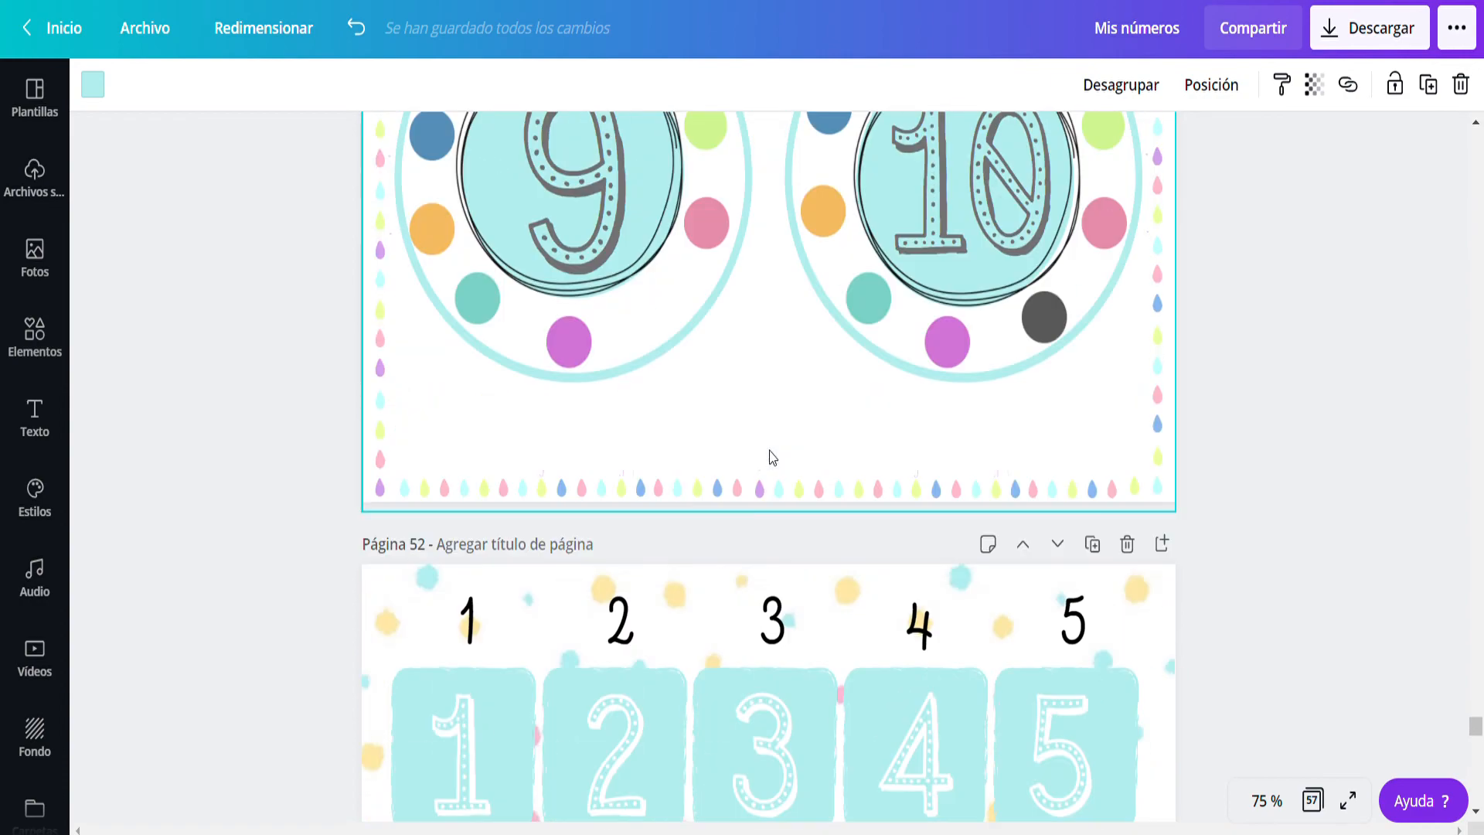
scroll(812, 628, "down", 1)
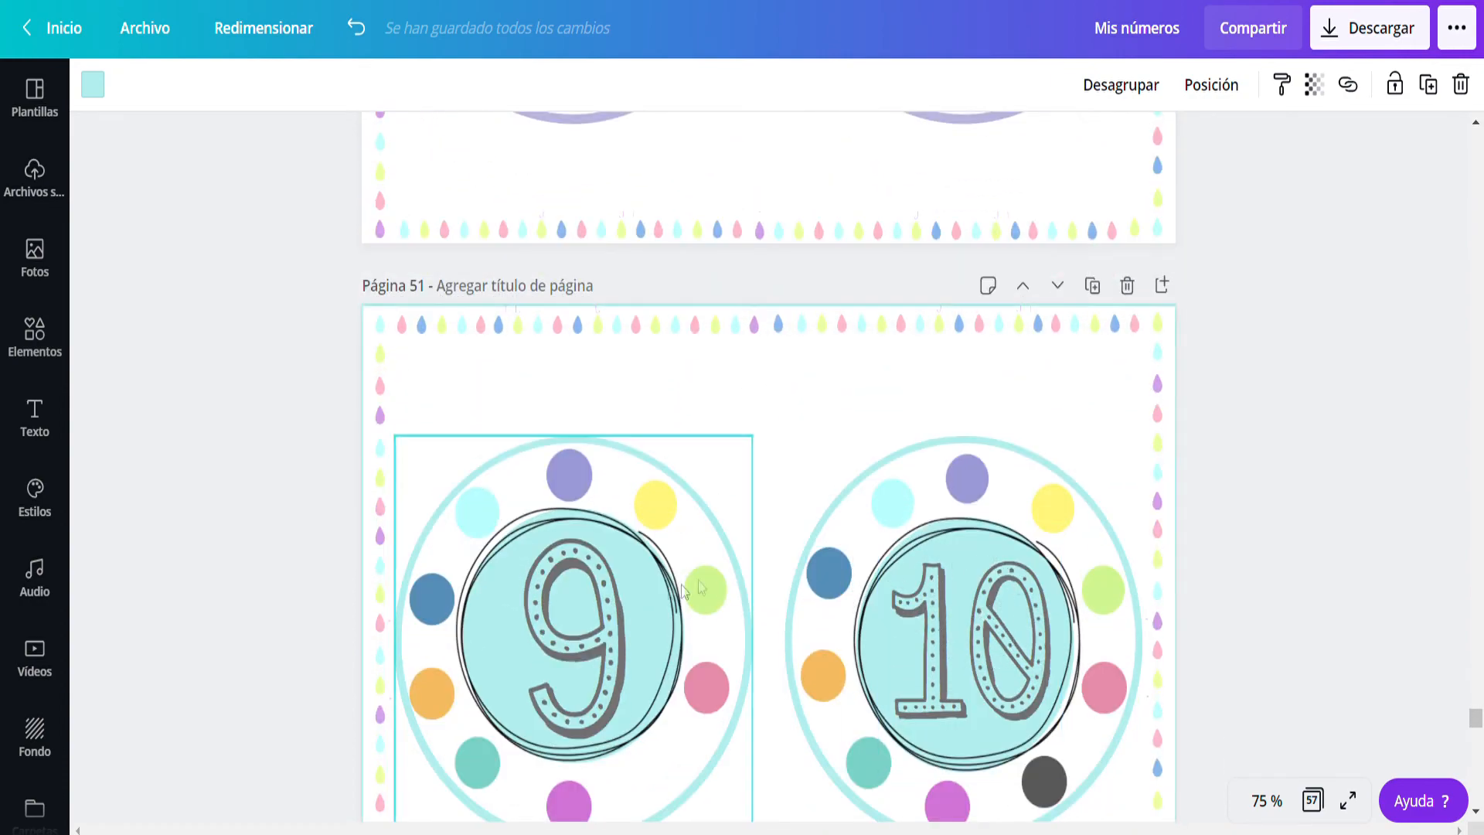
scroll(581, 601, "up", 15)
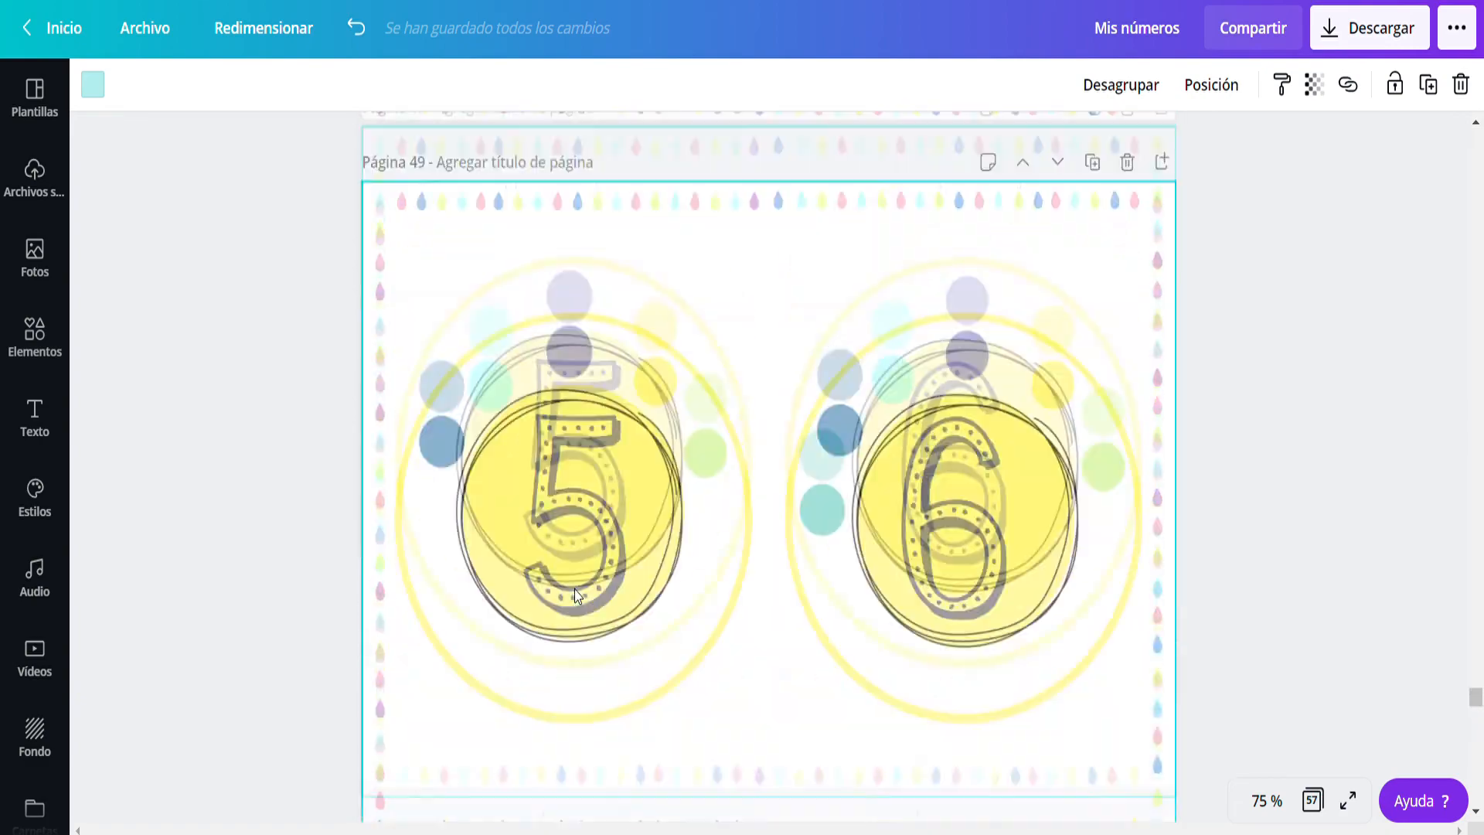
Review the number circles 1 to 10 with their coloured counting dots on pages 47 to 51.
scroll(576, 595, "up", 10)
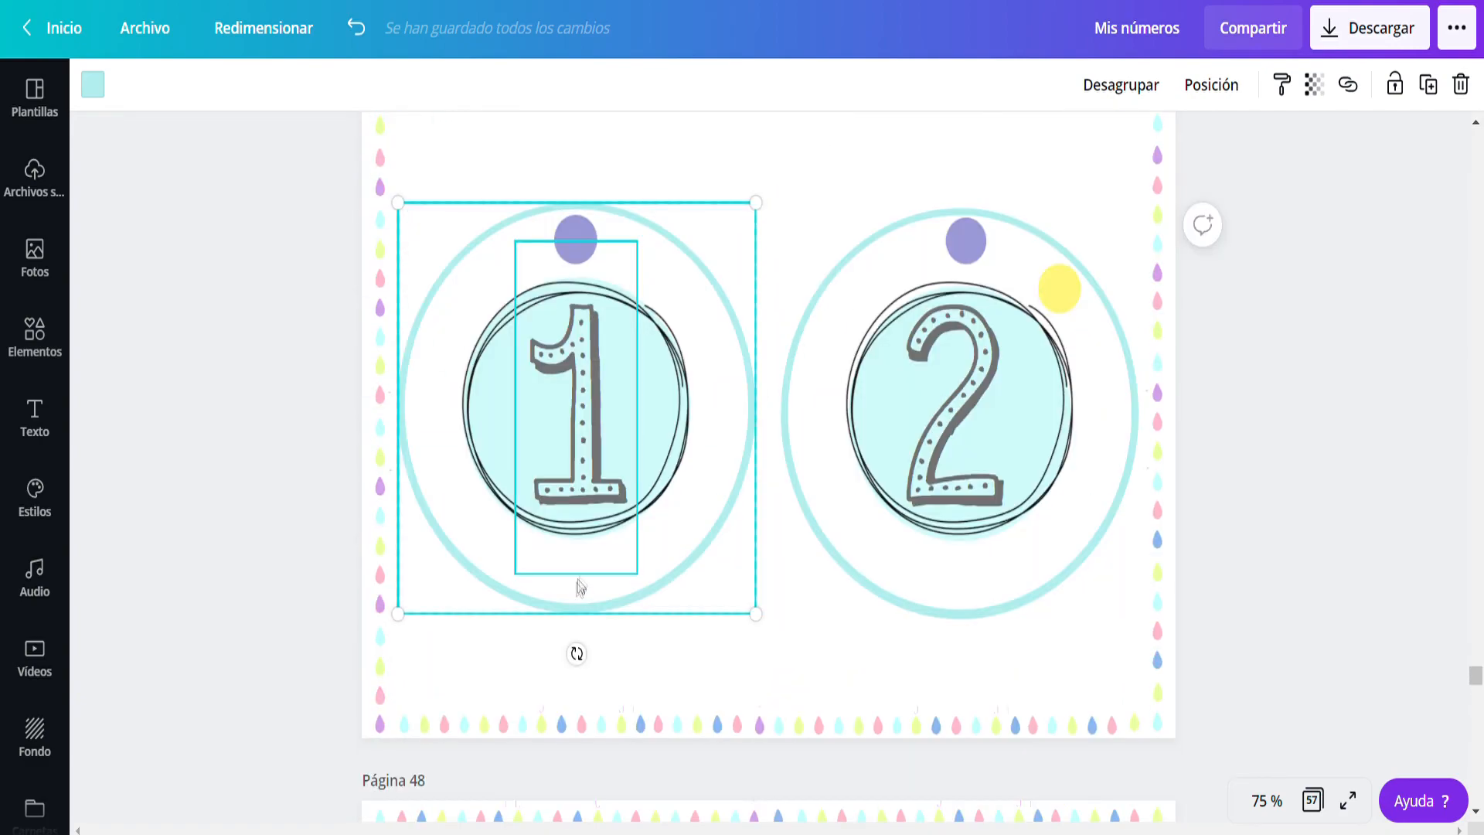
scroll(626, 338, "up", 3)
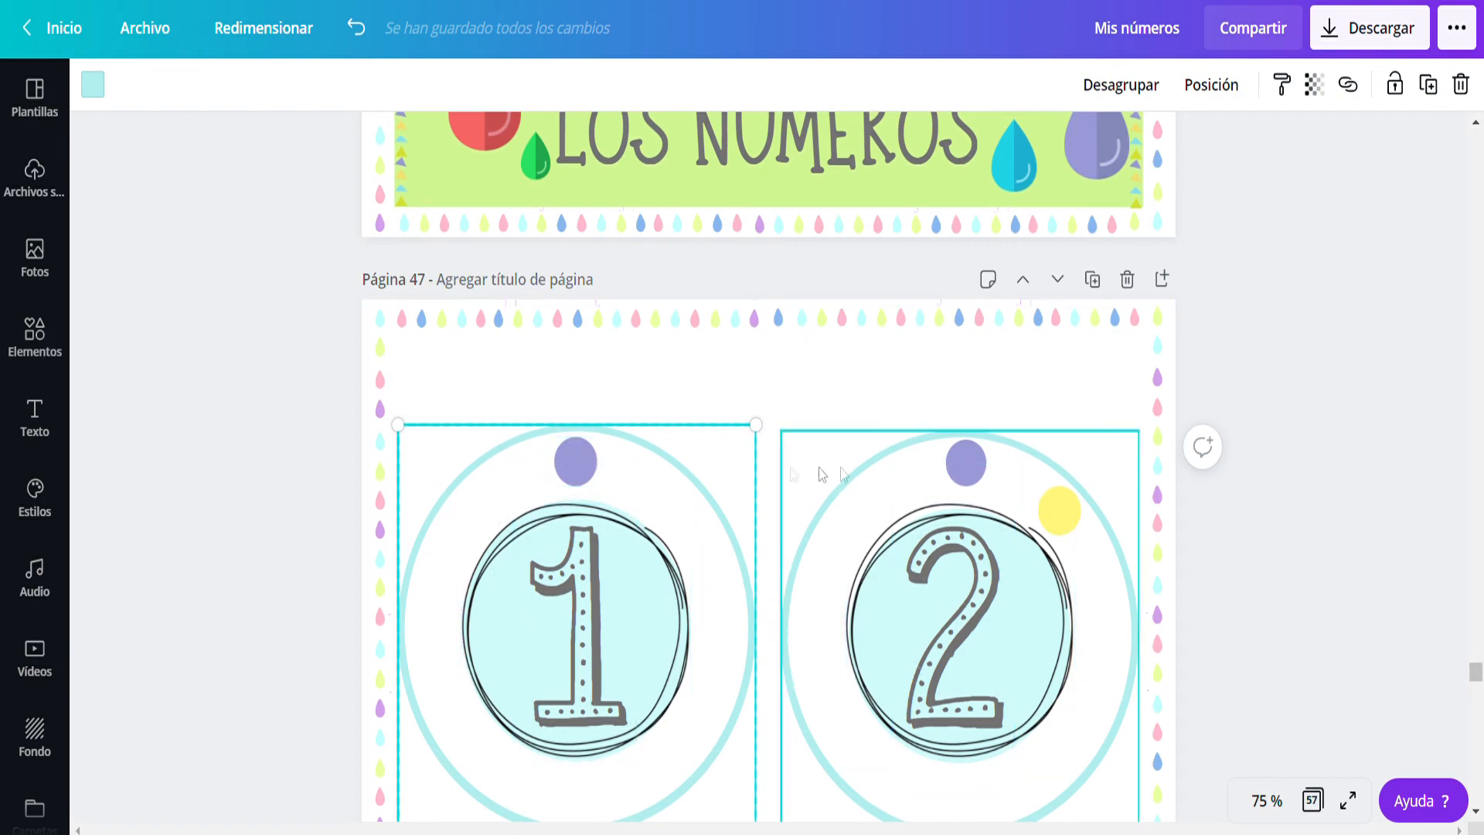
scroll(666, 507, "down", 14)
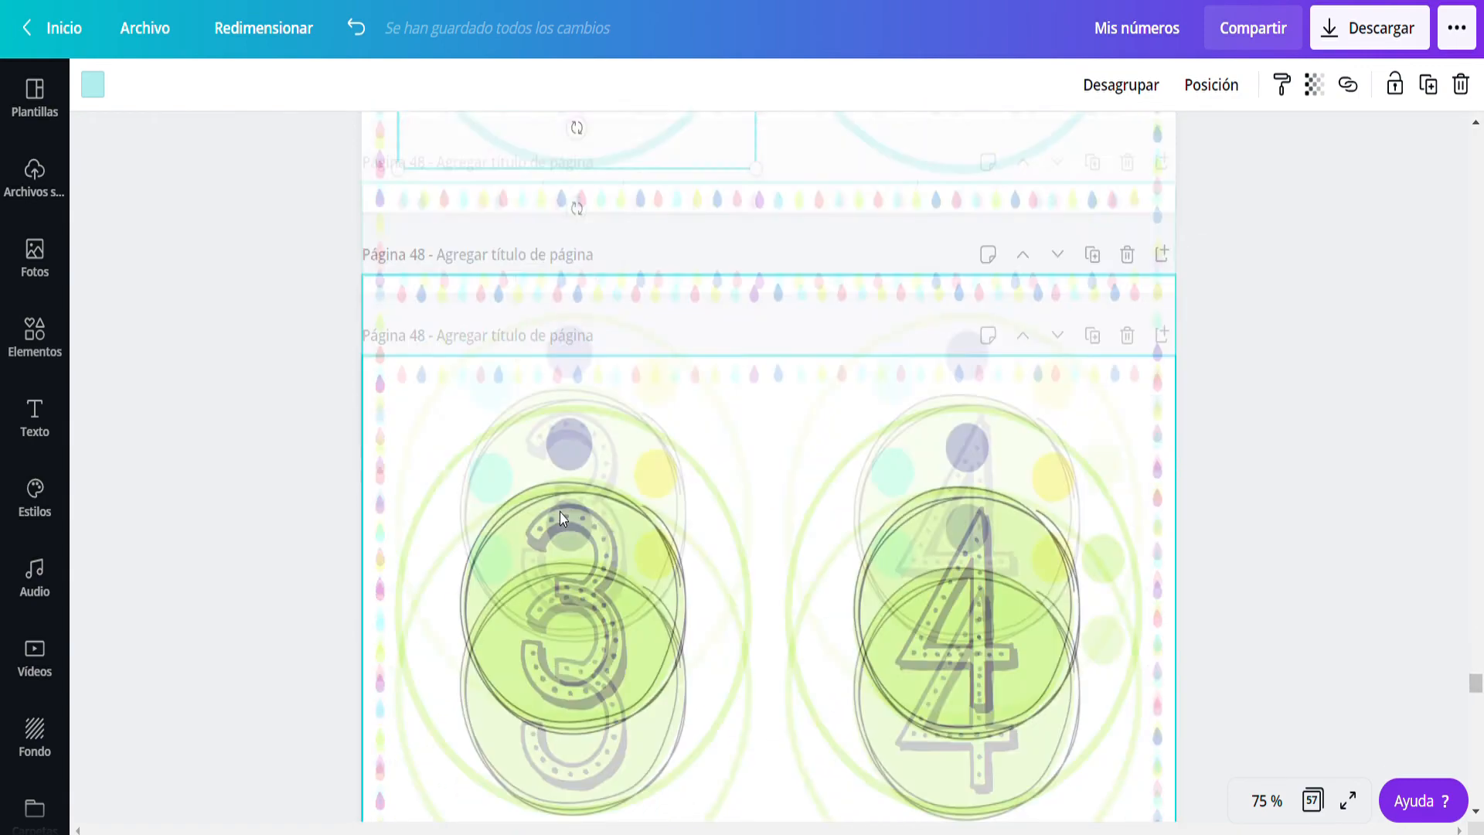
scroll(567, 519, "down", 18)
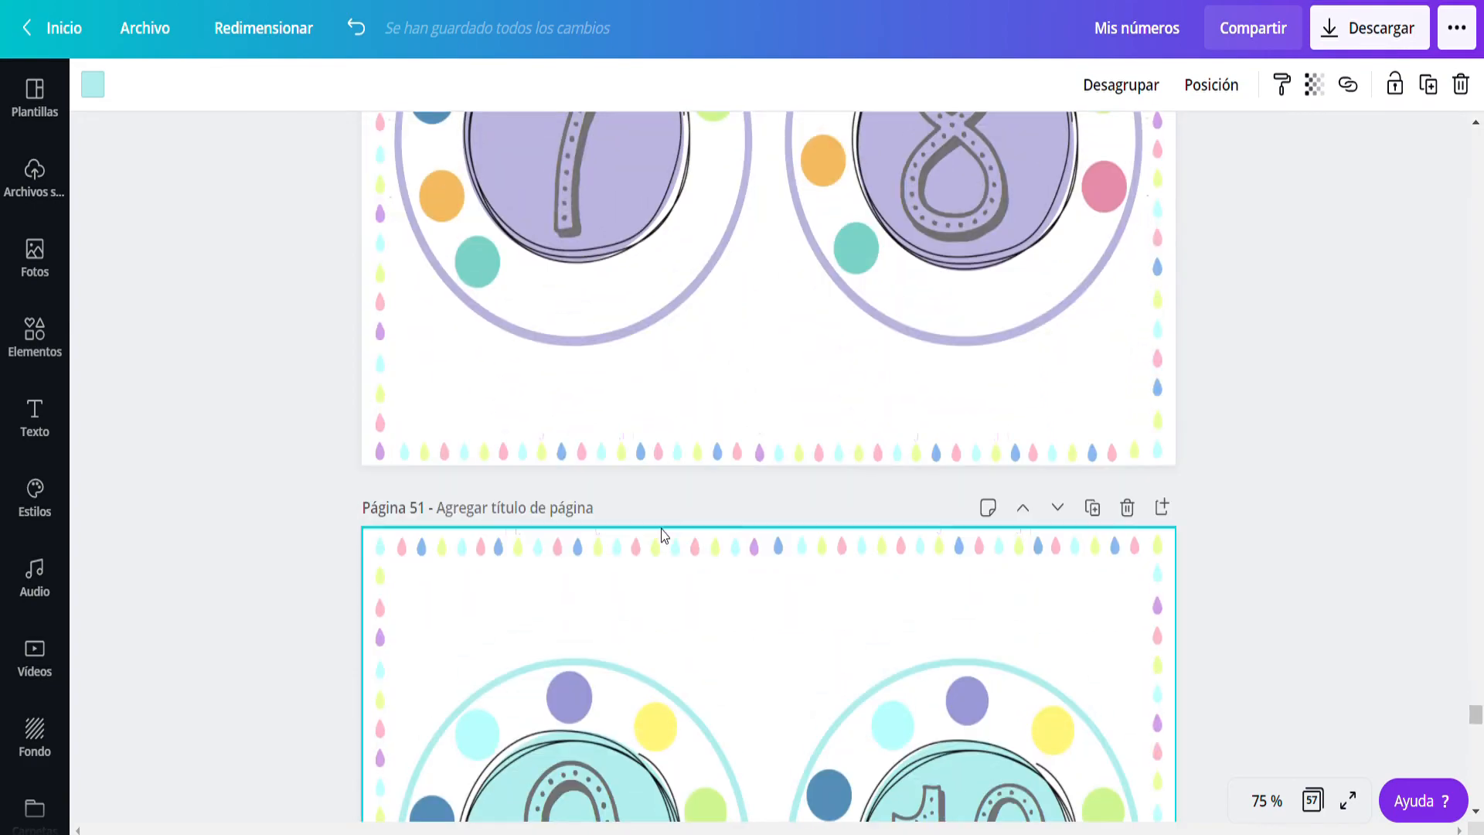
scroll(666, 538, "down", 13)
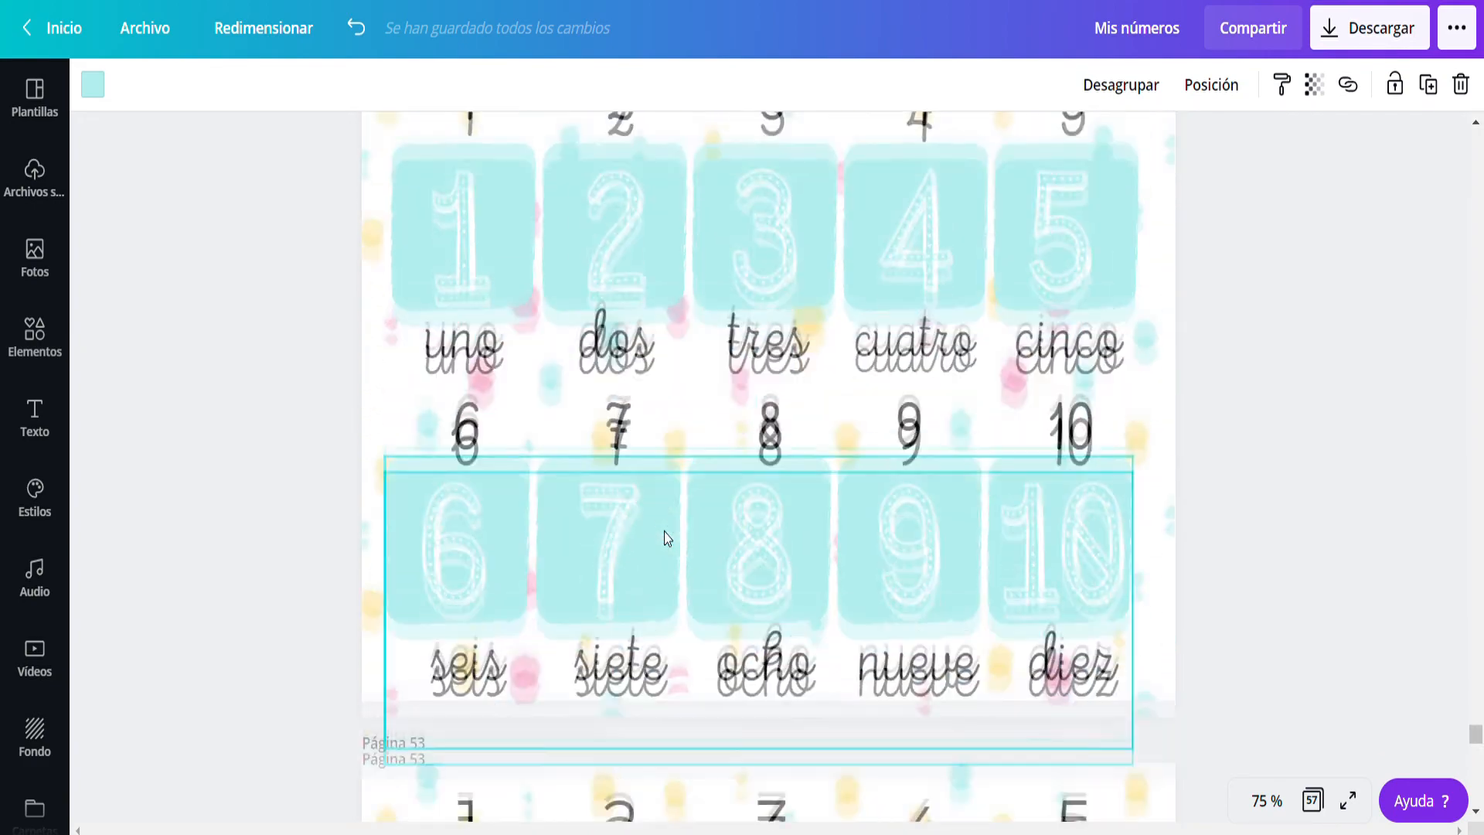
Examine the cursive and uppercase number charts on pages 52 and 53, and the cut-out circles and drops from page 54 on.
scroll(530, 298, "up", 2)
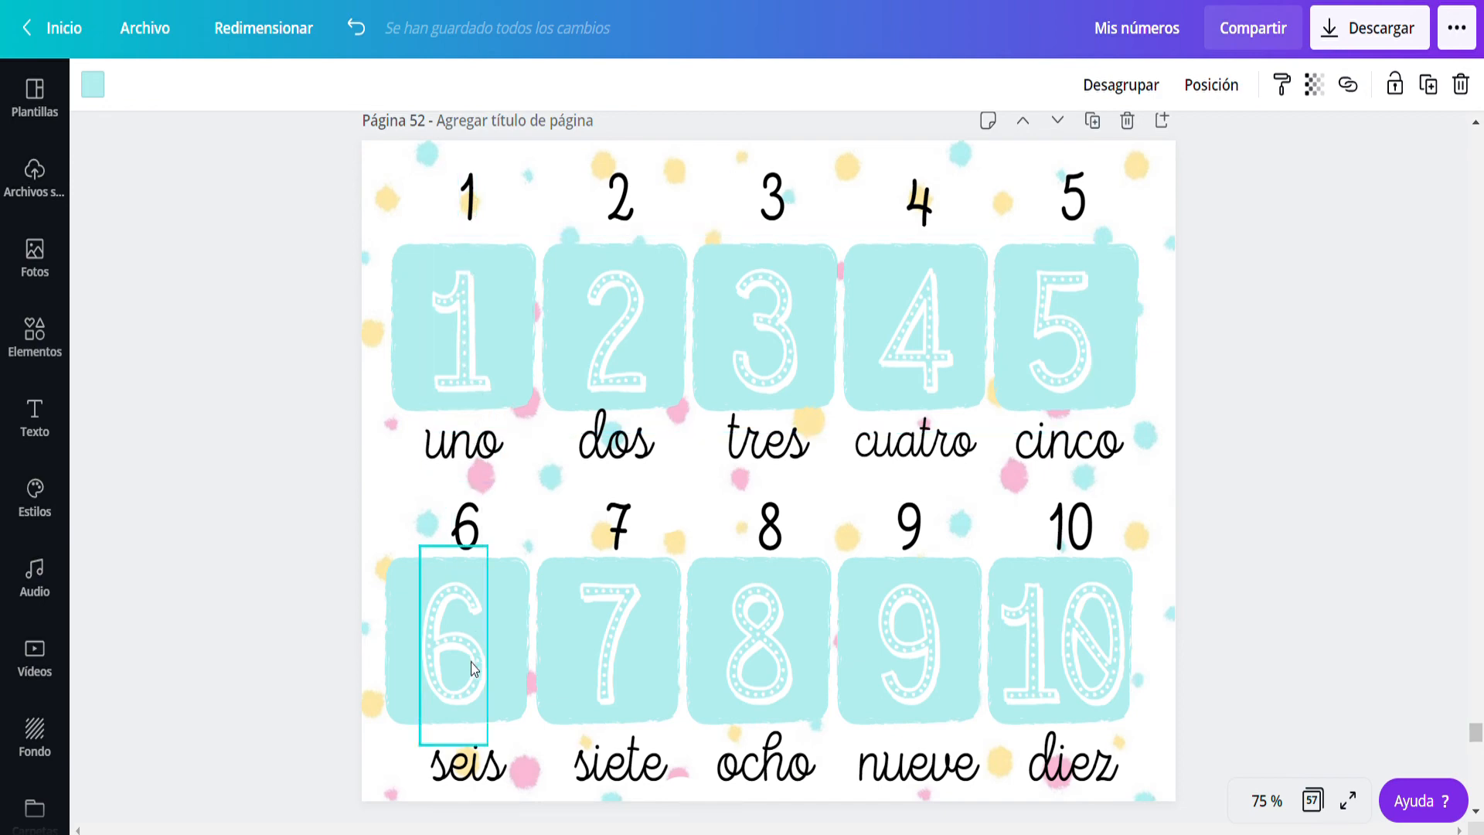
scroll(474, 669, "down", 1)
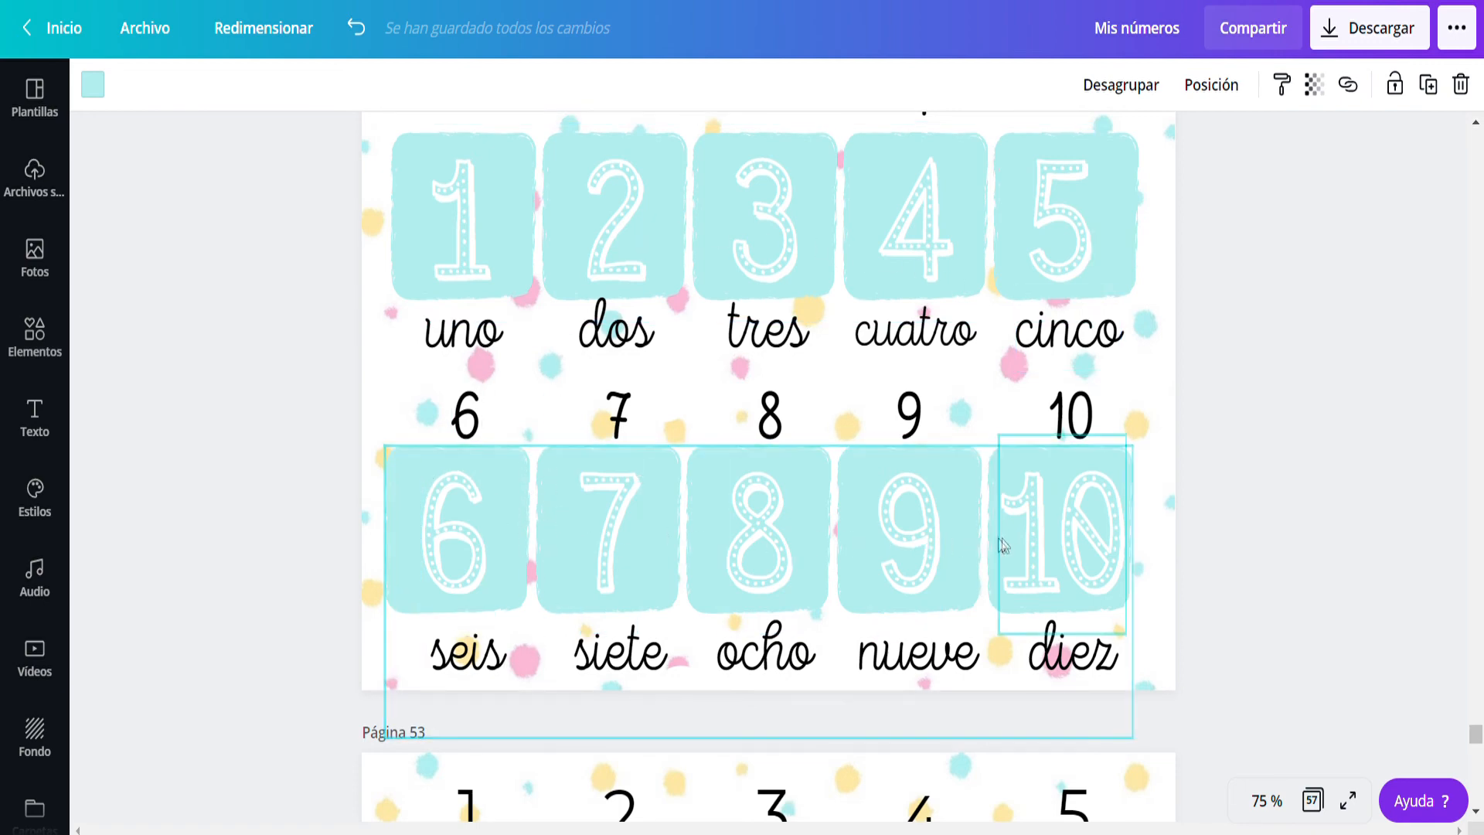
scroll(1091, 547, "up", 1)
scroll(1092, 550, "up", 1)
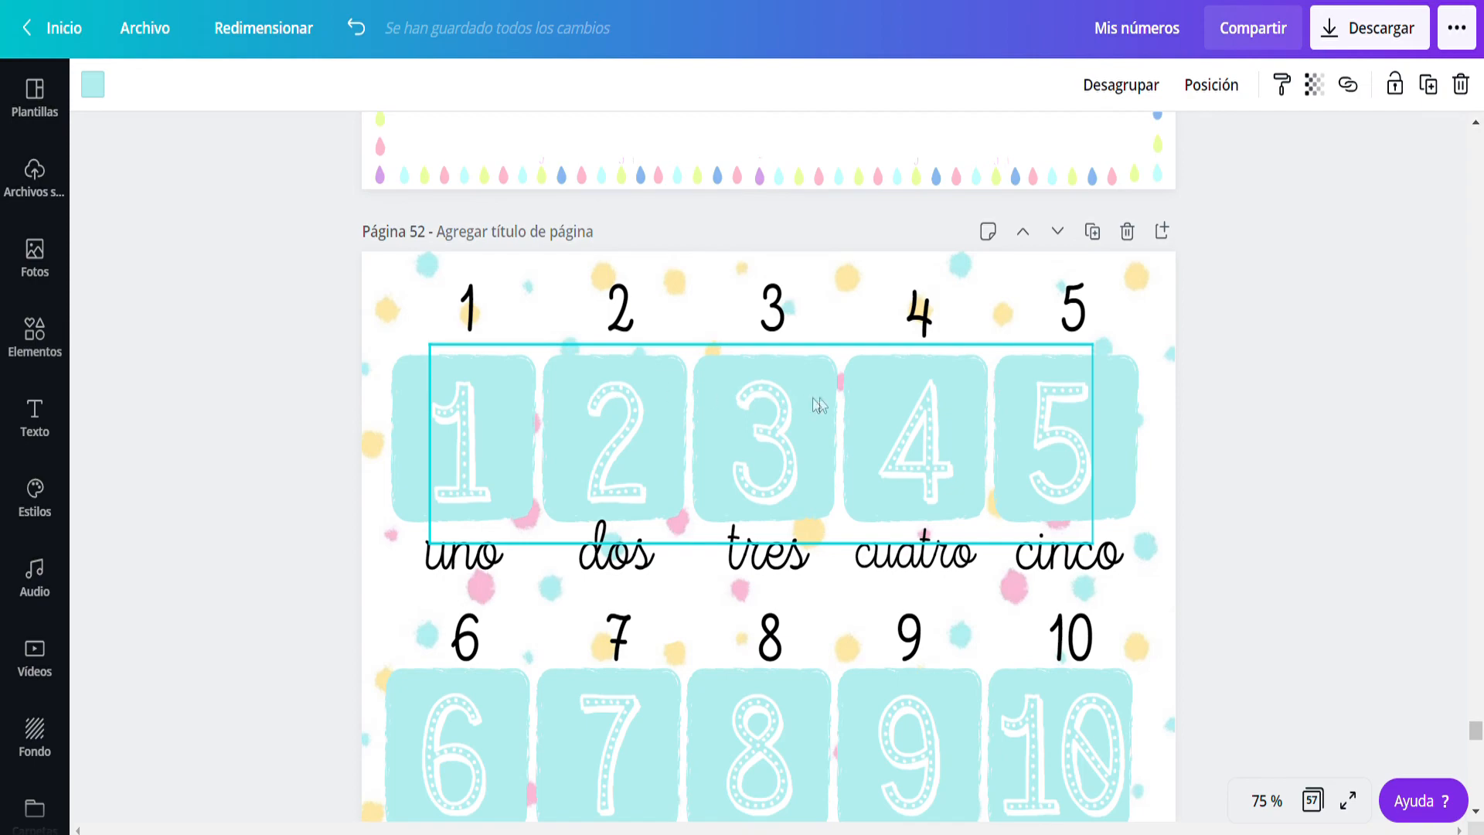
scroll(1086, 476, "down", 7)
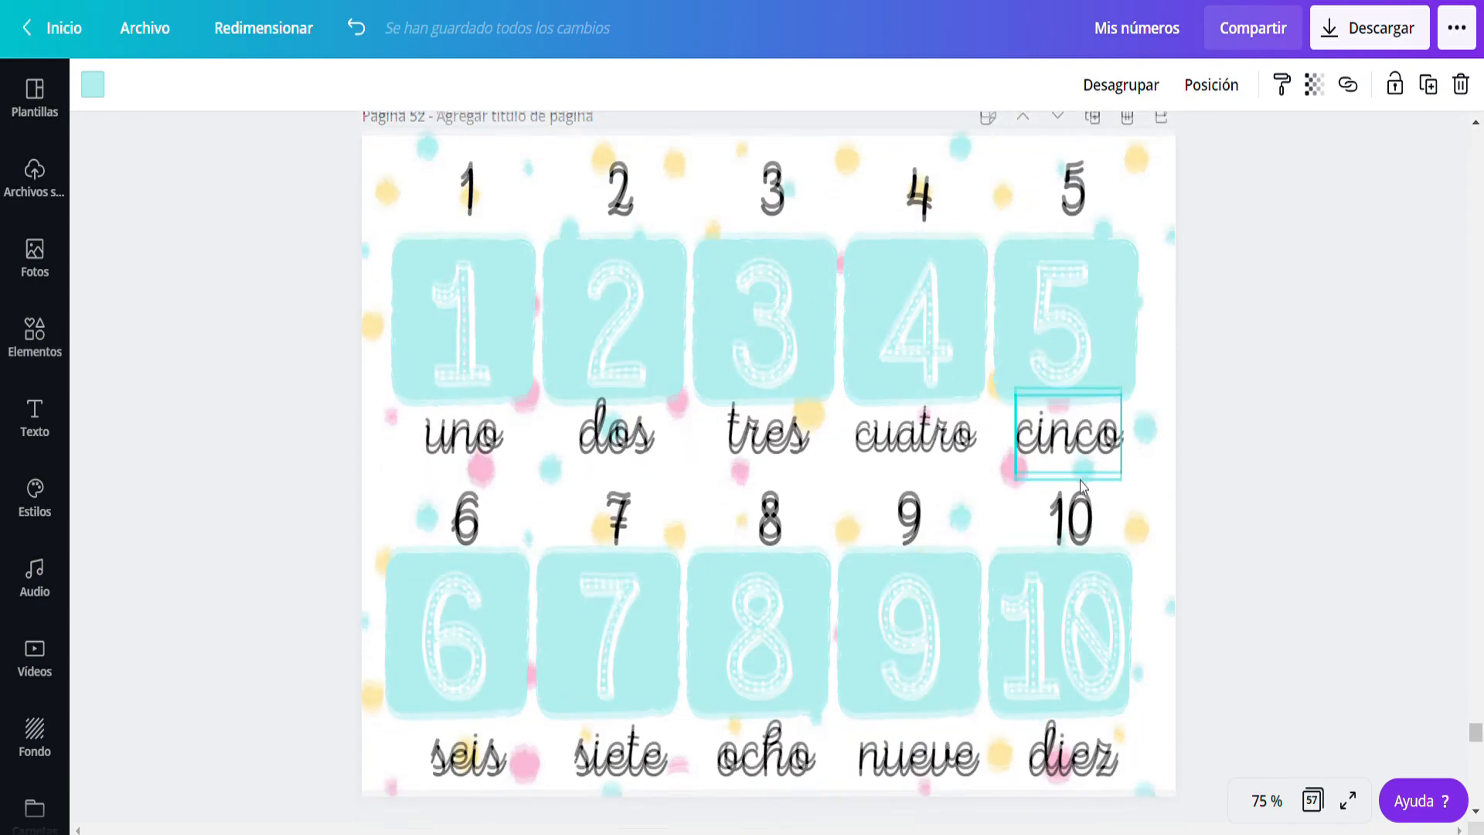
scroll(1079, 502, "down", 4)
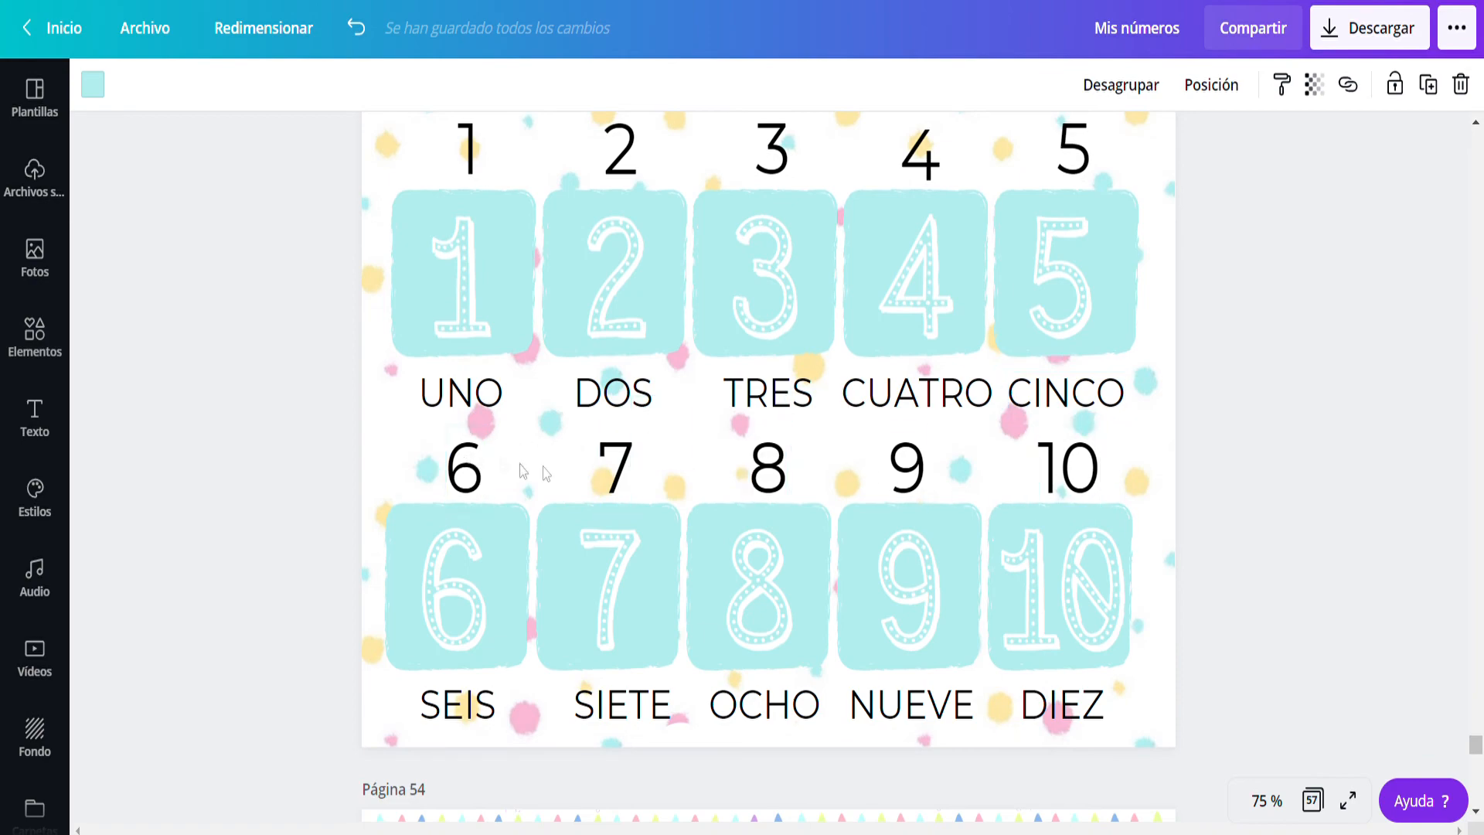
scroll(1036, 473, "up", 8)
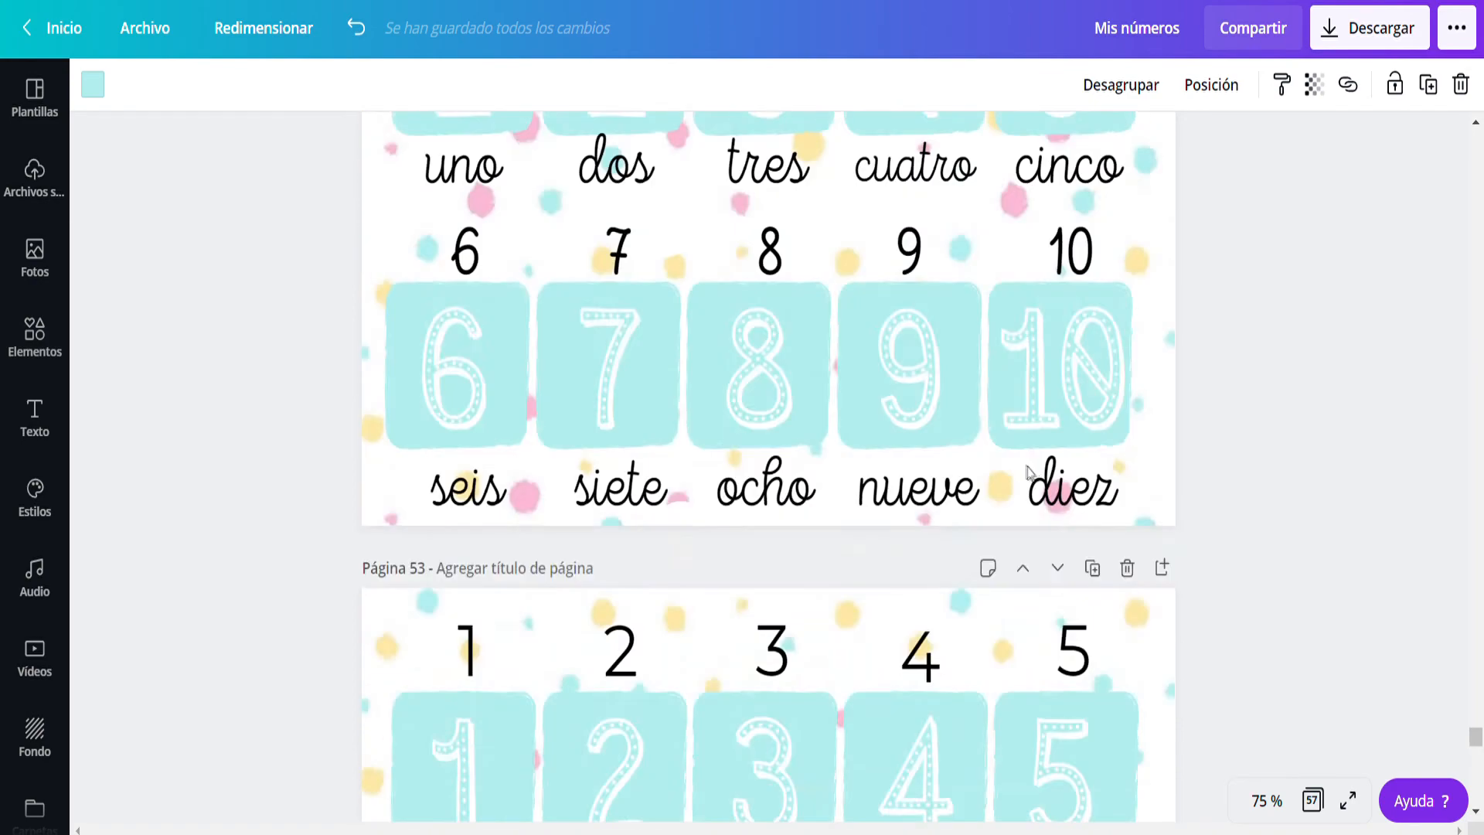
scroll(1019, 473, "down", 7)
scroll(1015, 485, "down", 10)
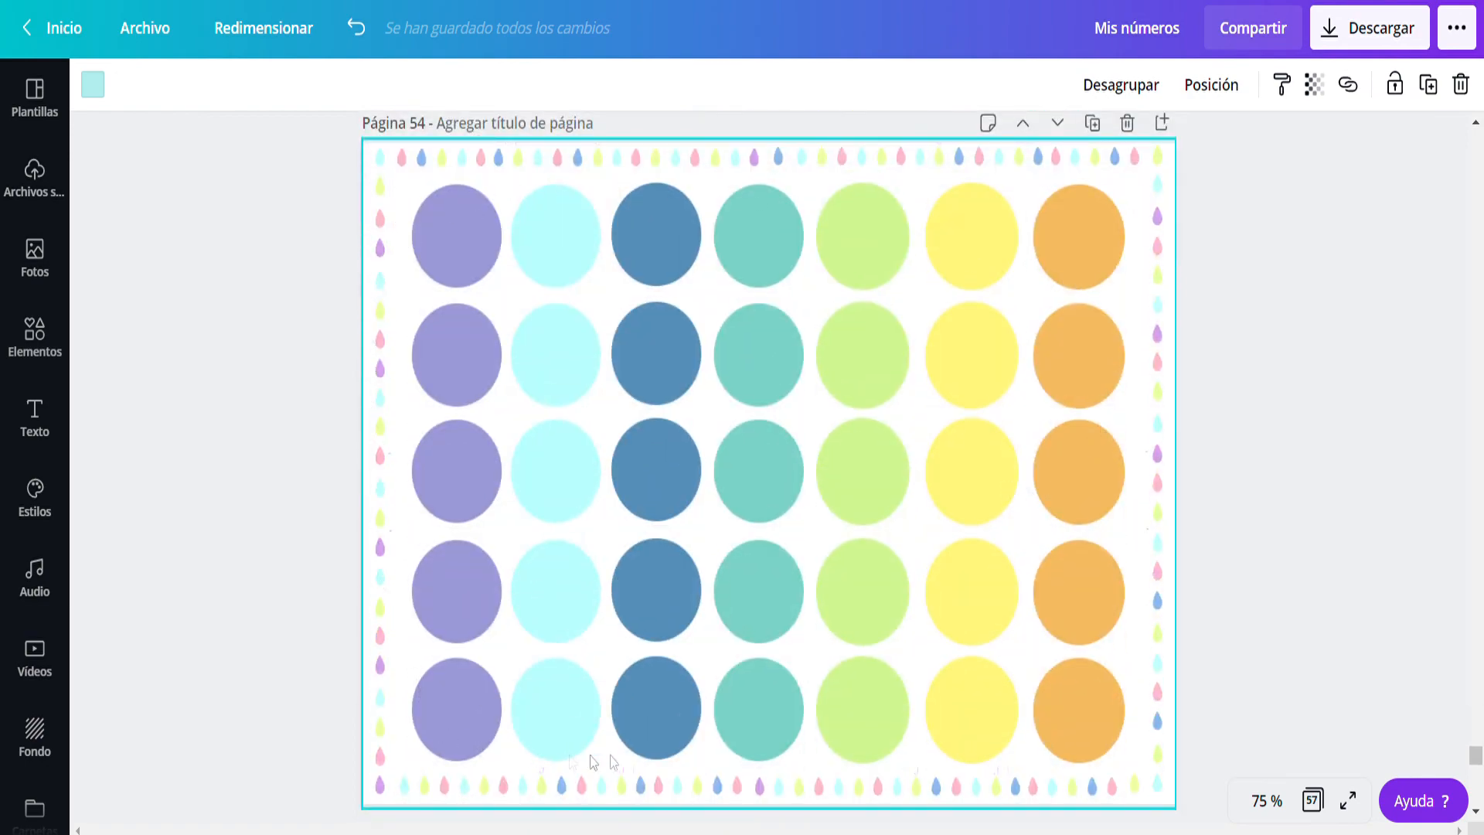
scroll(815, 676, "down", 8)
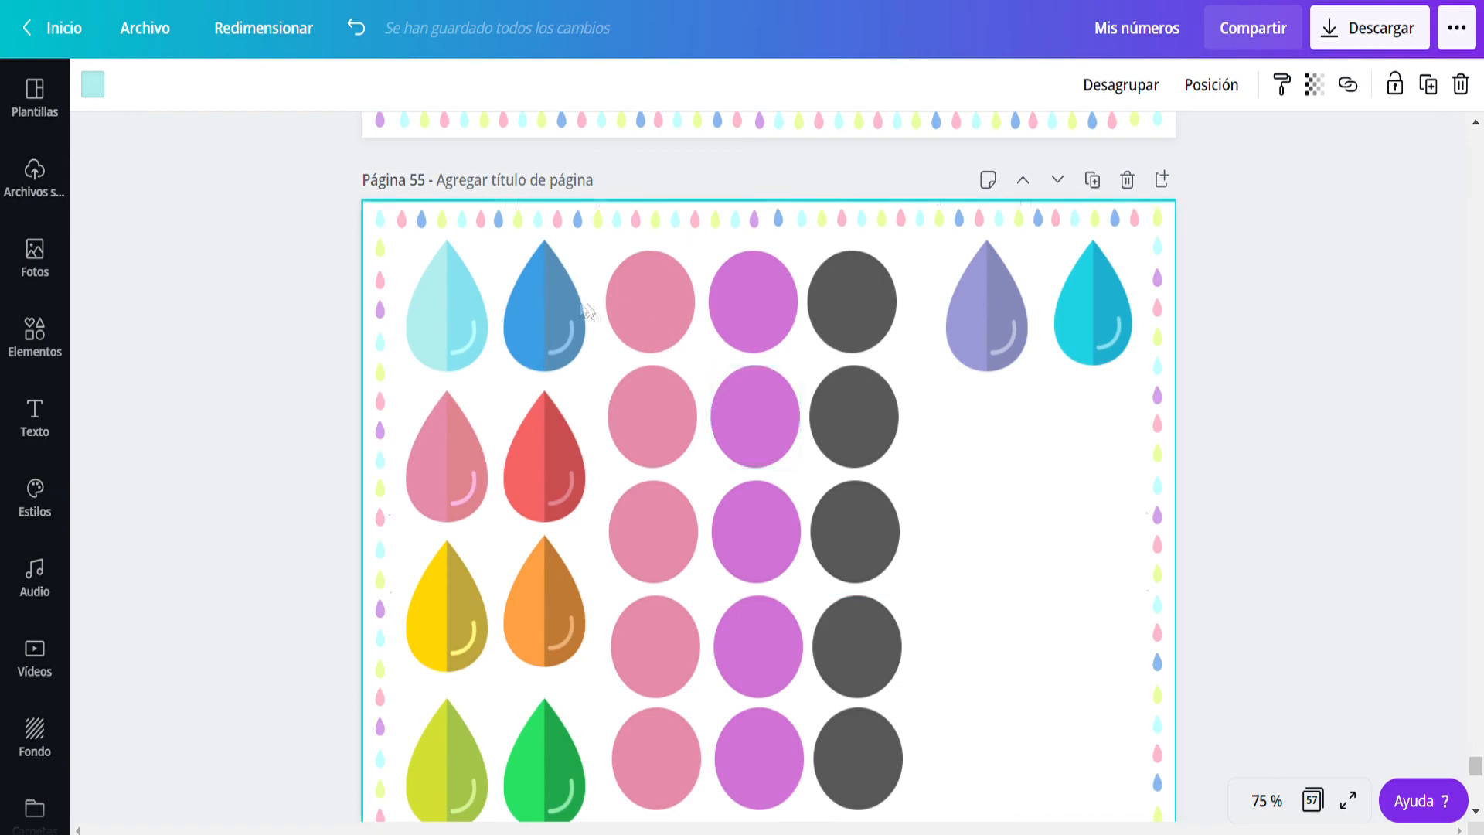
scroll(462, 375, "down", 10)
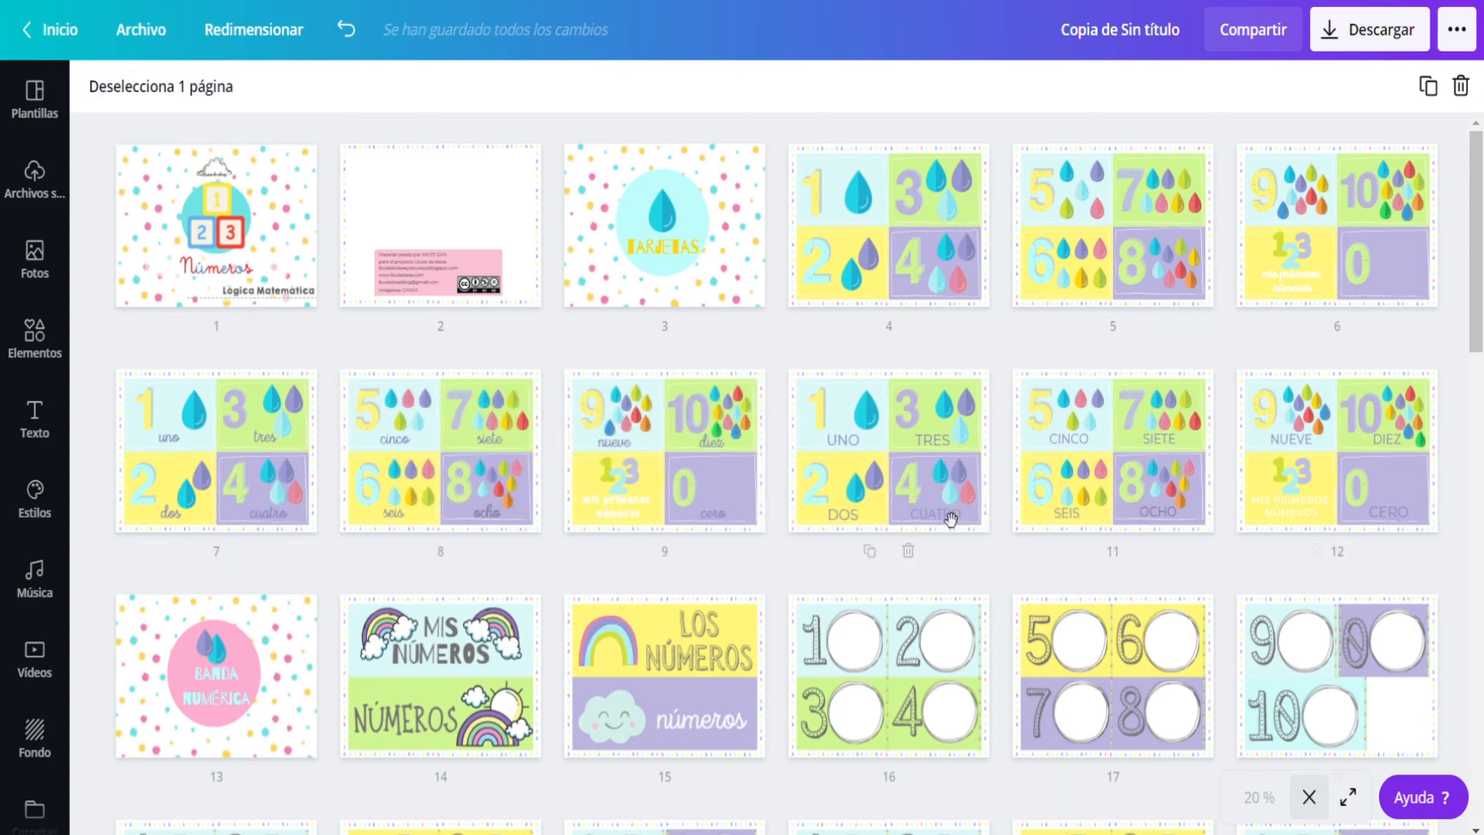
Review the page thumbnails of the whole set through page 57, then open the cover page in the editor with the text options hidden.
scroll(913, 645, "down", 5)
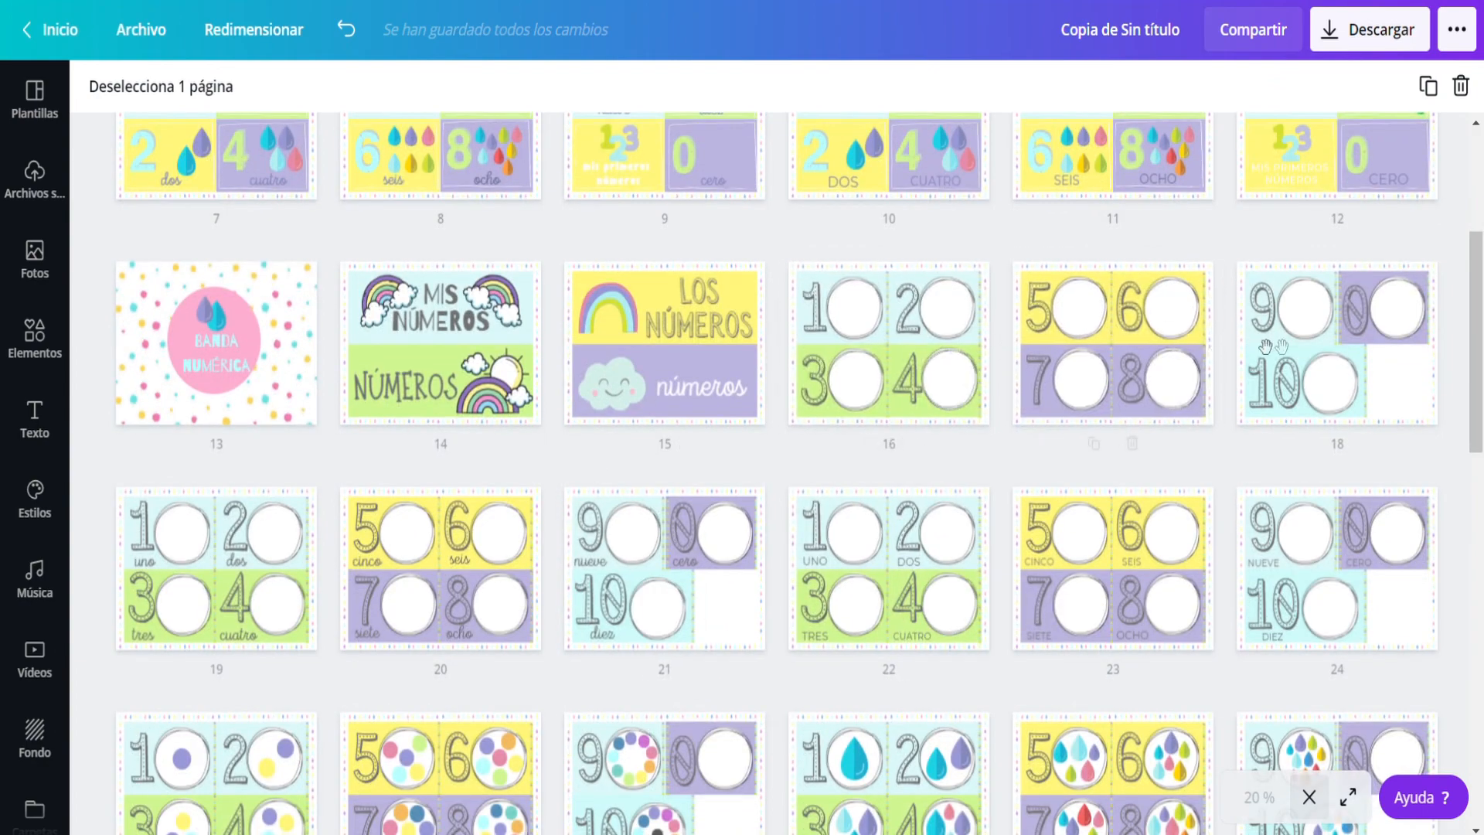
scroll(849, 579, "down", 3)
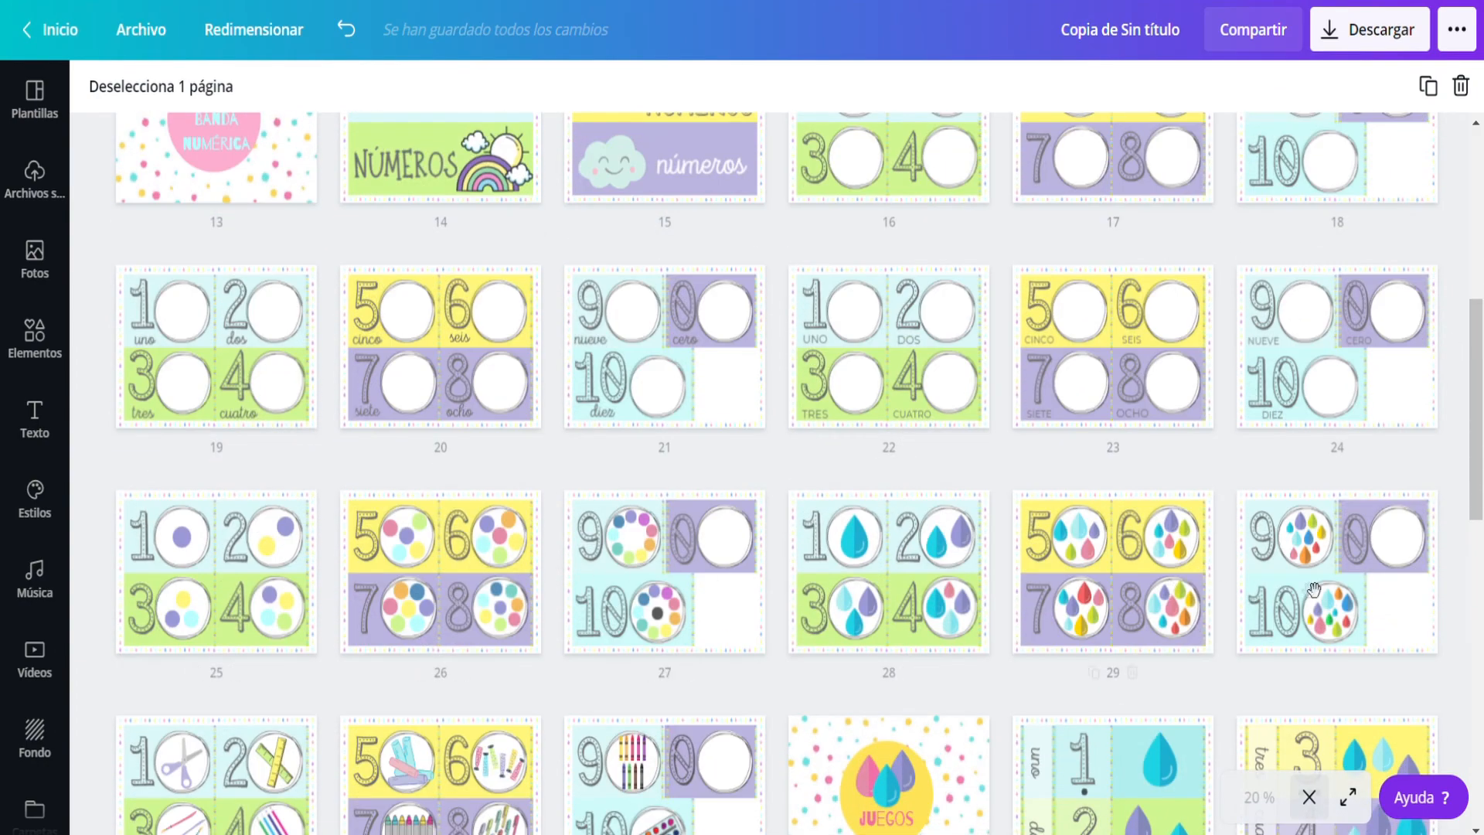
scroll(997, 572, "down", 3)
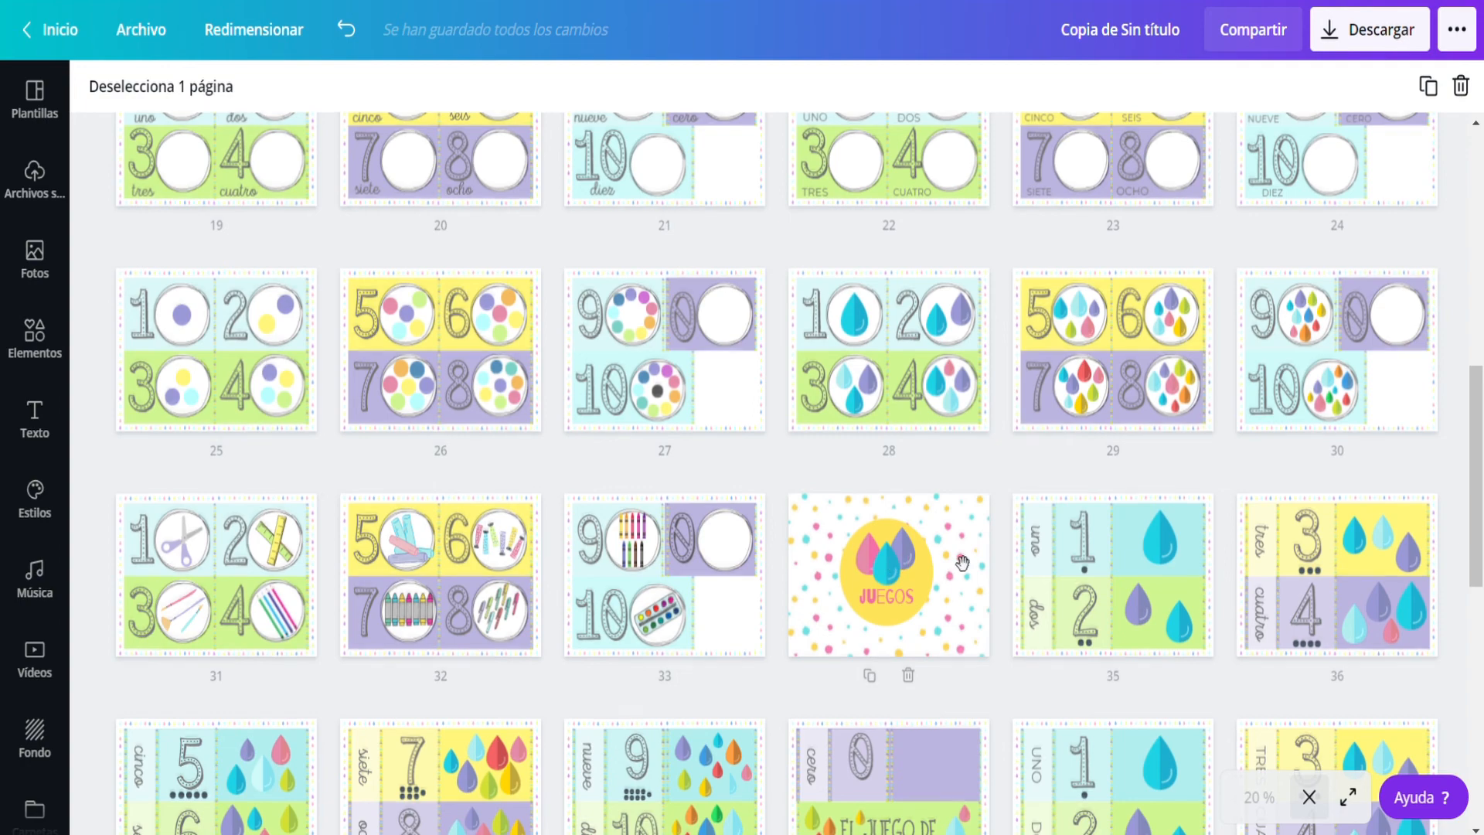
scroll(903, 563, "down", 3)
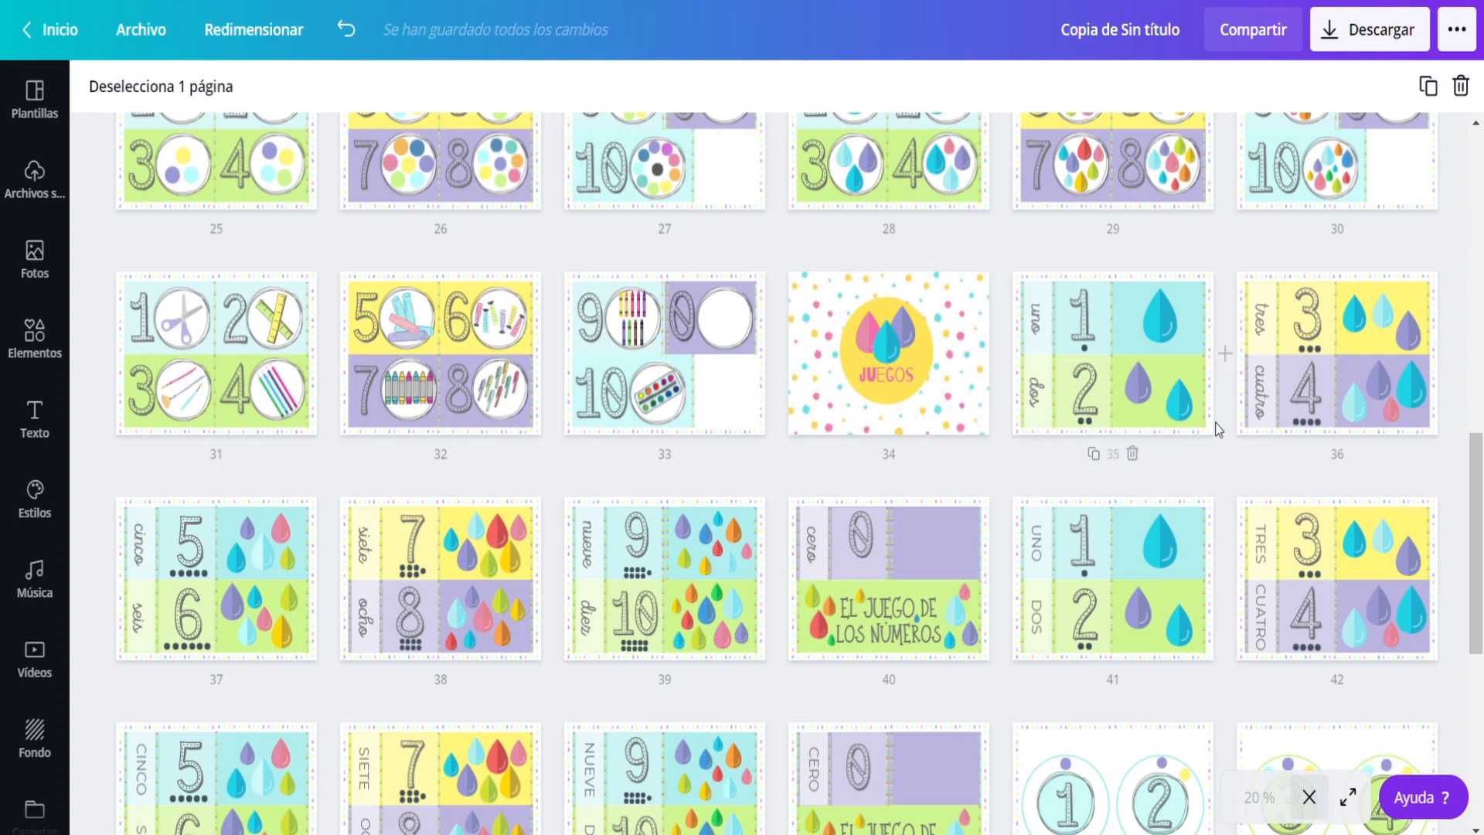
scroll(1036, 437, "down", 2)
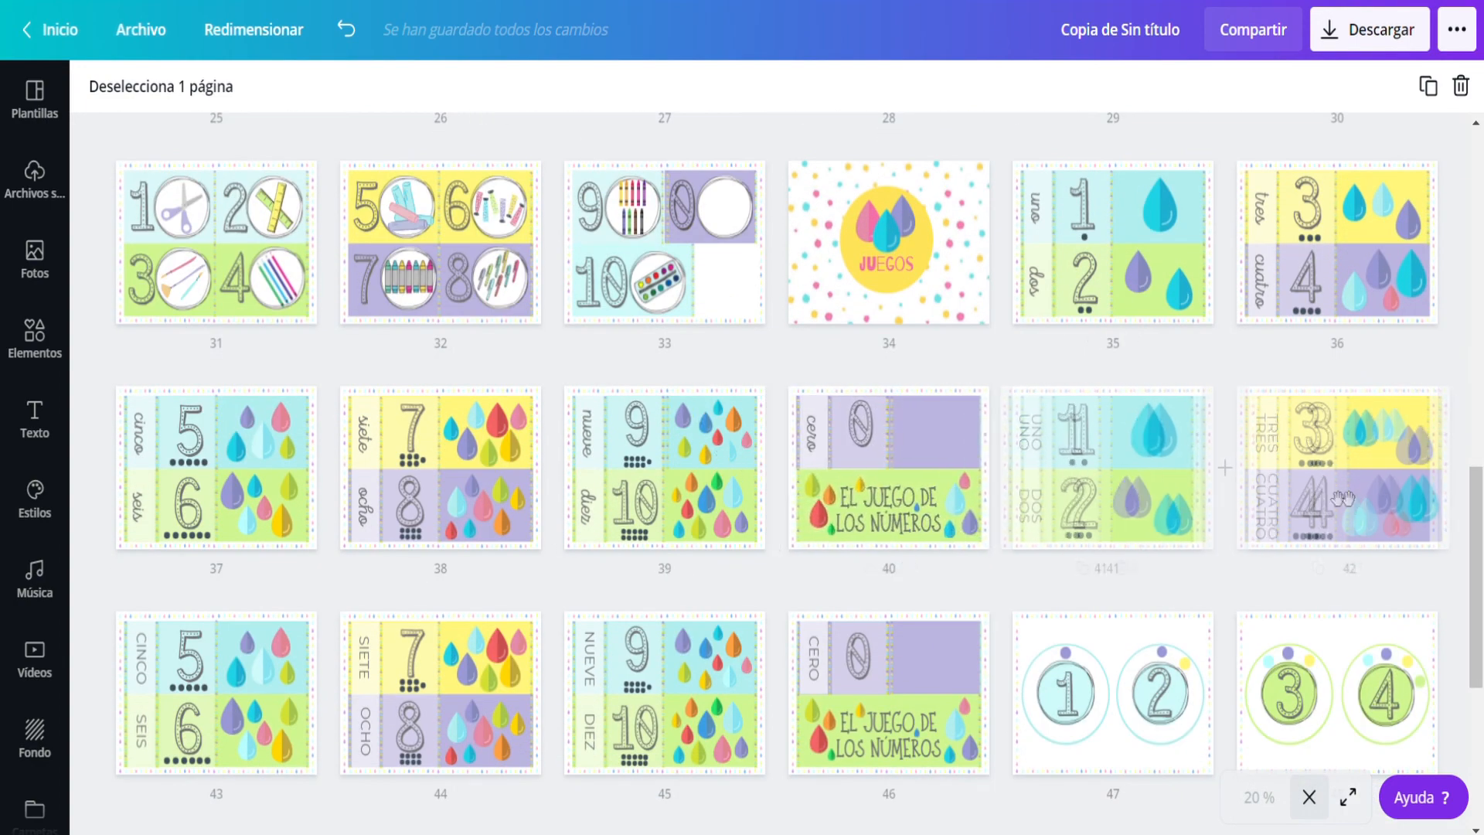
scroll(1322, 520, "down", 2)
scroll(926, 555, "down", 6)
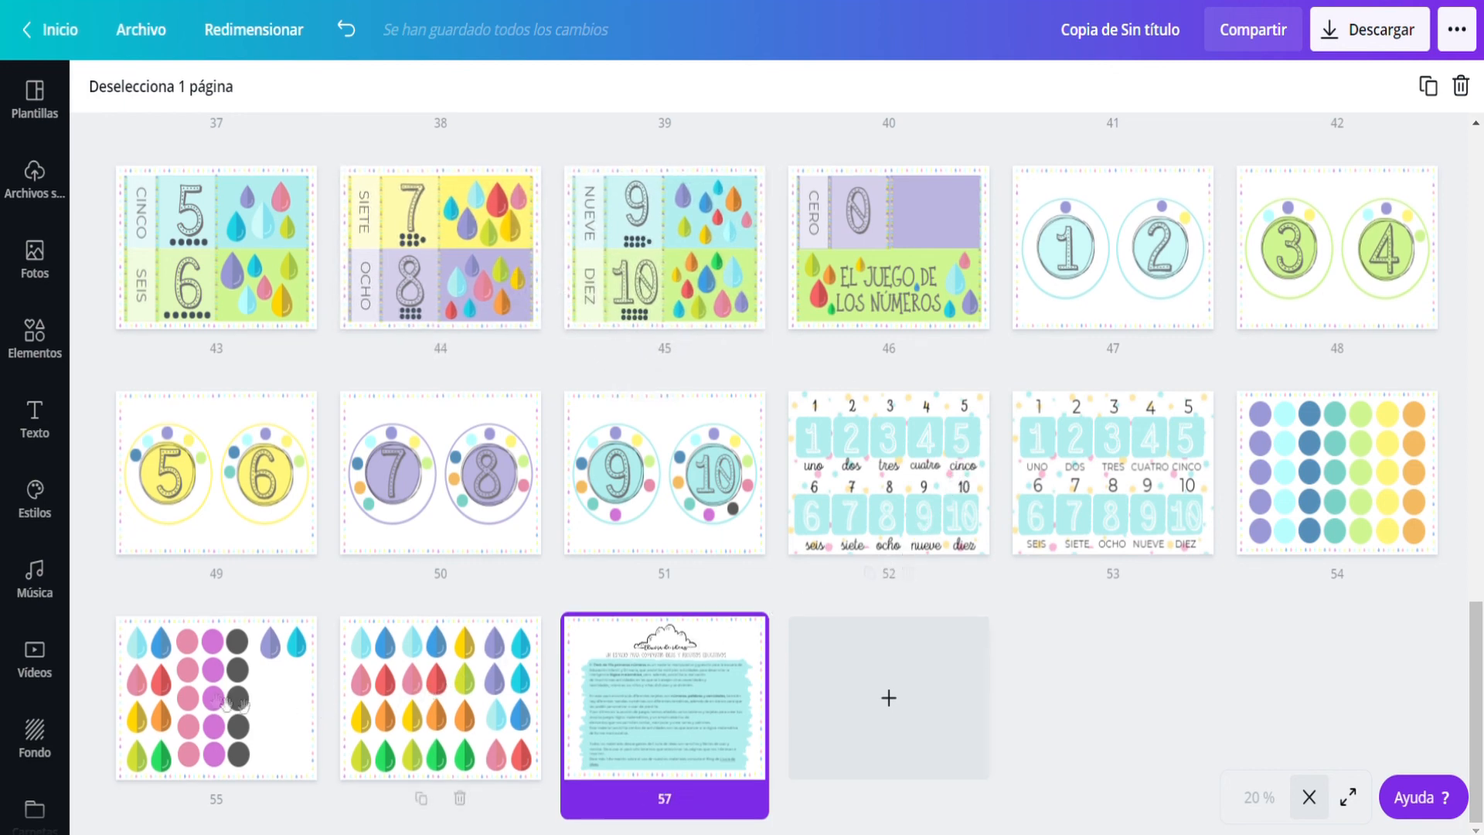
scroll(446, 582, "up", 15)
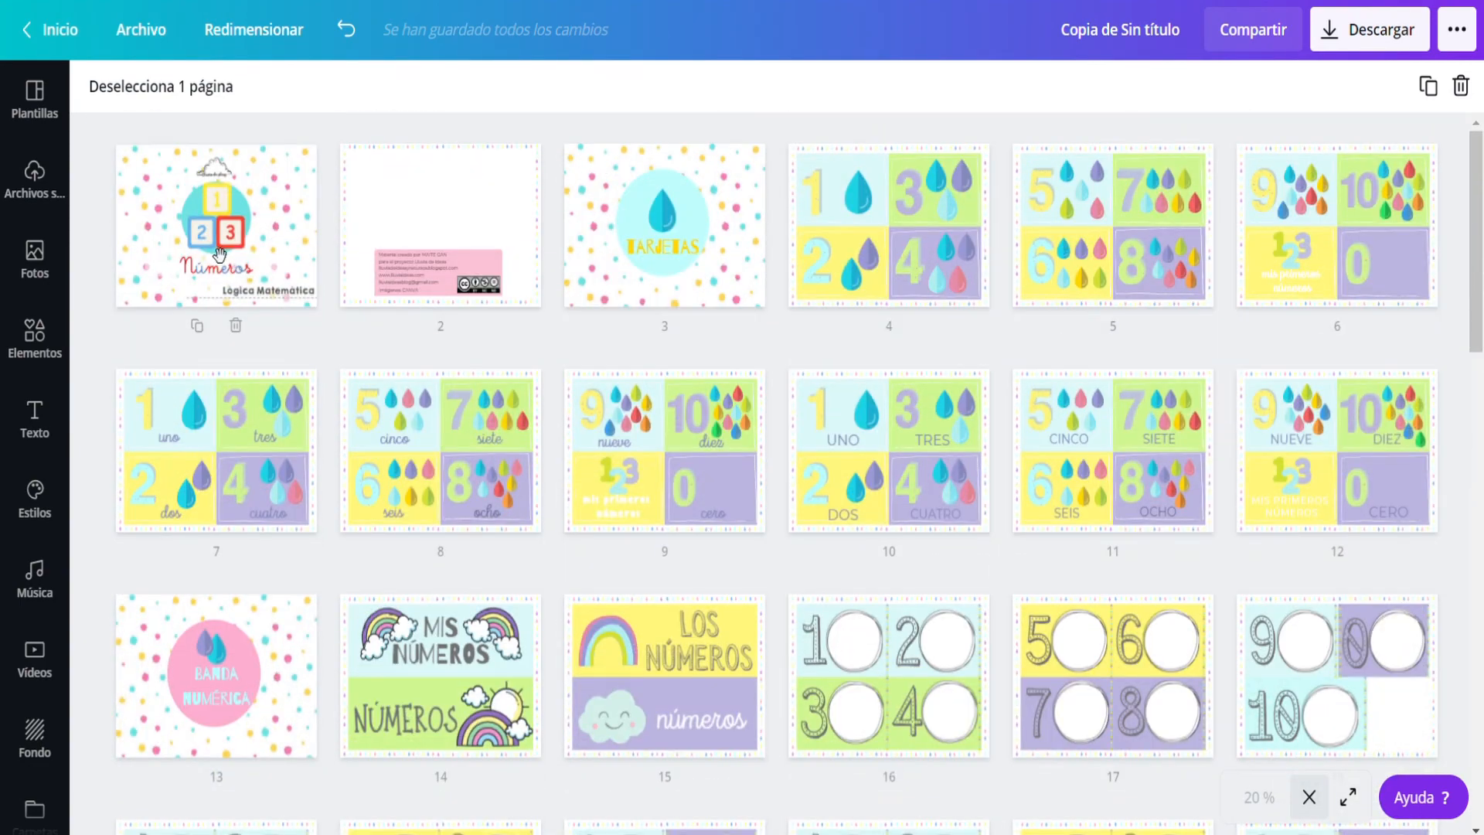
double_click(219, 250)
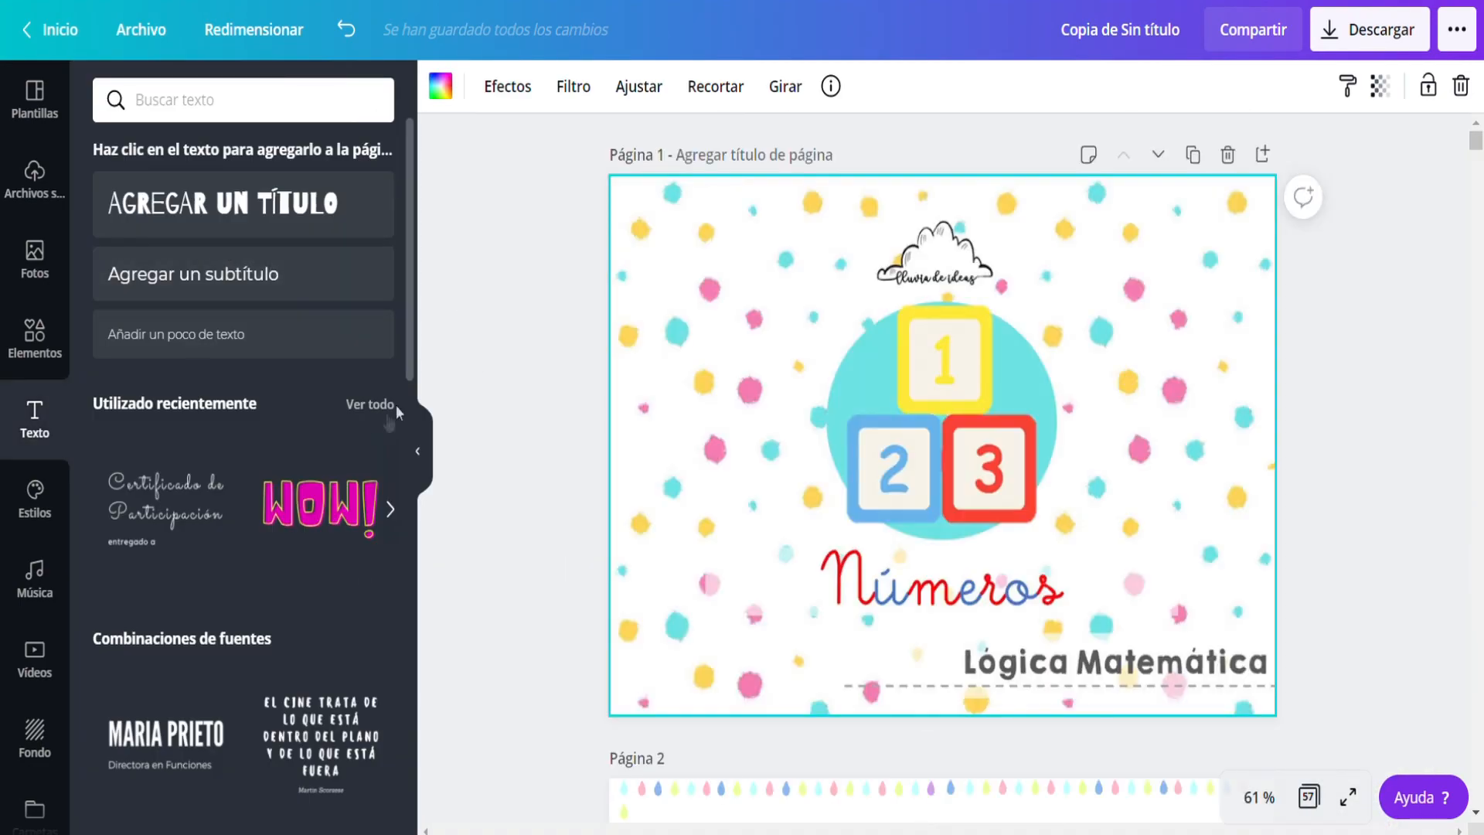
left_click(418, 452)
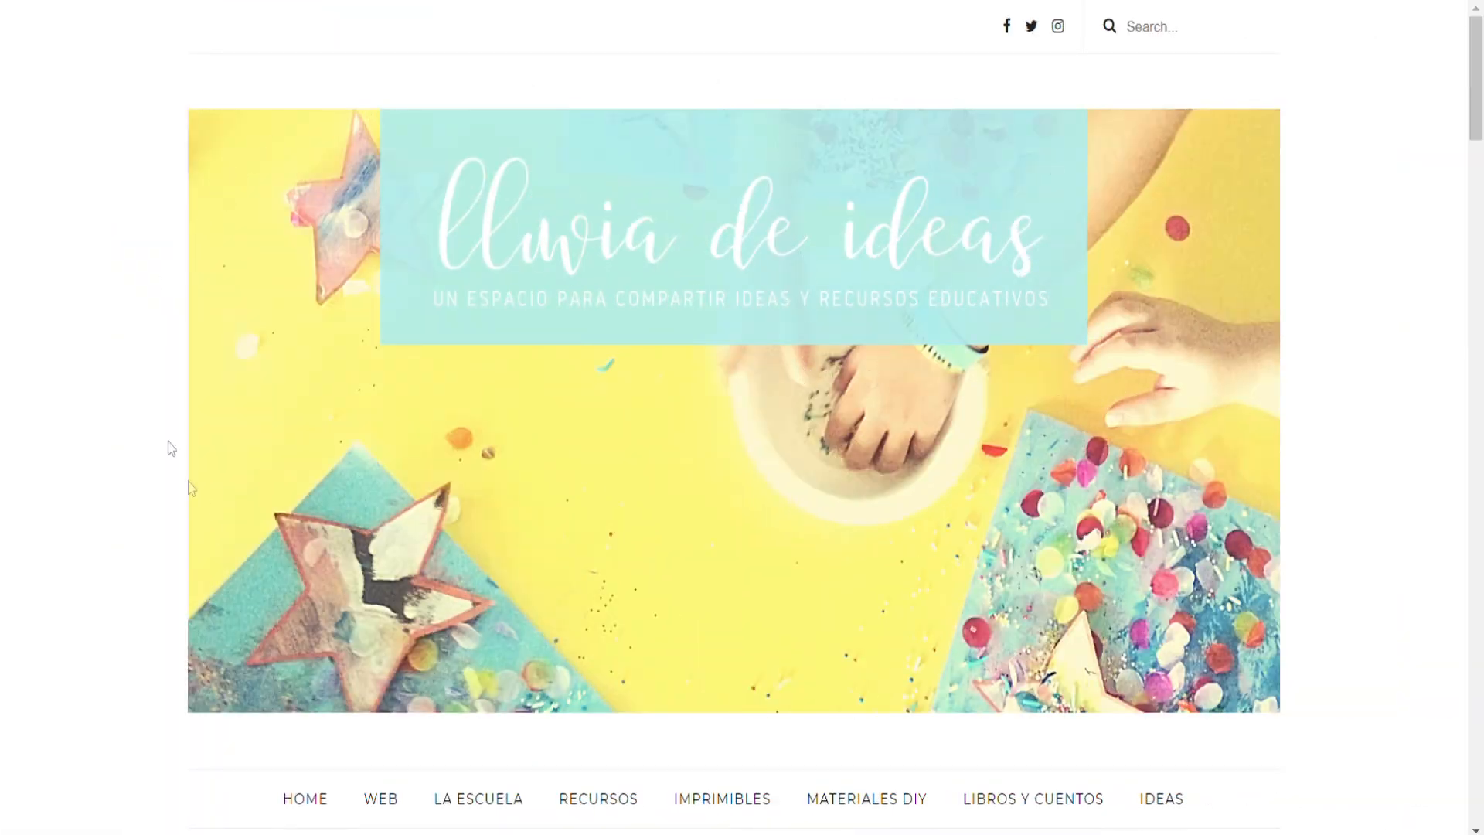
Open the Lluvia de ideas website from the blog and look through its home page down to the subscription and contact sections.
left_click(403, 806)
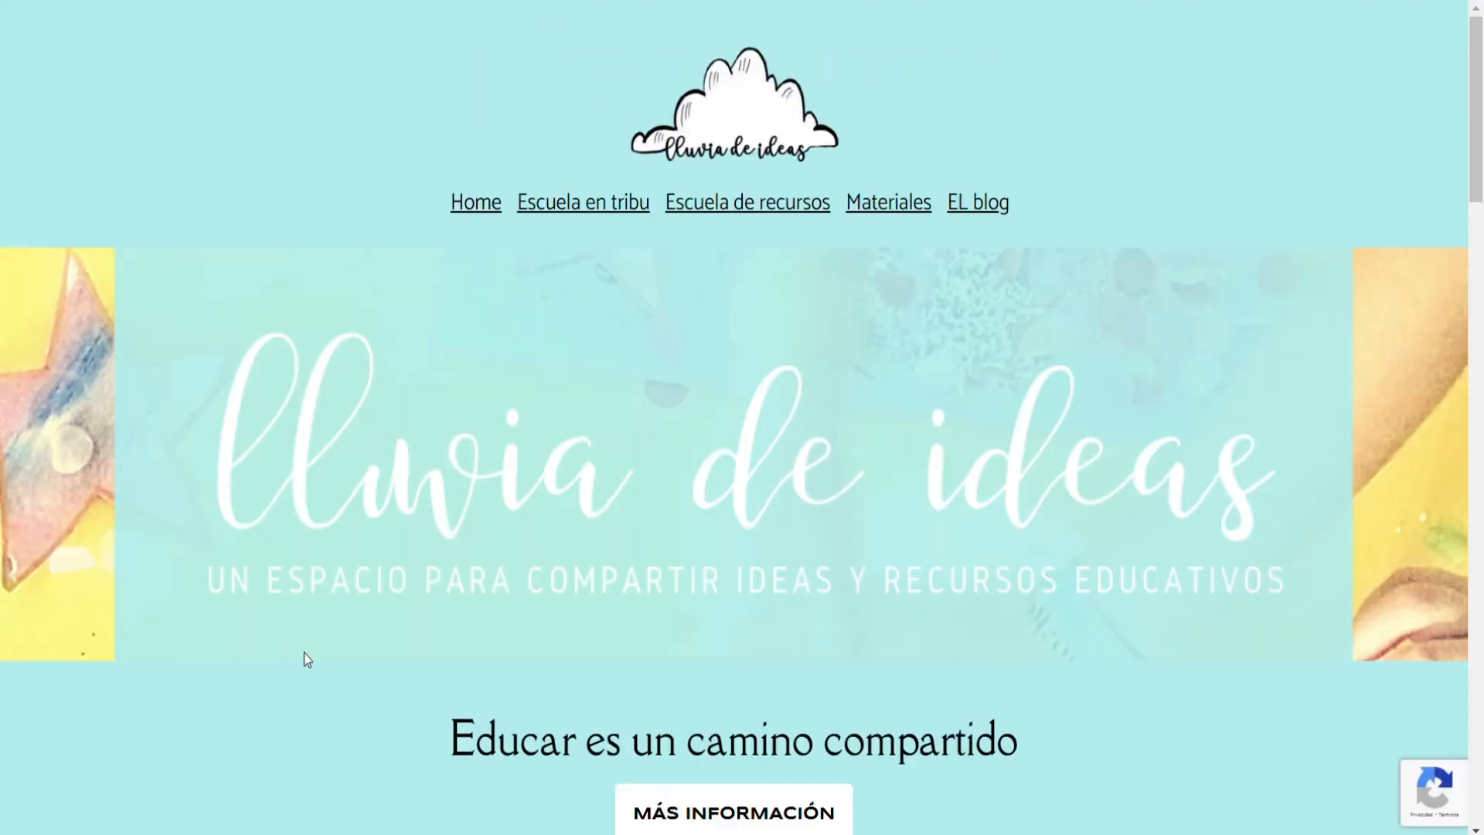
scroll(532, 437, "down", 3)
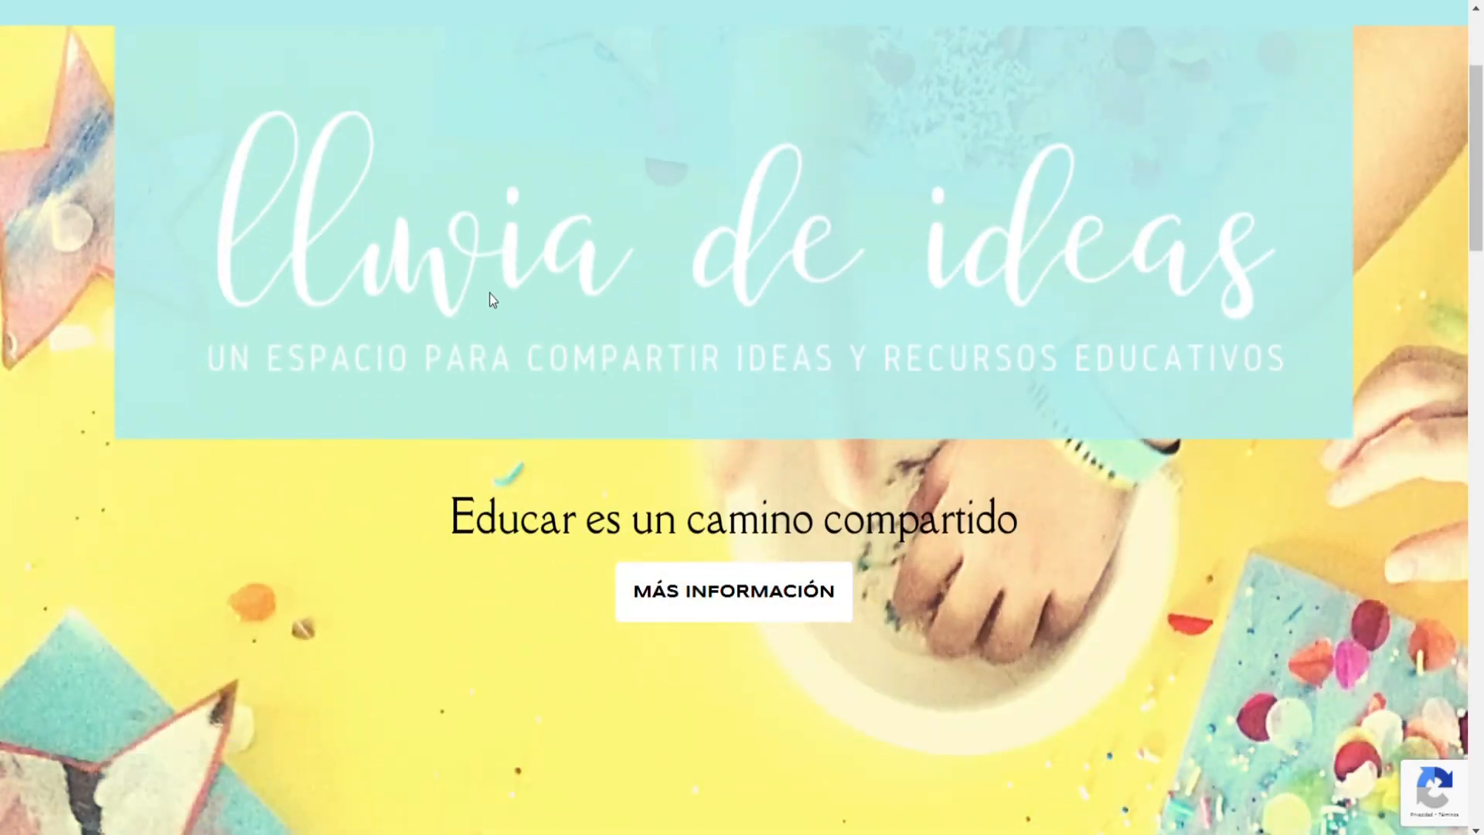
scroll(490, 309, "down", 8)
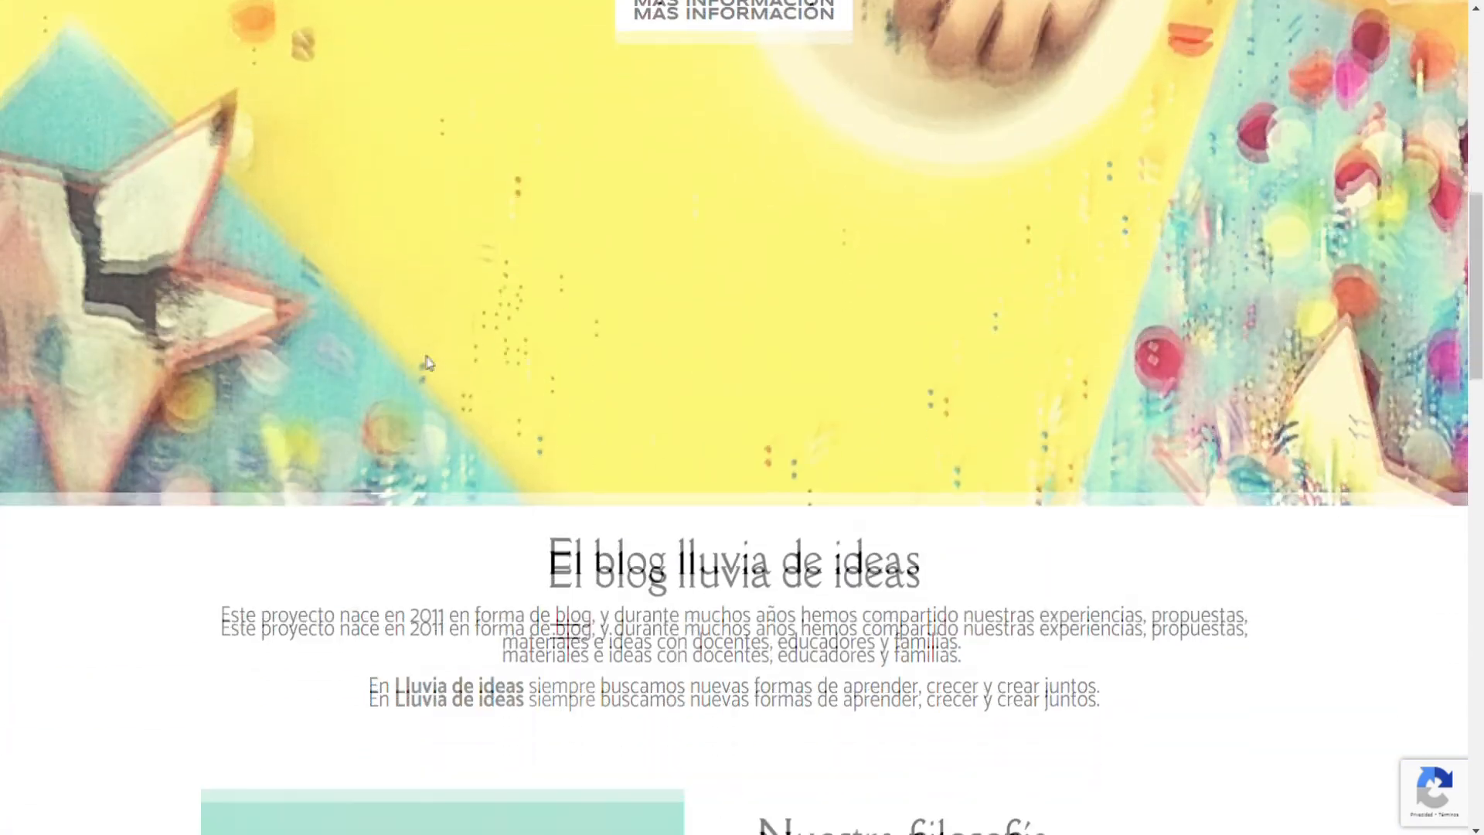
scroll(494, 320, "down", 10)
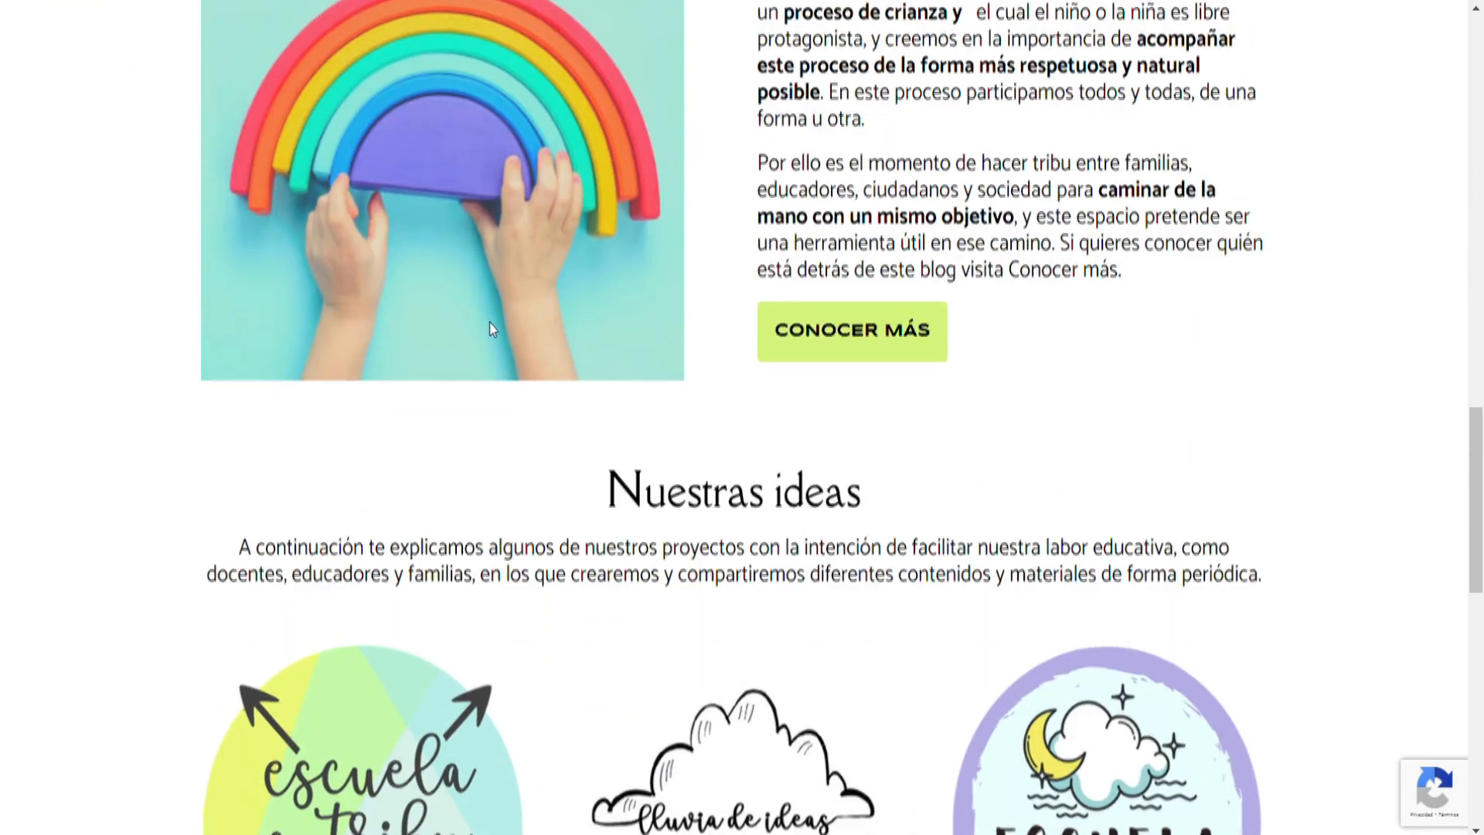
scroll(490, 324, "down", 5)
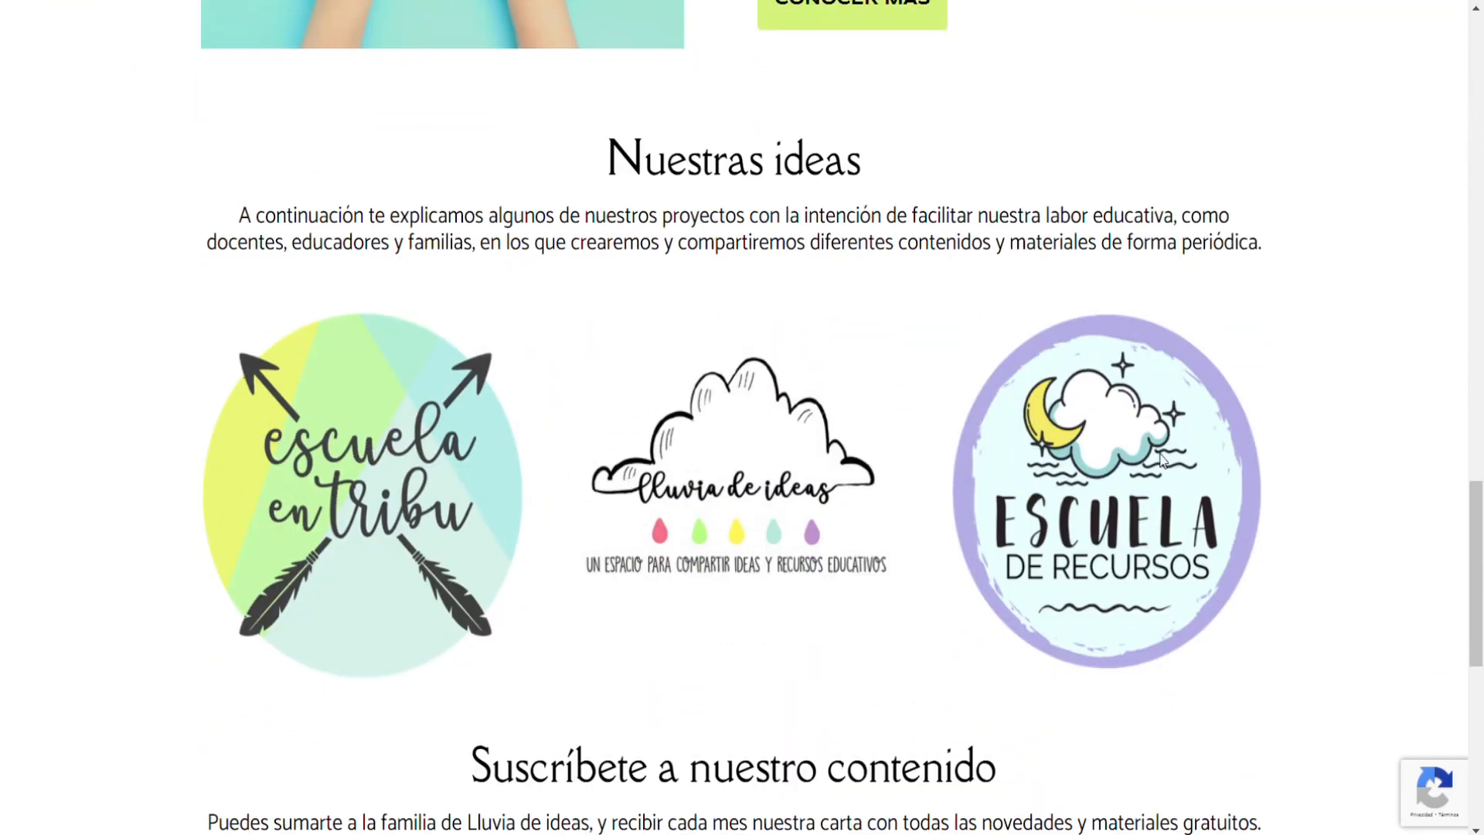
scroll(1160, 487, "down", 6)
scroll(1150, 487, "down", 3)
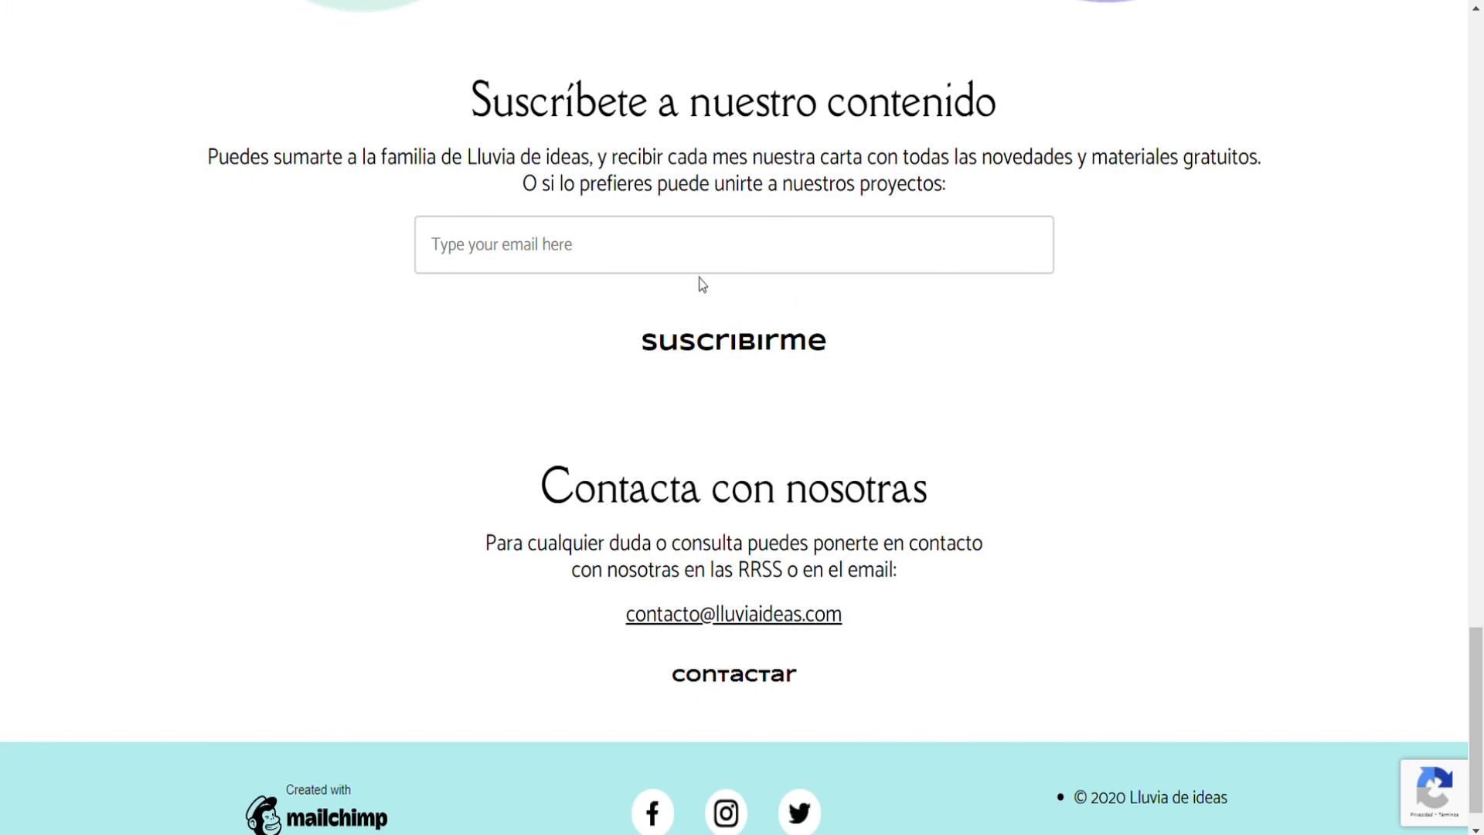
scroll(701, 285, "down", 1)
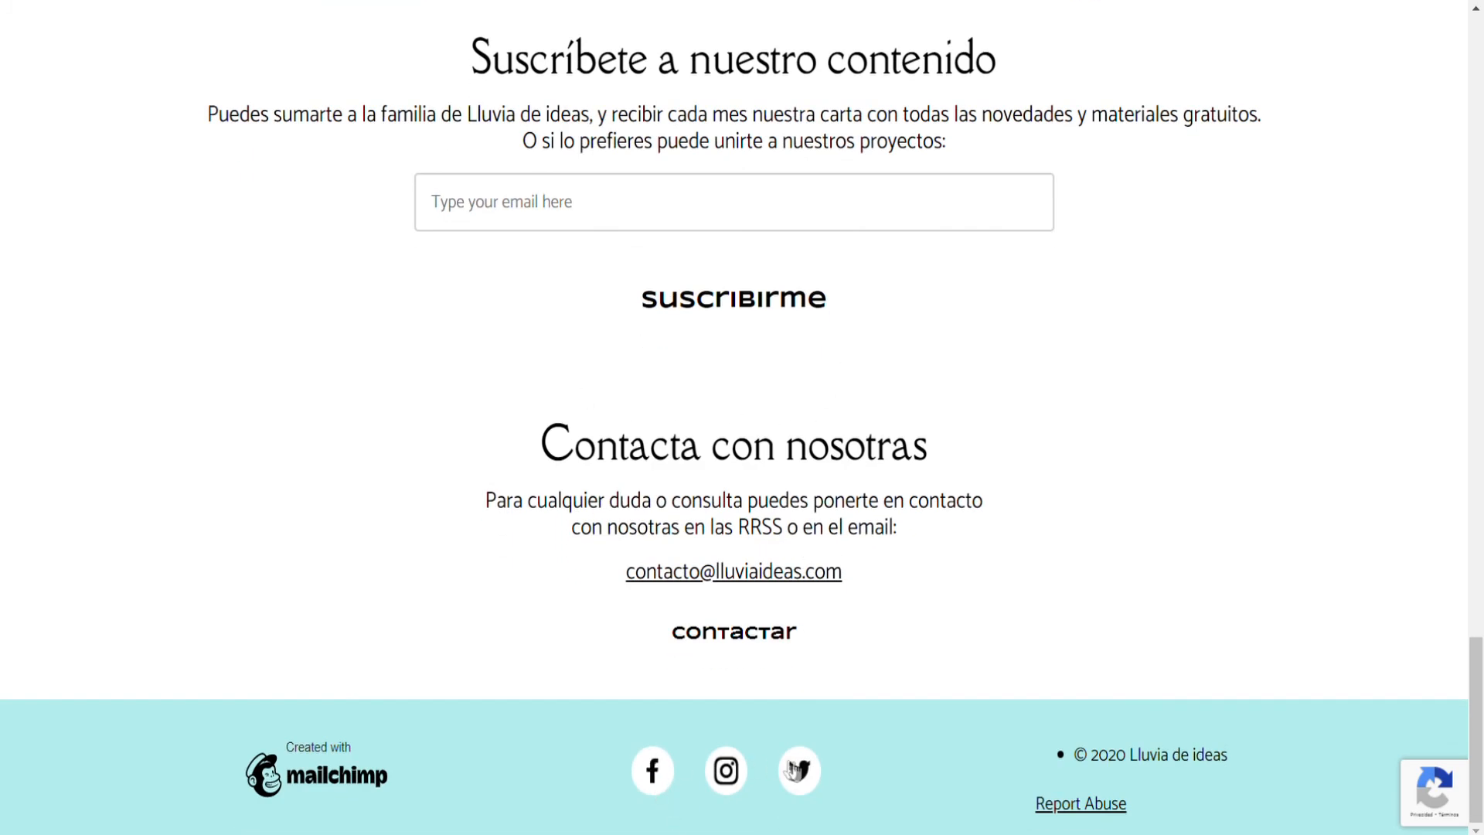